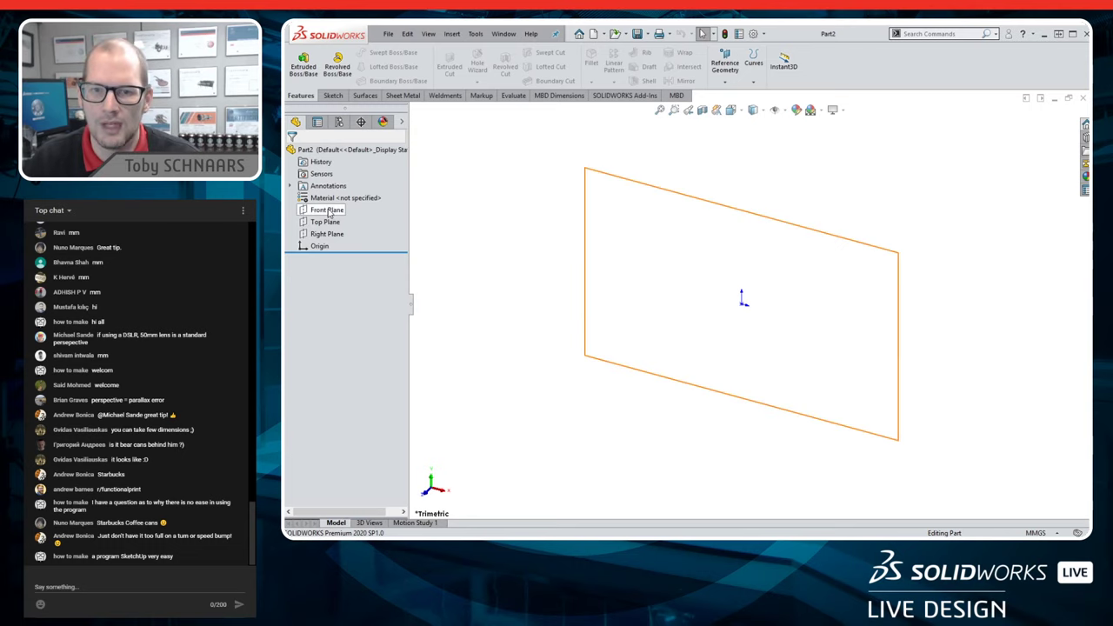
- On the Front Plane, sketch a closed three-step staircase profile from the origin, about 50 mm wide and 35 mm high
left_click(328, 210)
left_click(339, 194)
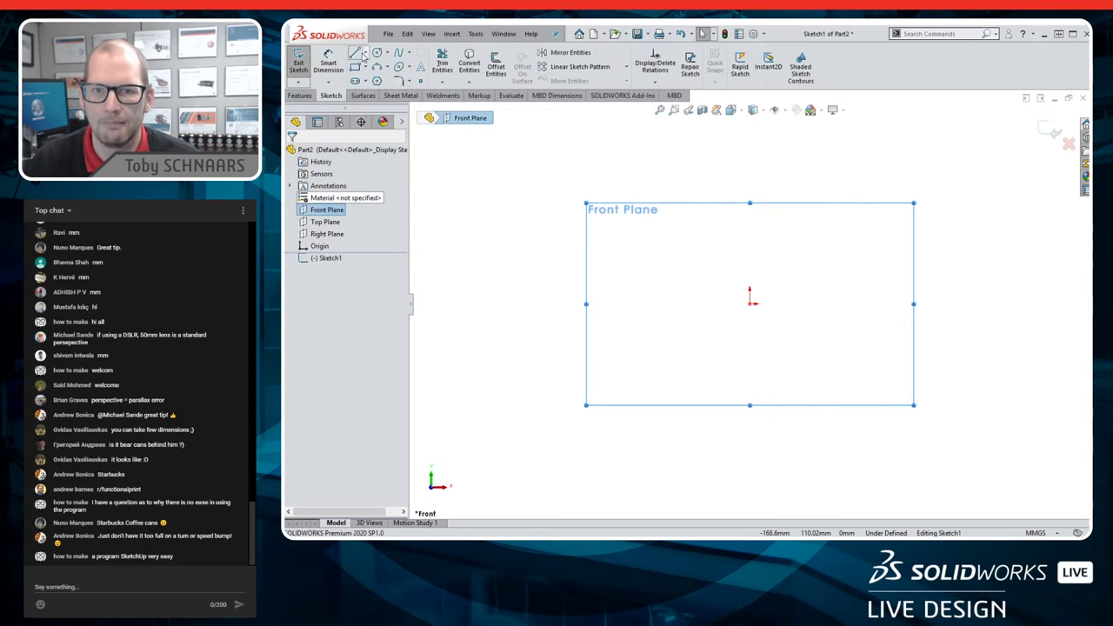
left_click(356, 54)
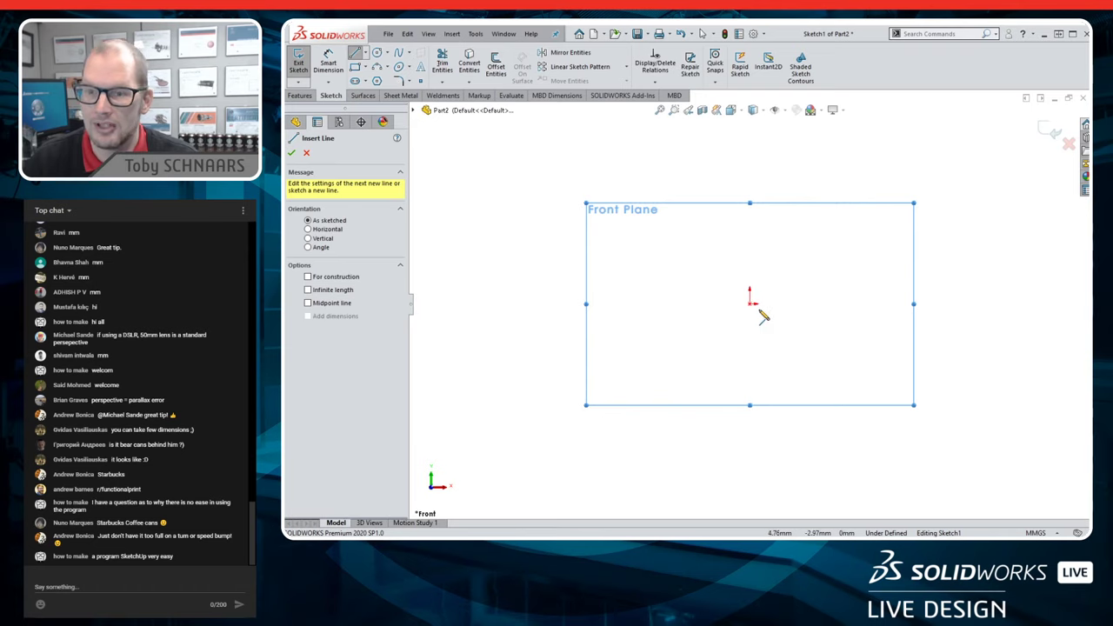
left_click(752, 306)
left_click(749, 241)
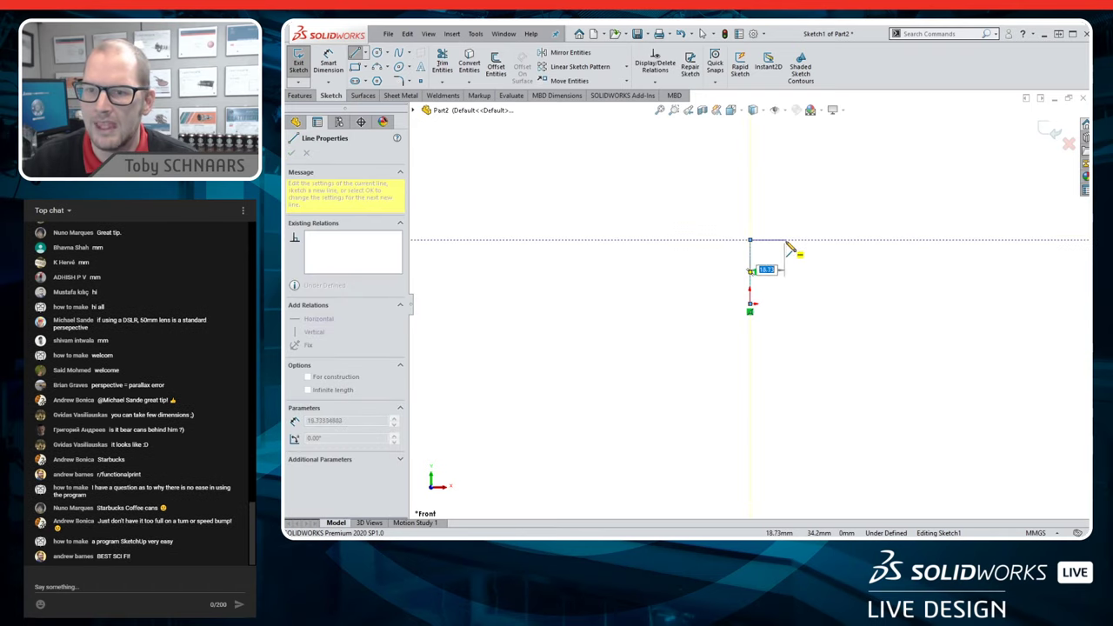
left_click(785, 240)
left_click(786, 259)
left_click(812, 259)
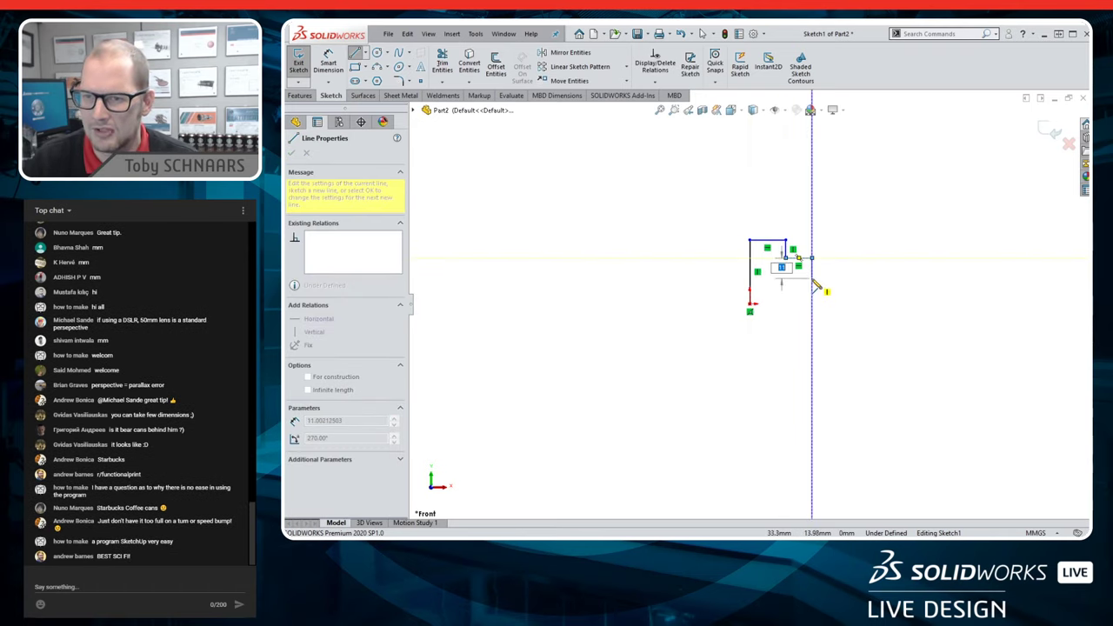
left_click(811, 278)
left_click(842, 278)
left_click(841, 304)
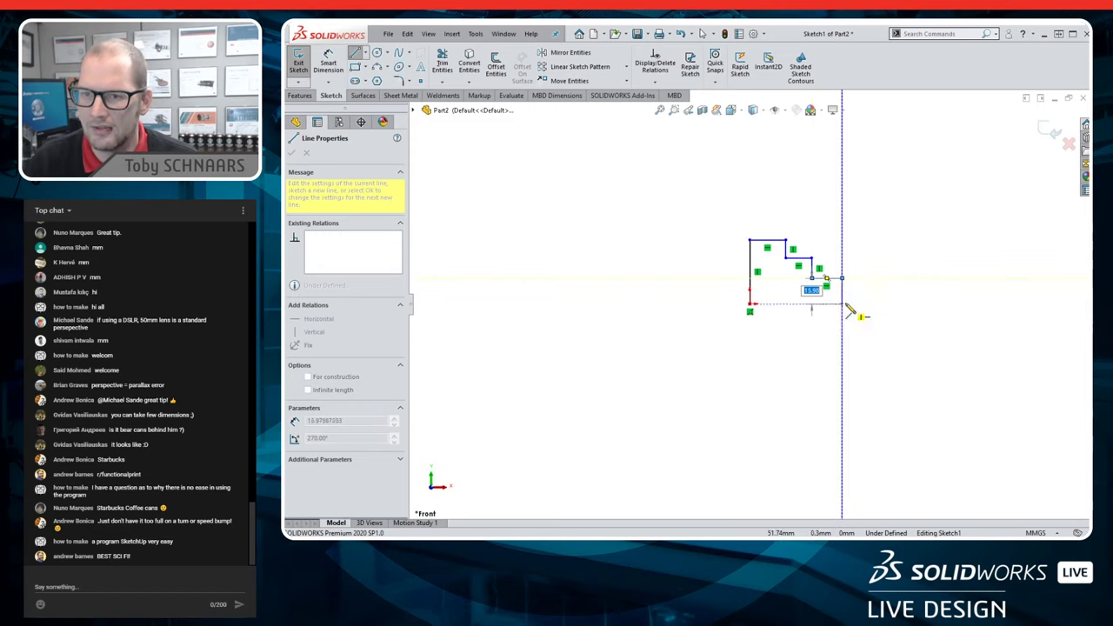
left_click(750, 304)
key("Escape")
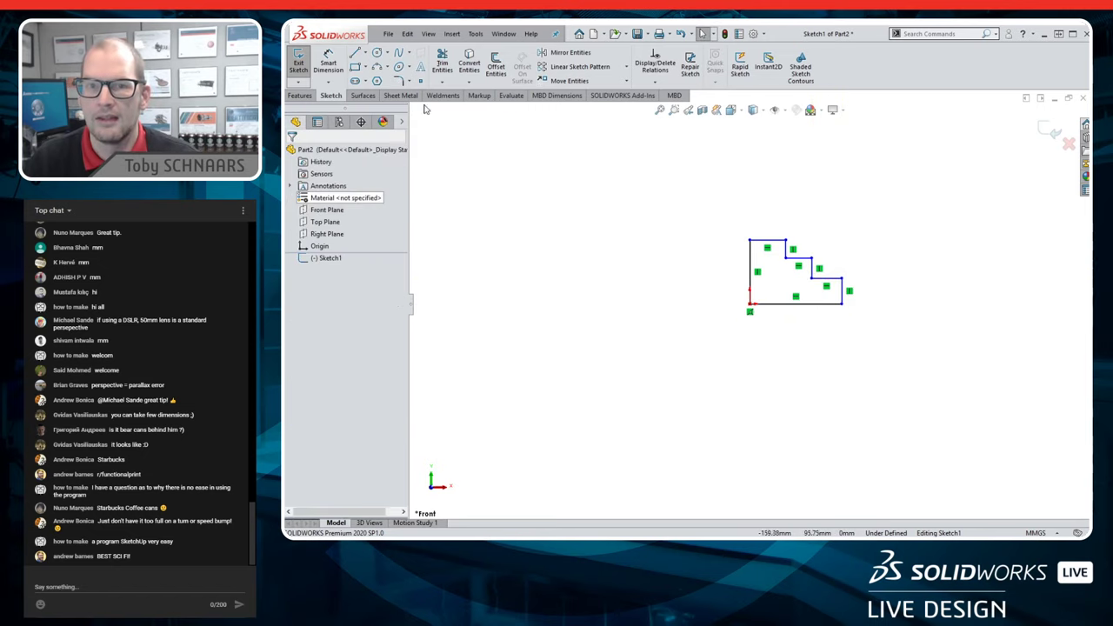
- Draw a vertical centerline about 34 mm long straight down from the origin
left_click(367, 53)
left_click(381, 87)
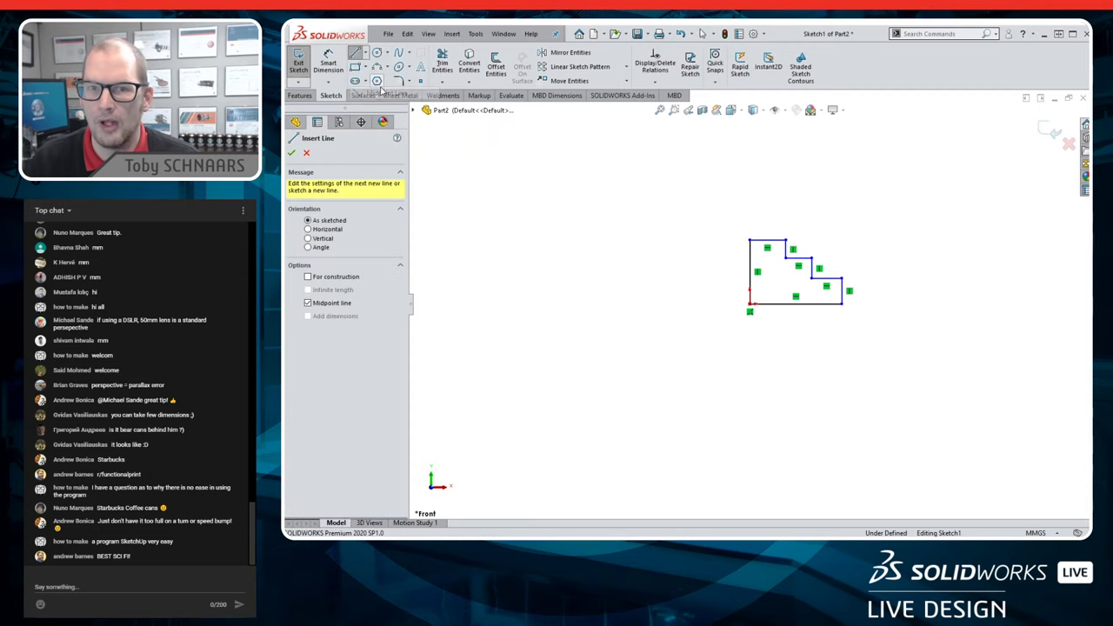
left_click(366, 53)
left_click(381, 79)
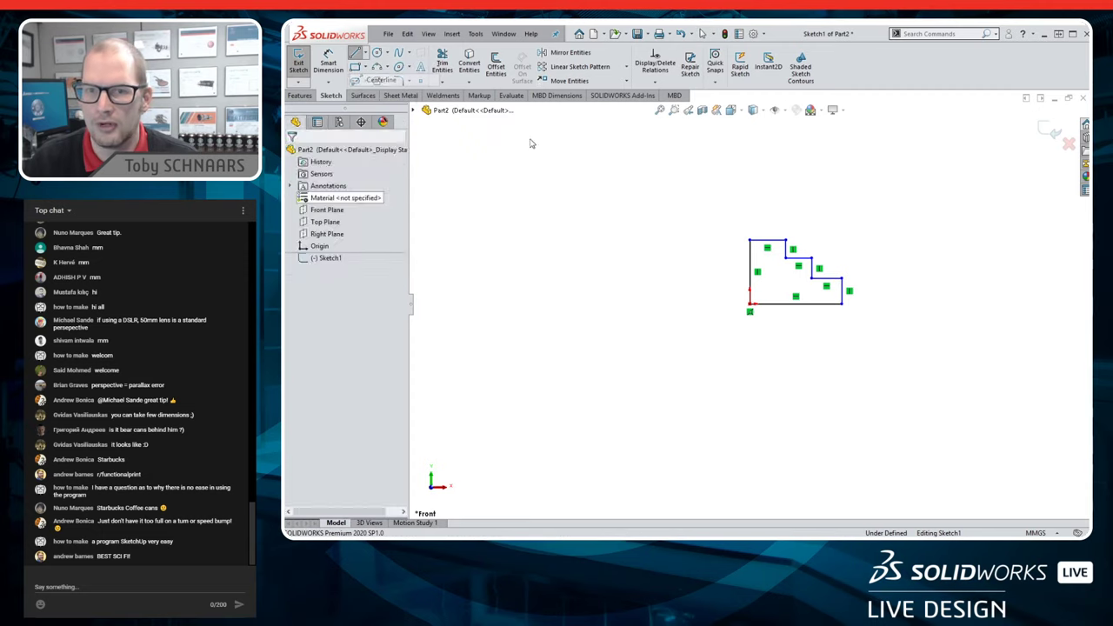
left_click(750, 305)
left_click(749, 365)
key("Escape")
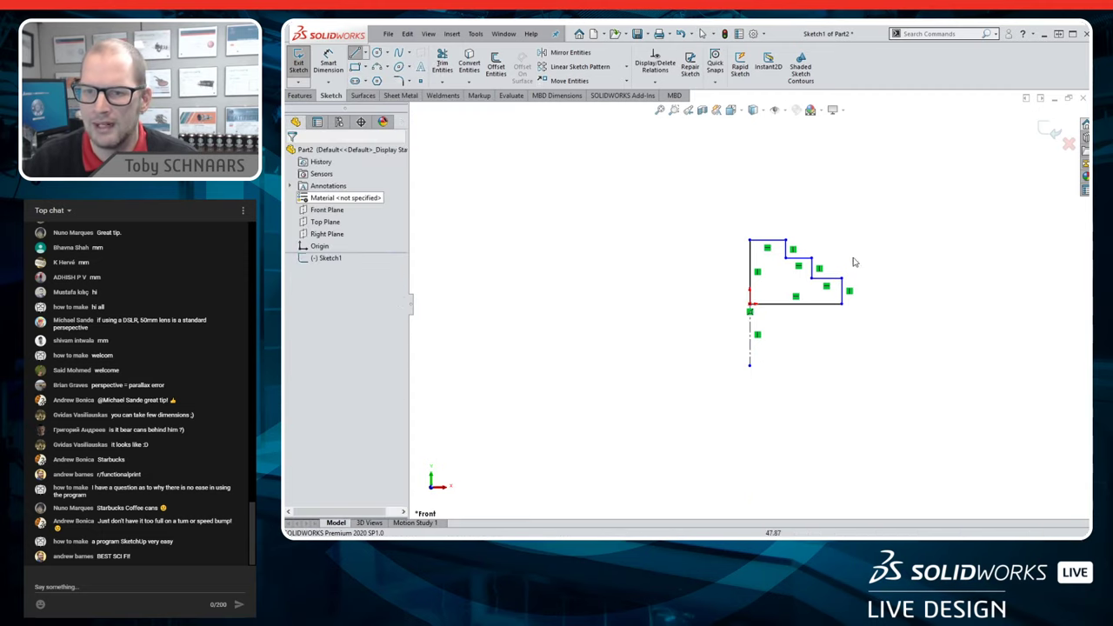
scroll(814, 315, "down", 3)
key("s")
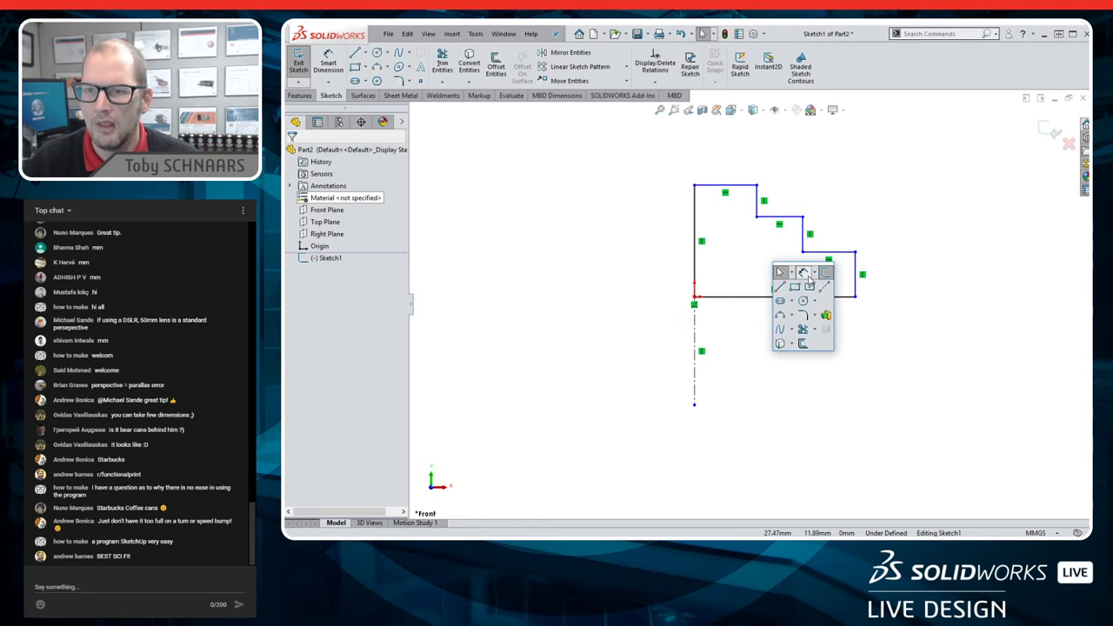
left_click(800, 275)
left_click(858, 289)
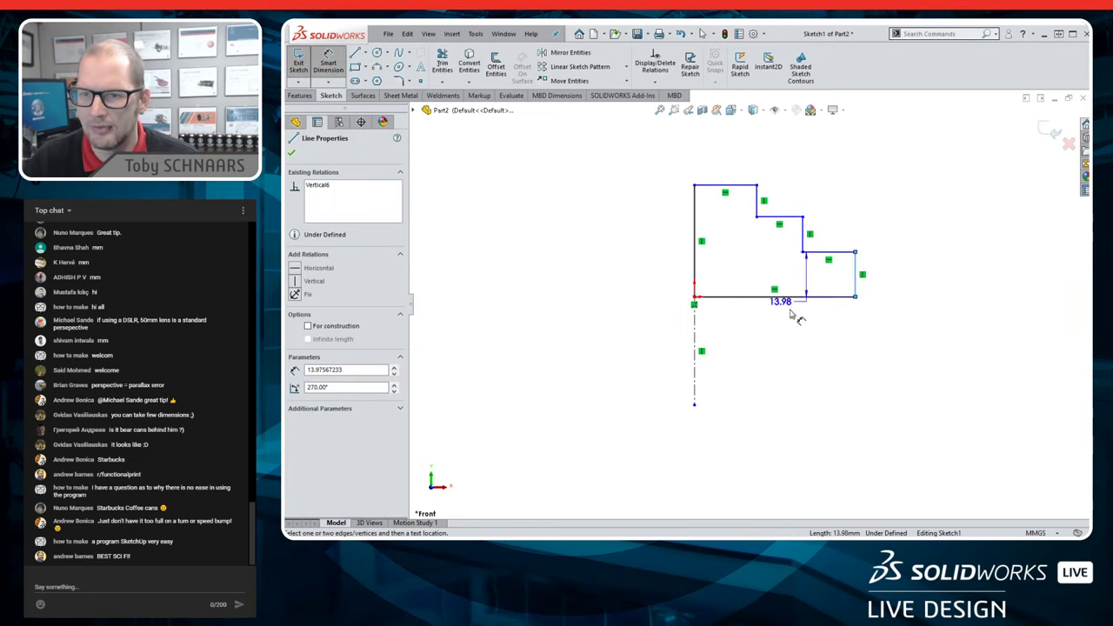
left_click(697, 372)
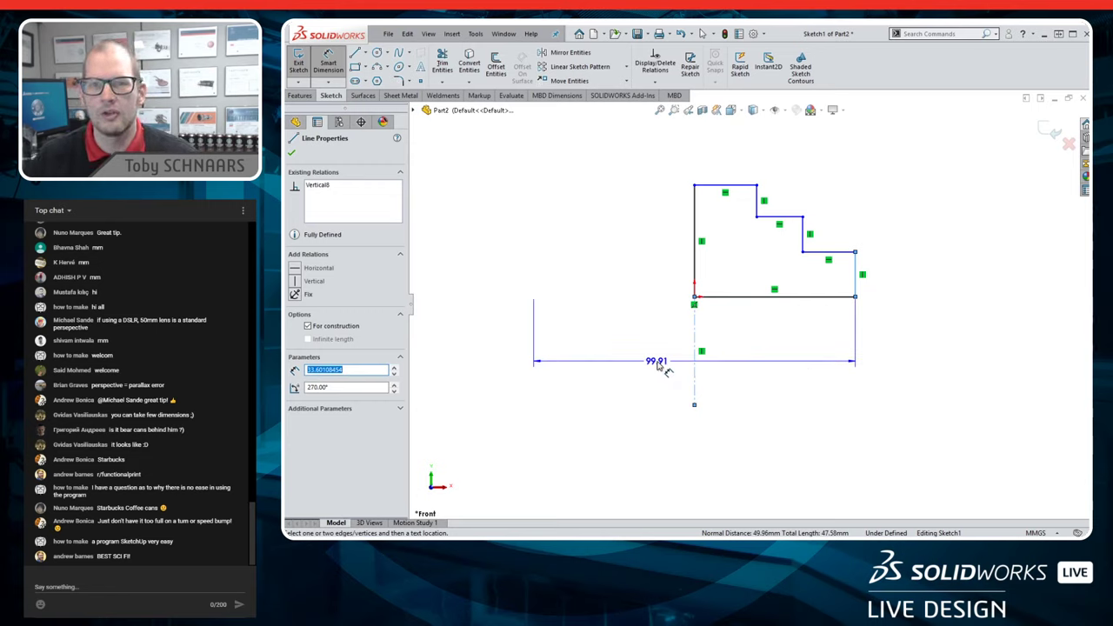
key("Escape")
key("Escape")
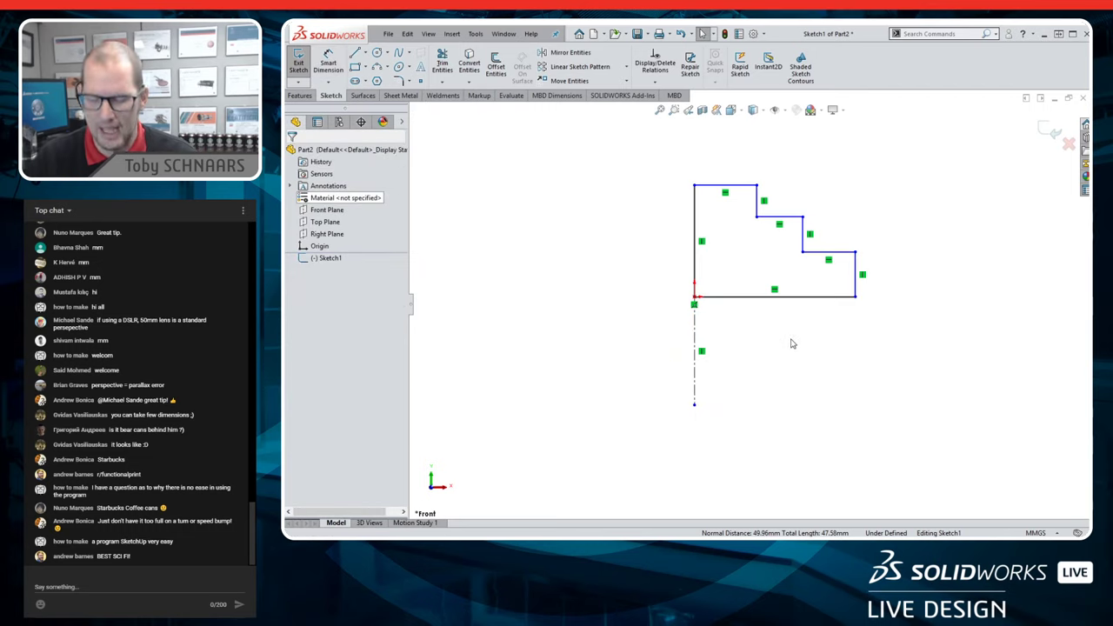
- Dimension the profile's outer vertical edge across the centerline as a doubled distance of 100 mm
key("s")
left_click(826, 349)
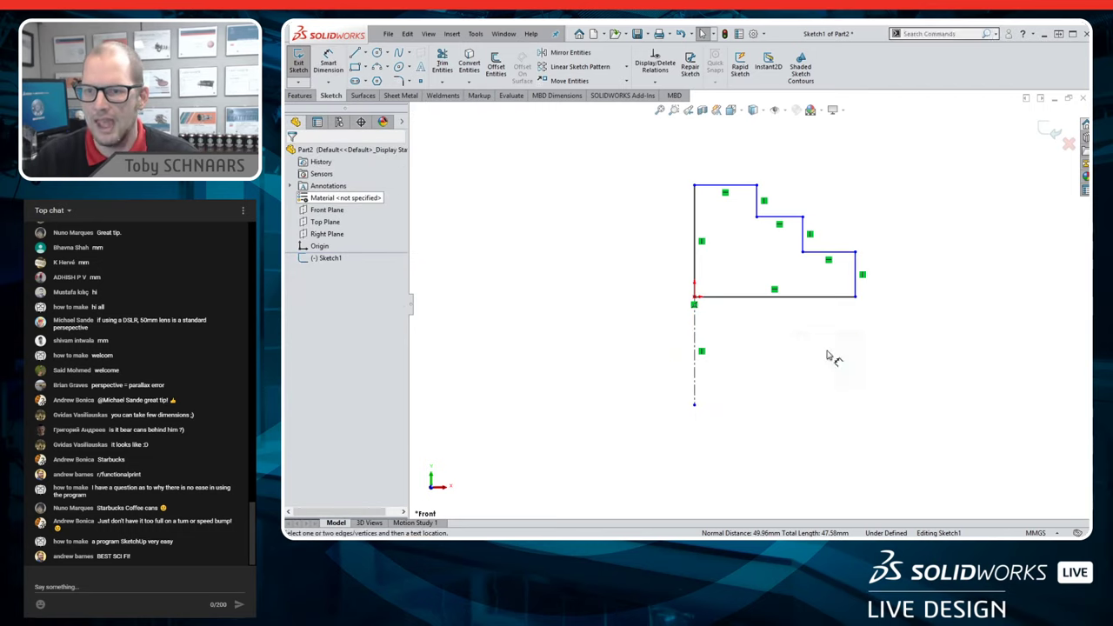
left_click(857, 291)
left_click(694, 375)
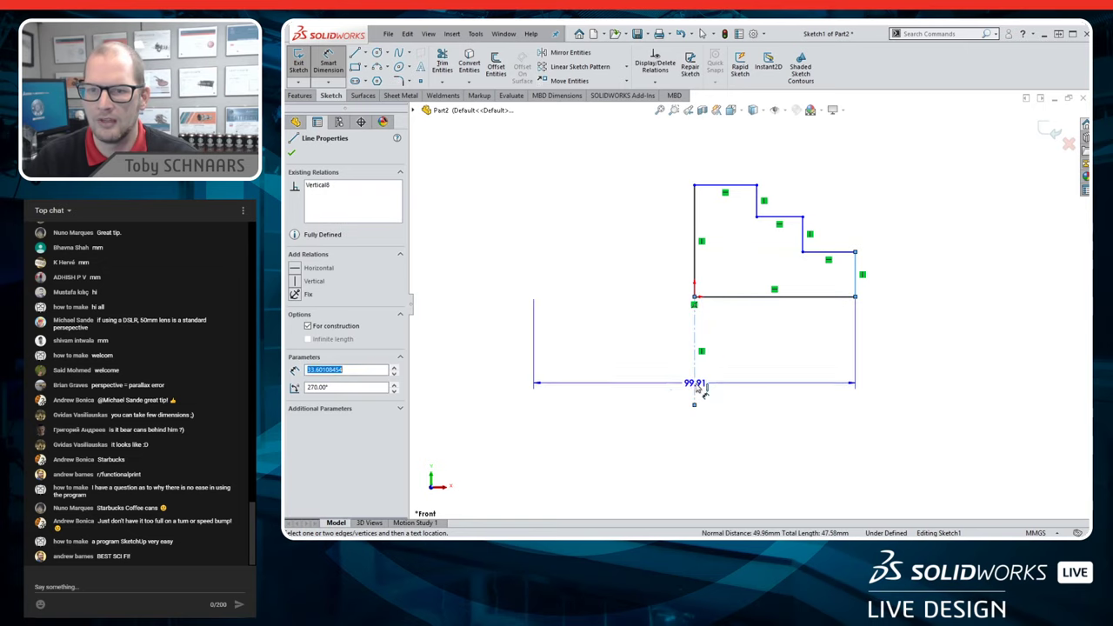
left_click(660, 384)
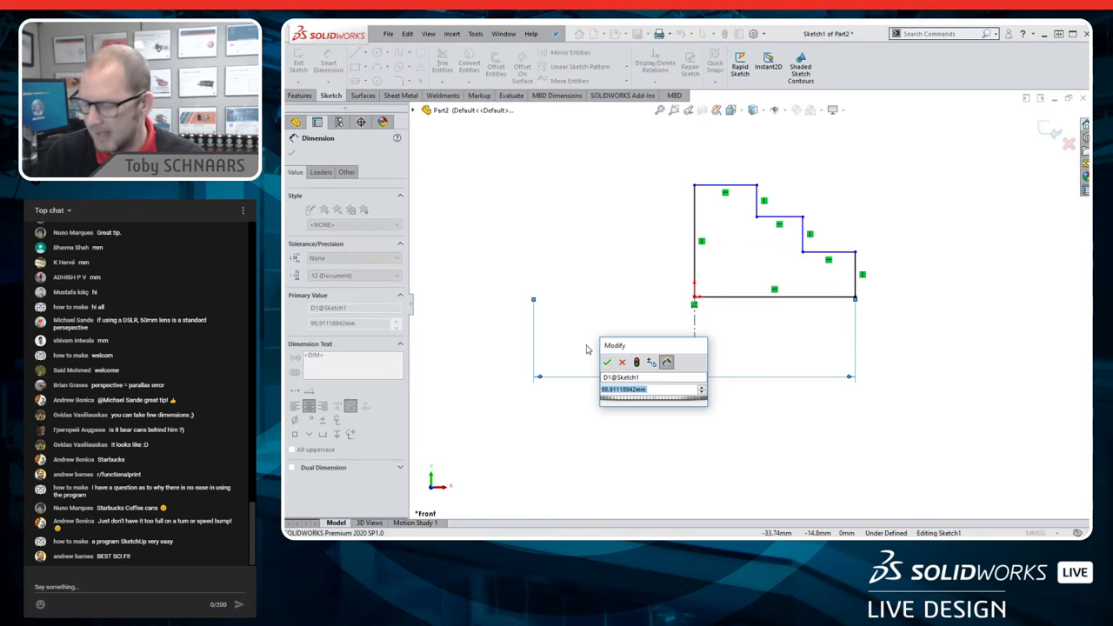
type("100")
key("Return")
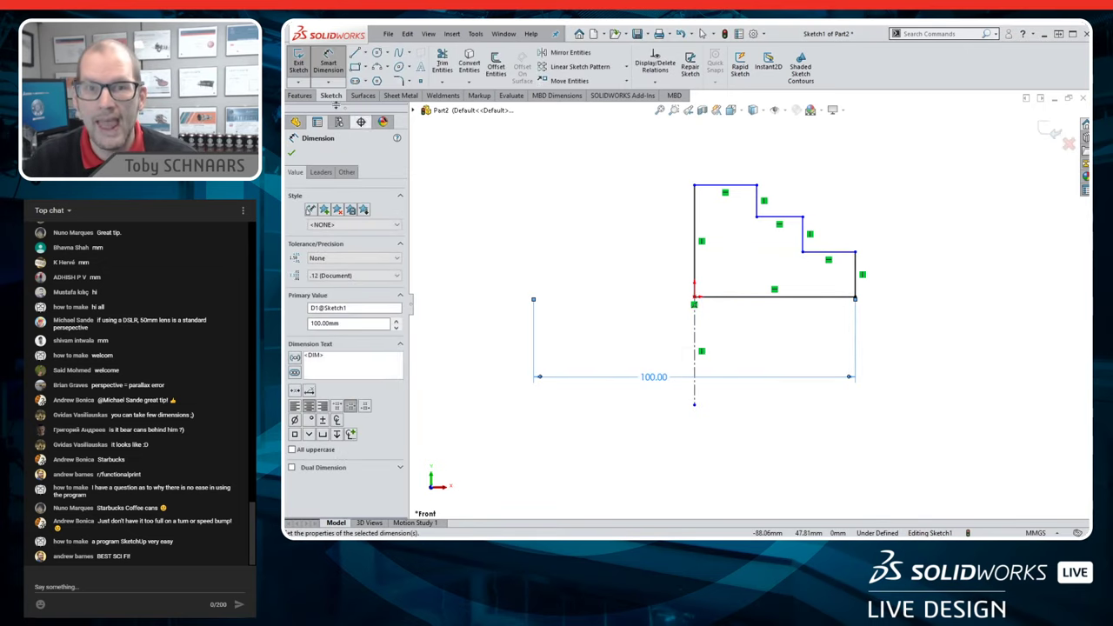
- Revolve the stepped profile 360 degrees around the centerline and display the base dimension on the resulting body
left_click(300, 96)
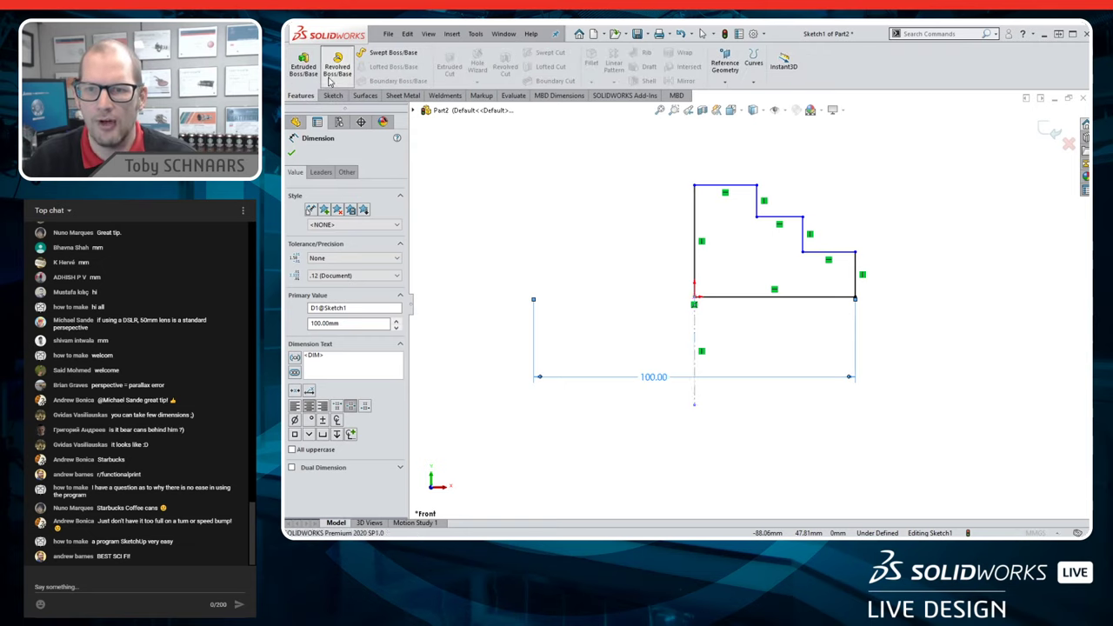
left_click(332, 76)
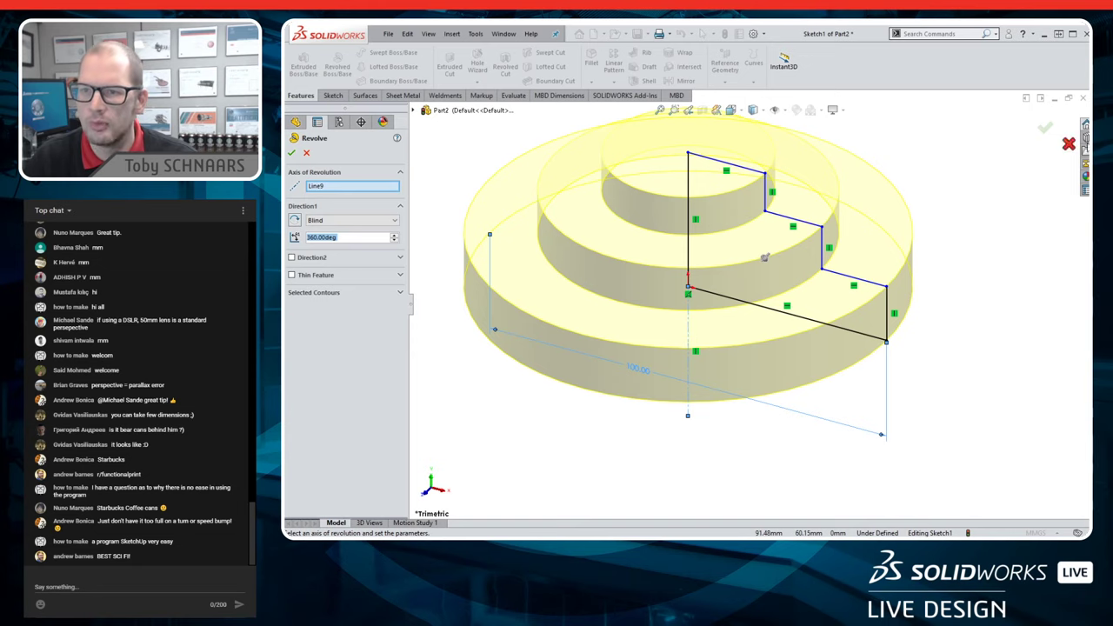
left_click(1046, 129)
left_click(818, 359)
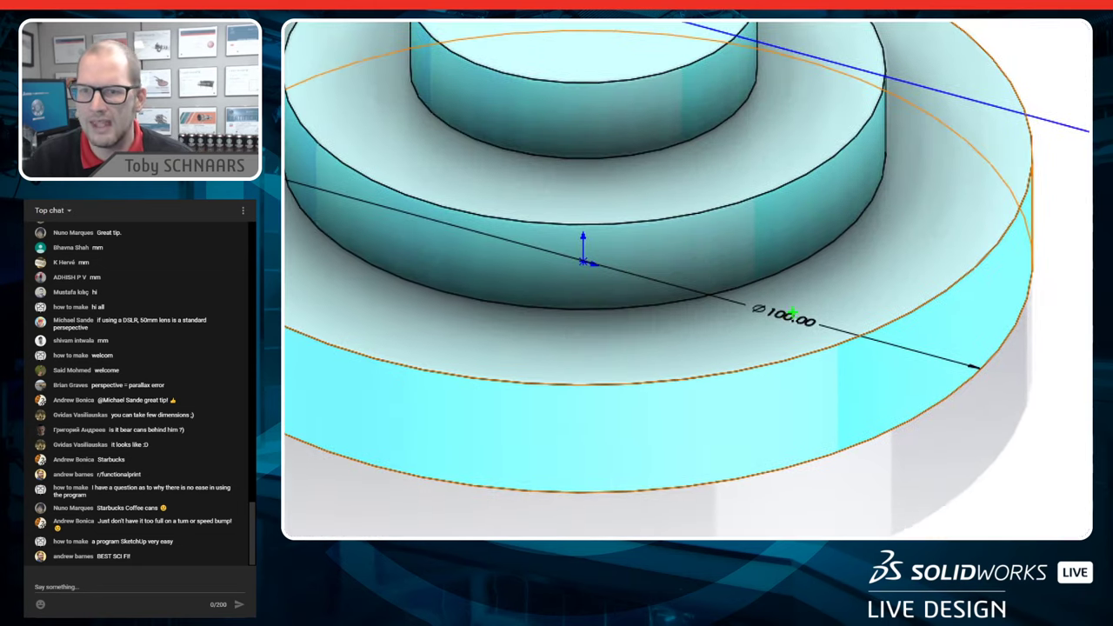
left_click_drag(791, 327, 811, 503, "ctrl+shift")
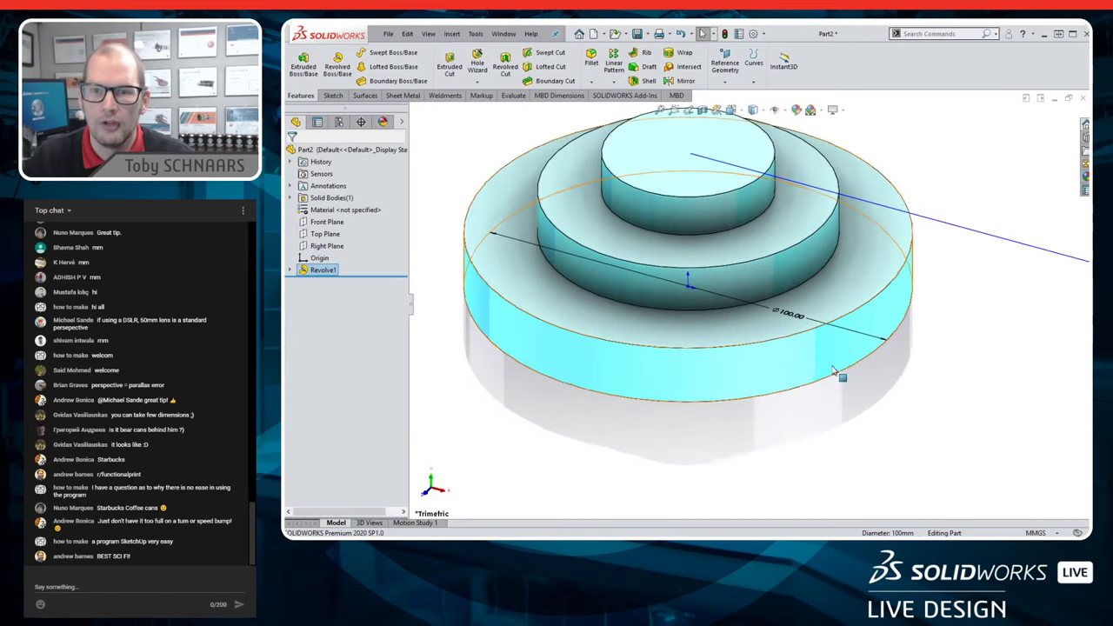
- Edit the revolve's sketch, add a vertical centerline about 8 mm long upward from the profile's top inner corner, and rebuild
left_click(663, 270)
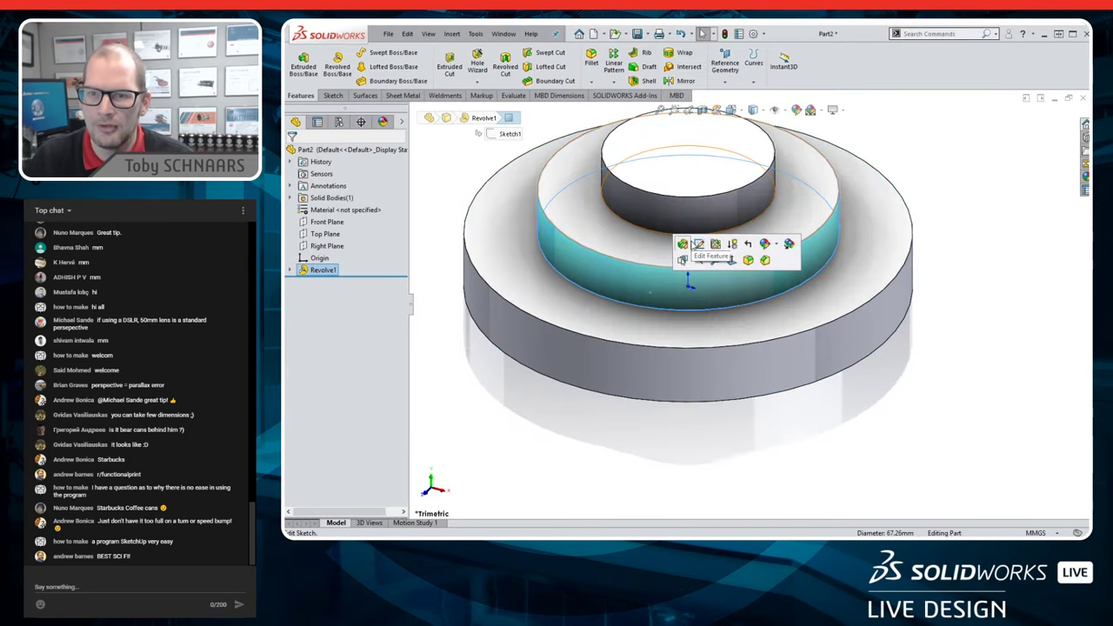
left_click(729, 254)
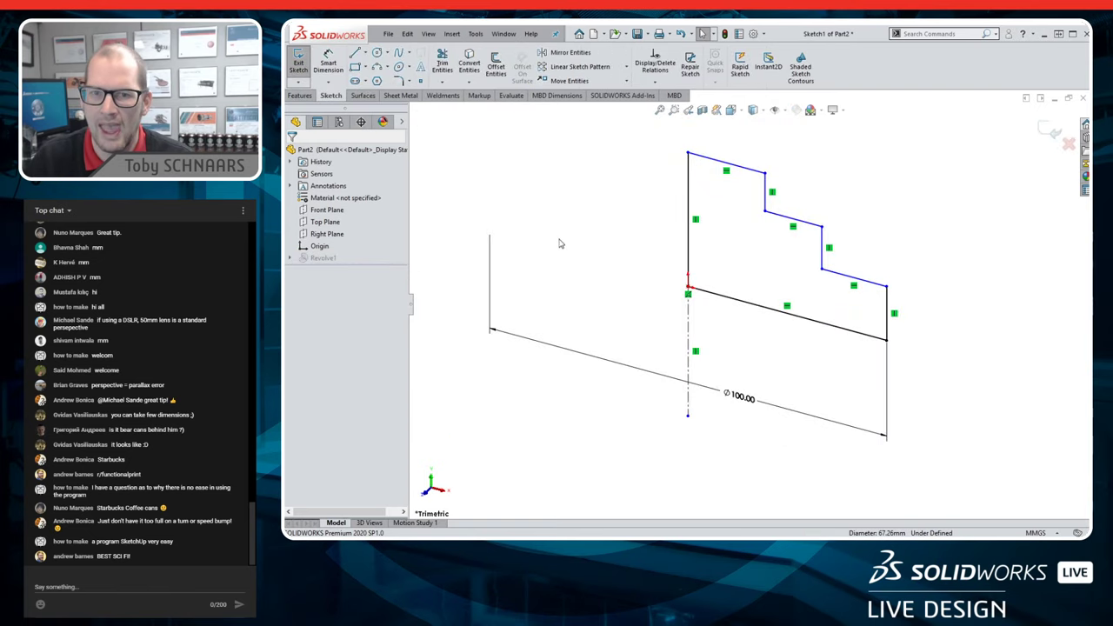
key("s")
left_click(581, 152)
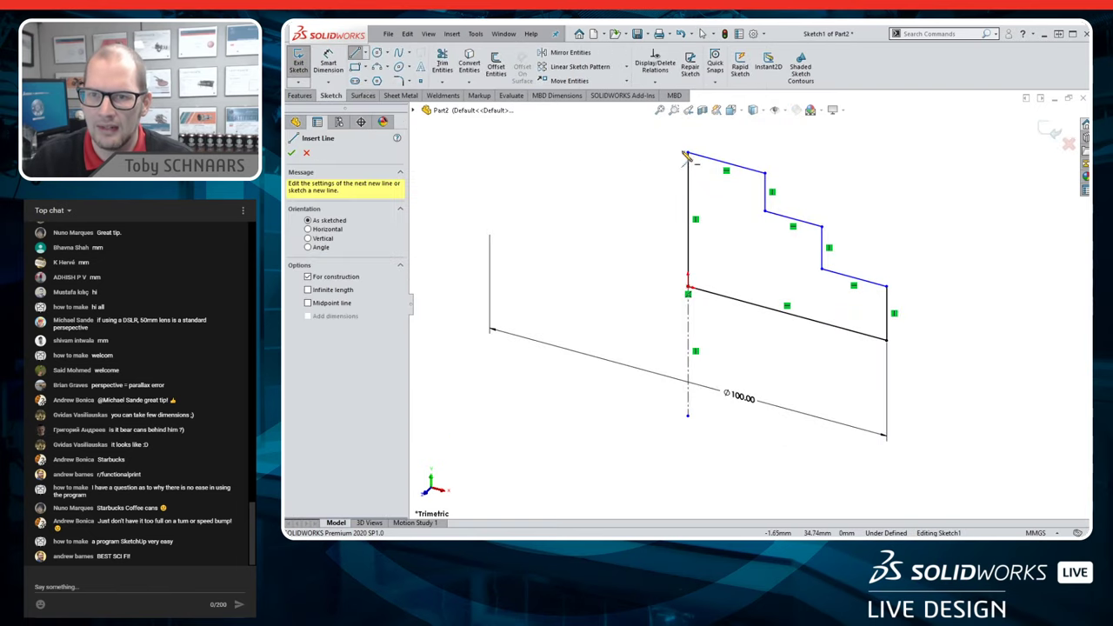
left_click(688, 155)
left_click(688, 123)
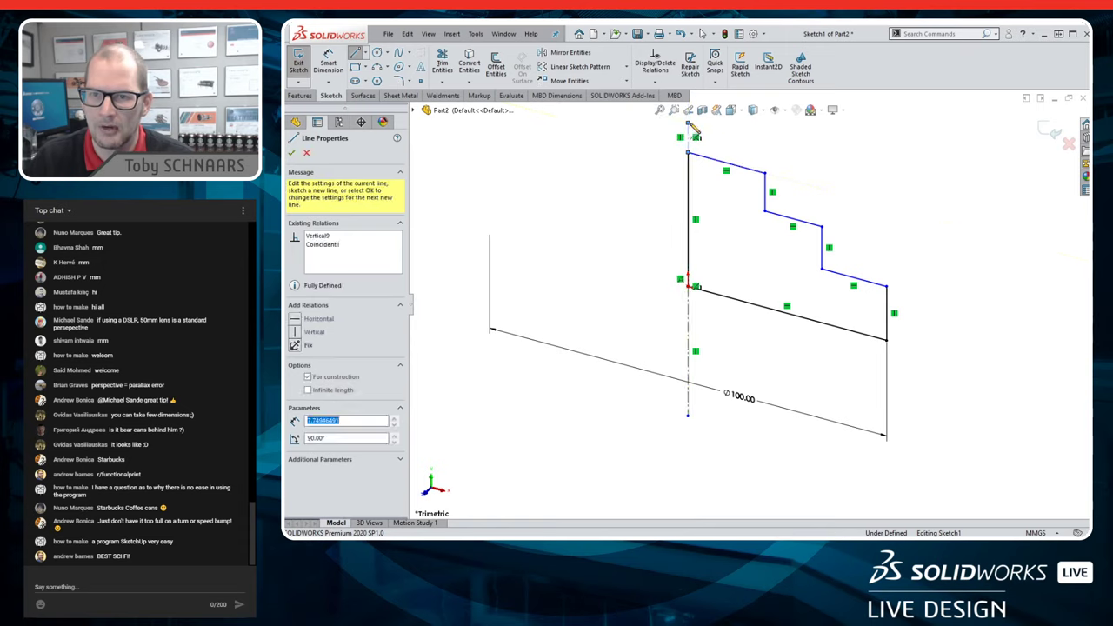
key("Escape")
key("ctrl+b")
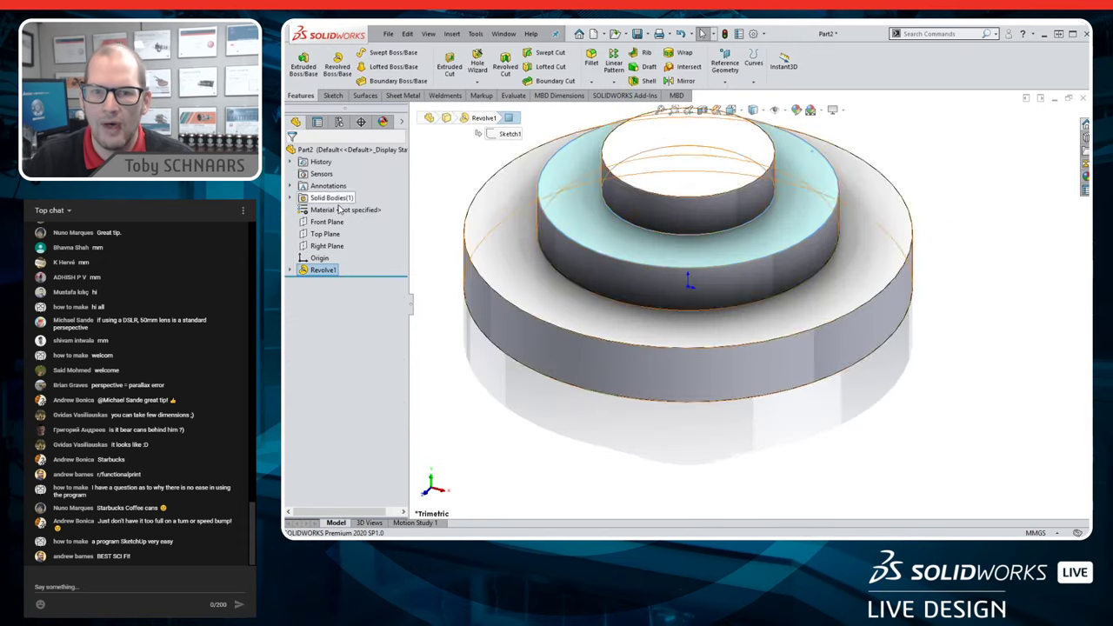
- Edit the revolve feature to use the short upper centerline as its axis of revolution
right_click(311, 271)
left_click(354, 300)
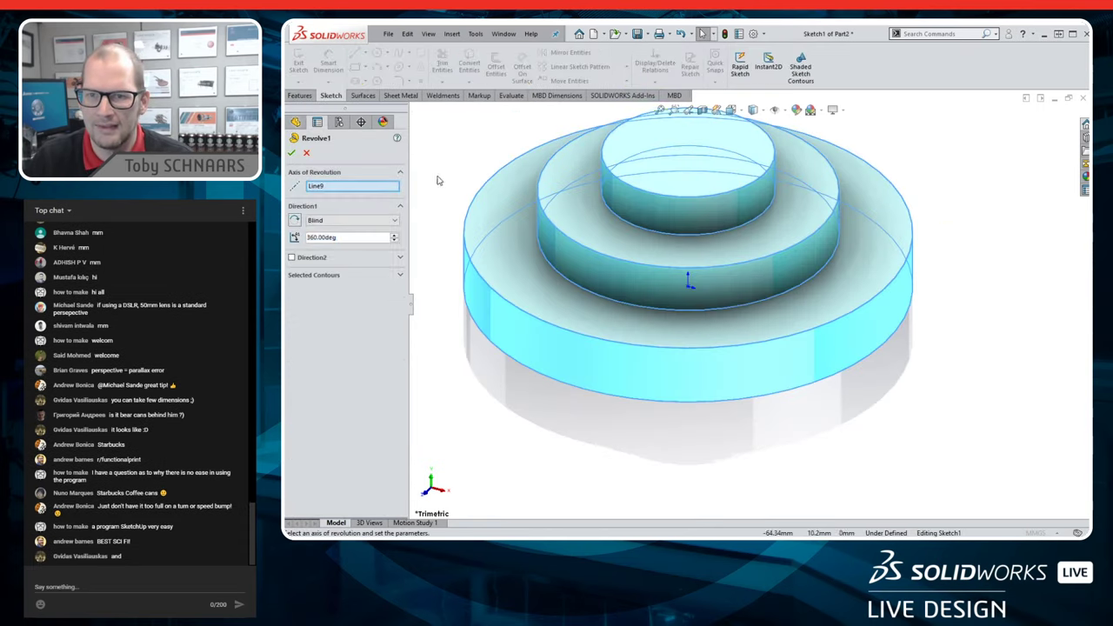
left_click(376, 189)
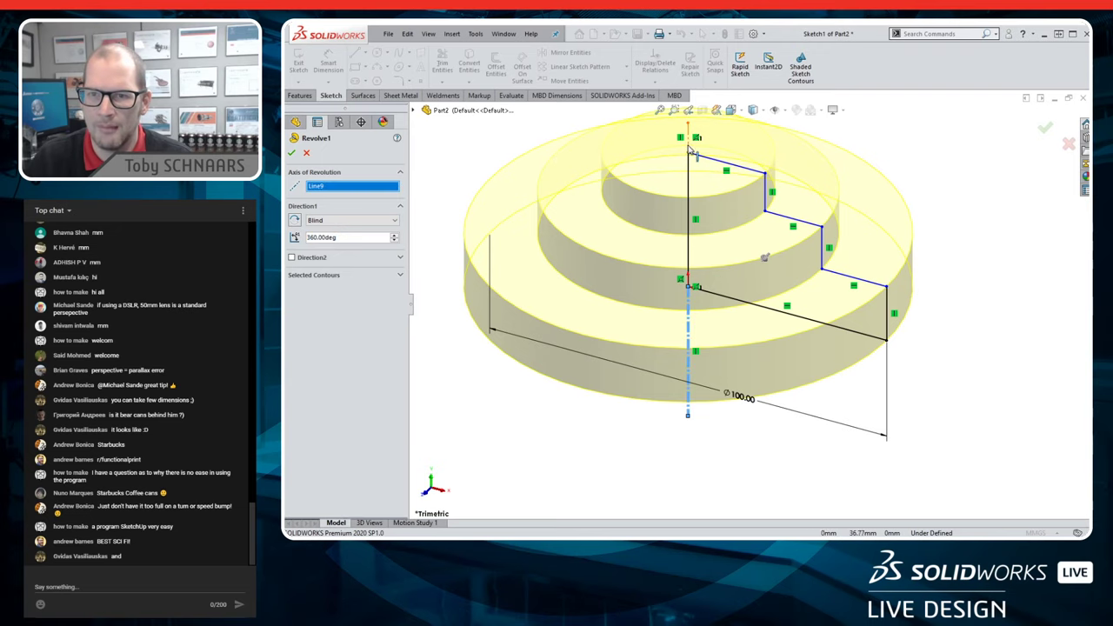
left_click(773, 250)
left_click(1046, 130)
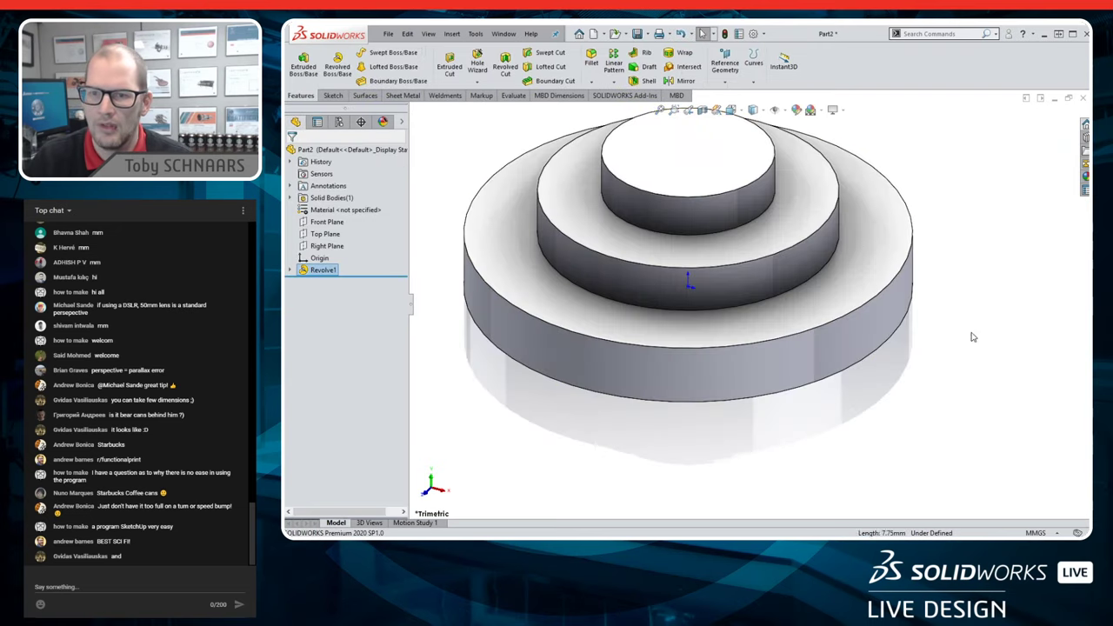
- Display the revolved base's dimension on the model and examine whether it carries a diameter symbol
scroll(726, 426, "down", 3)
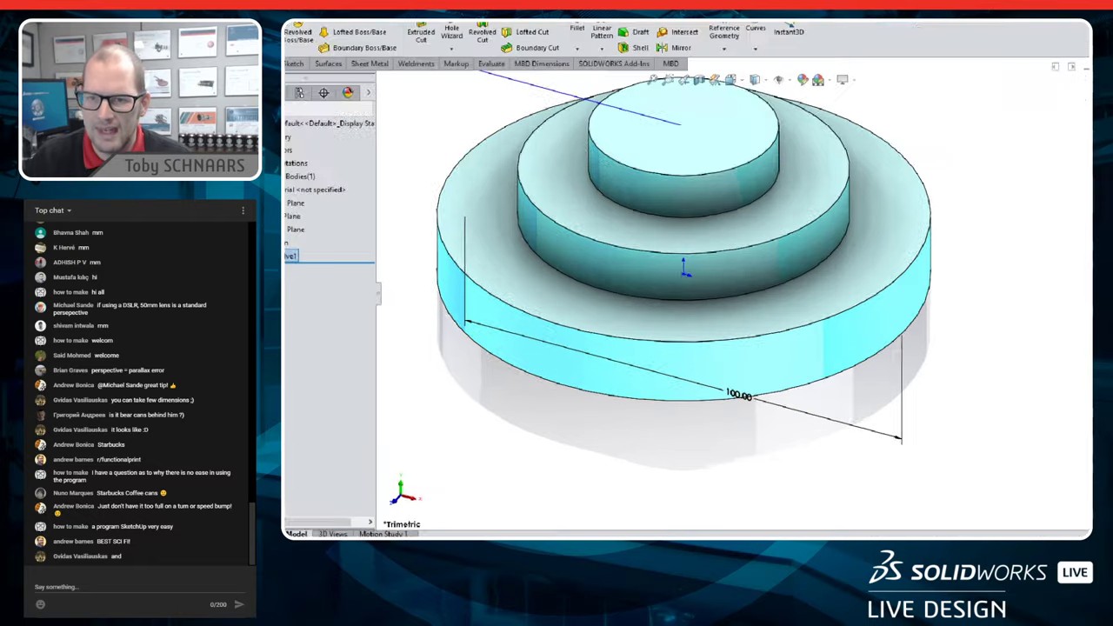
mouse_move(745, 379)
left_mouse_down()
mouse_move(705, 405)
mouse_move(790, 361)
mouse_move(675, 343)
left_mouse_up()
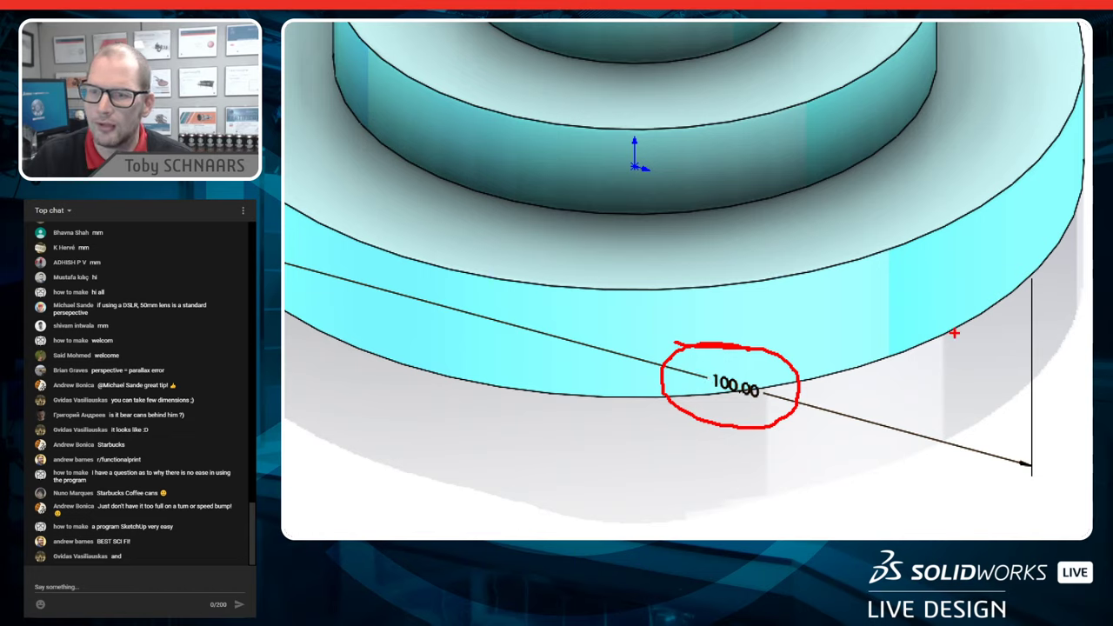
mouse_move(954, 333)
left_mouse_down()
mouse_move(985, 401)
mouse_move(1009, 514)
left_mouse_up()
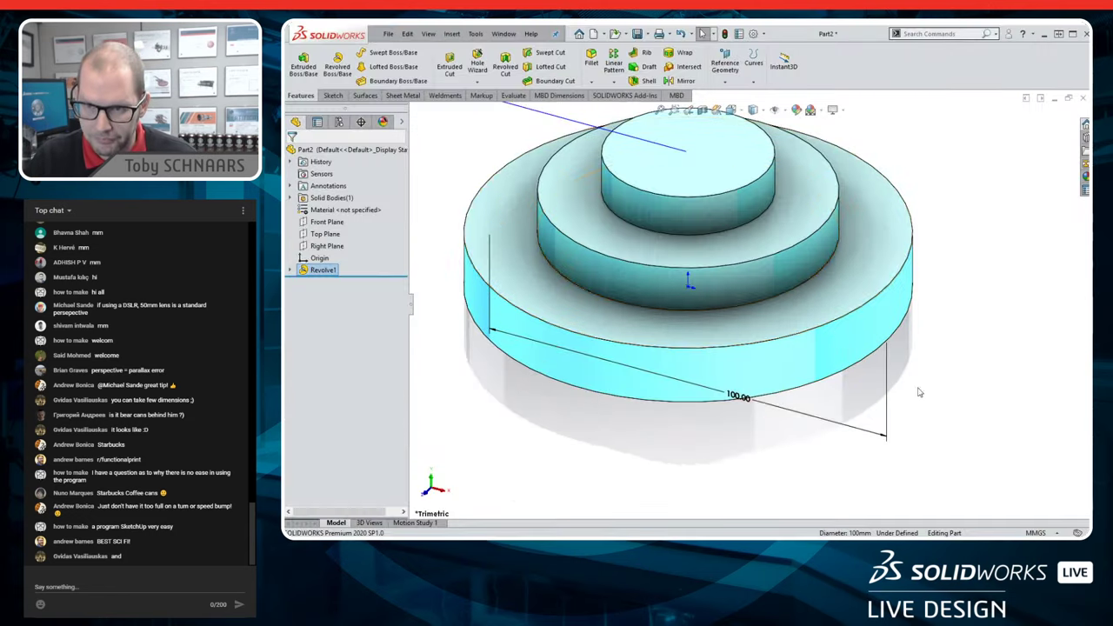
key("Escape")
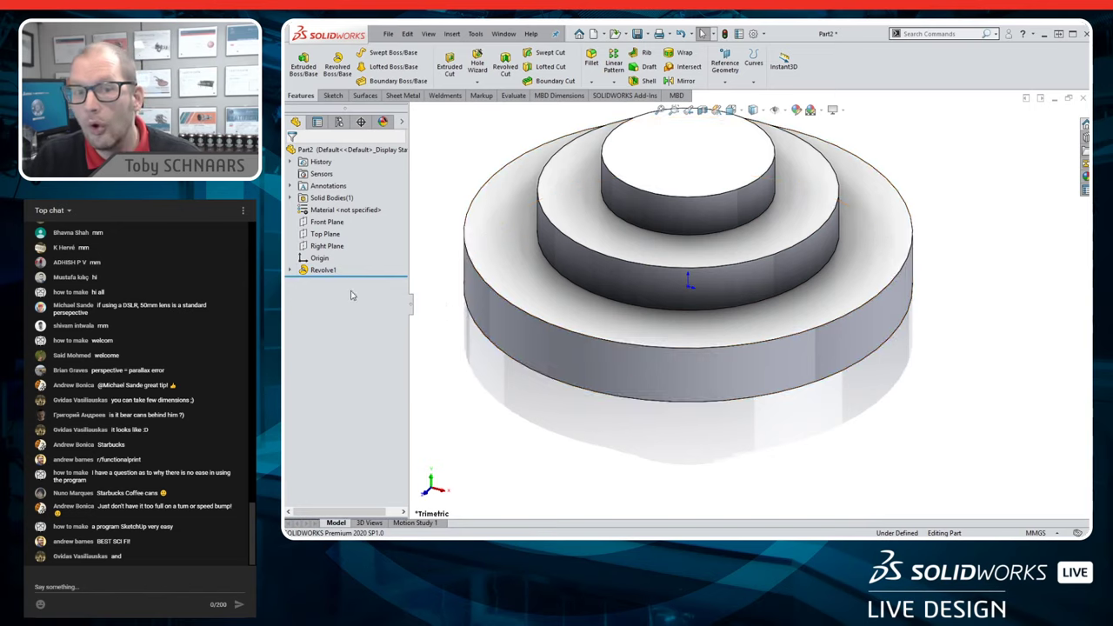
- Edit the revolve feature to use the profile's solid inner vertical edge as its axis of revolution
right_click(322, 269)
left_click(329, 241)
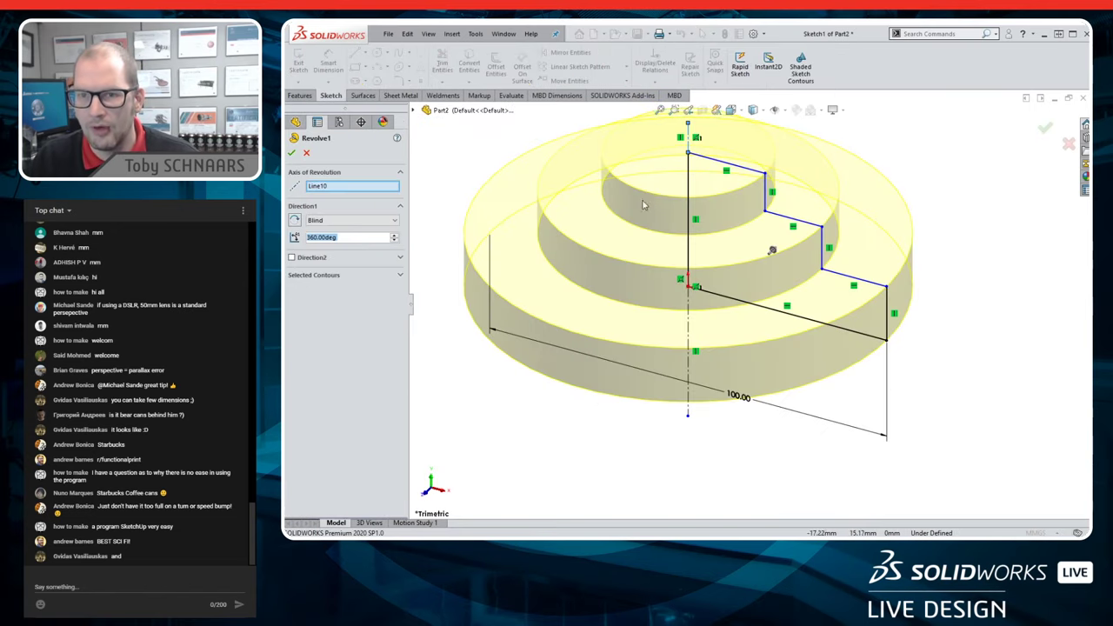
left_click(691, 251)
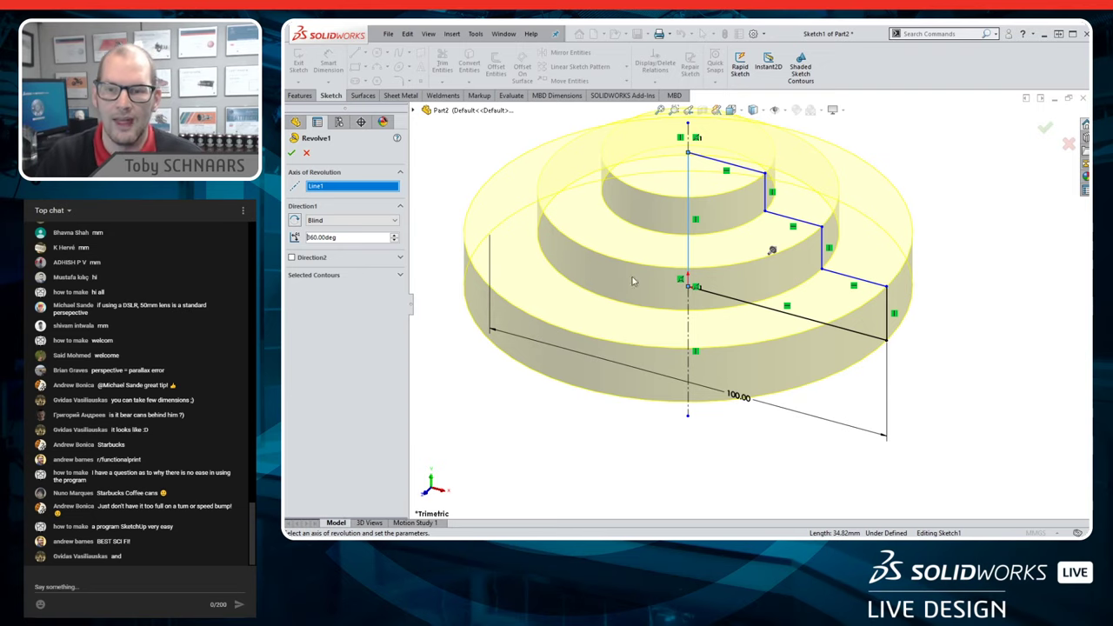
left_click(1045, 128)
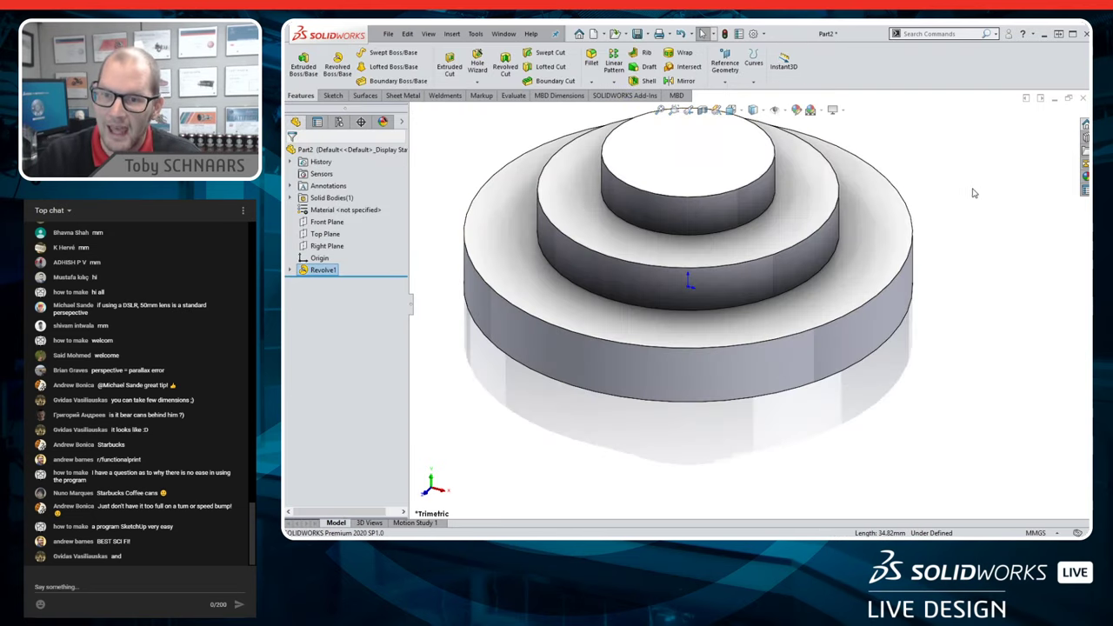
- Display the base dimension on the body and examine it in the revolve's sketch for a diameter symbol, leaving the sketch unchanged
left_click(831, 350)
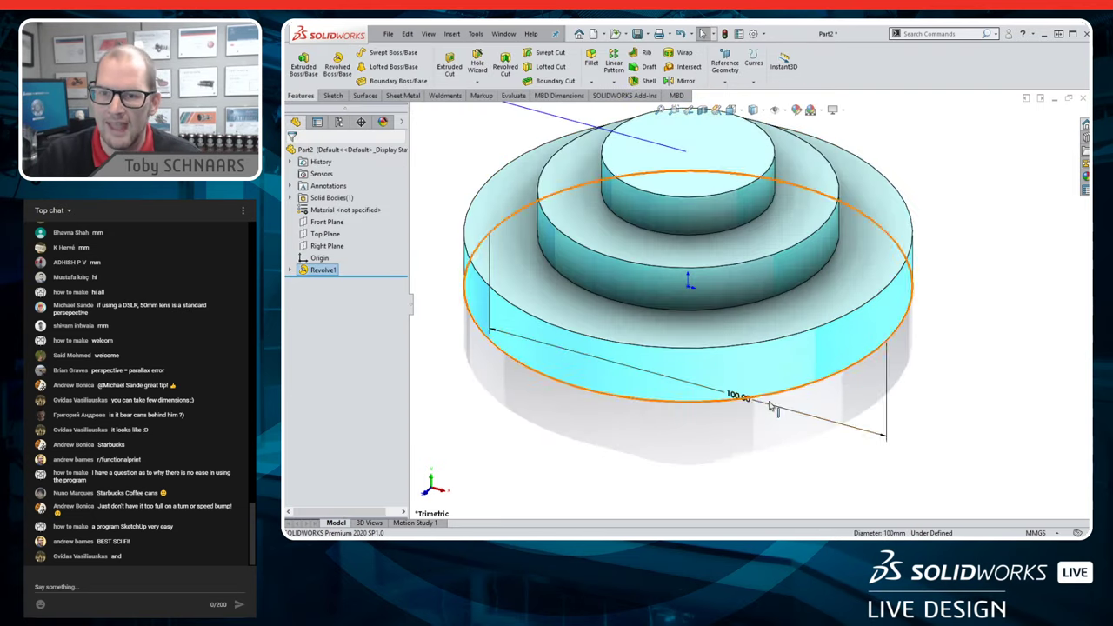
left_click(602, 390)
left_click(650, 337)
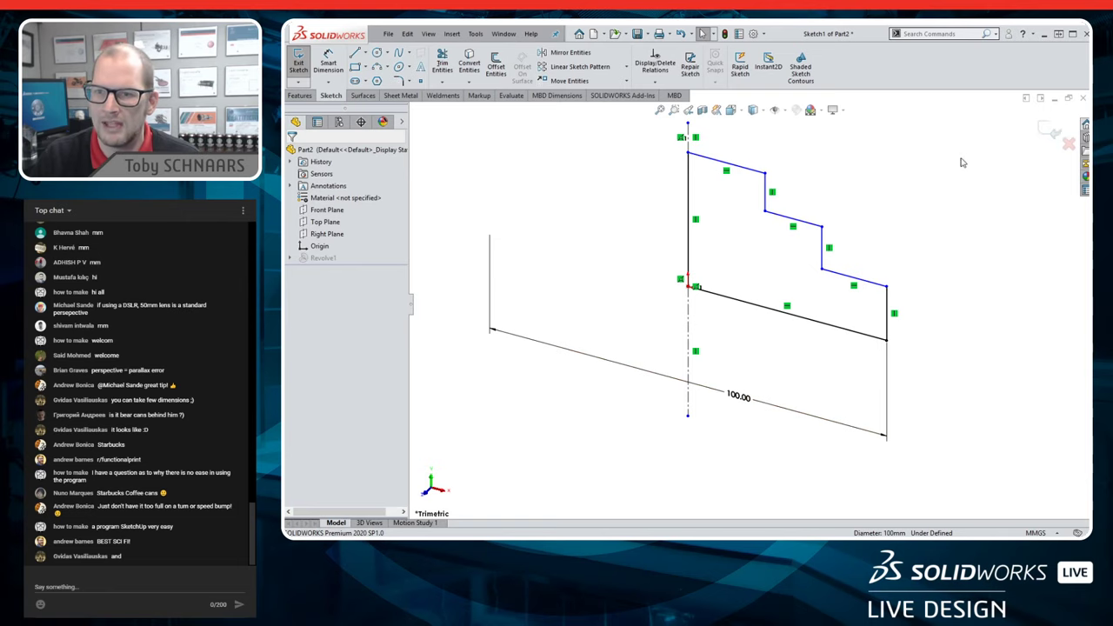
left_click(1052, 129)
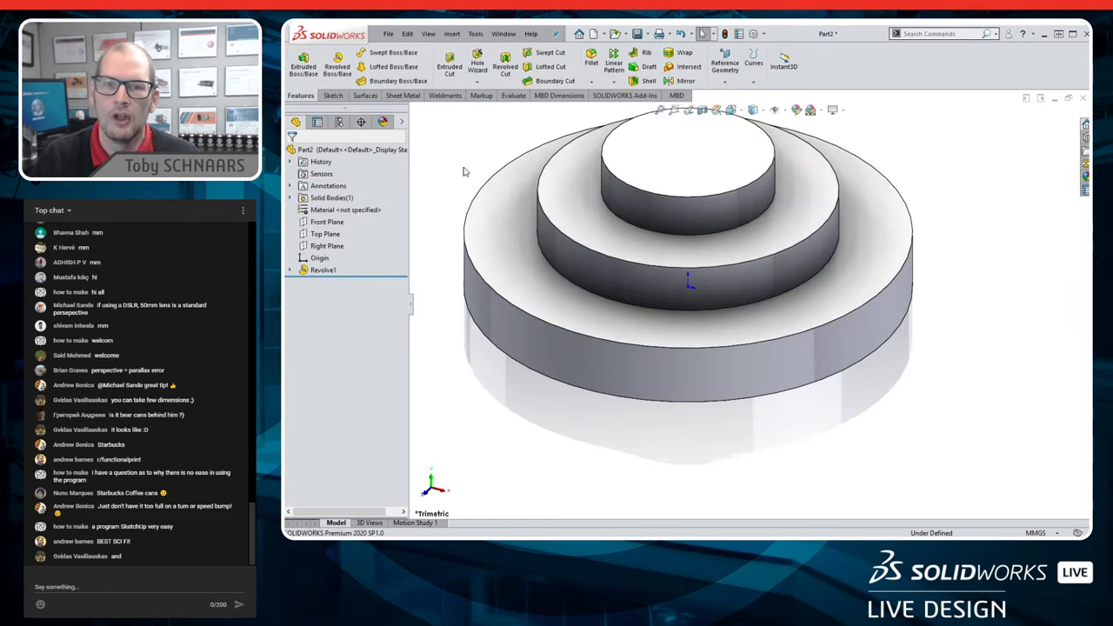
- Edit the revolve feature to use the long centerline below the origin as its axis of revolution
right_click(319, 267)
left_click(322, 234)
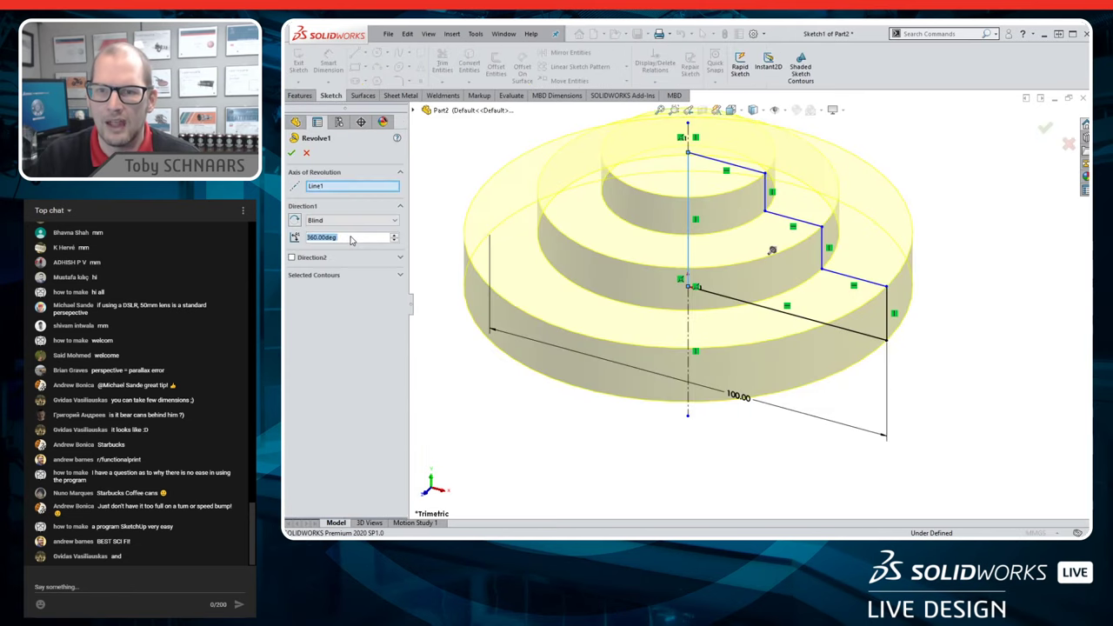
left_click(348, 186)
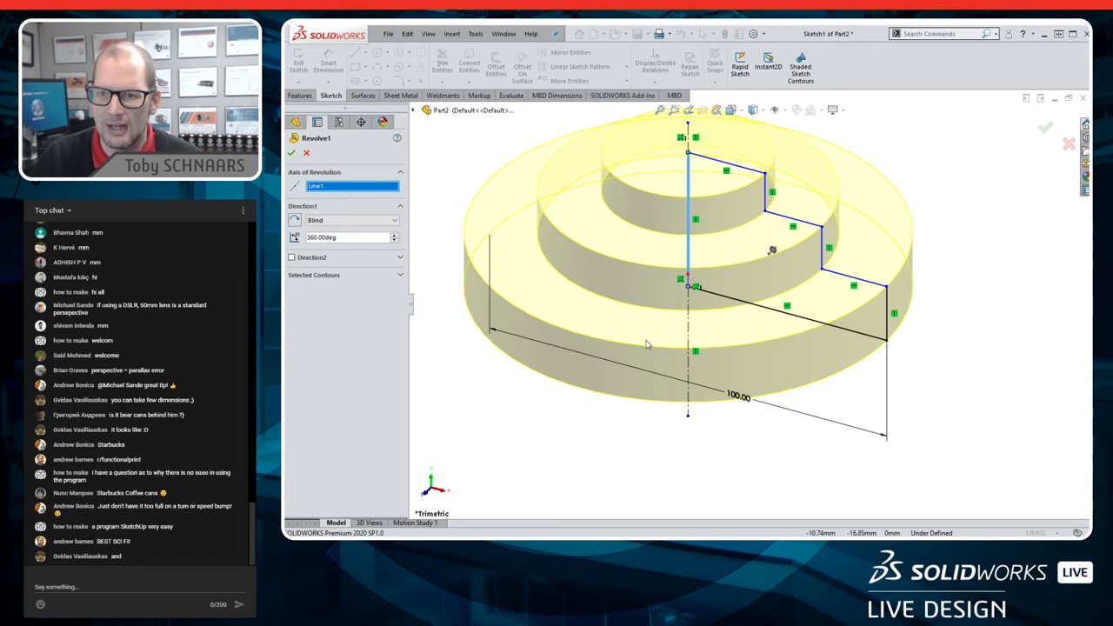
left_click(688, 373)
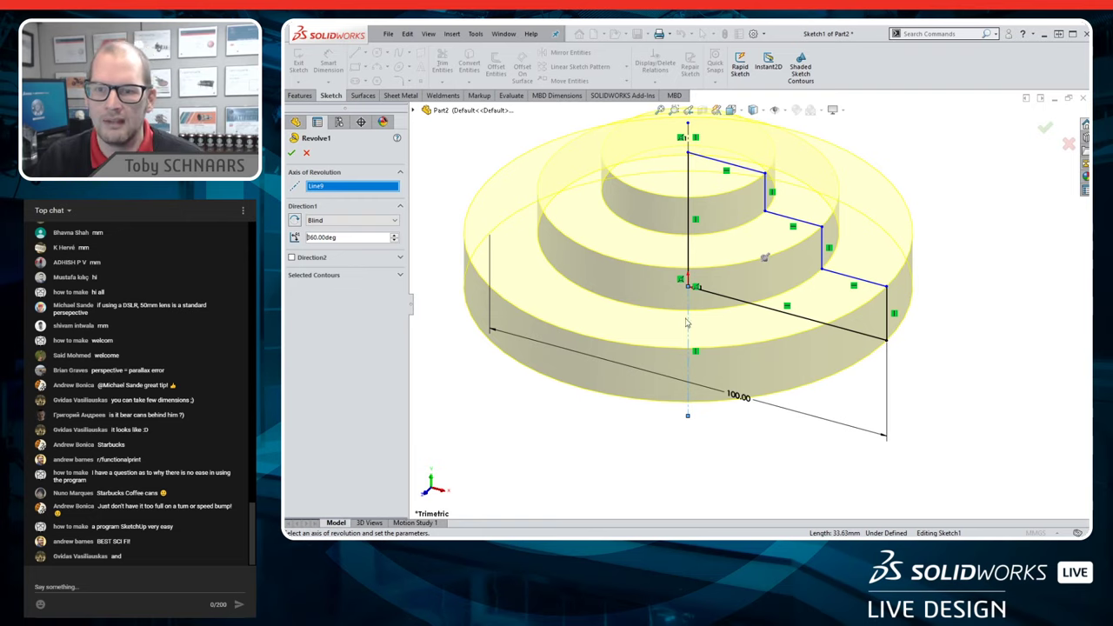
scroll(741, 372, "up", 1)
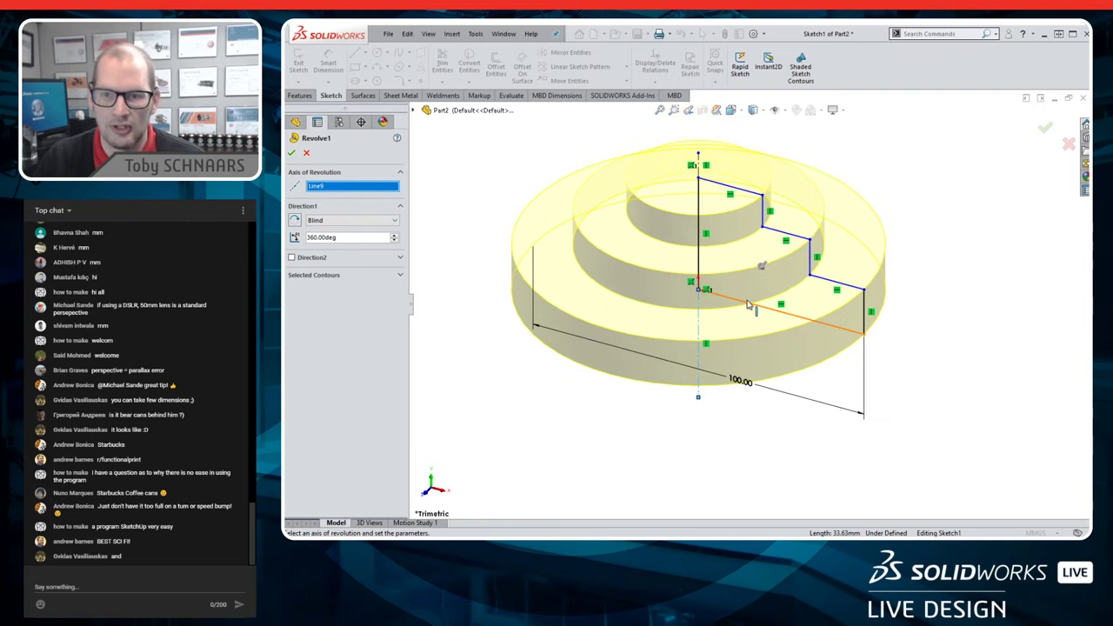
left_click(293, 153)
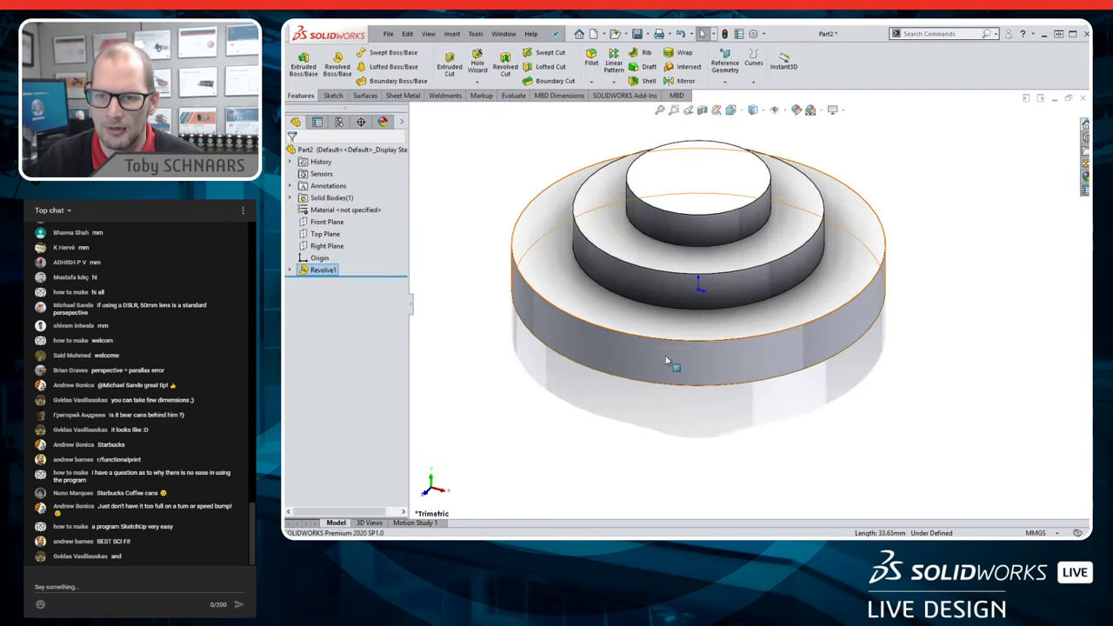
- Edit the revolve's sketch, add a doubled-distance dimension between the top step's vertical edge and the short upper centerline, and rebuild
right_click(315, 270)
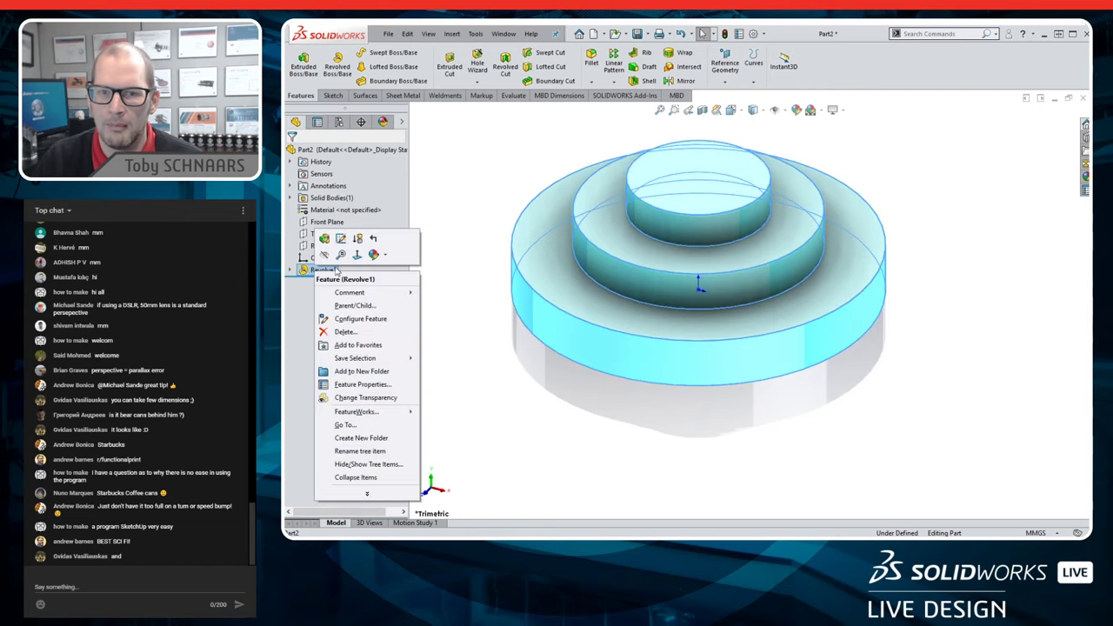
left_click(339, 239)
scroll(726, 195, "down", 1)
key("s")
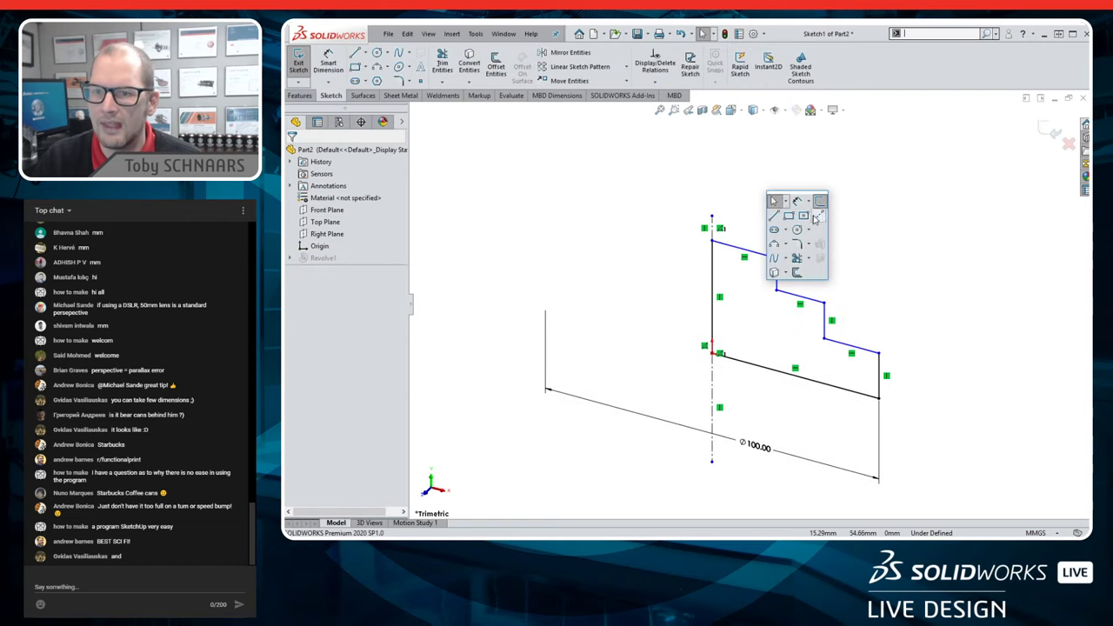
left_click(795, 206)
left_click(777, 277)
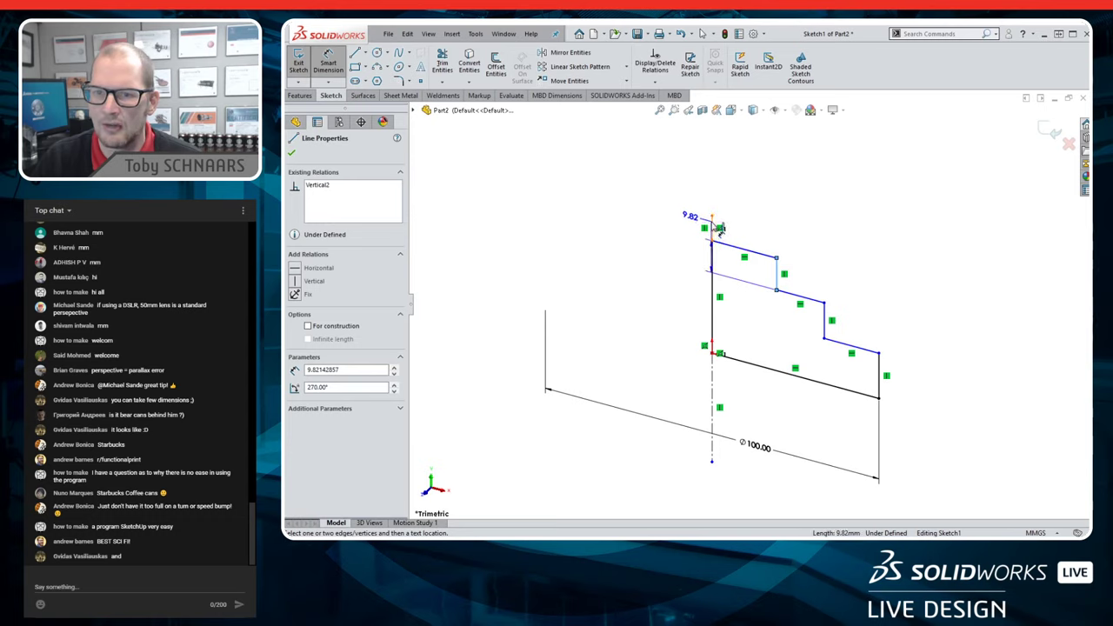
left_click(715, 233)
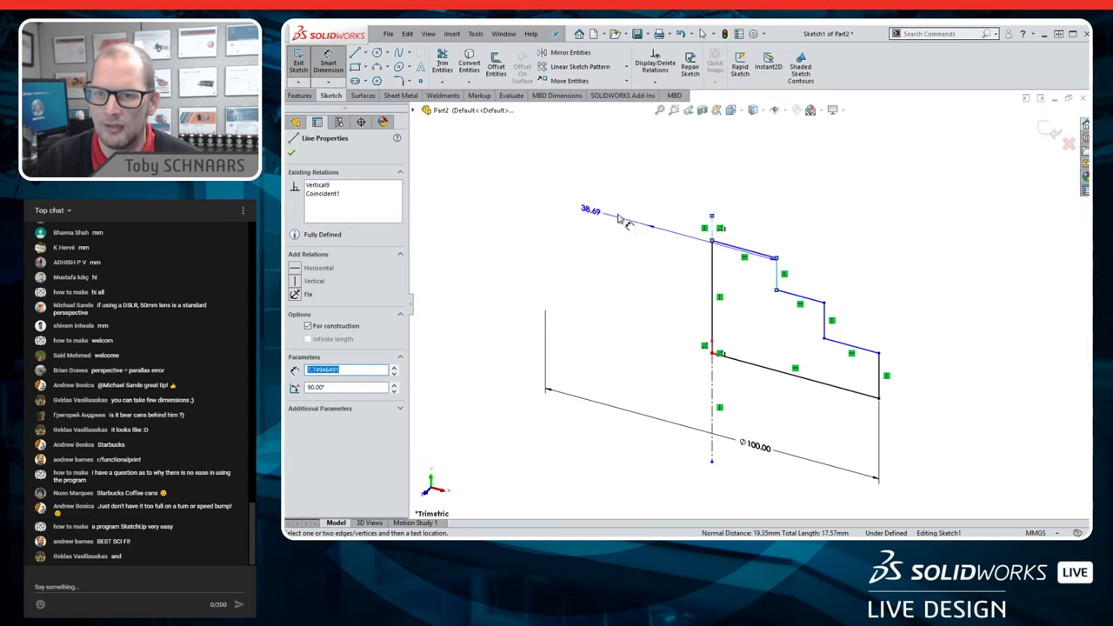
left_click(685, 165)
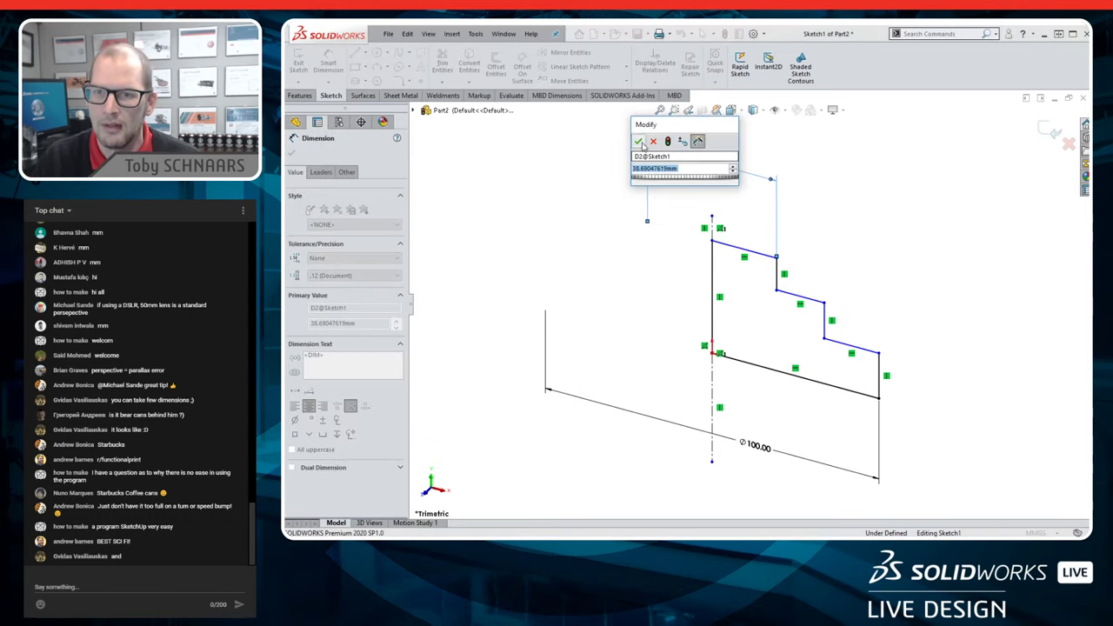
key("Return")
left_click(1055, 132)
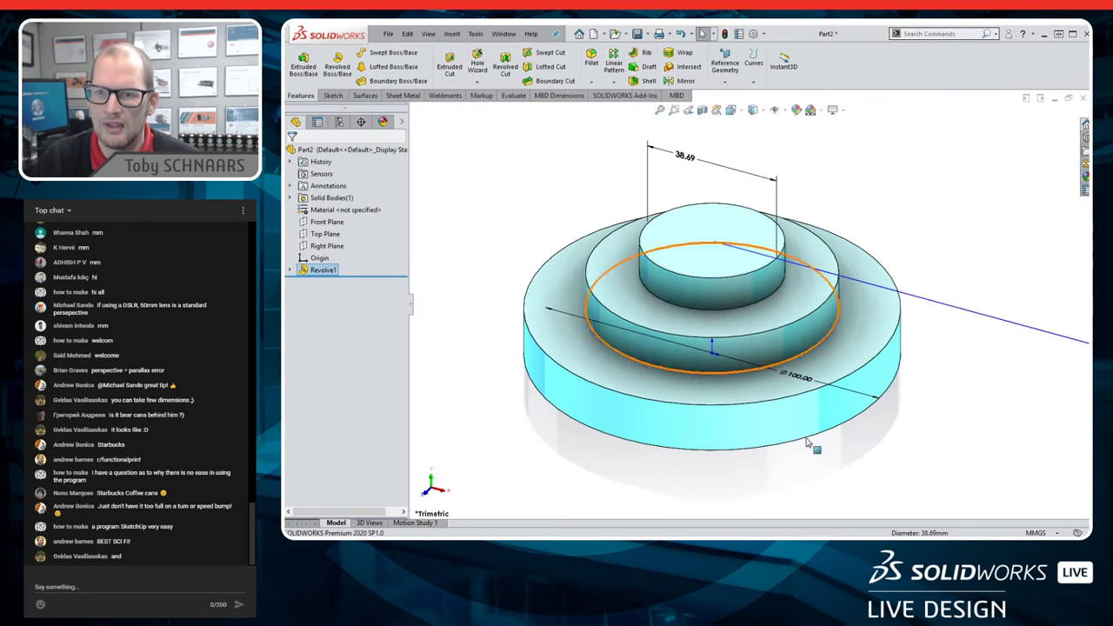
- Reposition the base's diameter dimension below the body and the top step's dimension outward beyond its extension lines, then fit the view
left_click_drag(796, 383, 855, 461)
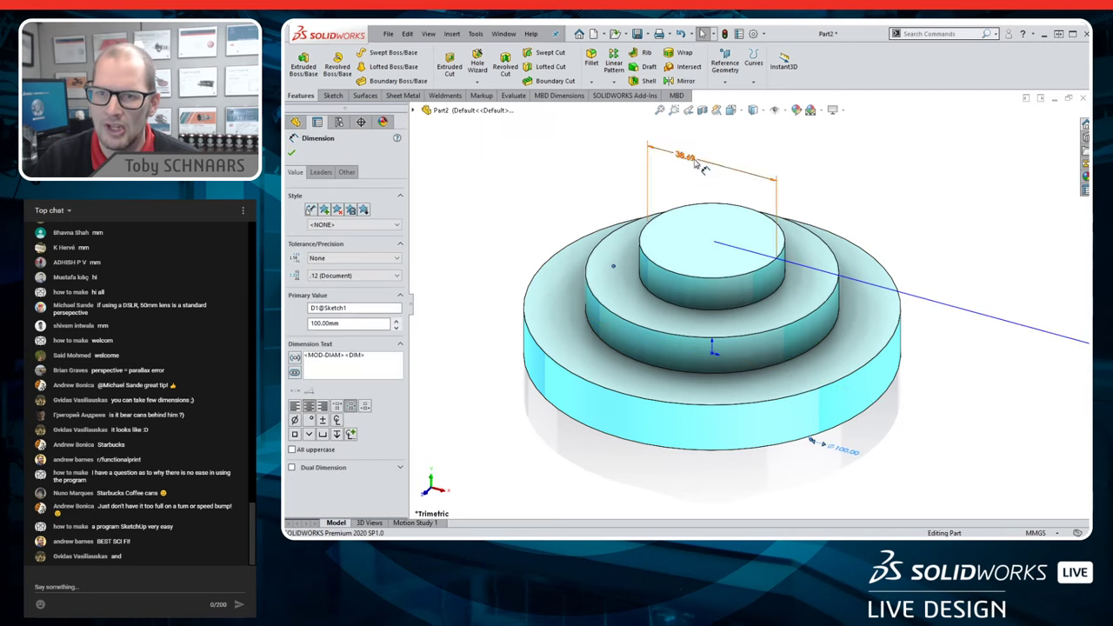
left_click_drag(694, 158, 569, 135)
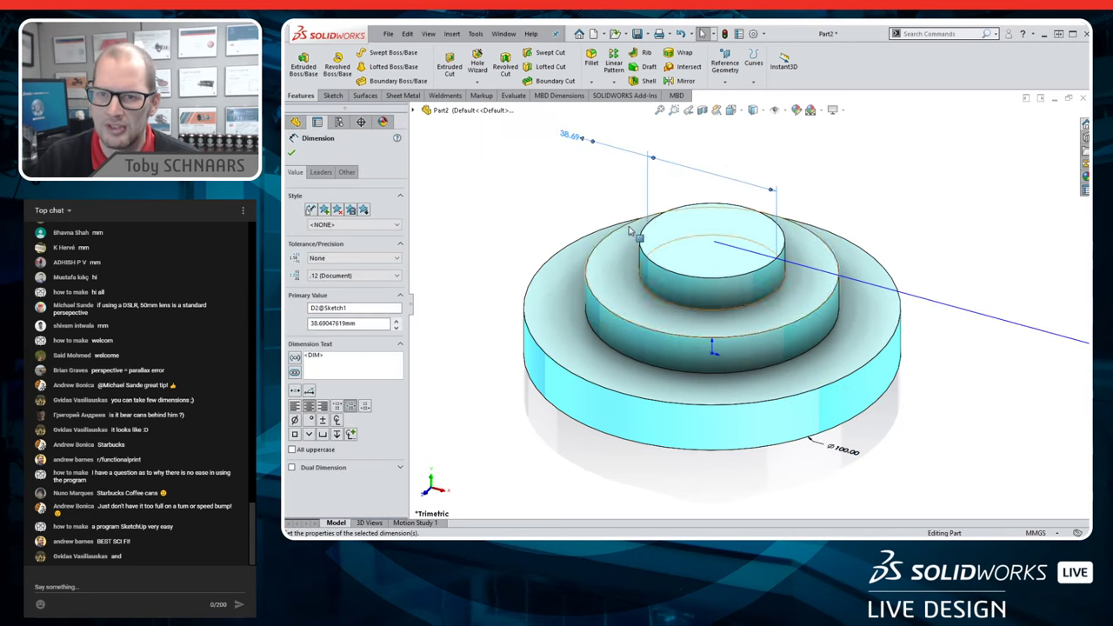
left_click(545, 223)
key("f")
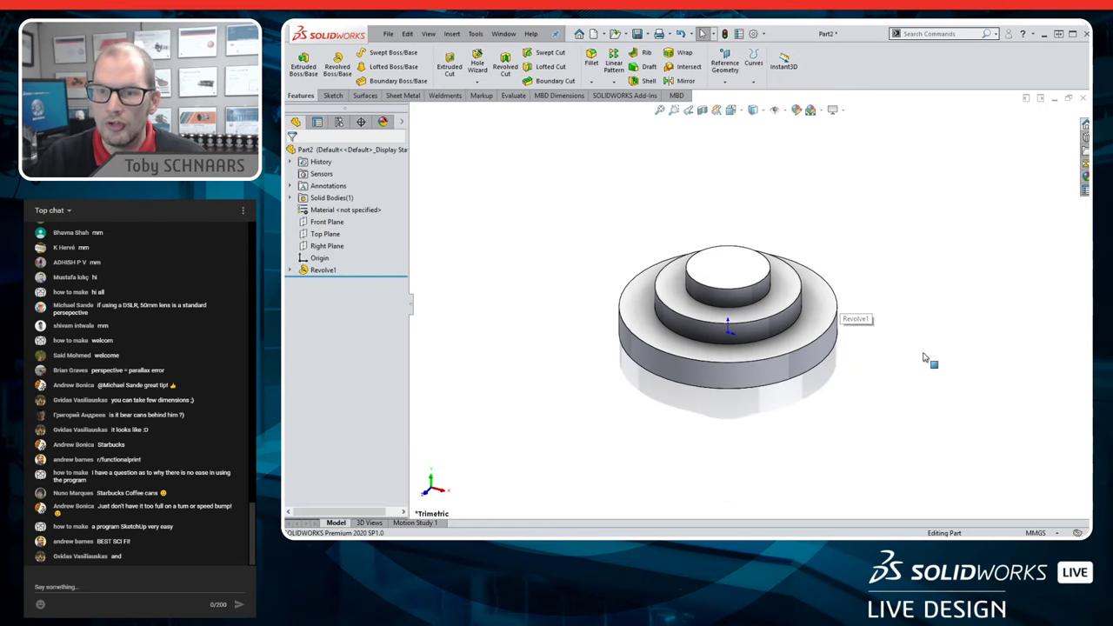
- Delete the revolve feature while keeping its profile sketch
left_click(320, 270)
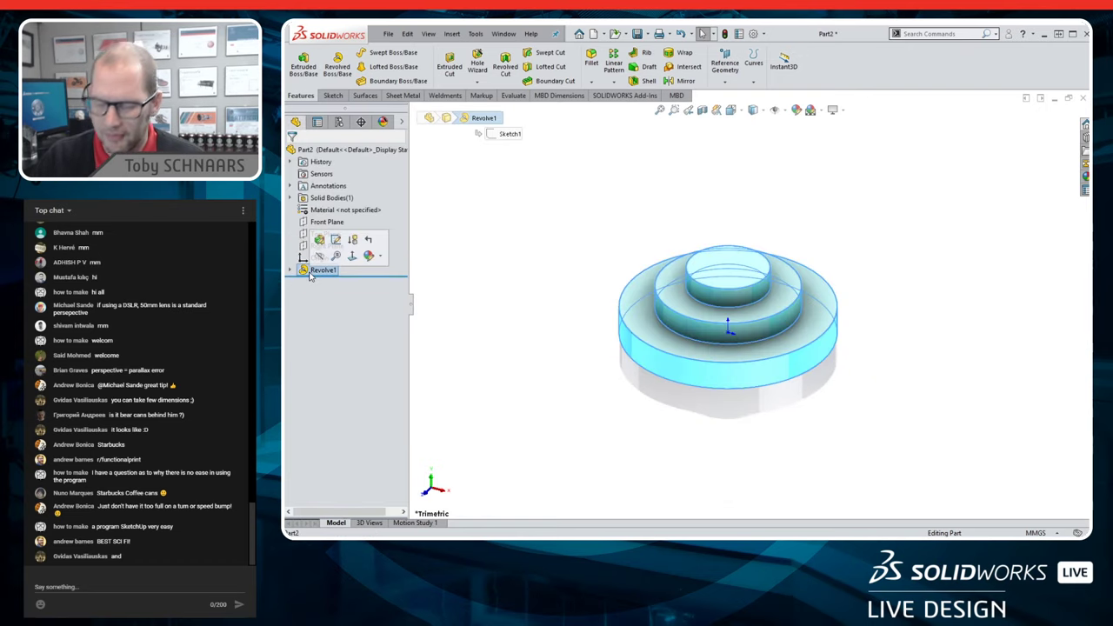
key("Delete")
left_click(816, 249)
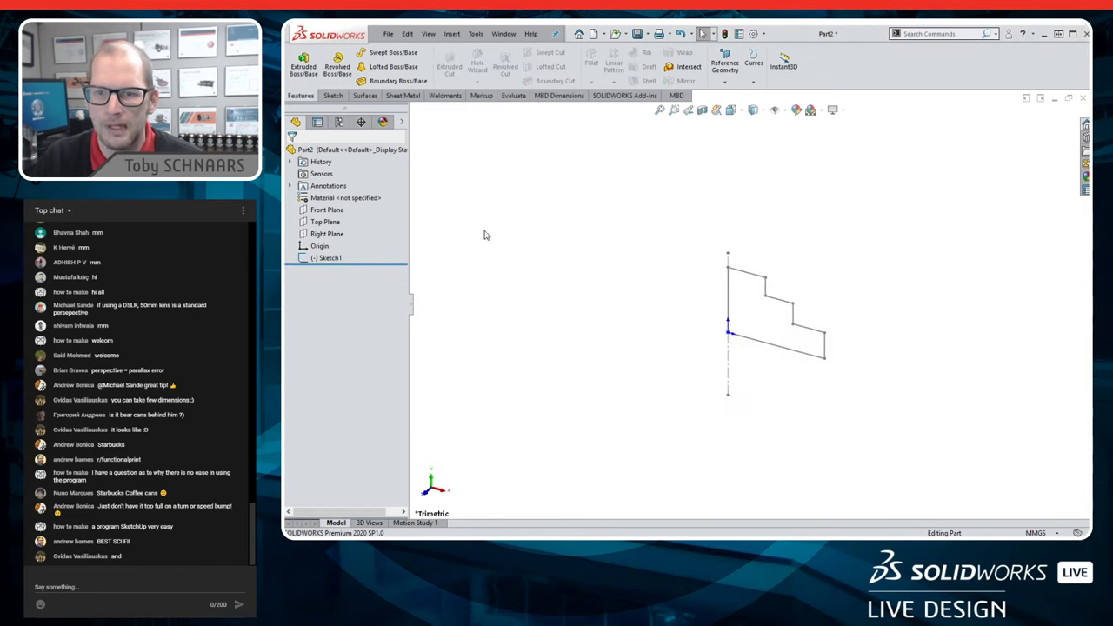
- Edit the stepped profile sketch and delete both the base and top-step dimensions
left_click(319, 259)
left_click(302, 220)
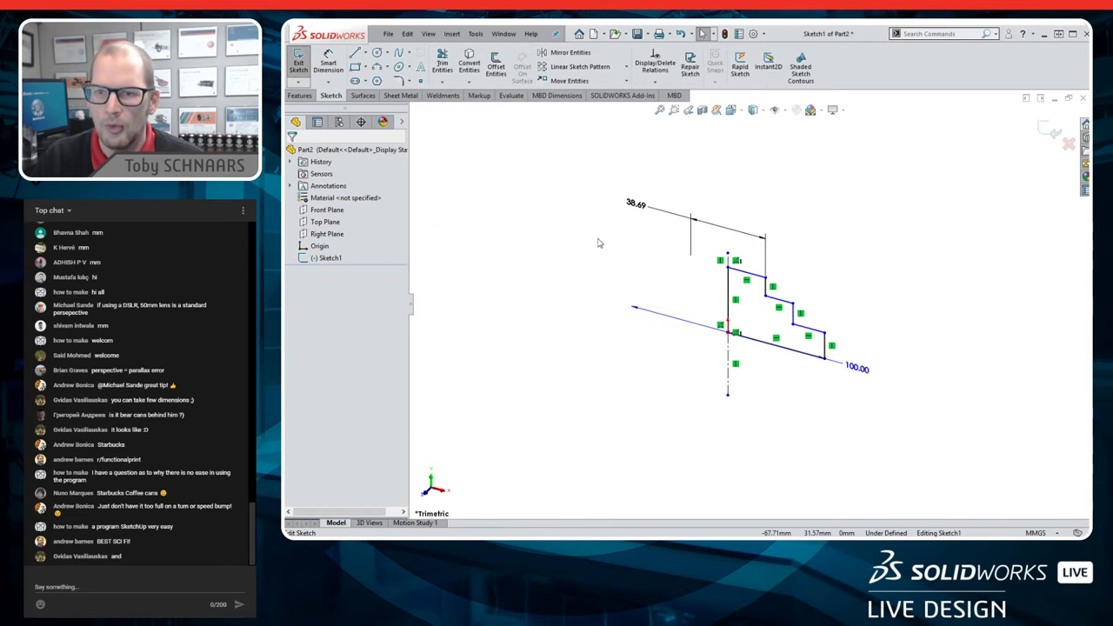
left_click(921, 352)
key("Delete")
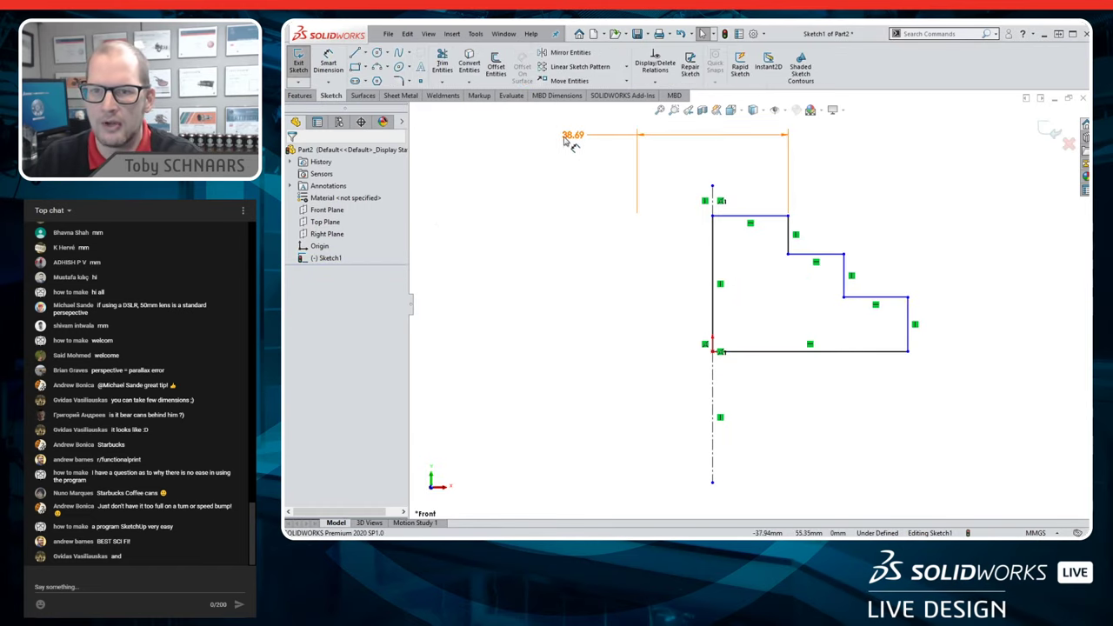
key("Delete")
- Dimension the base's outer vertical edge to the lower centerline as a doubled distance, placed below the profile
key("s")
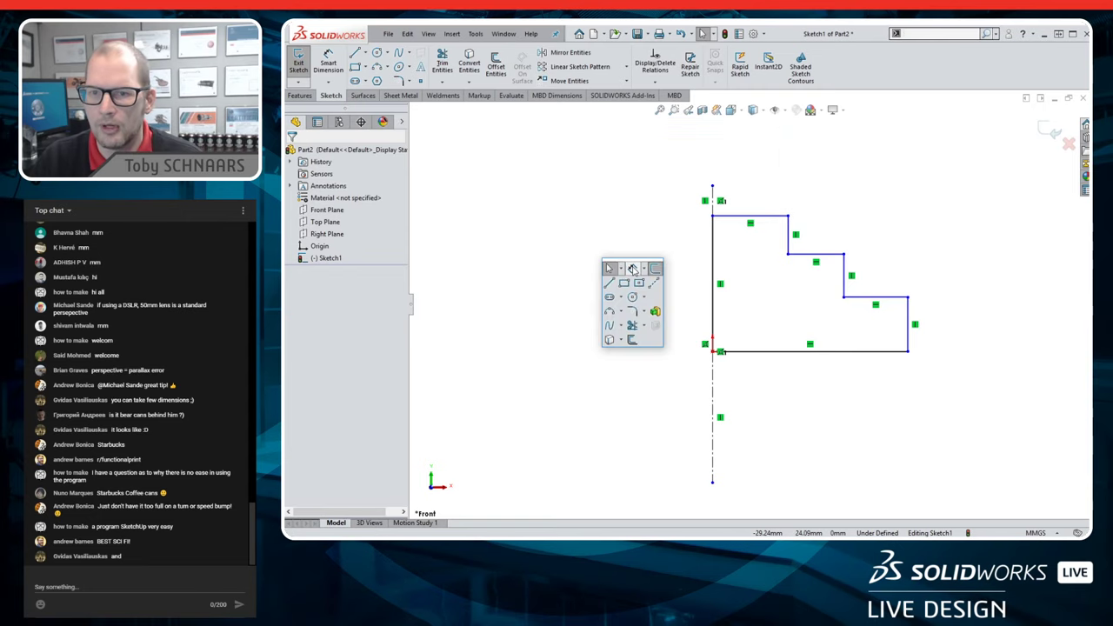
left_click(641, 285)
left_click(714, 419)
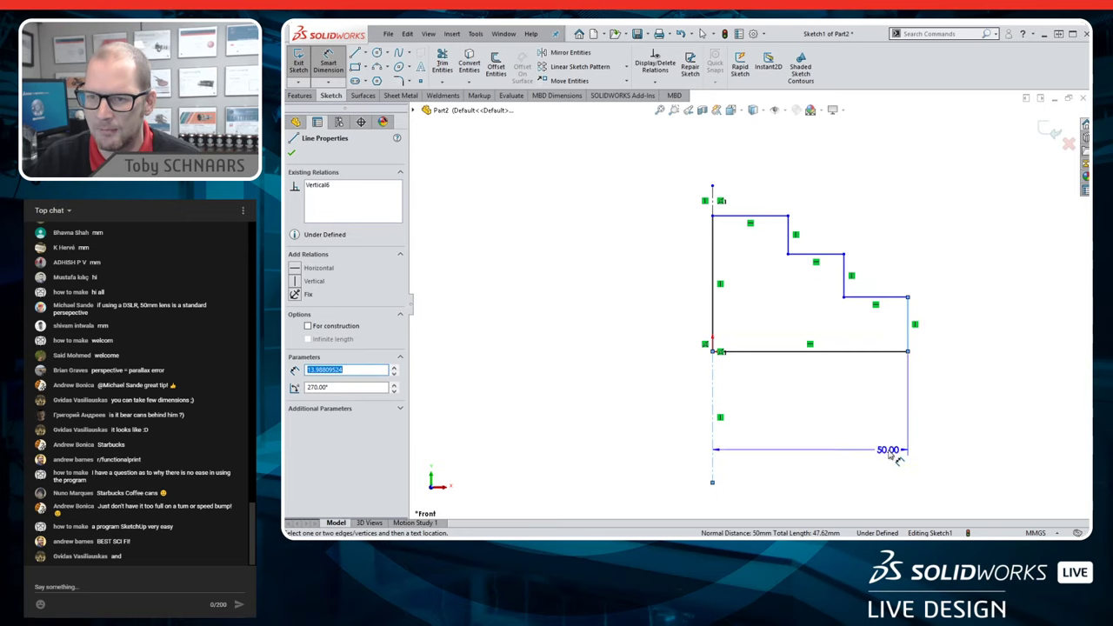
left_click(620, 429)
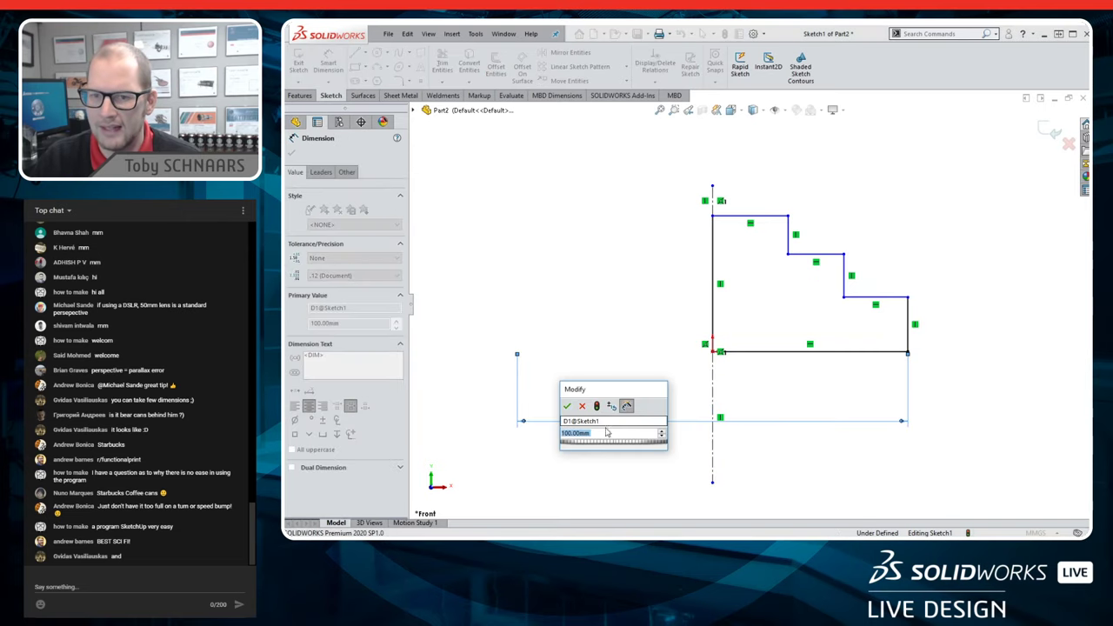
left_click(567, 405)
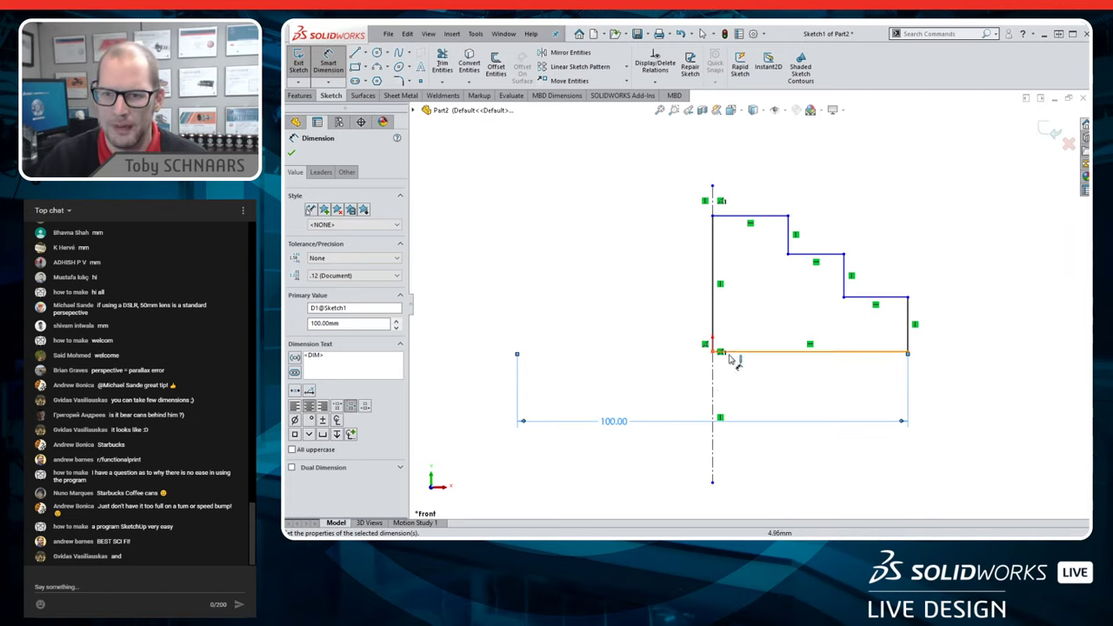
- Add doubled-distance dimensions from the same centerline to the vertical edges of the top step and the middle step
left_click(794, 242)
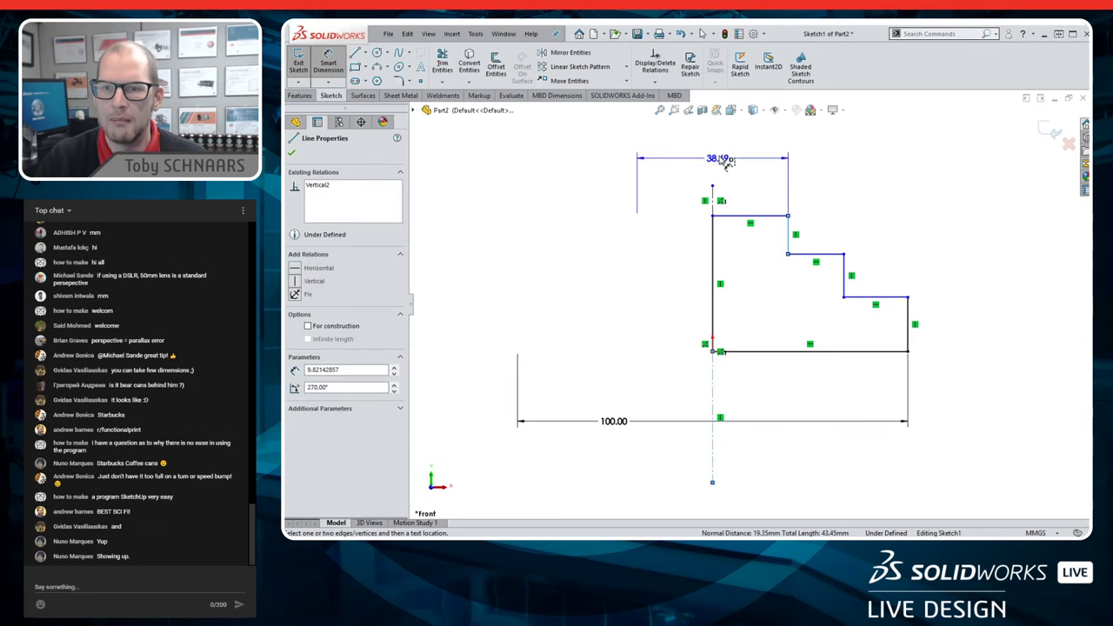
left_click(696, 149)
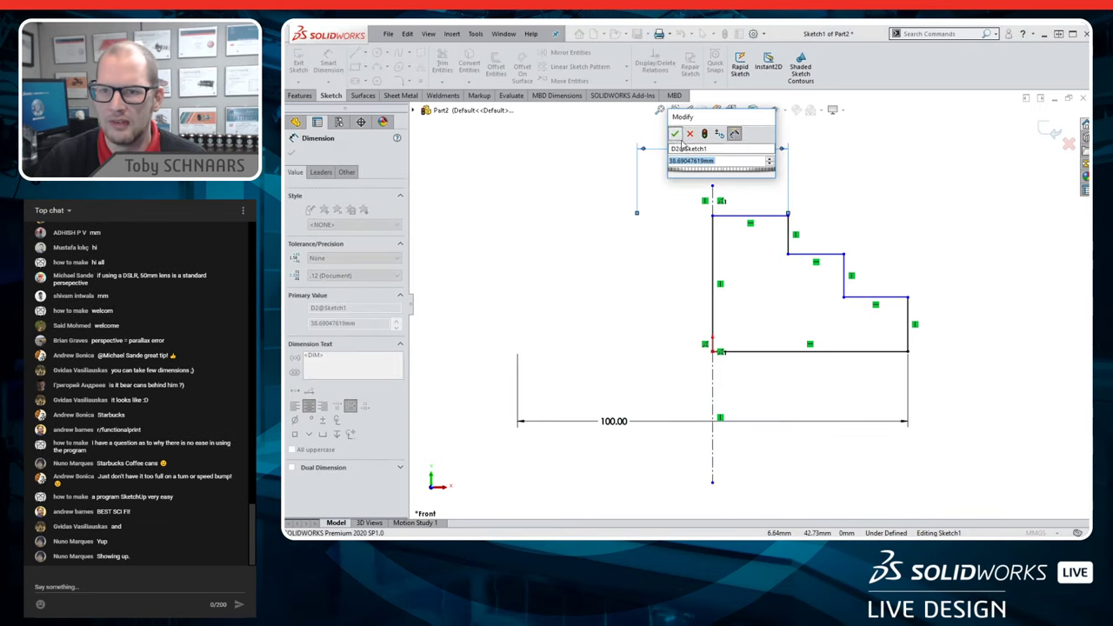
key("Return")
left_click(844, 277)
left_click(770, 261)
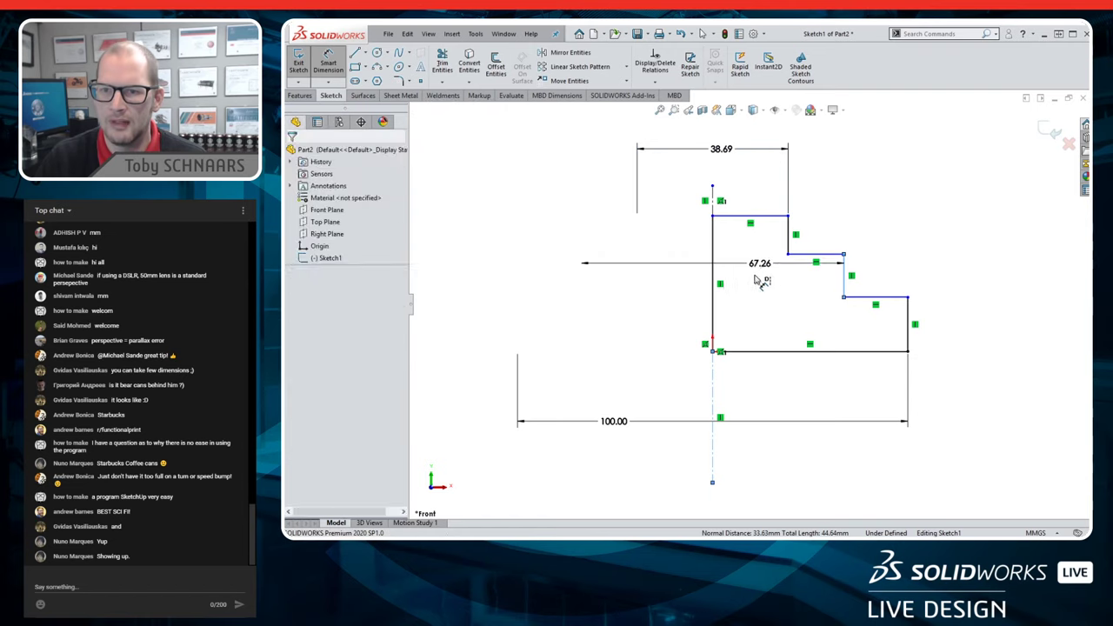
key("Return")
key("Escape")
- Delete all geometry and dimensions from the profile sketch and exit the empty sketch
scroll(729, 300, "up", 2)
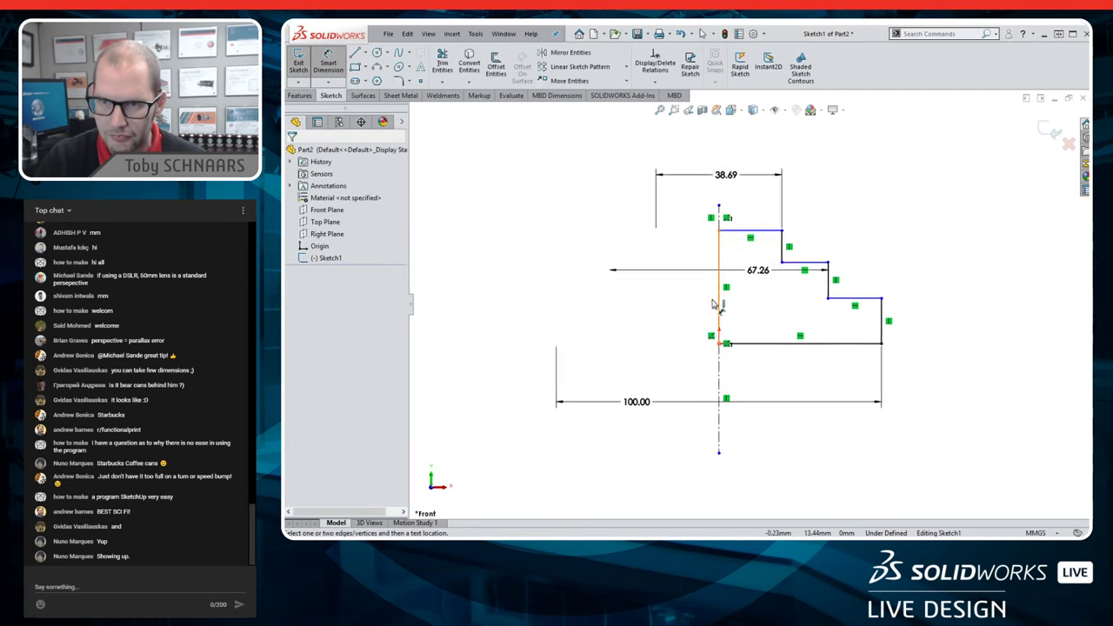
left_click_drag(901, 174, 512, 444)
key("Delete")
left_click(628, 287)
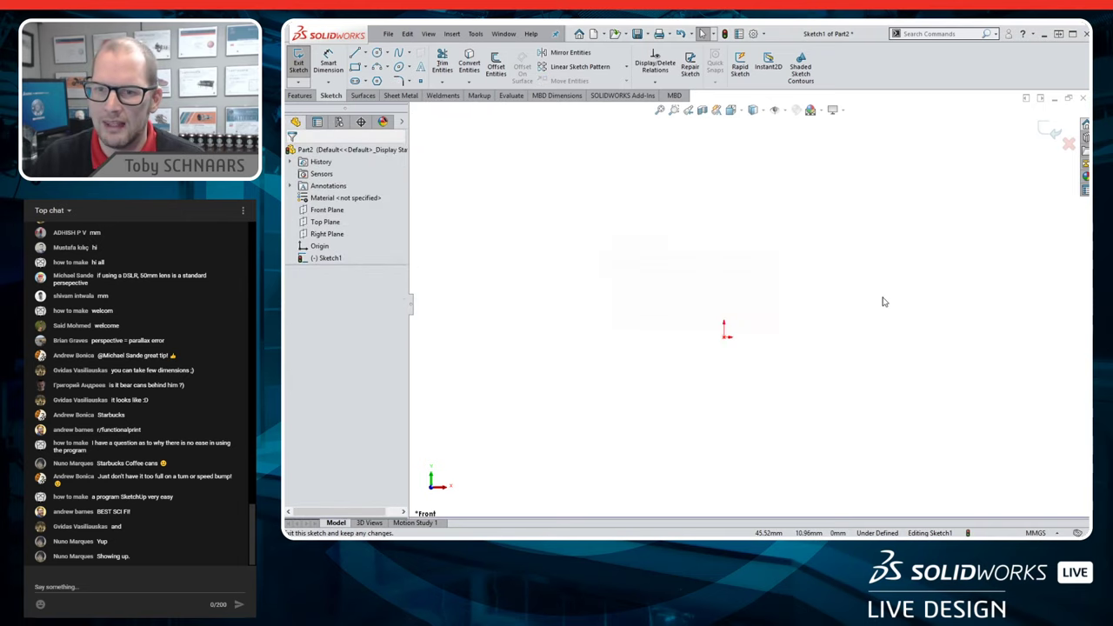
left_click(1053, 131)
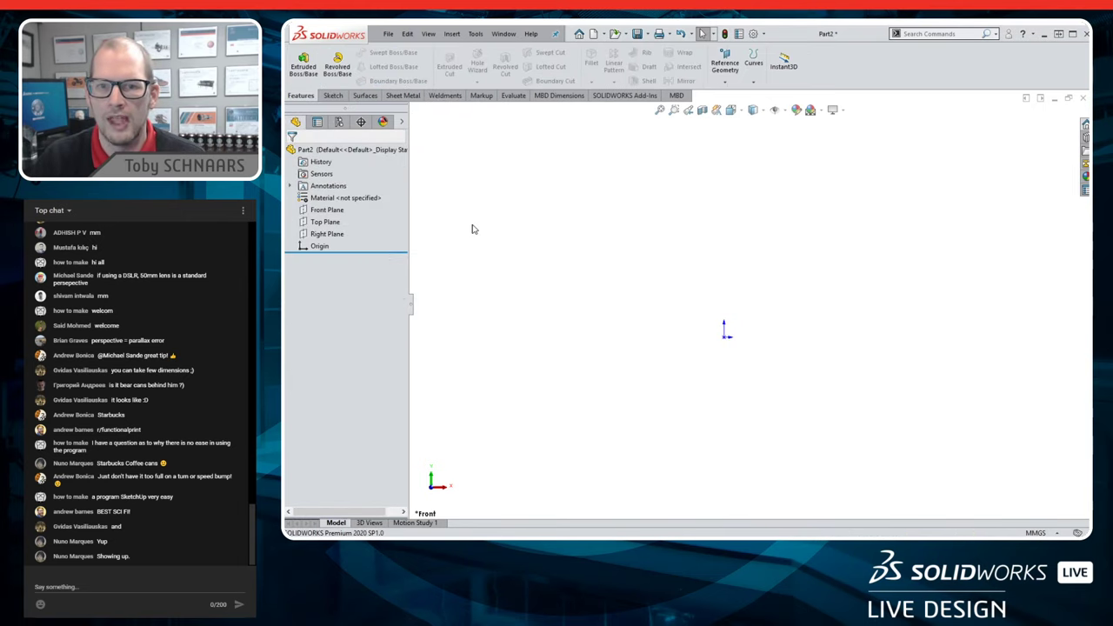
- Start a sketch on the Front Plane and draw a vertical centerline about 77 mm long upward from the origin
left_click(323, 210)
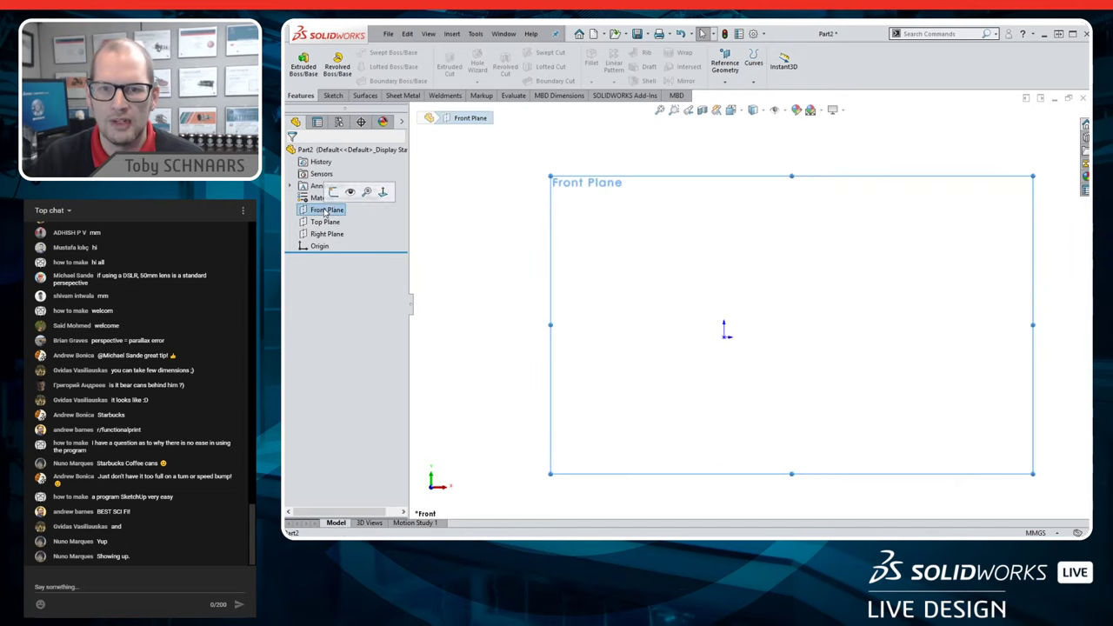
left_click(483, 283)
left_click(322, 212)
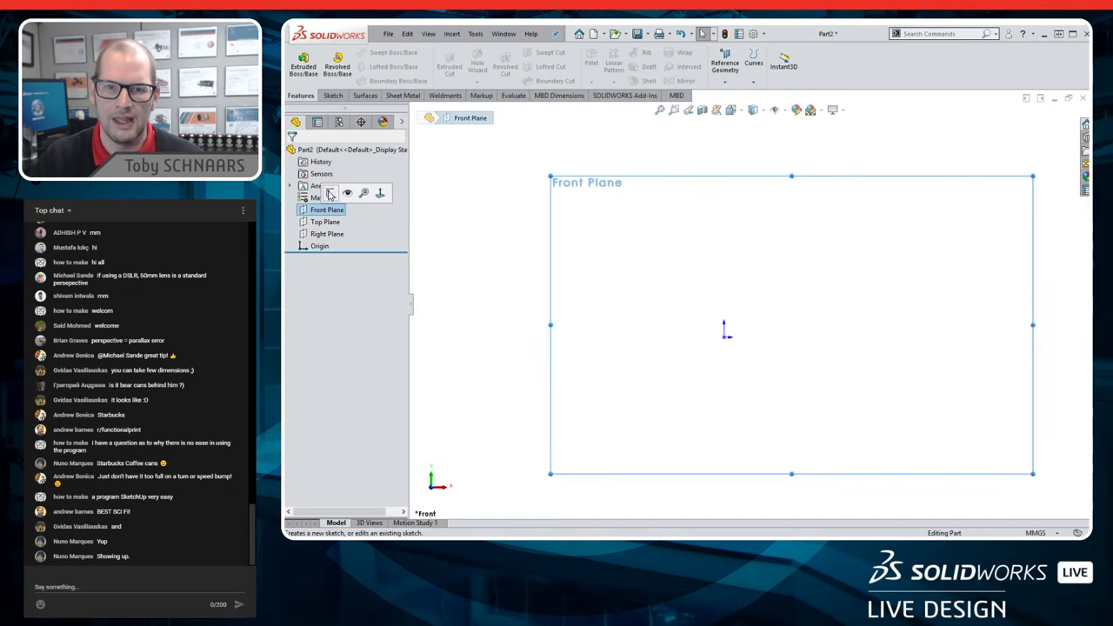
left_click(331, 192)
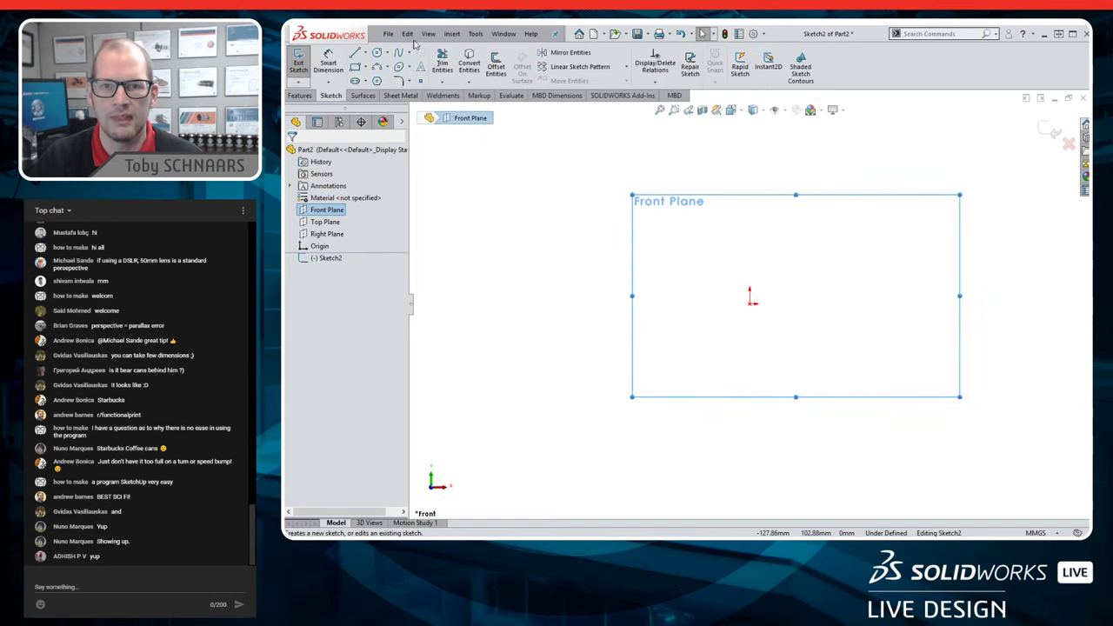
left_click(365, 53)
left_click(387, 83)
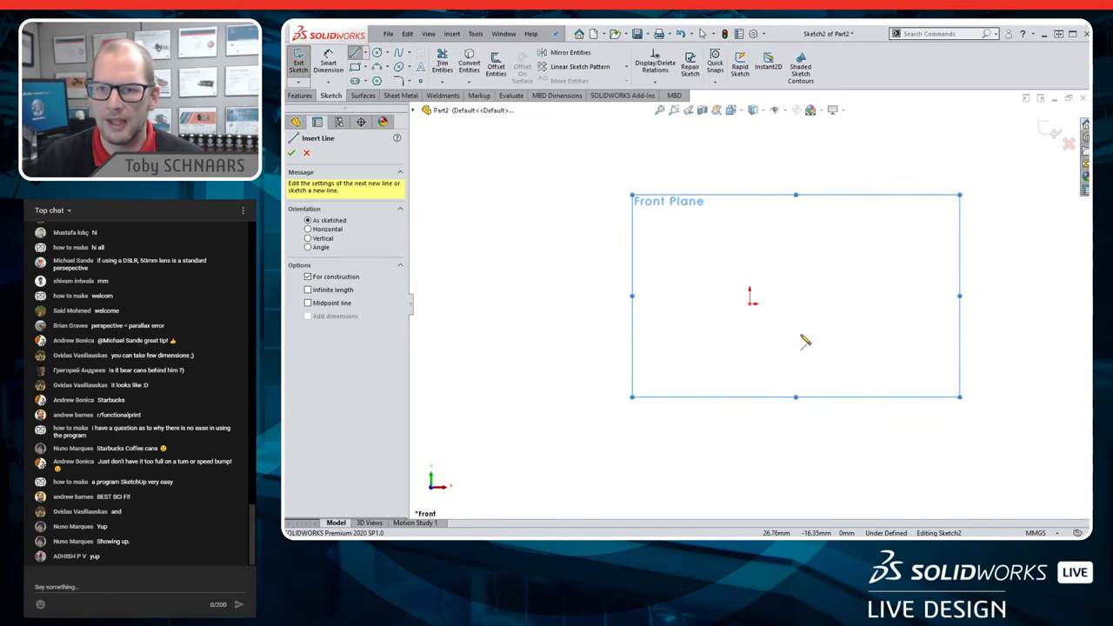
left_click(751, 298)
left_click(758, 168)
key("Escape")
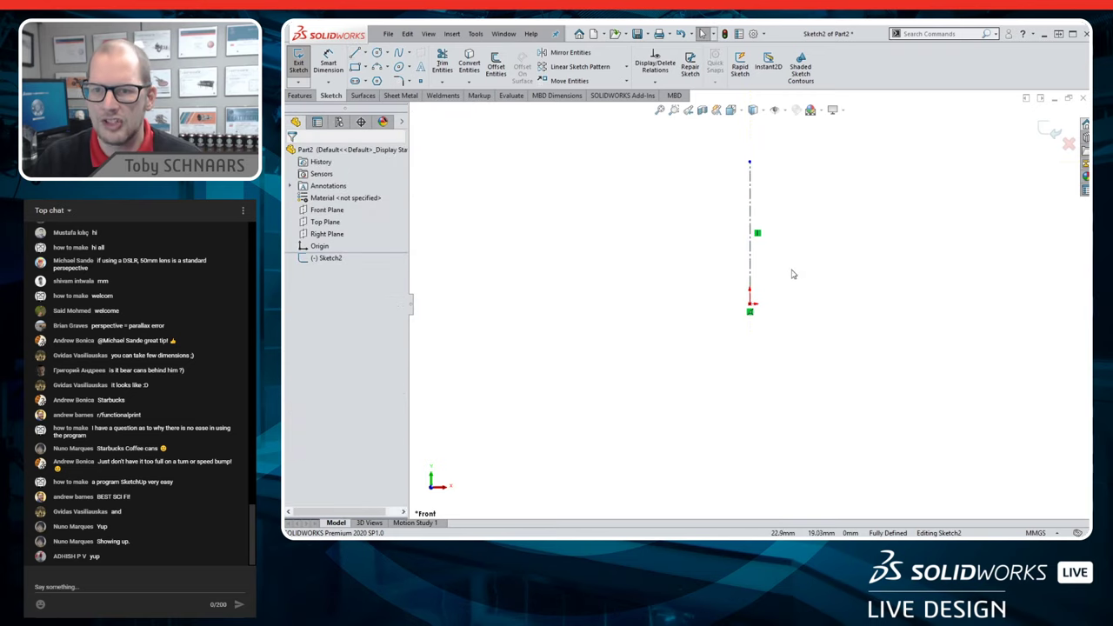
- Sketch the profile's underside from the centerline: a short vertical edge, a horizontal line outward, a drop to origin level and a short foot edge
key("s")
left_click(802, 287)
scroll(761, 291, "down", 3)
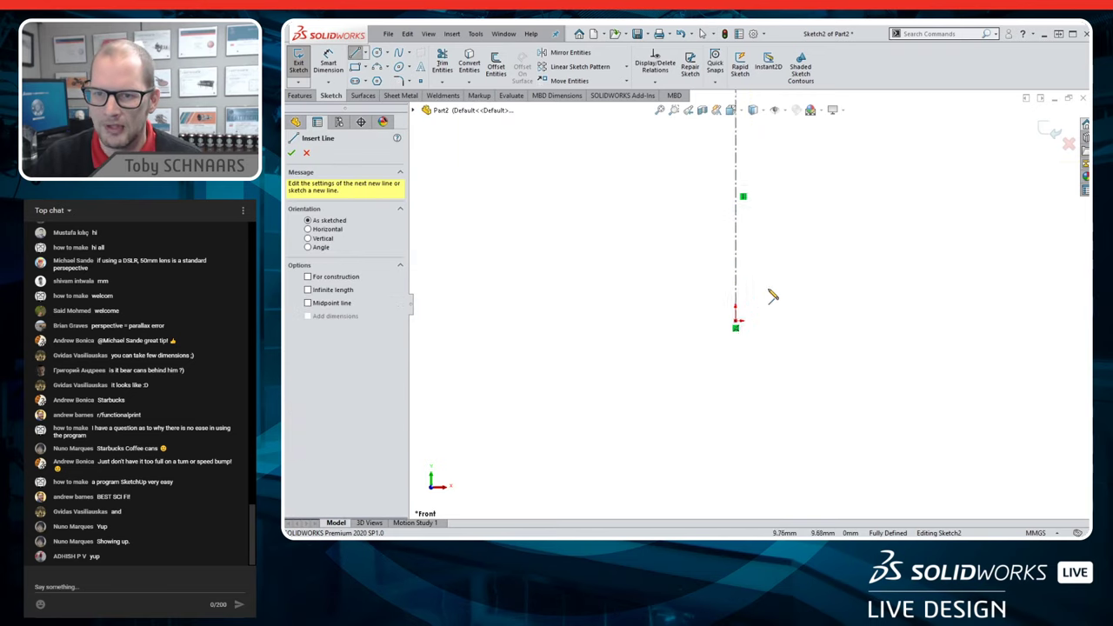
left_click(720, 300)
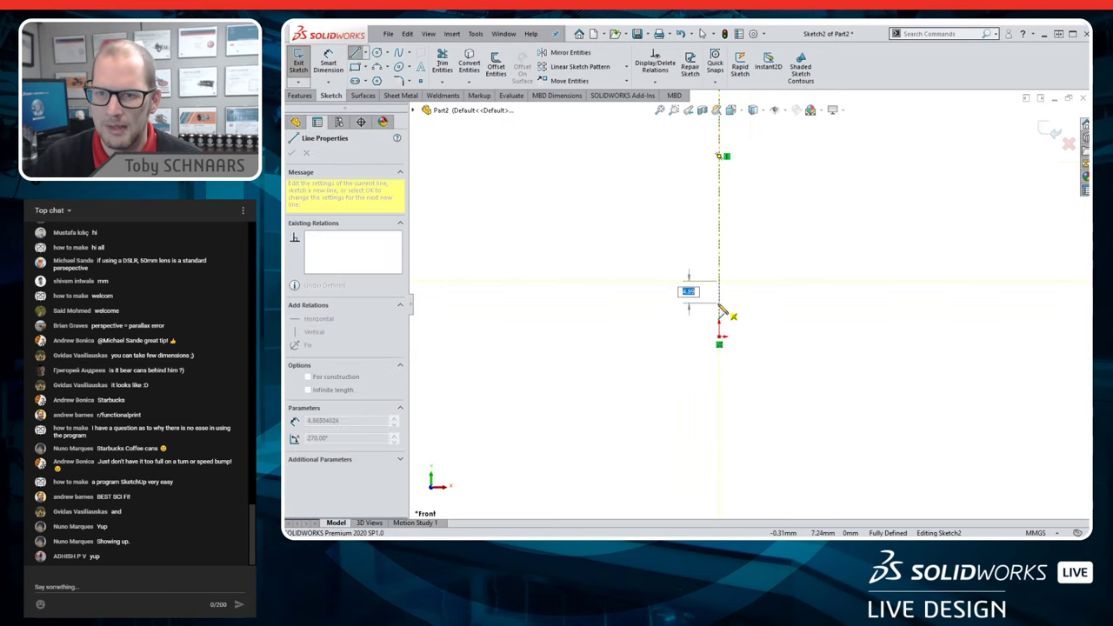
left_click(923, 304)
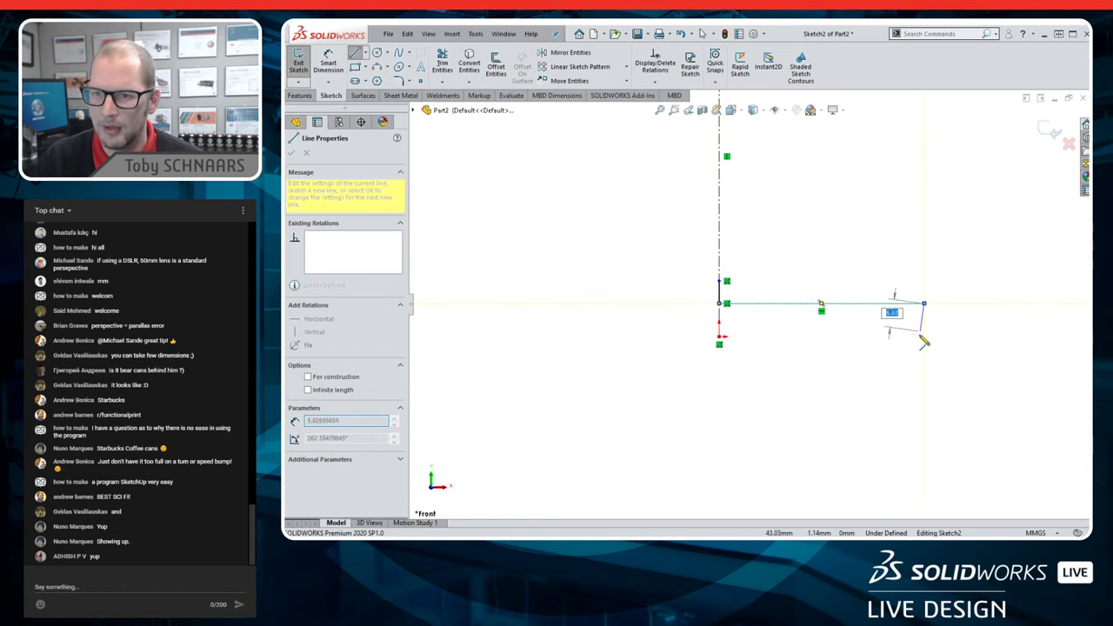
left_click(923, 338)
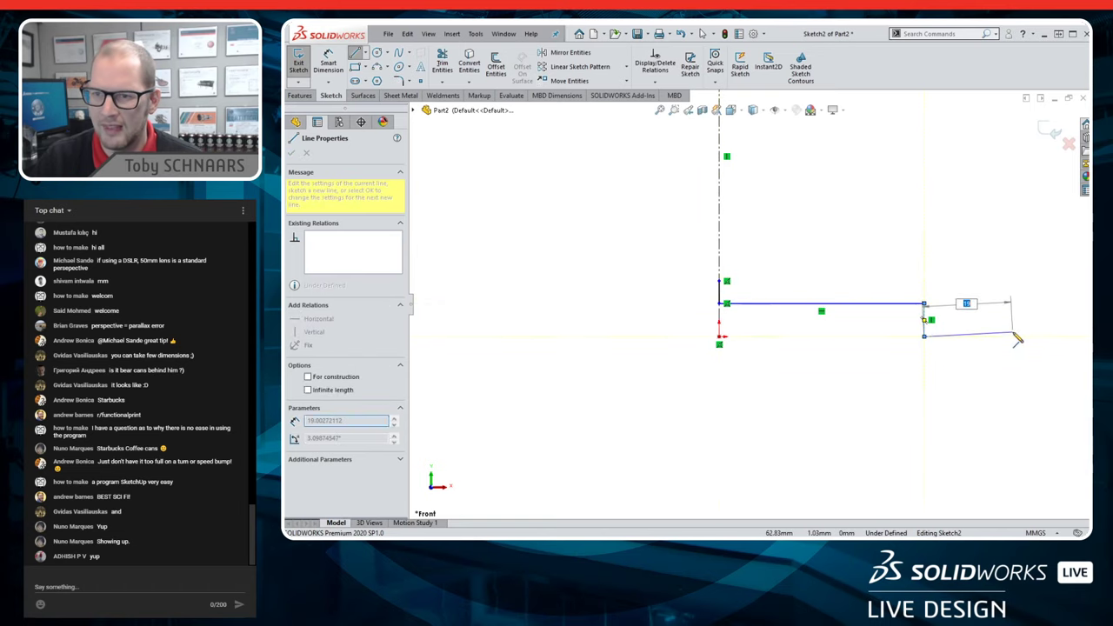
left_click(963, 338)
- Complete the profile with an outer wall to the centerline's height, a short rim, a sloped inner wall and a floor line to the centerline
key("z")
key("z")
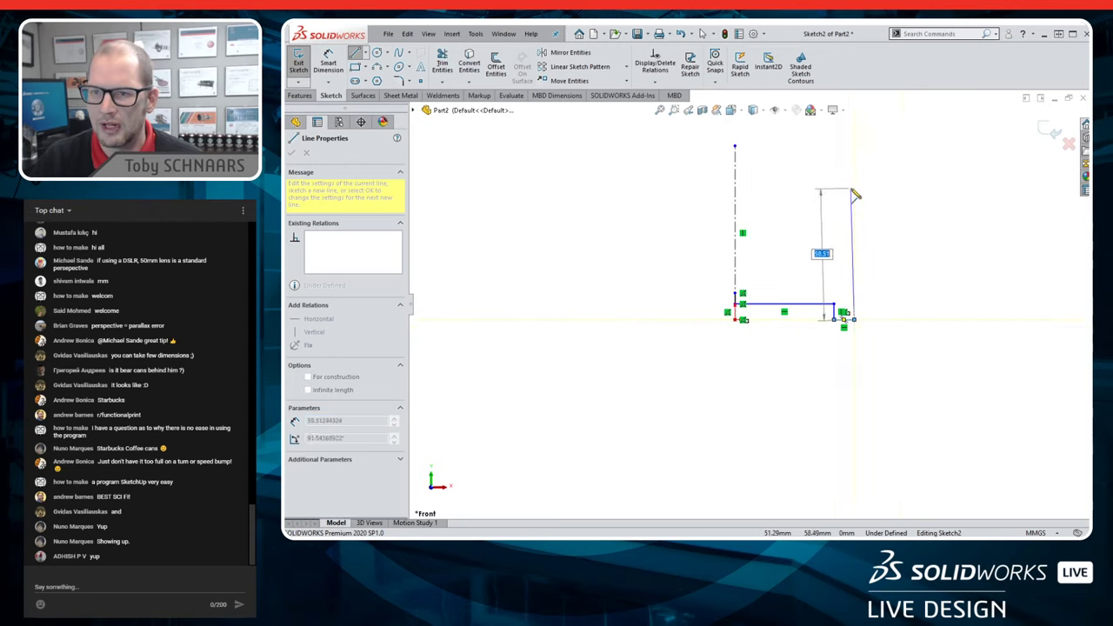
left_click(854, 146)
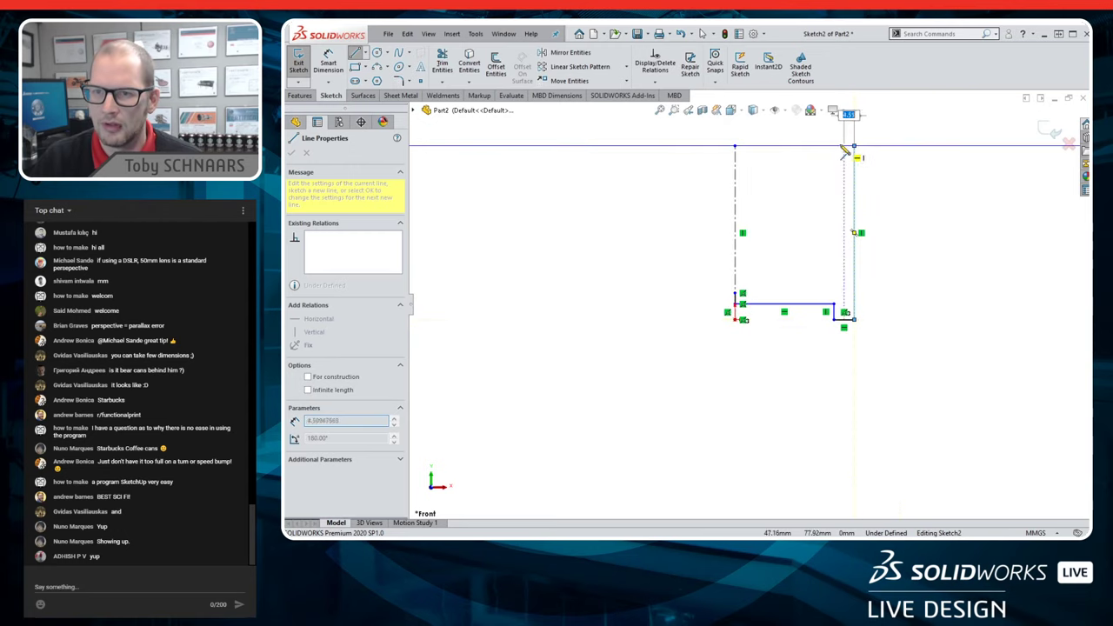
left_click(830, 147)
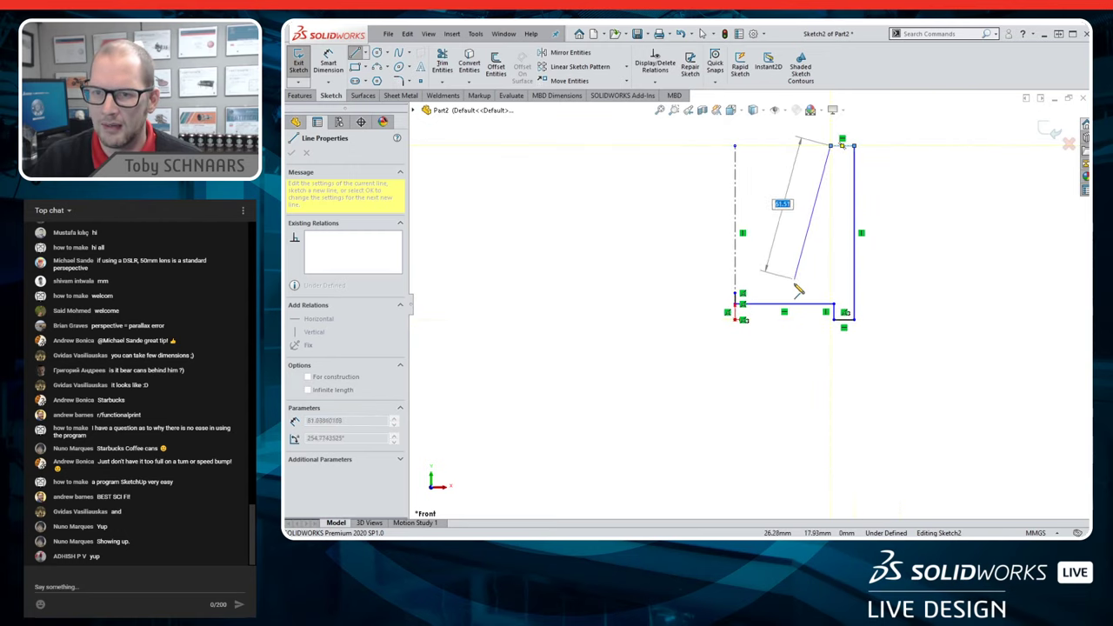
left_click(735, 294)
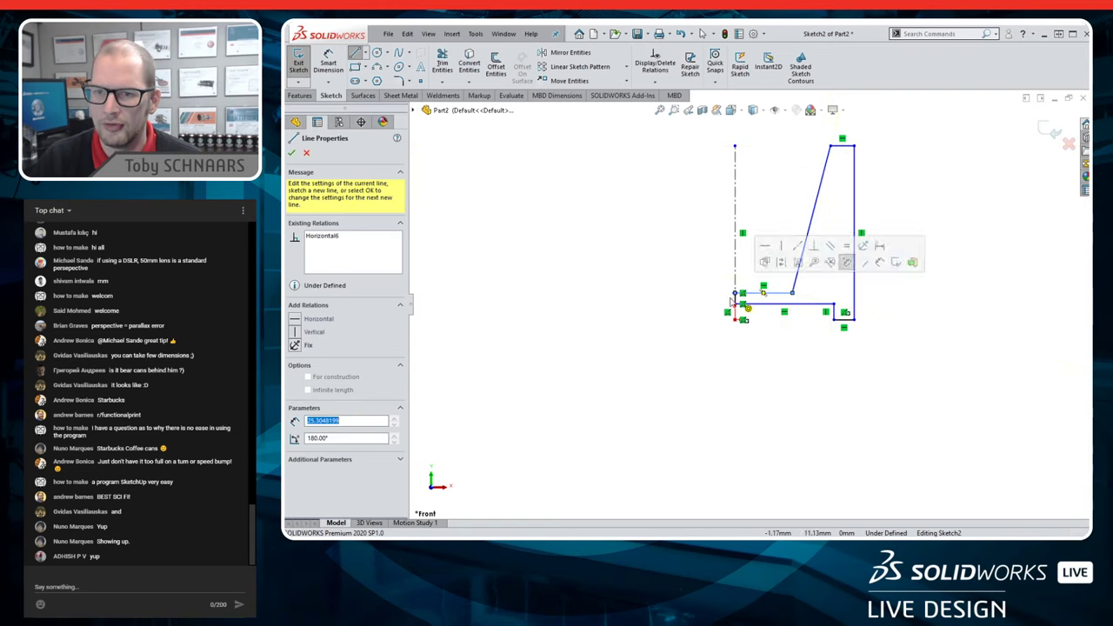
key("Escape")
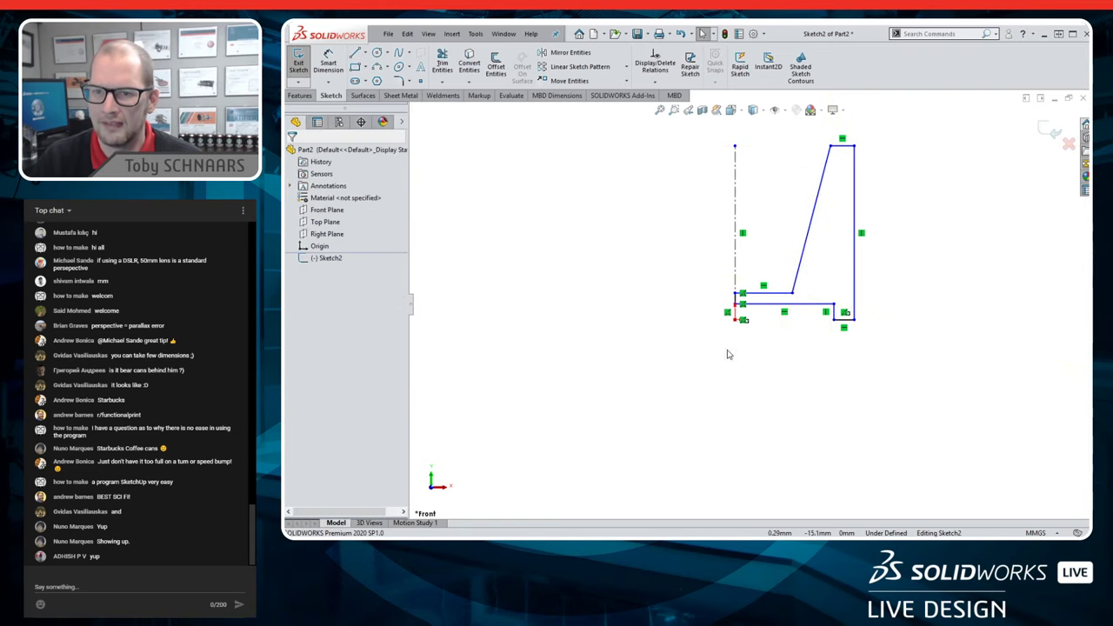
- Hide the sketch relation symbols
left_click(779, 109)
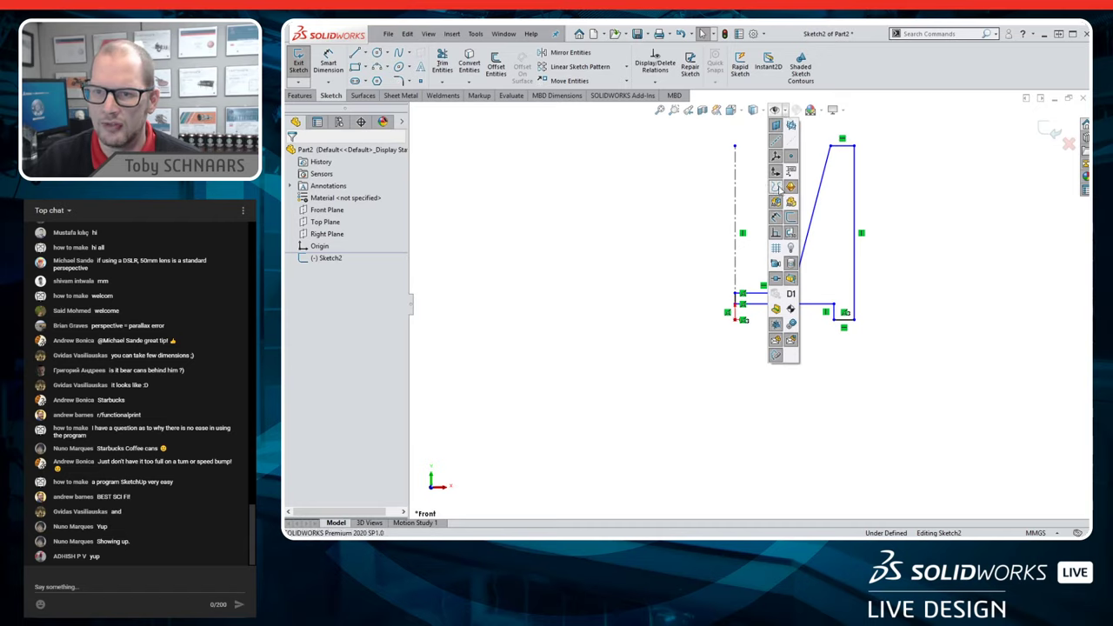
left_click(776, 233)
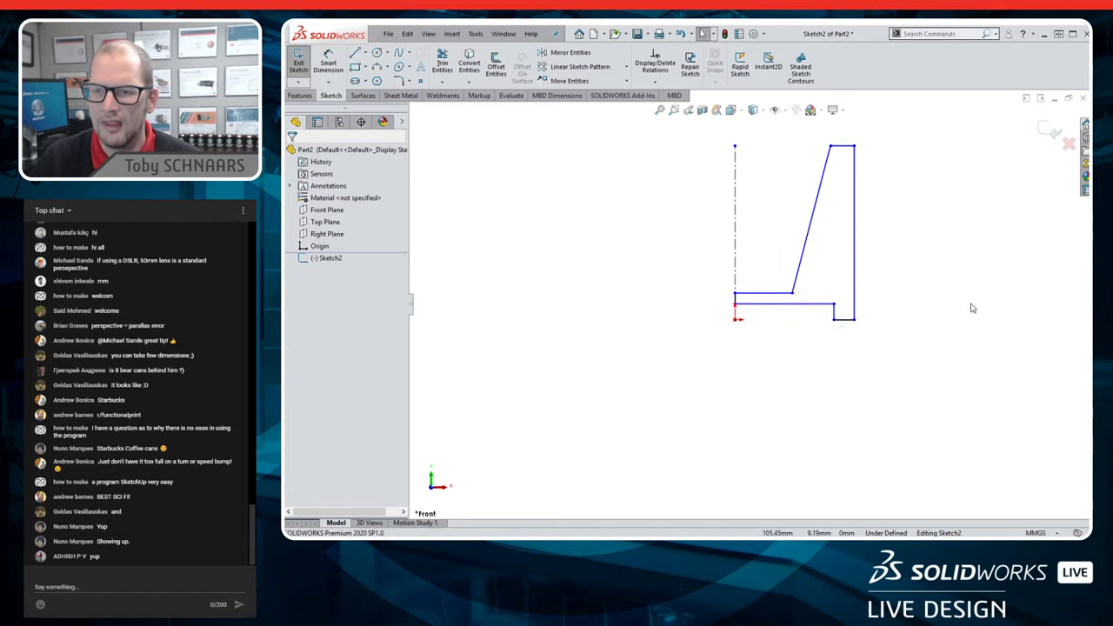
scroll(972, 308, "down", 5)
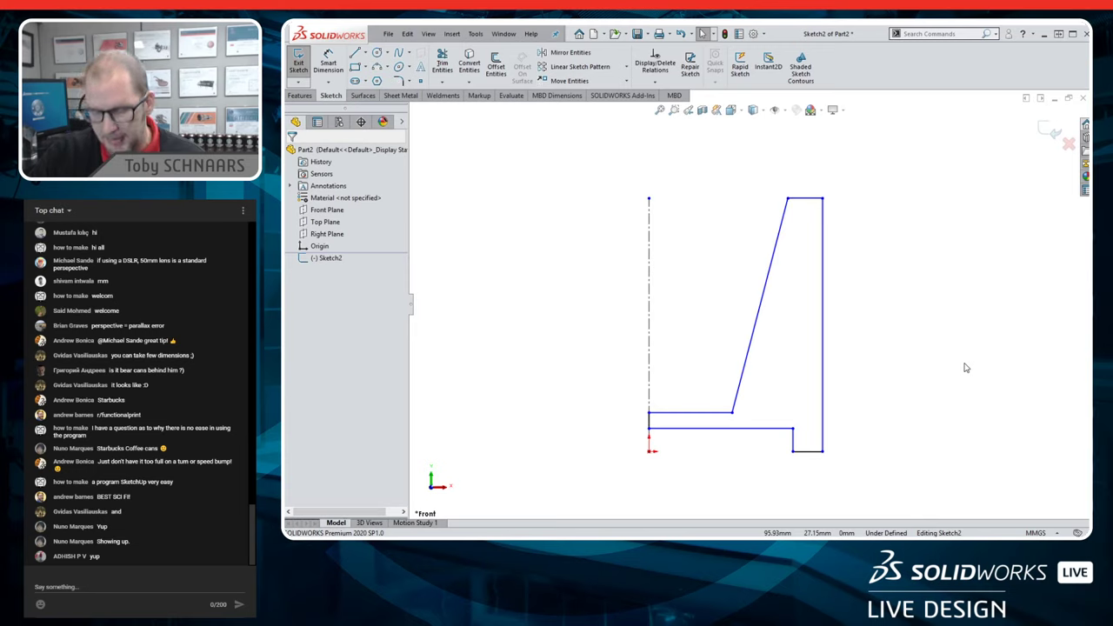
- Dimension the outer vertical wall to the centerline as a doubled distance of 83 mm, placed below the profile
left_click(328, 62)
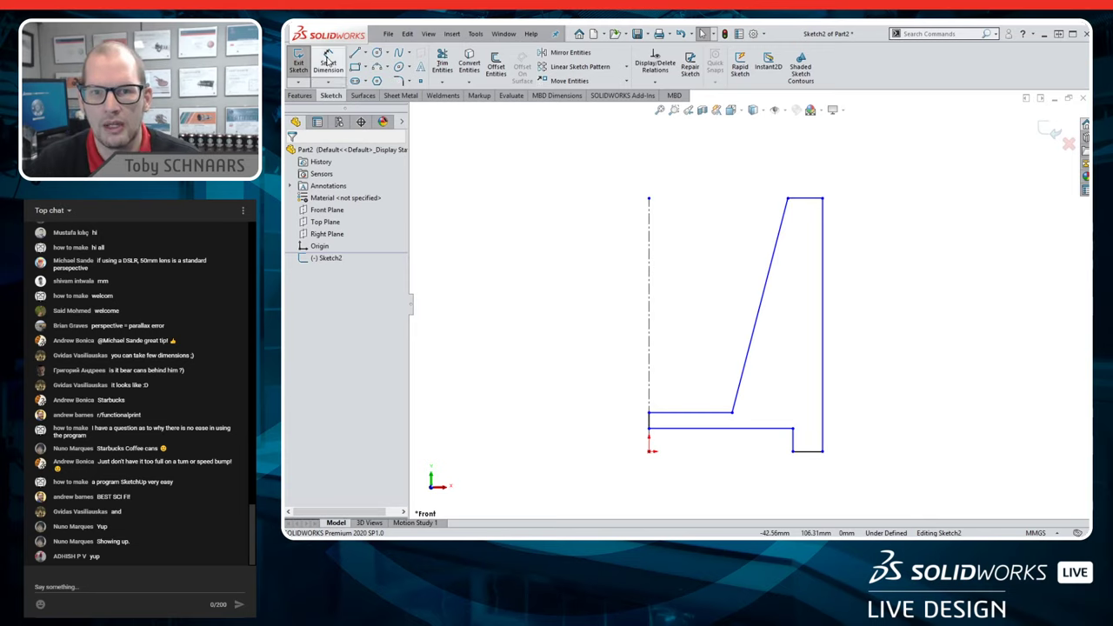
left_click(823, 409)
left_click(648, 375)
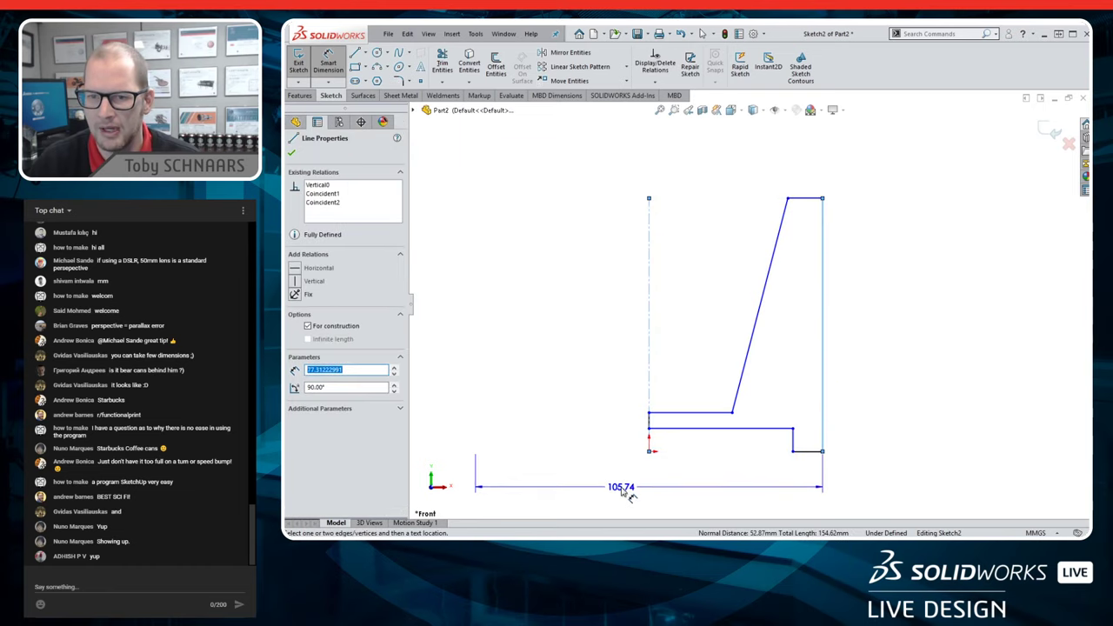
left_click(623, 487)
type("83")
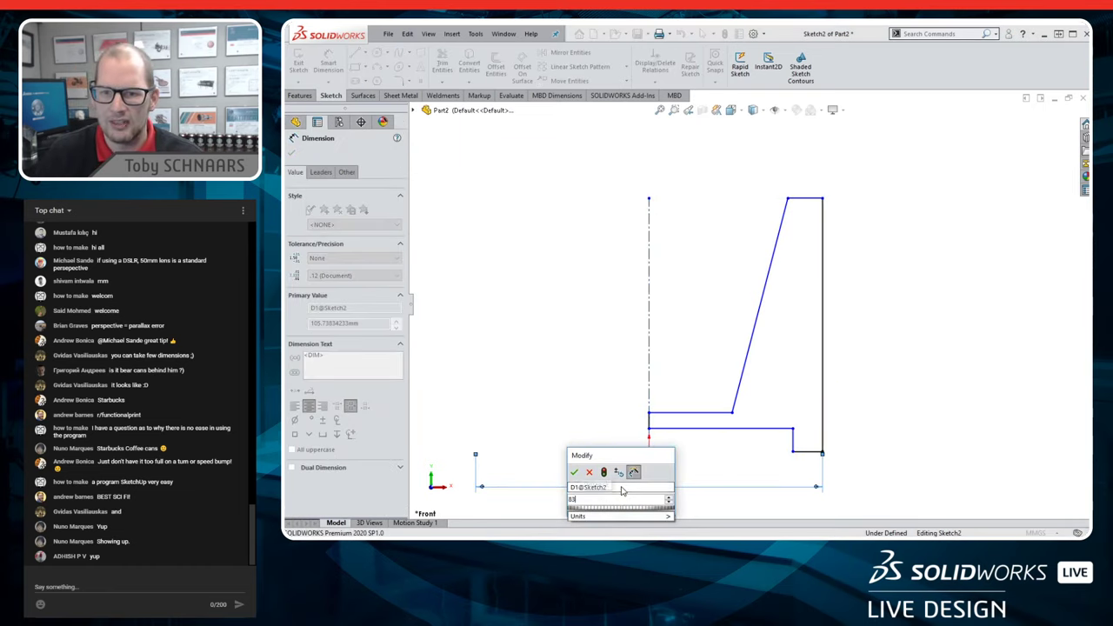
key("Return")
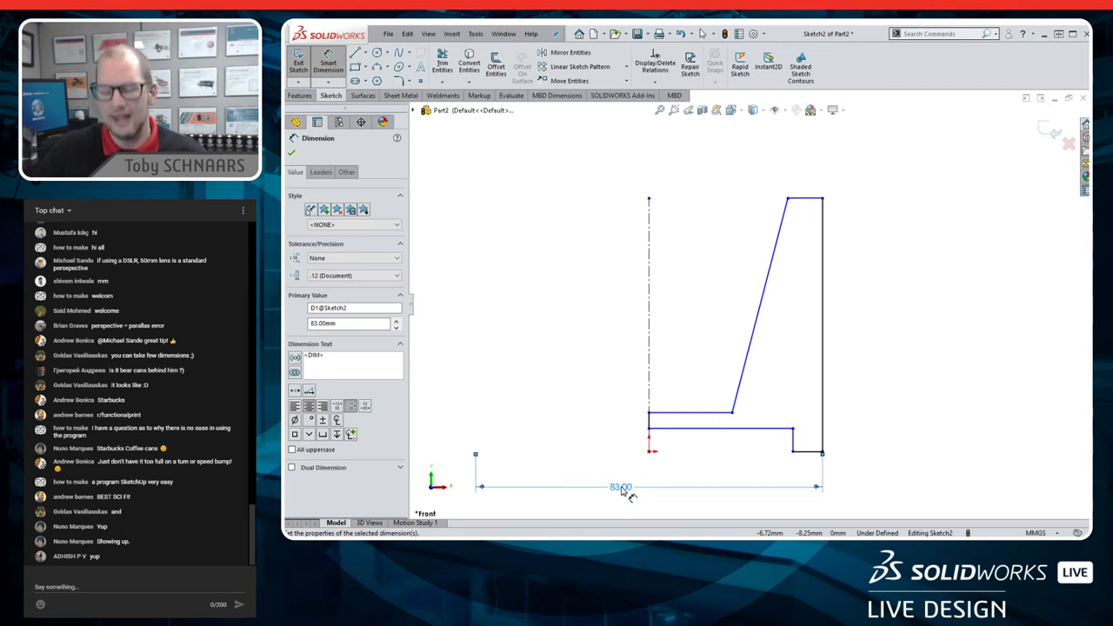
- Dimension the rim's inner corner to the centerline as a doubled distance of 76 mm, placed above the profile
left_click(798, 206)
left_click(667, 148)
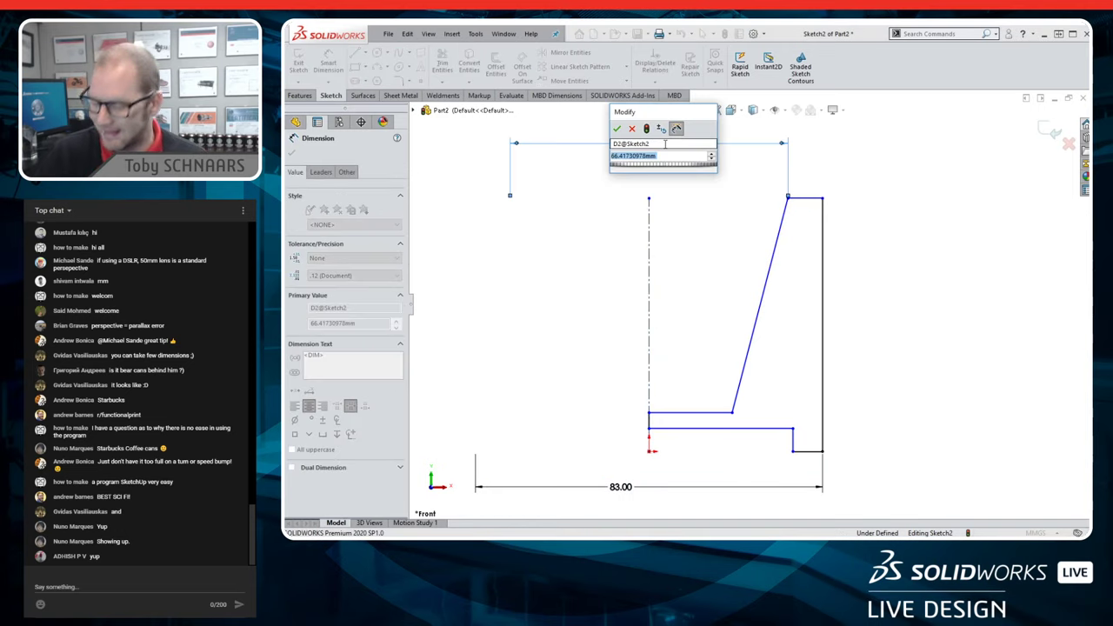
type("76")
key("Return")
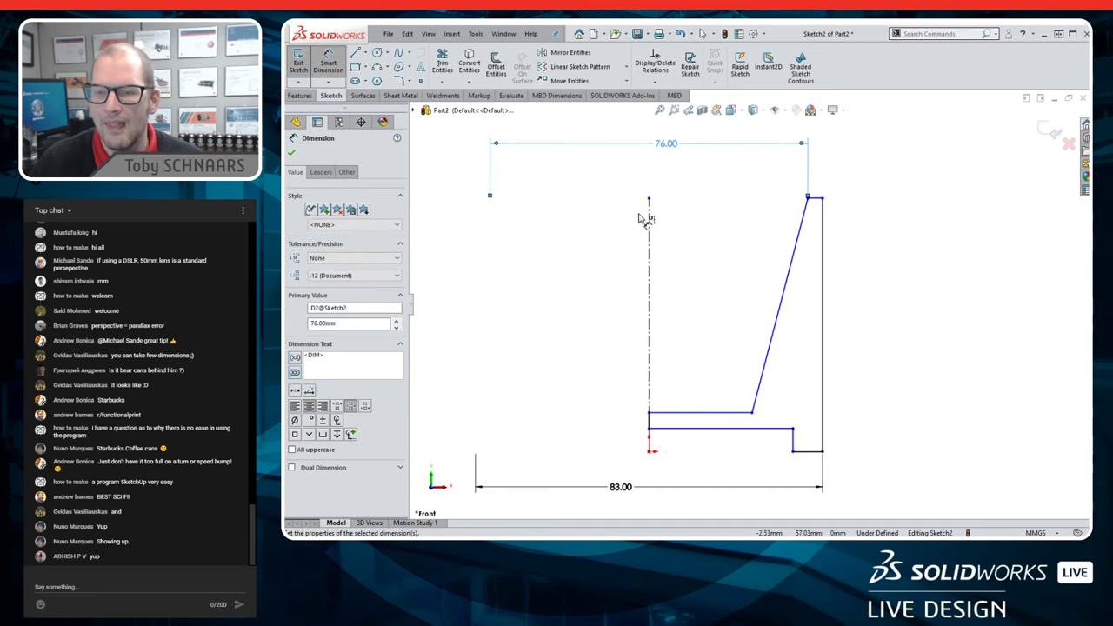
- Dimension the foot's inner vertical edge to the centerline as a doubled distance of 74 mm, placed below the profile
left_click(792, 445)
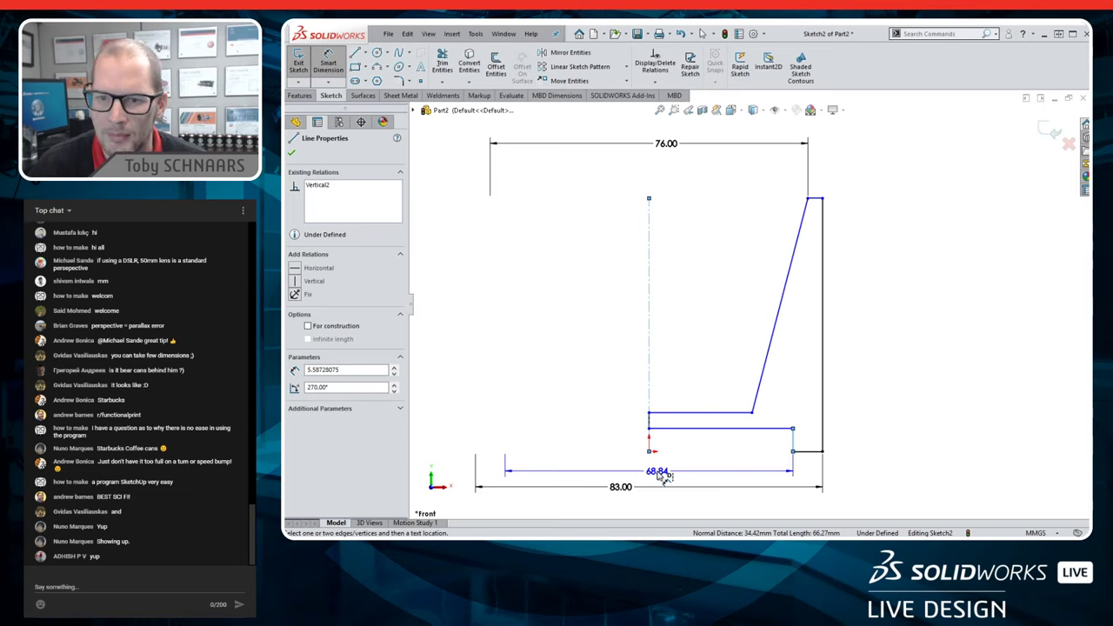
left_click(664, 474)
type("74")
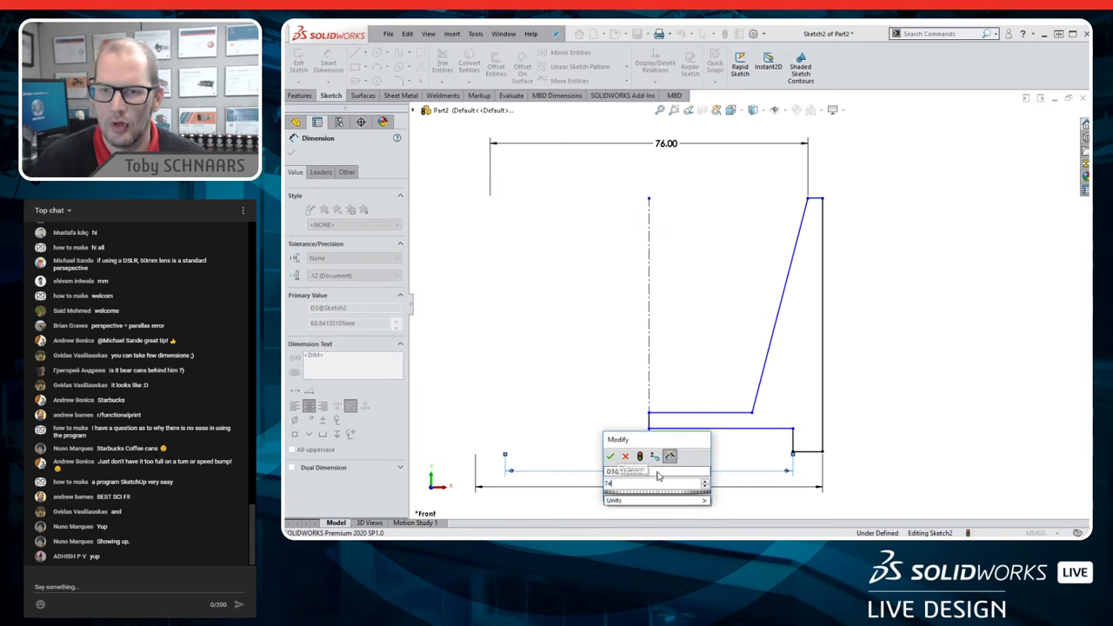
key("Return")
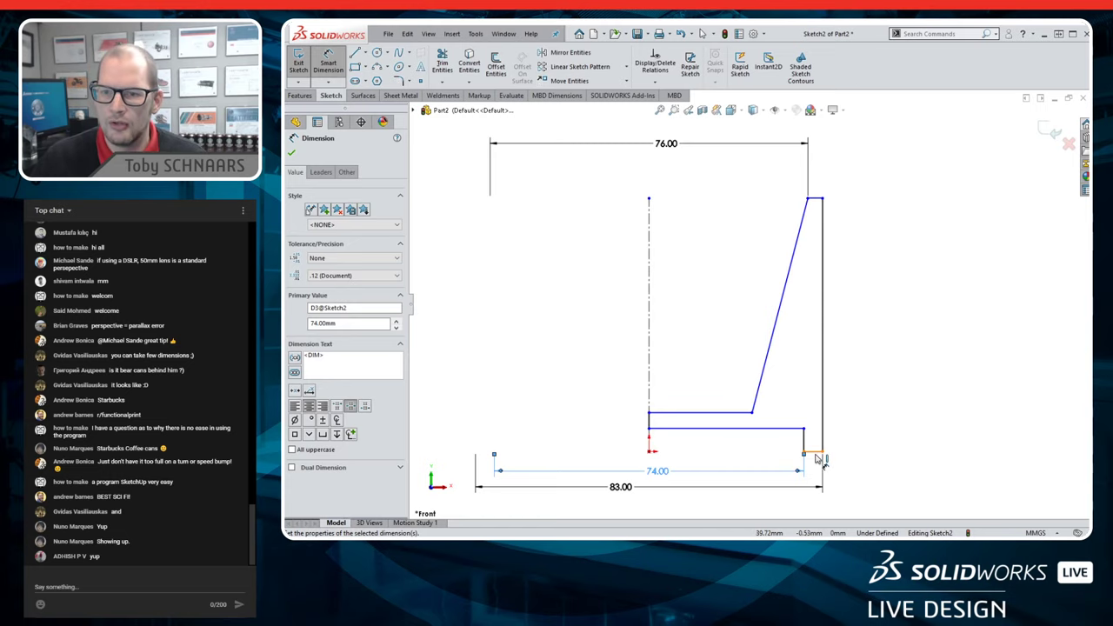
scroll(811, 452, "up", 3)
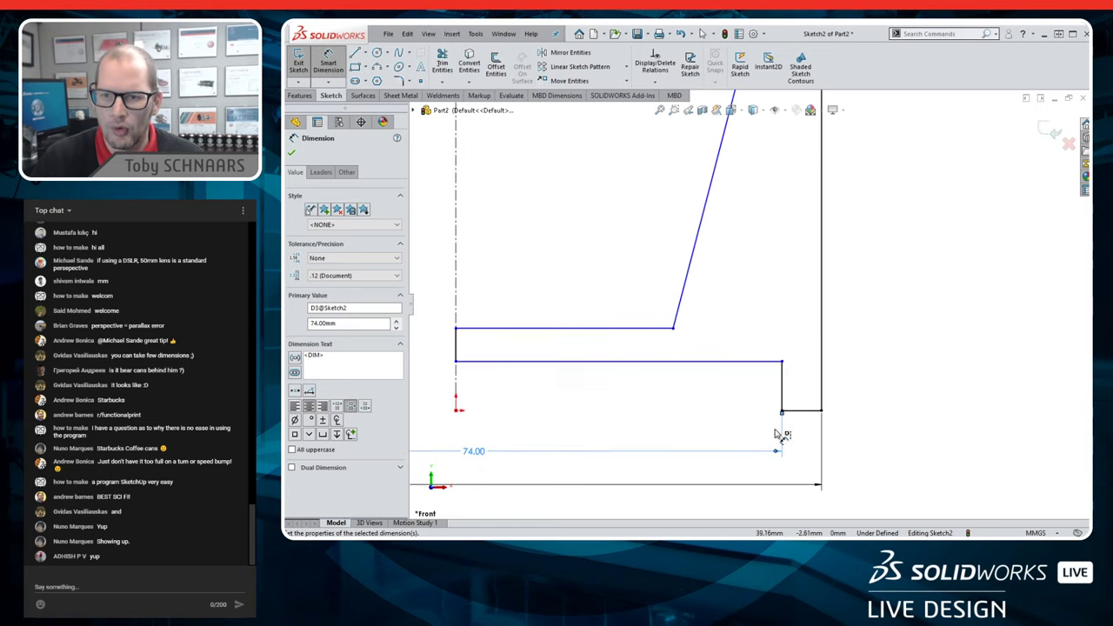
mouse_move(789, 417)
left_mouse_down()
mouse_move(664, 415)
mouse_move(619, 364)
mouse_move(632, 391)
left_mouse_up()
key("Escape")
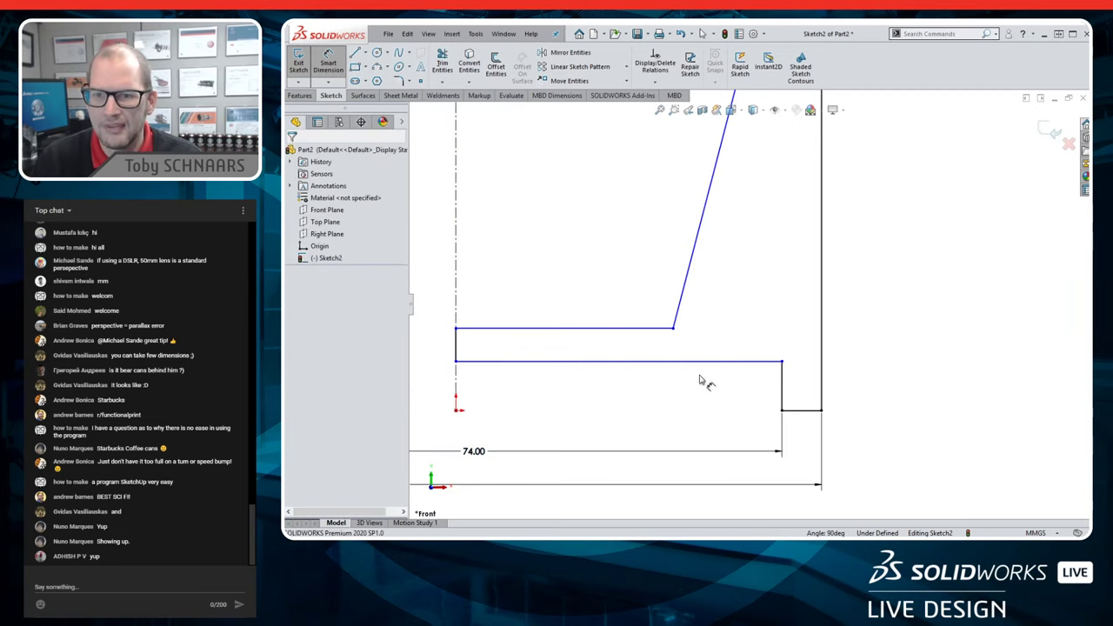
- Dimension the sloped wall's lower endpoint to the centerline as a doubled distance, keeping its current value
left_click(328, 63)
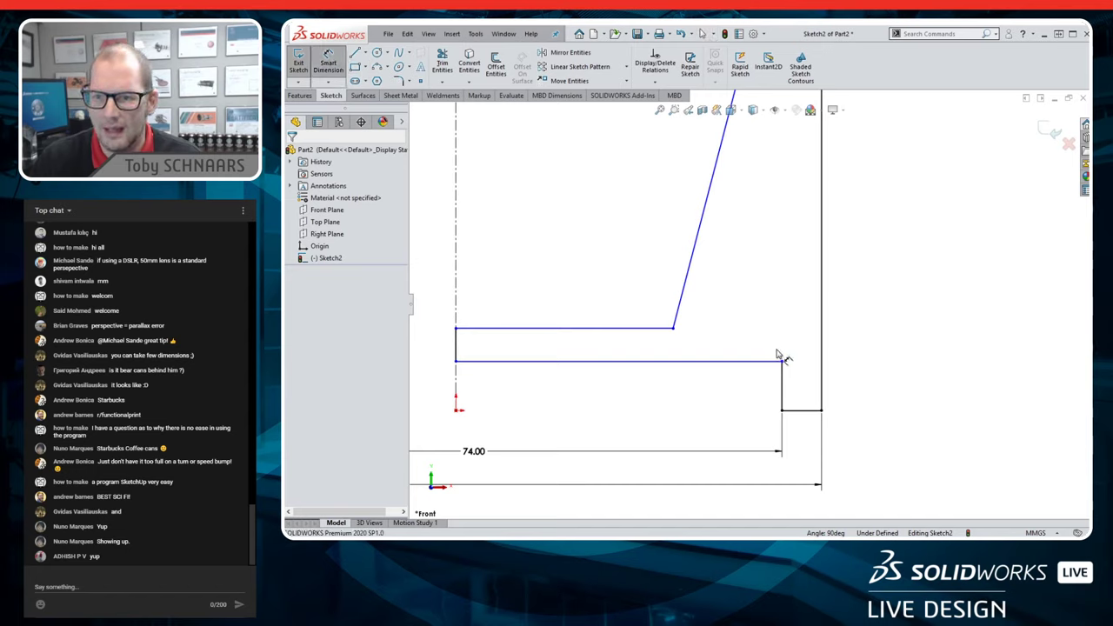
scroll(726, 325, "up", 1)
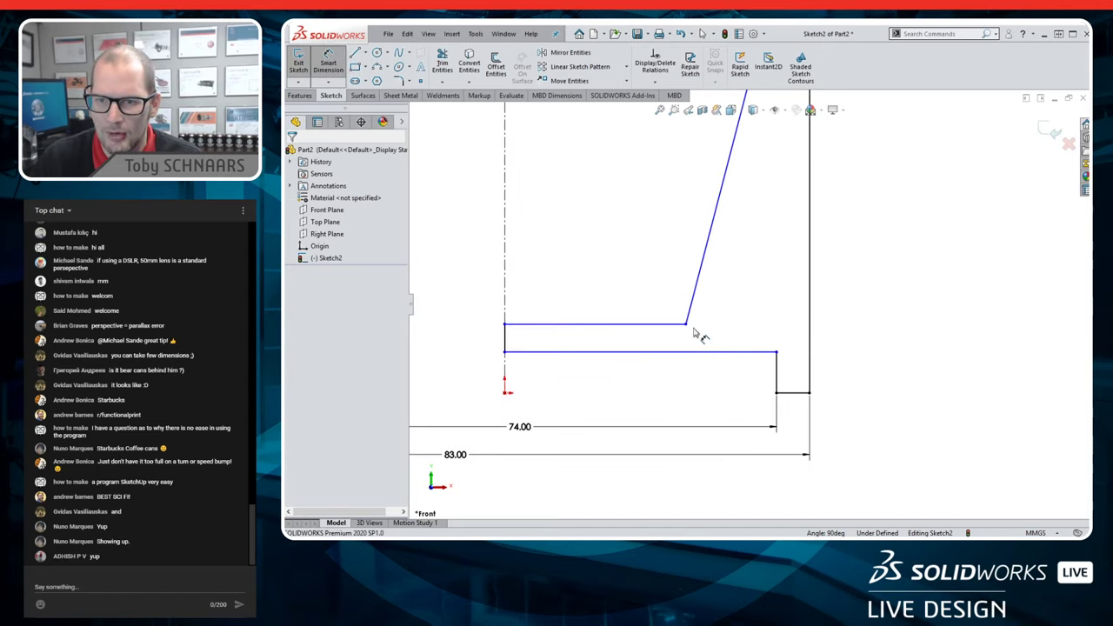
left_click(686, 326)
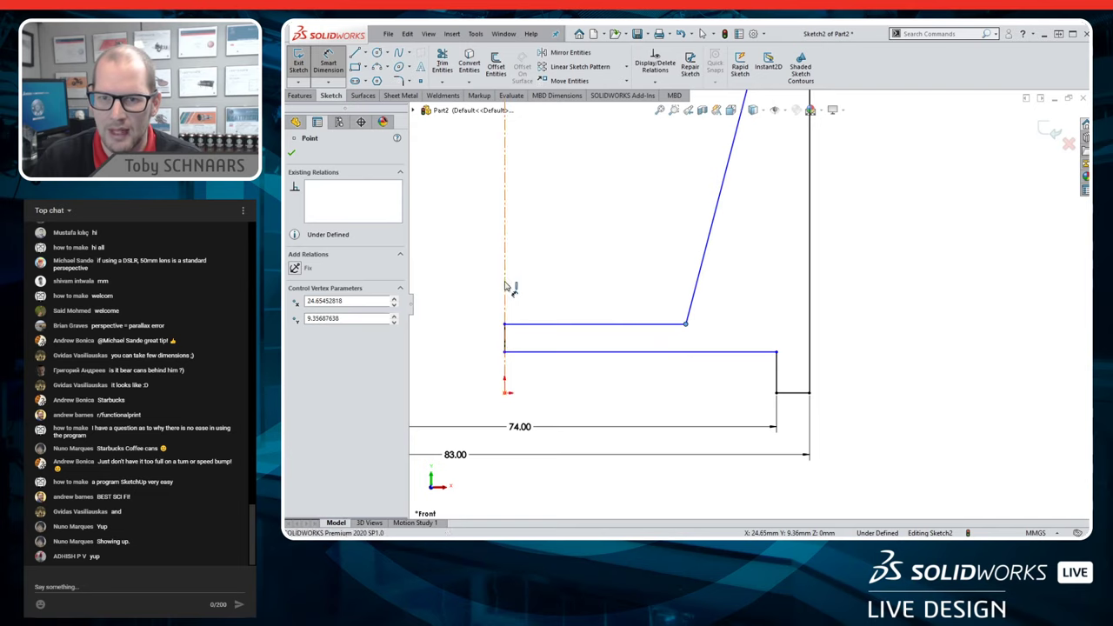
left_click(504, 287)
left_click(454, 286)
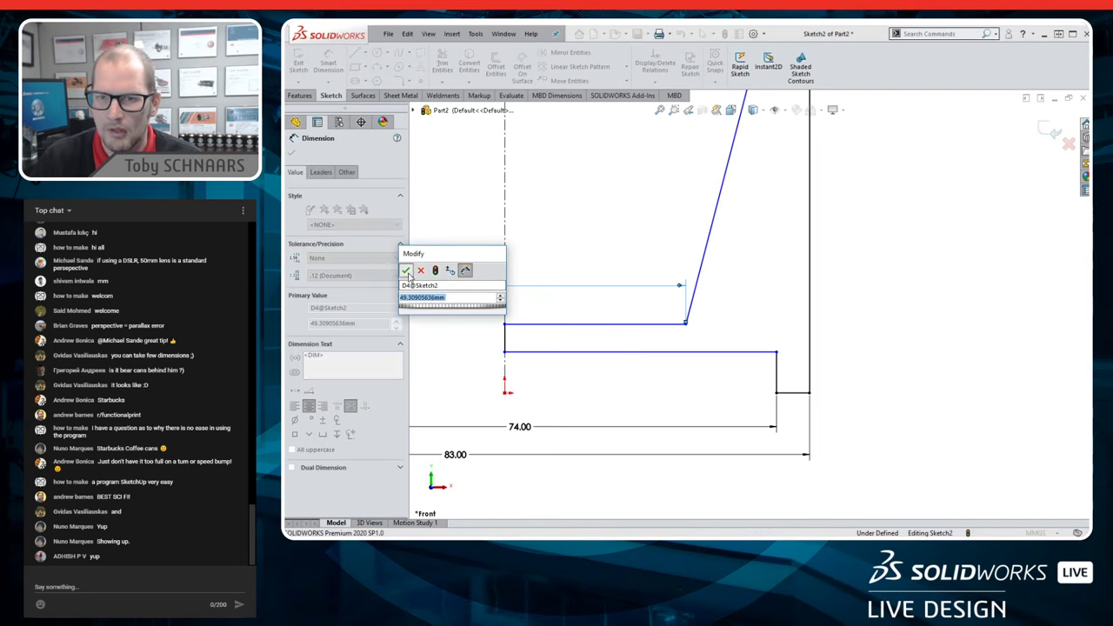
left_click(406, 271)
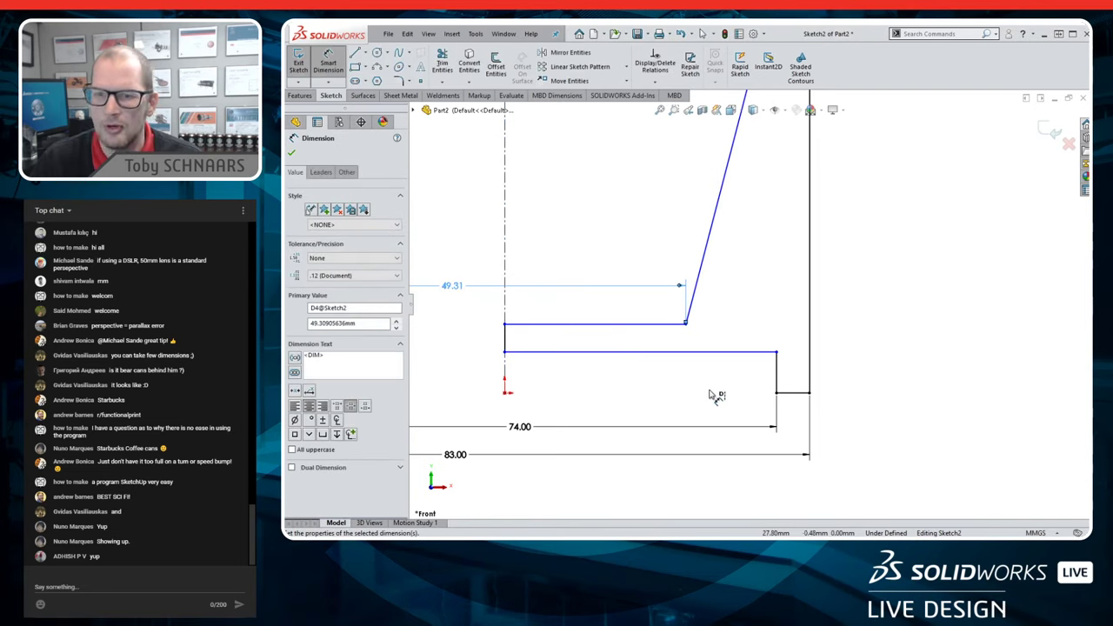
- Dimension the vertical distance between the foot's bottom edge and the recessed underside line as 2 mm, beside the outer wall
left_click(791, 396)
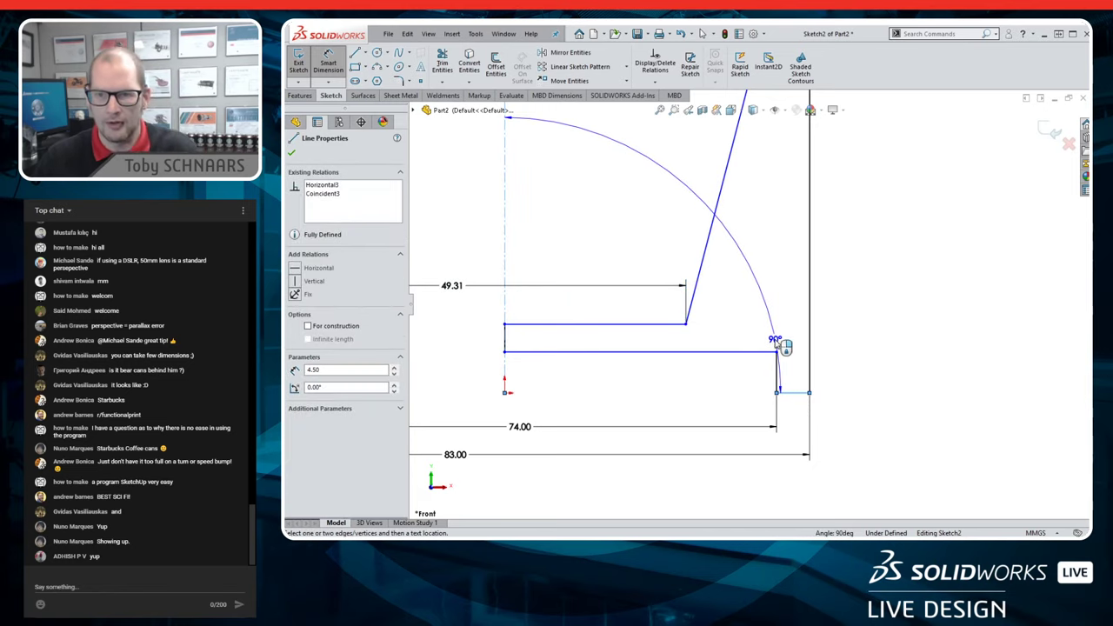
left_click_drag(774, 341, 696, 351)
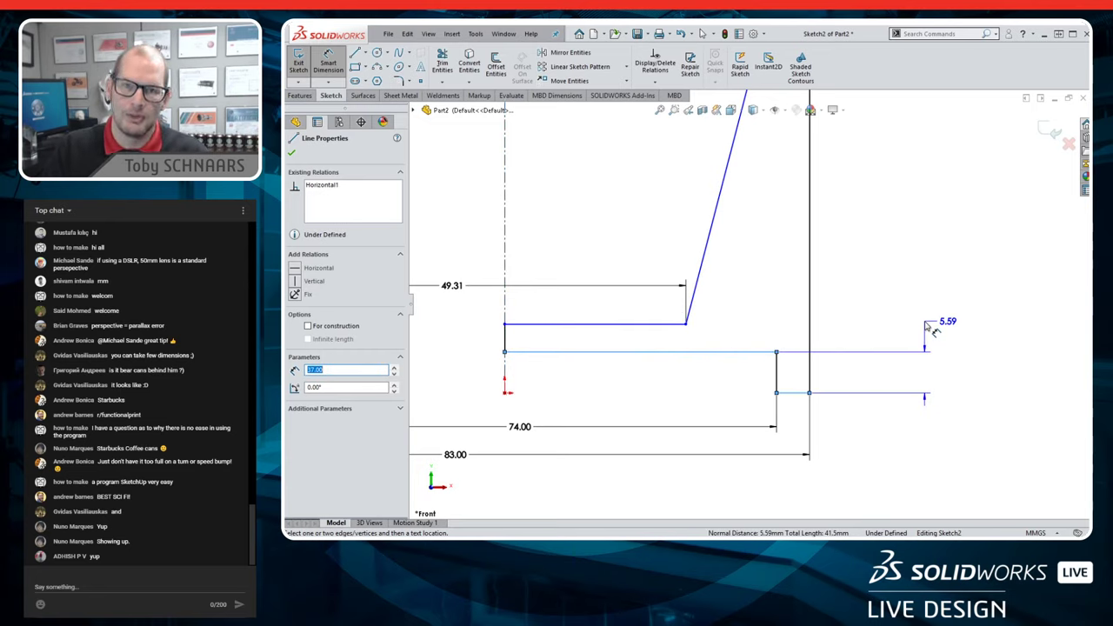
left_click(929, 328)
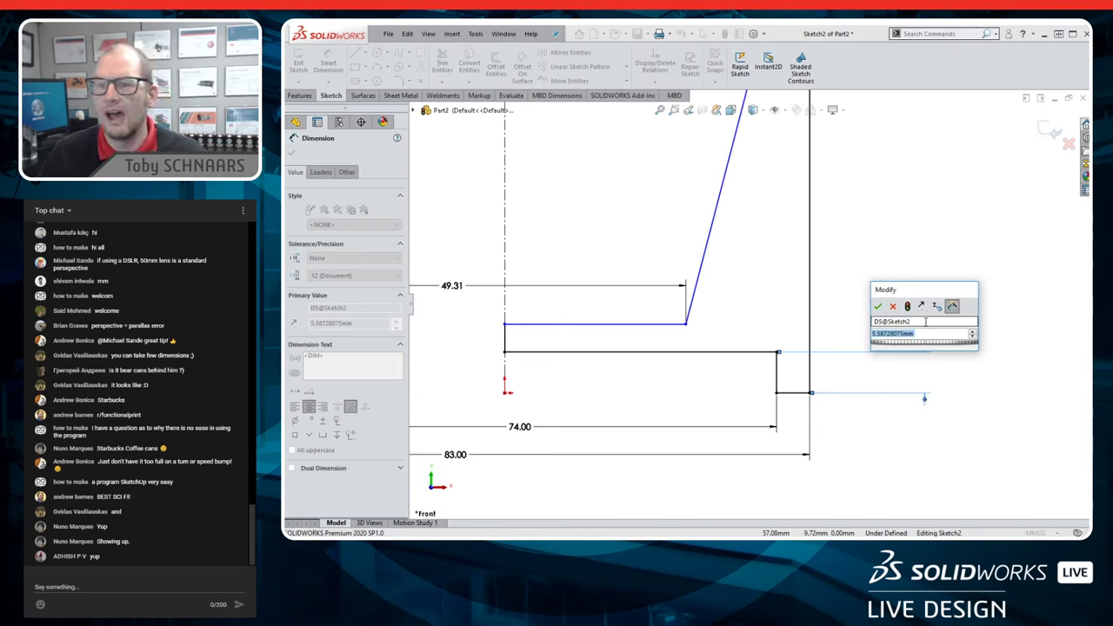
type("2.00mm")
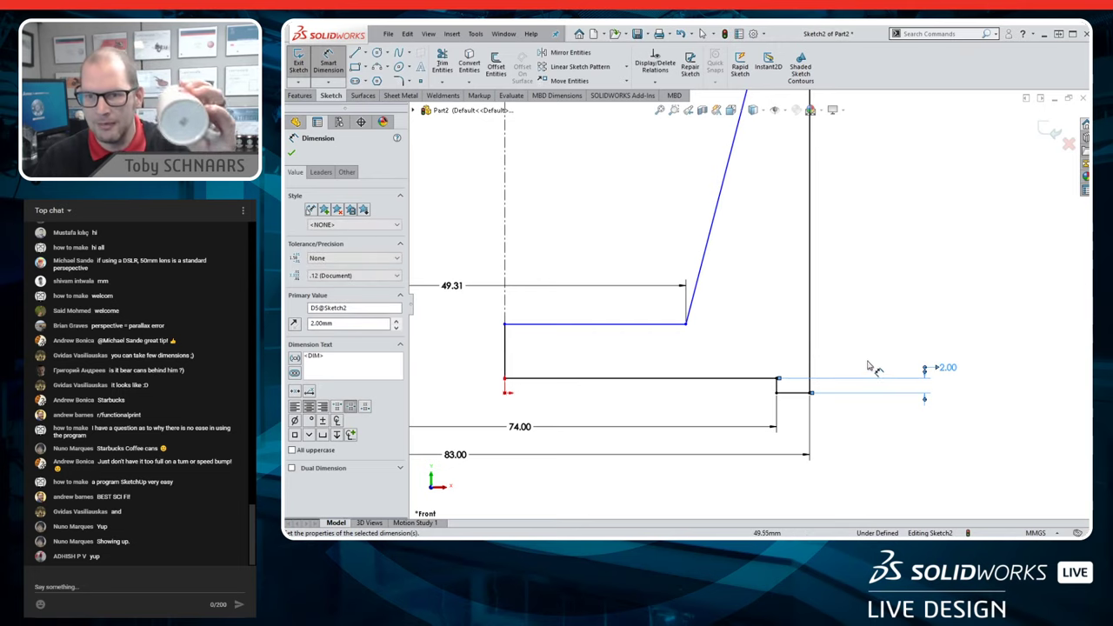
- Dimension the base thickness between the inner floor line and the recessed underside line as 4 mm
left_click(652, 325)
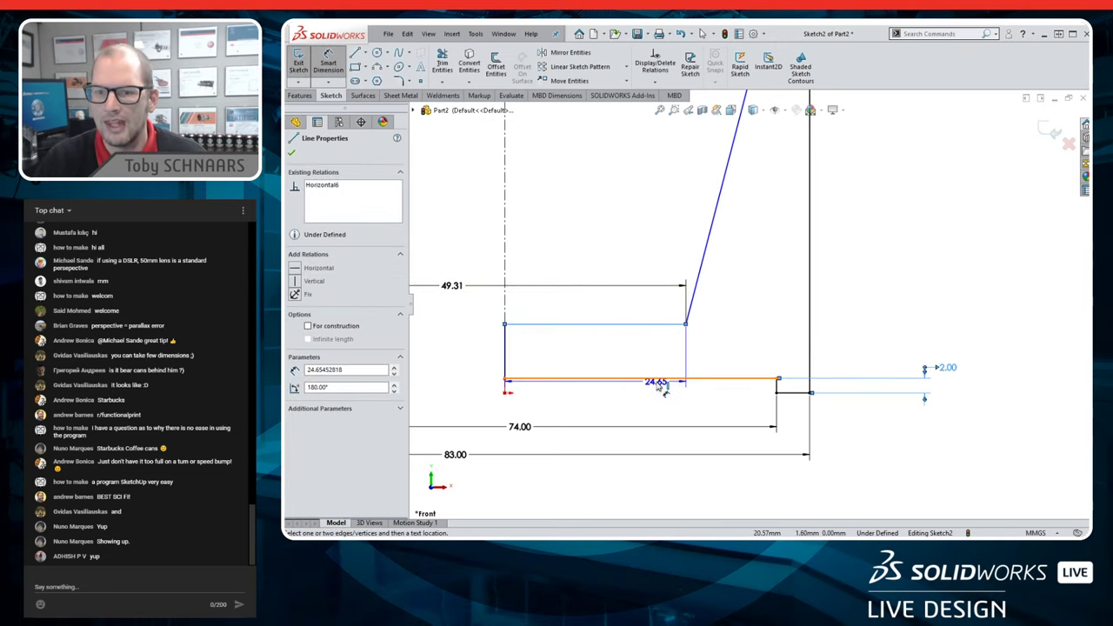
left_click(659, 377)
left_click(992, 309)
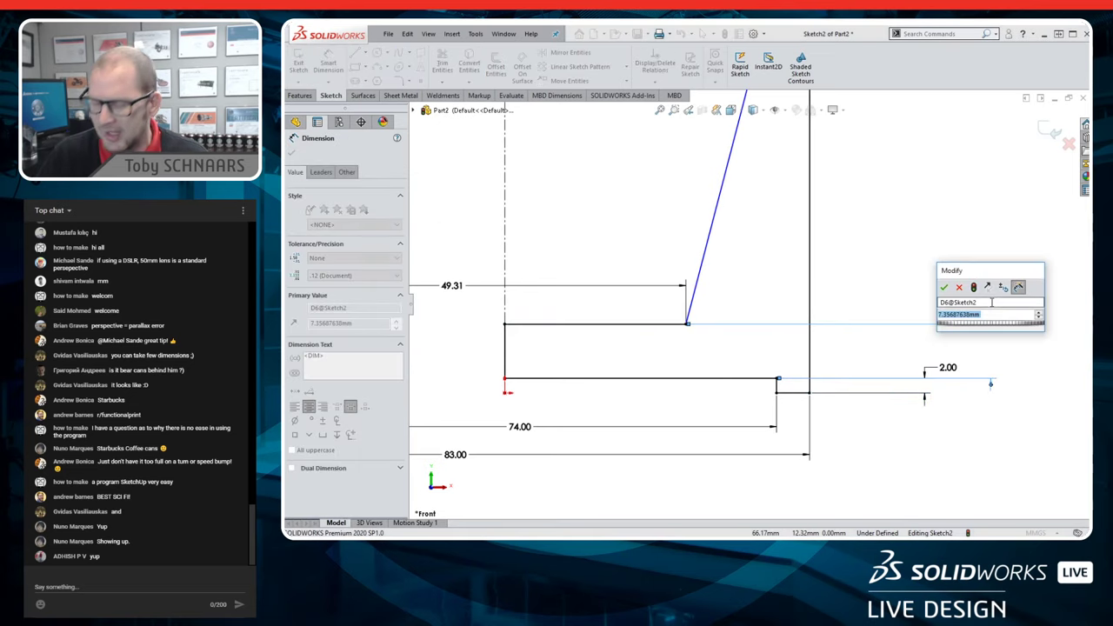
type("4")
key("Return")
key("Escape")
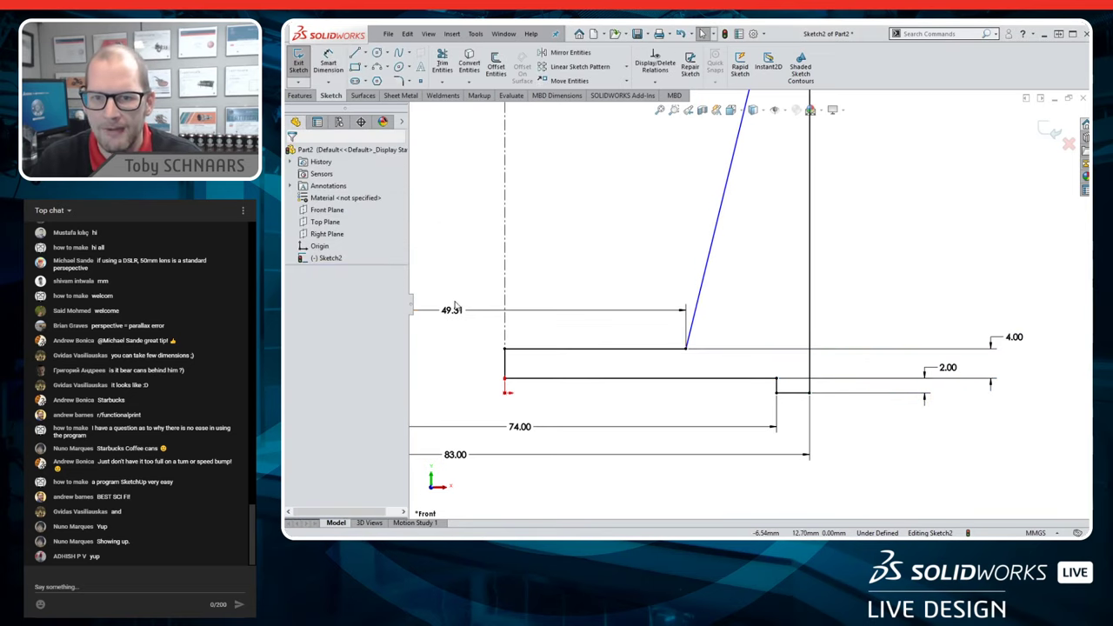
- Delete the doubled-distance dimension between the sloped wall's lower endpoint and the centerline
left_click(452, 309)
key("Delete")
scroll(757, 238, "up", 2)
scroll(758, 238, "up", 3)
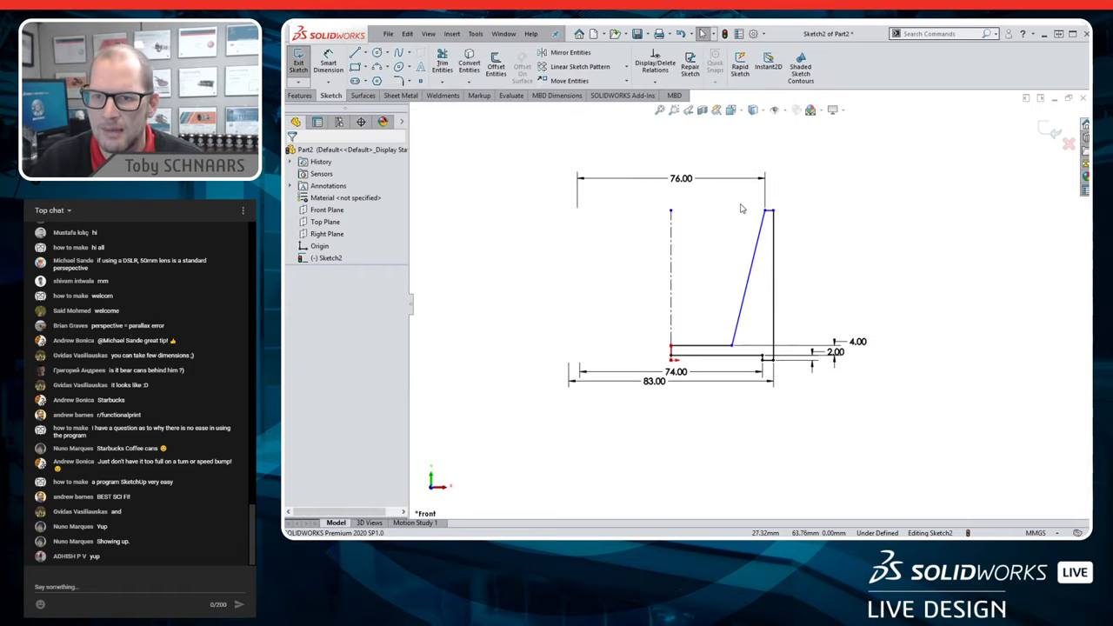
scroll(768, 205, "down", 1)
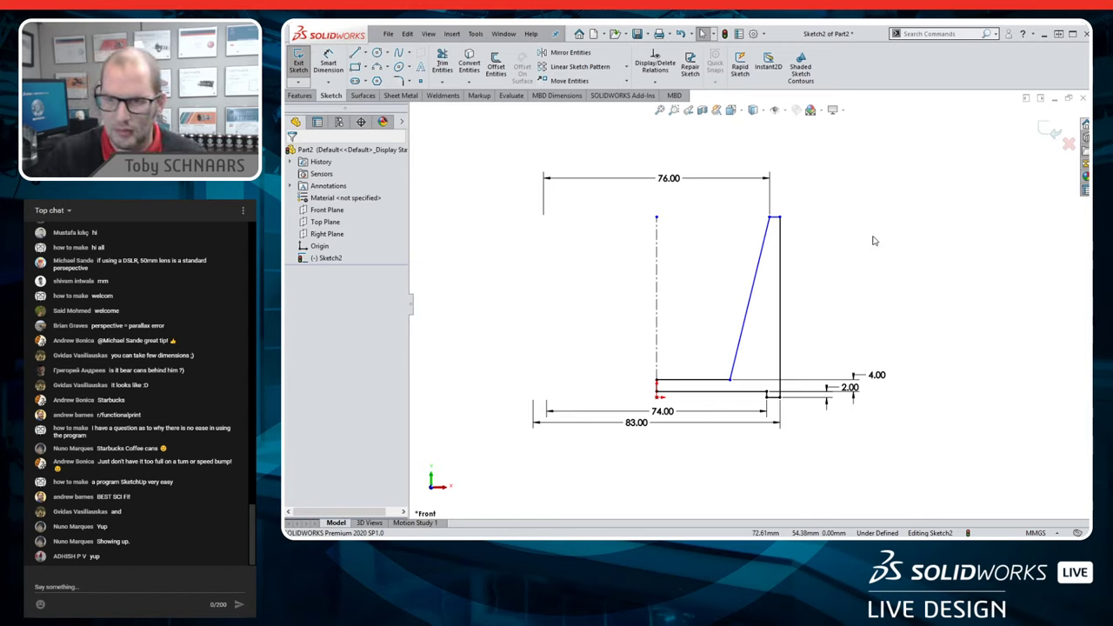
- Dimension the overall height between the rim line and the foot's bottom edge as 96 mm, outside the outer wall
key("d")
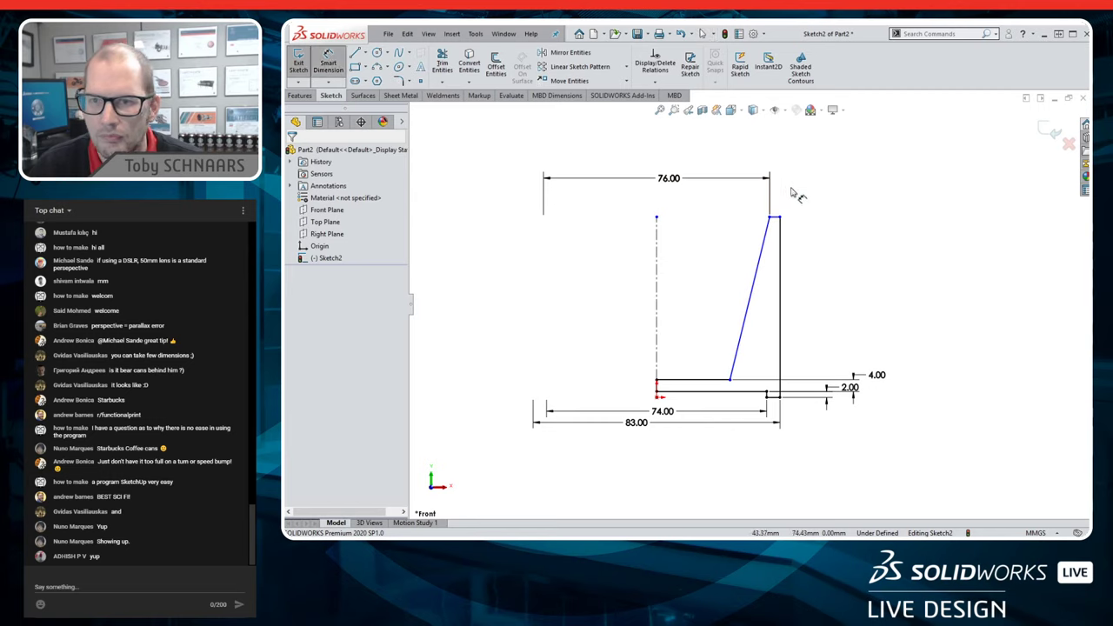
scroll(777, 221, "down", 5)
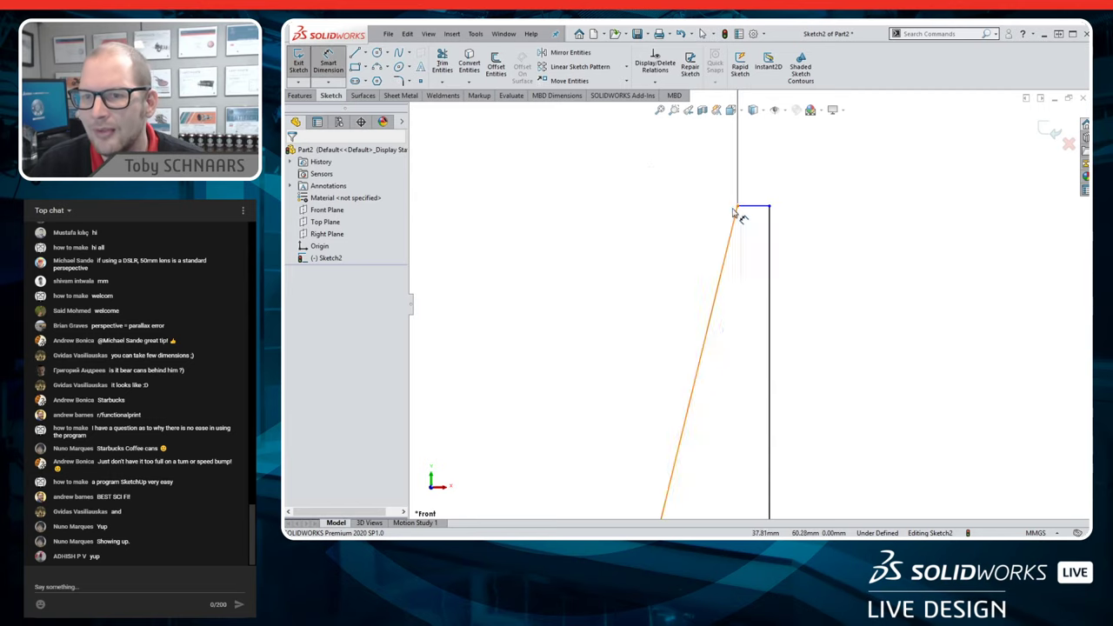
left_click(763, 210)
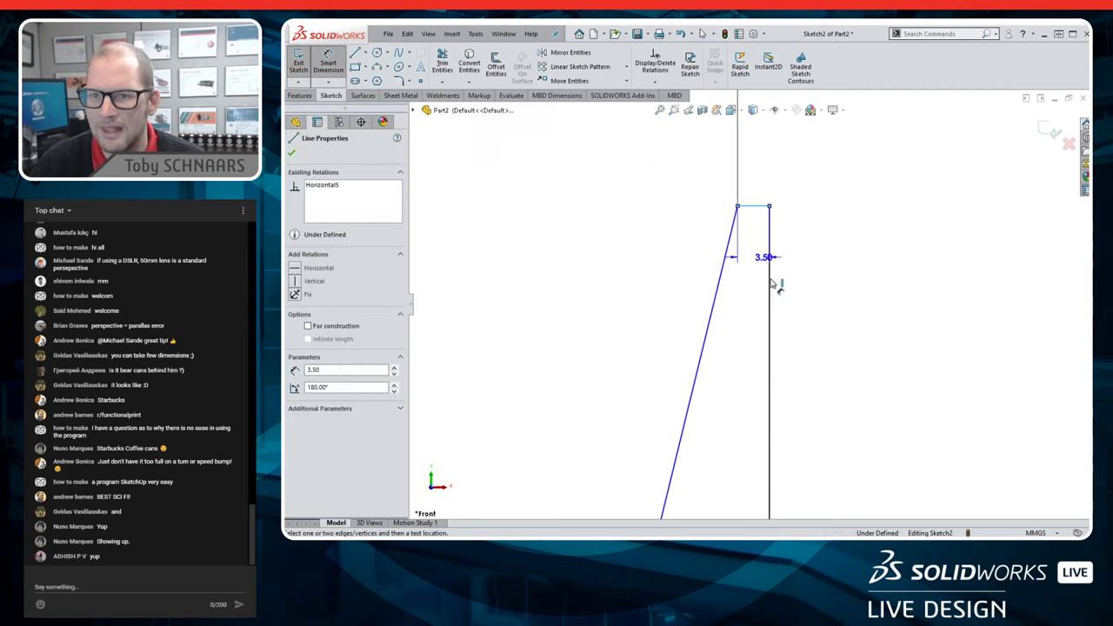
scroll(776, 279, "up", 3)
scroll(772, 348, "down", 3)
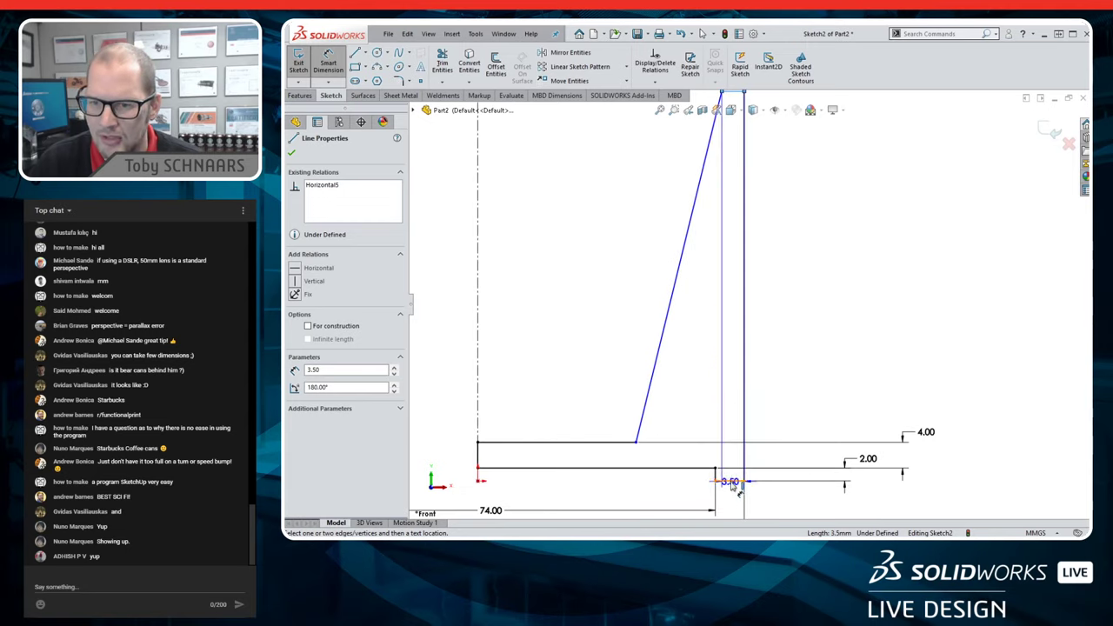
left_click(739, 481)
scroll(920, 311, "up", 2)
left_click(868, 315)
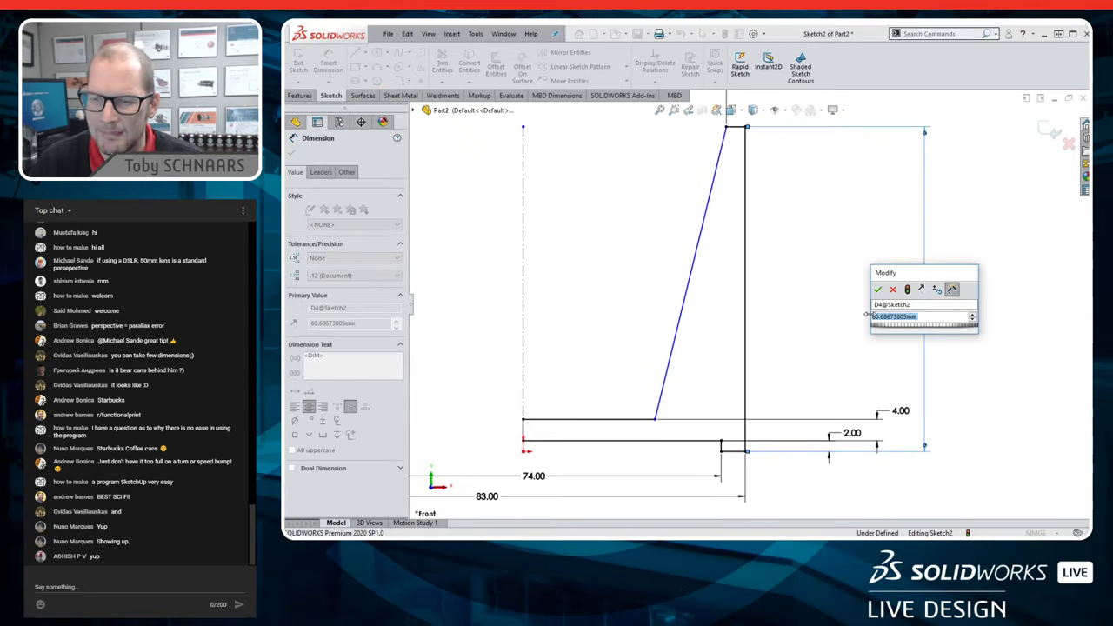
type("96")
key("Return")
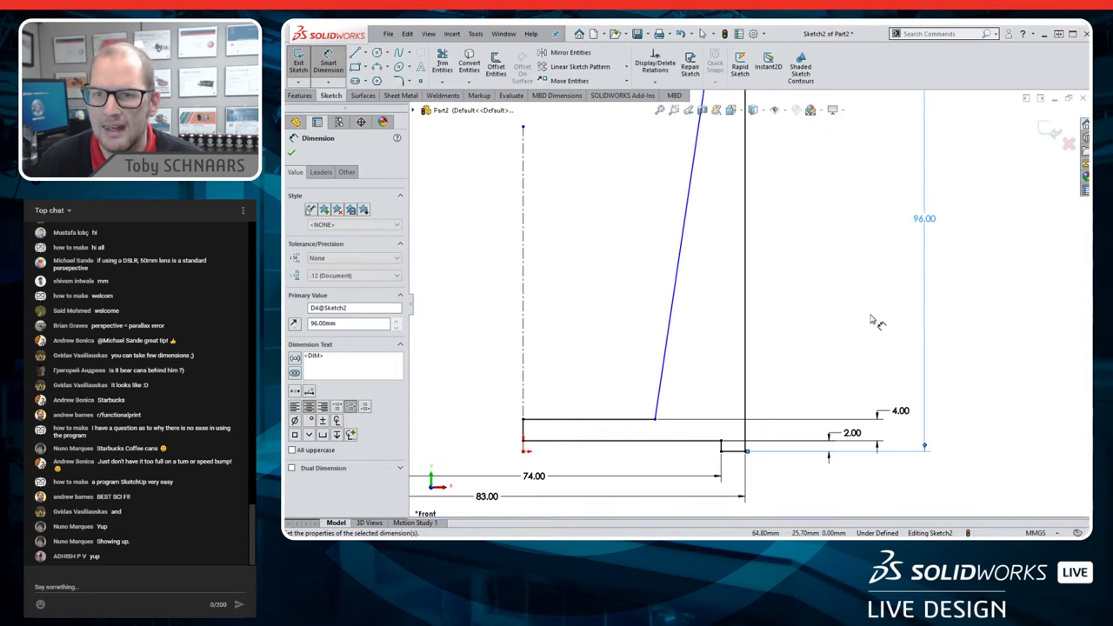
- Rearrange the base thickness, foot height and outer diameter dimensions so their texts sit clear of each other around the profile
scroll(753, 371, "up", 2)
scroll(753, 370, "up", 2)
scroll(749, 243, "down", 1)
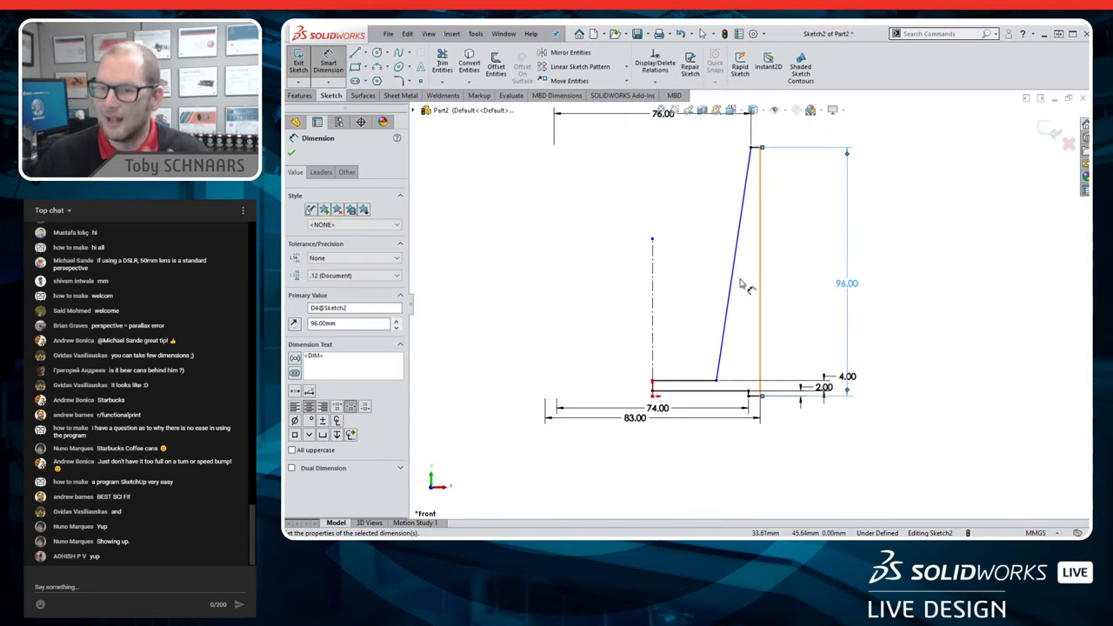
left_click(807, 362)
mouse_move(831, 388)
left_mouse_down()
mouse_move(818, 422)
mouse_move(795, 428)
mouse_move(839, 377)
mouse_move(833, 346)
left_mouse_up()
left_click_drag(809, 423, 802, 425)
left_click_drag(635, 418, 641, 432)
left_click(766, 305)
scroll(756, 296, "up", 1)
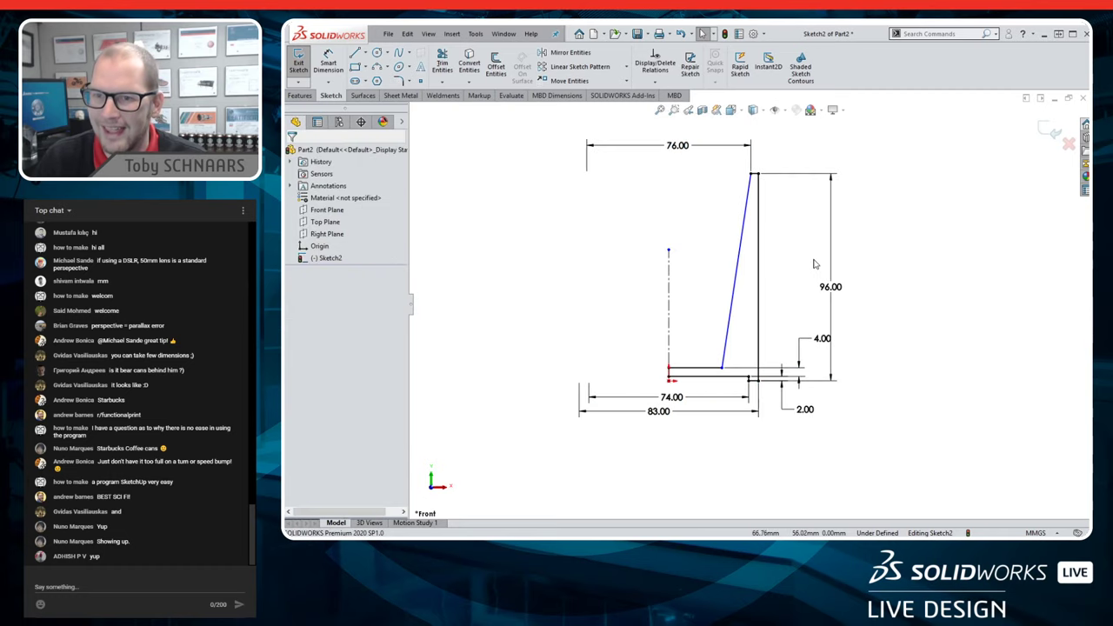
scroll(800, 325, "down", 2)
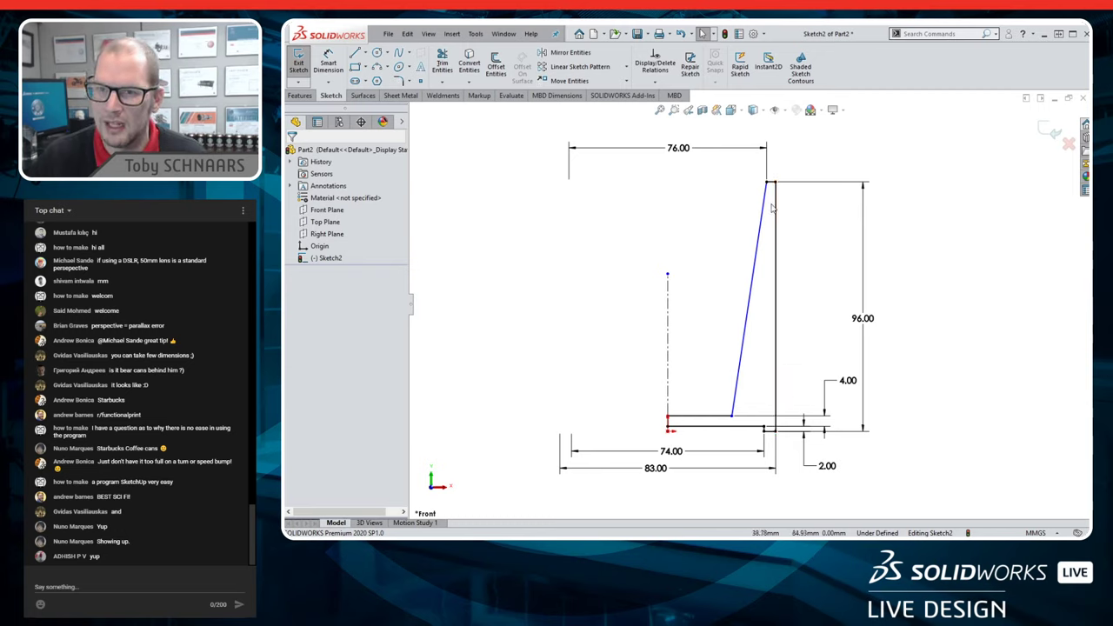
left_click(775, 431)
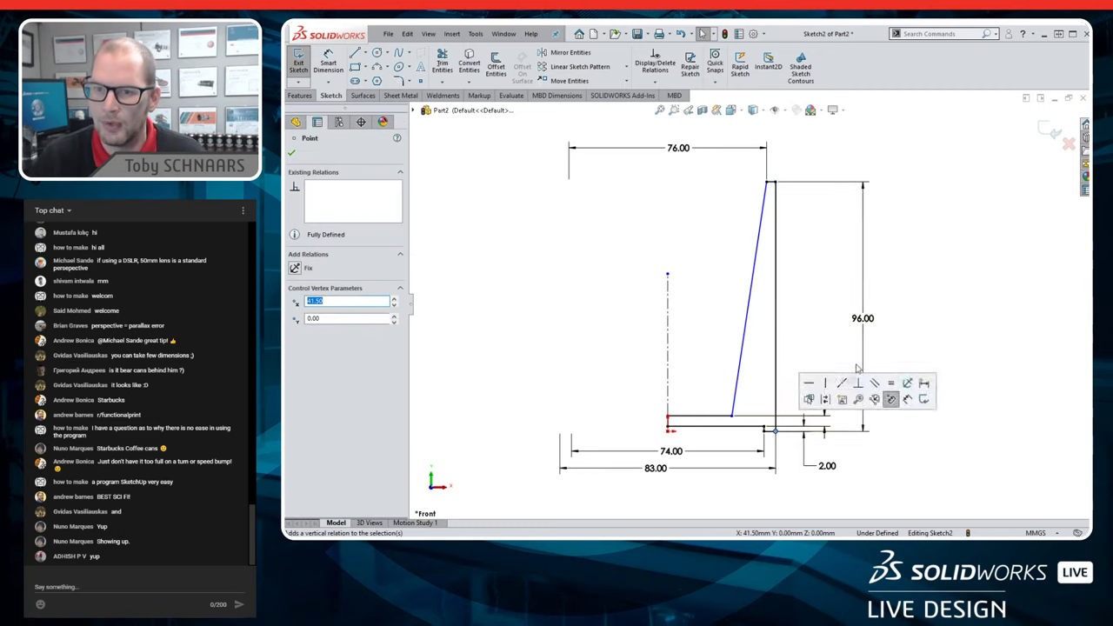
left_click(979, 264)
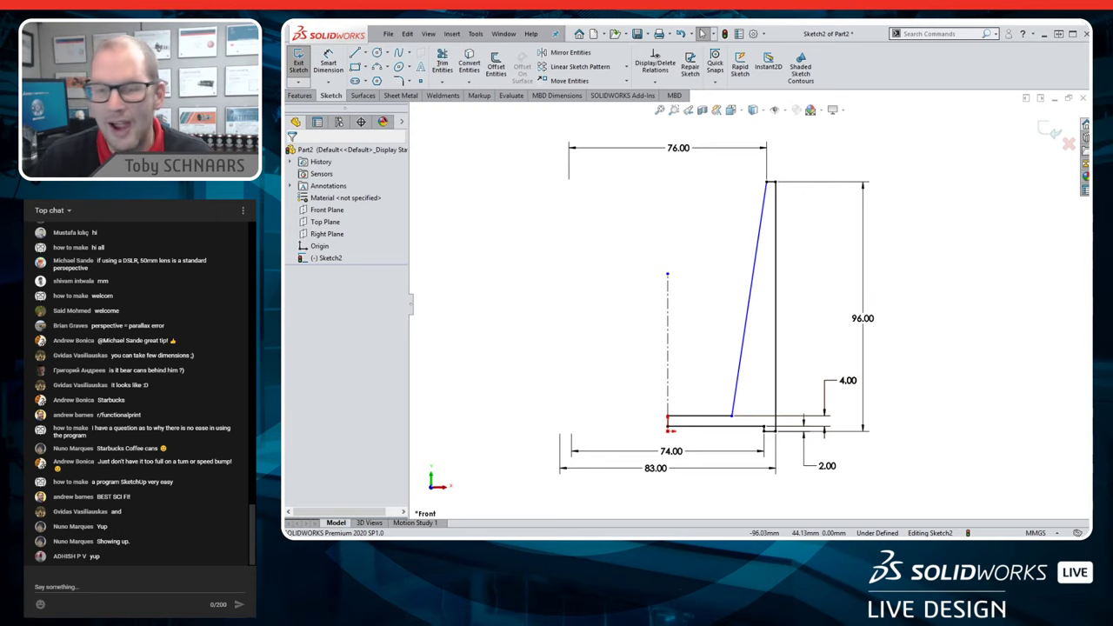
- Dimension the sloped inner wall to the centerline as a doubled angle of 4 degrees, placed above the centerline
left_click(328, 62)
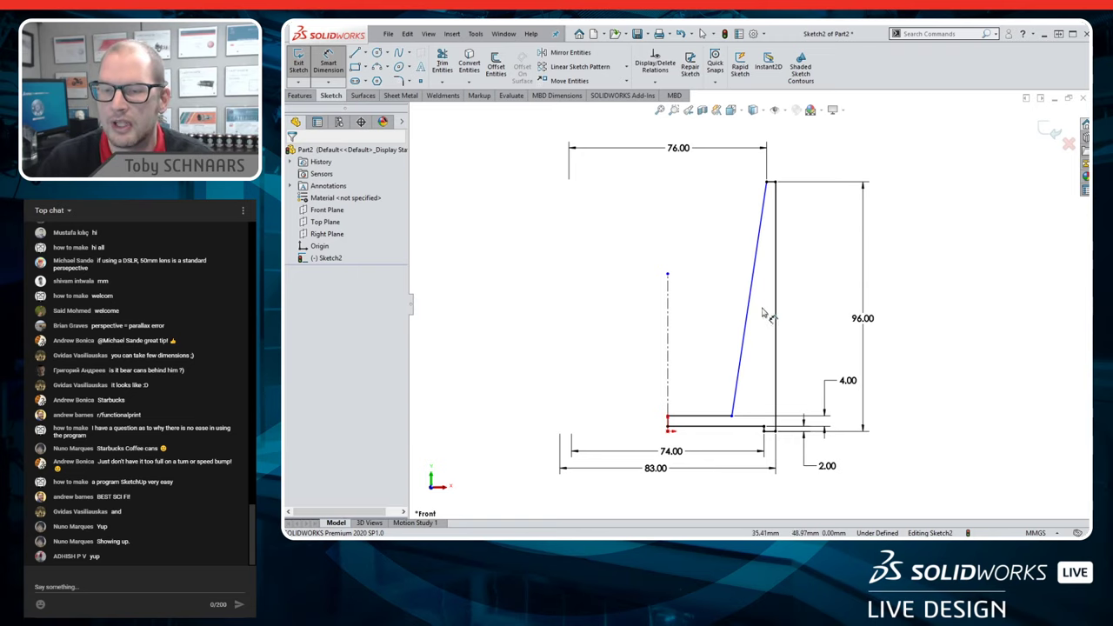
left_click(741, 349)
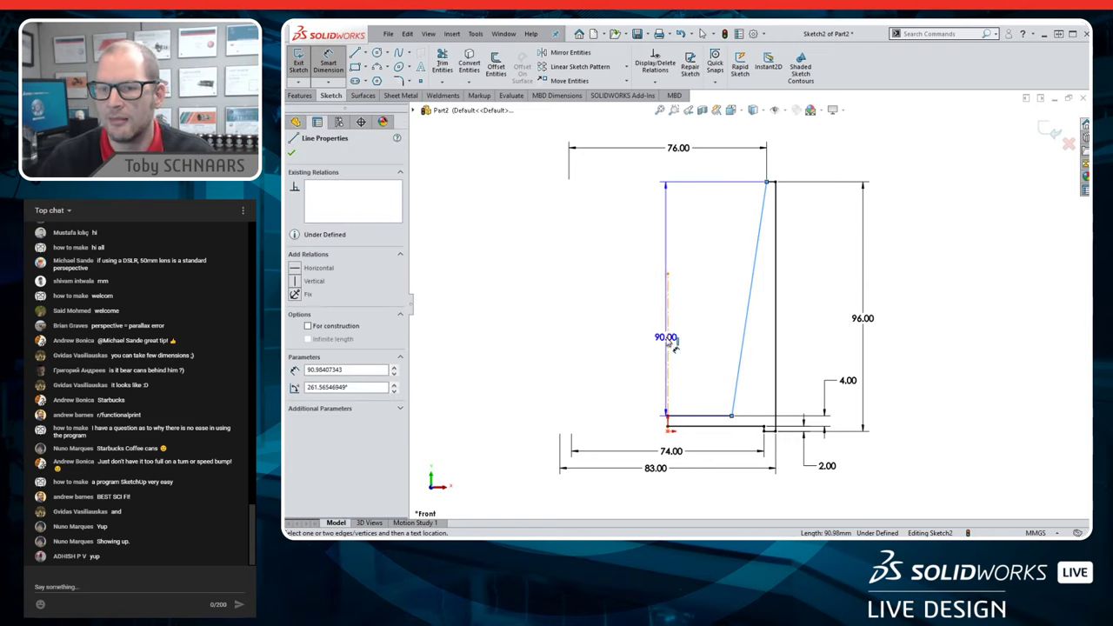
left_click(668, 337)
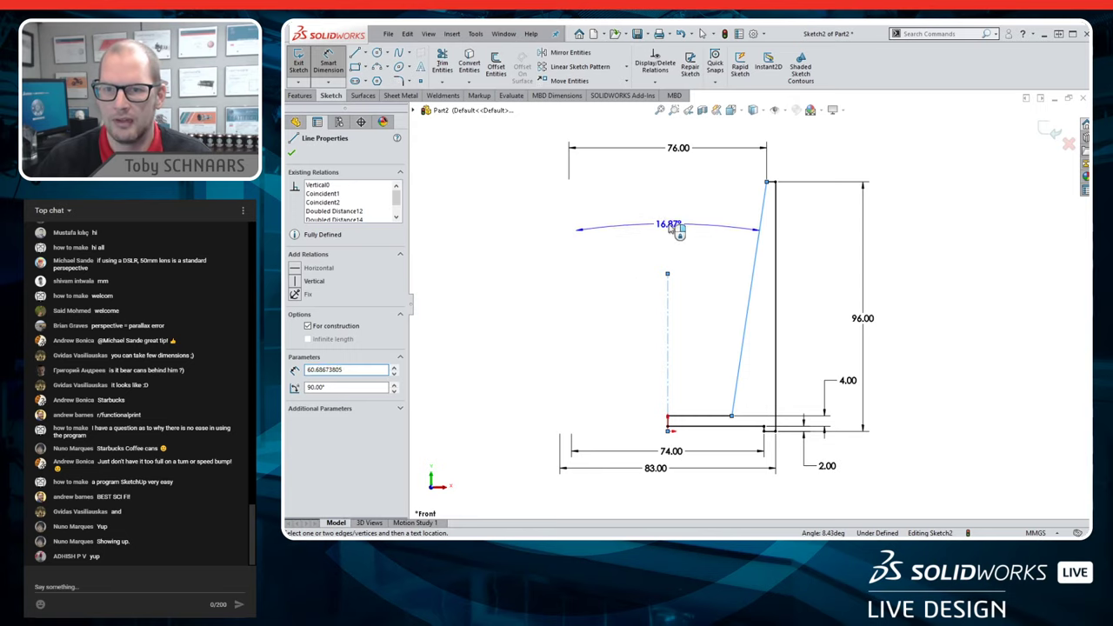
left_click(668, 224)
type("4")
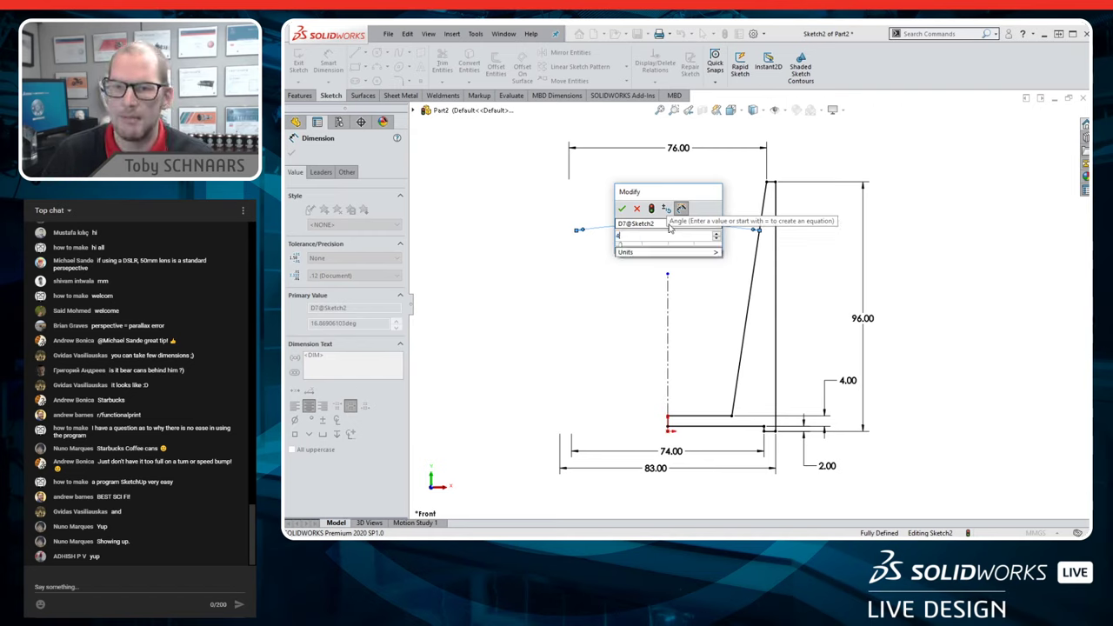
key("Return")
- Reposition the 4° angle dimension so its text sits just above the centerline, beneath the 76 mm dimension
scroll(623, 330, "down", 10)
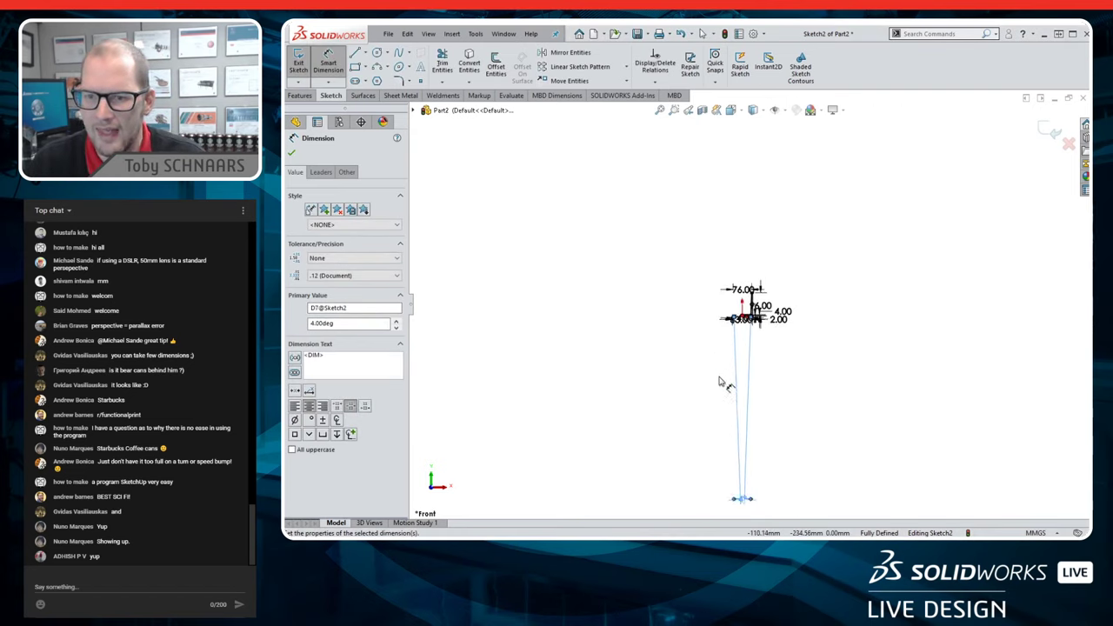
key("ctrl+Up")
mouse_move(738, 454)
left_mouse_down()
mouse_move(658, 180)
mouse_move(681, 218)
left_mouse_up()
scroll(772, 261, "up", 5)
scroll(772, 261, "up", 3)
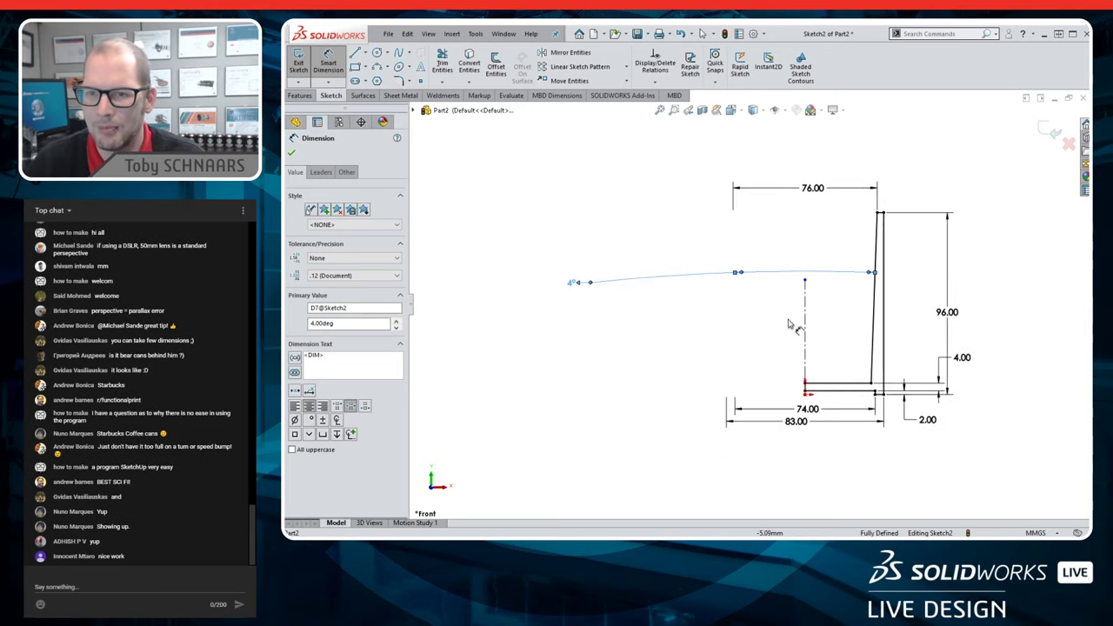
mouse_move(578, 288)
left_mouse_down()
mouse_move(634, 268)
mouse_move(793, 264)
left_mouse_up()
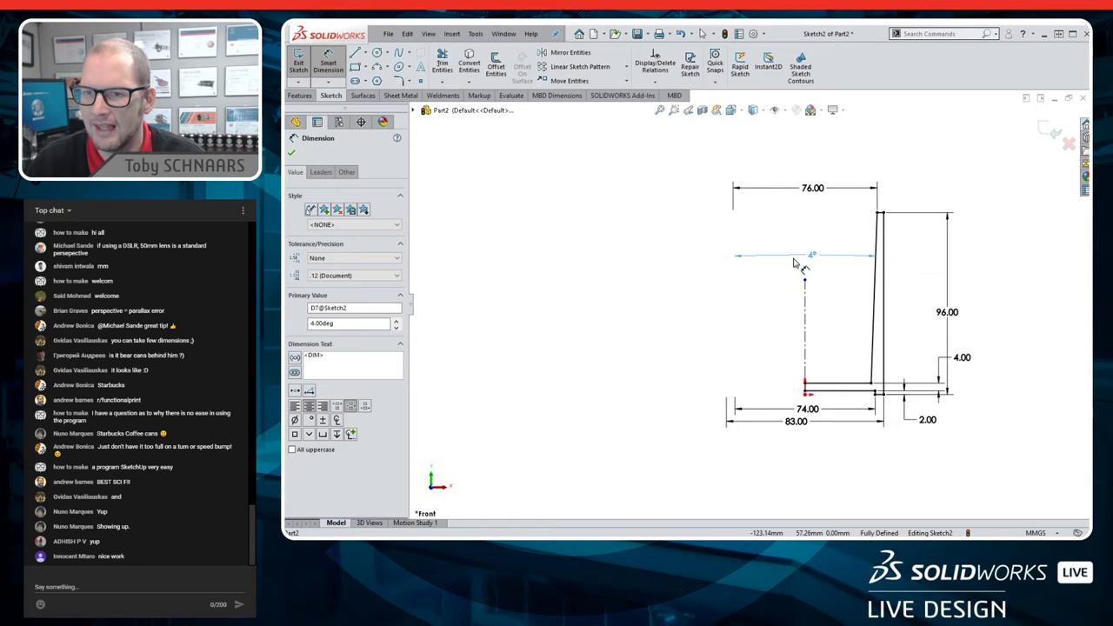
left_click(745, 335)
key("ctrl+Left")
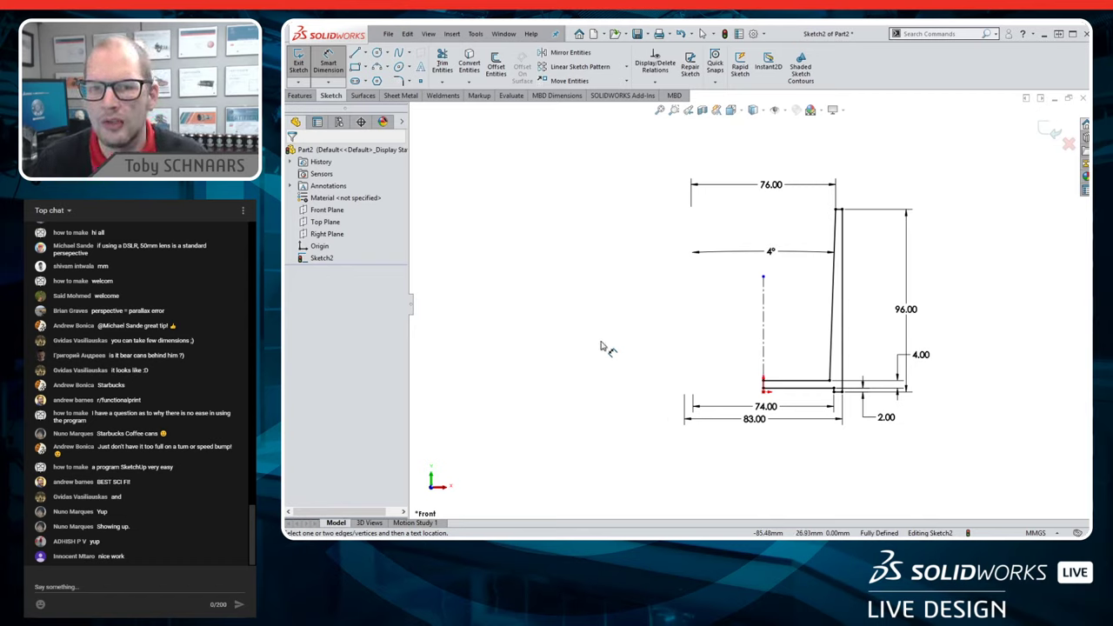
- Revolve the half profile 360 degrees around the vertical centerline as a solid boss
left_click(301, 95)
left_click(337, 66)
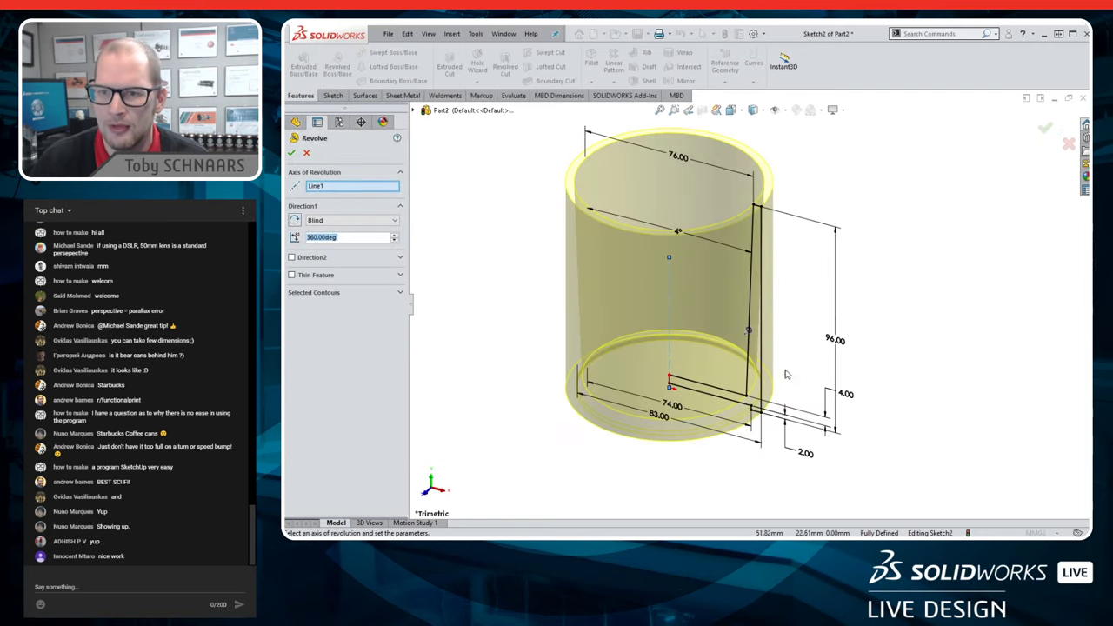
left_click(1044, 127)
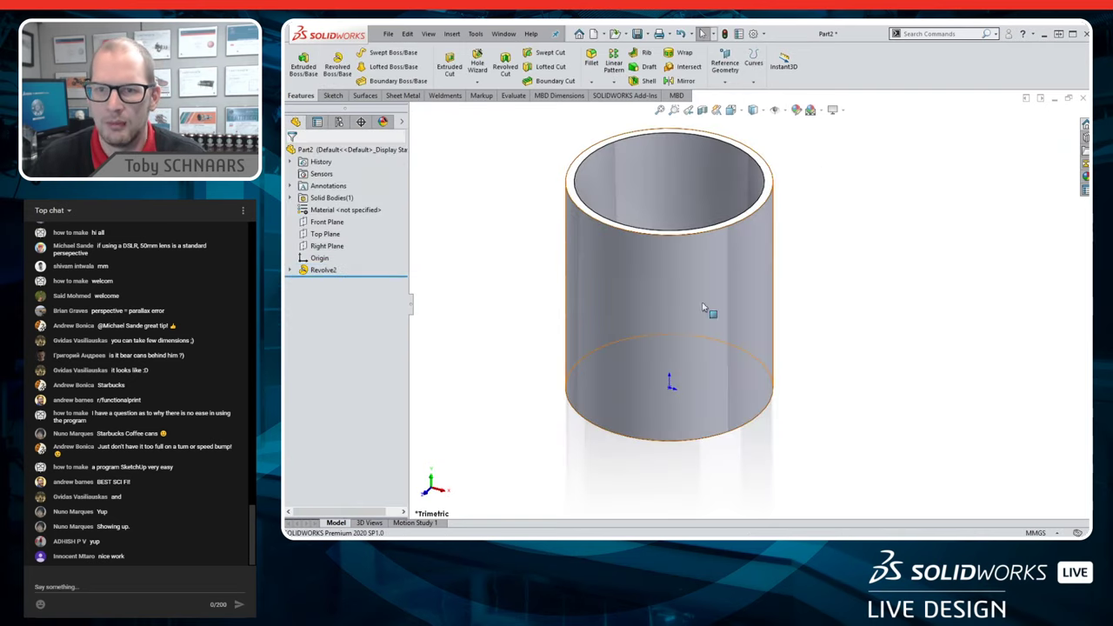
- Show the revolved cup's dimensions and move the 74, 76 and 83 mm diameters outside the body
scroll(748, 305, "up", 2)
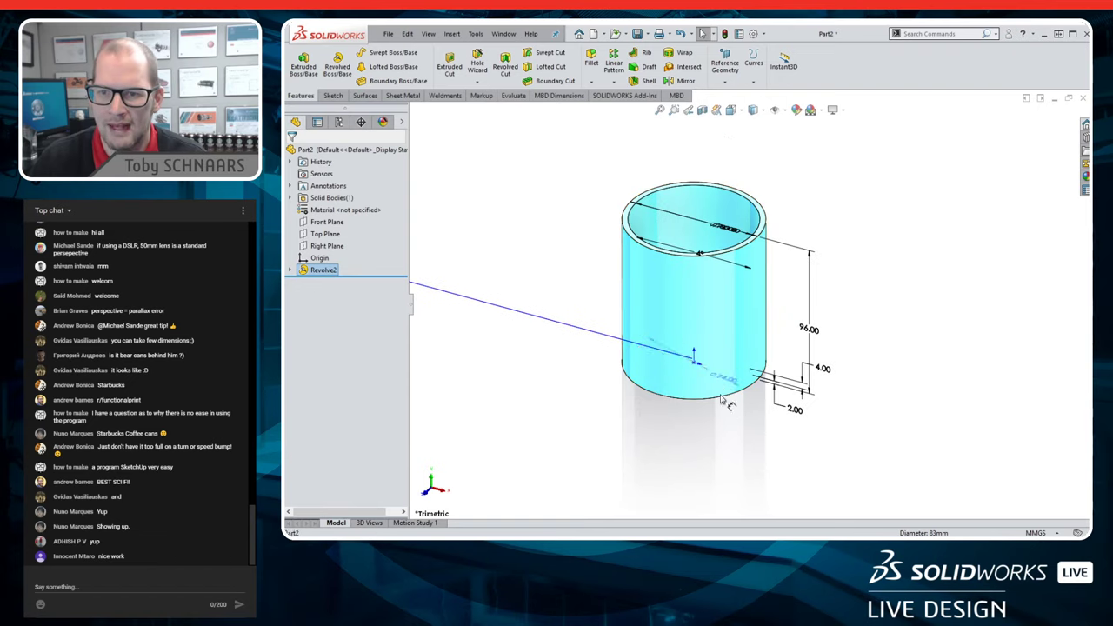
left_click(726, 228)
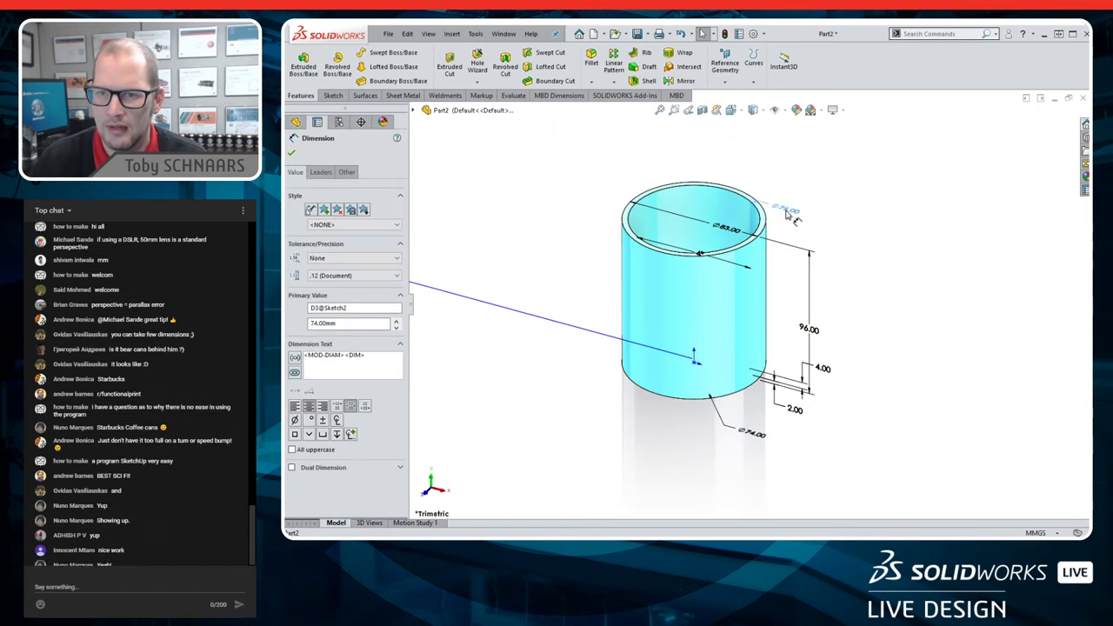
left_click(758, 231)
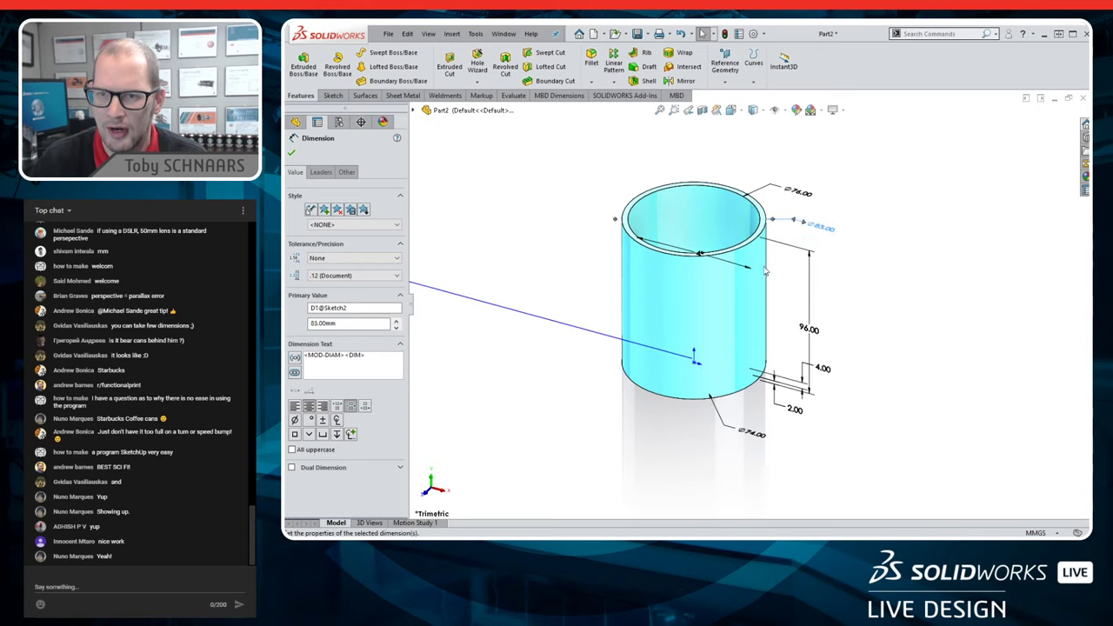
scroll(695, 301, "up", 2)
scroll(696, 300, "down", 3)
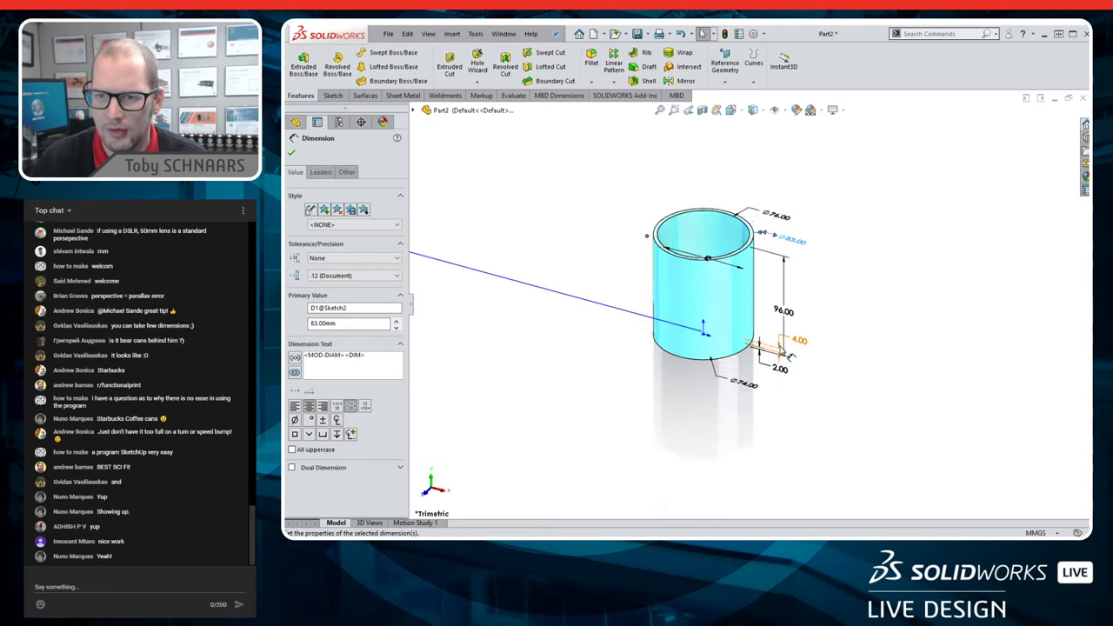
left_click(840, 229)
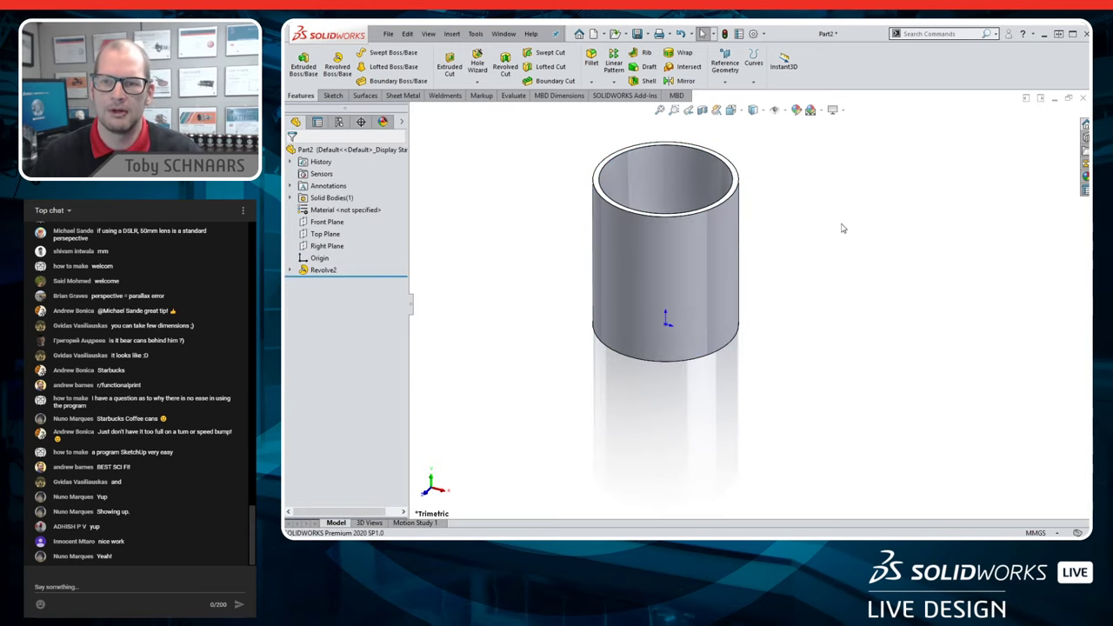
- Display the dimensions of the revolved cup body for a brief review and dismiss them
left_click(687, 279)
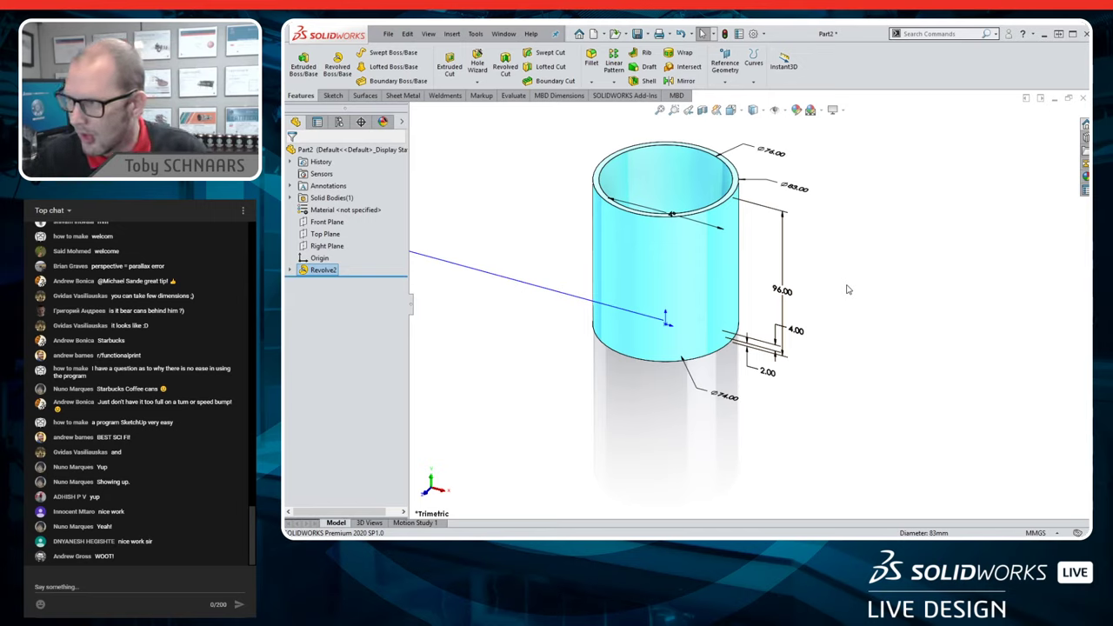
left_click(895, 294)
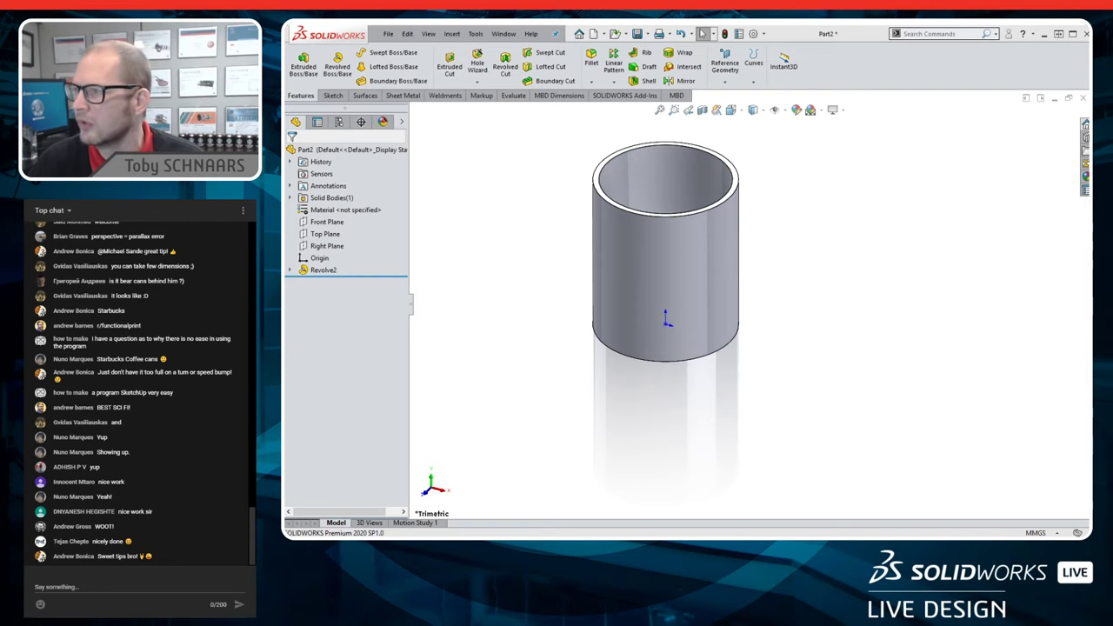
- Switch to File Explorer, open IMG_20200330_112604.jpg, compare it with the phone screenshot and enlarge the mug in the photo
key("alt+Tab")
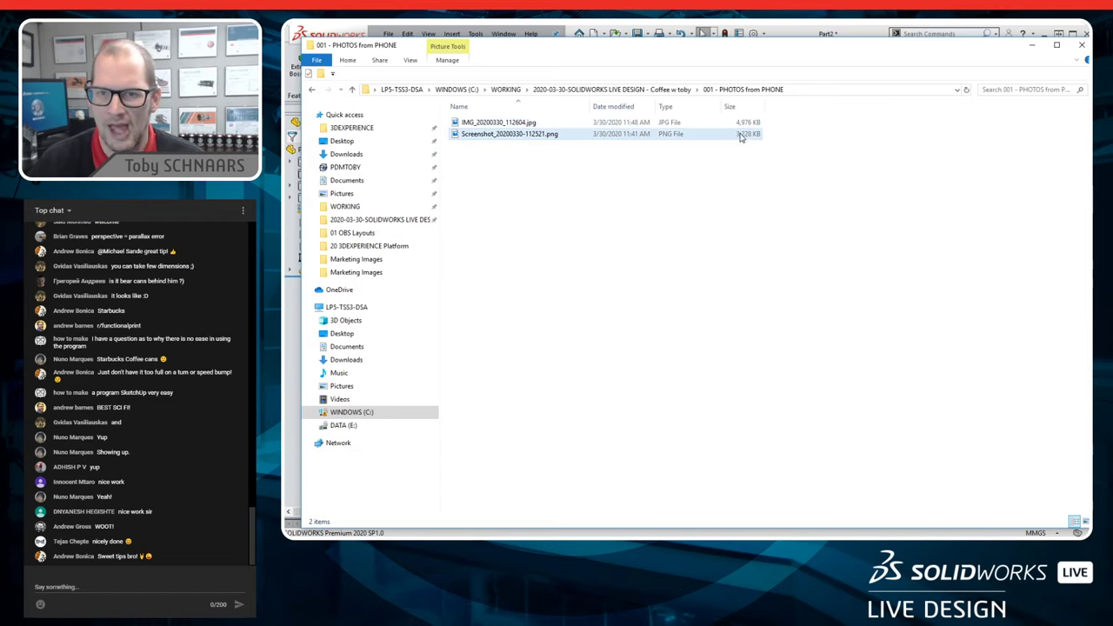
double_click(522, 124)
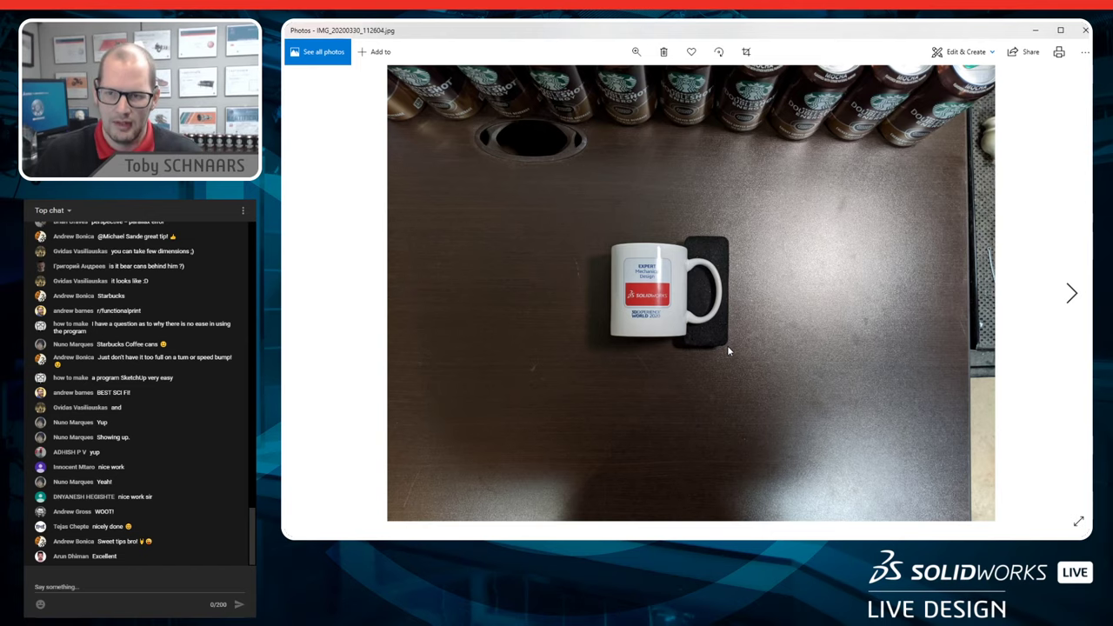
key("Right")
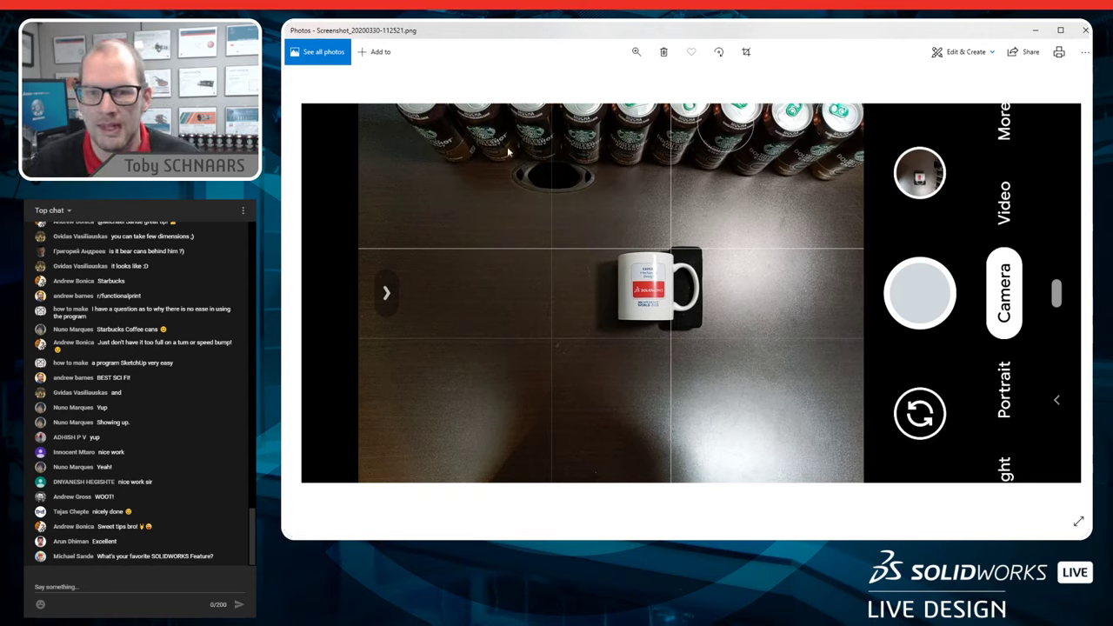
left_click(387, 280)
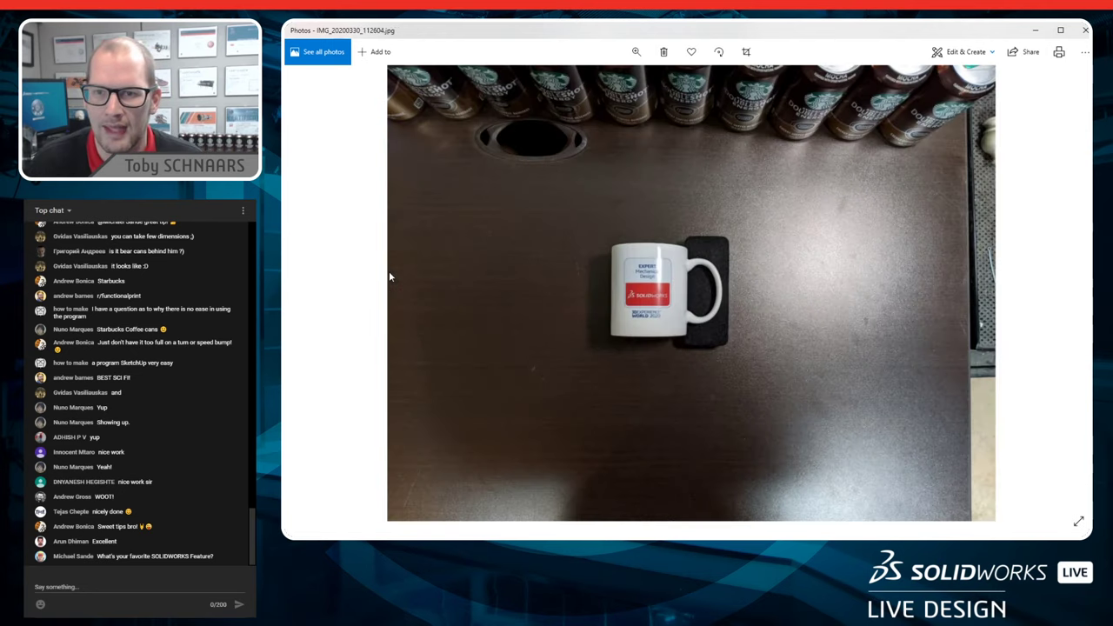
scroll(654, 294, "up", 5)
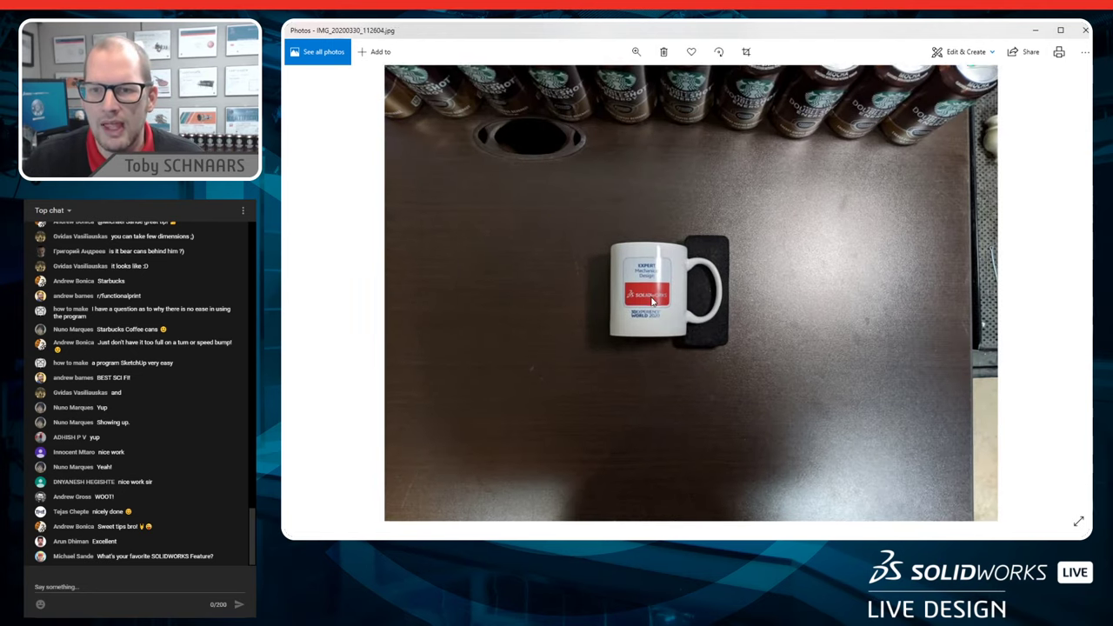
scroll(619, 172, "up", 1)
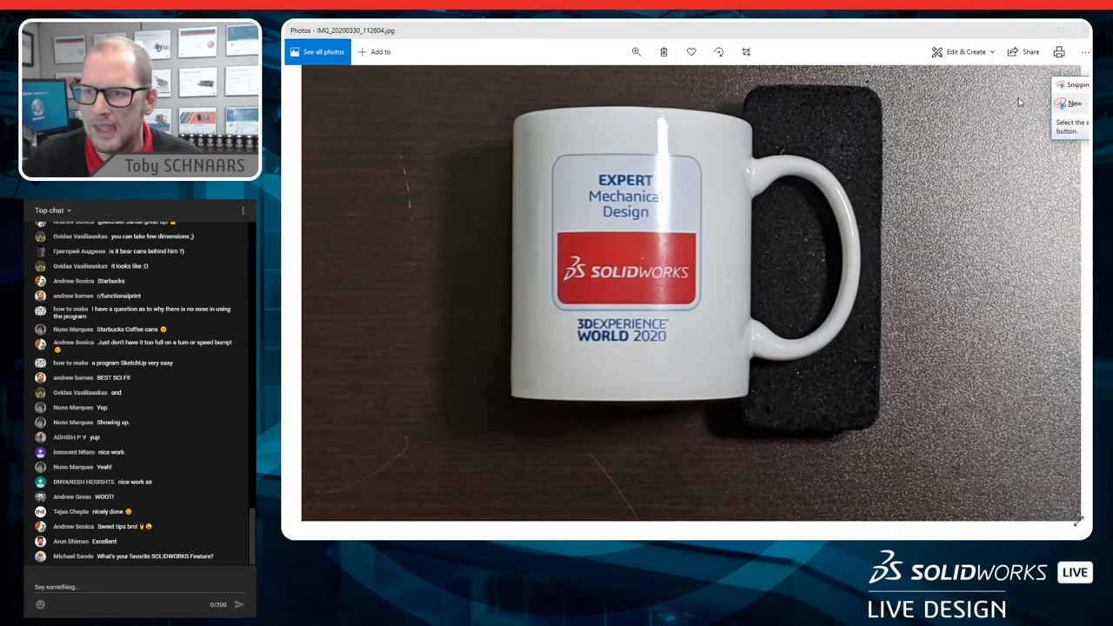
- Snip the mug with its handle from the enlarged photo and save it as MUG HANDLE.JPG in the 001 - PHOTOS from PHONE folder
left_click(1074, 105)
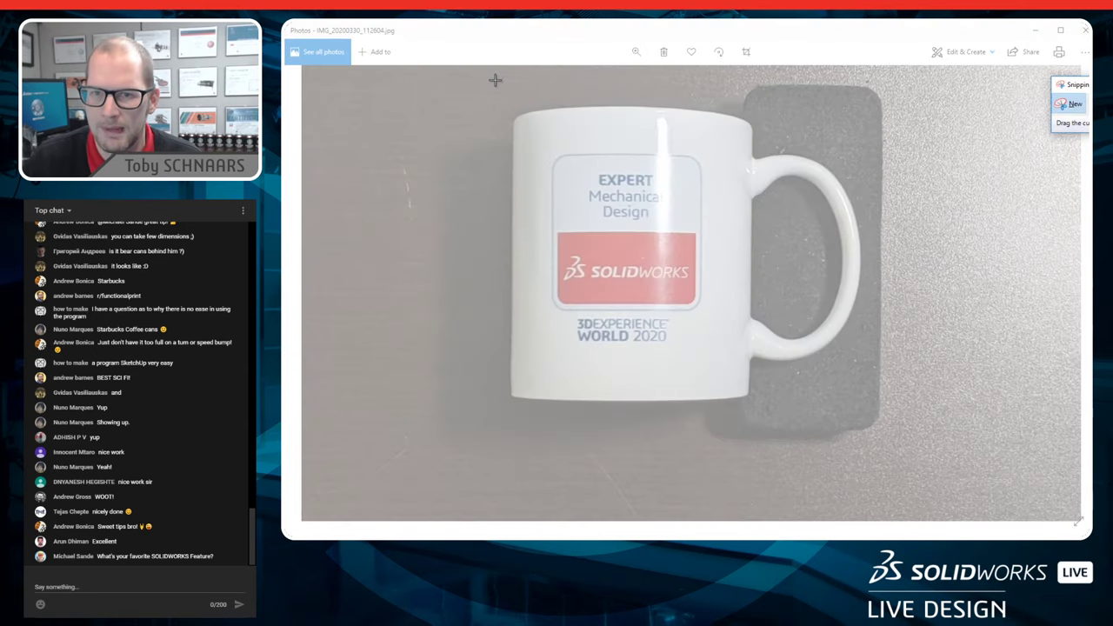
left_click_drag(496, 83, 872, 440)
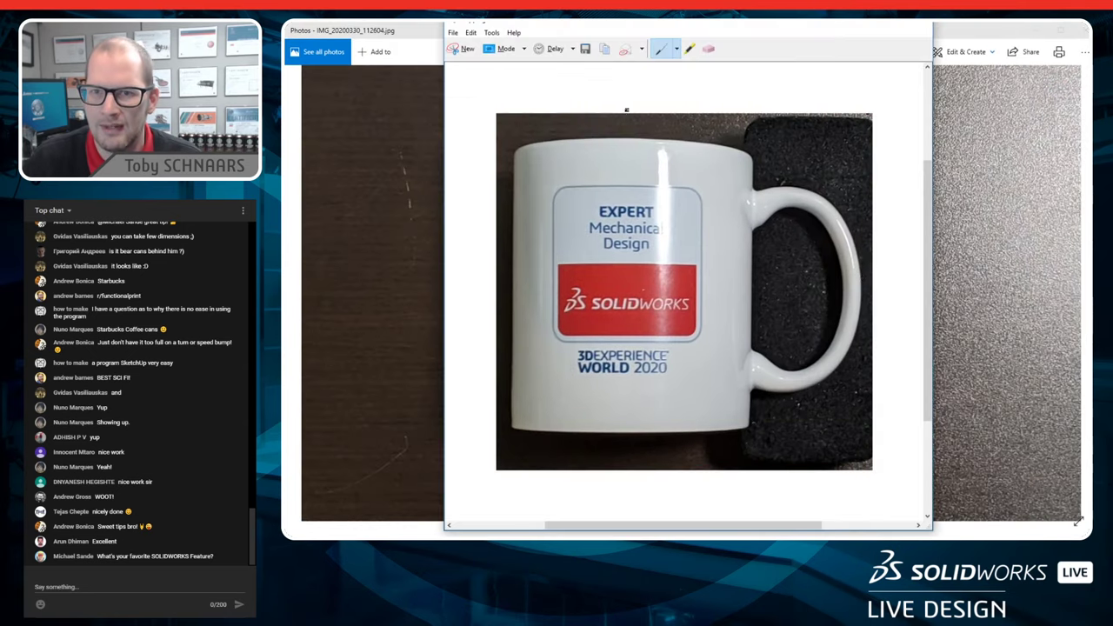
left_click(586, 48)
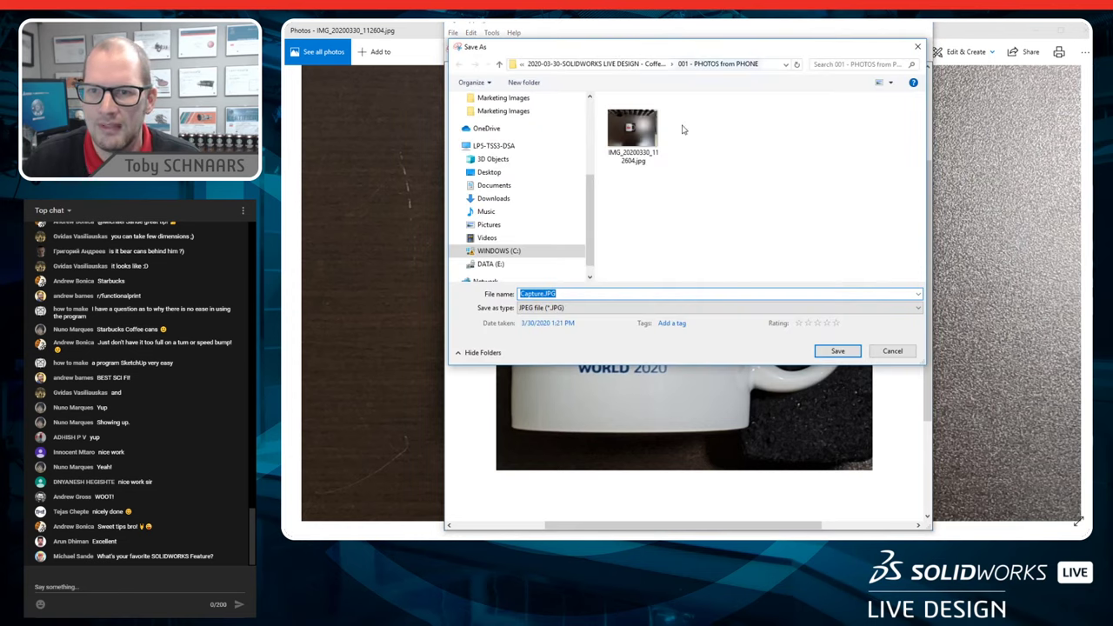
type("M")
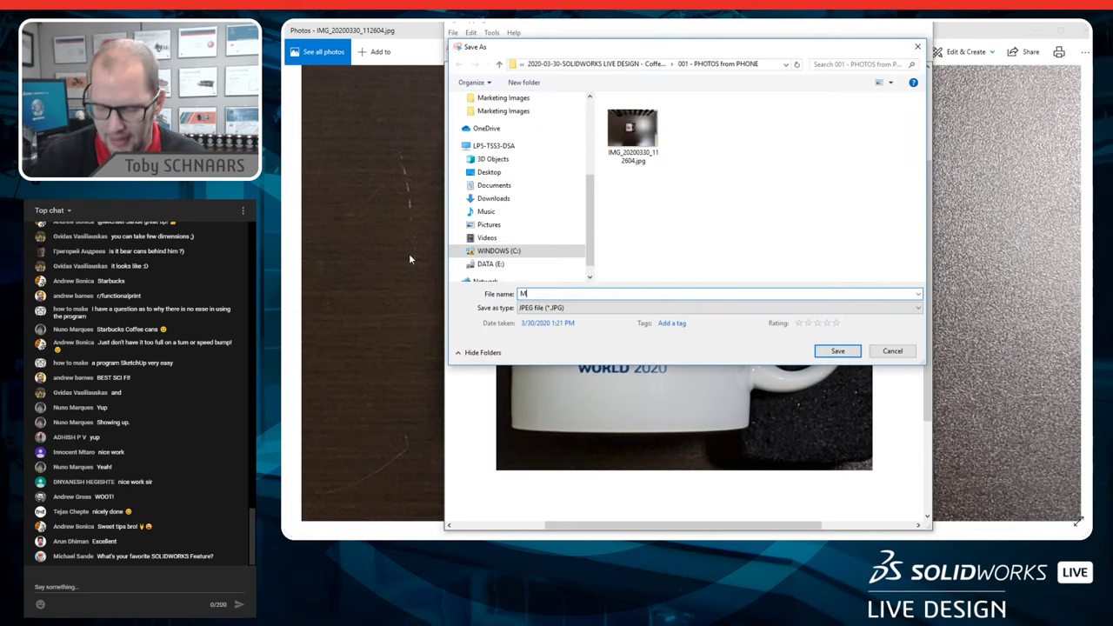
type("UG PHOTO")
key("Return")
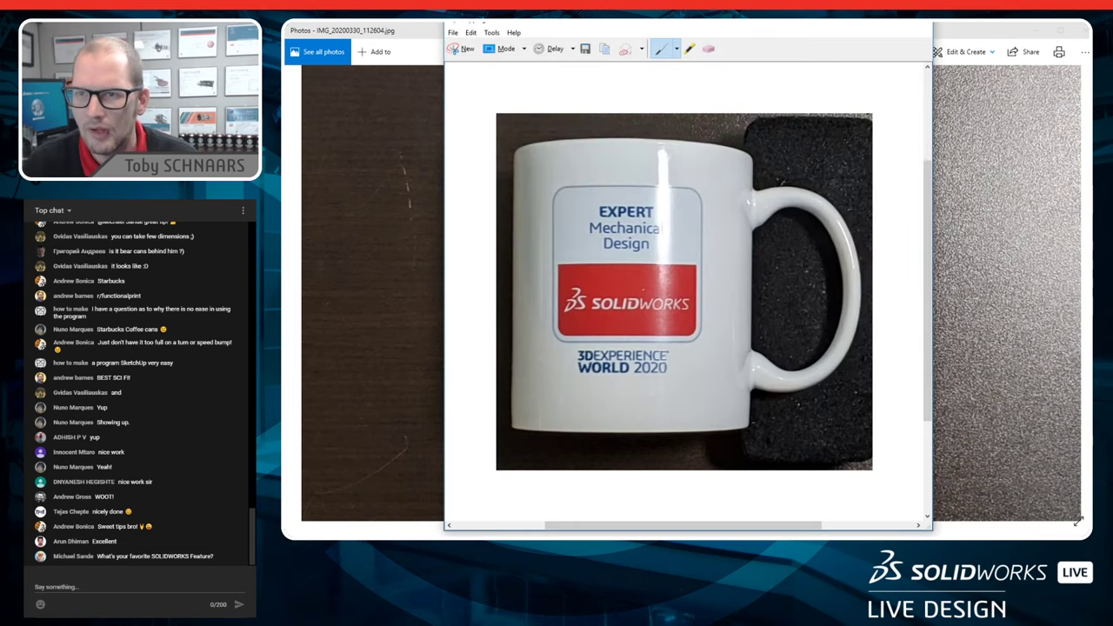
left_click(876, 26)
left_click(1035, 31)
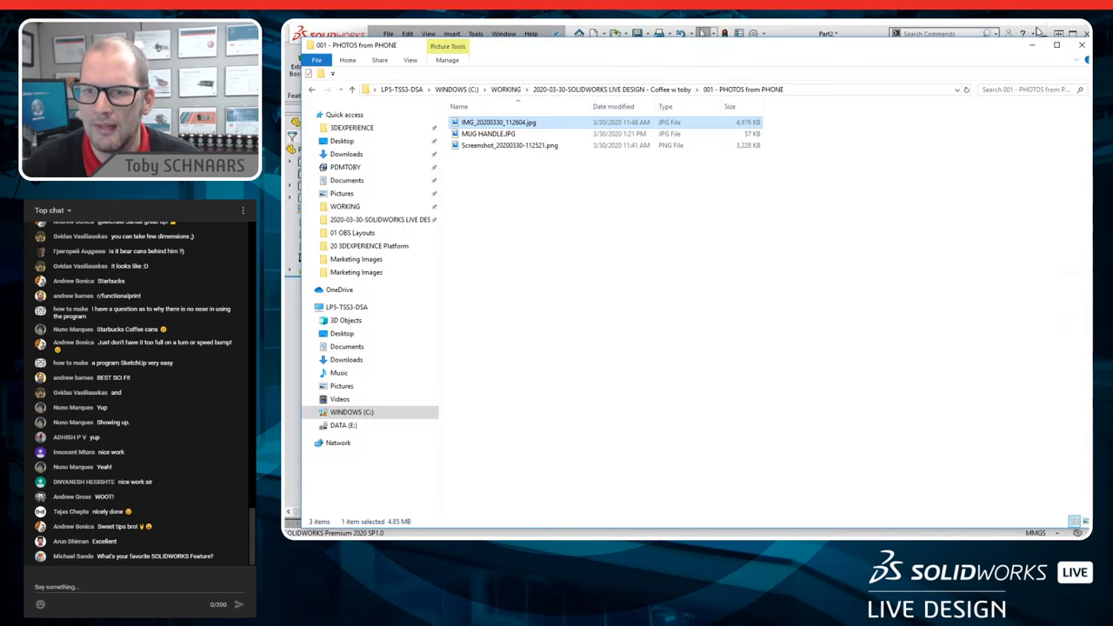
- Compare the file sizes of the original photo and MUG HANDLE.JPG, marking both with red arrows, and return to SOLIDWORKS
left_click(672, 241)
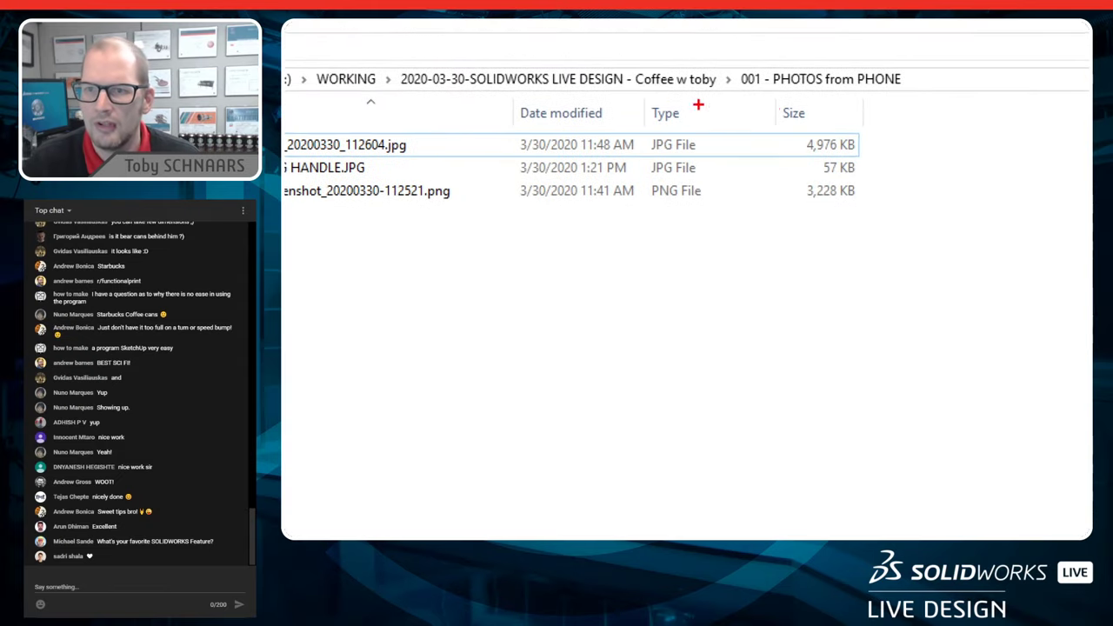
left_click_drag(862, 140, 943, 140)
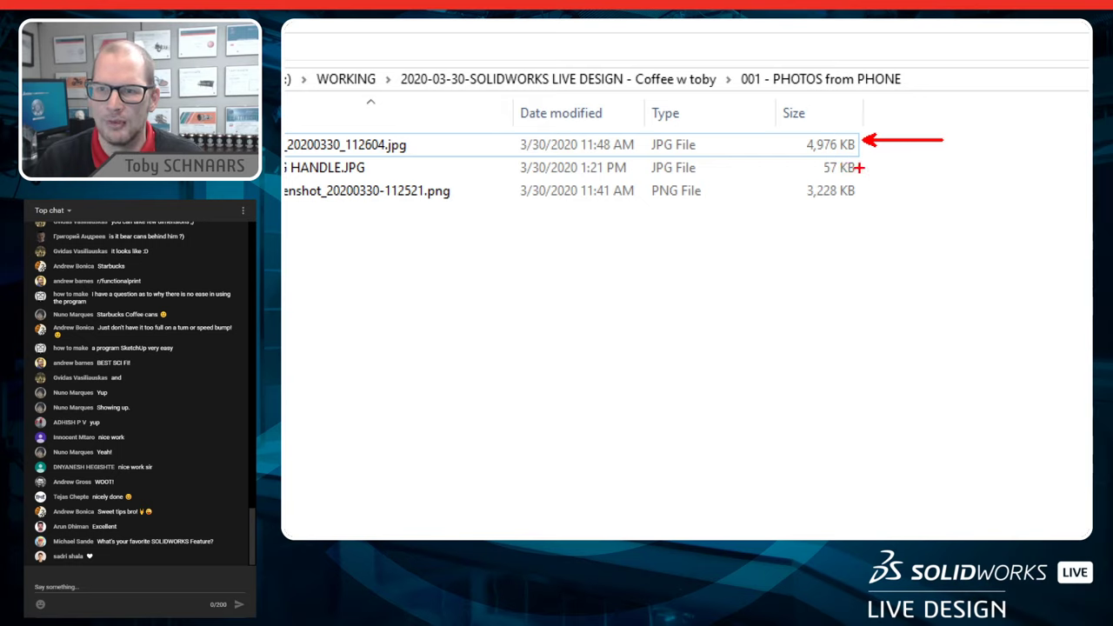
left_click_drag(859, 167, 936, 168)
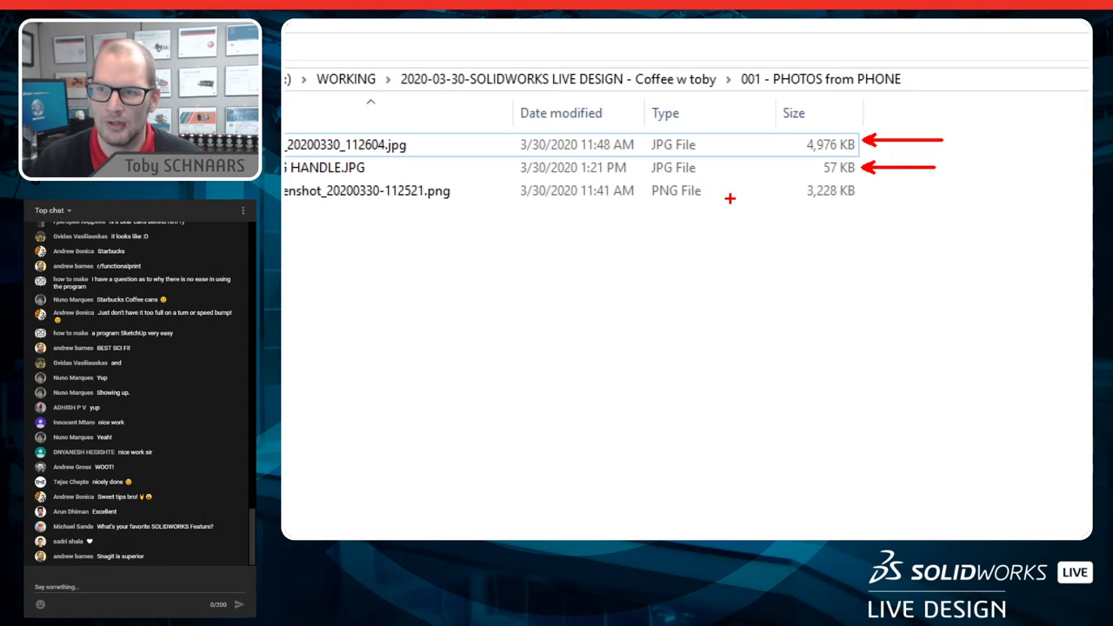
key("Escape")
left_click(1034, 47)
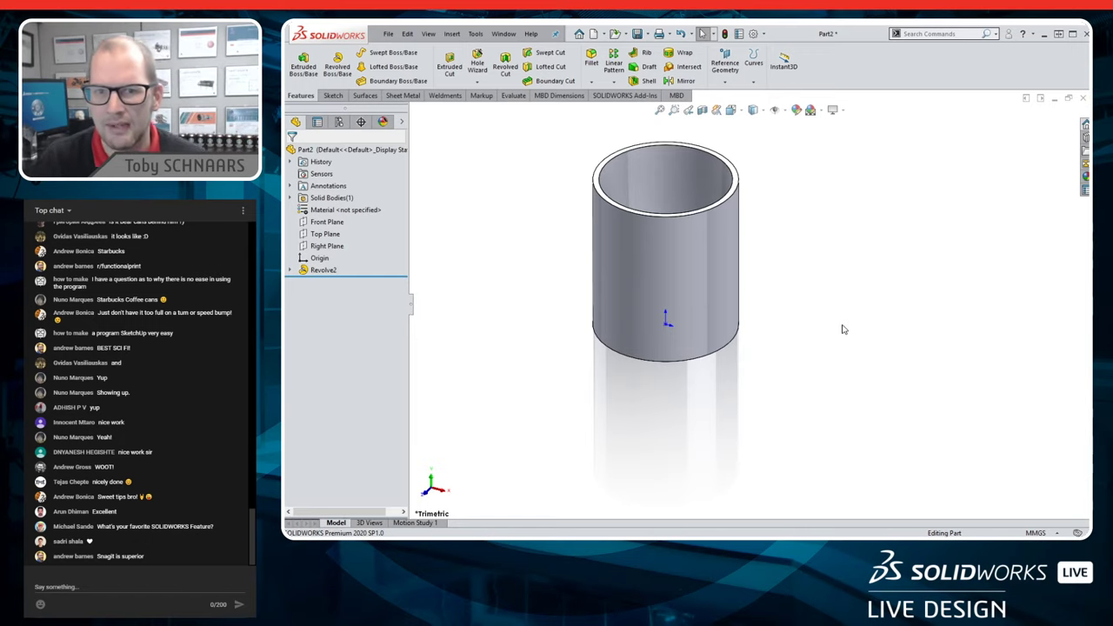
- Start a sketch on the Front Plane and draw a corner rectangle 73 mm high and 39 mm wide beside the mug
left_click(329, 222)
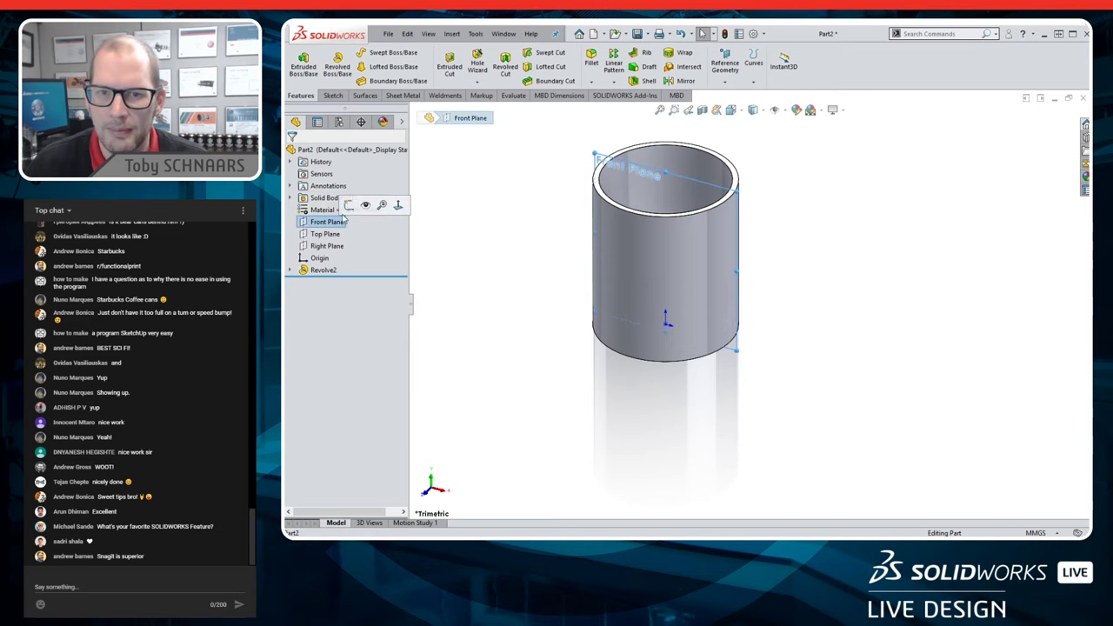
left_click(352, 200)
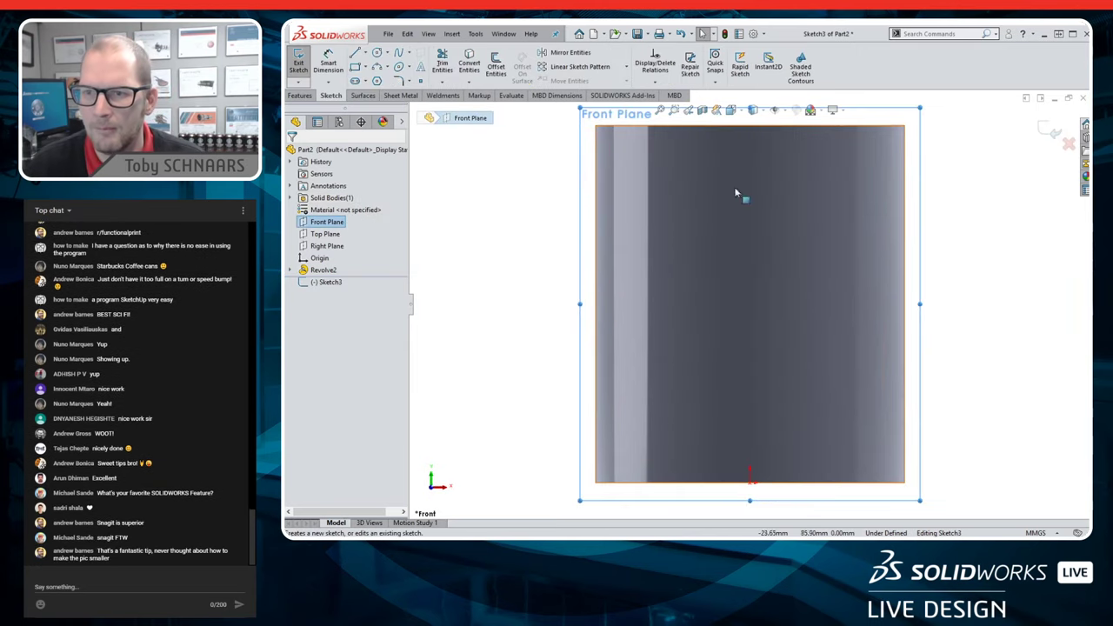
key("s")
left_click(960, 258)
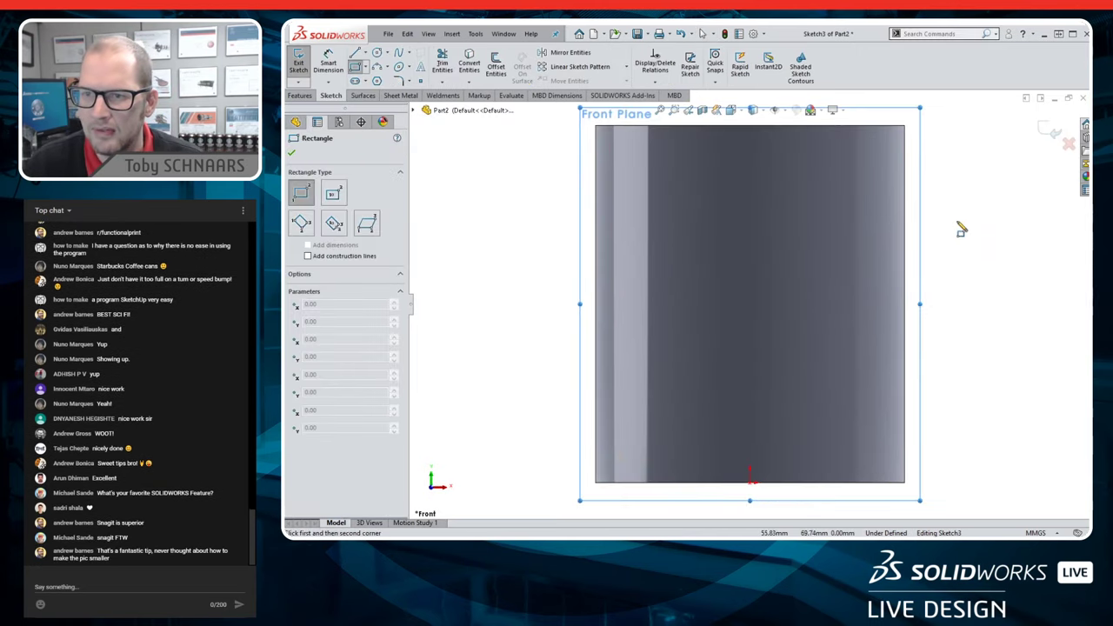
left_click(937, 197)
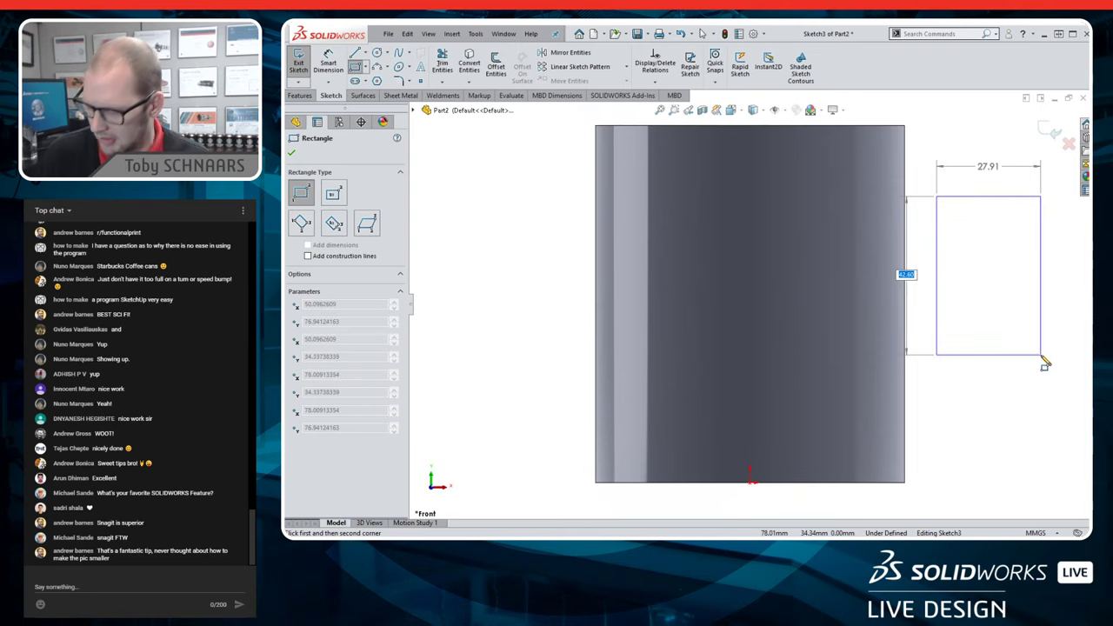
type("73")
key("Tab")
type("39")
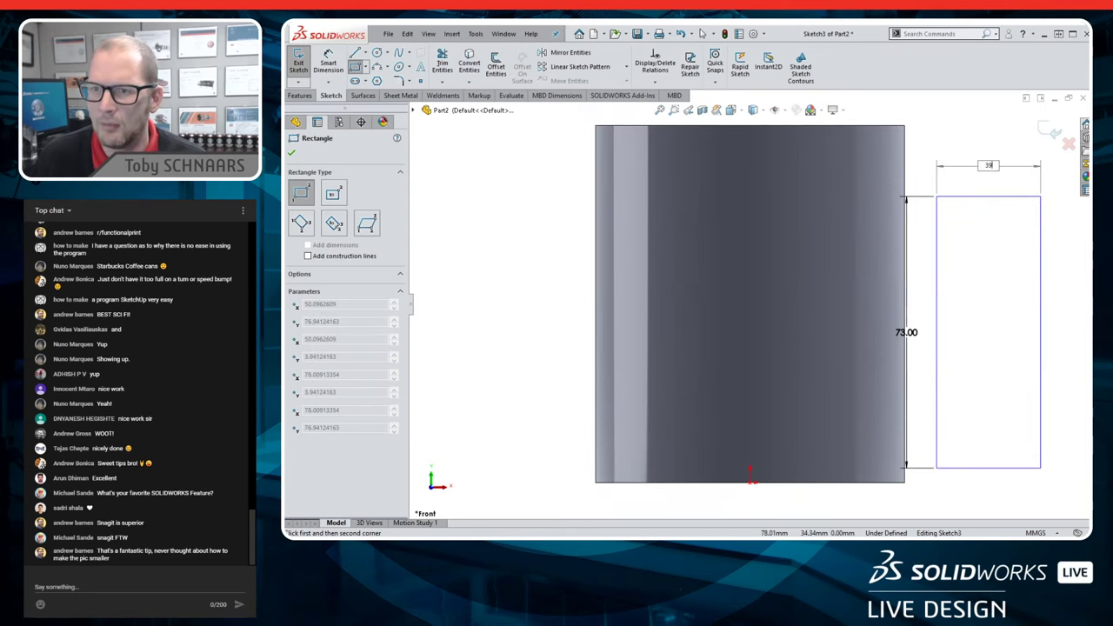
key("Return")
key("Escape")
- Draw a horizontal centerline between the midpoints of the rectangle's two vertical sides
key("f")
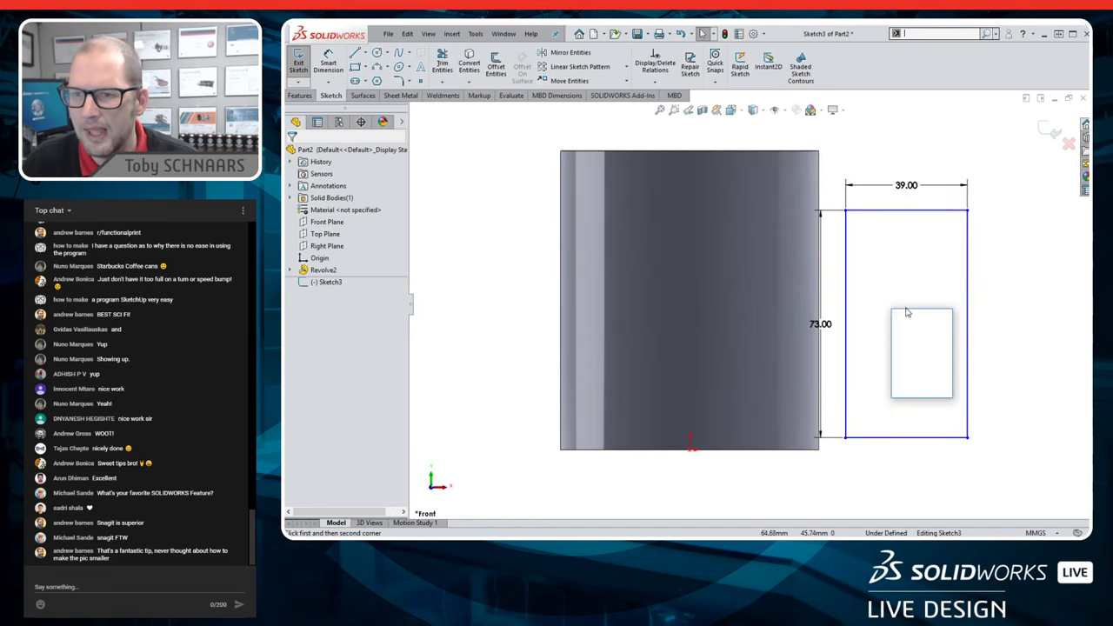
left_click(942, 324)
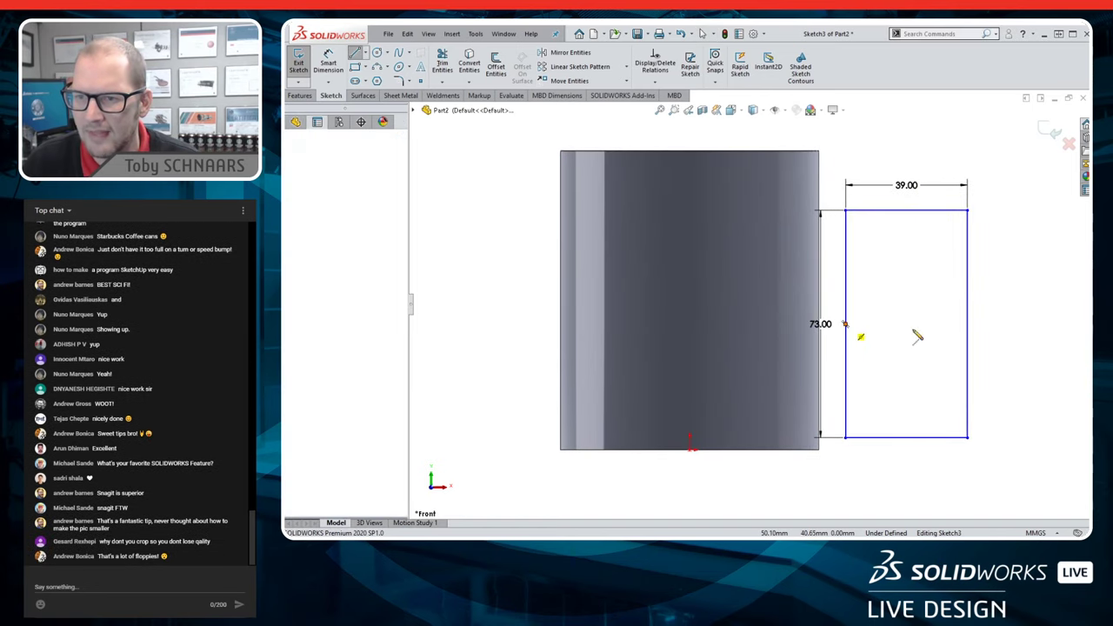
left_click(845, 324)
left_click(967, 324)
key("Escape")
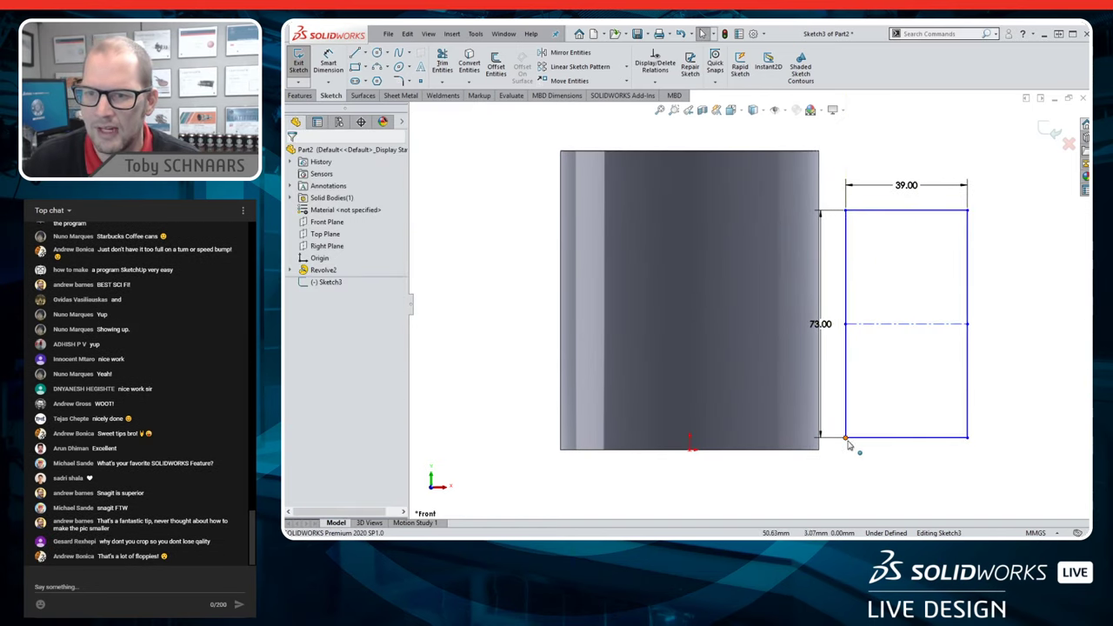
- Move the 73 mm dimension over the mug body and try relating the rectangle's inner side to the mug's silhouette edge
left_click(846, 395)
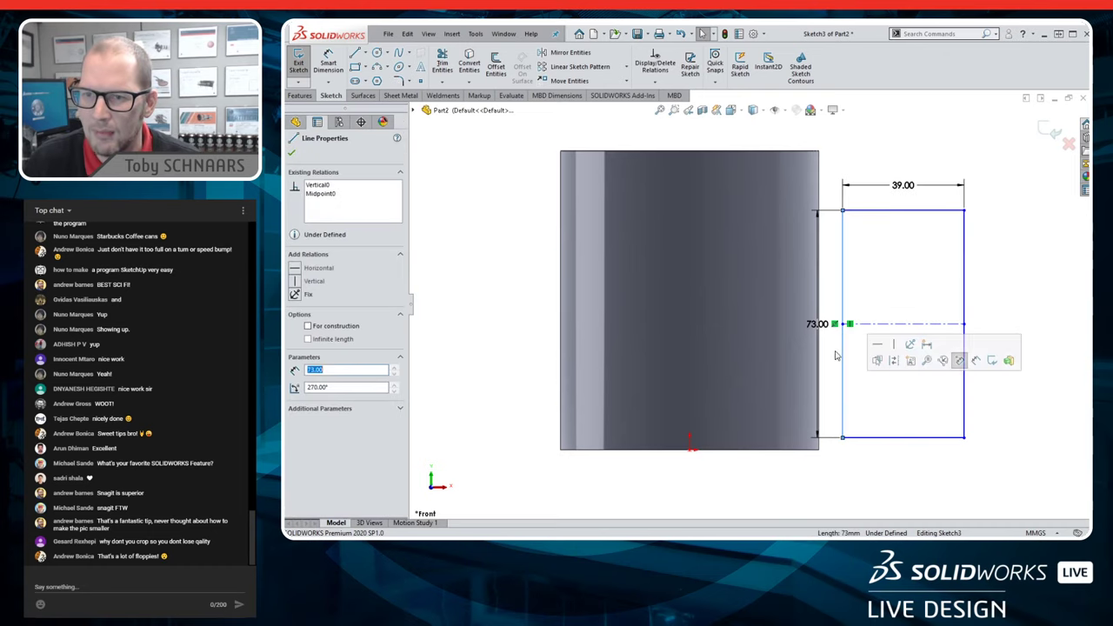
key("d")
left_click(770, 348)
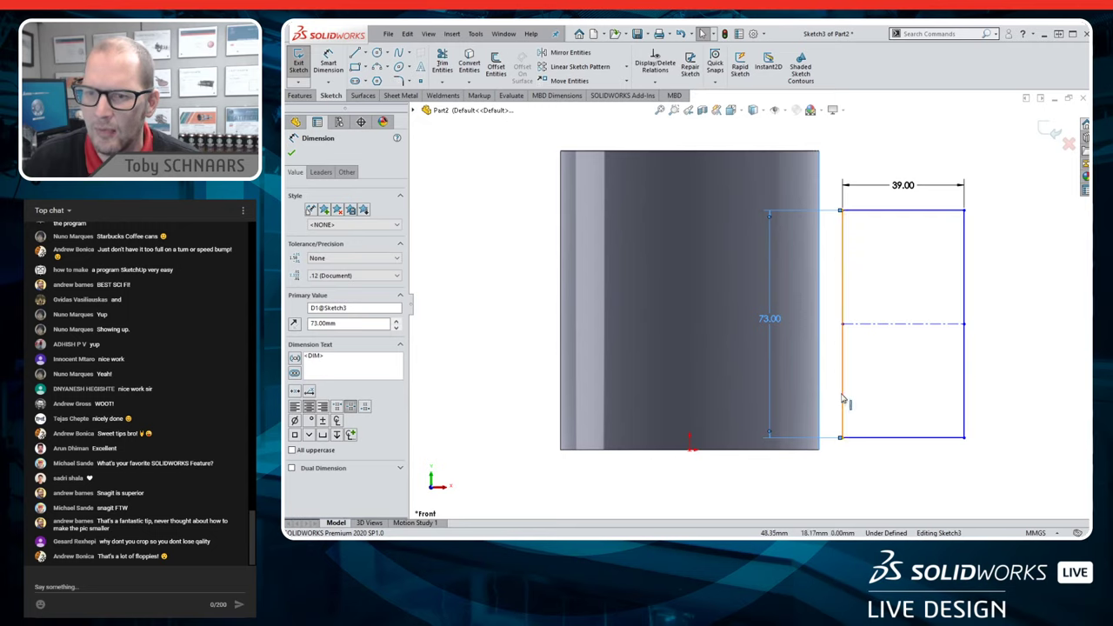
left_click(843, 398, "ctrl")
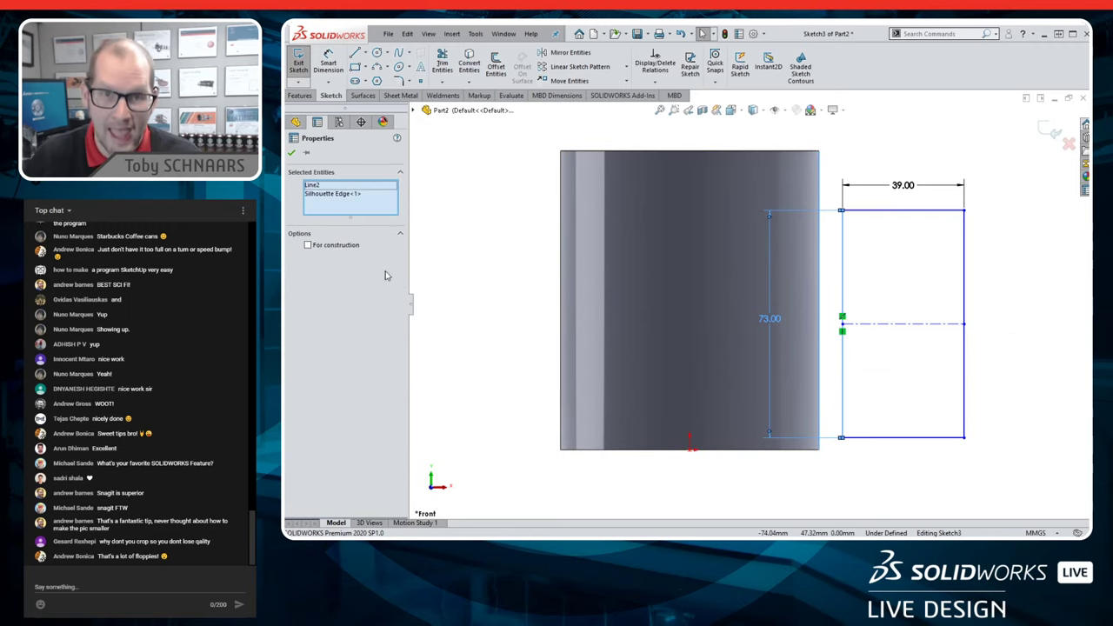
left_click(456, 237)
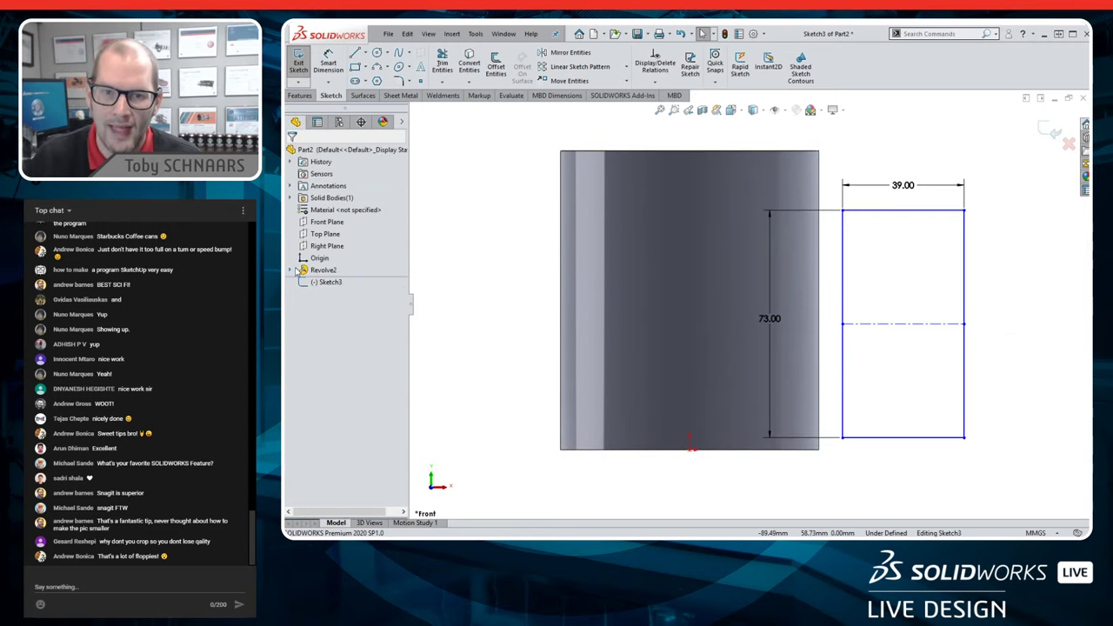
- Show the revolve's Sketch2, make the rectangle's inner vertical side collinear with its outer wall line, and return to the front view
left_click(291, 270)
right_click(324, 282)
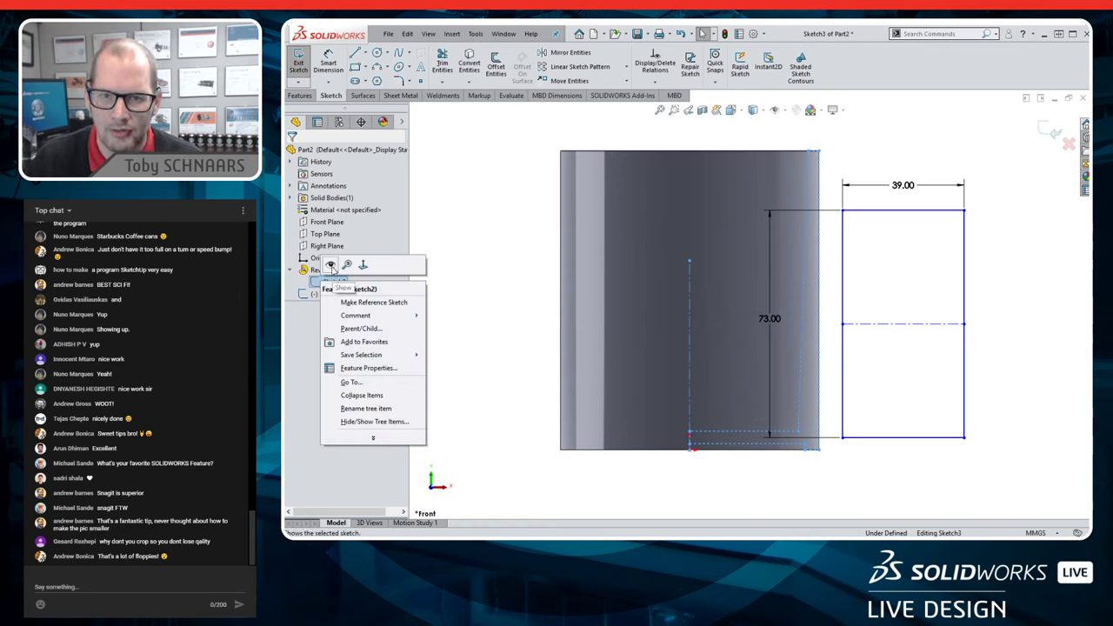
left_click(472, 223)
middle_click_drag(472, 223, 666, 357)
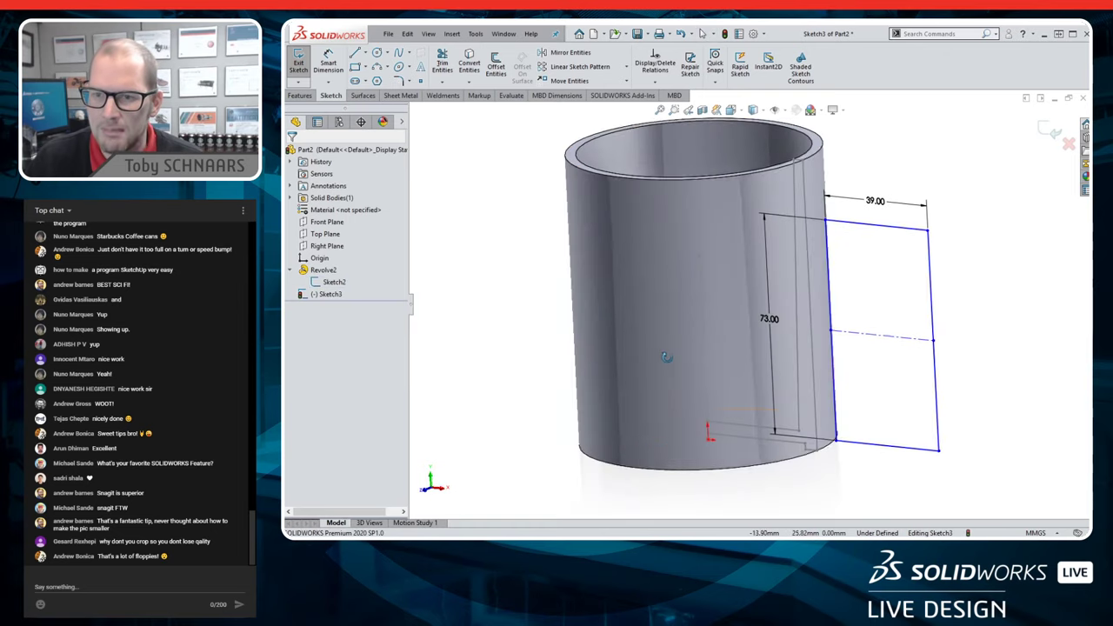
left_click(830, 367)
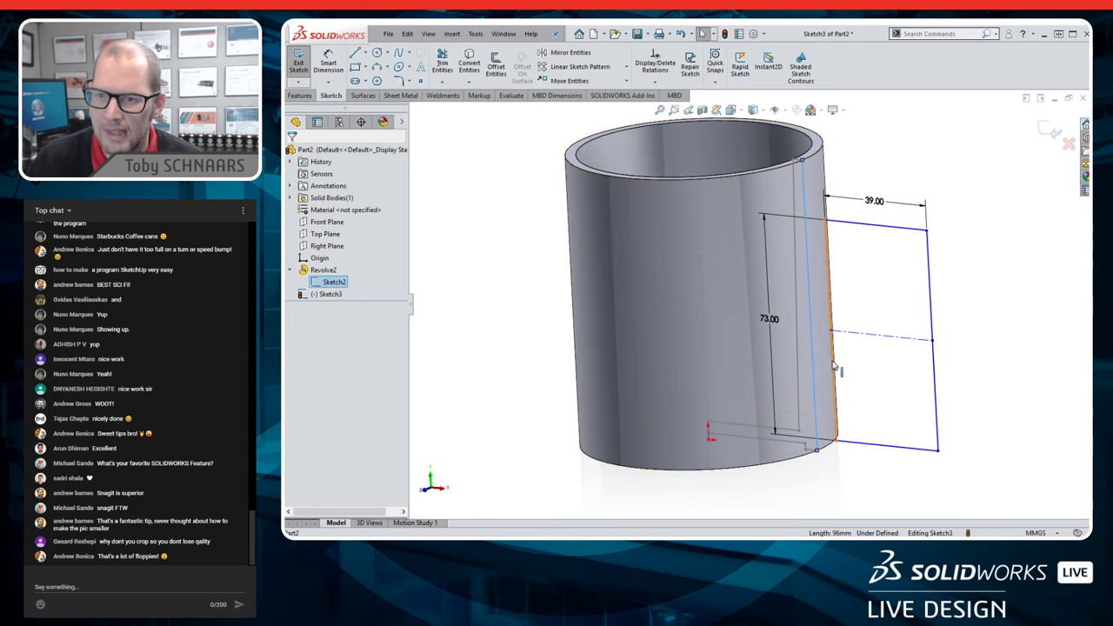
left_click(813, 365, "ctrl")
left_click(947, 328)
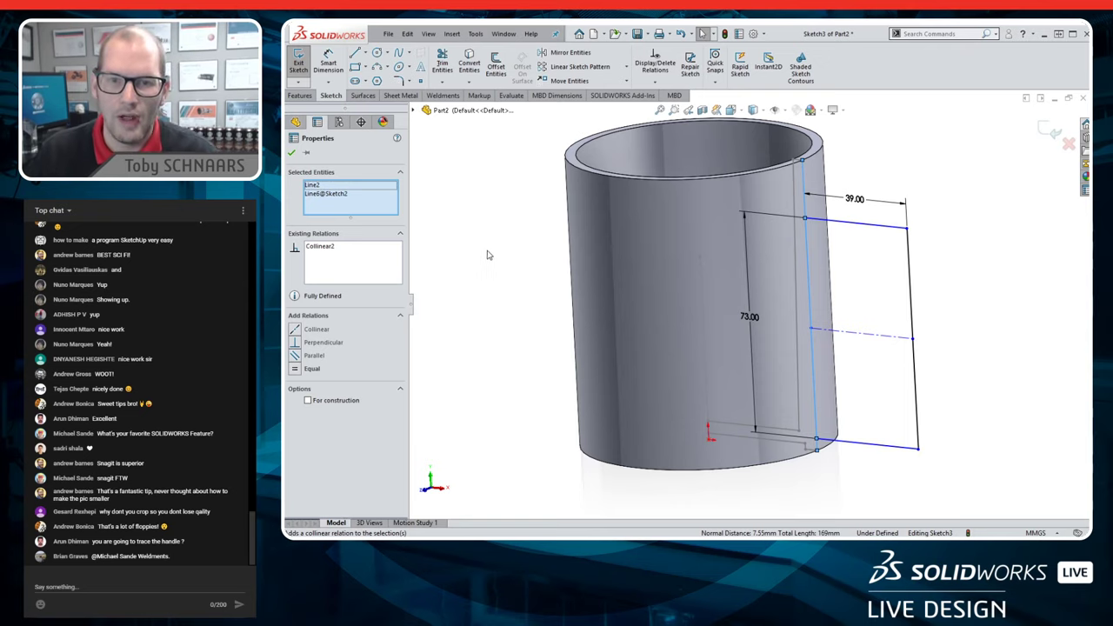
left_click(424, 259)
key("ctrl+1")
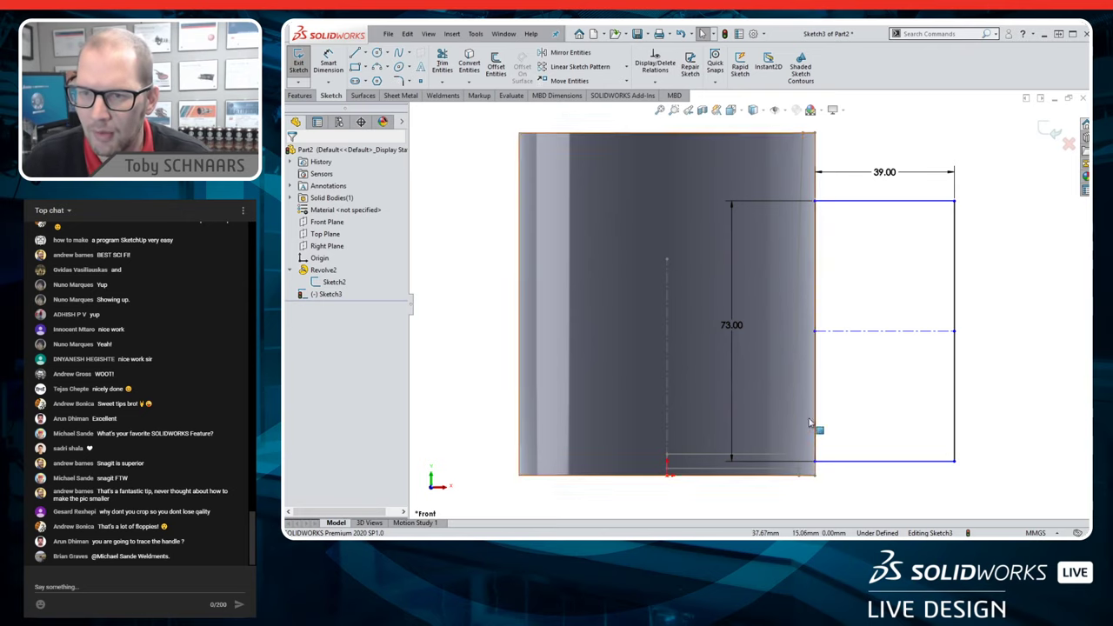
- Dimension the rectangle's bottom edge 13 mm above the base of the mug
key("s")
left_click(901, 435)
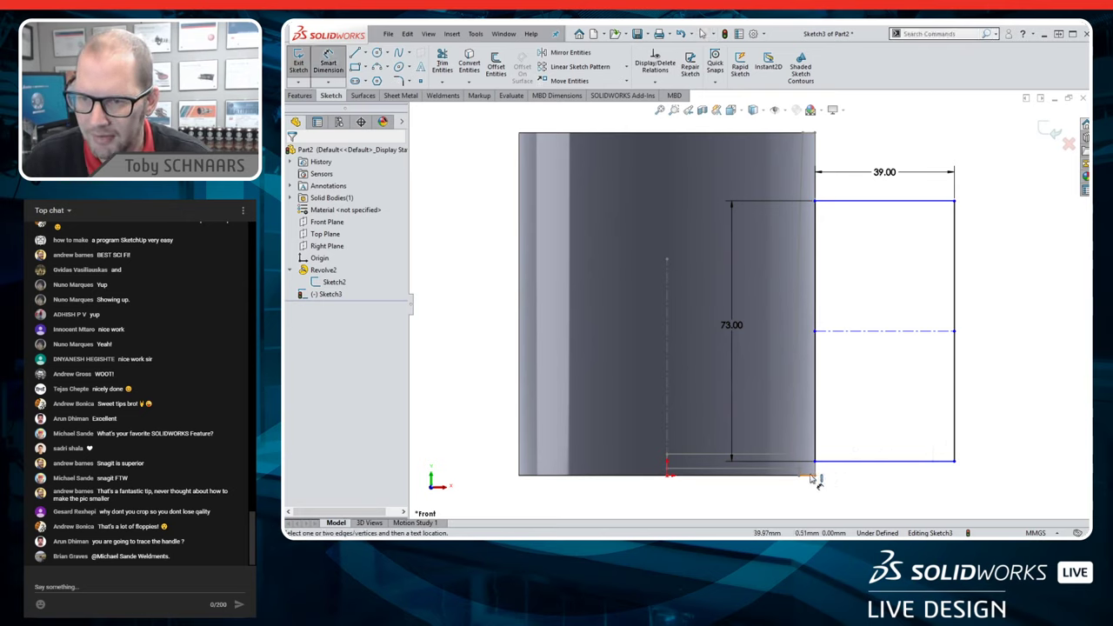
left_click(815, 475)
left_click(842, 461)
left_click(990, 431)
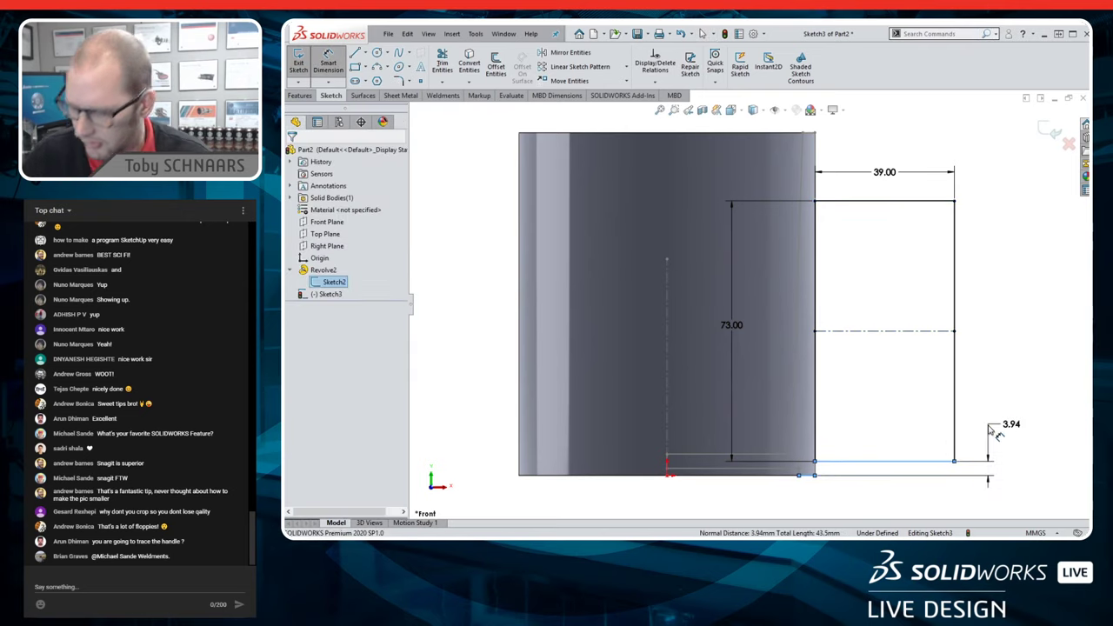
type("13")
key("Return")
key("Escape")
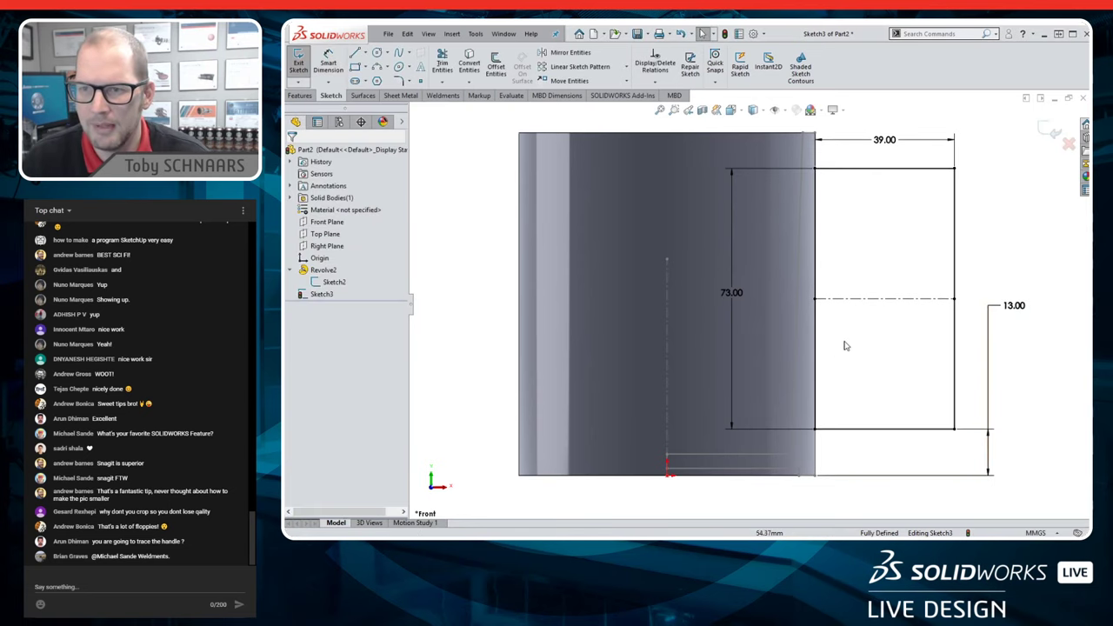
- Move the 73 mm dimension to the outer side of the rectangle, fit the view and exit the sketch
left_click_drag(731, 293, 1040, 330)
left_click(937, 448)
key("f")
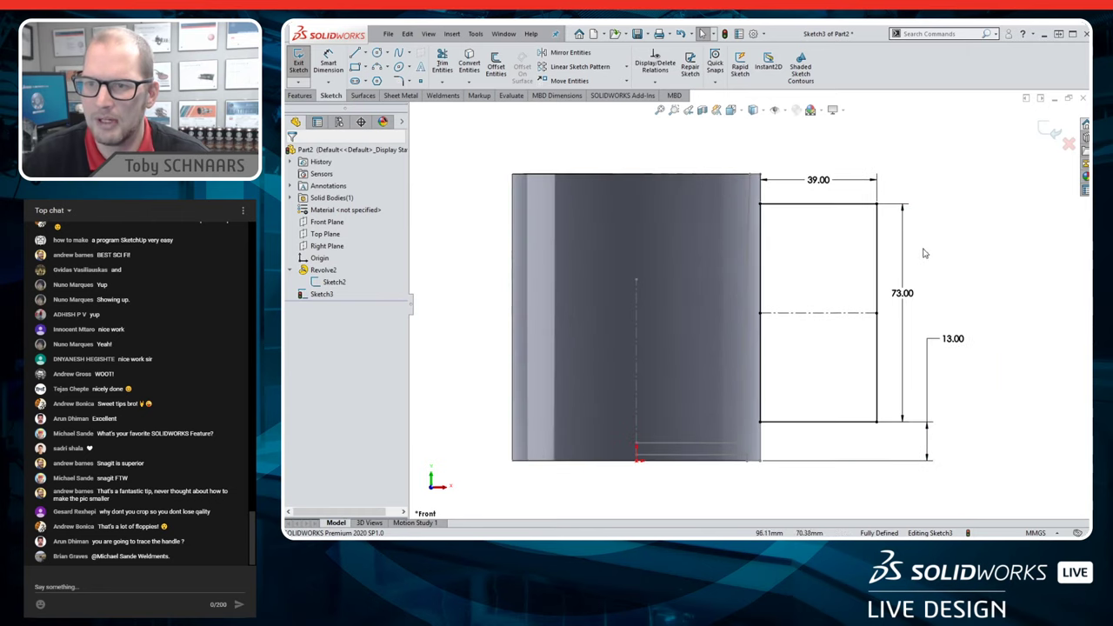
left_click(1048, 130)
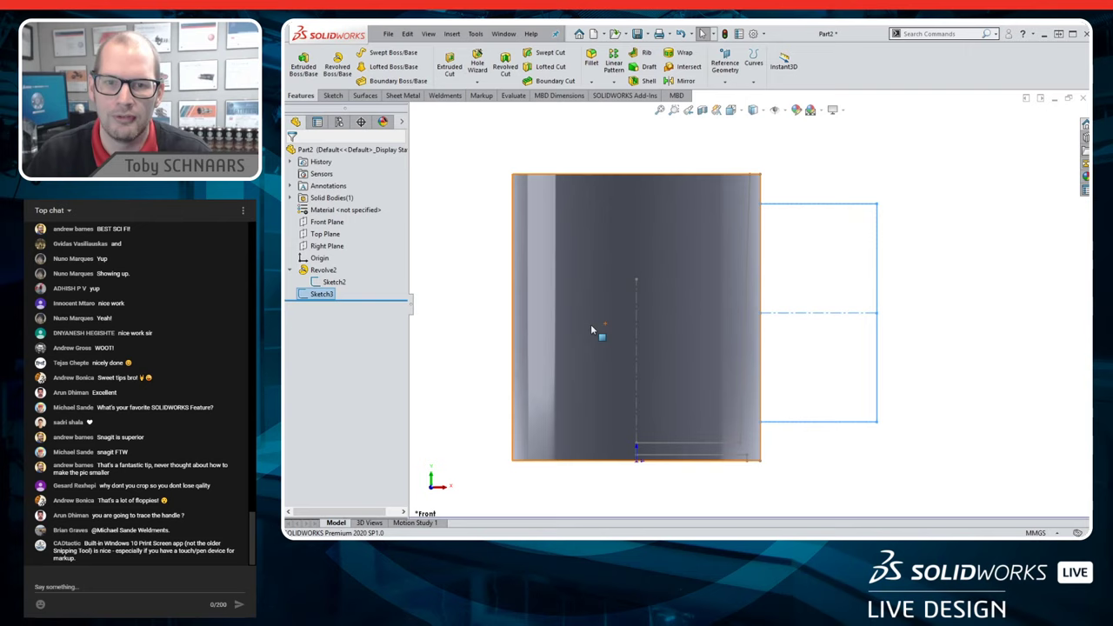
- Rename the Revolve2 feature as MAIN MUG
left_click(320, 270)
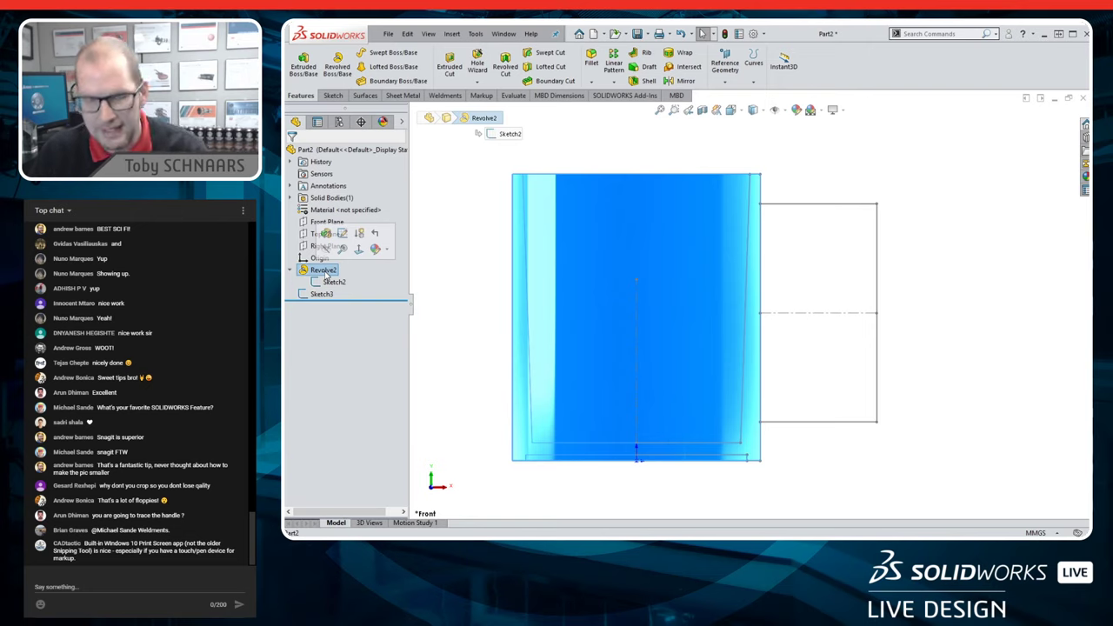
left_click(323, 271)
type("MAI")
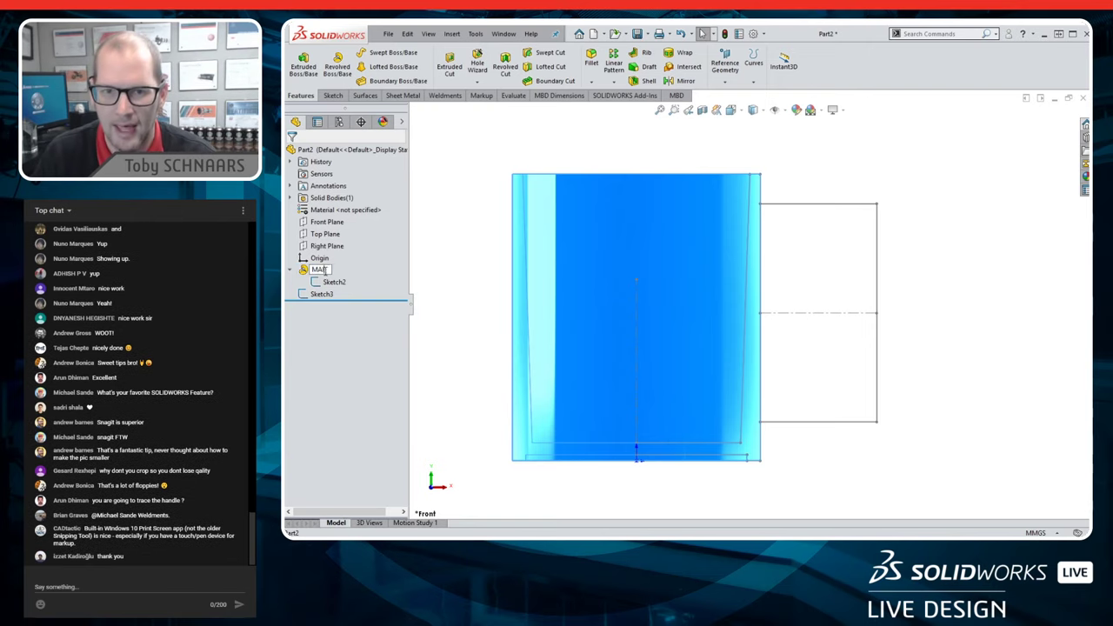
type("N MUG")
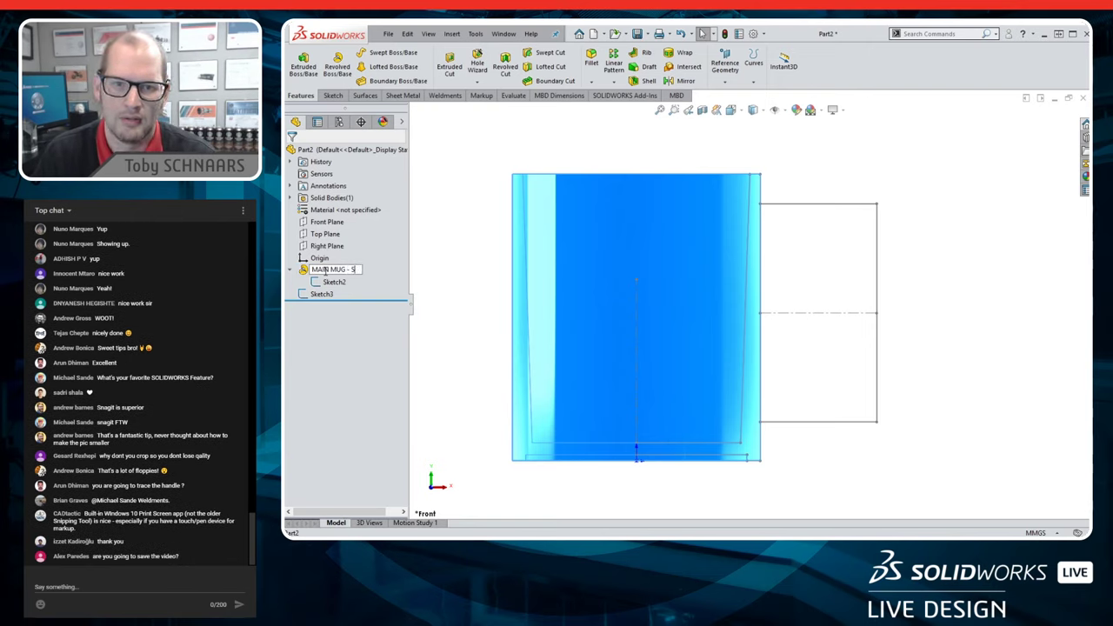
key("Return")
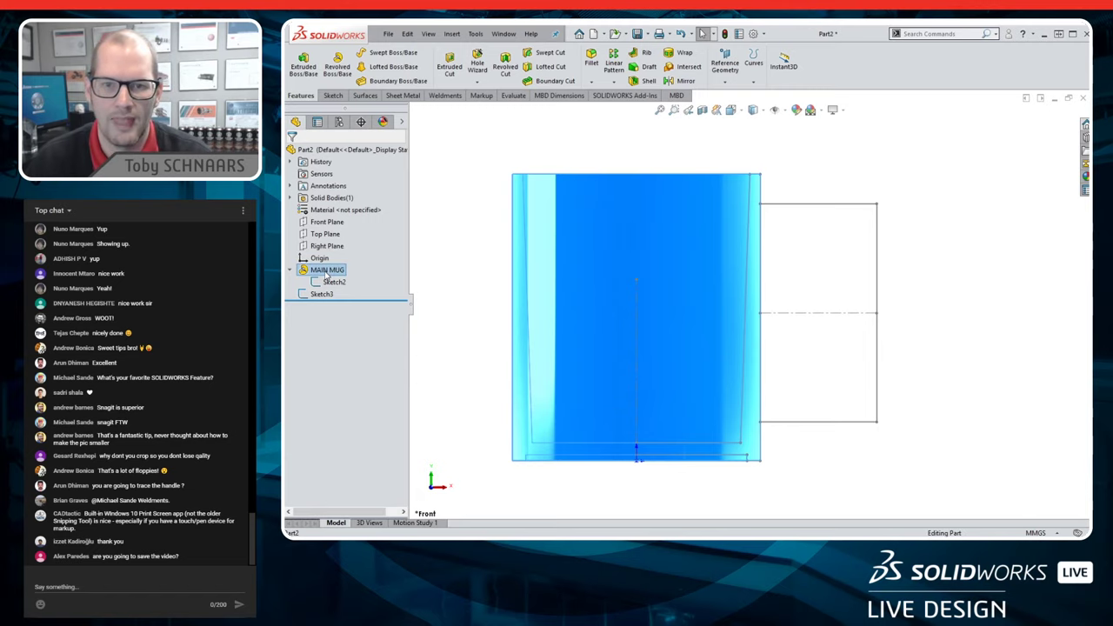
- Rename Sketch2 under the revolve as MAIN MUG Sketch
left_click(335, 281)
left_click(337, 283)
type("MA")
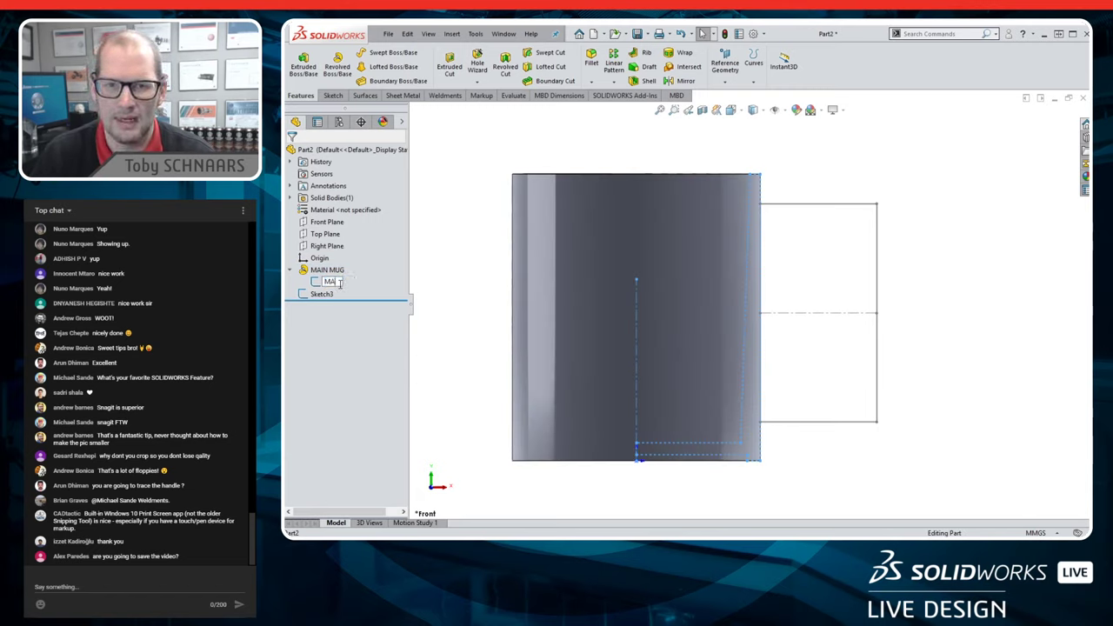
type("IN MUG Sketch")
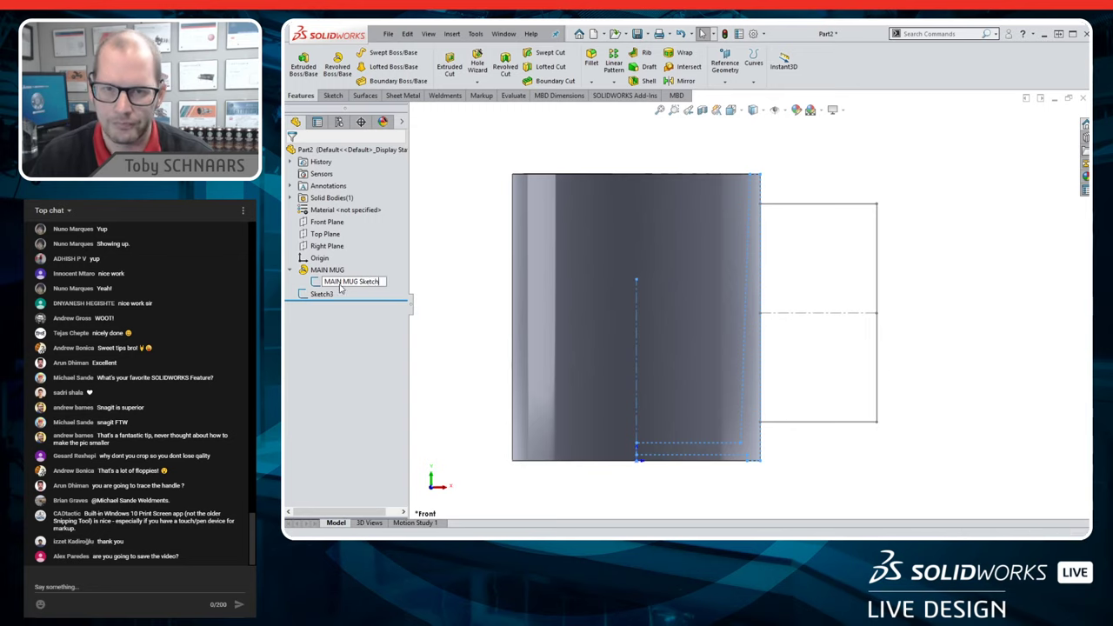
key("Return")
- Rename Sketch3 as LAYOUT for HANDLE image and hide MAIN MUG Sketch
left_click(306, 296)
left_click(307, 297)
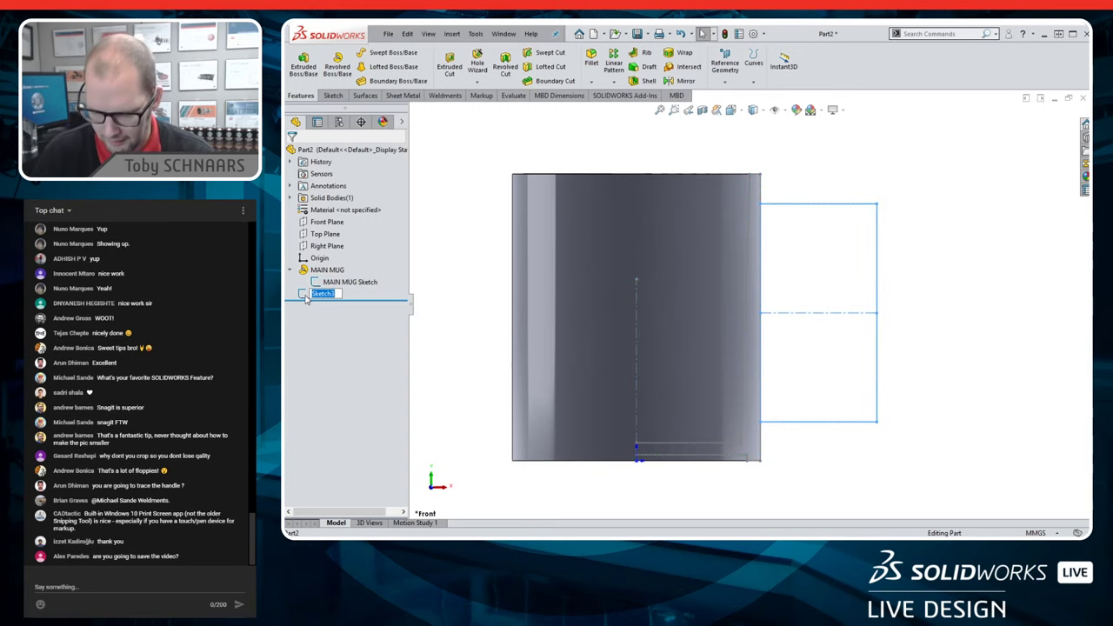
type("LAYOUT for HANDLE")
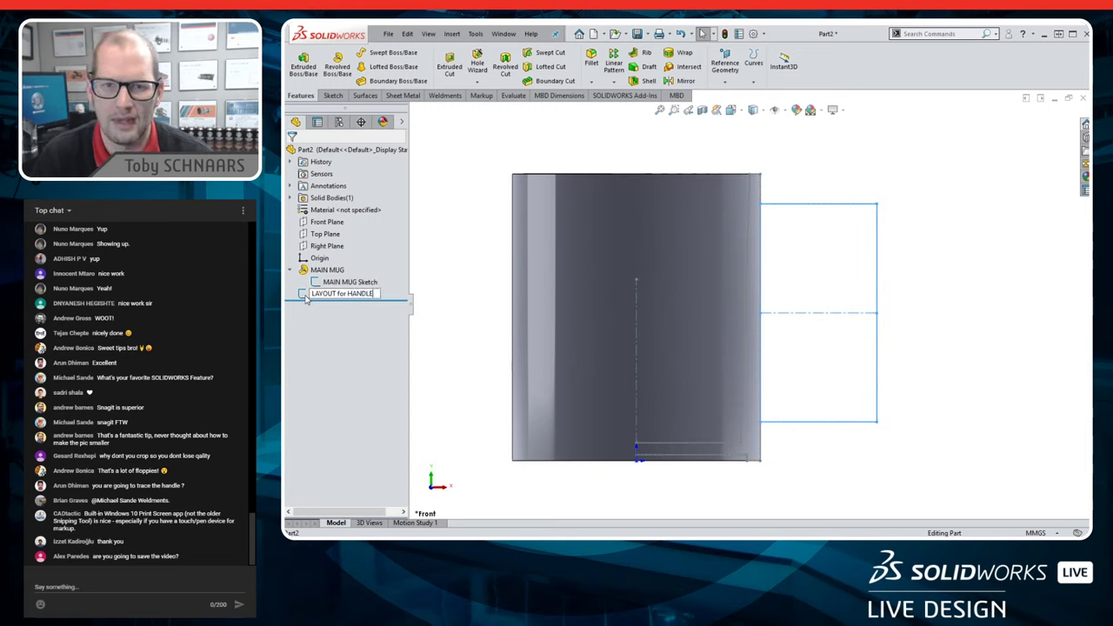
type(" image")
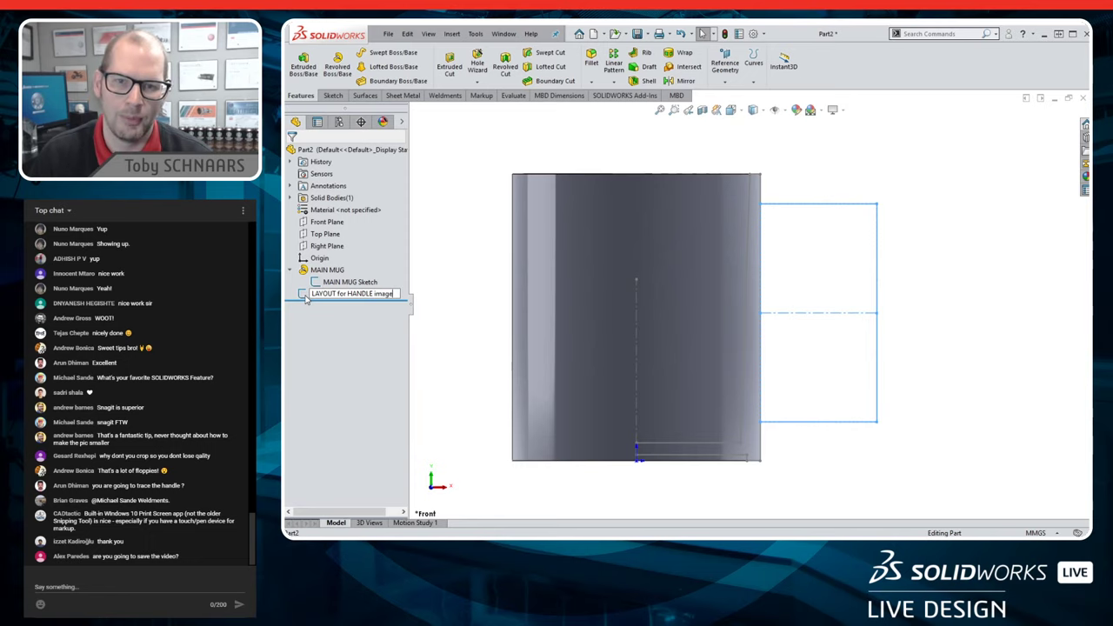
key("Return")
left_click(348, 282)
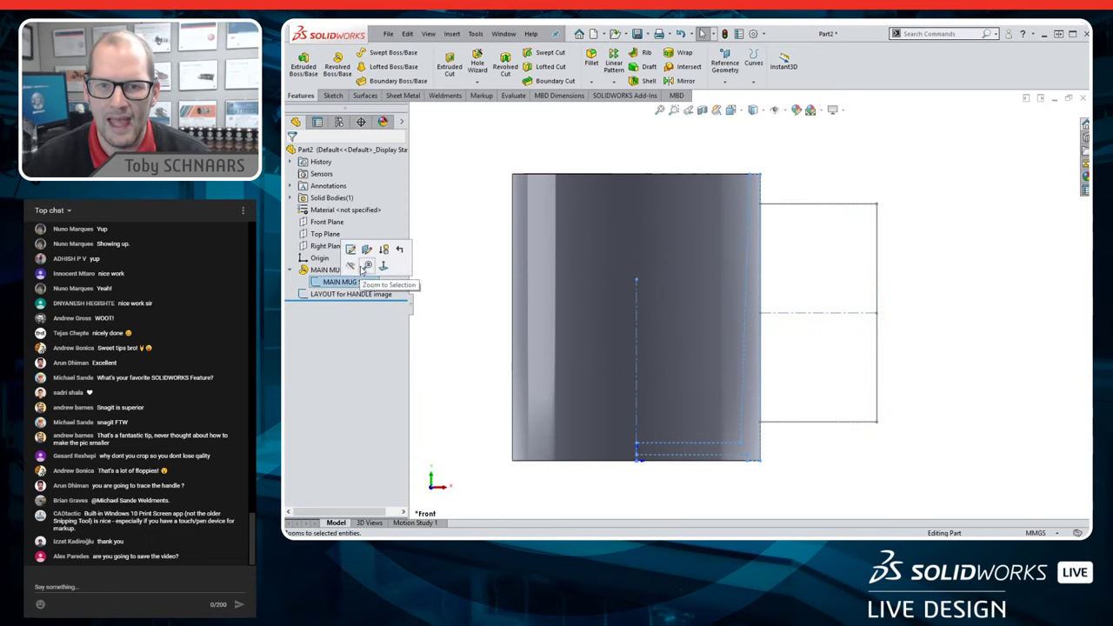
left_click(351, 268)
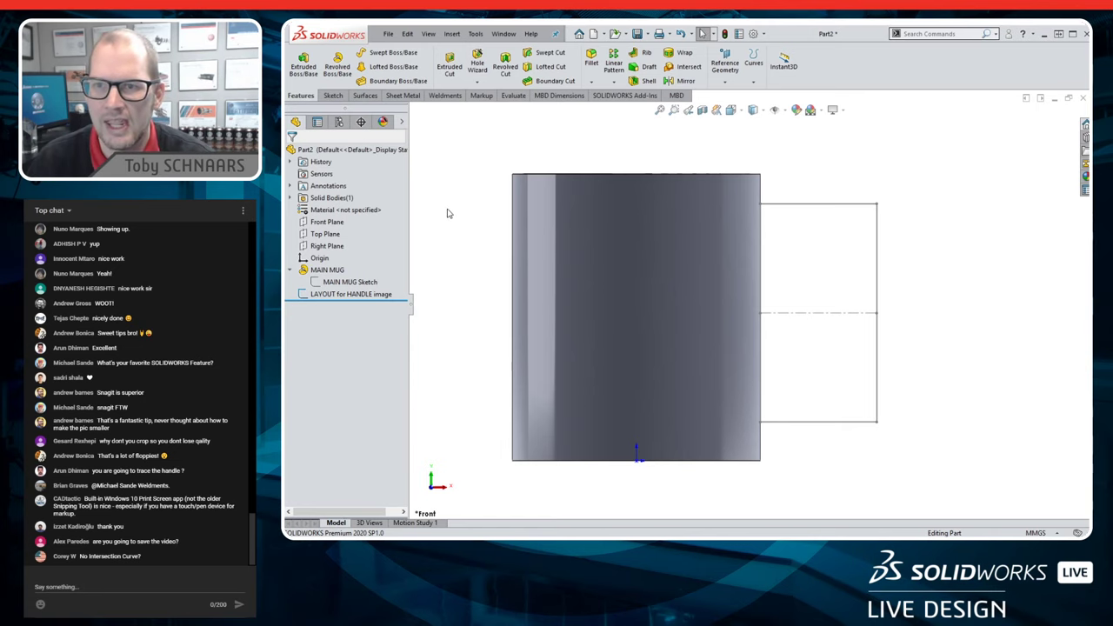
- Save the part as LIVE DESIGN - Coffee Mug in the current folder
key("ctrl+s")
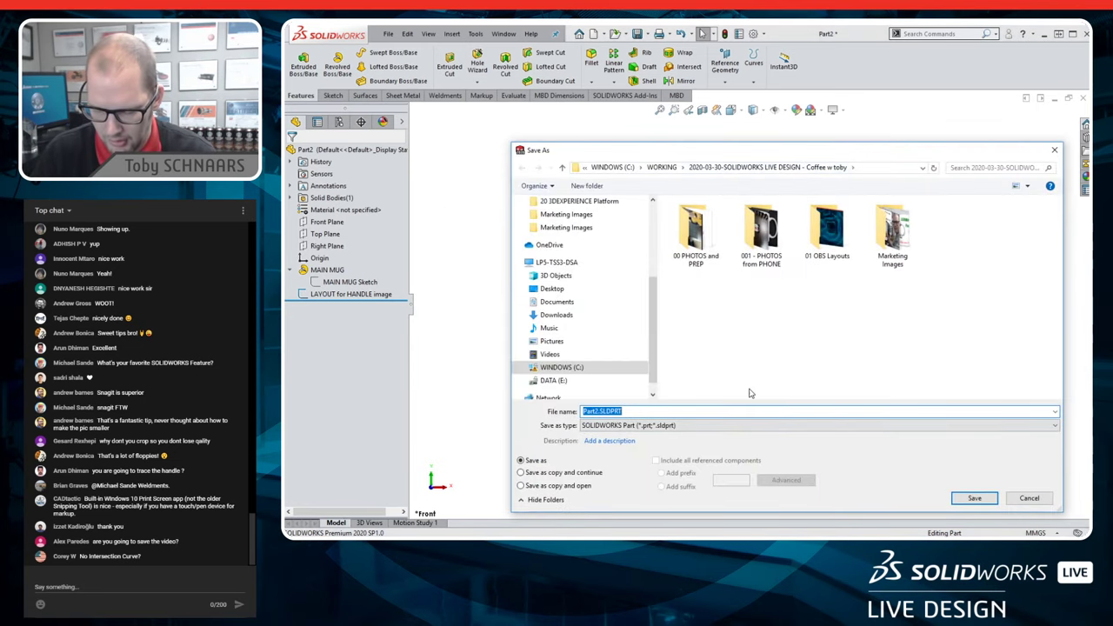
type("LIVE DESIGN - Co")
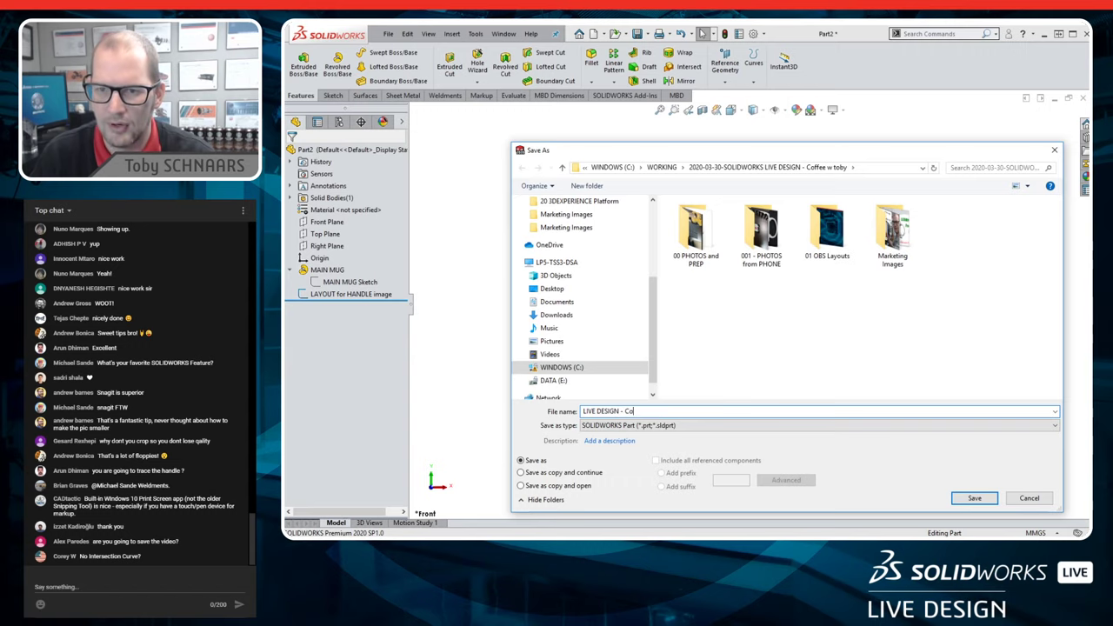
type("ffee Mug")
key("Return")
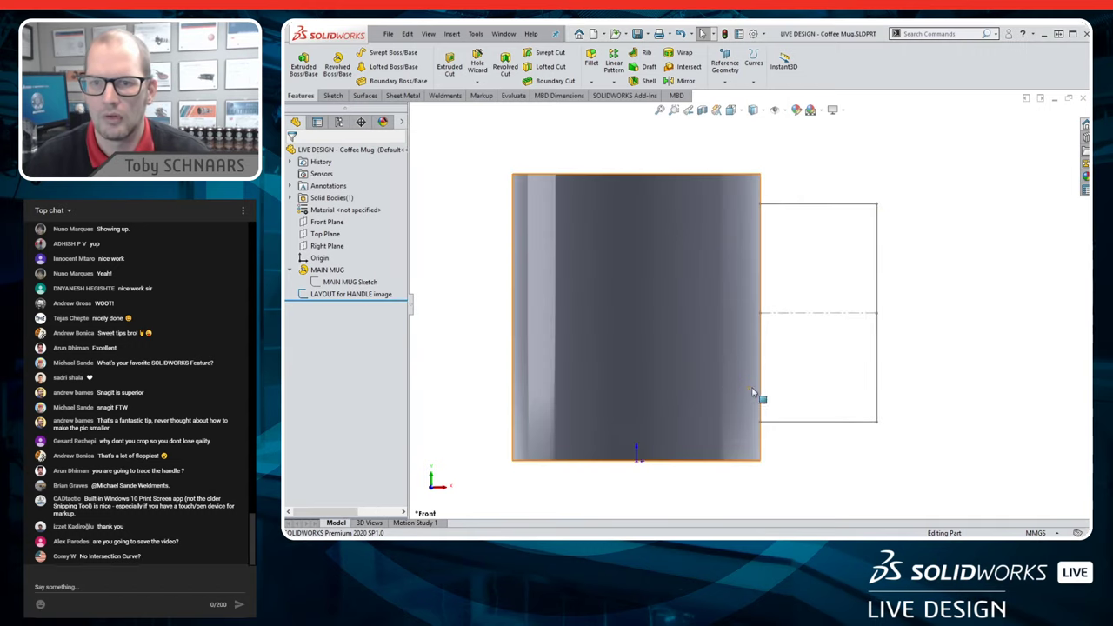
- Show the mug in isometric view and assign it the Ceramic Porcelain material
key("ctrl+7")
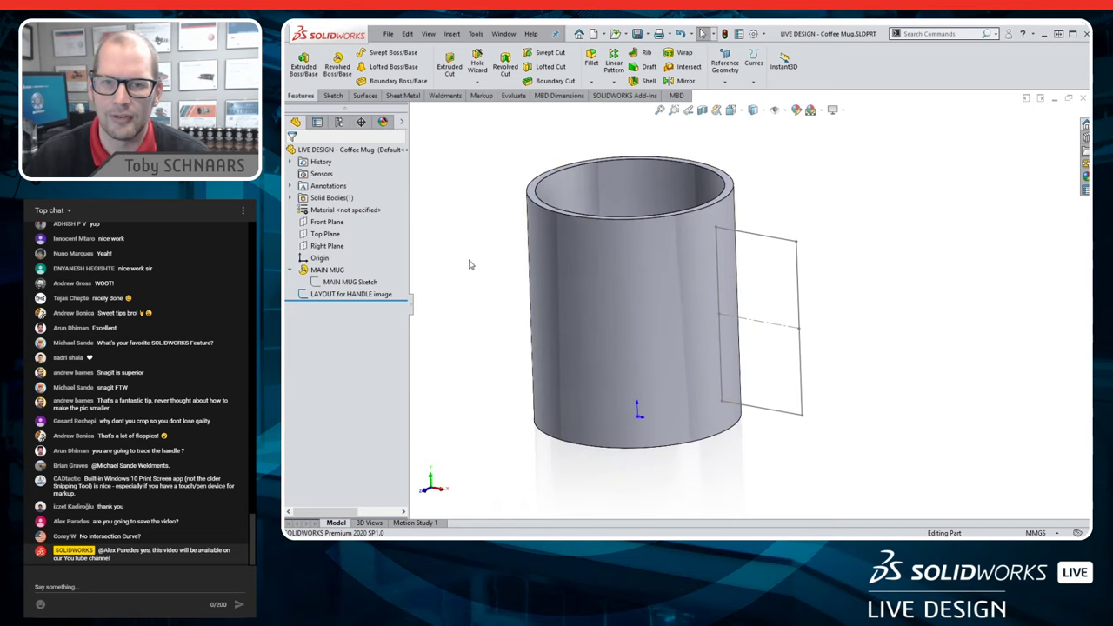
right_click(338, 213)
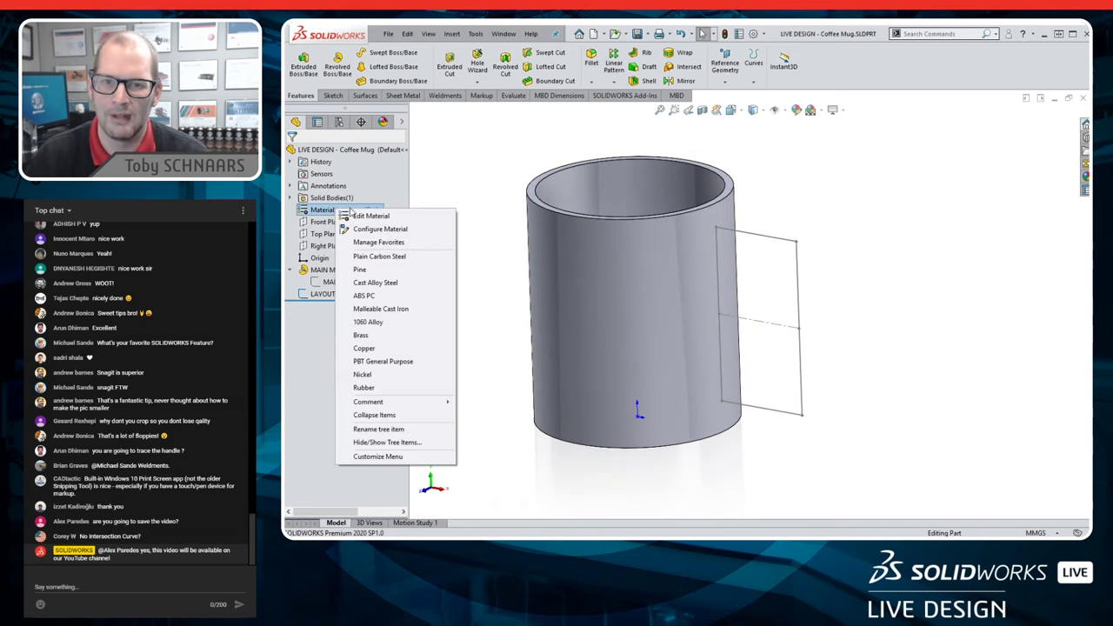
left_click(416, 216)
left_click(517, 144)
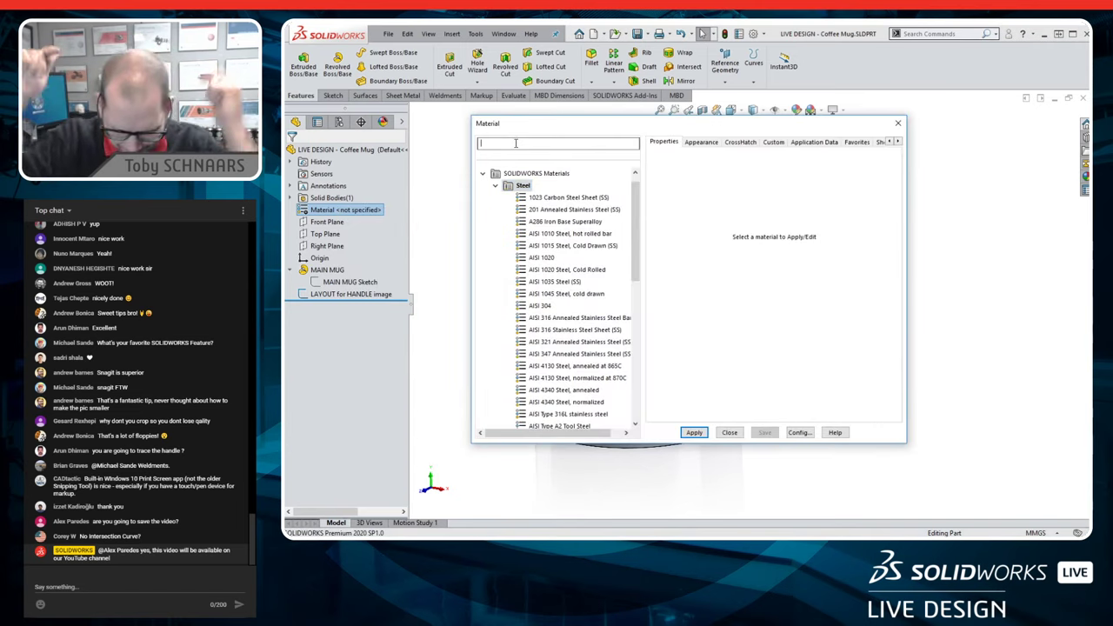
type("cer")
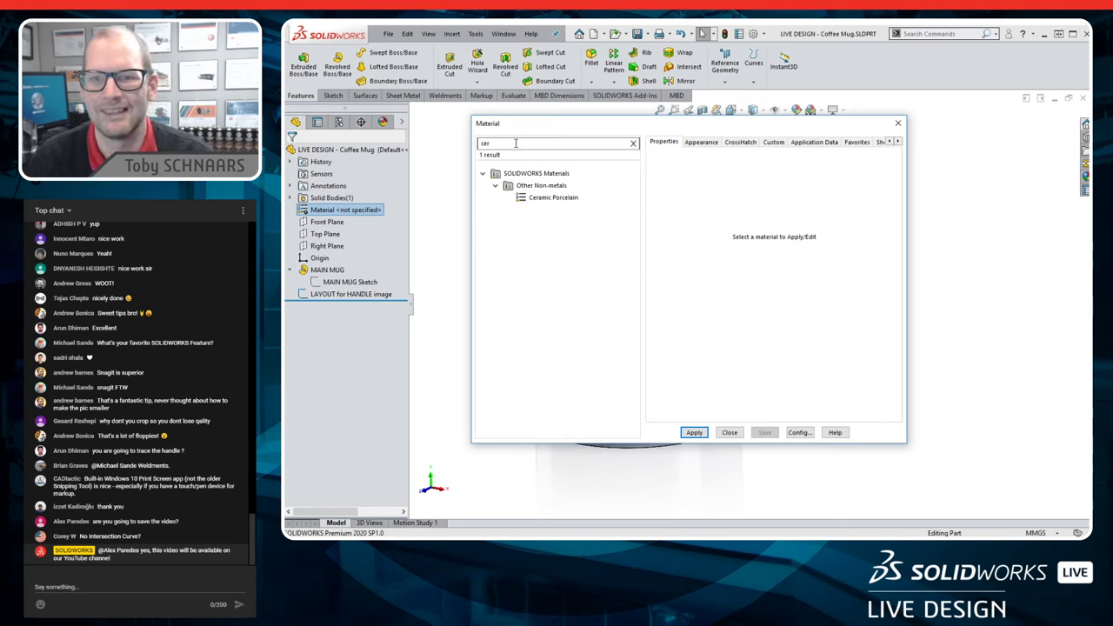
left_click(565, 197)
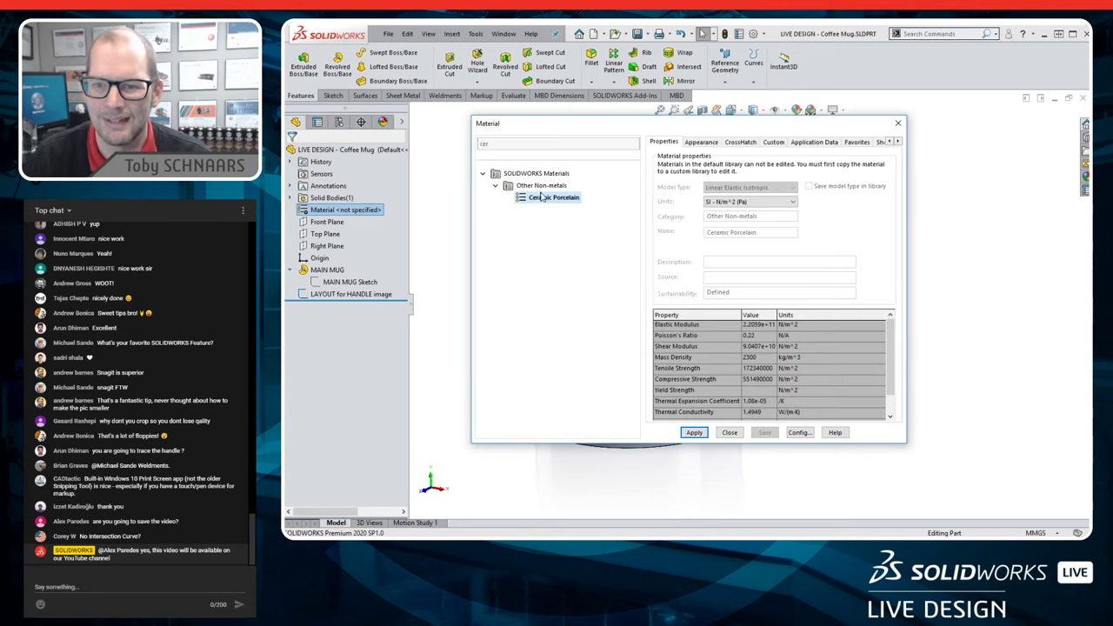
left_click(693, 434)
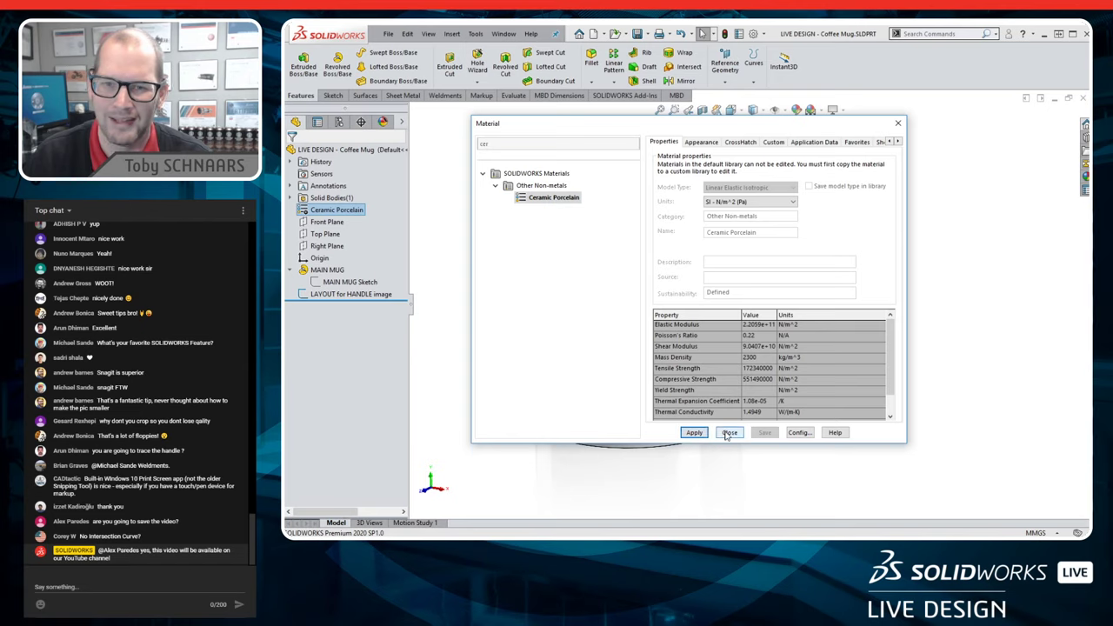
left_click(728, 433)
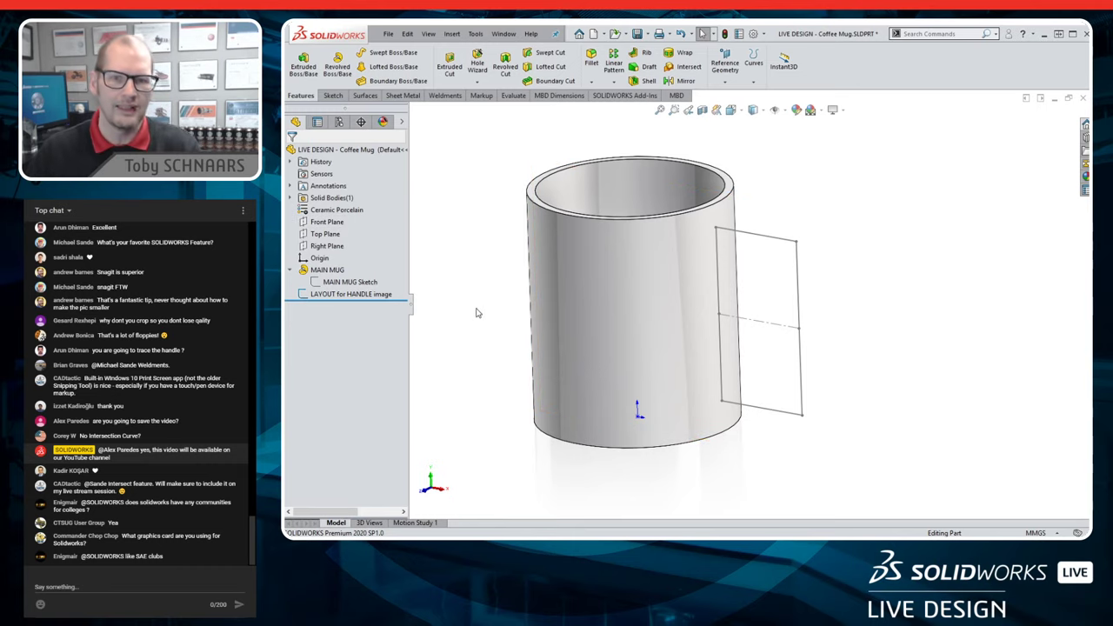
- Try to recolor the LAYOUT for HANDLE image sketch light orange
right_click(352, 296)
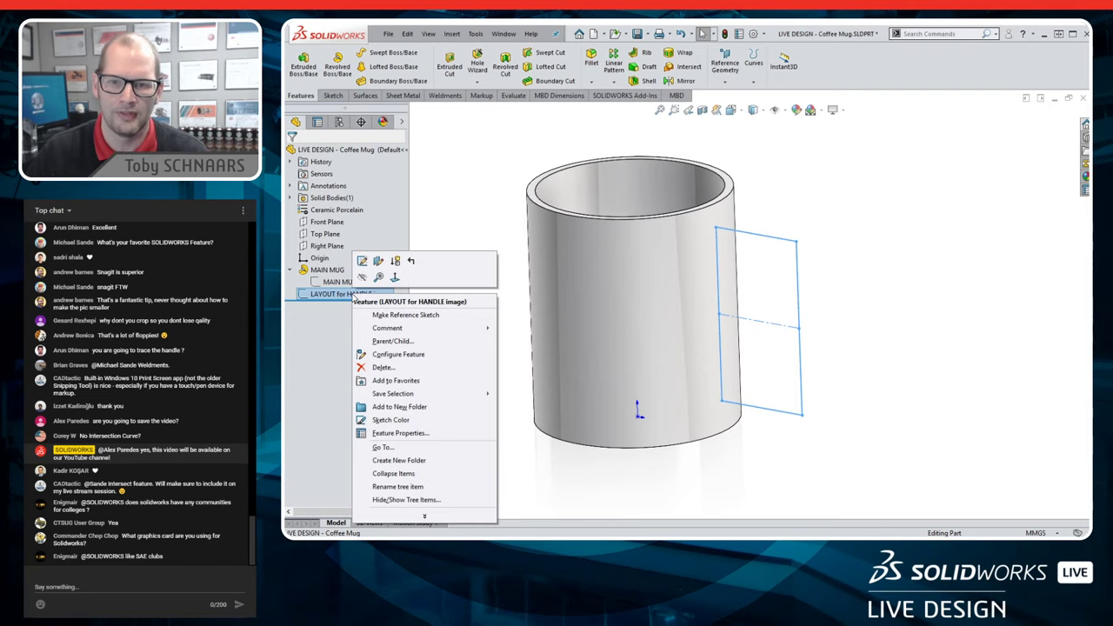
left_click(390, 420)
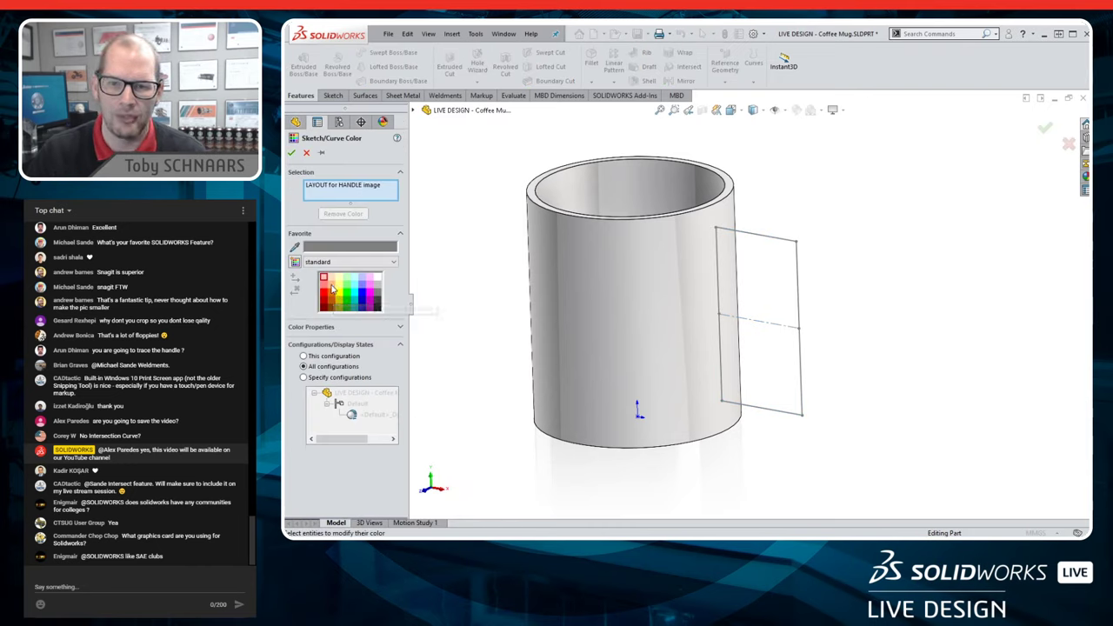
left_click(331, 289)
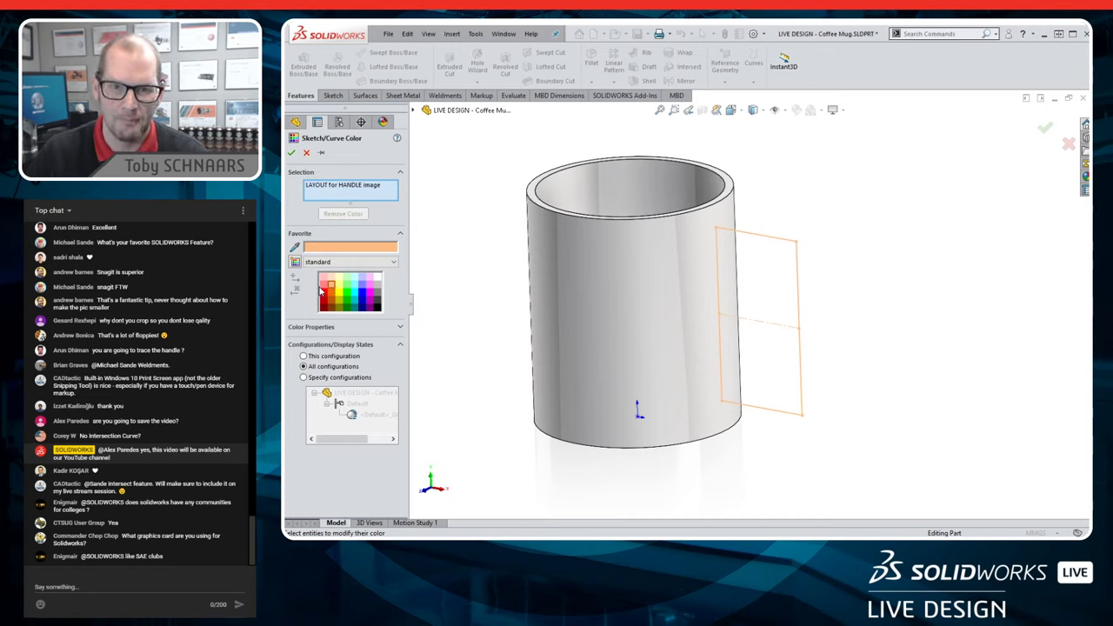
left_click(292, 152)
left_click(476, 270)
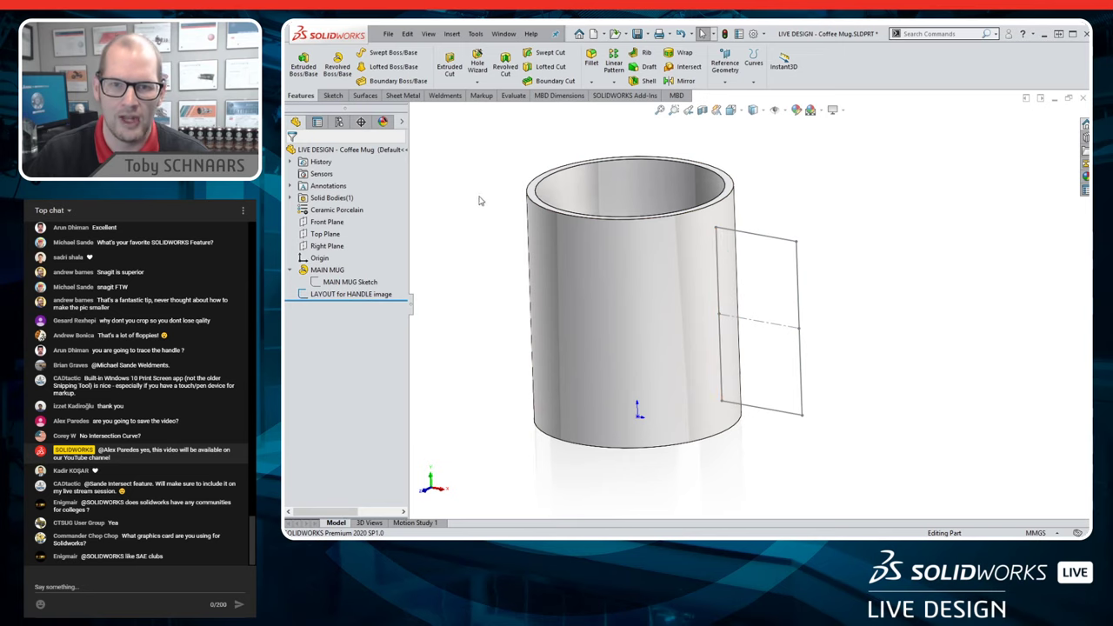
- Start a sketch on the Front Plane and insert MUG HANDLE.JPG from the 001 - PHOTOS from PHONE folder as a sketch picture
left_click(327, 224)
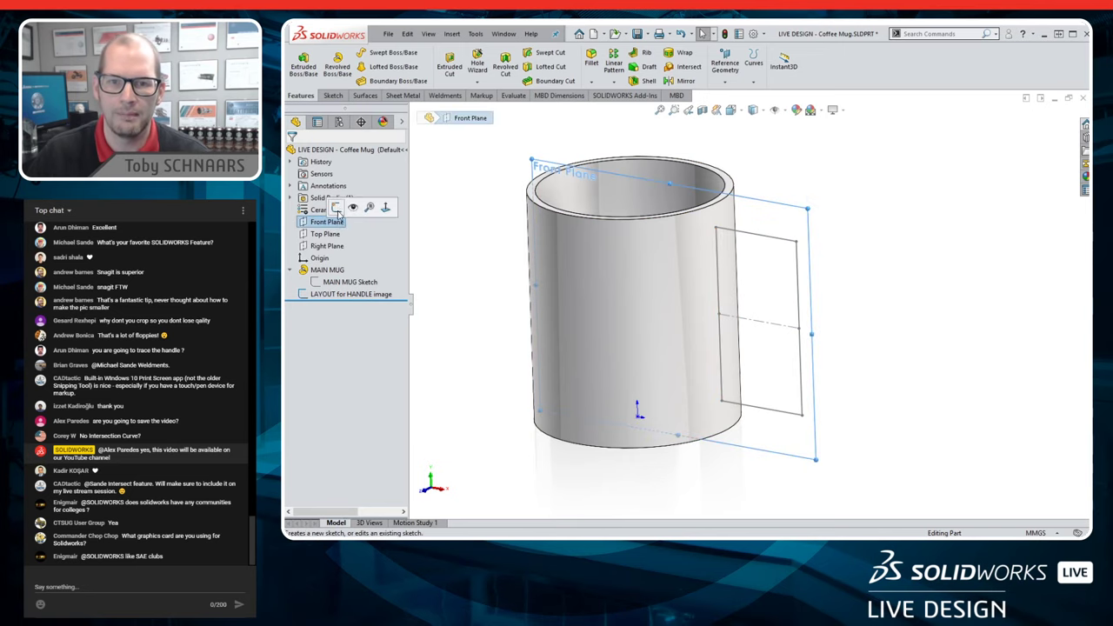
left_click(341, 211)
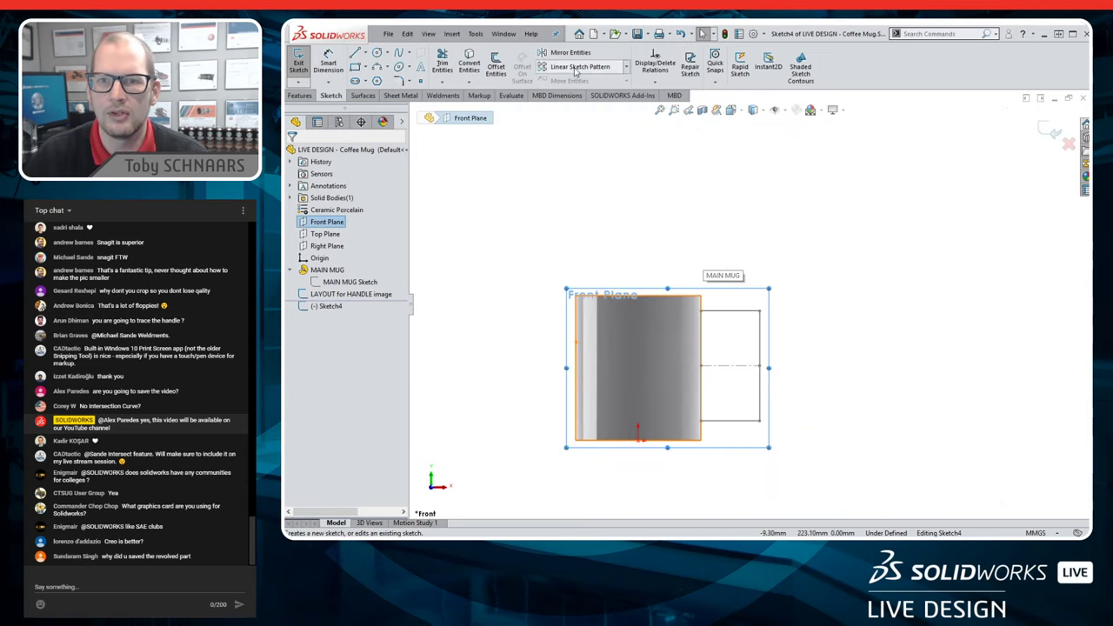
left_click(475, 35)
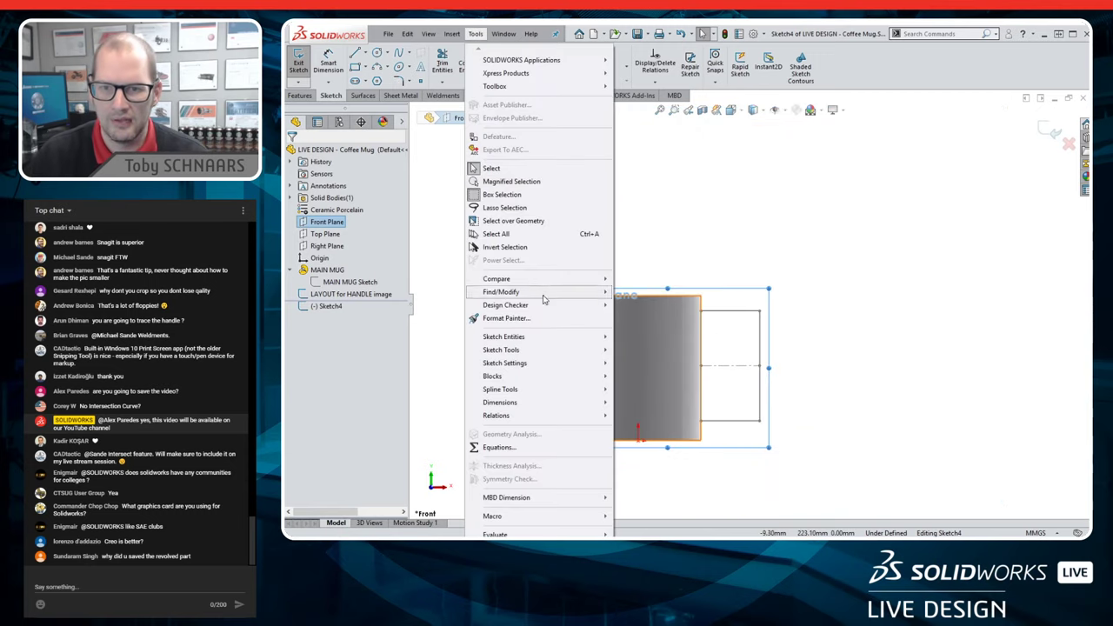
mouse_move(554, 351)
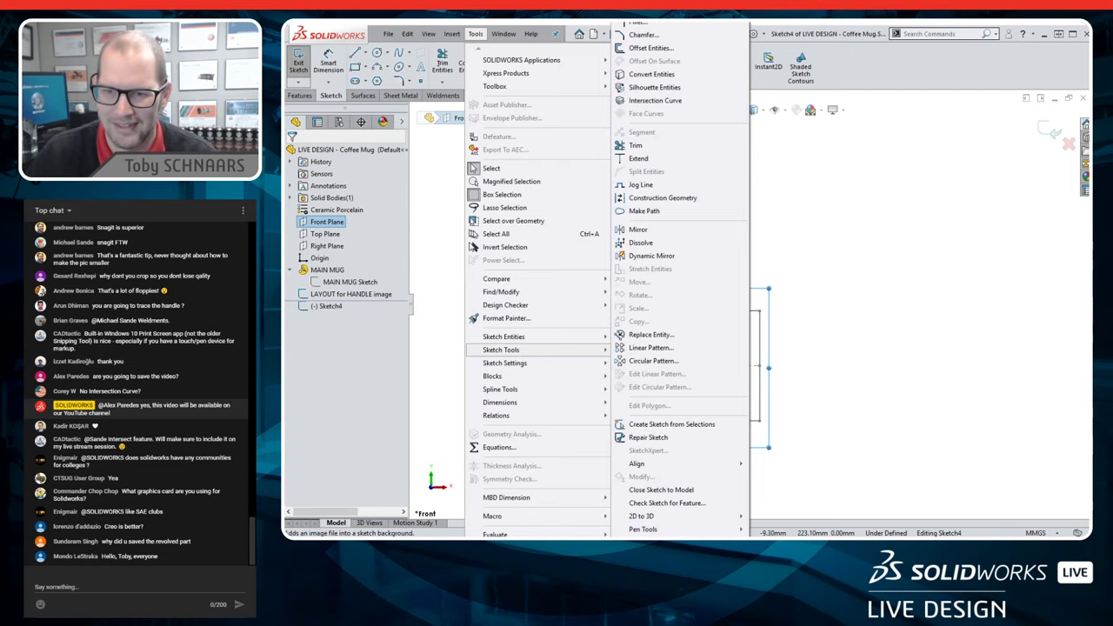
left_click(644, 535)
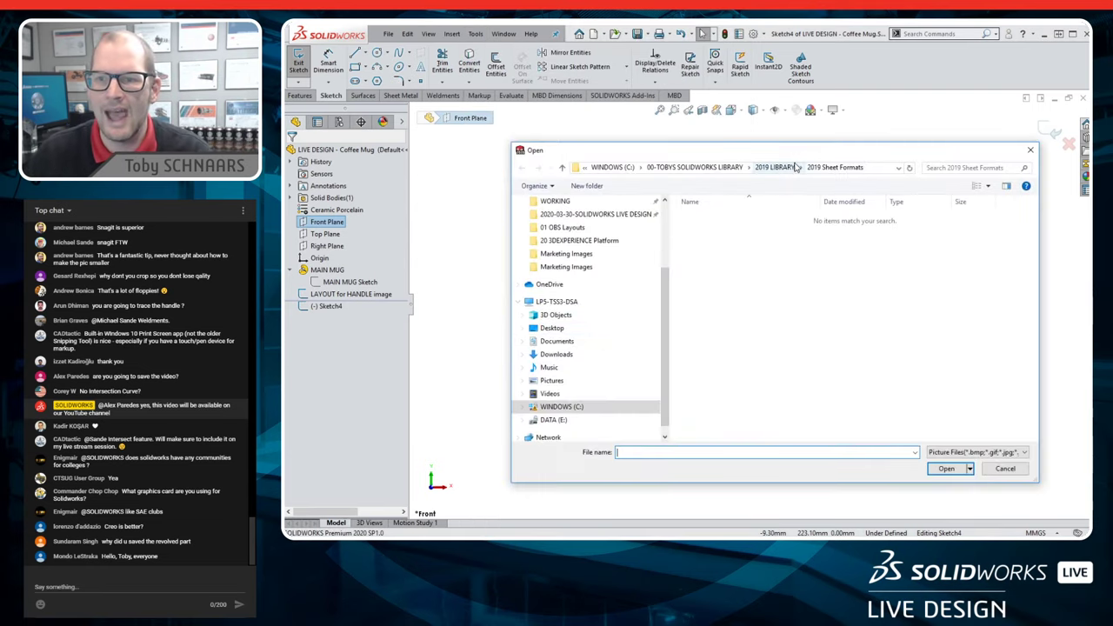
left_click(626, 215)
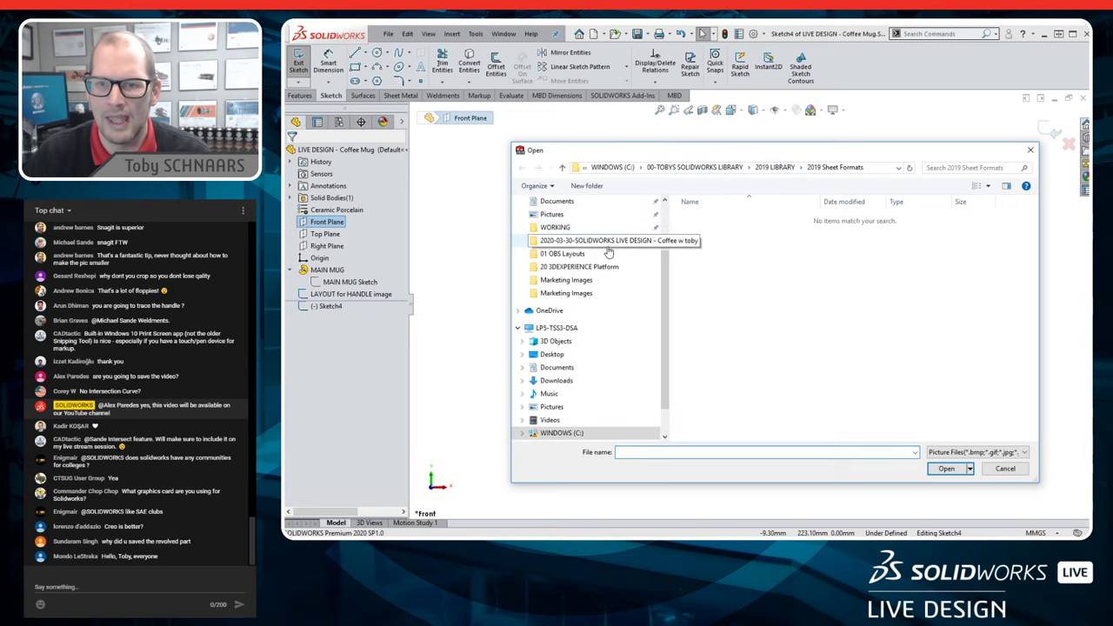
double_click(764, 242)
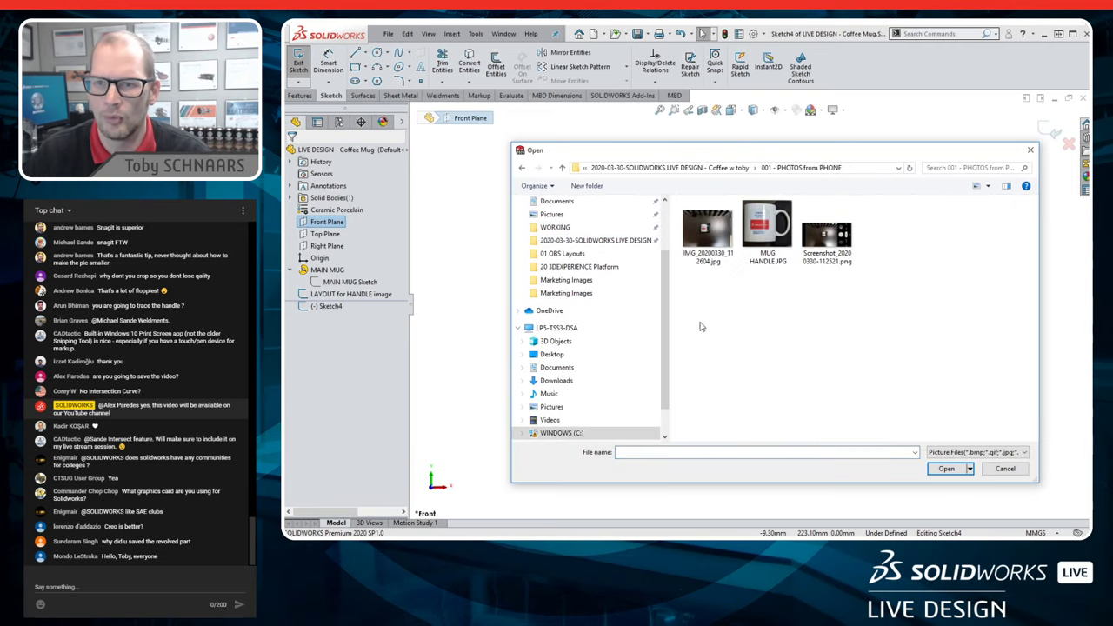
left_click(761, 241)
double_click(767, 241)
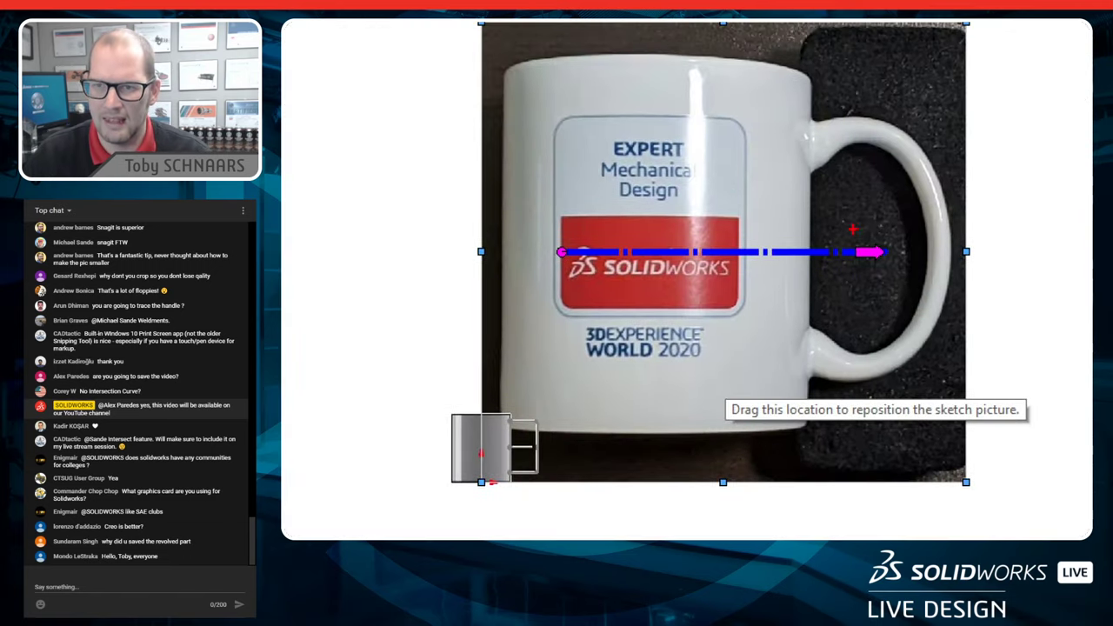
mouse_move(751, 219)
left_mouse_down()
mouse_move(634, 245)
mouse_move(841, 272)
left_mouse_up()
mouse_move(824, 313)
left_mouse_down()
mouse_move(895, 202)
mouse_move(705, 181)
mouse_move(497, 200)
left_mouse_up()
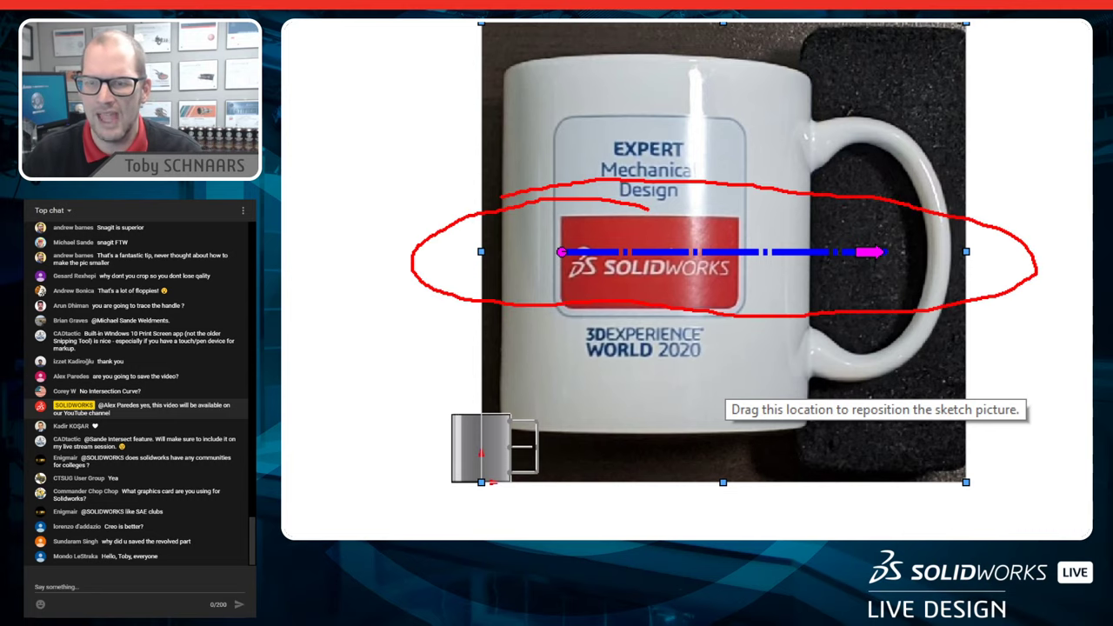
key("Escape")
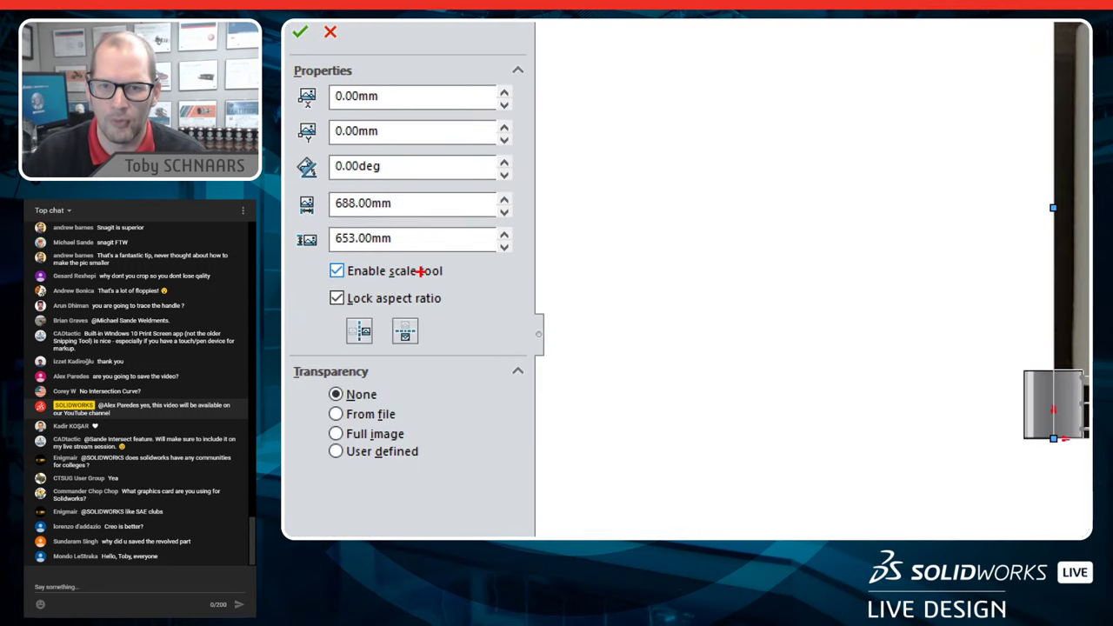
left_click_drag(371, 275, 516, 285, "ctrl+shift")
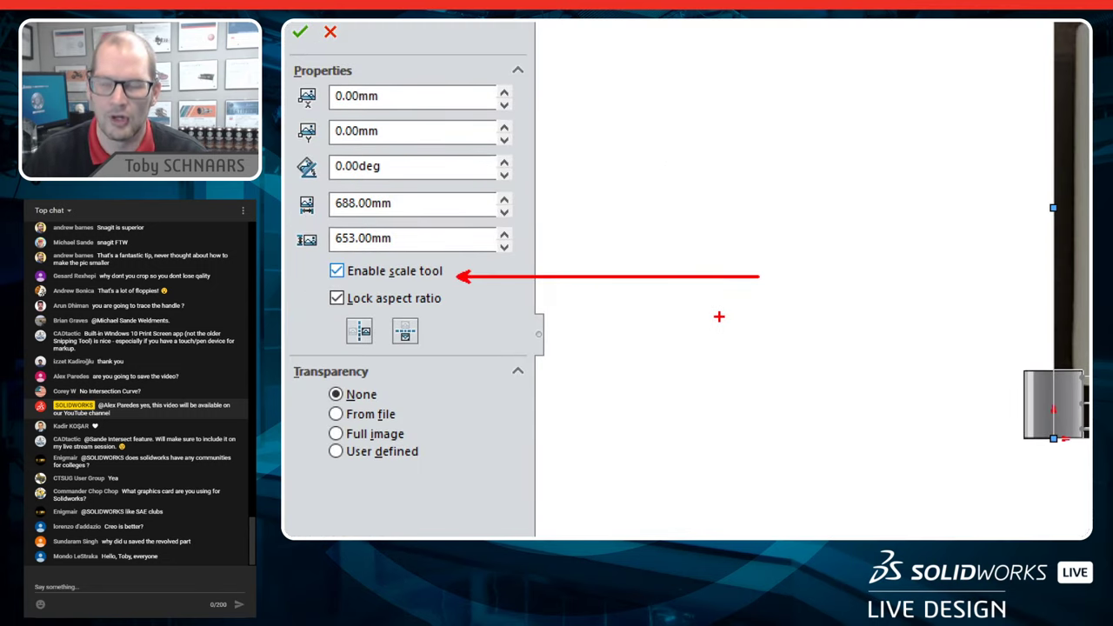
key("Escape")
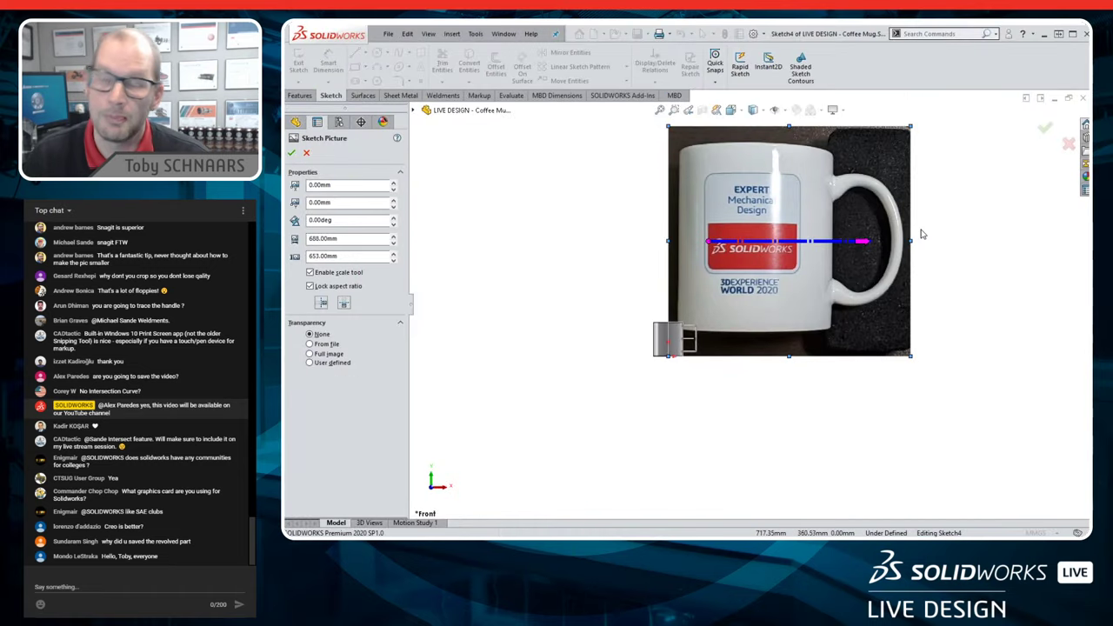
- Move the start of the picture's scale line to the mug's side edge inside the handle and accept the picture
scroll(892, 233, "down", 2)
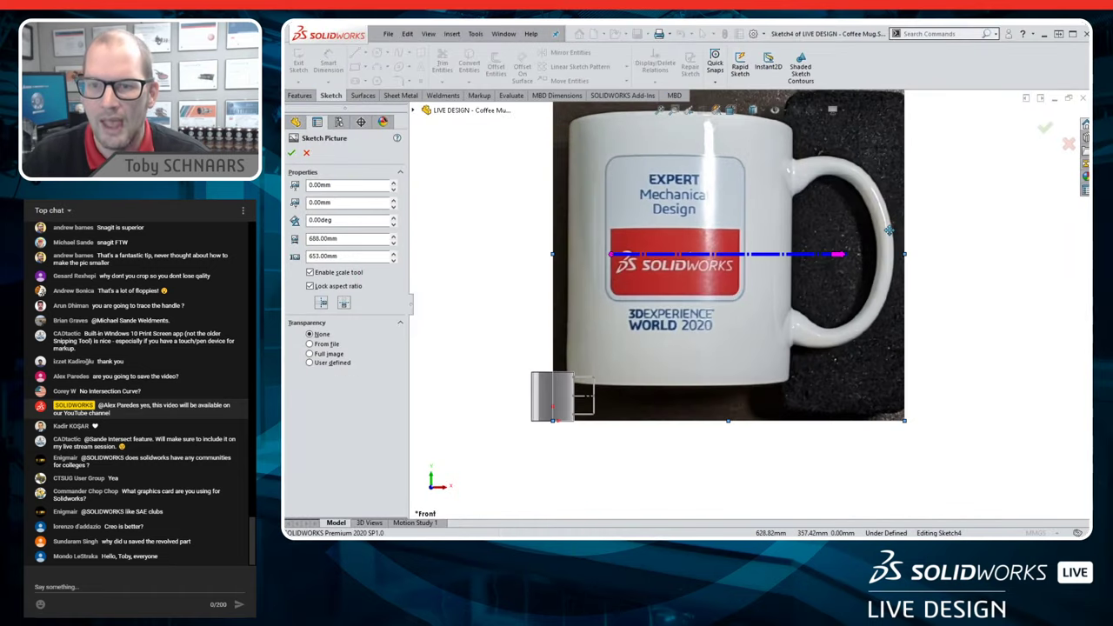
scroll(889, 230, "down", 1)
left_click_drag(545, 265, 771, 265)
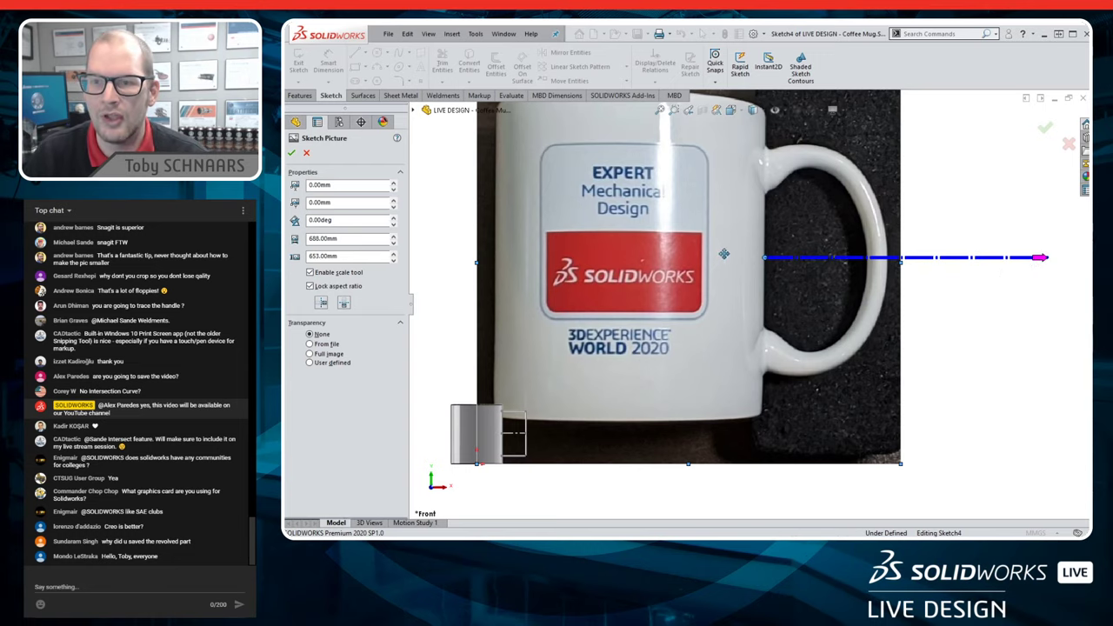
scroll(744, 435, "up", 1)
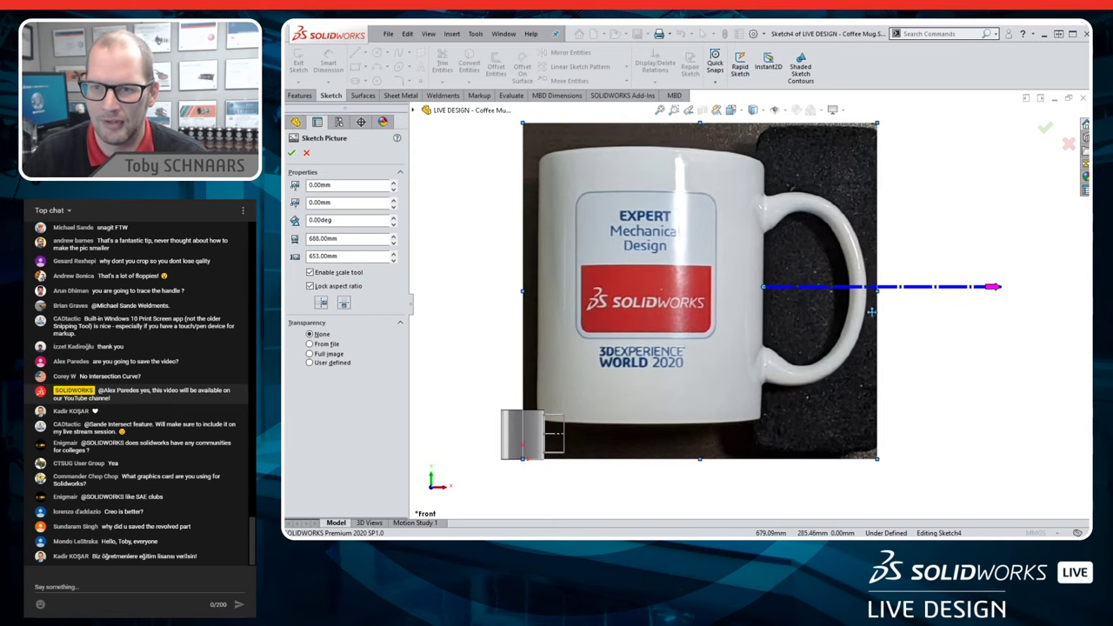
left_click(292, 153)
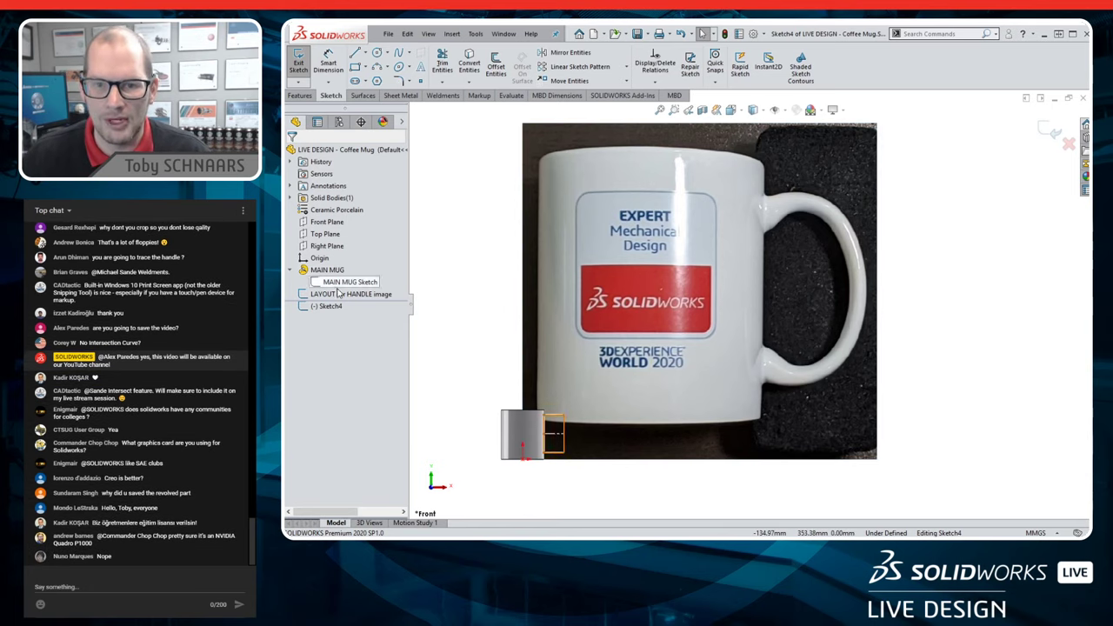
- Reopen the mug picture for editing and fine-tune the scale line's start point on the mug's side edge
left_click(670, 233)
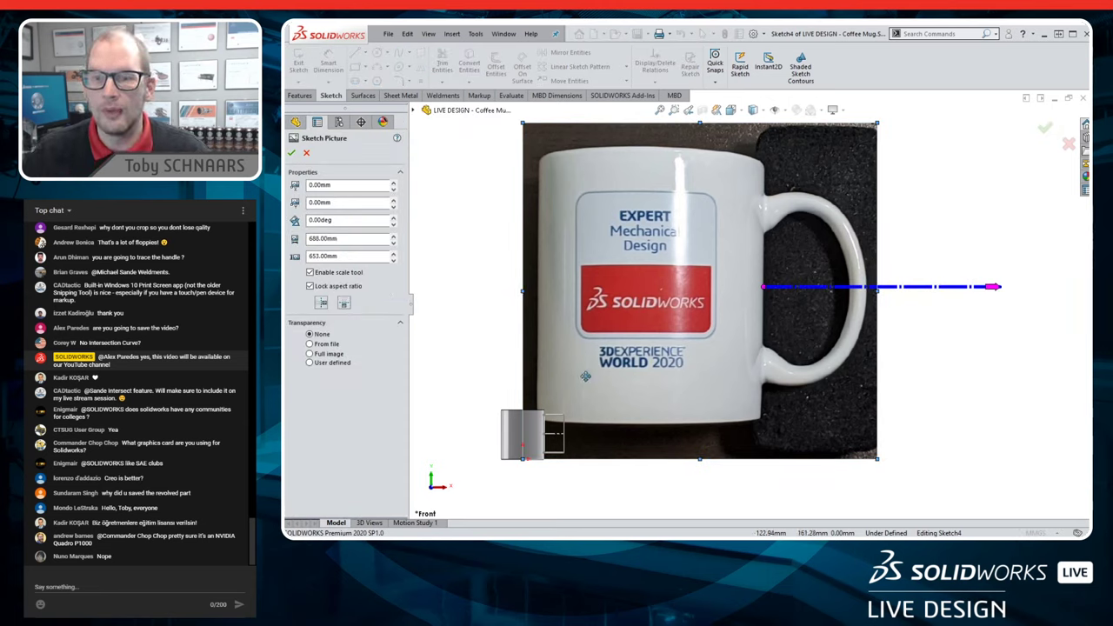
scroll(798, 302, "down", 3)
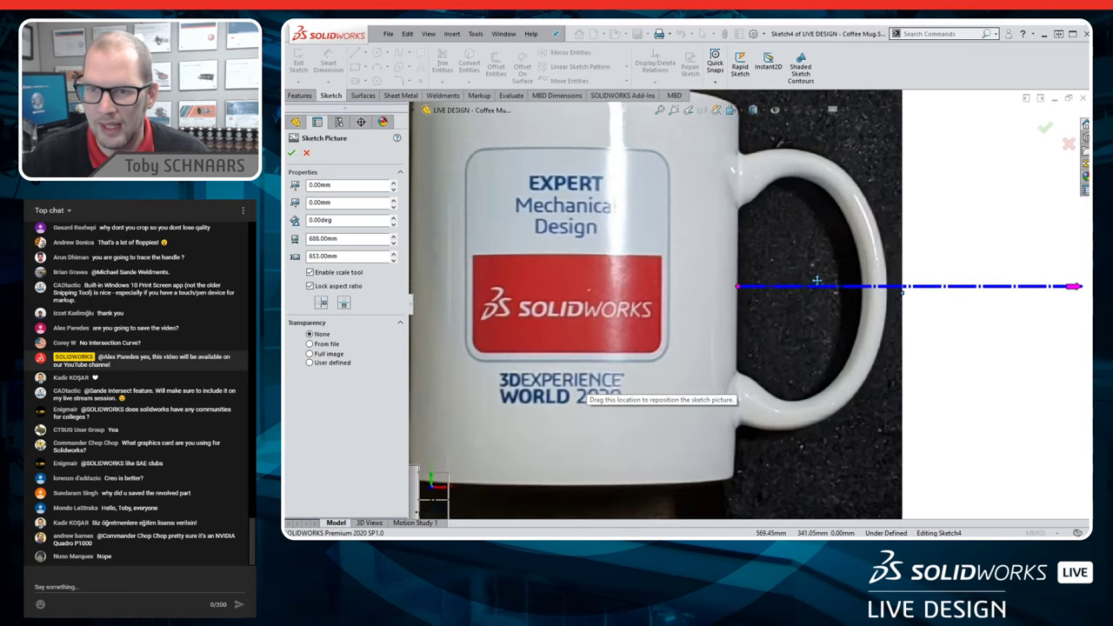
left_click_drag(656, 289, 722, 296)
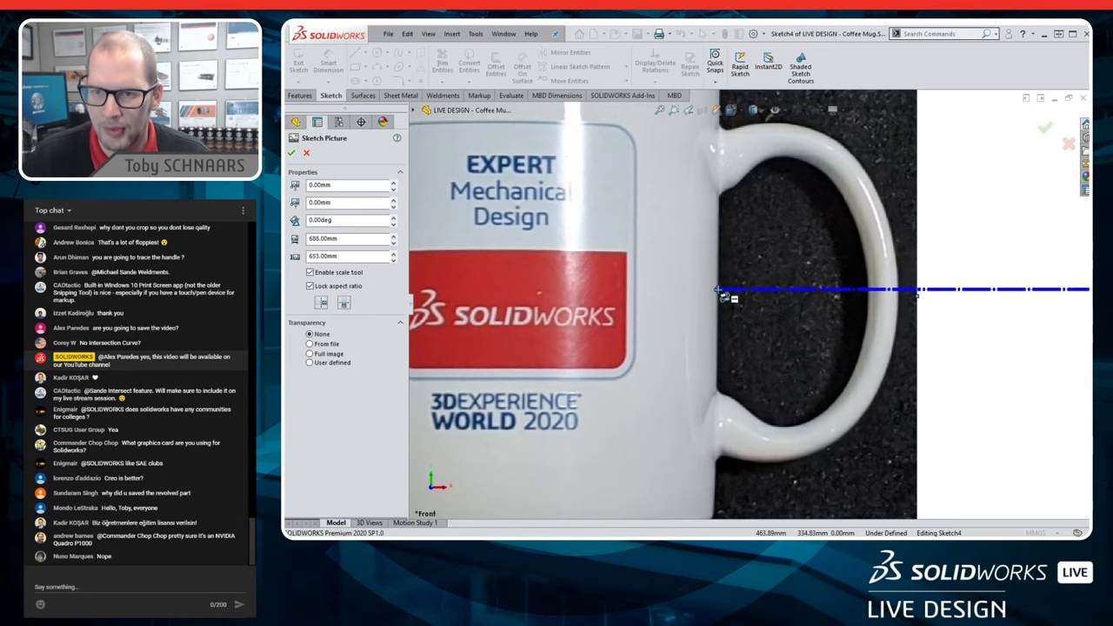
scroll(848, 312, "up", 1)
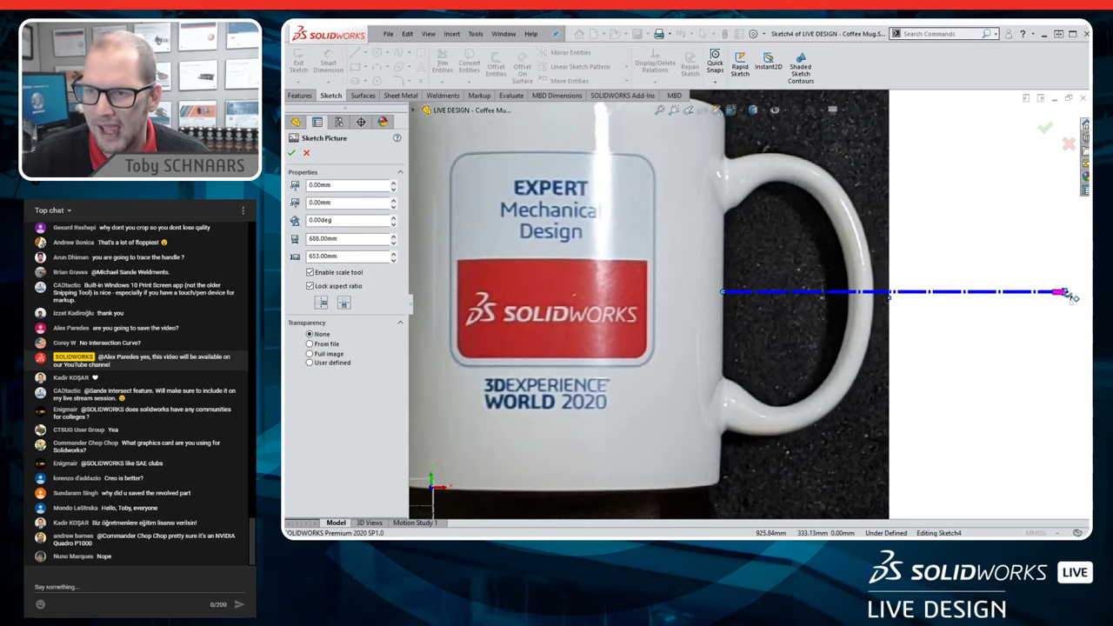
- Place the scale line's end on the handle's outer edge and set its length to 39 mm to scale the picture
left_click_drag(1072, 297, 874, 295)
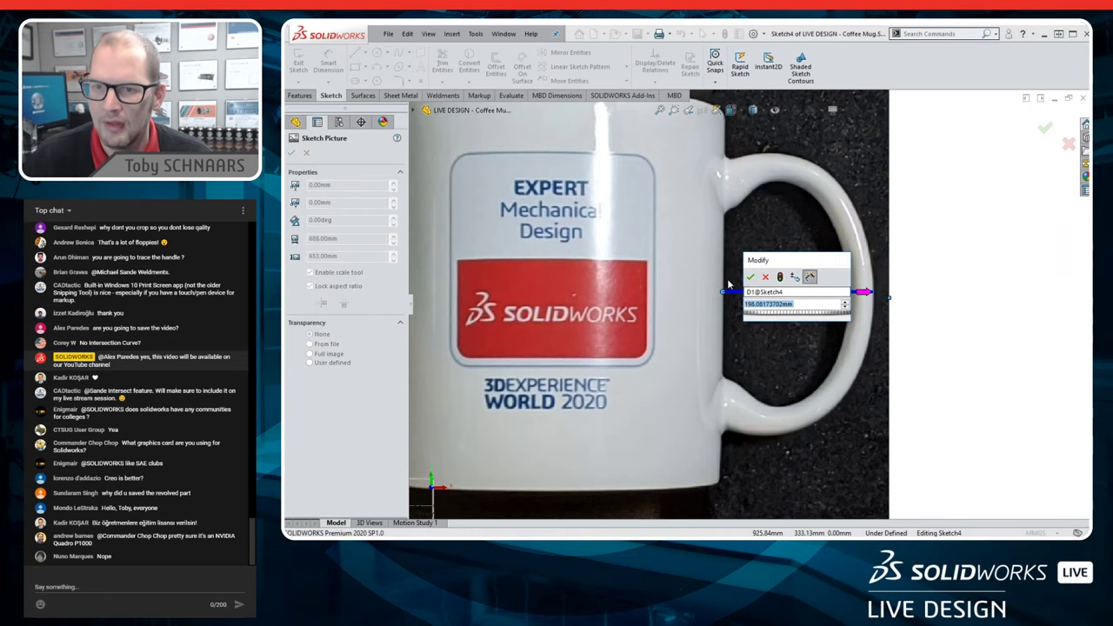
left_click_drag(811, 251, 787, 172)
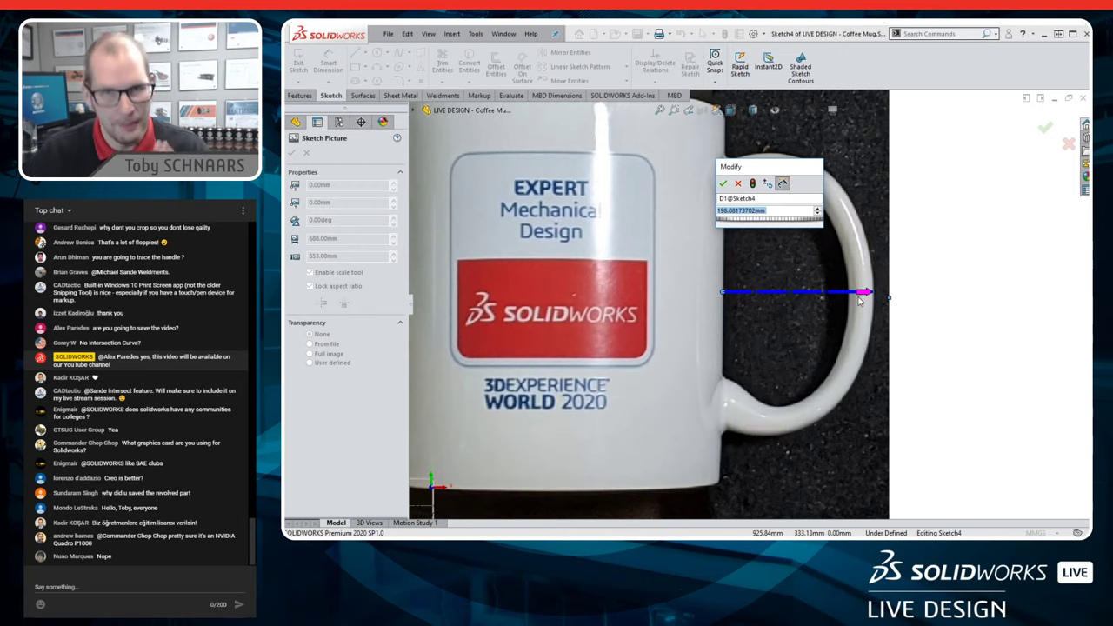
left_click(774, 213)
double_click(778, 211)
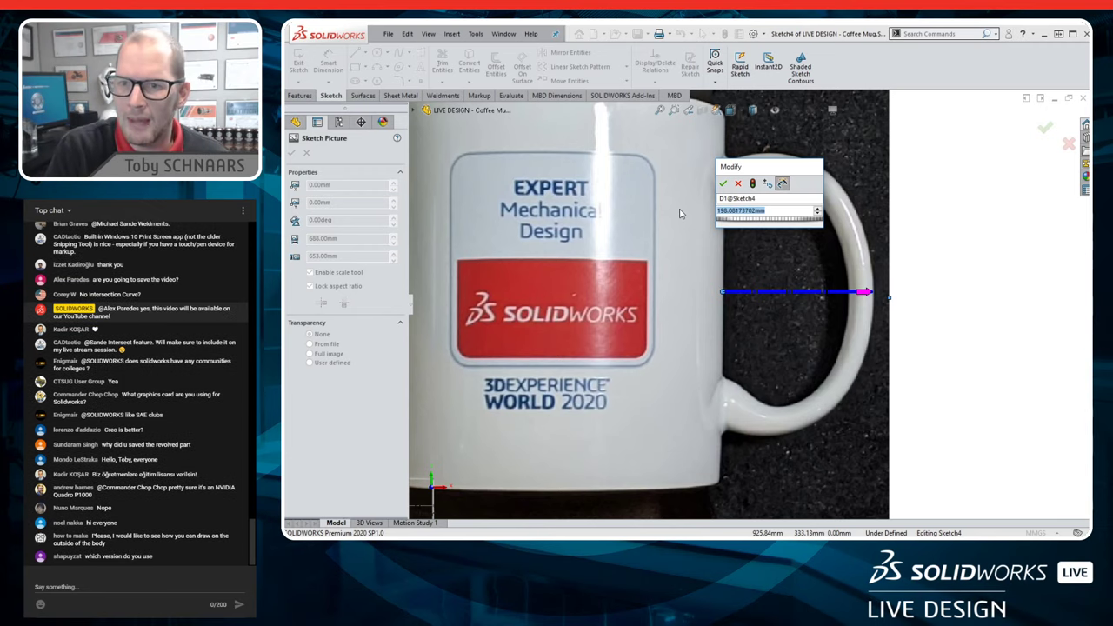
type("39")
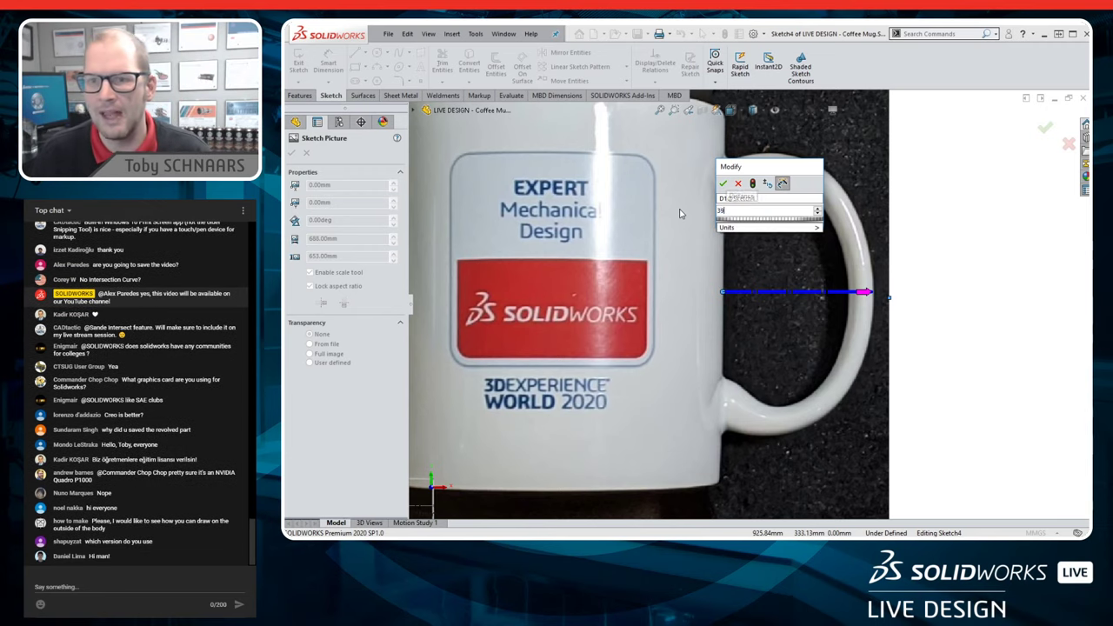
key("Return")
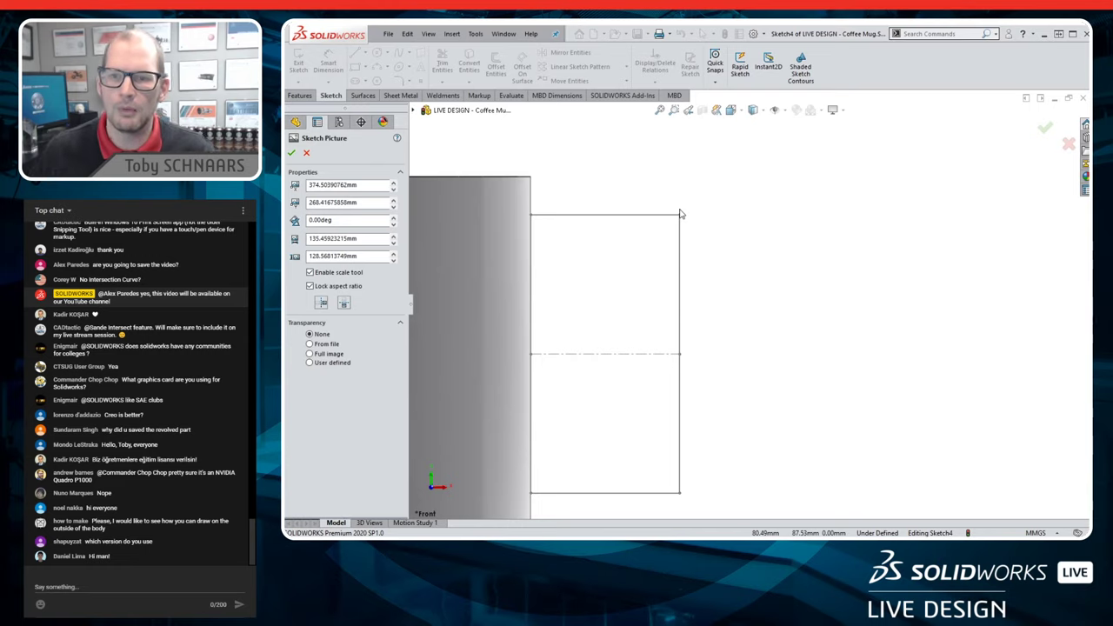
- Move the scaled picture over the mug model to about X -50.5 mm, Y -16.2 mm, fitting the handle inside the layout rectangle
scroll(947, 321, "up", 5)
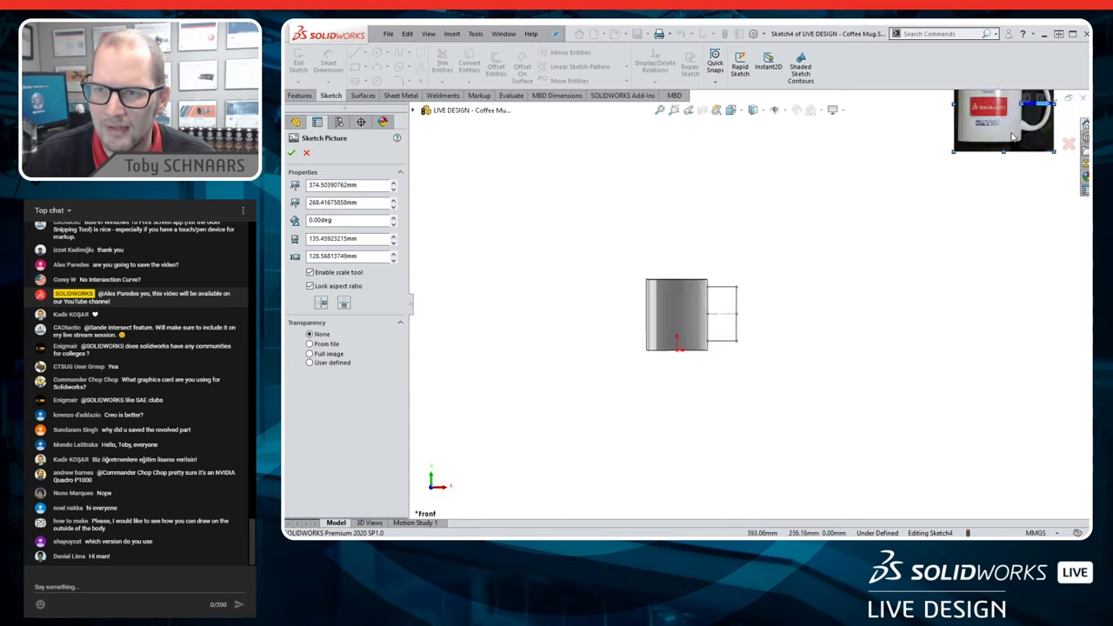
mouse_move(981, 135)
left_mouse_down()
mouse_move(867, 236)
mouse_move(706, 339)
mouse_move(666, 341)
left_mouse_up()
scroll(726, 318, "down", 5)
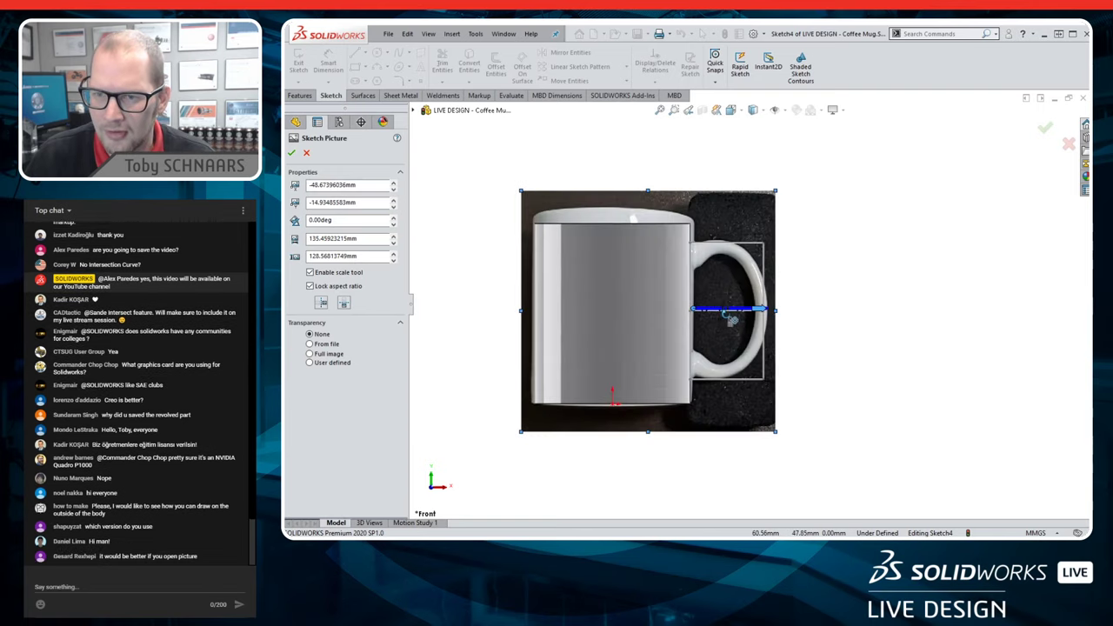
scroll(733, 321, "down", 4)
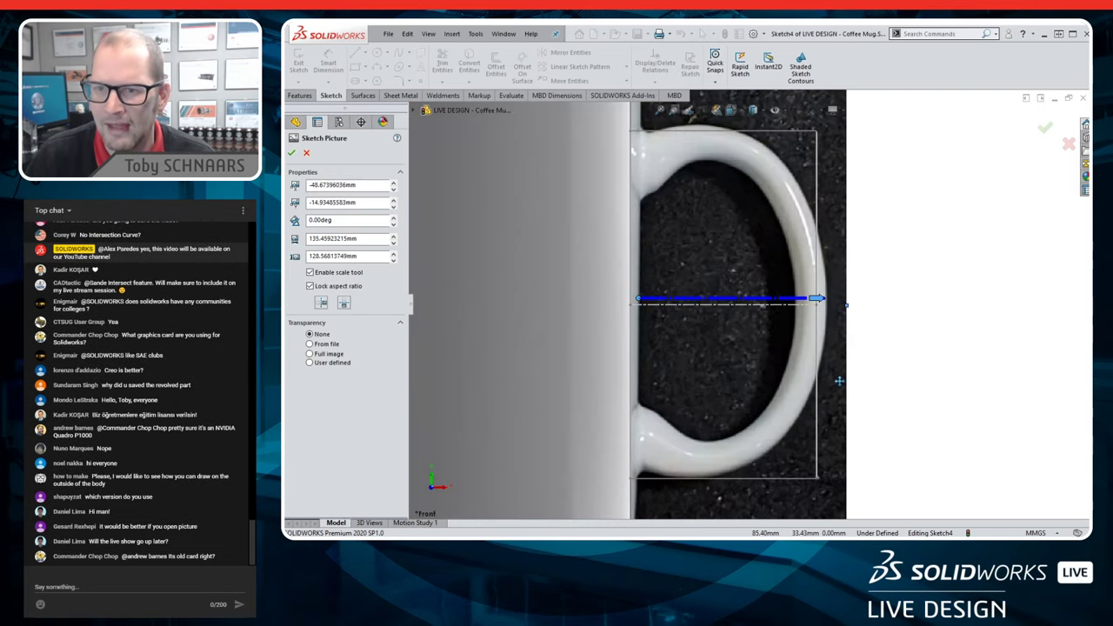
left_click_drag(840, 380, 825, 385)
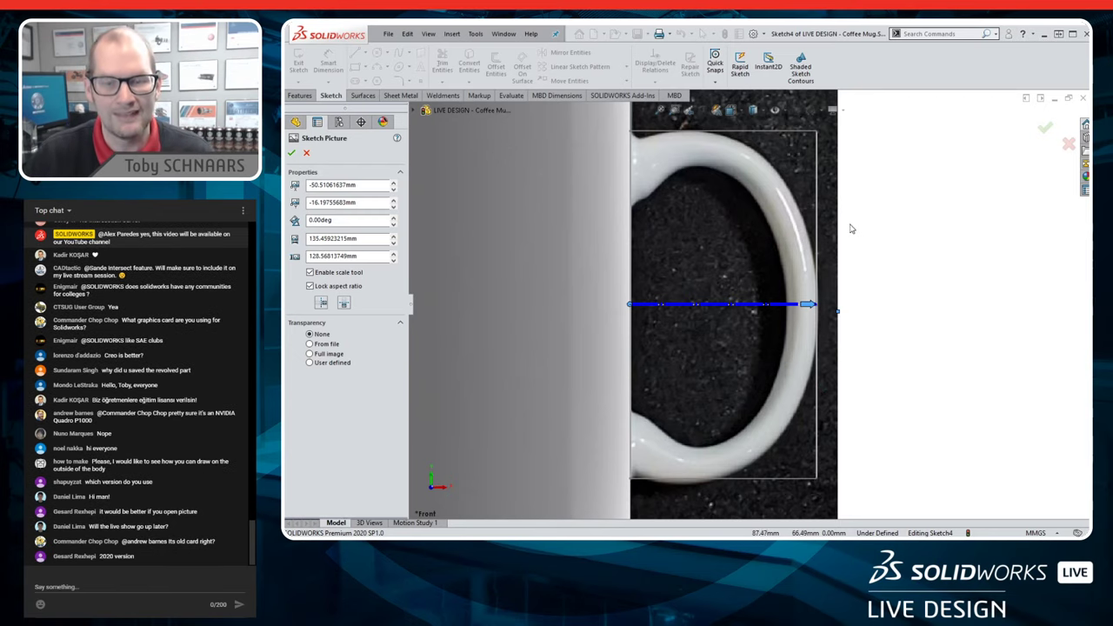
- Disable the scale tool, shrink the picture to about 134.4 by 127.5 mm, and realign its handle with the layout rectangle
scroll(818, 277, "up", 3)
scroll(818, 277, "up", 2)
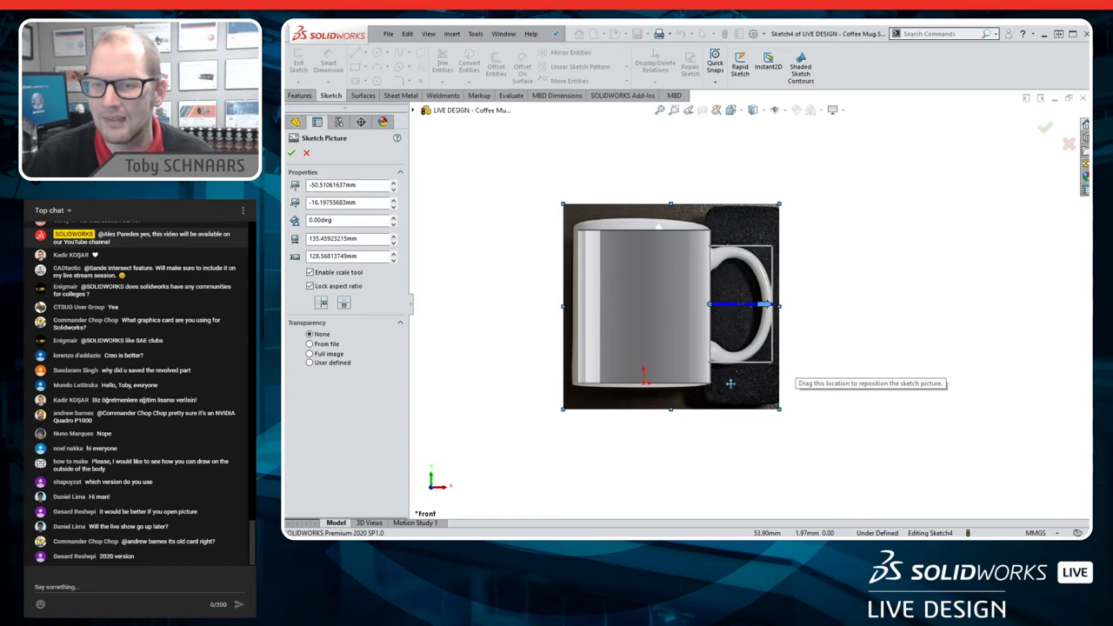
mouse_move(736, 405)
left_mouse_down()
mouse_move(822, 295)
mouse_move(821, 321)
mouse_move(786, 302)
mouse_move(635, 331)
mouse_move(746, 341)
left_mouse_up()
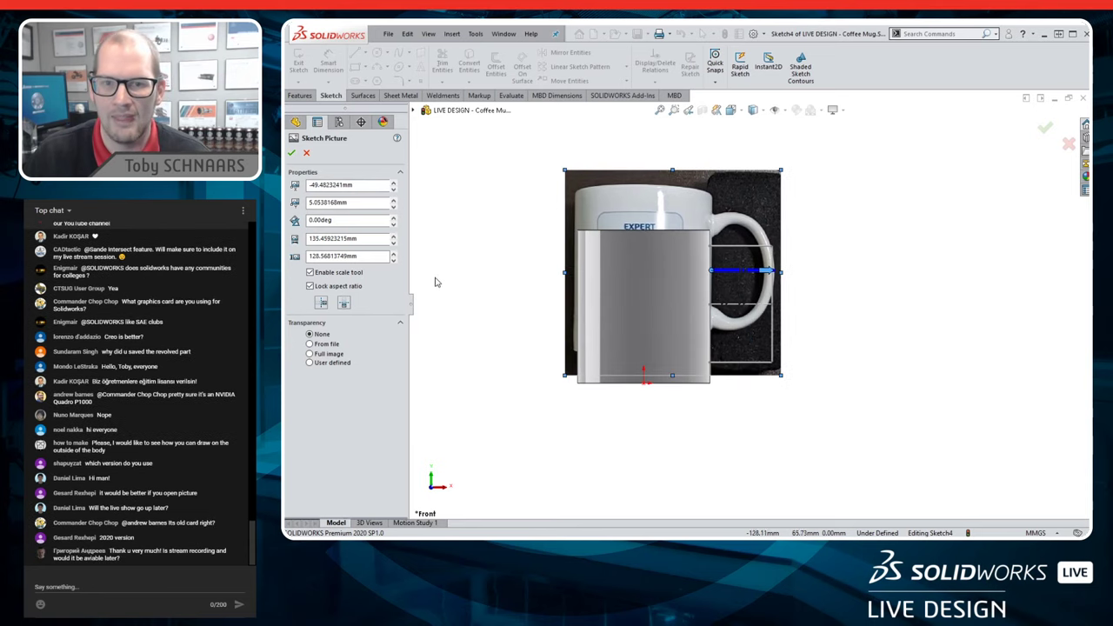
left_click(331, 273)
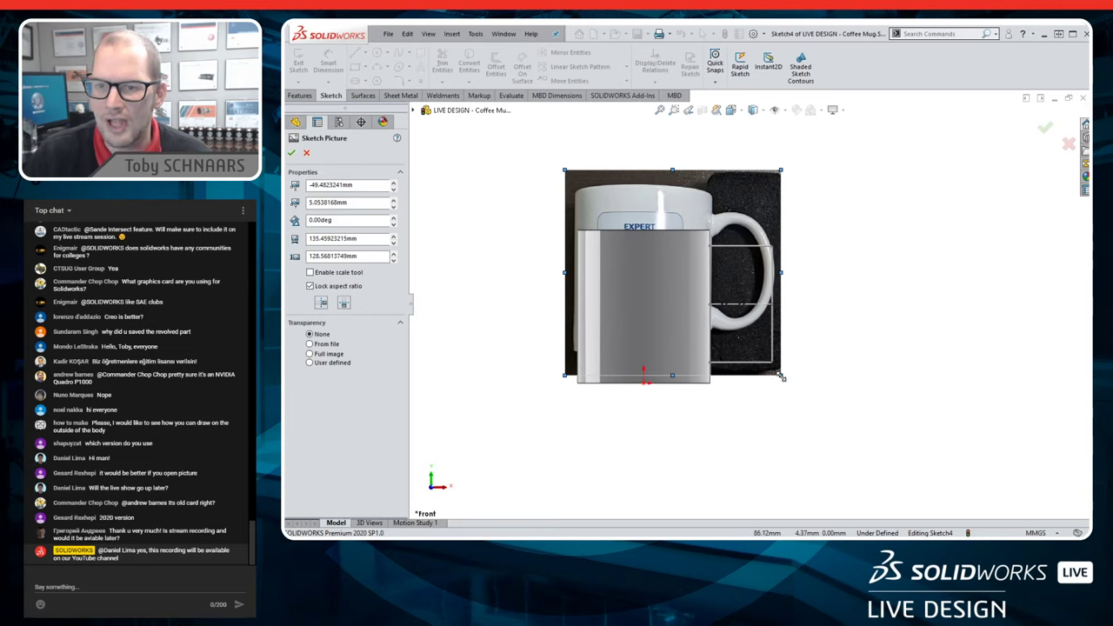
mouse_move(781, 376)
left_mouse_down()
mouse_move(916, 502)
mouse_move(777, 373)
left_mouse_up()
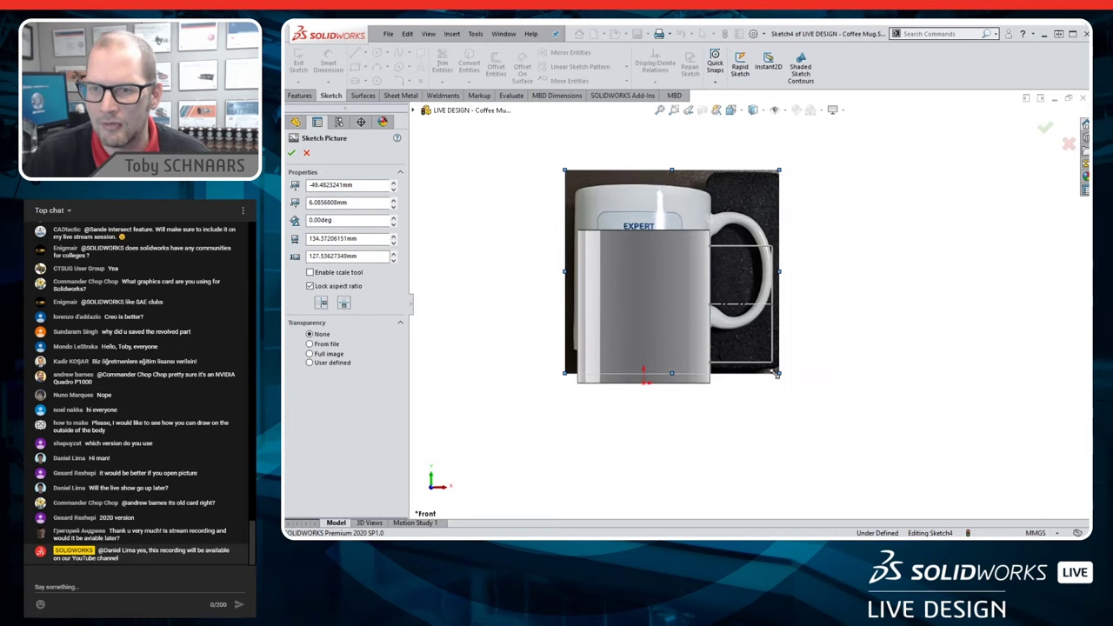
left_click_drag(727, 338, 727, 370)
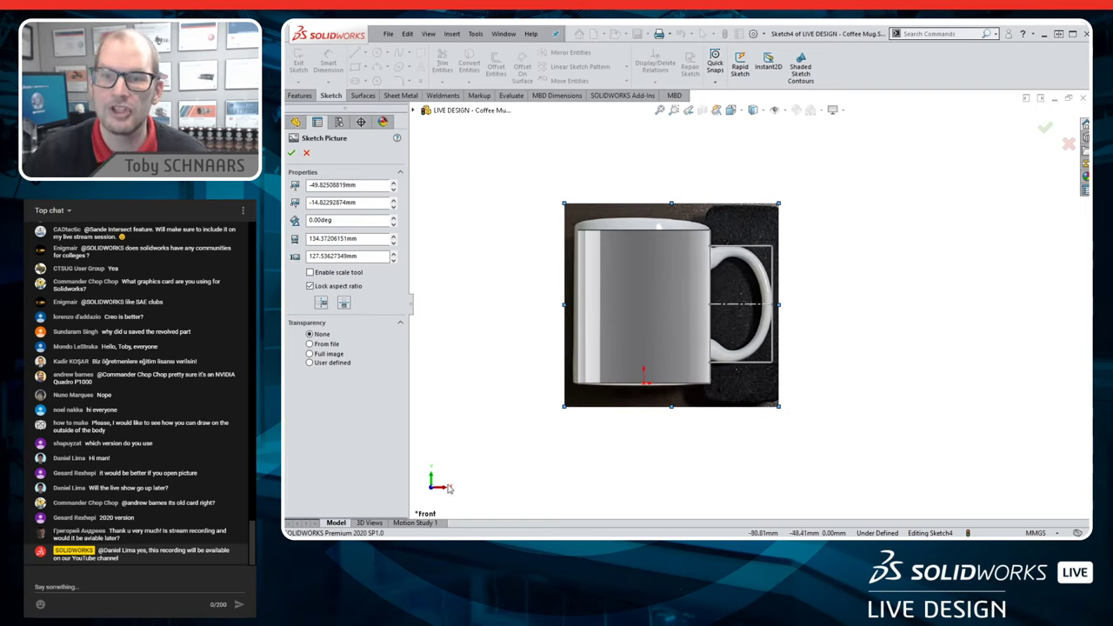
scroll(773, 279, "down", 5)
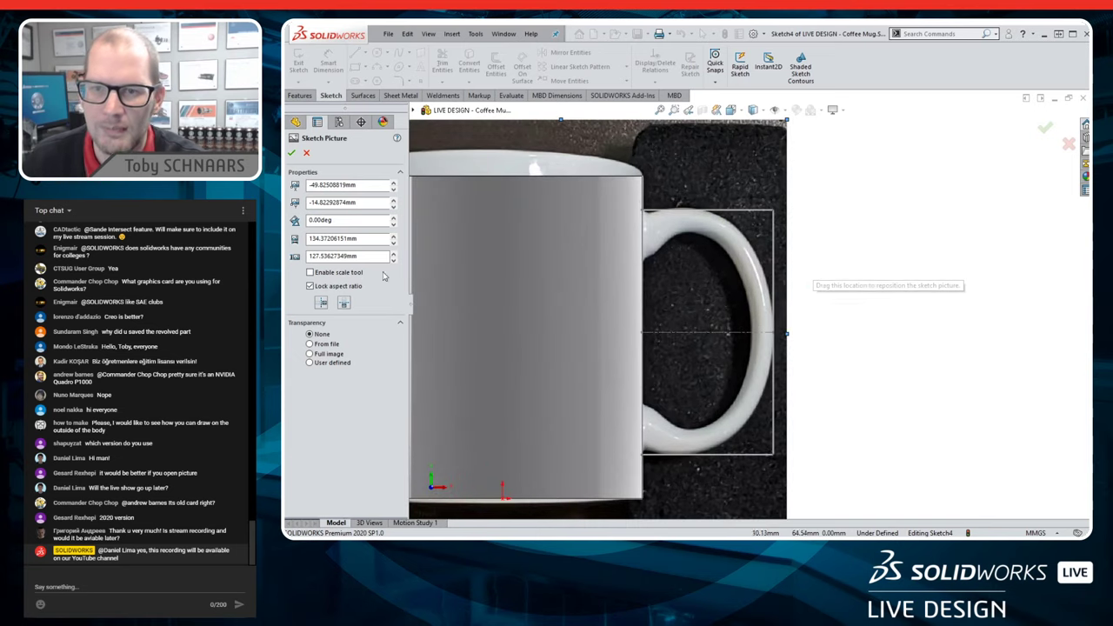
- Nudge the mug picture to about X -49.66 mm, Y -15.15 mm, test a 4° rotation, restore 0°, and close the sketch
left_click_drag(744, 486, 744, 487)
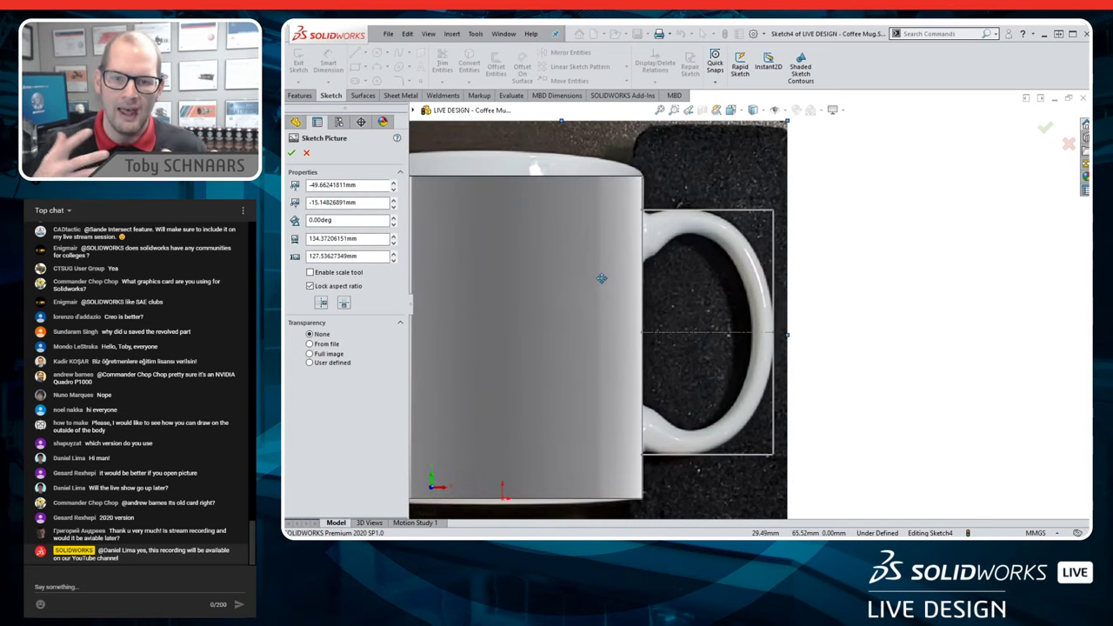
left_click(394, 218)
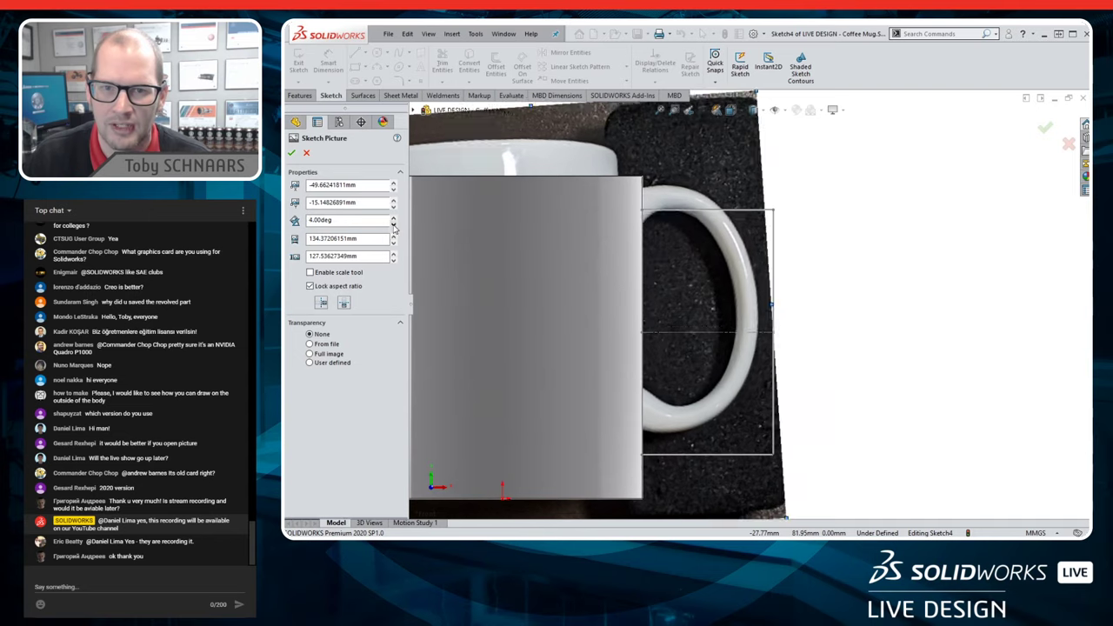
left_click(393, 224)
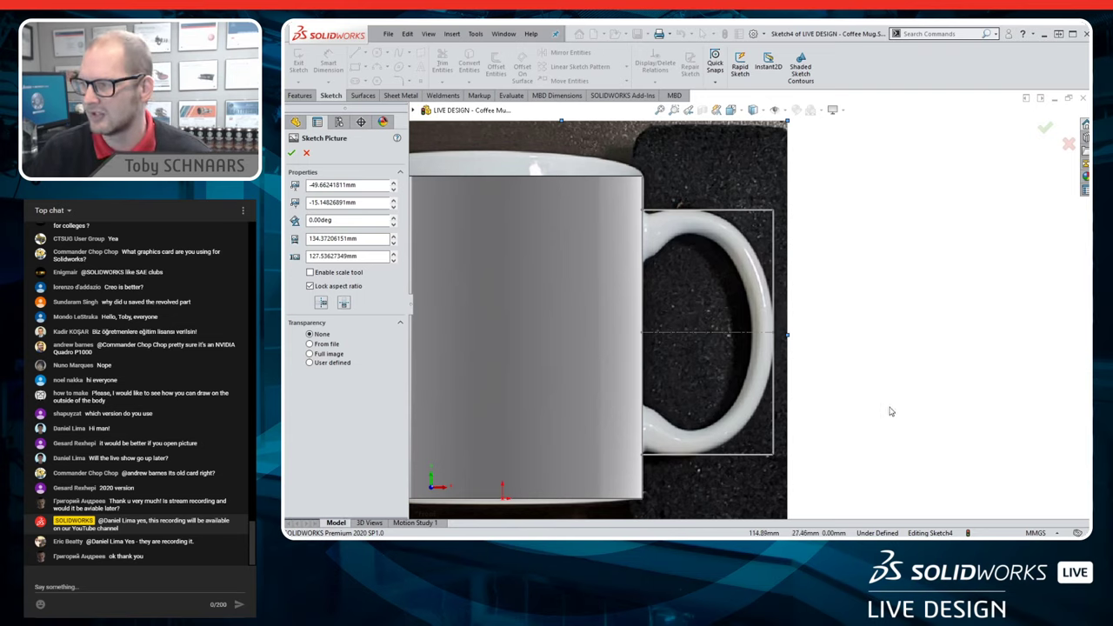
key("Return")
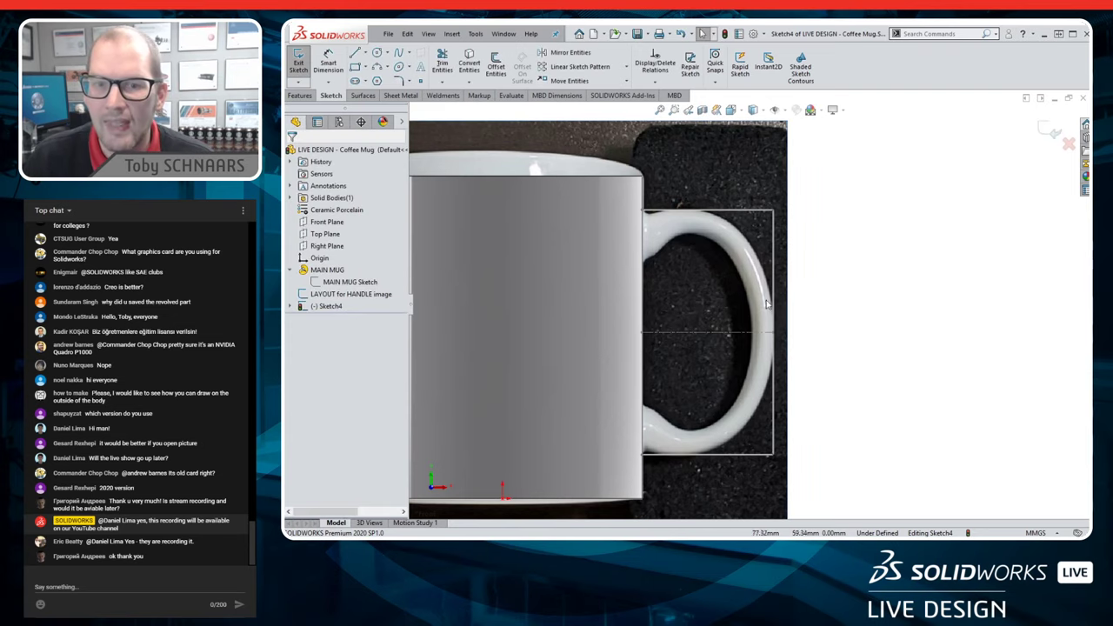
left_click(1054, 130)
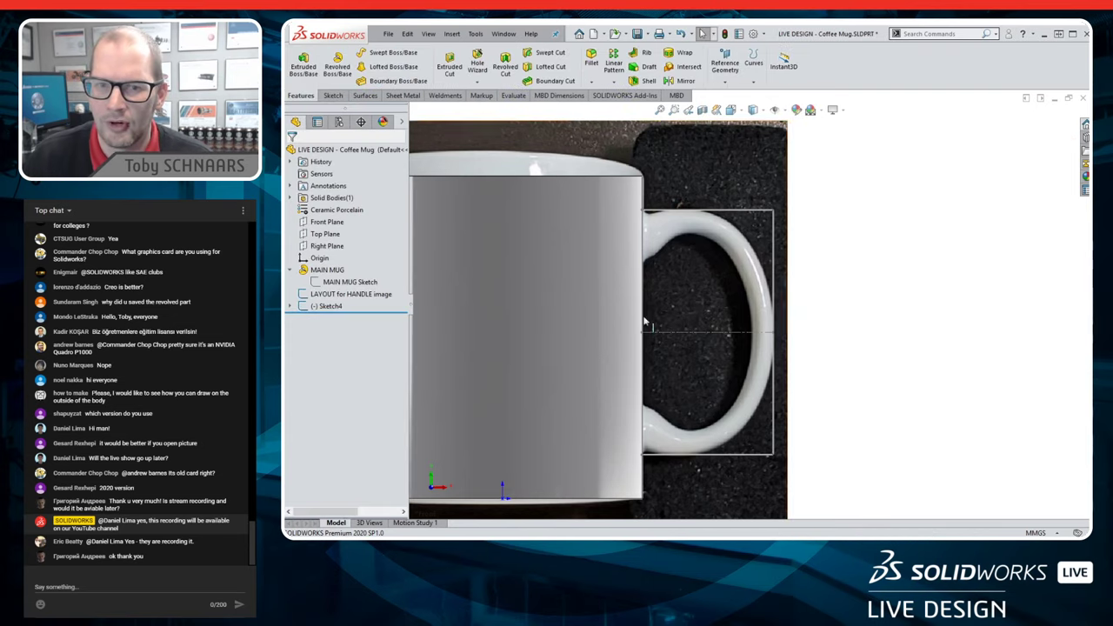
- Change the sketch color of the LAYOUT for HANDLE image sketch to magenta for all configurations
right_click(362, 299)
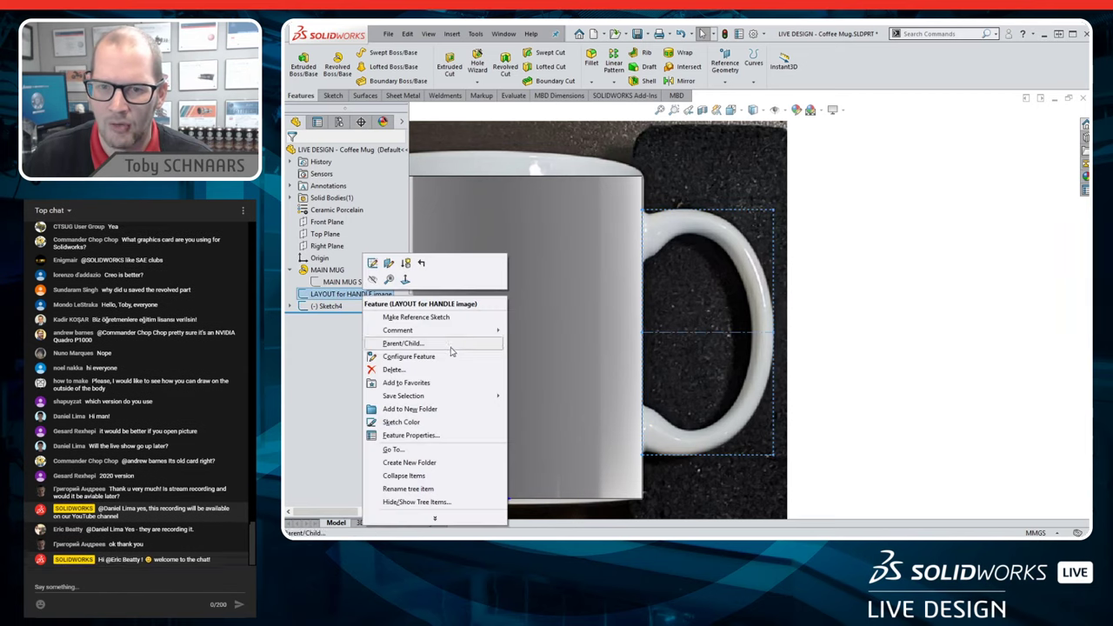
left_click(430, 427)
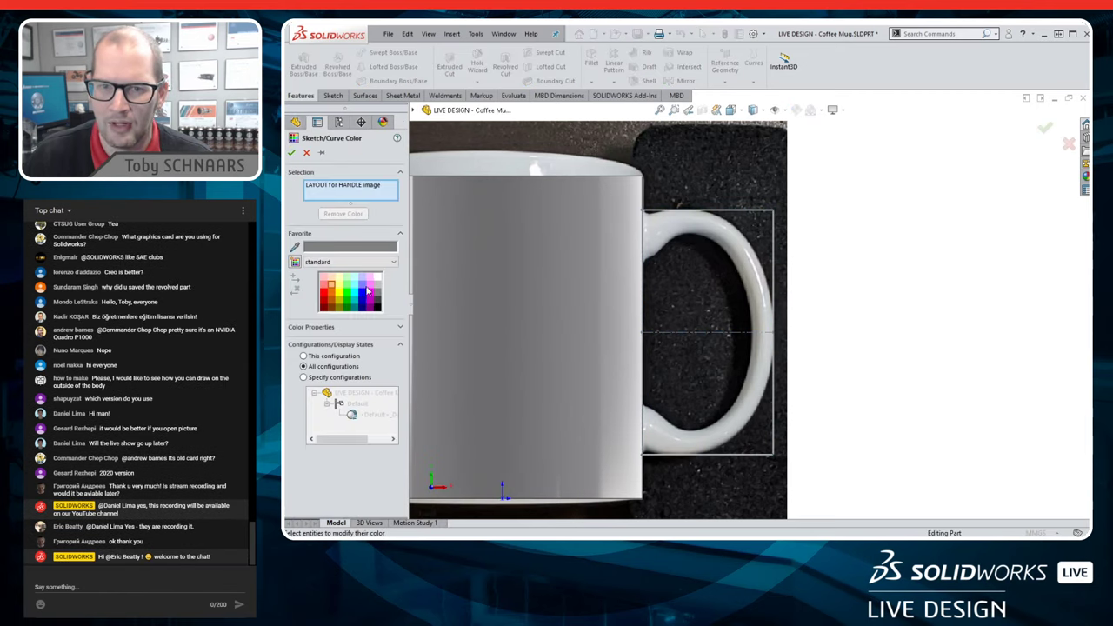
left_click(323, 287)
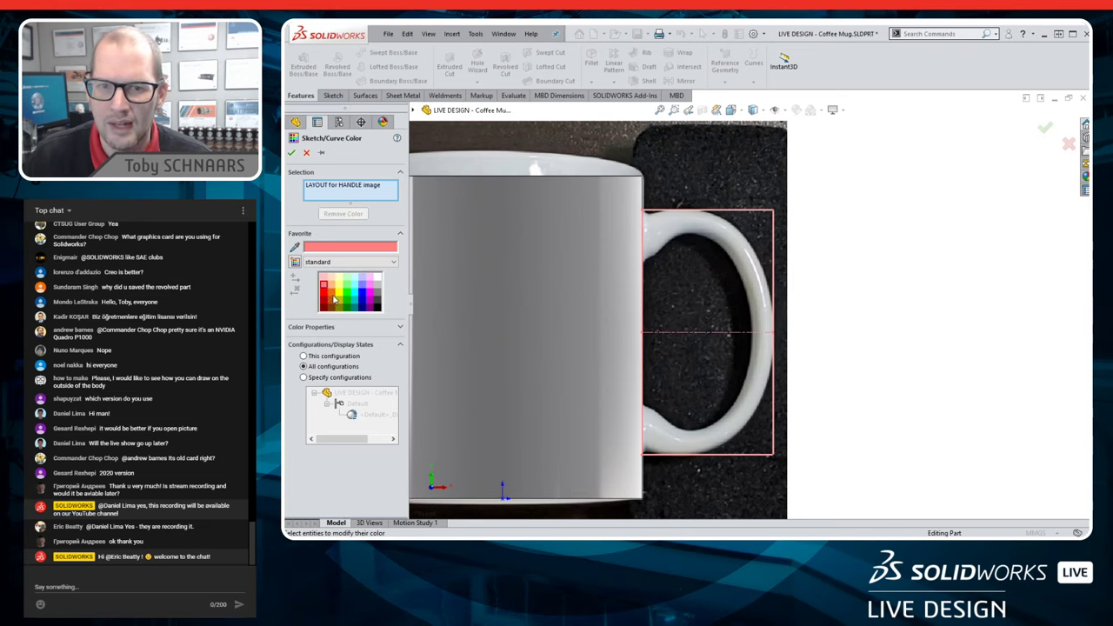
left_click(370, 298)
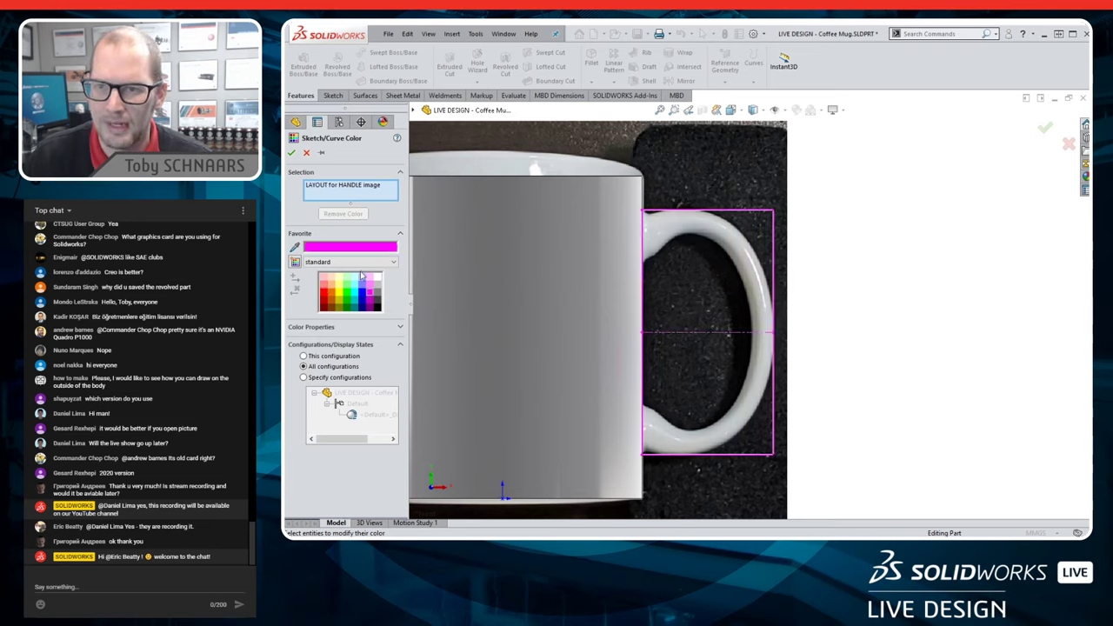
left_click(293, 152)
right_click(327, 306)
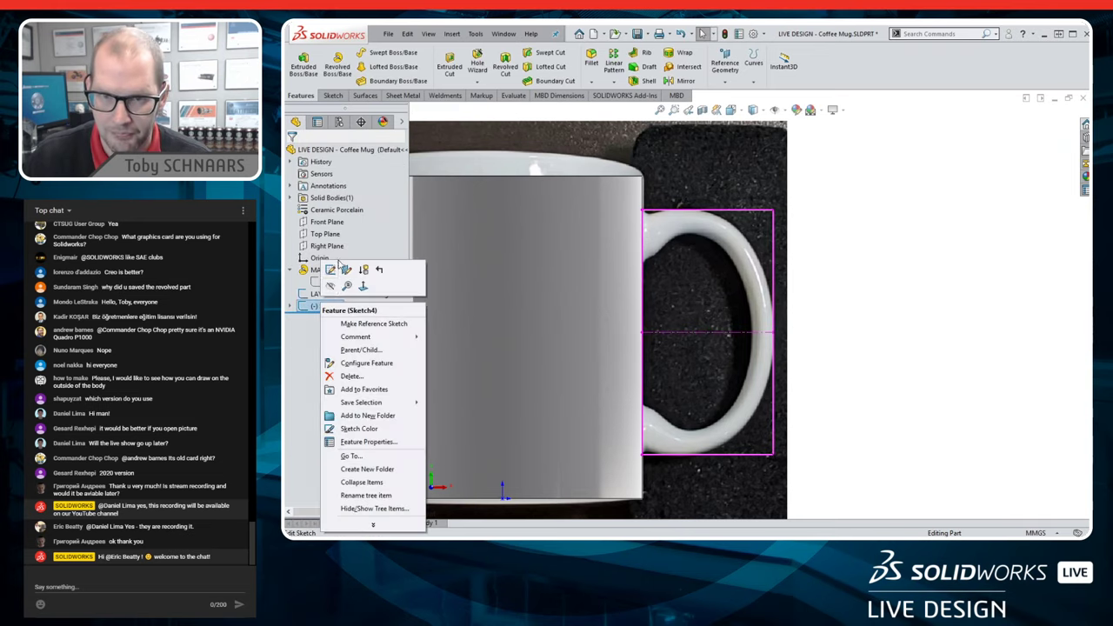
left_click(330, 271)
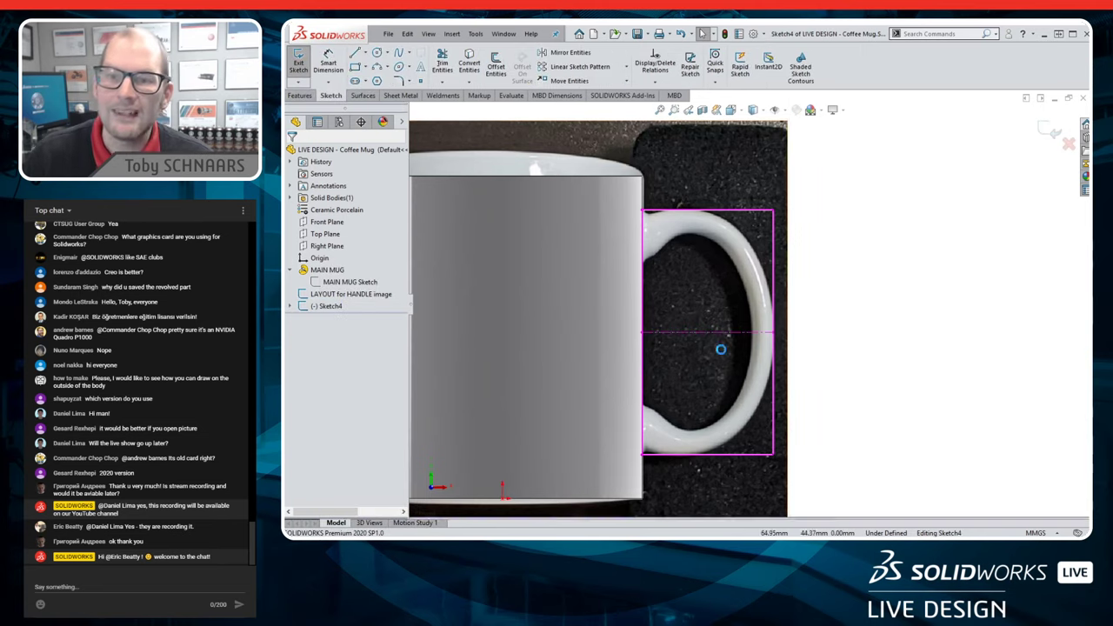
left_click(707, 167)
key("ctrl+1")
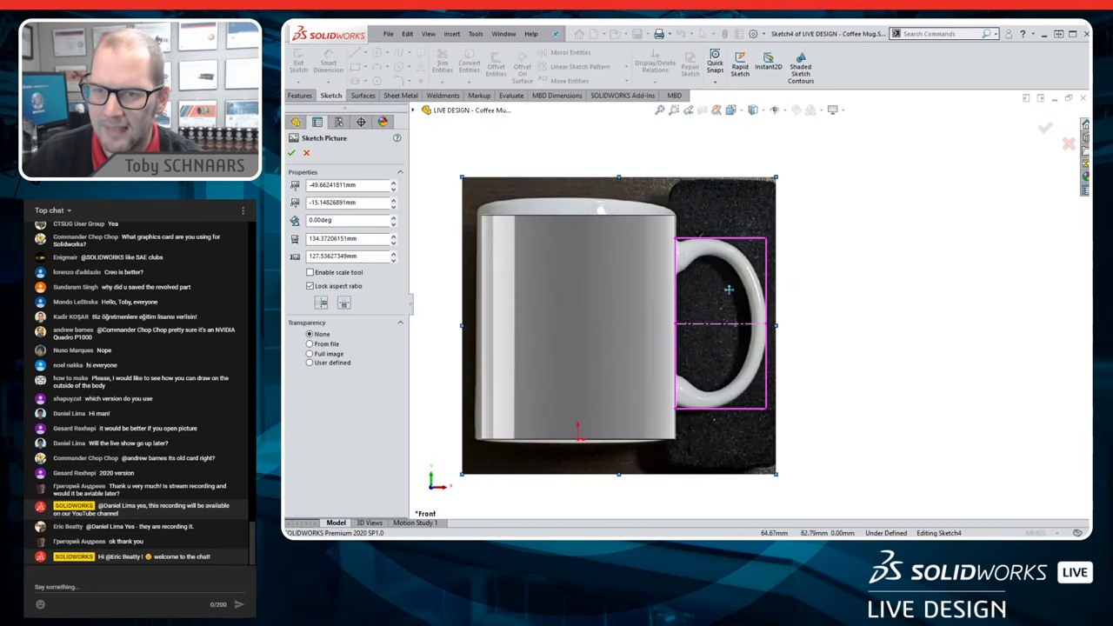
left_click(1044, 127)
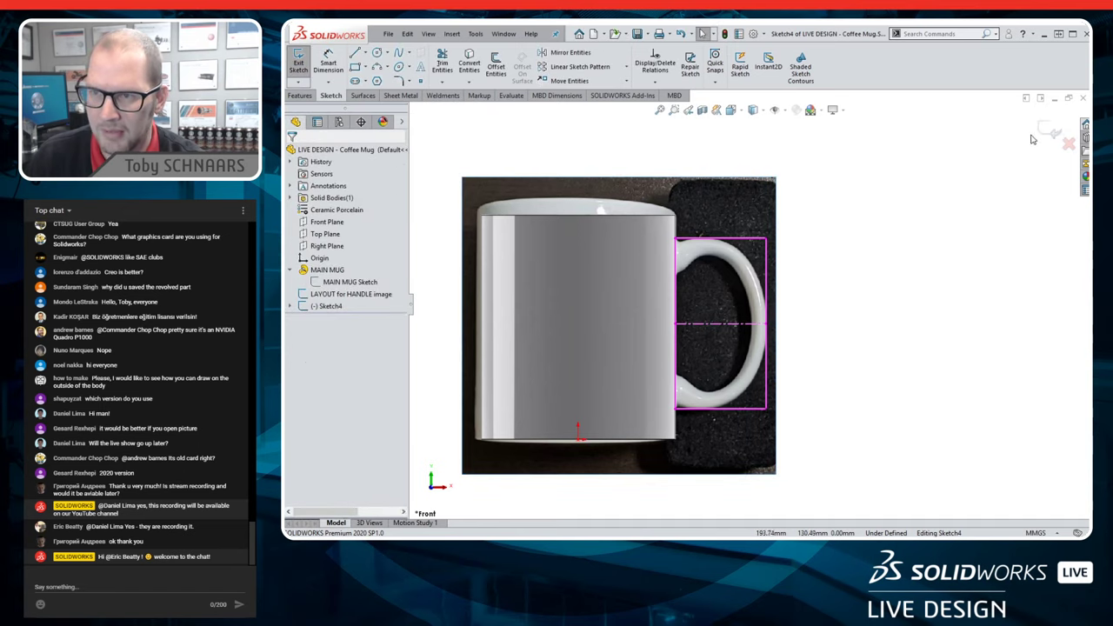
left_click(1044, 128)
- Edit the mug picture in Sketch4 and apply full image transparency of 0.54
right_click(313, 310)
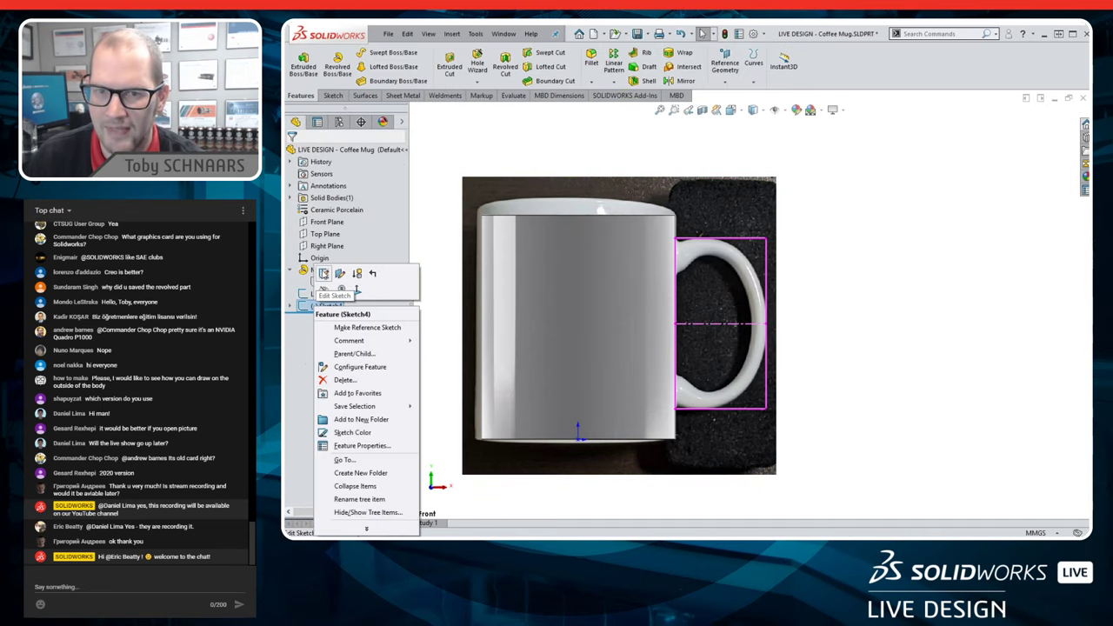
left_click(327, 272)
left_click(723, 195)
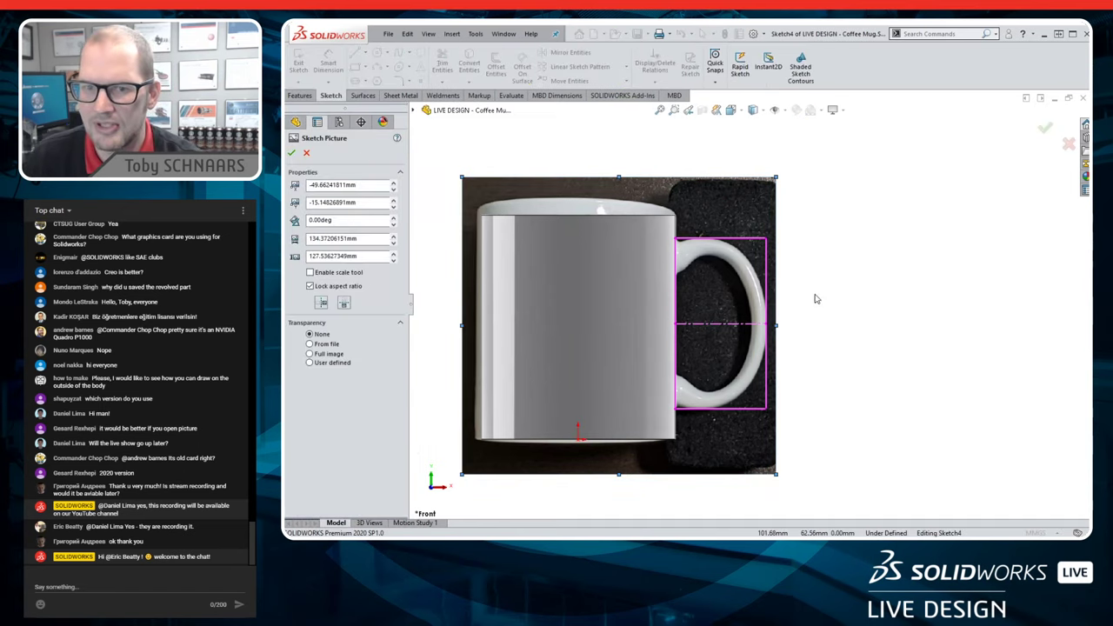
left_click(310, 353)
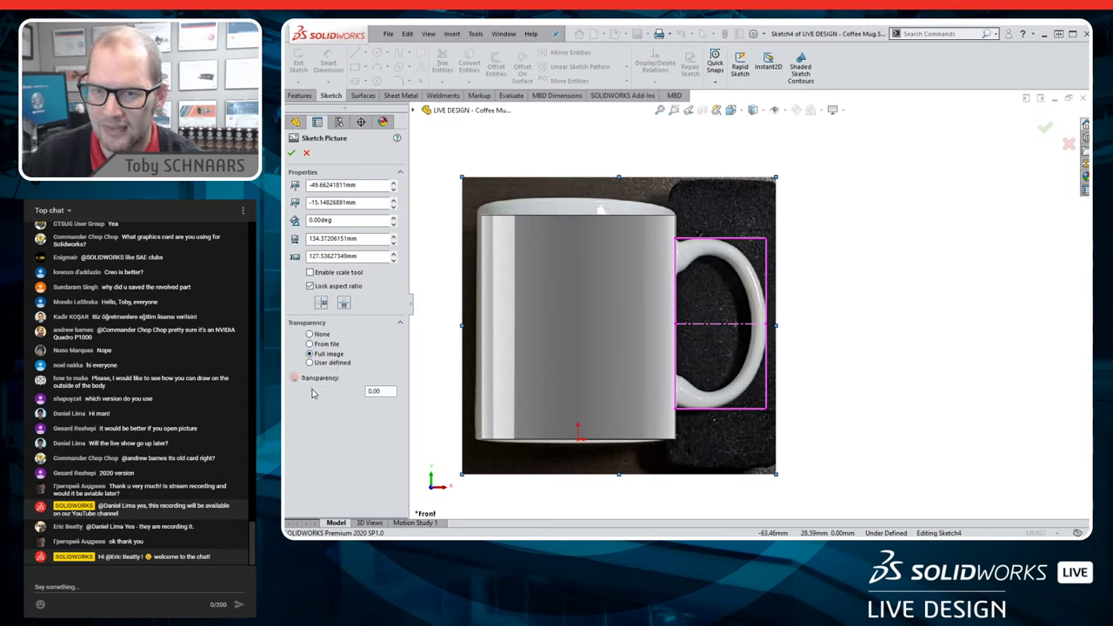
left_click_drag(321, 393, 337, 392)
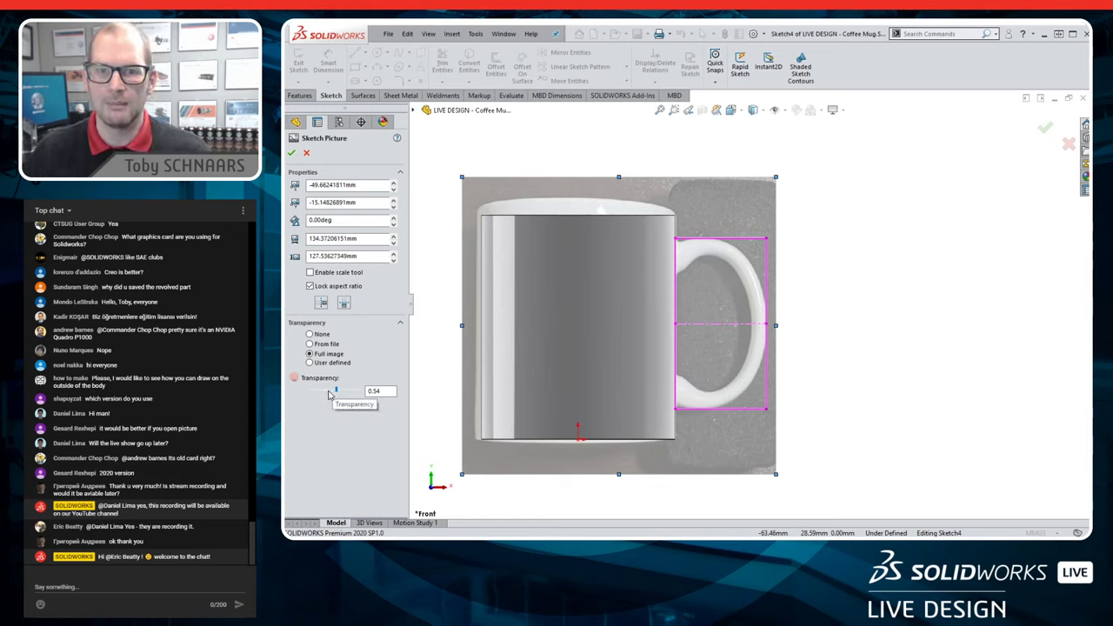
left_click(290, 155)
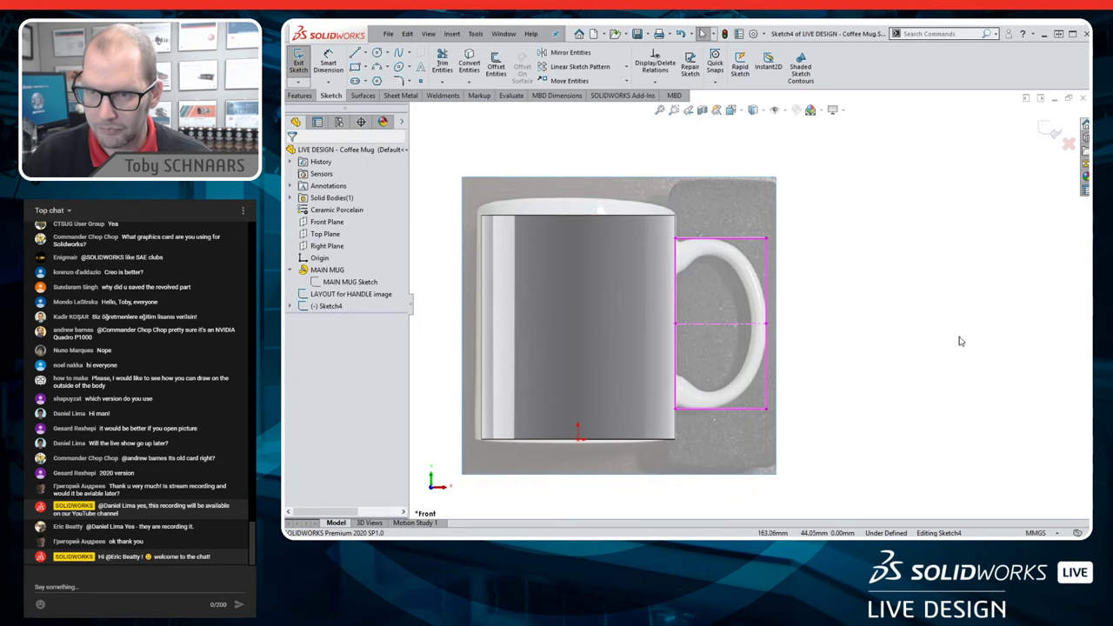
- Rename the picture sketch Sketch4 as "IMAGE of HANDLE"
scroll(764, 332, "down", 3)
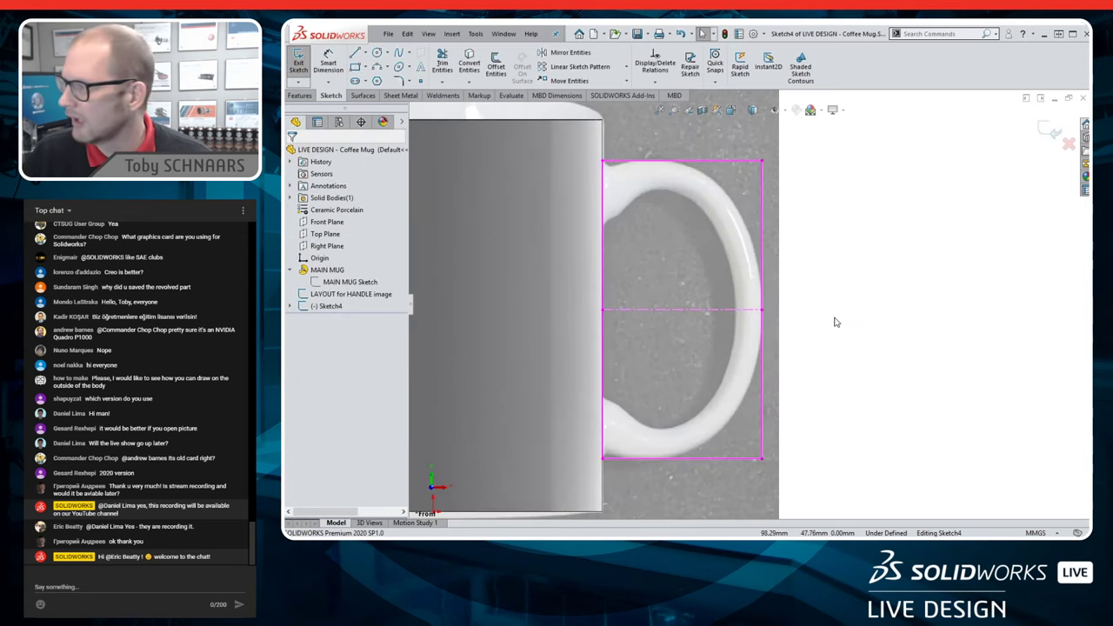
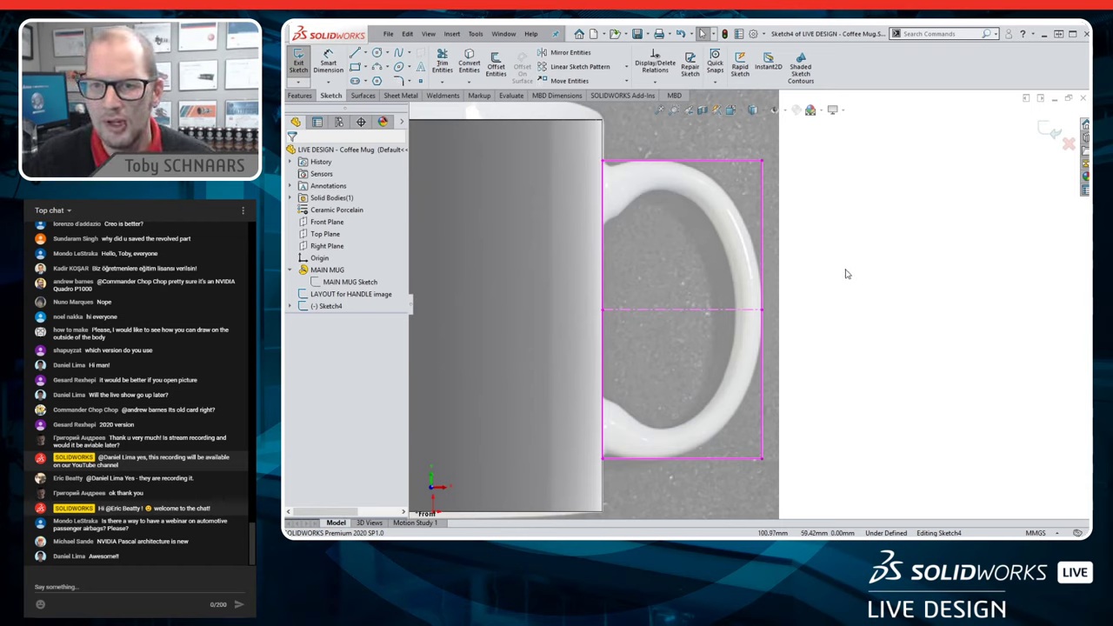
scroll(831, 305, "up", 3)
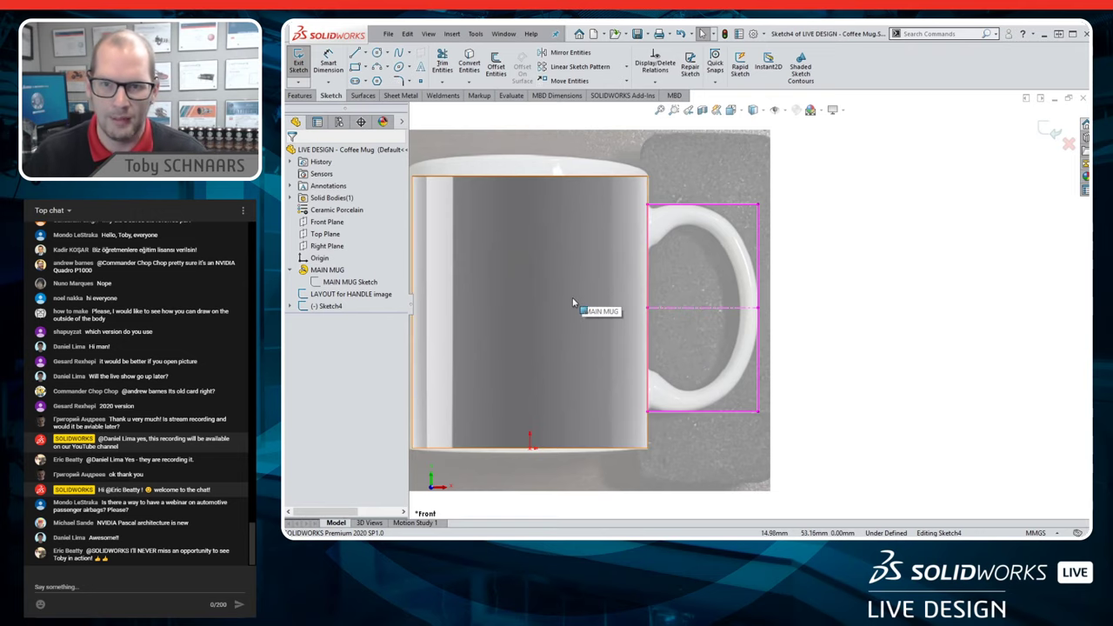
scroll(565, 295, "down", 1)
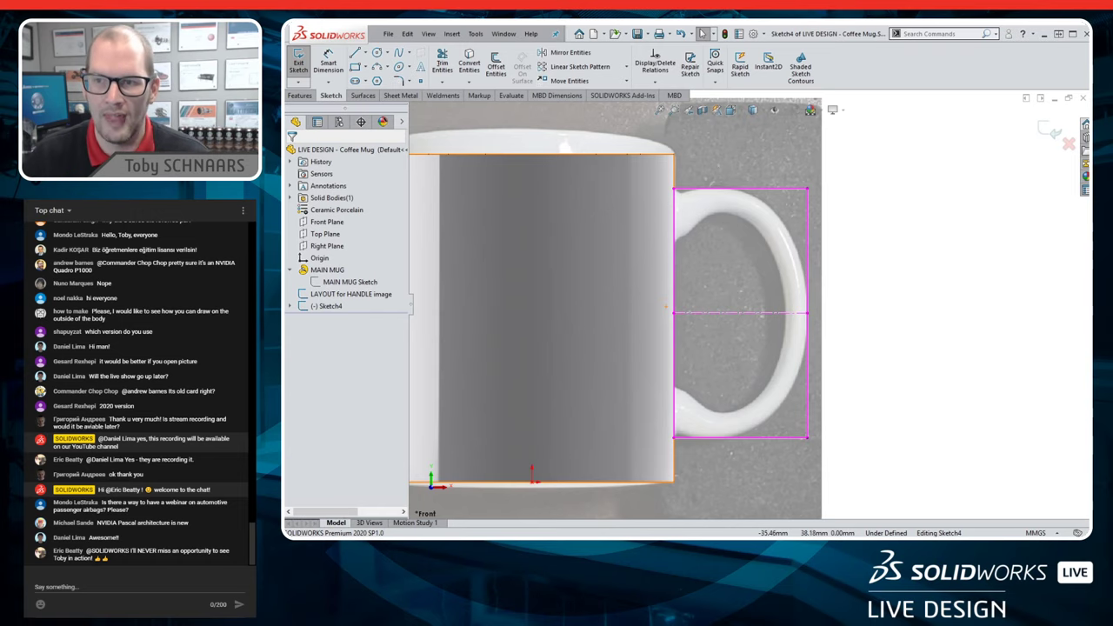
left_click(324, 306)
left_click(321, 306)
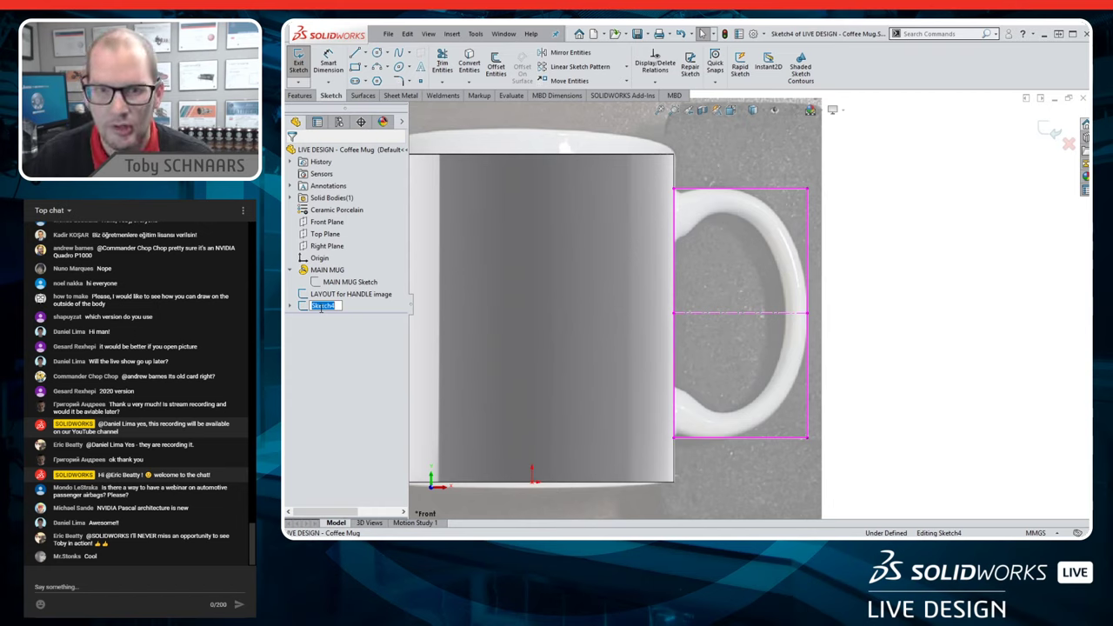
type("IMAGE of HANDLE")
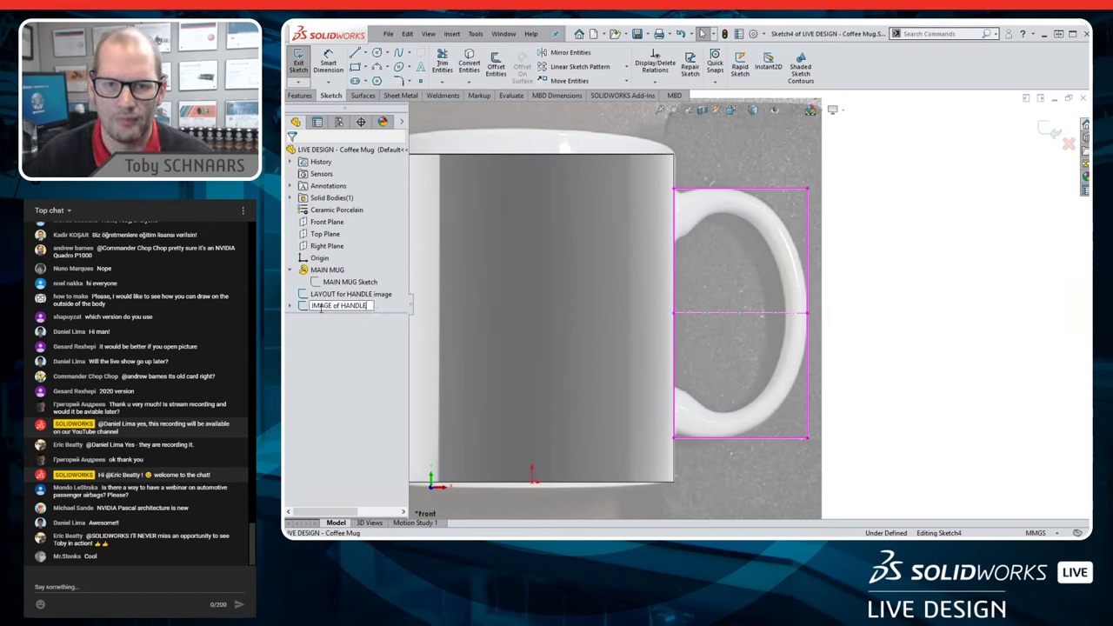
key("Return")
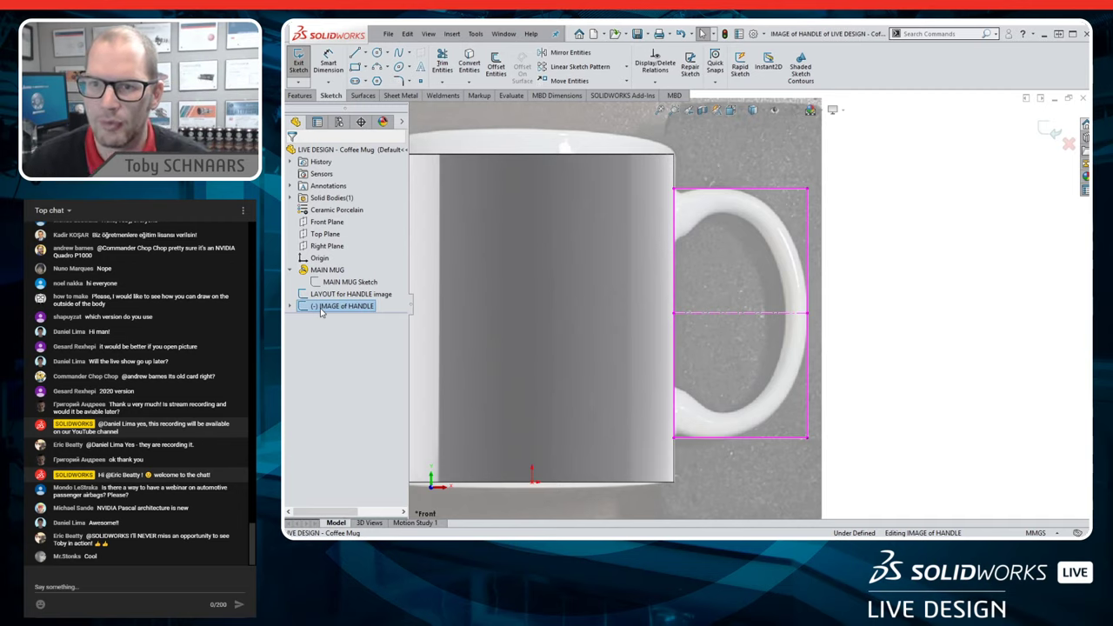
- Close the picture sketch and start a new sketch on the Front Plane
left_click(327, 222)
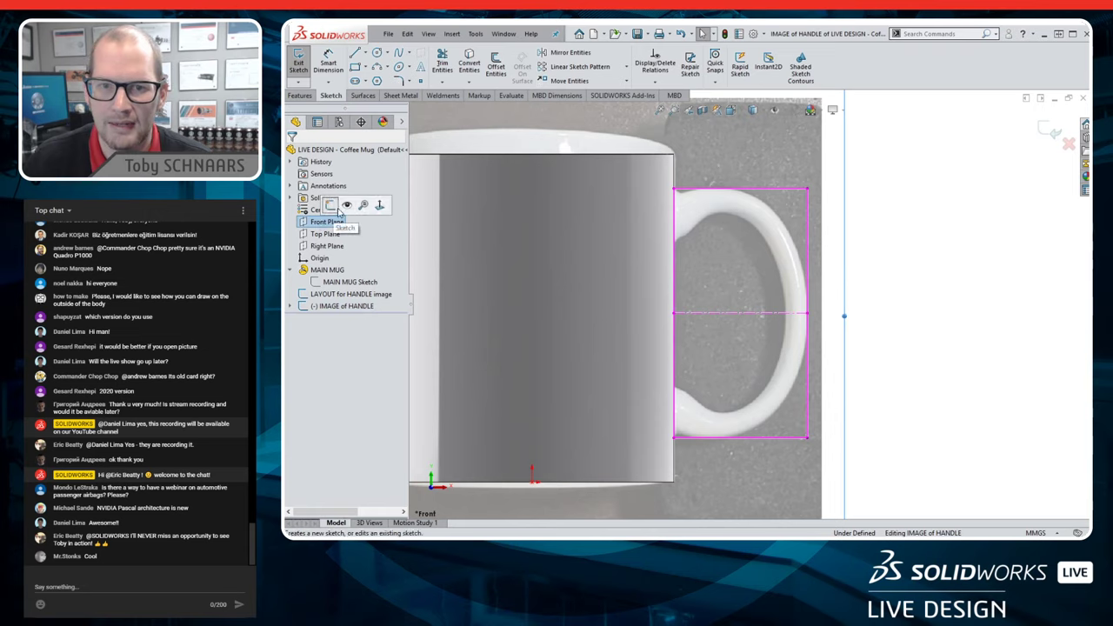
left_click(1050, 132)
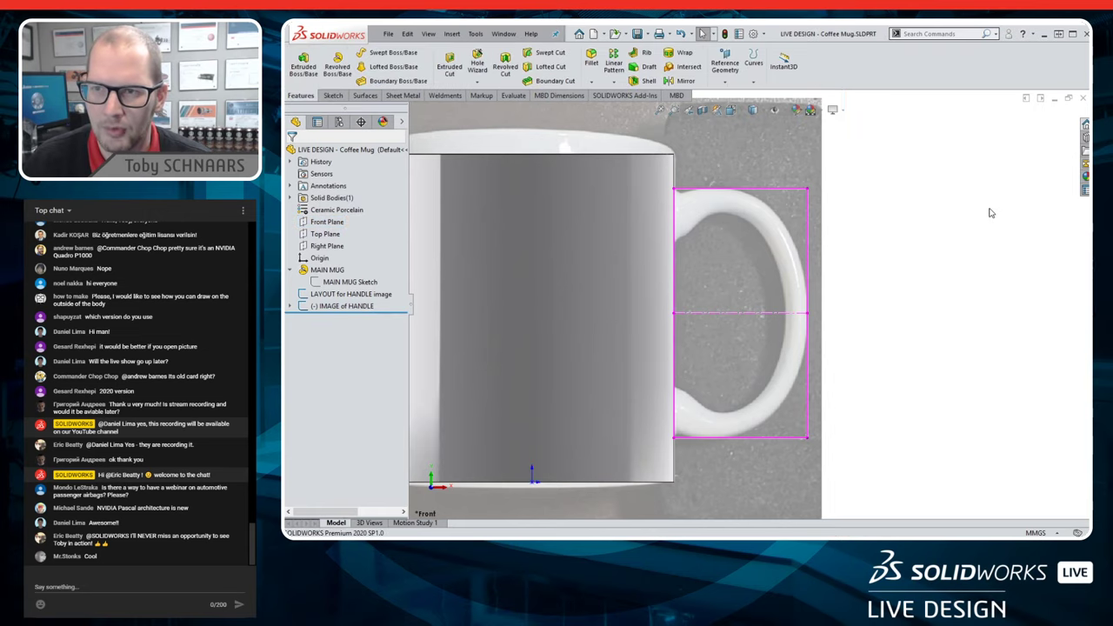
left_click(325, 222)
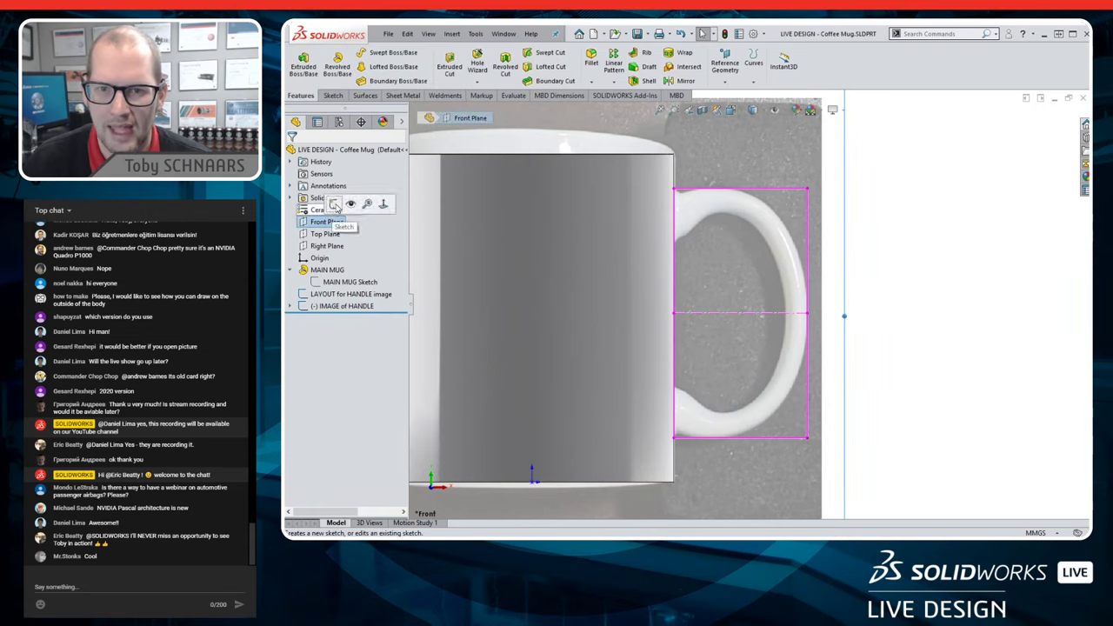
left_click(335, 204)
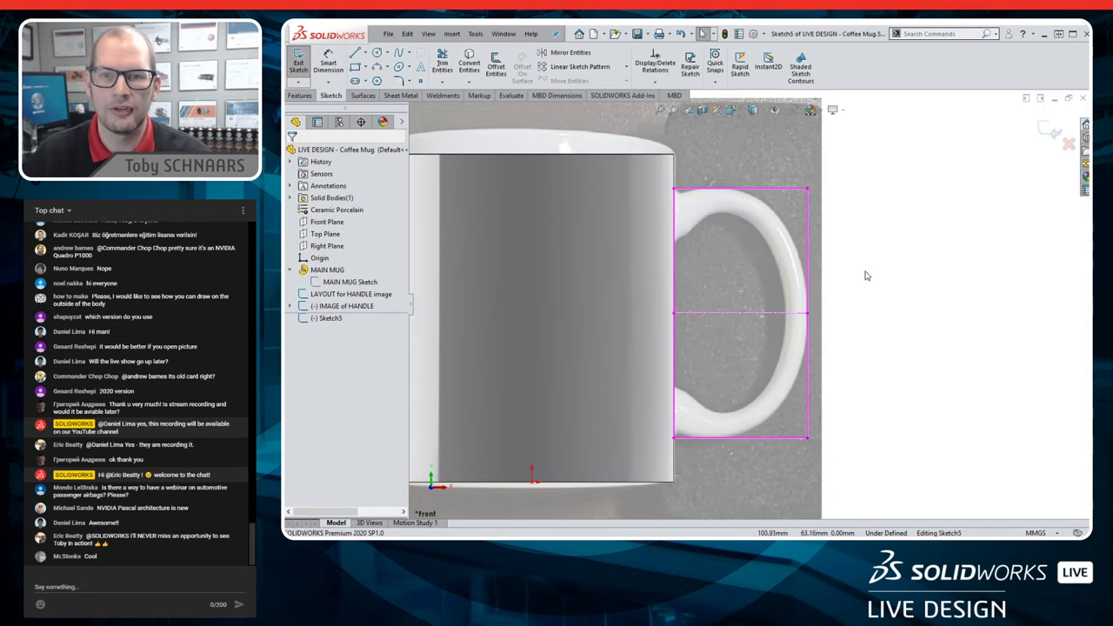
- Draw an open five-point spline from inside the mug body through the layout rectangle's upper, outer and lower edges, ending back inside the body
left_click(398, 54)
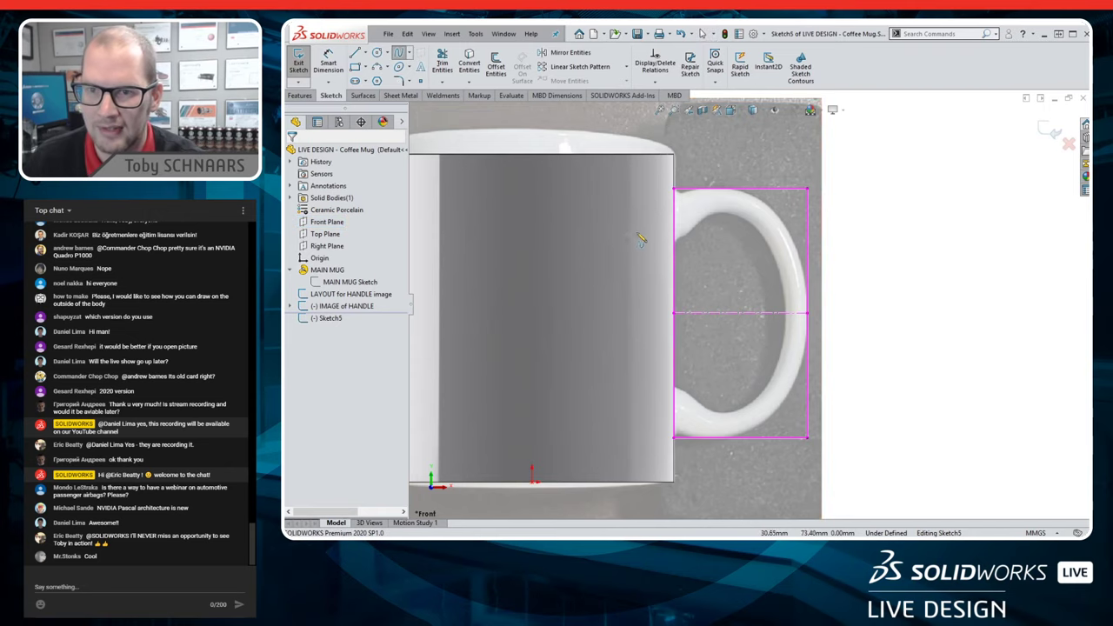
left_click(588, 242)
left_click(730, 188)
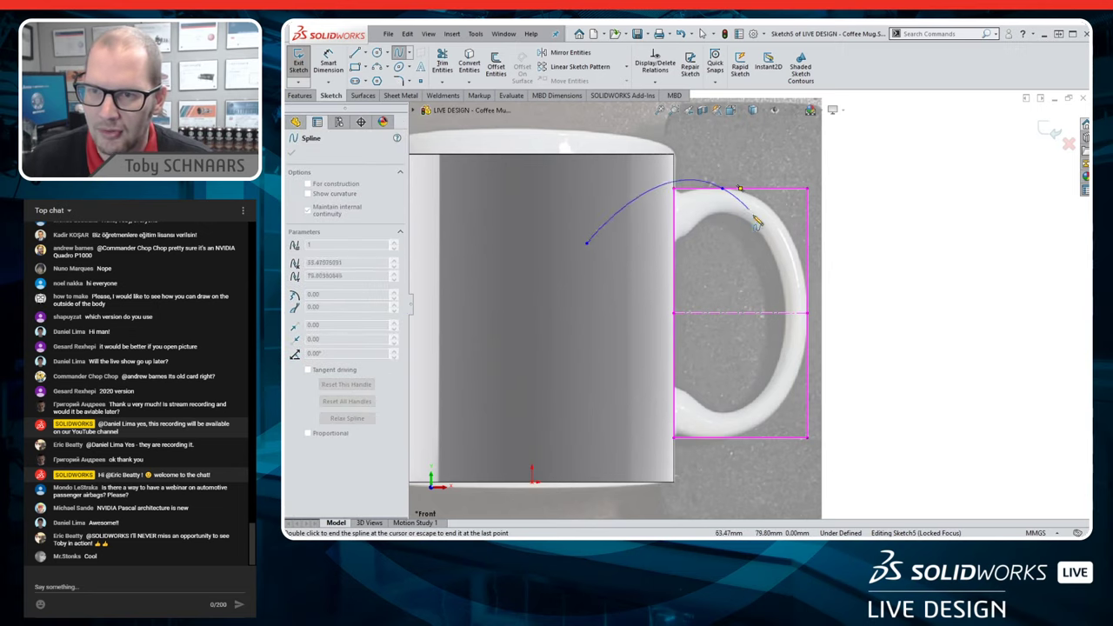
left_click(807, 314)
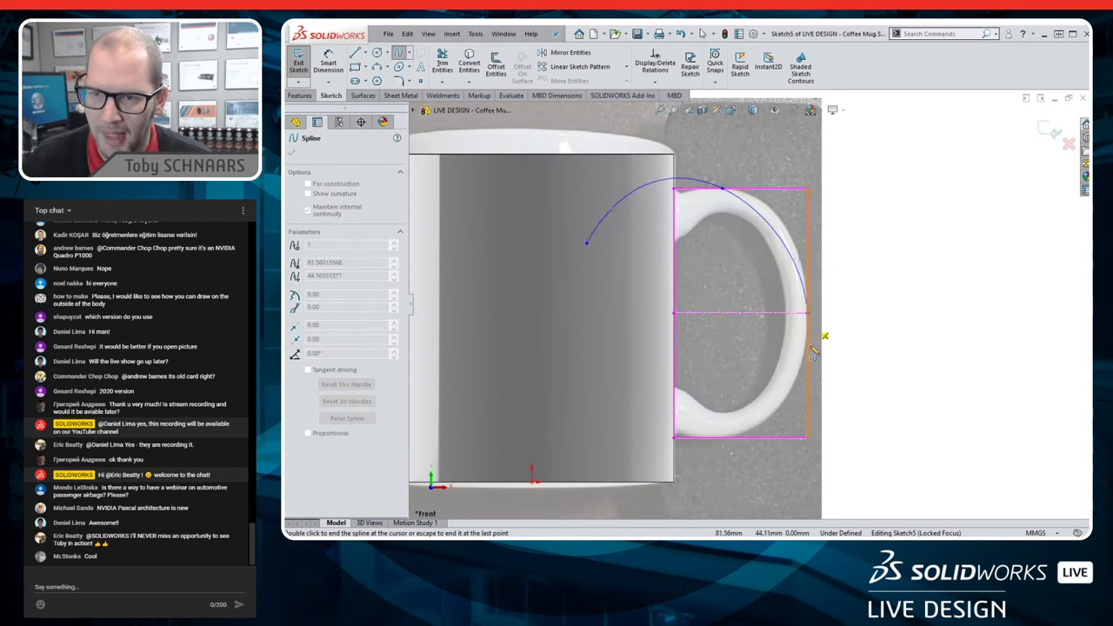
left_click(723, 438)
left_click(566, 365)
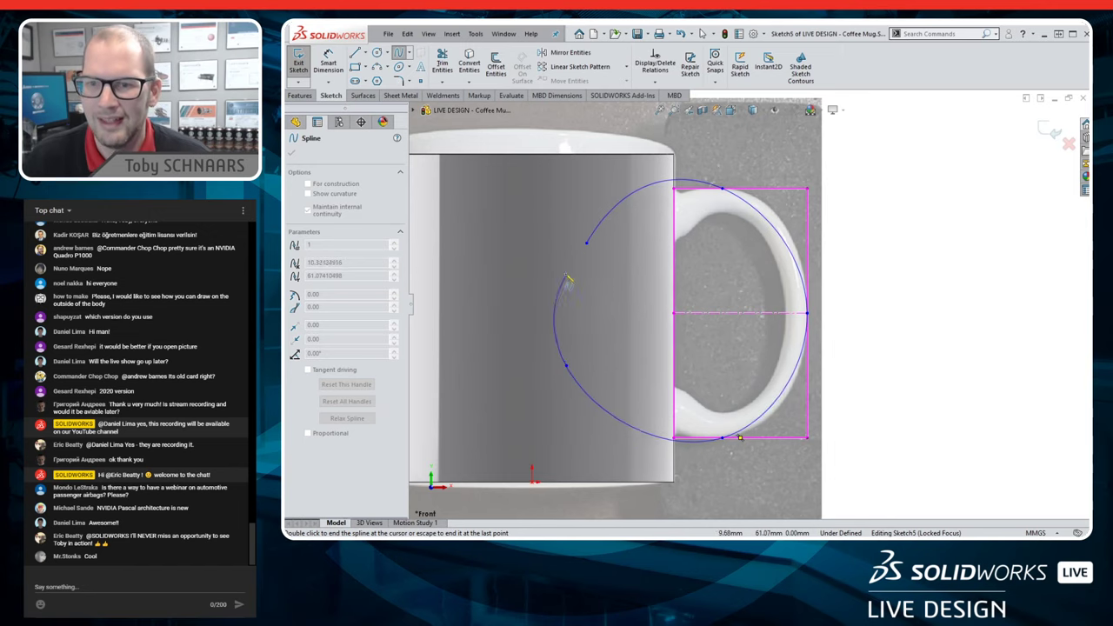
scroll(739, 222, "down", 5)
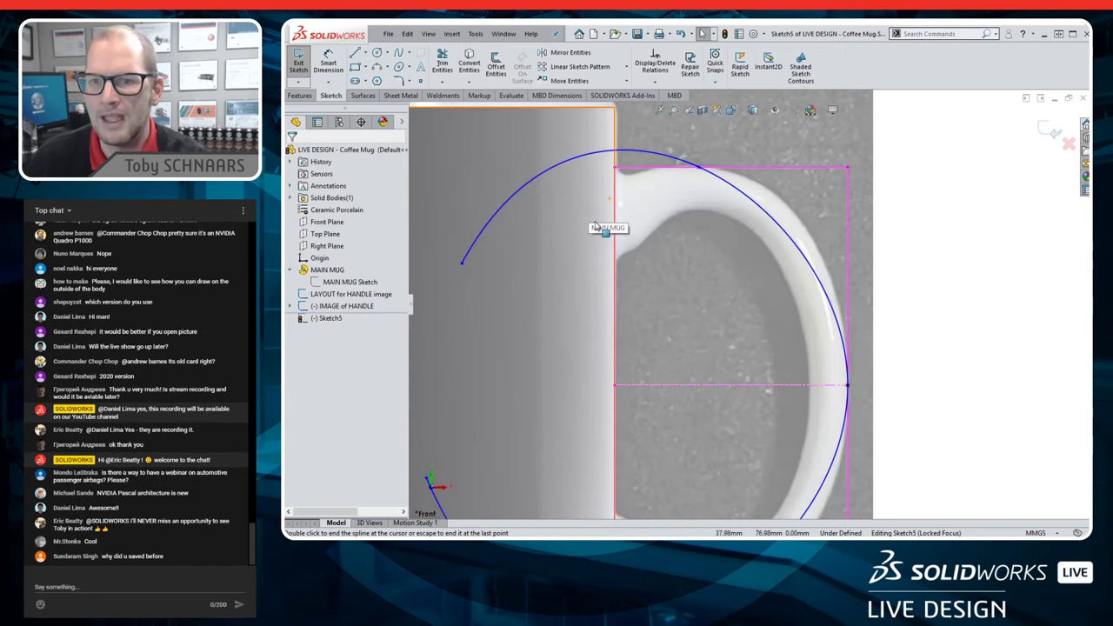
key("Escape")
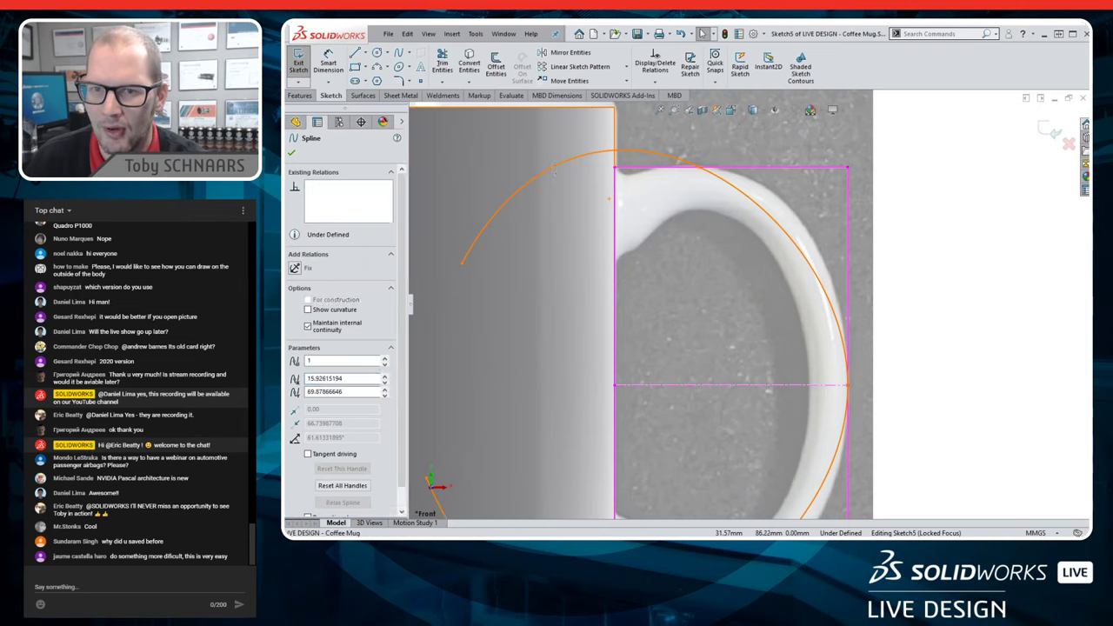
left_click(554, 167)
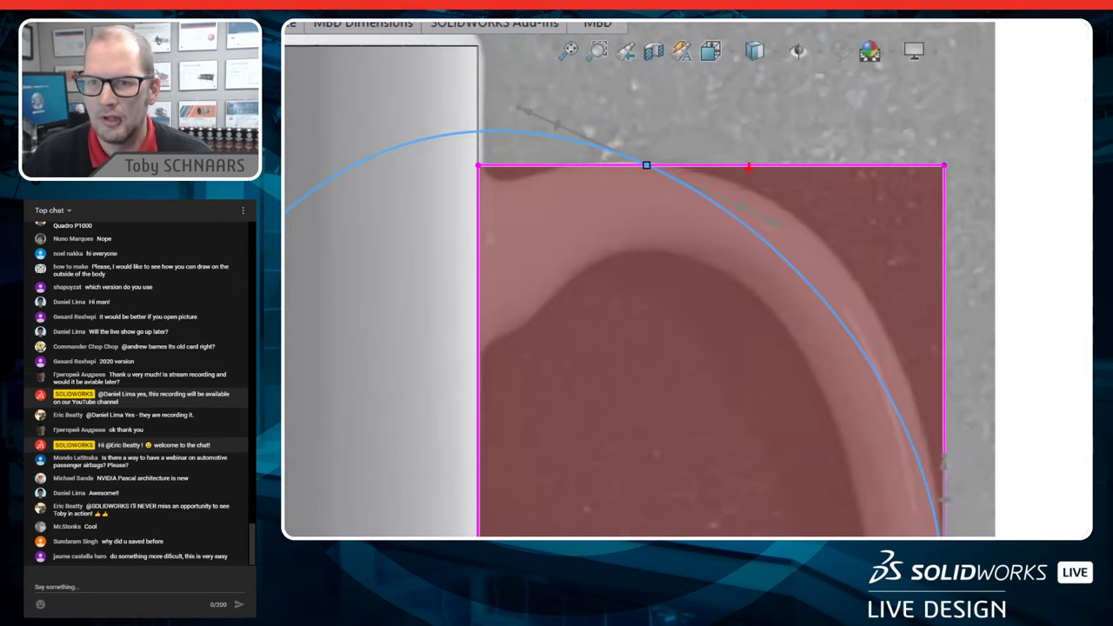
mouse_move(526, 130)
left_mouse_down()
mouse_move(541, 311)
mouse_move(529, 339)
left_mouse_up()
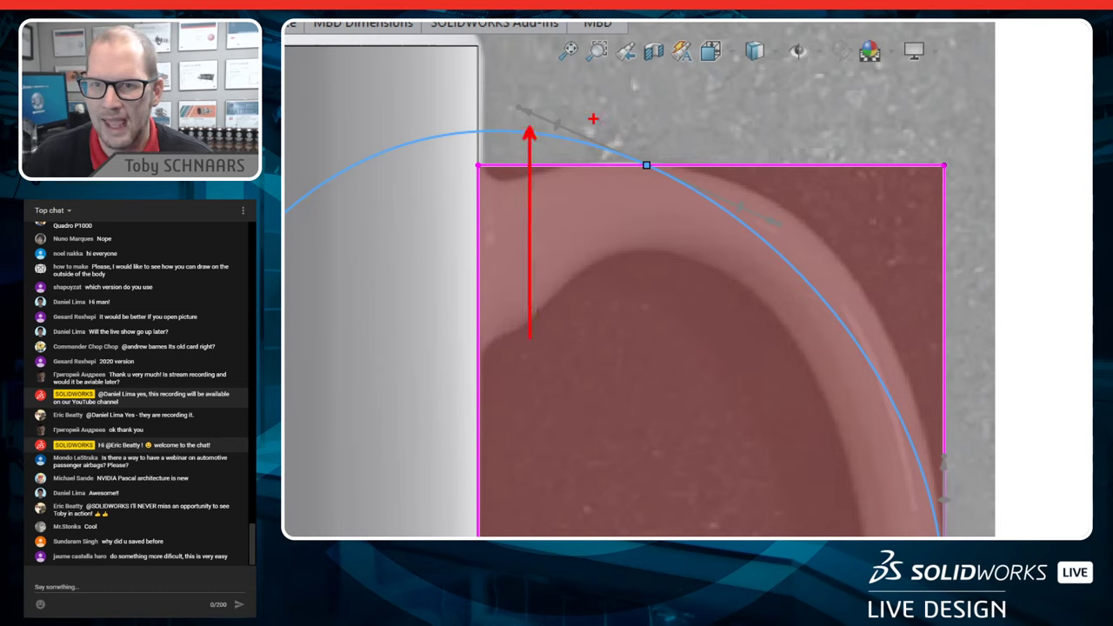
left_click_drag(563, 110, 678, 62)
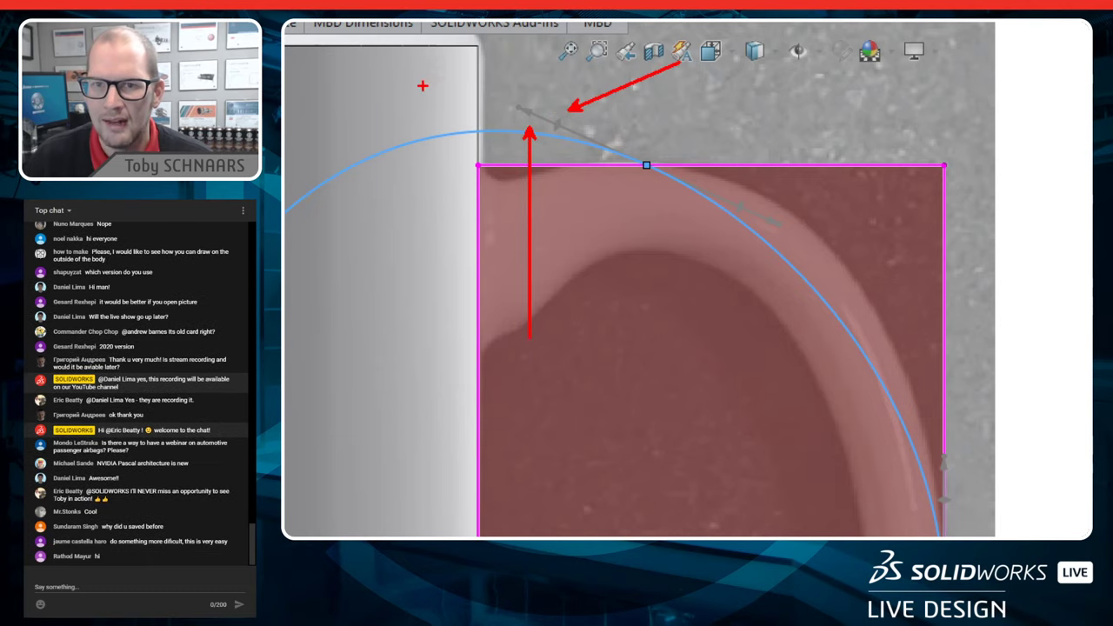
left_click_drag(515, 92, 474, 35)
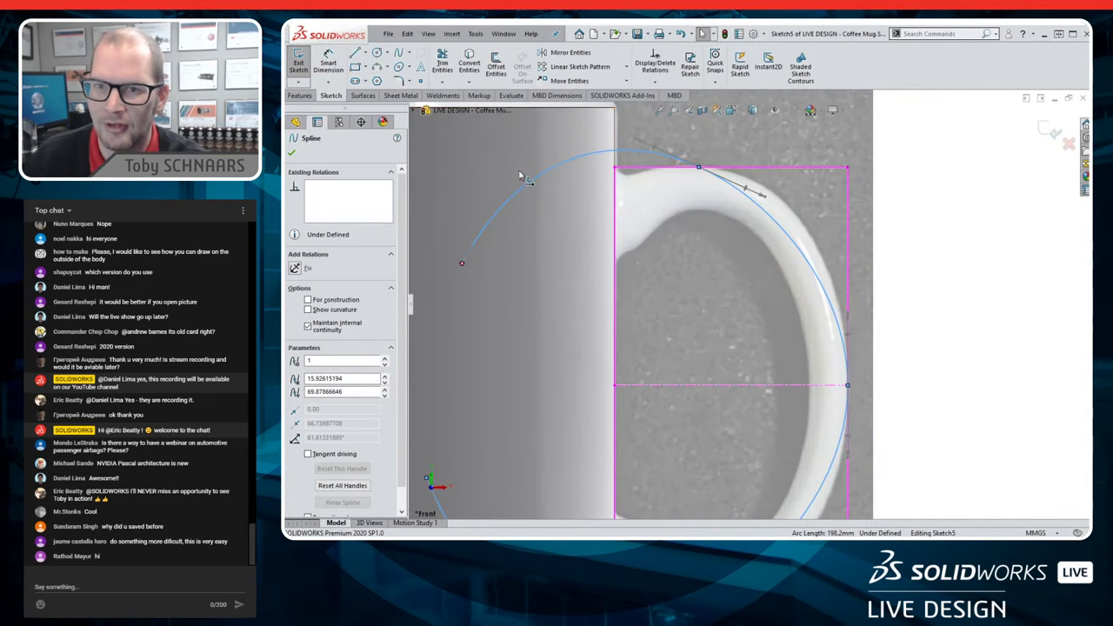
- Adjust the spline's inner end point and its tangent handles so the curve follows the upper and outer edge of the photographed handle
left_click_drag(521, 177, 587, 198)
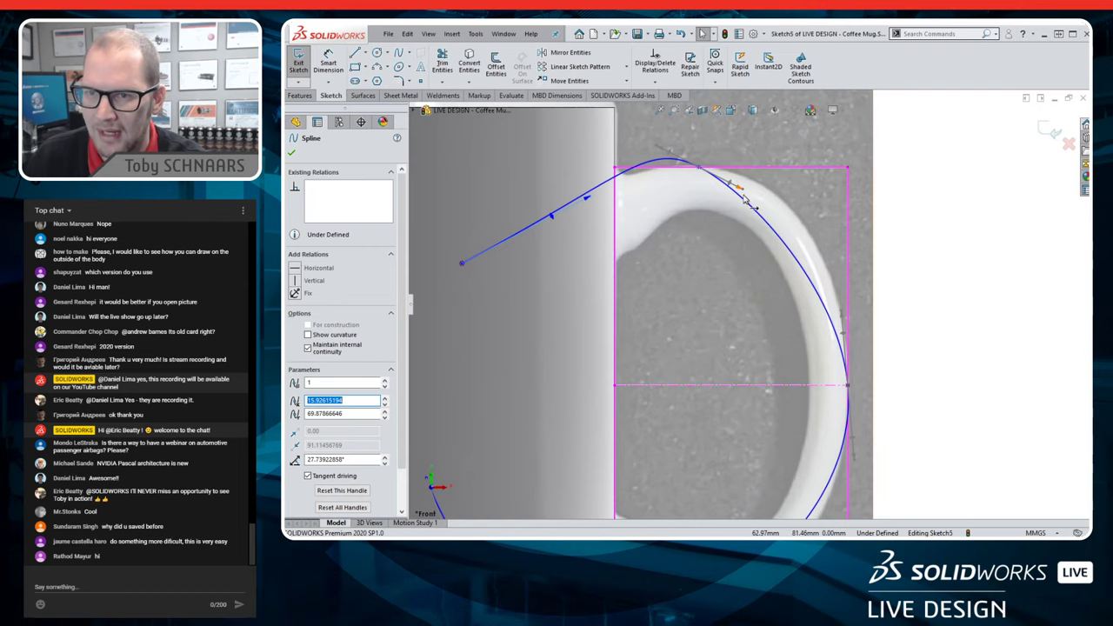
left_click_drag(746, 198, 769, 170)
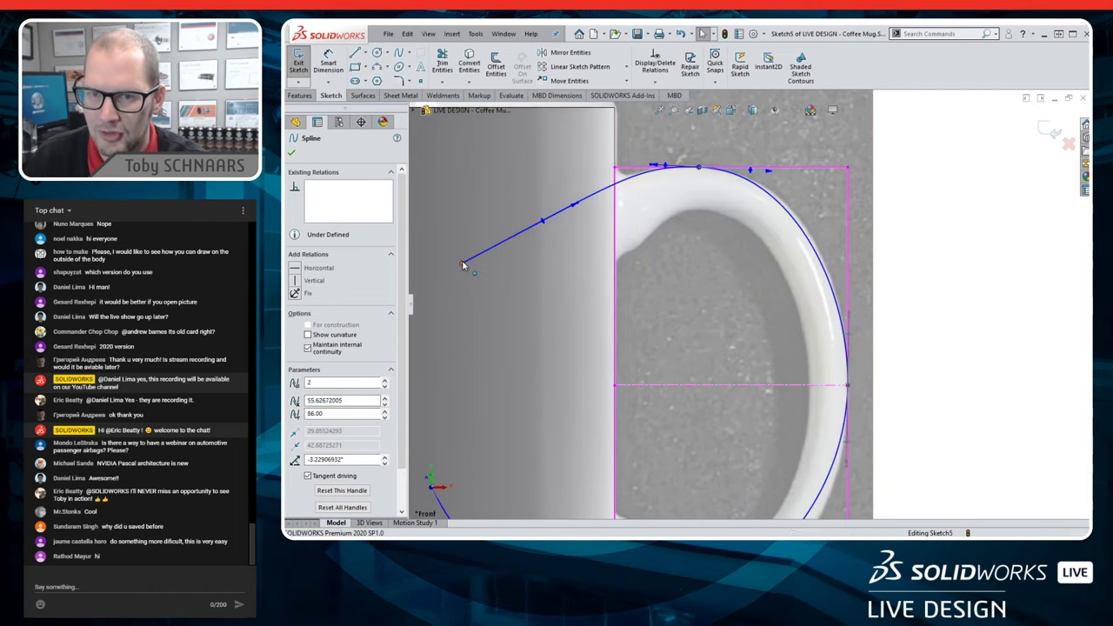
left_click_drag(464, 265, 466, 231)
left_click(582, 174)
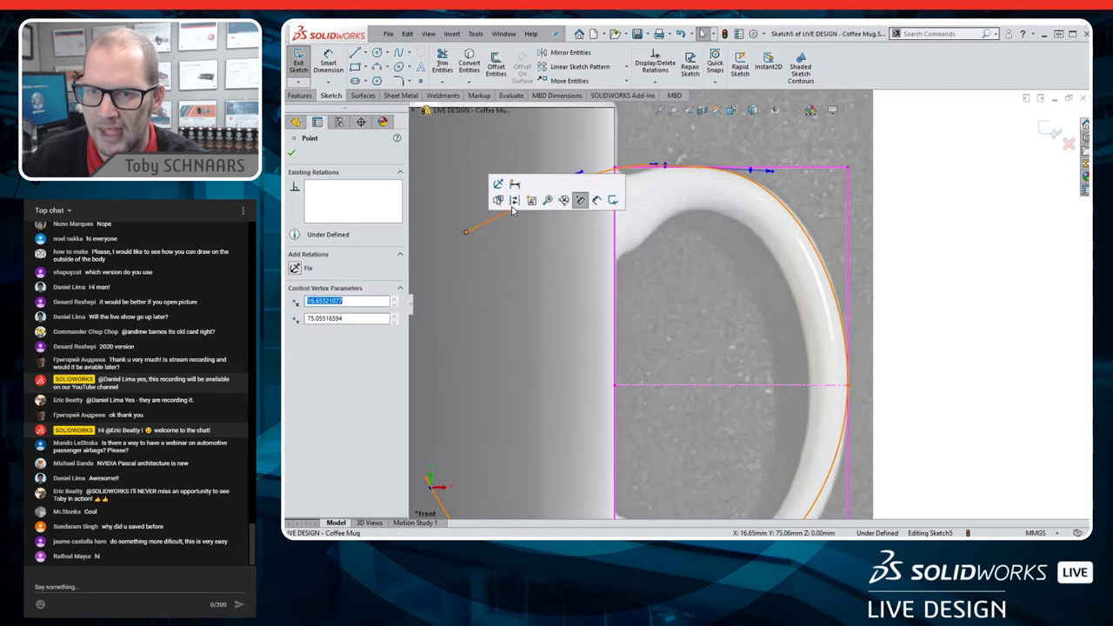
left_click(582, 173)
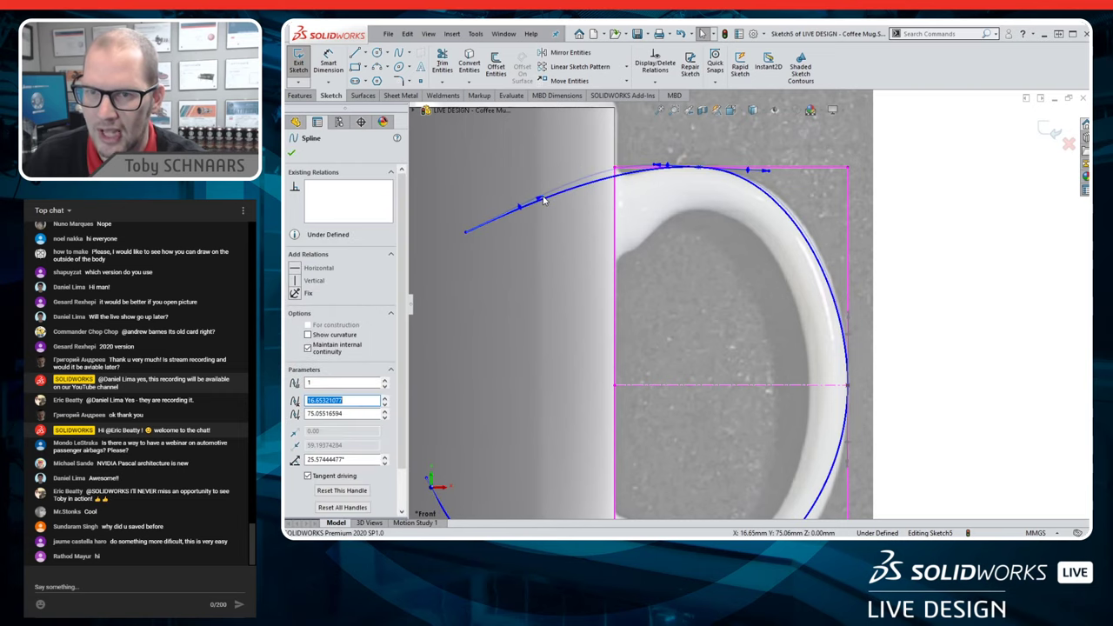
left_click(848, 311)
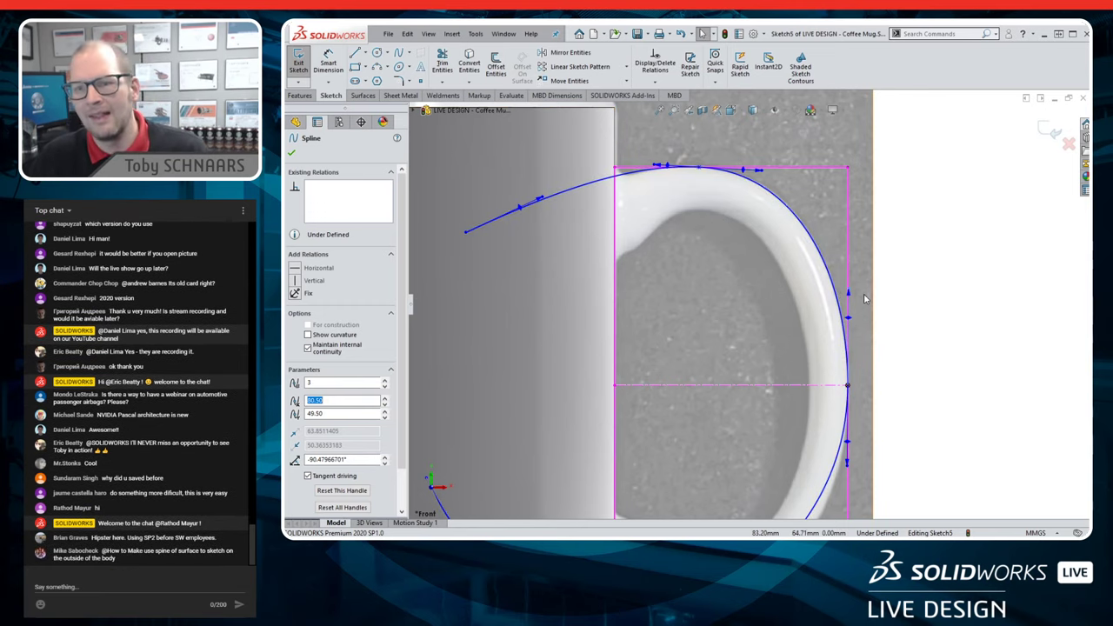
scroll(741, 213, "up", 3)
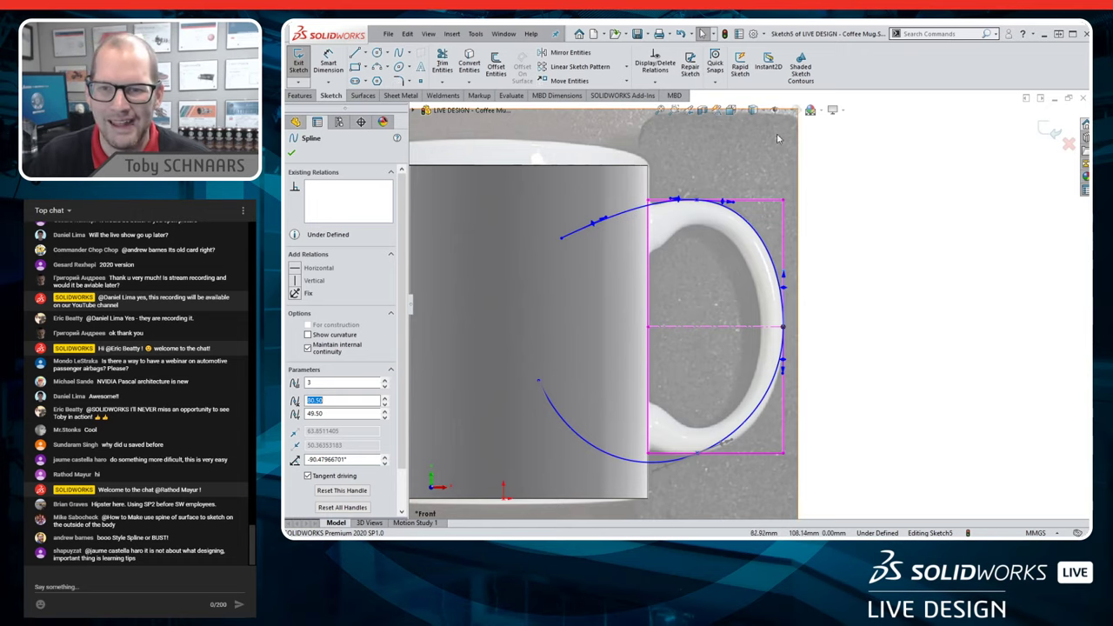
key("Escape")
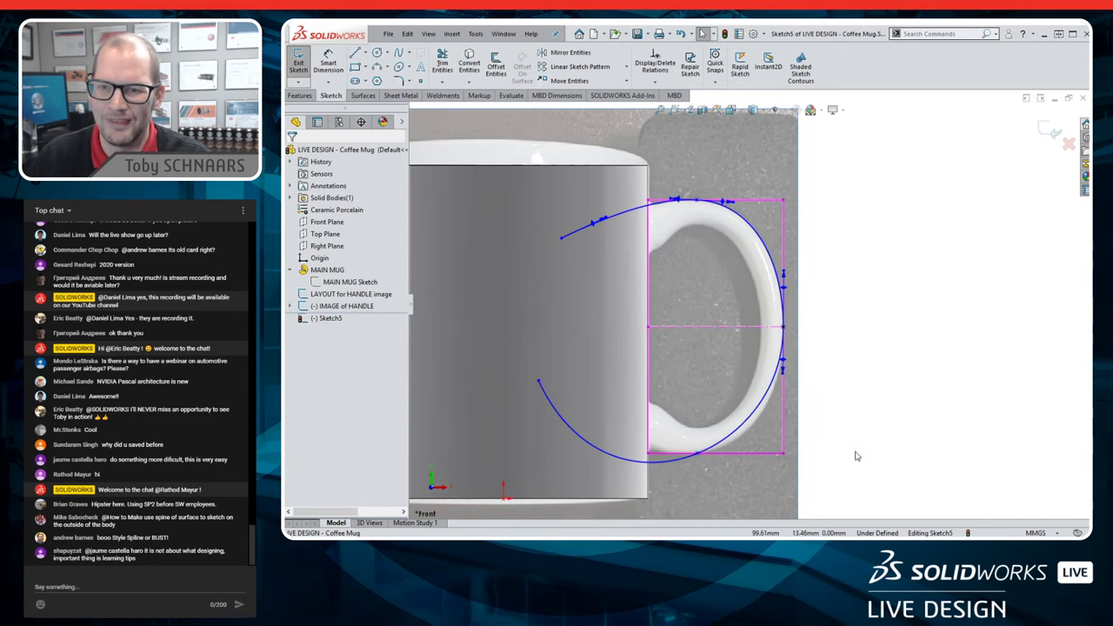
- Delete the five-point handle spline from the sketch
key("f")
left_click_drag(882, 425, 689, 348)
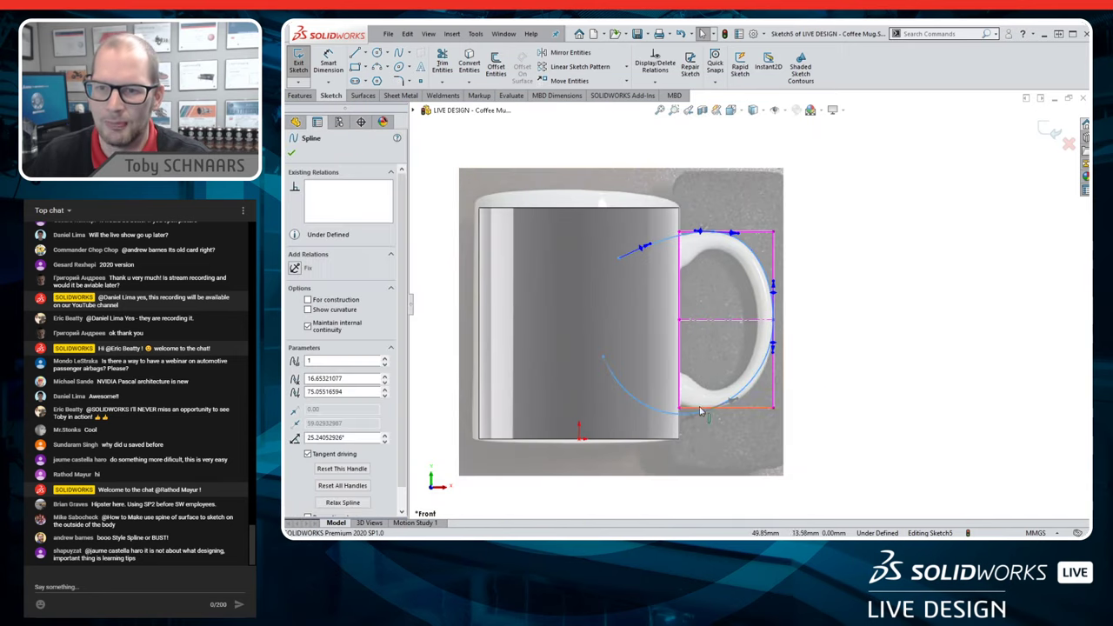
key("Delete")
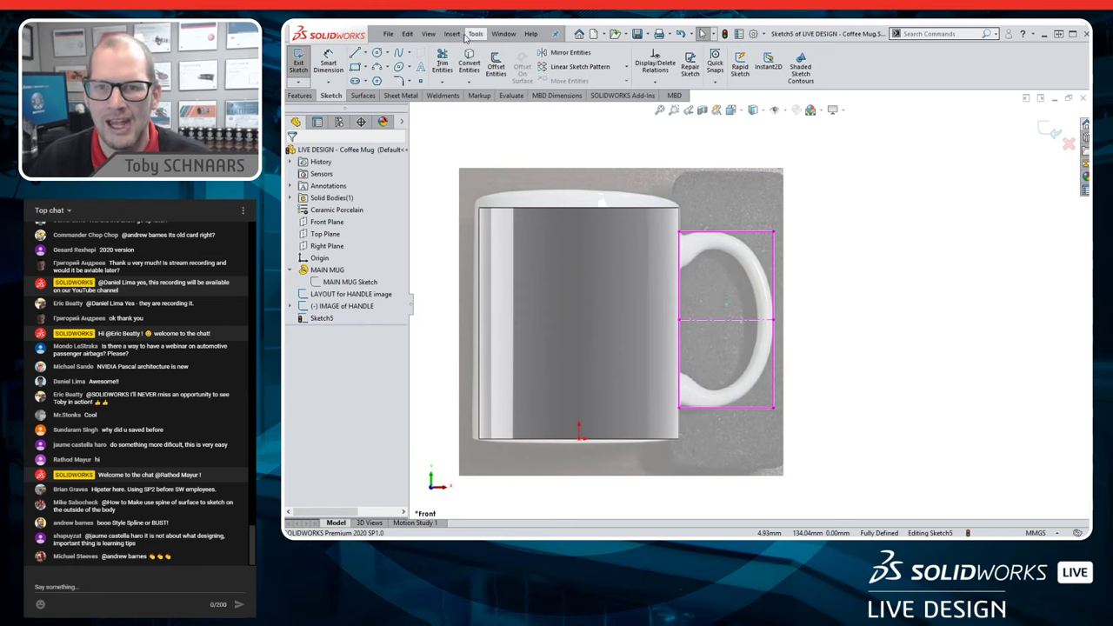
left_click(406, 54)
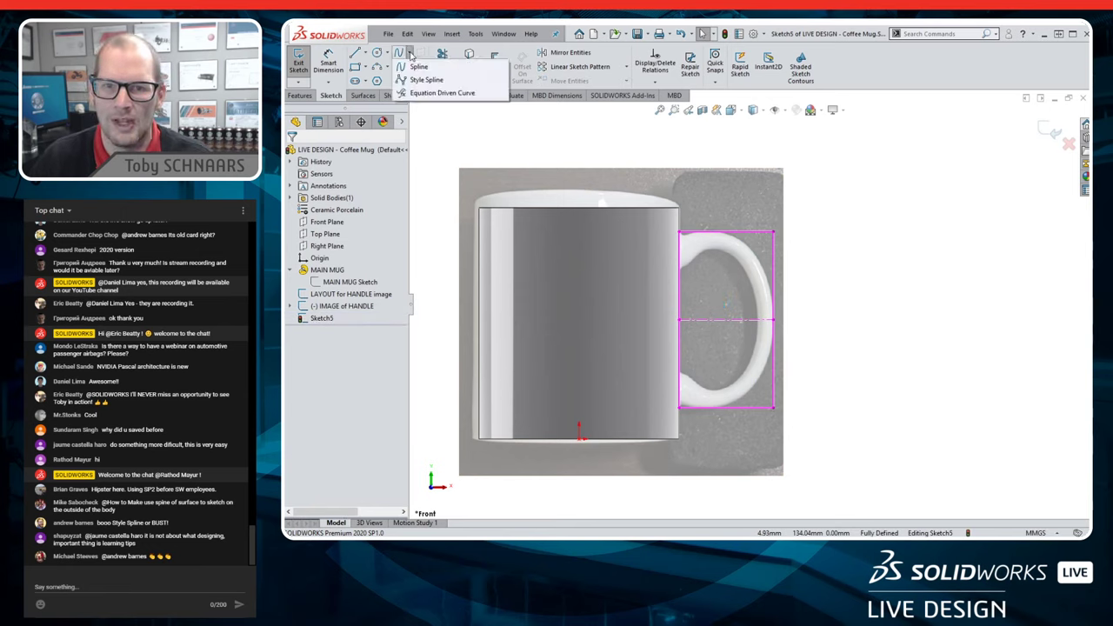
left_click(431, 77)
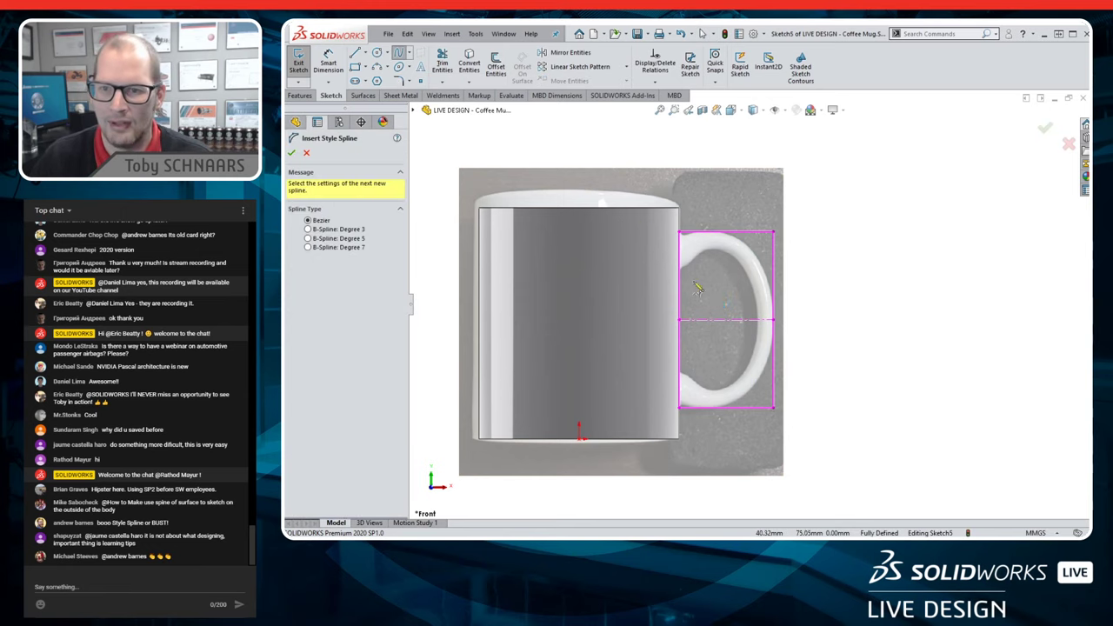
left_click(593, 271)
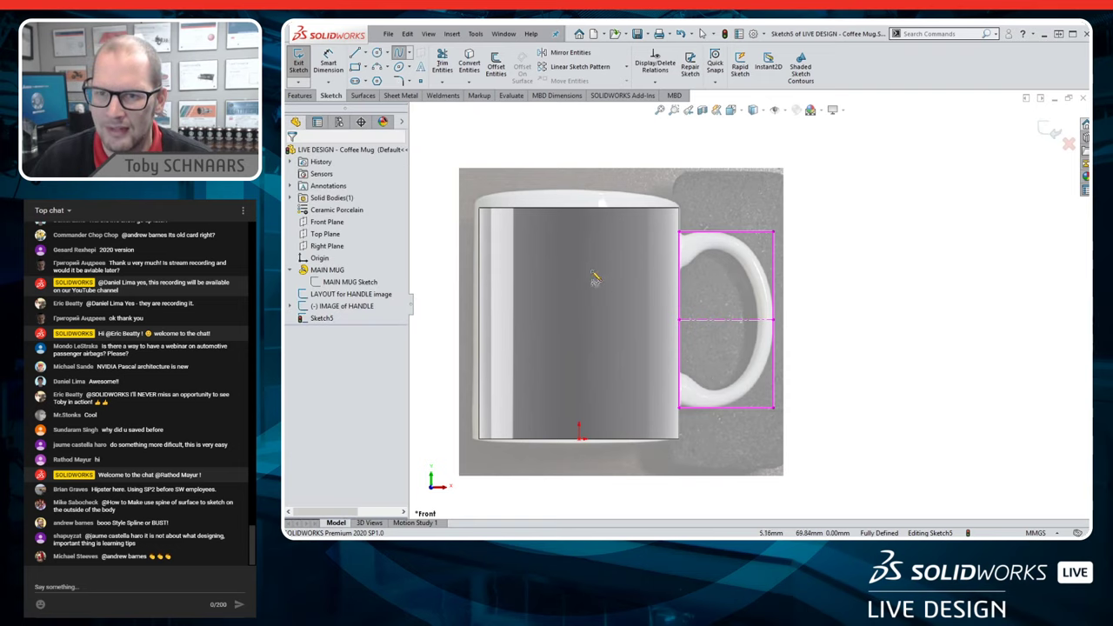
left_click(713, 195)
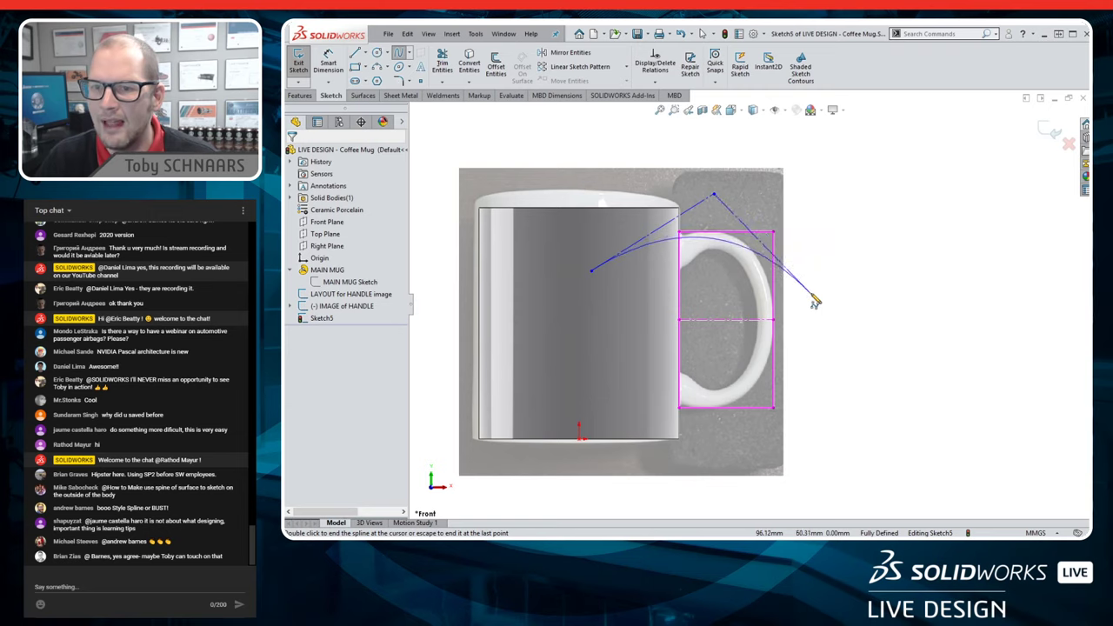
left_click(810, 292)
left_click(762, 320)
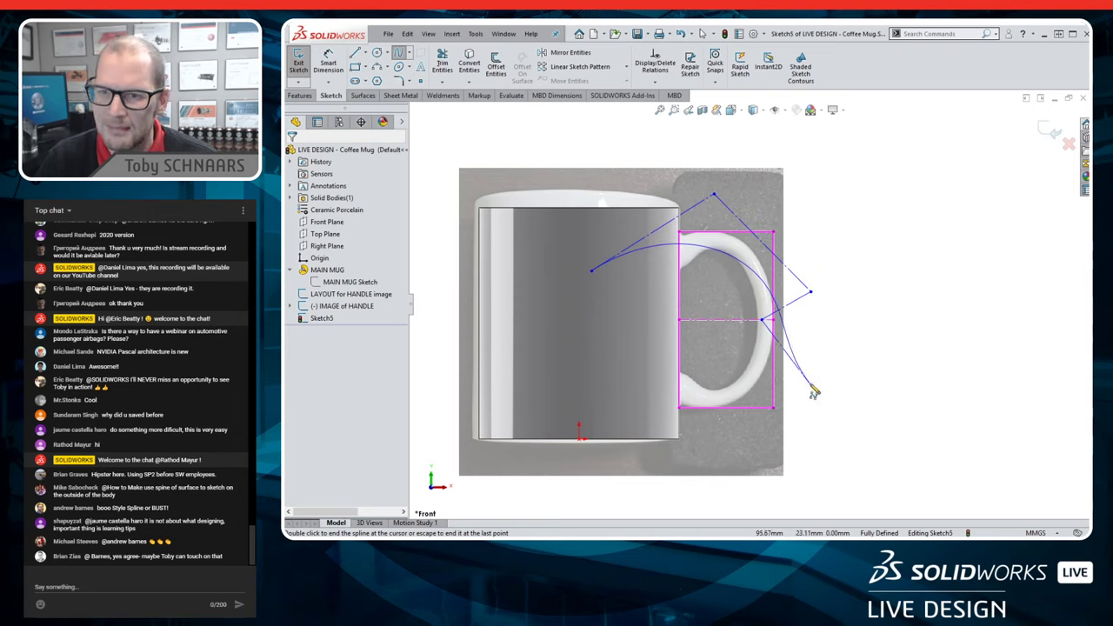
left_click(809, 379)
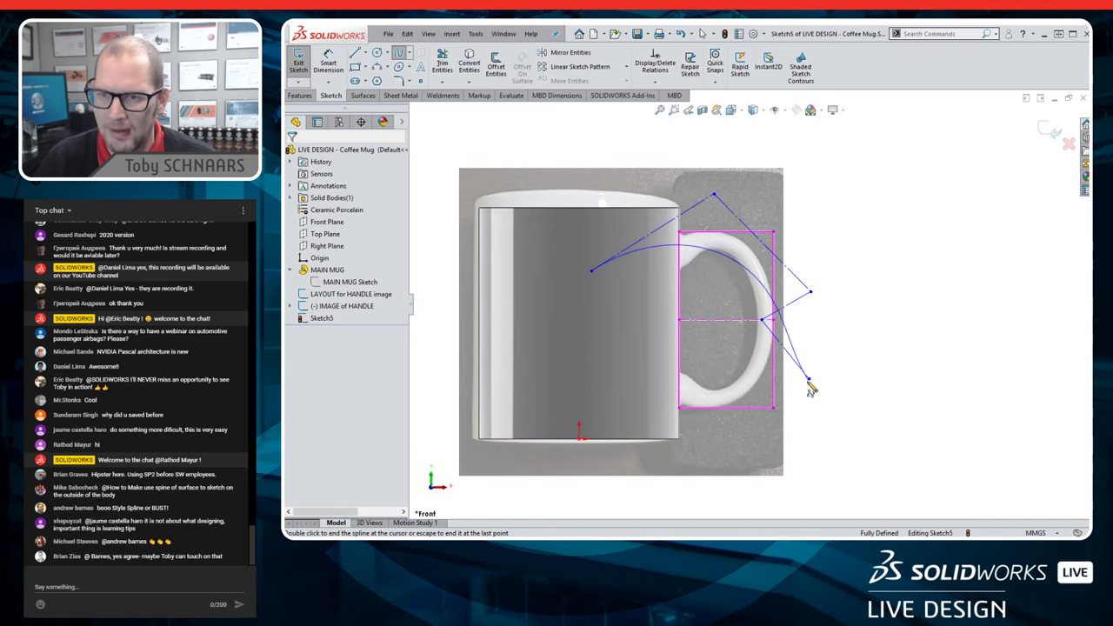
left_click(711, 471)
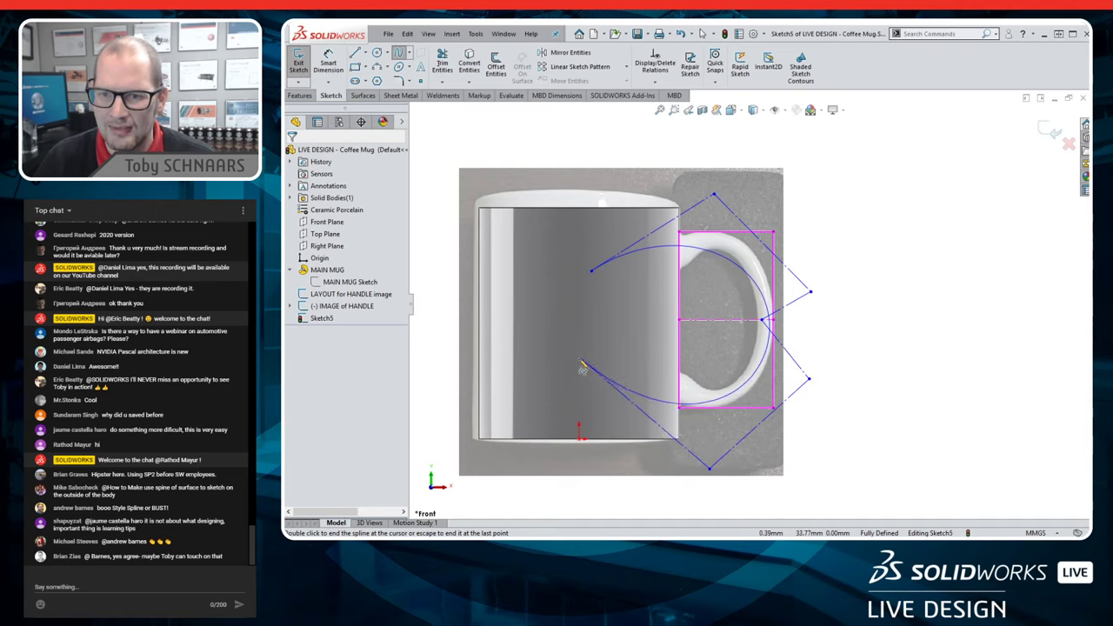
double_click(584, 368)
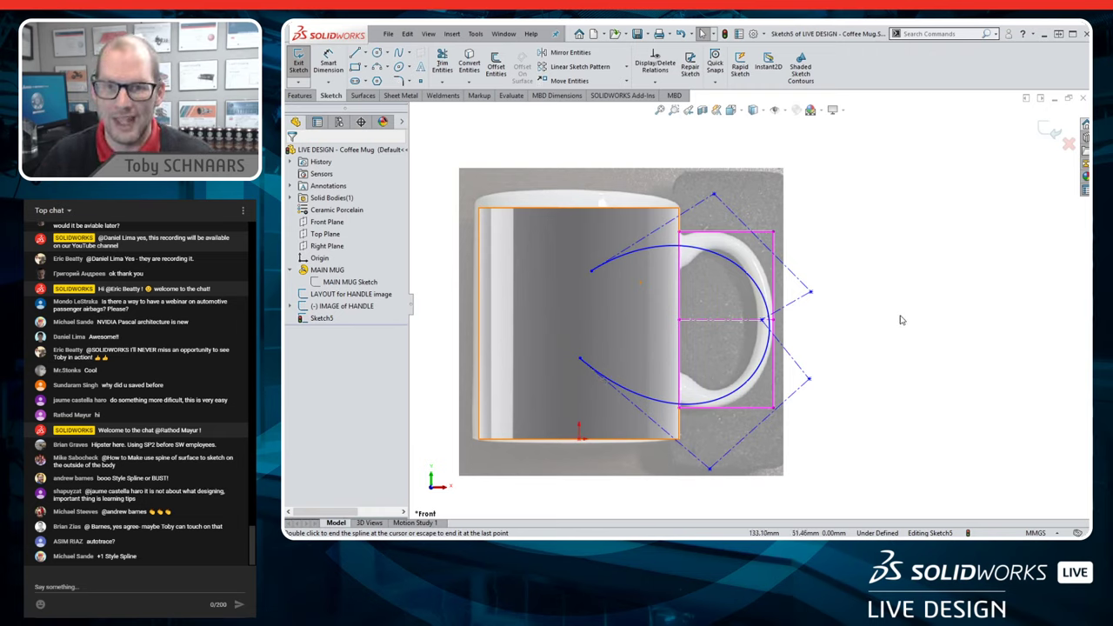
left_click(648, 254)
key("Delete")
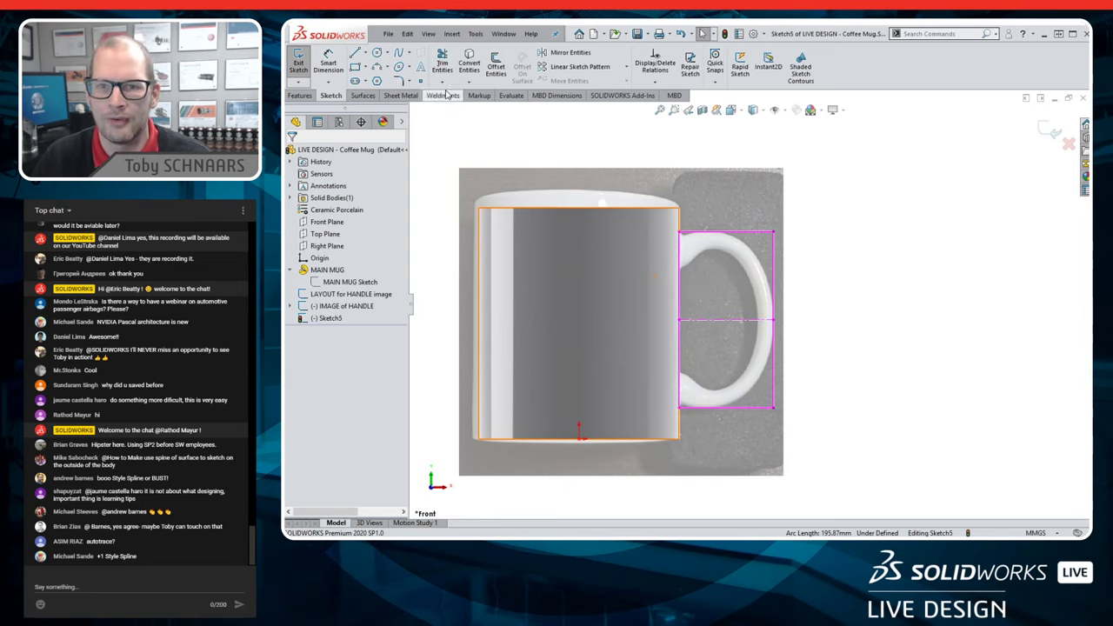
- Draw a Bezier style spline with seven control vertices from inside the mug around the handle, the middle vertex on the layout centerline, ending inside the body
left_click(407, 53)
left_click(427, 80)
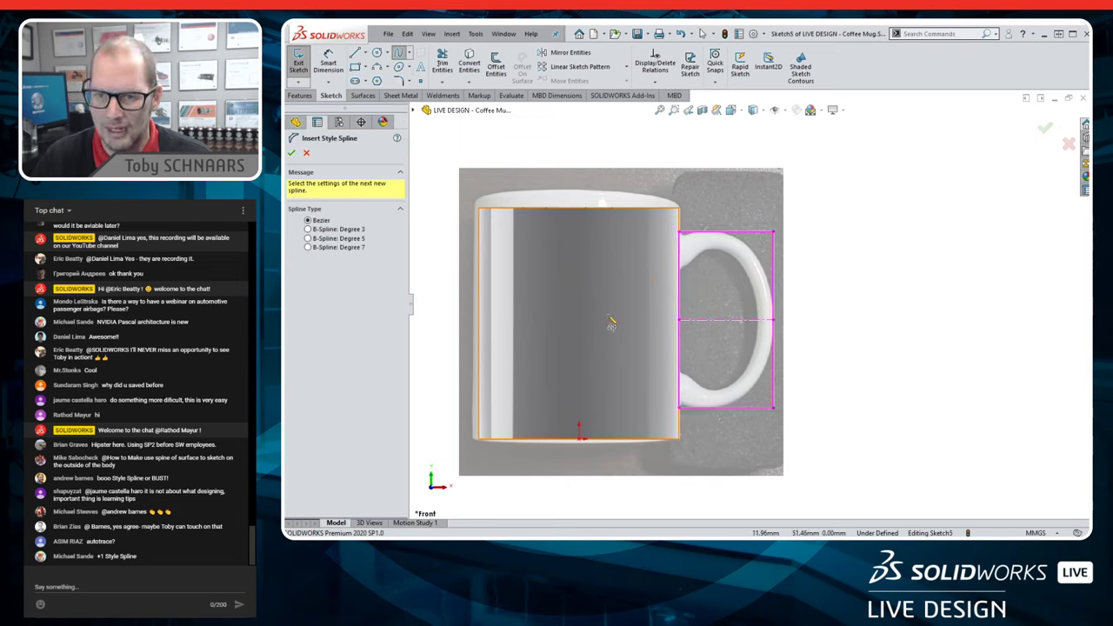
left_click(592, 275)
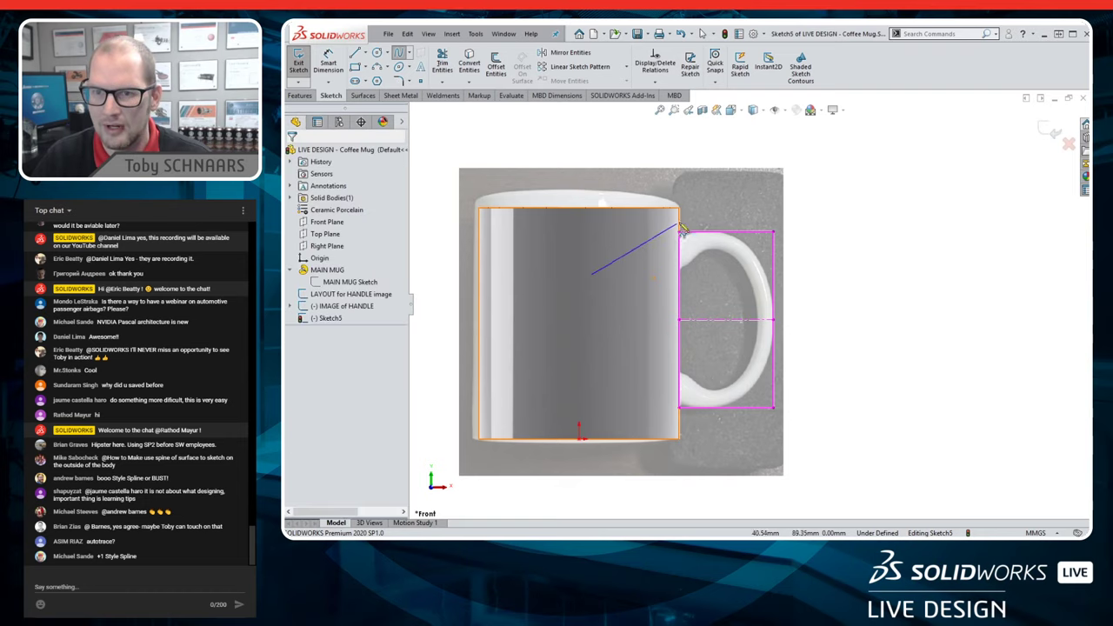
left_click(735, 187)
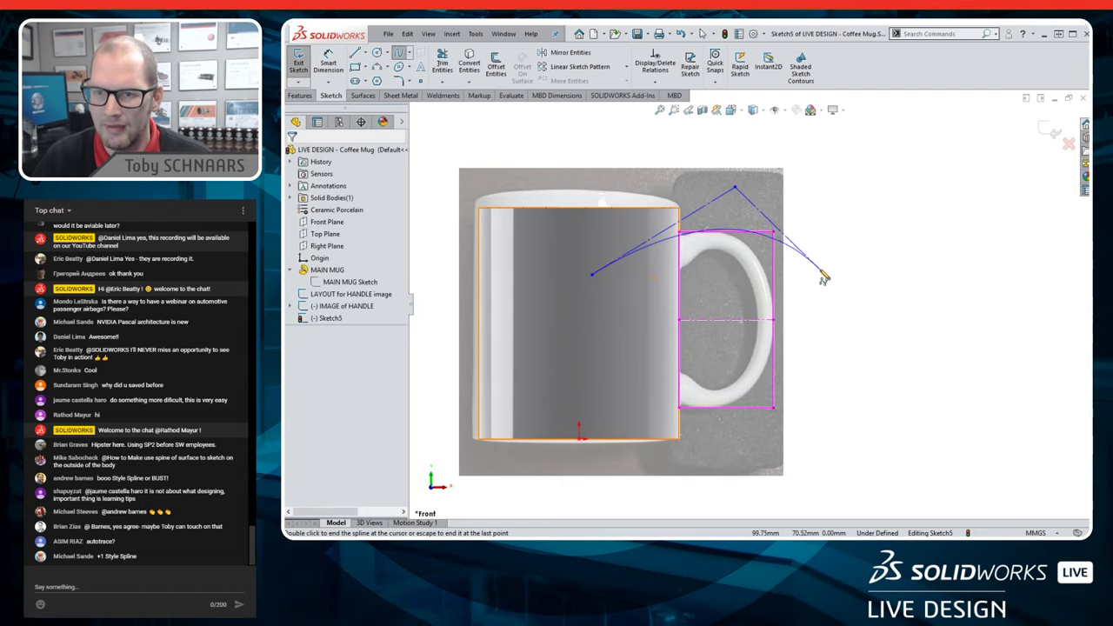
left_click(820, 275)
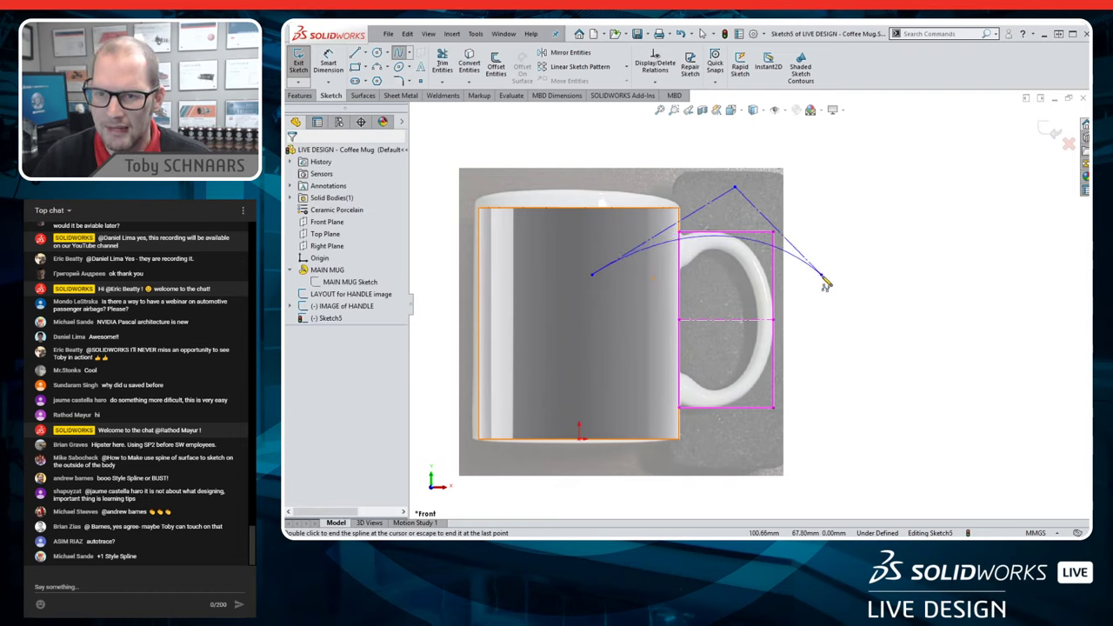
left_click(762, 320)
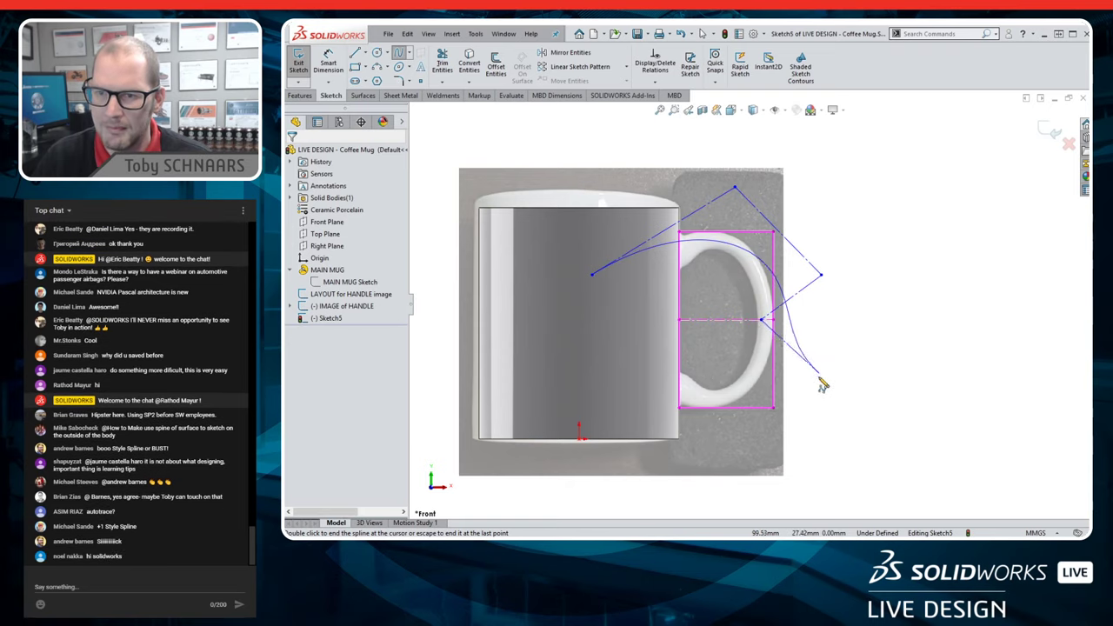
left_click(821, 380)
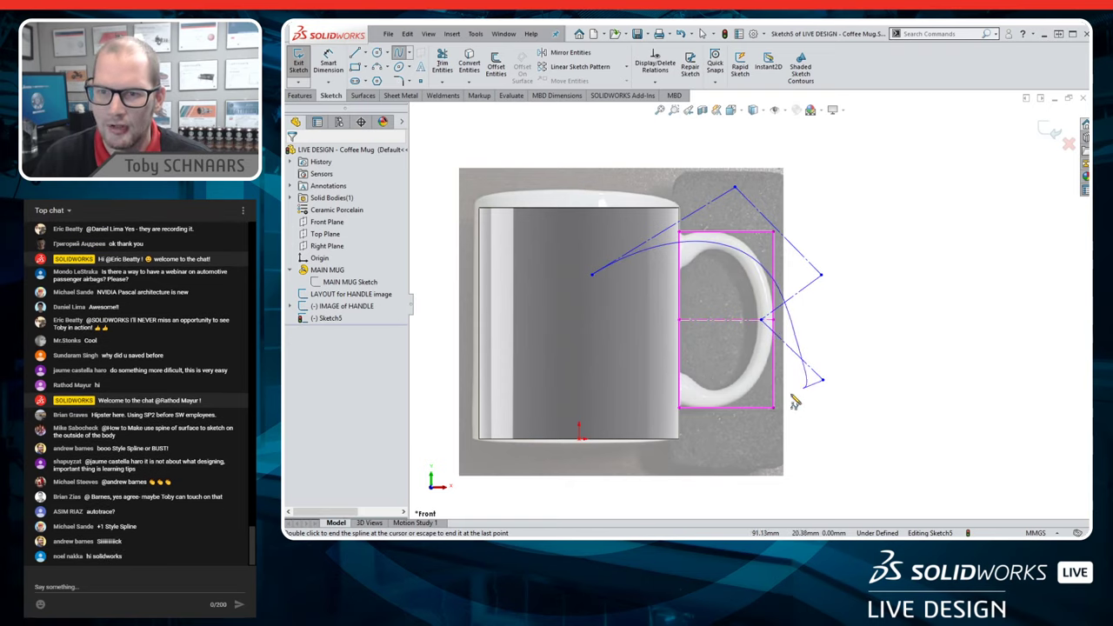
left_click(725, 452)
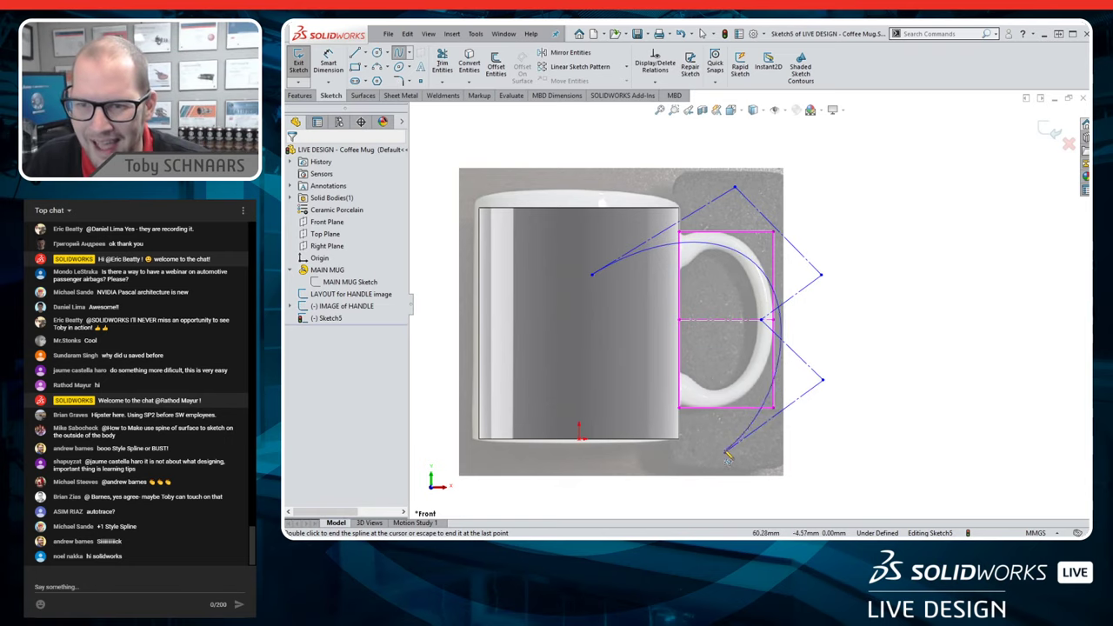
double_click(594, 380)
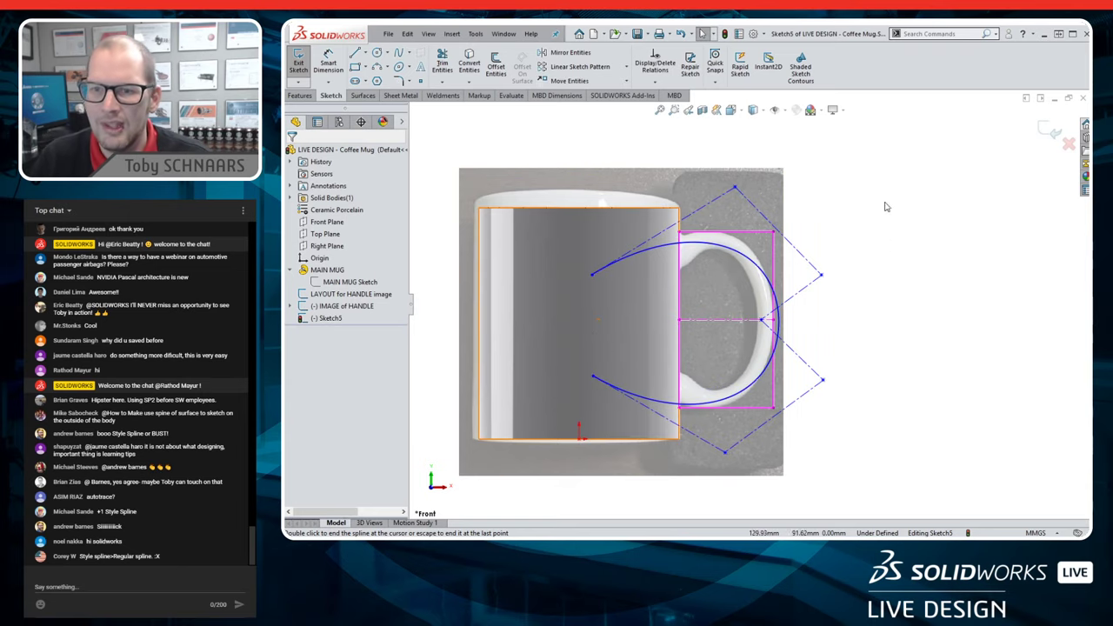
key("Escape")
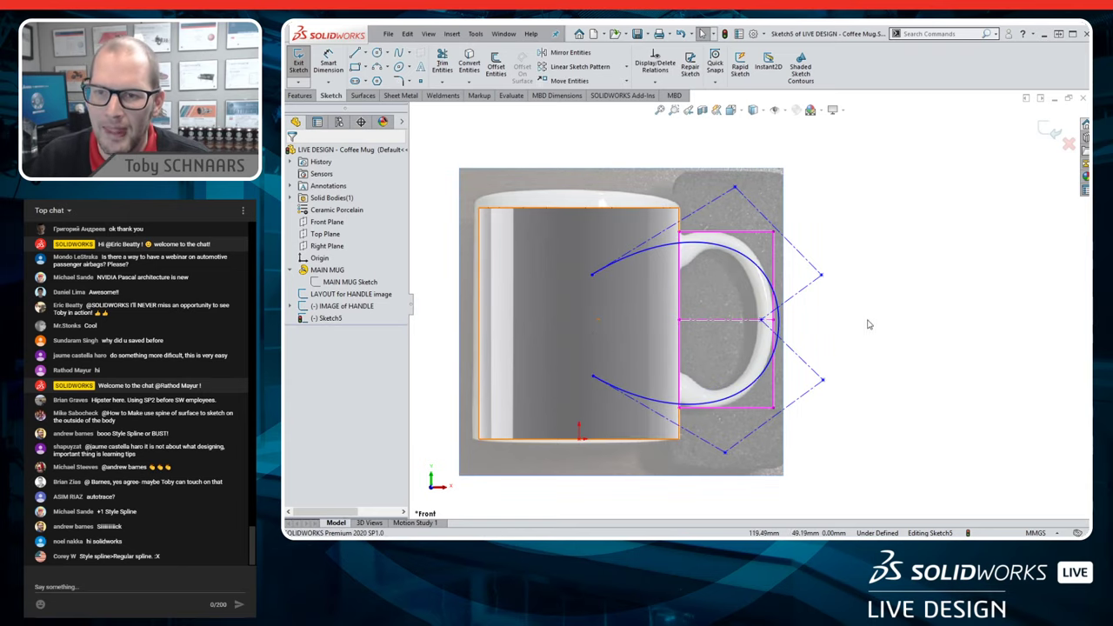
- Draw a horizontal centerline about 49 mm long from the midpoint of the layout rectangle's mug-side edge to beyond its outer edge
key("s")
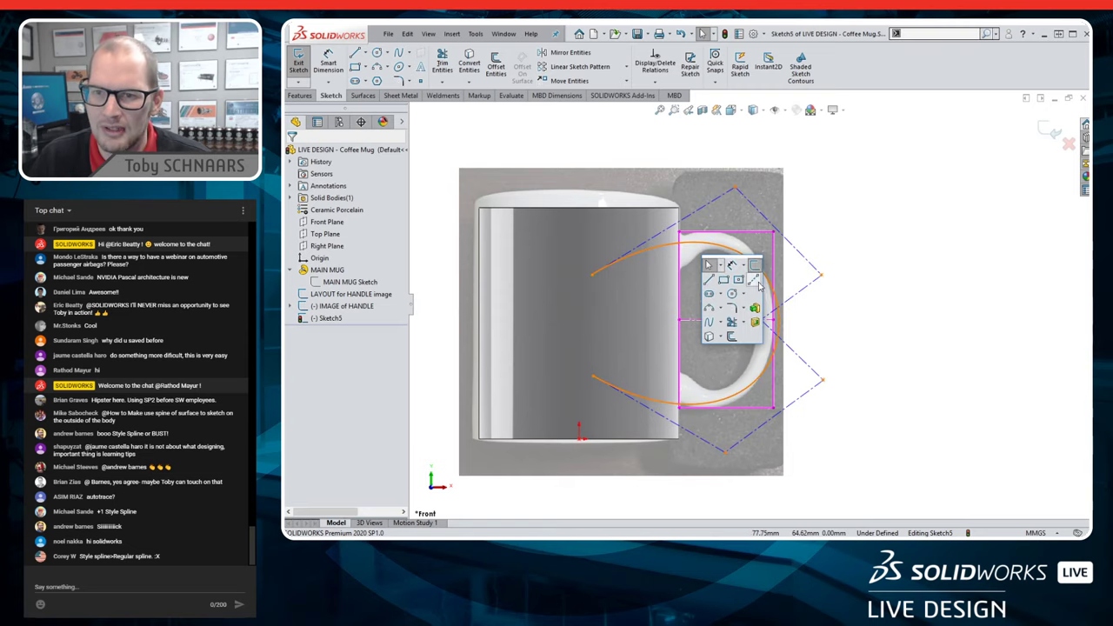
left_click(758, 287)
left_click_drag(678, 320, 763, 320)
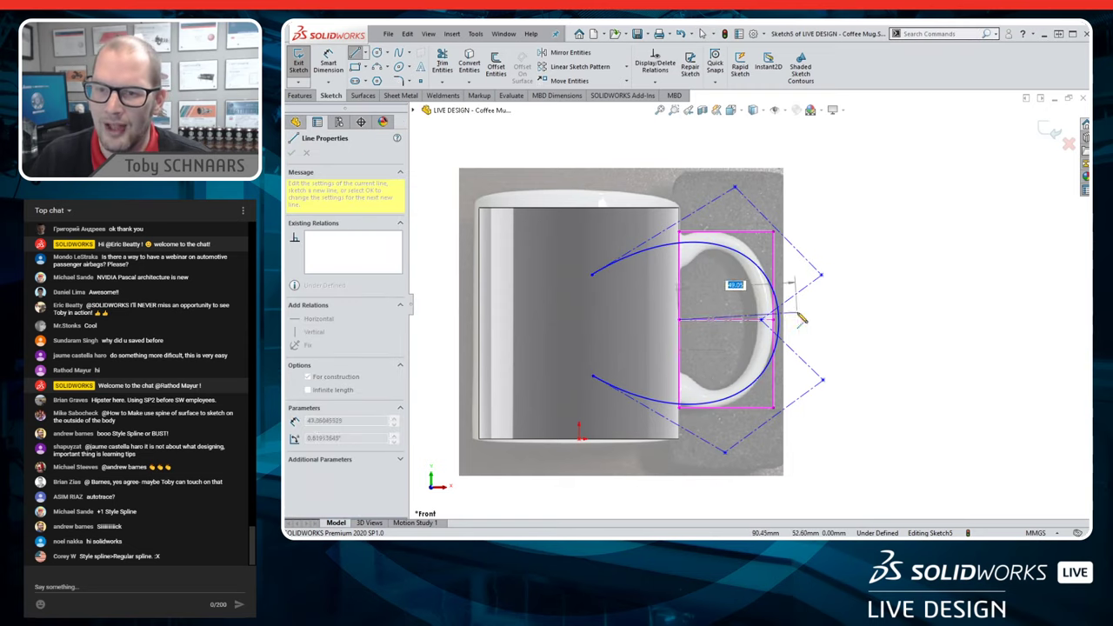
left_click(776, 328)
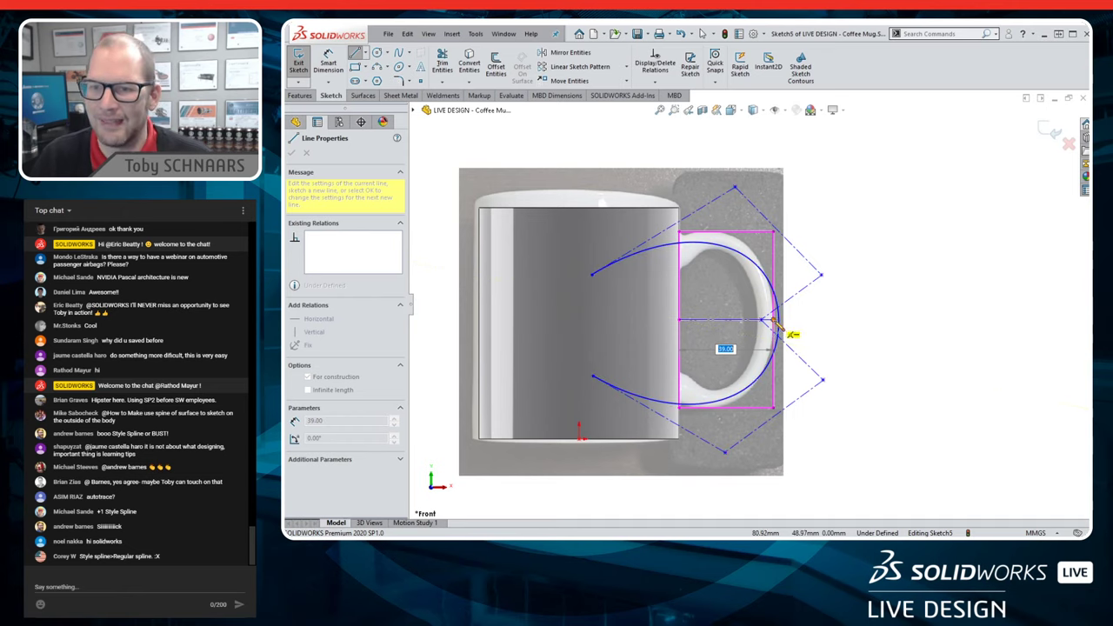
left_click(798, 320)
key("Escape")
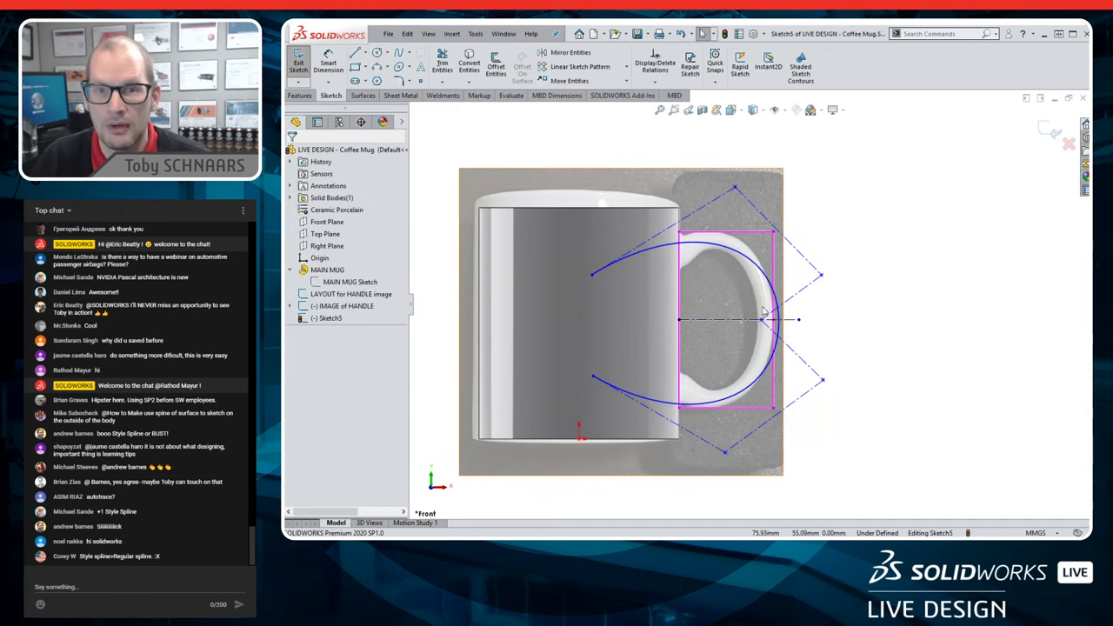
- Draw a large three-point spline around the outside of the handle and make its end points symmetric about the horizontal centerline
left_click(400, 54)
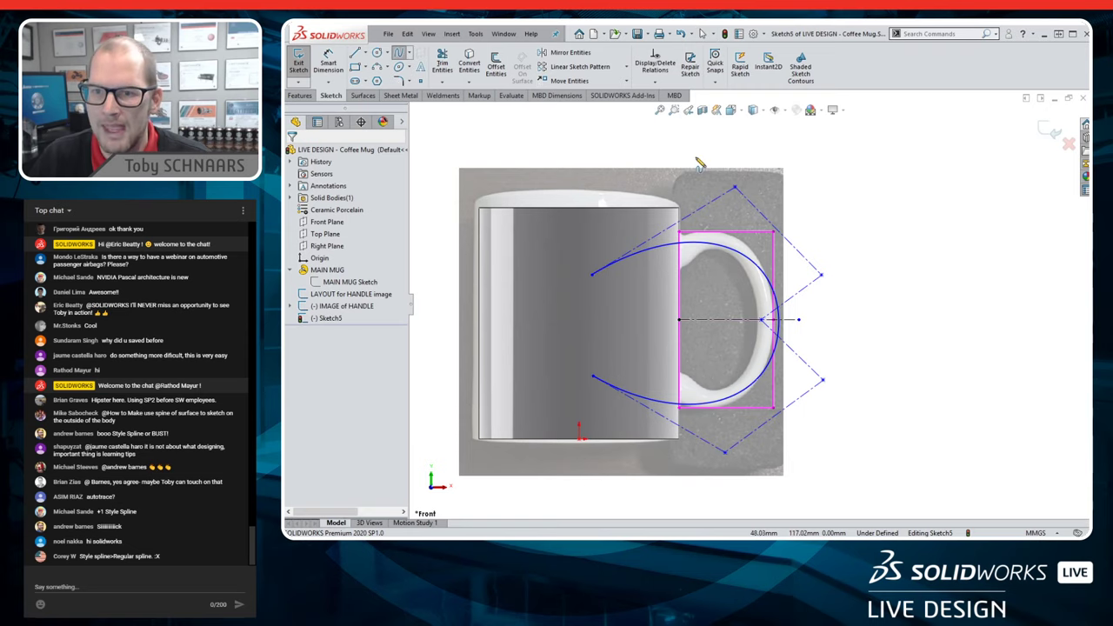
left_click(729, 150)
left_click(980, 326)
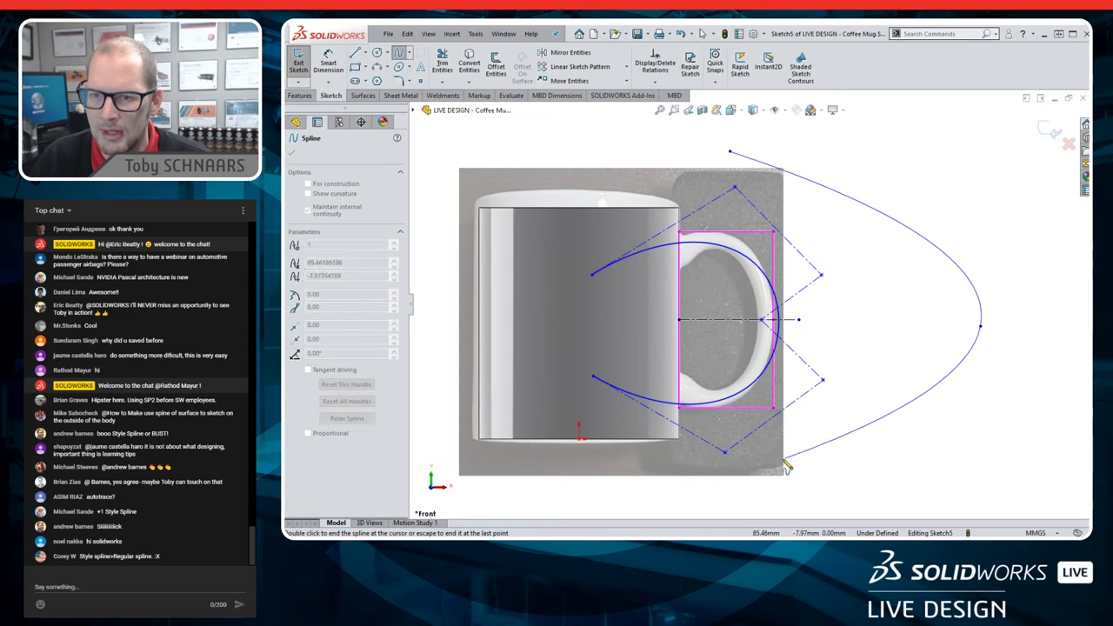
double_click(745, 496)
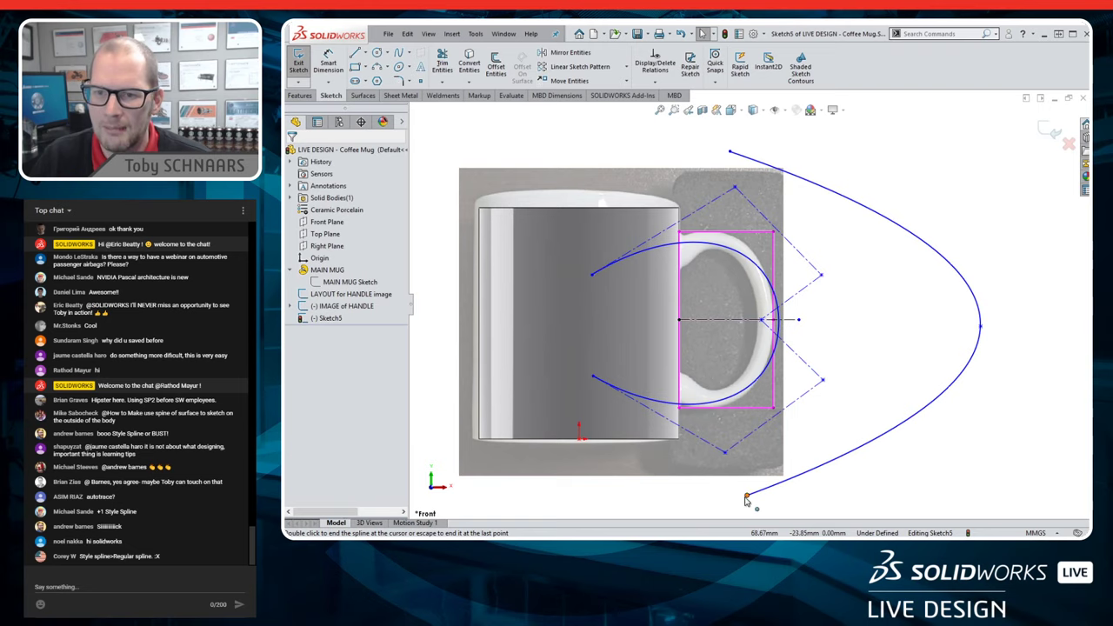
left_click(746, 496)
left_click(726, 327, "ctrl")
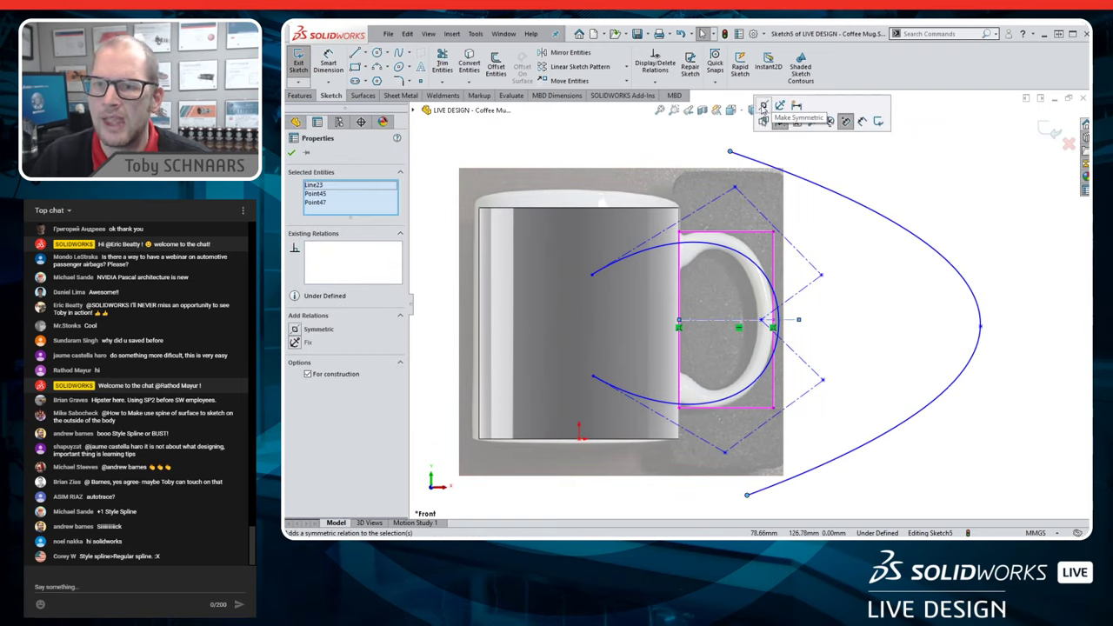
left_click(763, 107)
- Pull the large spline's two end tangent handles to nearly horizontal, and delete that spline
left_click(815, 168)
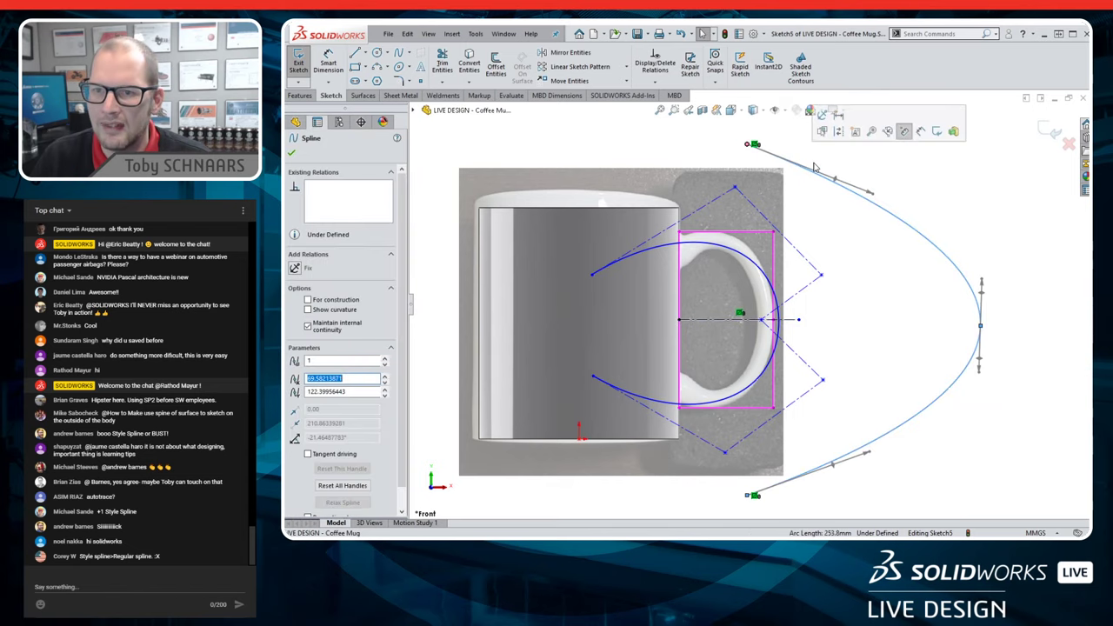
left_click_drag(873, 191, 788, 146)
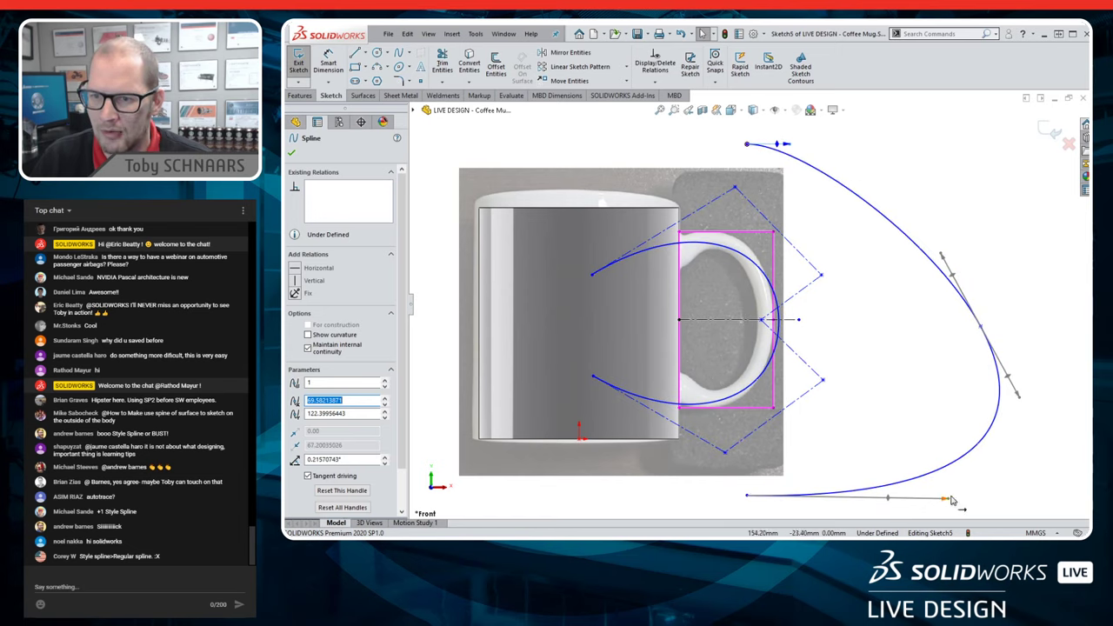
left_click_drag(951, 502, 956, 497)
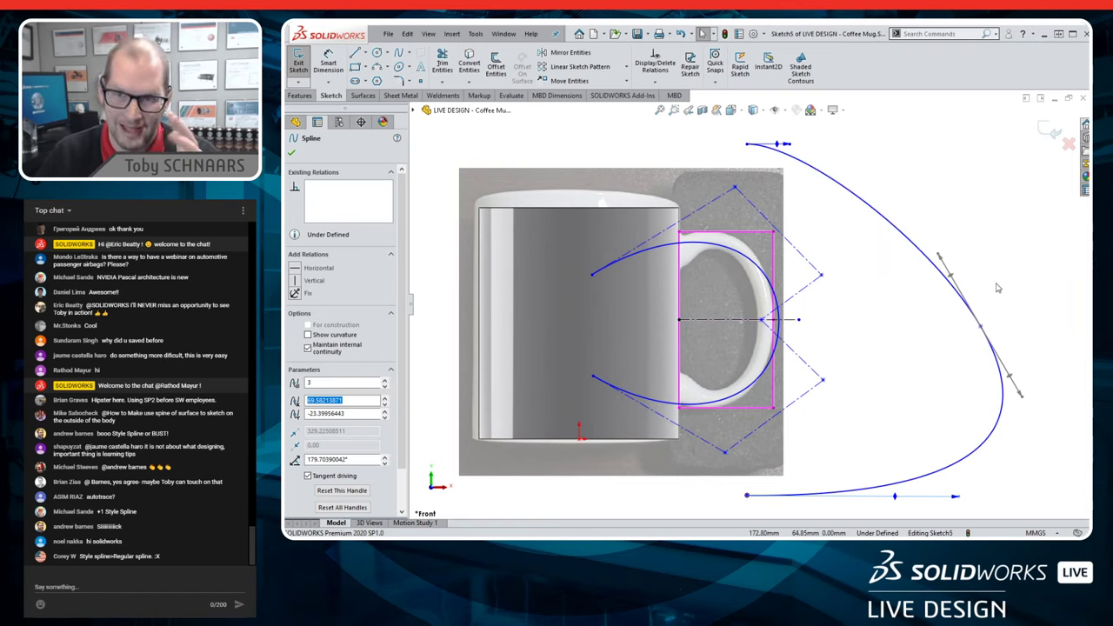
left_click_drag(1020, 277, 957, 376)
key("Delete")
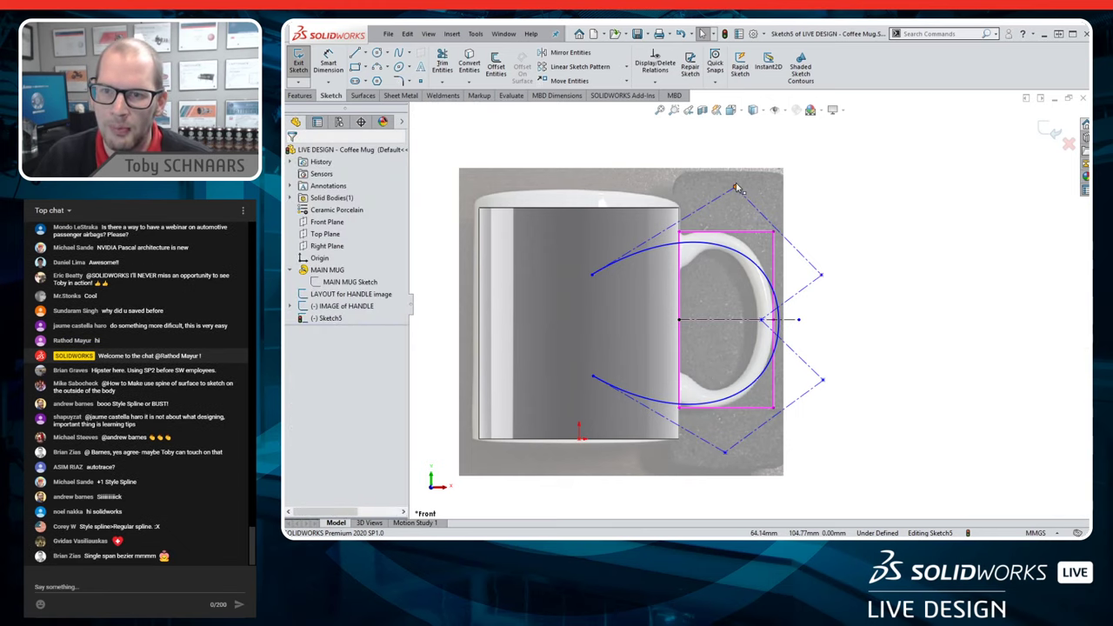
- Raise the style spline's upper control vertex and make it symmetric with the lower one about the horizontal centerline
left_click_drag(736, 188, 741, 160)
left_click(730, 320)
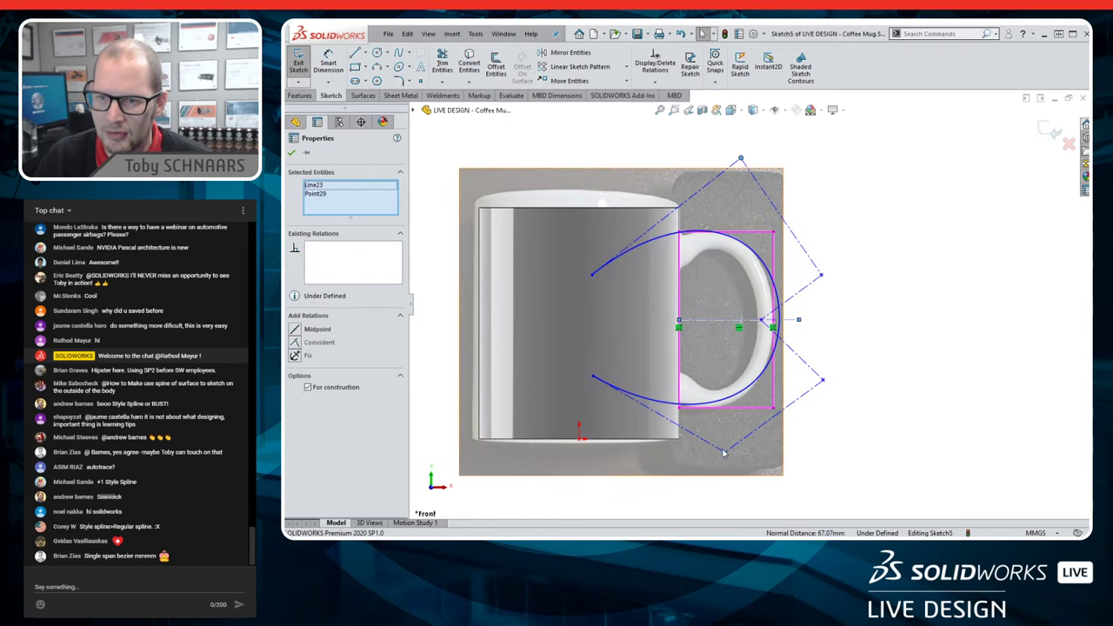
left_click(726, 454, "ctrl")
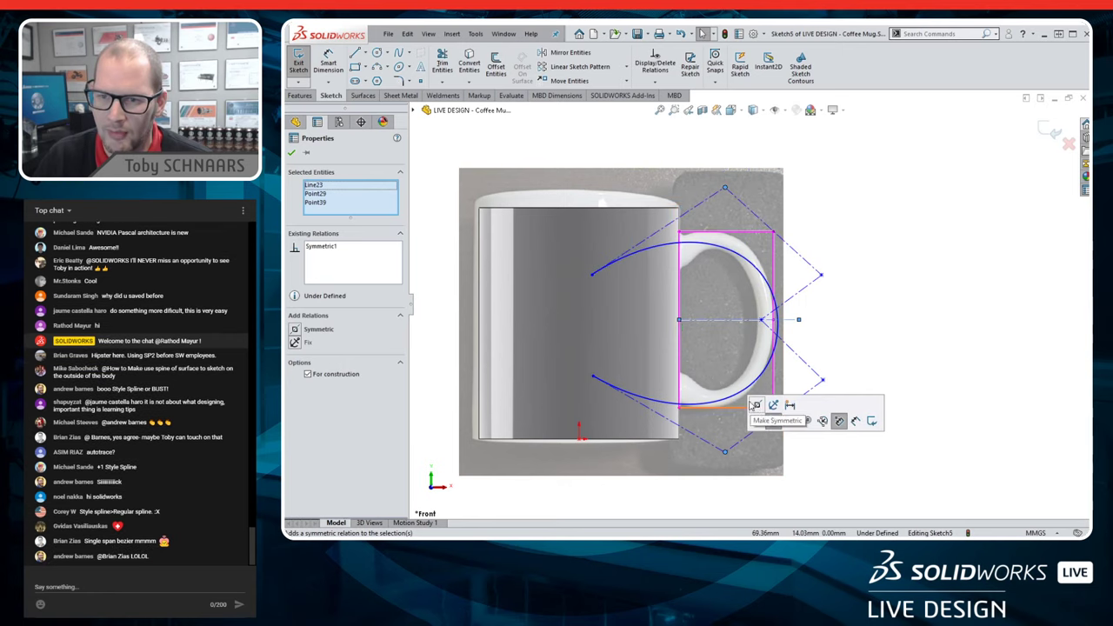
left_click(758, 403)
- Make the style spline's two inner end points symmetric about the horizontal centerline
left_click(592, 276)
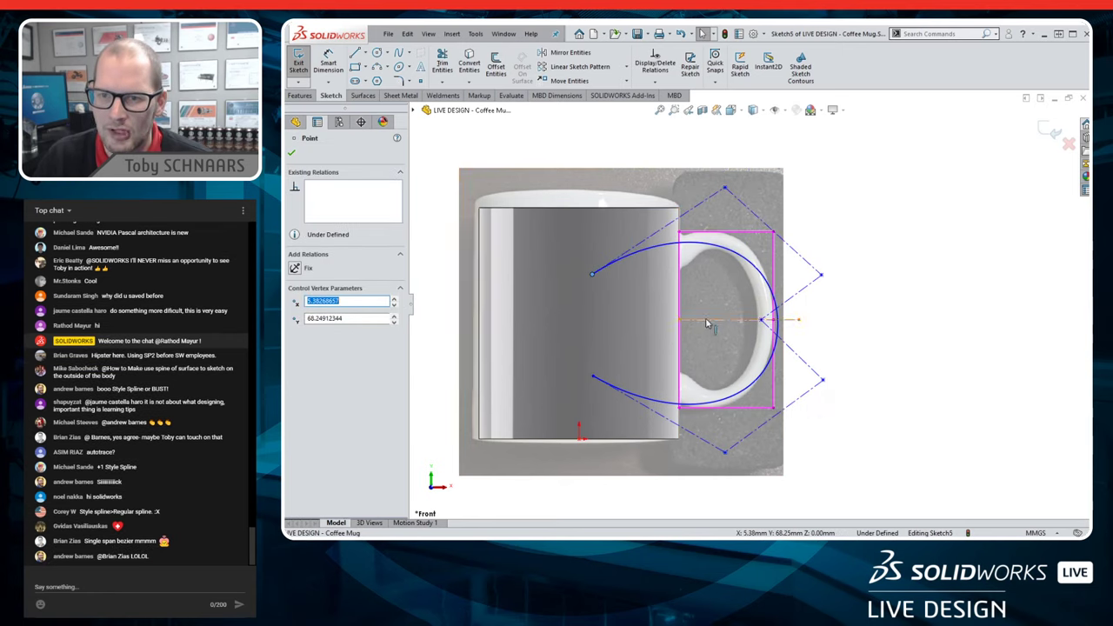
left_click(748, 321)
left_click(594, 379, "ctrl")
left_click(596, 381, "ctrl")
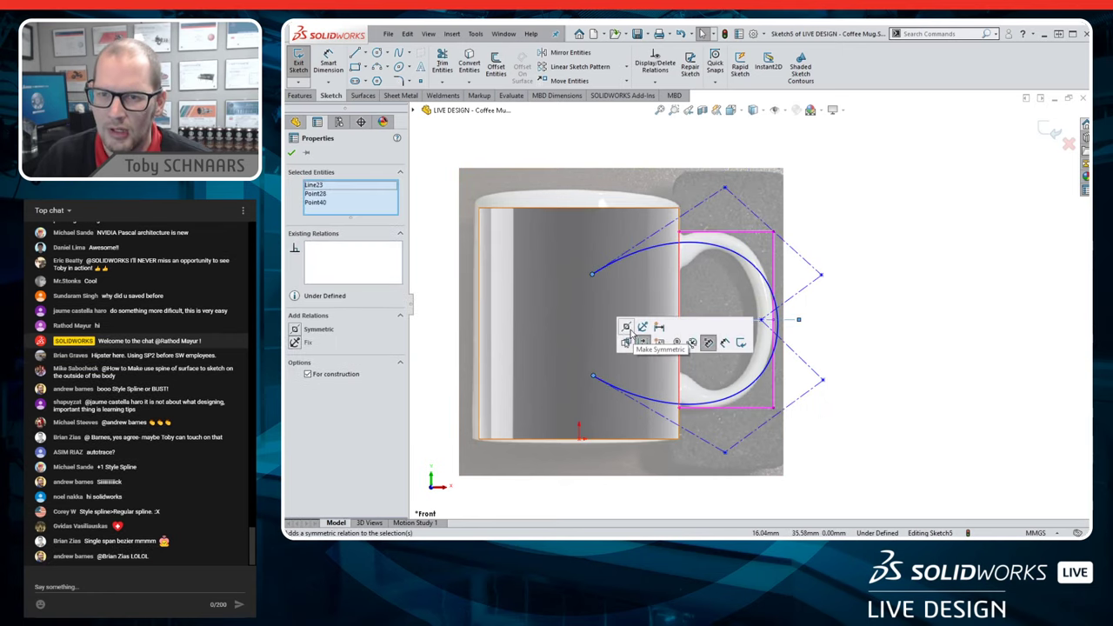
left_click(706, 340)
left_click(891, 311)
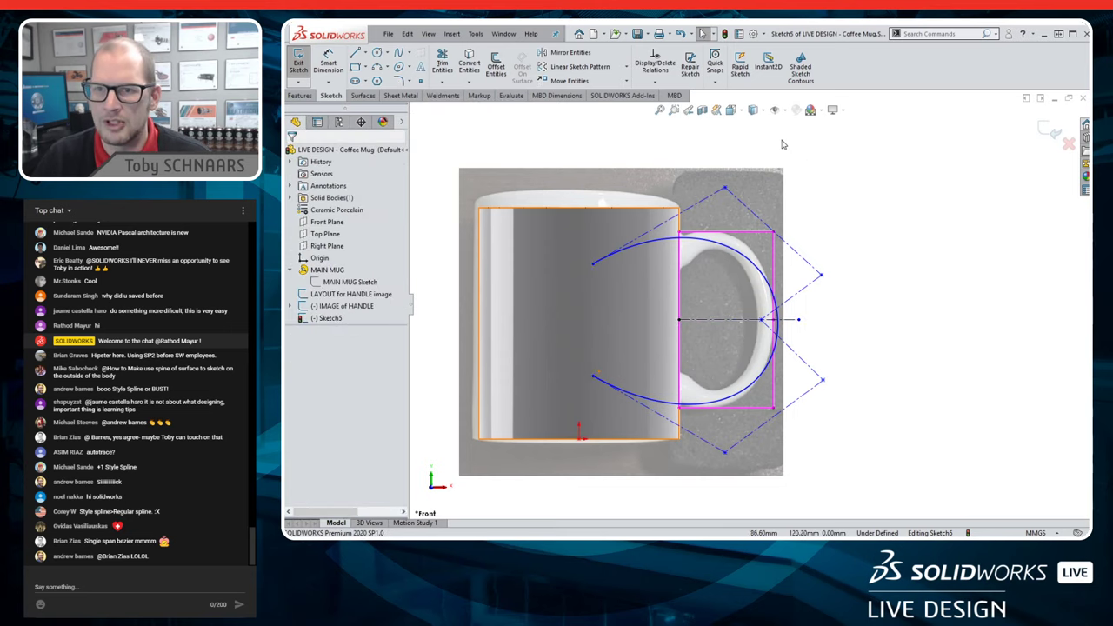
- Show the sketch relations and undo the symmetric relations on the style spline's end points and control vertices
left_click(785, 111)
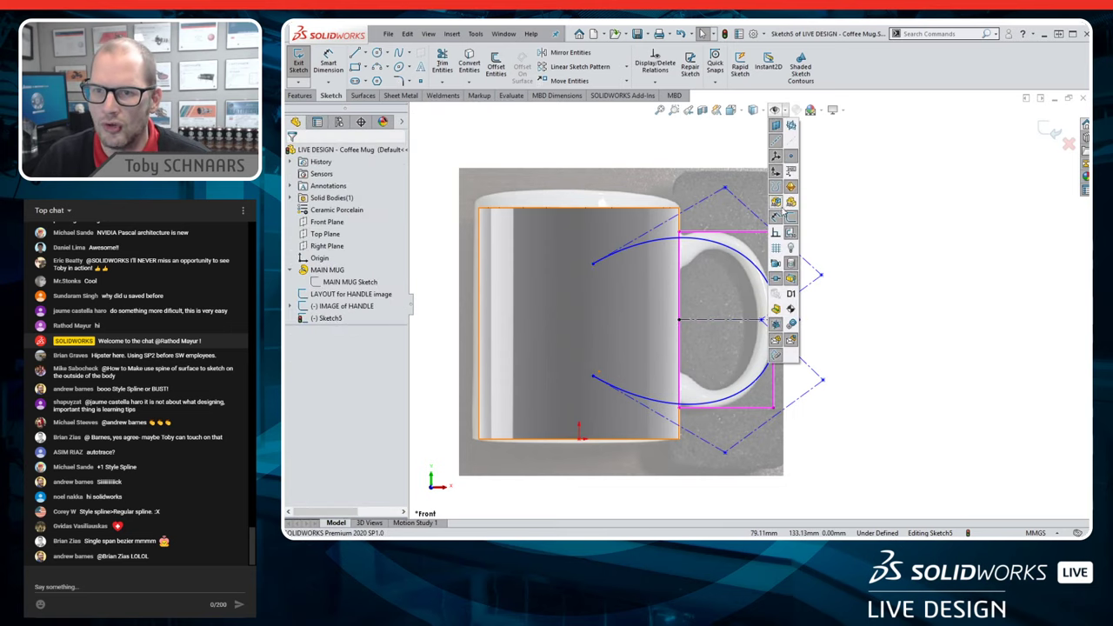
left_click(776, 233)
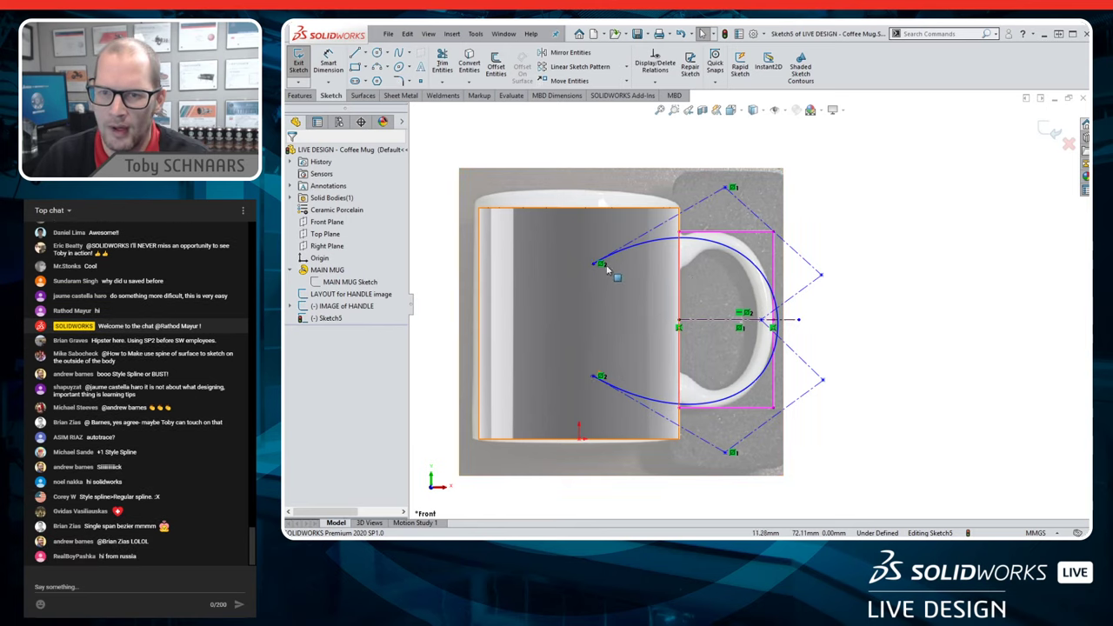
key("ctrl+z")
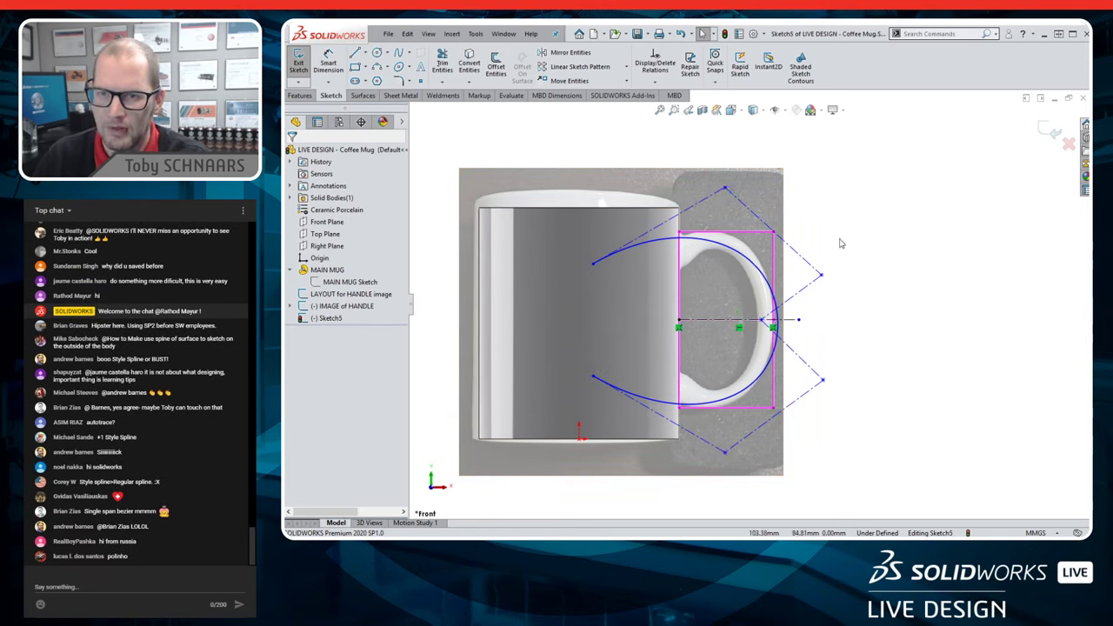
- Reapply a symmetric relation between the style spline's two inner end points and the horizontal centerline
left_click(593, 265)
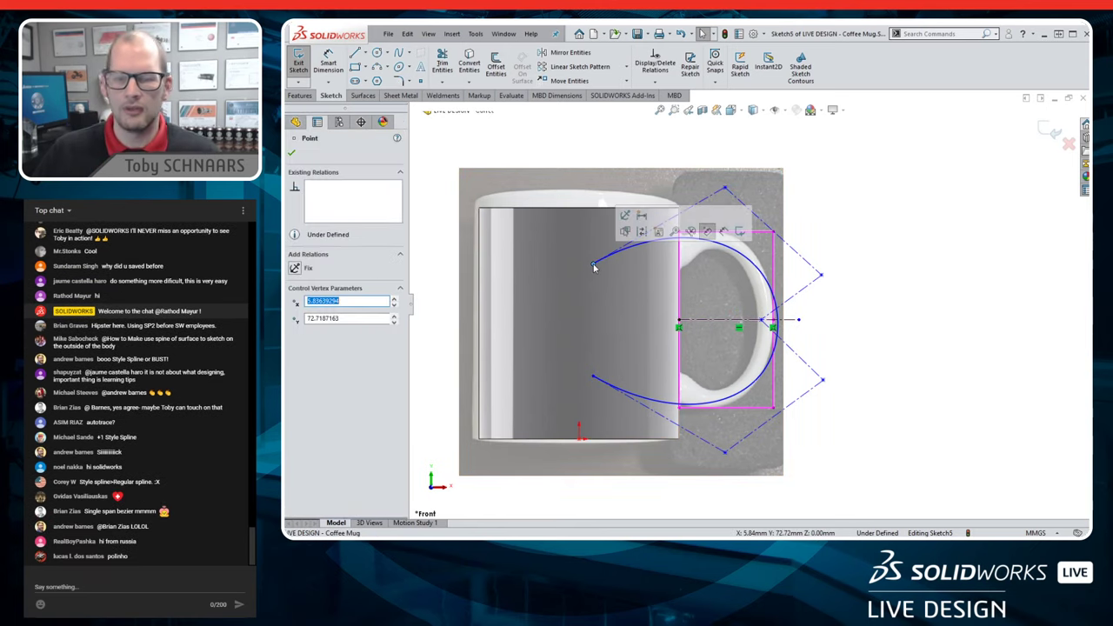
left_click(709, 323, "ctrl")
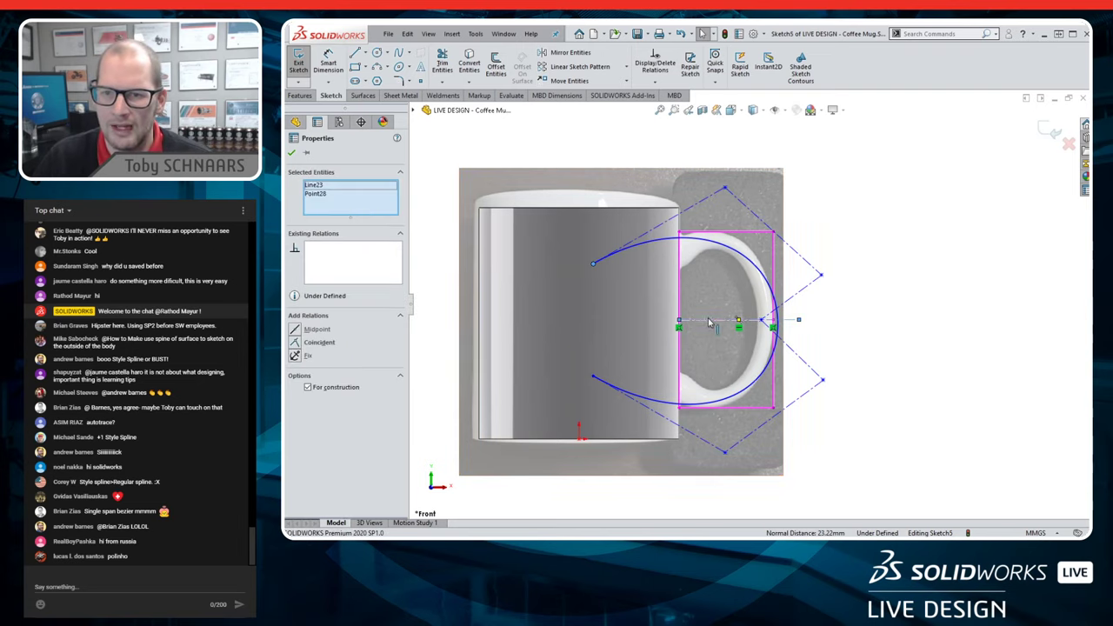
left_click(594, 378, "ctrl")
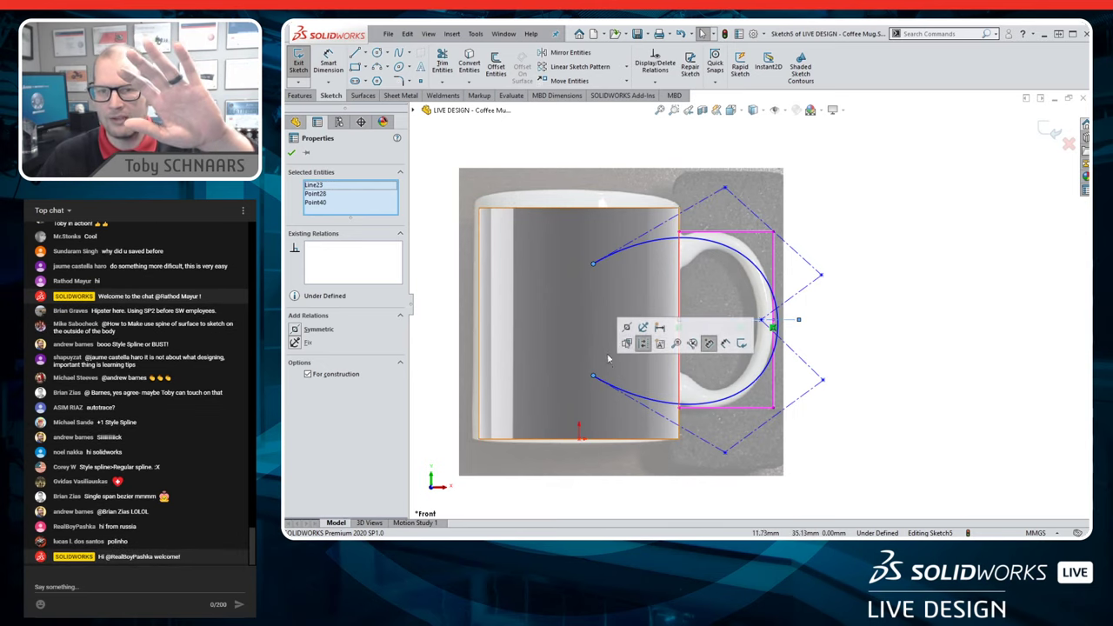
left_click(642, 343)
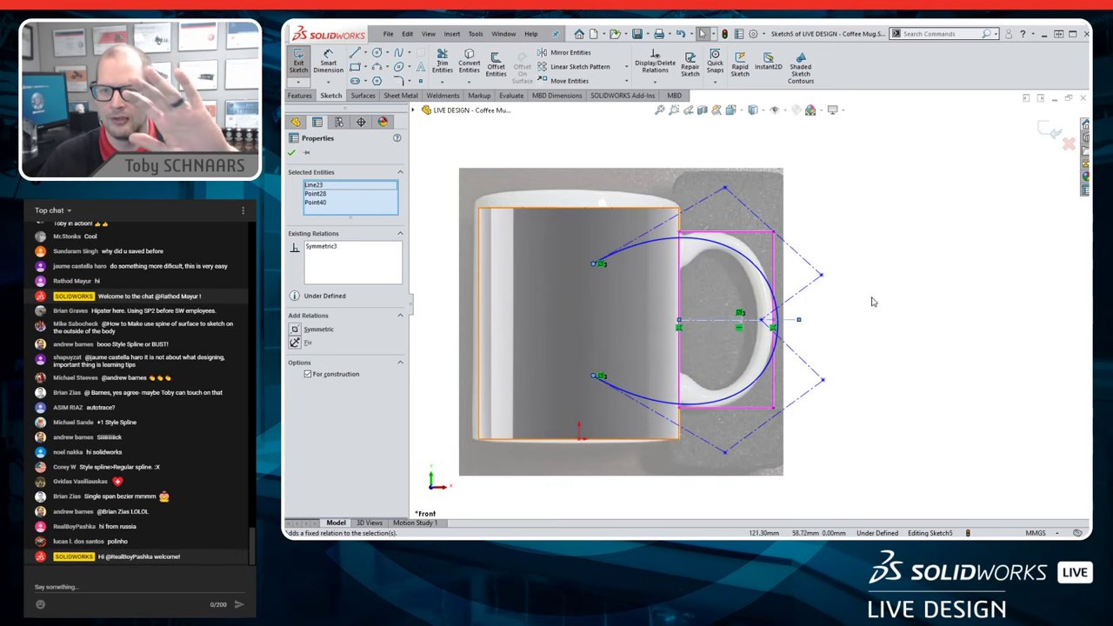
key("Escape")
- Make the highest and lowest control vertices of the style spline symmetric about the horizontal centerline
left_click(725, 189)
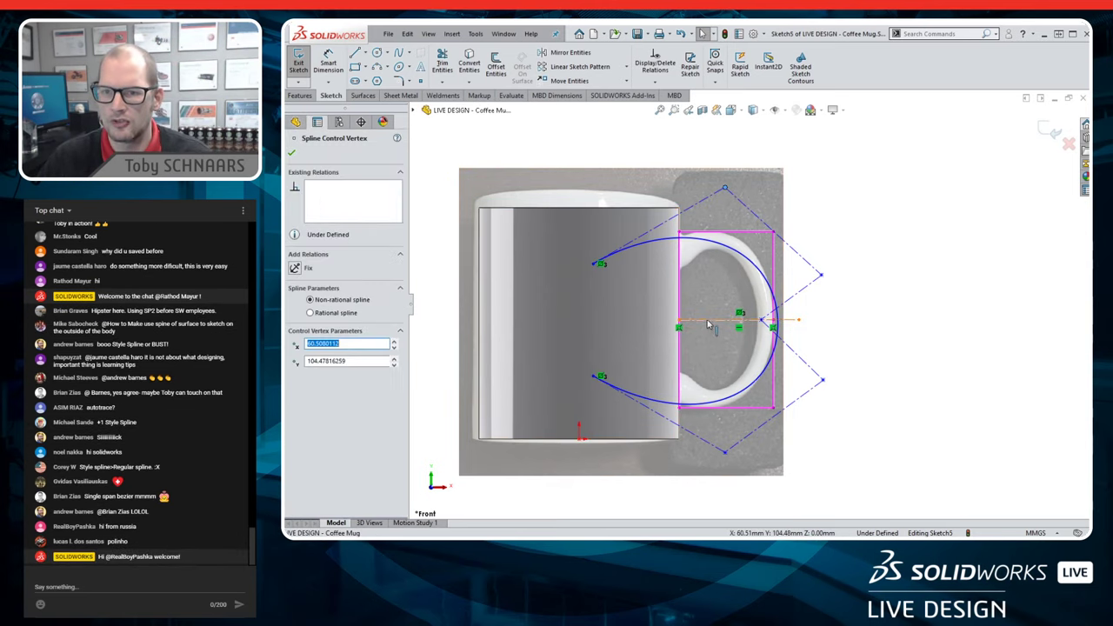
left_click(709, 321, "ctrl")
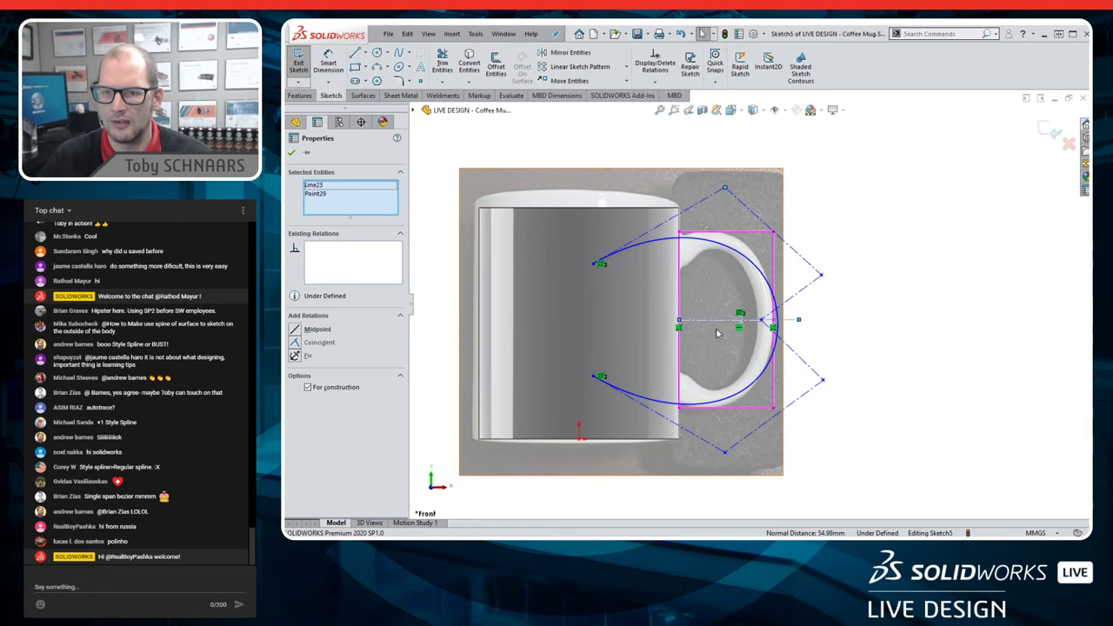
left_click(726, 454, "ctrl")
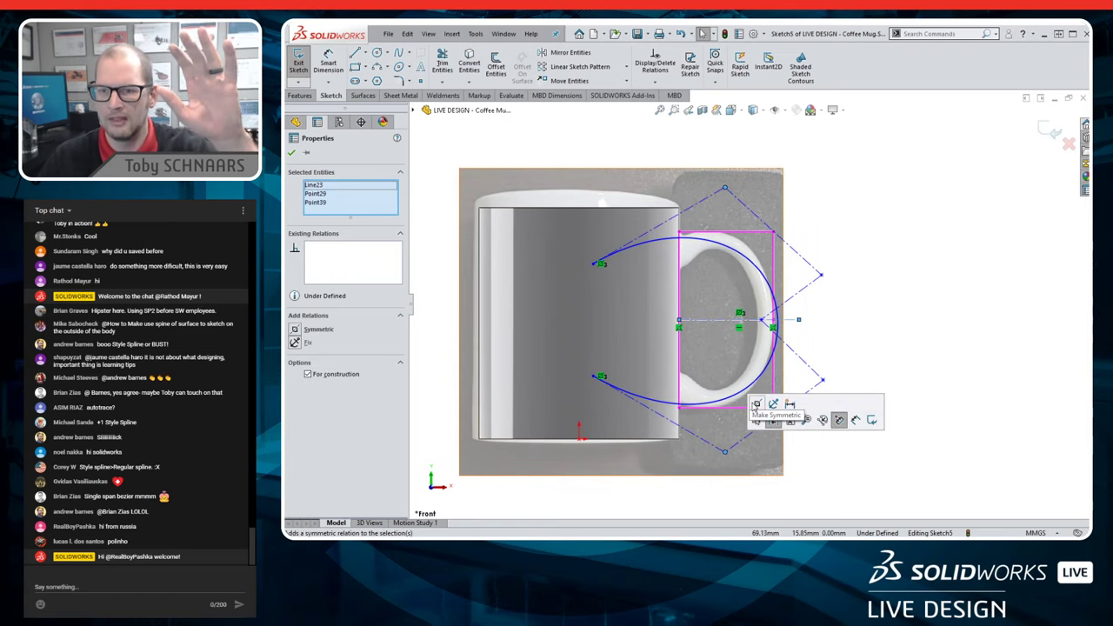
left_click(757, 404)
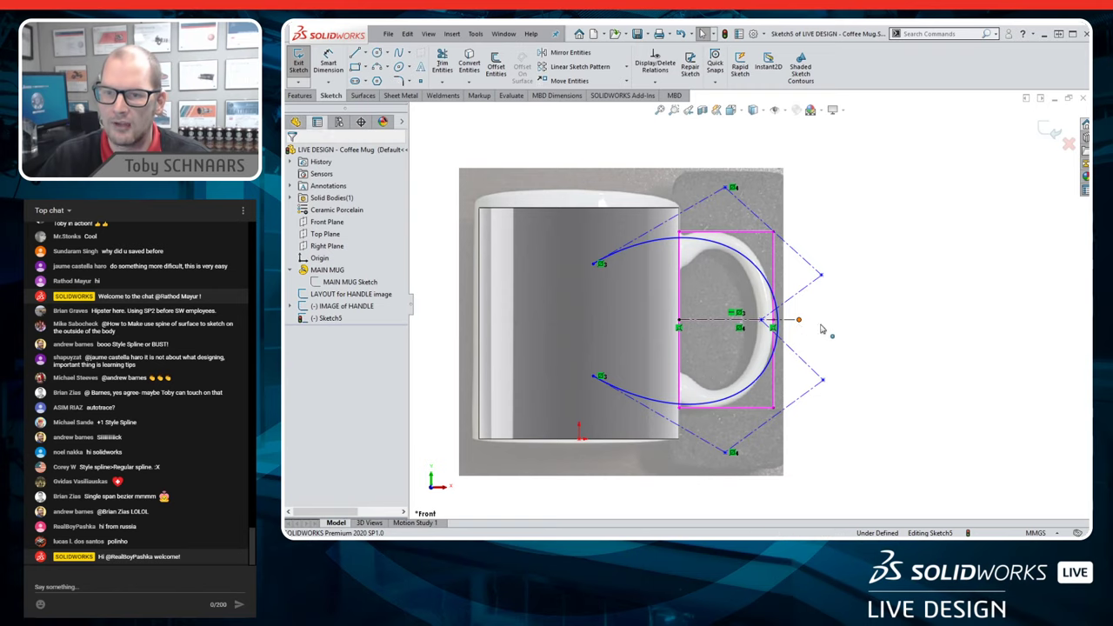
- Extend the centerline's outer end to about X 95.4 mm and make the spline's two outermost control vertices symmetric about it
mouse_move(798, 322)
left_mouse_down()
mouse_move(861, 323)
mouse_move(827, 330)
mouse_move(851, 343)
mouse_move(808, 339)
left_mouse_up()
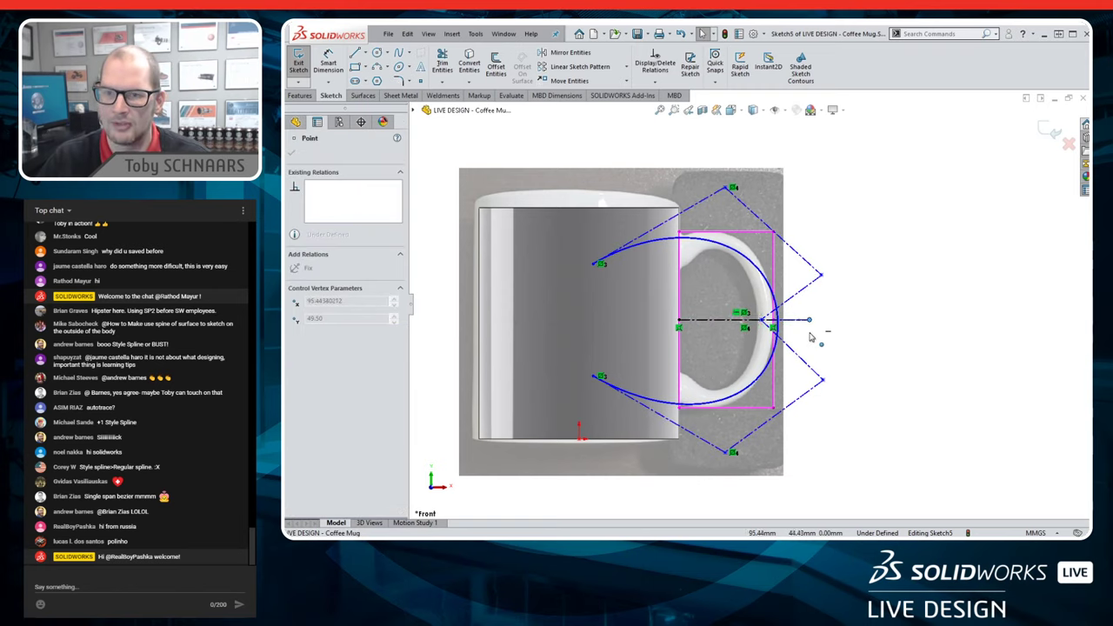
left_click(829, 344)
left_click(823, 277)
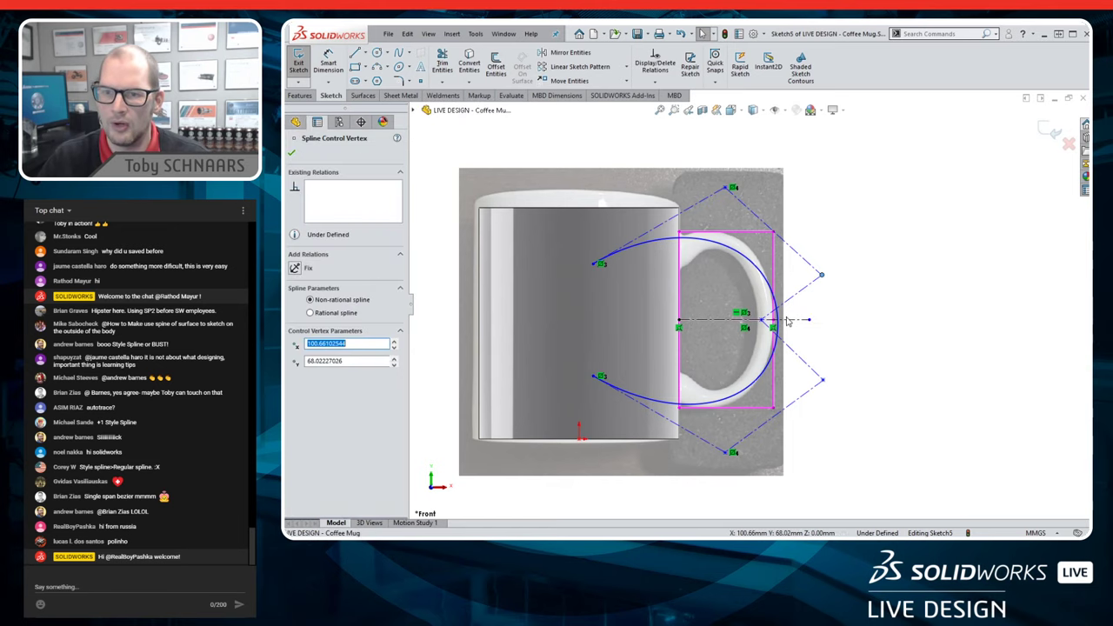
left_click(794, 325)
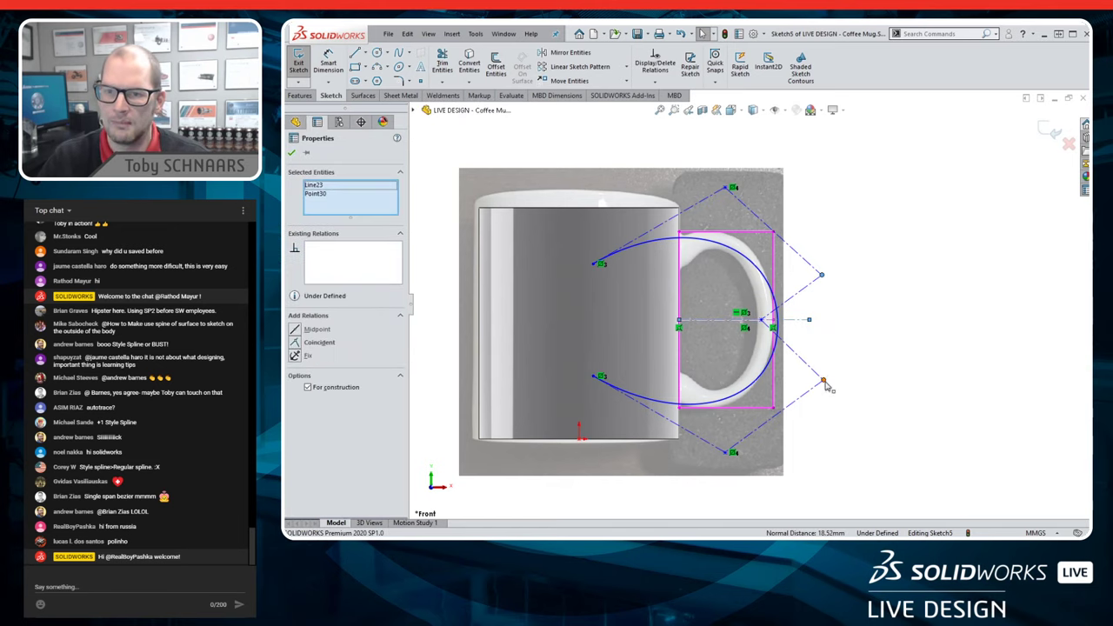
left_click(824, 382, "ctrl")
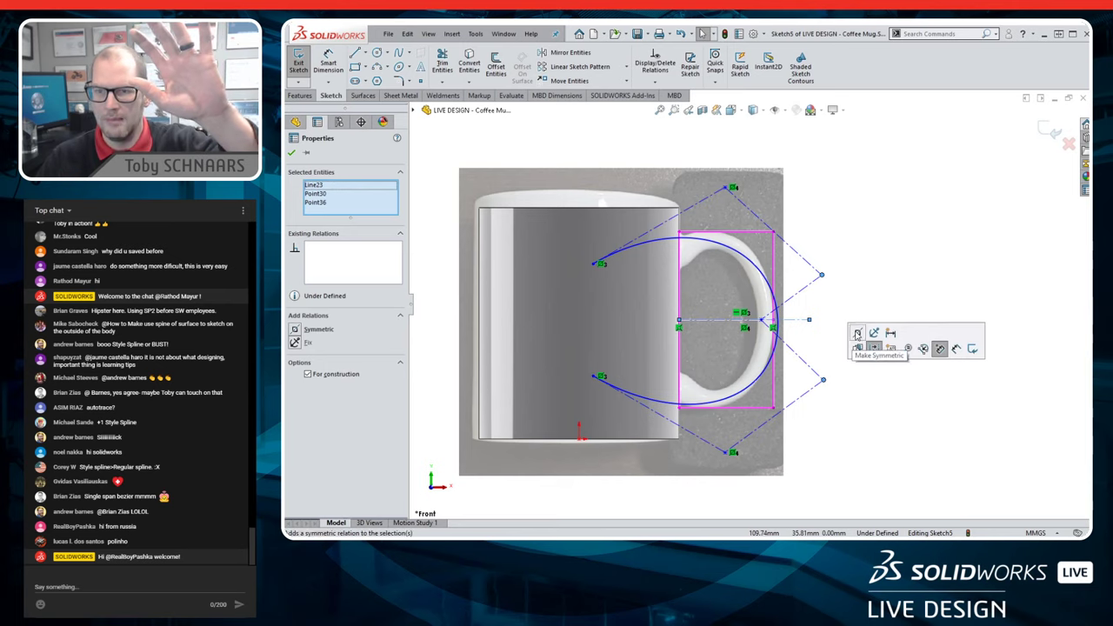
left_click(857, 334)
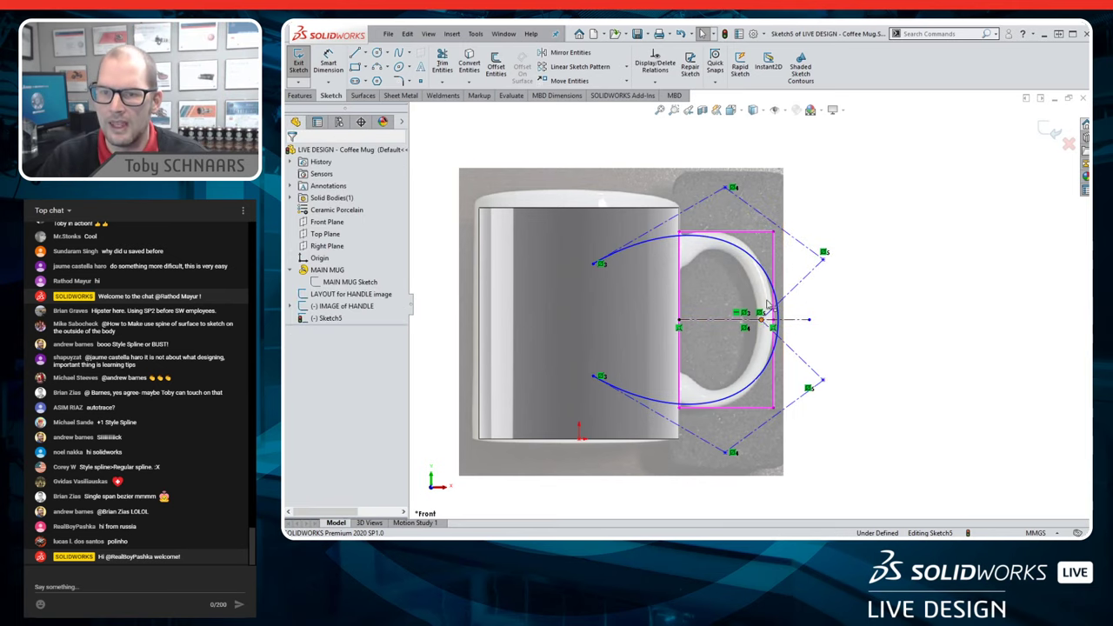
- Move the middle control vertex inward along the centerline and make the style spline tangent to the layout rectangle's outer vertical edge
left_click_drag(762, 320, 745, 322)
left_click(908, 378)
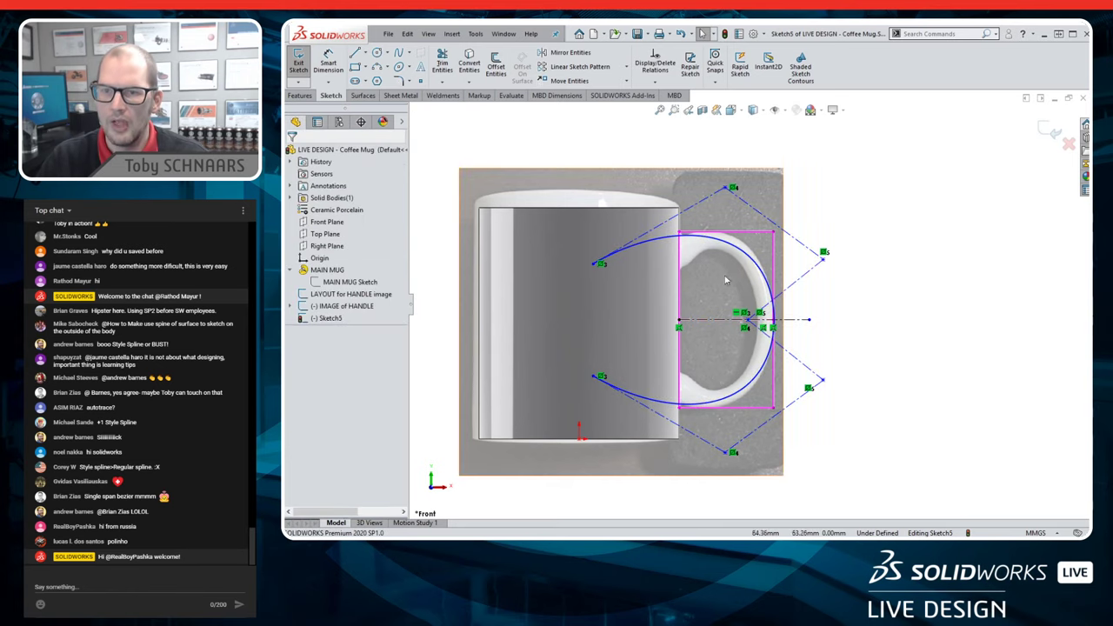
left_click(750, 270)
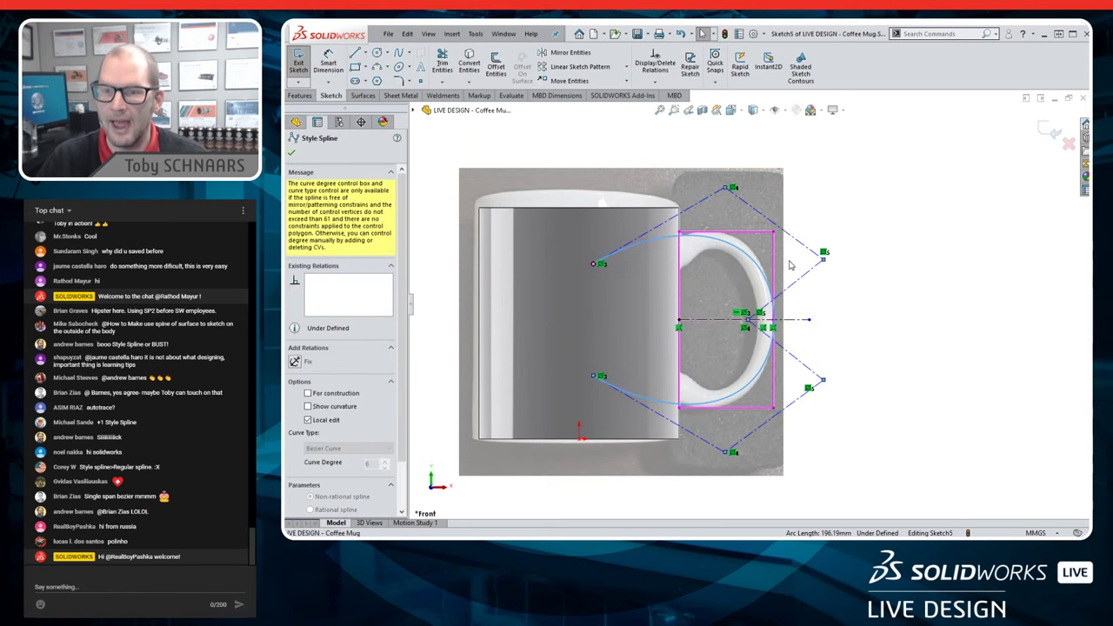
left_click(777, 280, "ctrl")
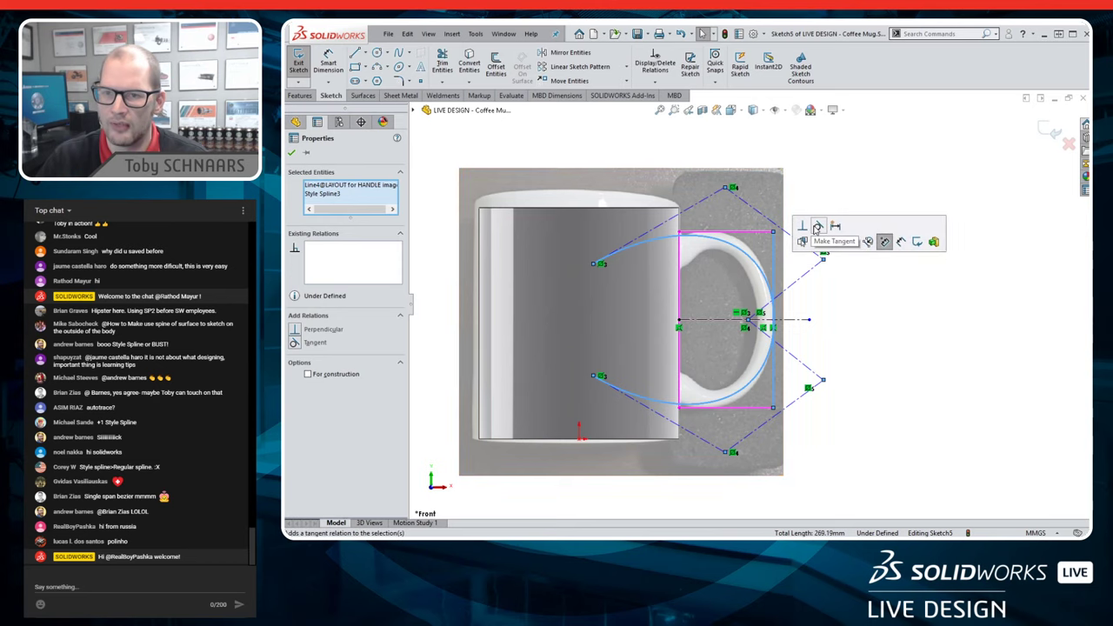
left_click(863, 285)
- Make the style spline tangent to the layout rectangle's upper edge and move its upper end point to about X 11.5, Y 79.1 mm
left_click(738, 250)
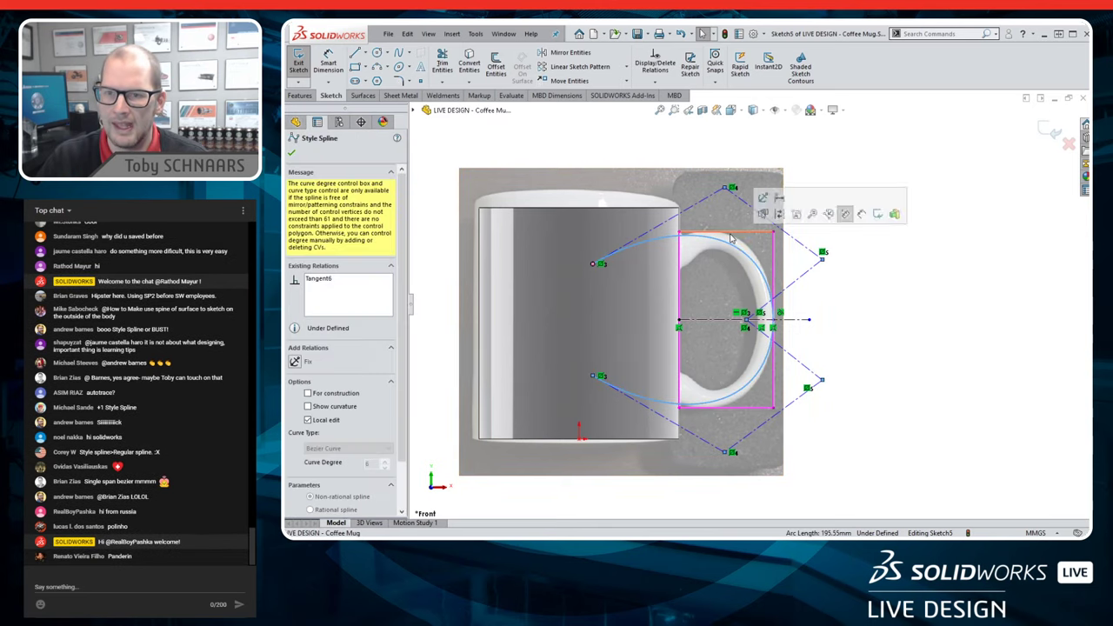
left_click(735, 234)
left_click(735, 235, "ctrl")
left_click(787, 188)
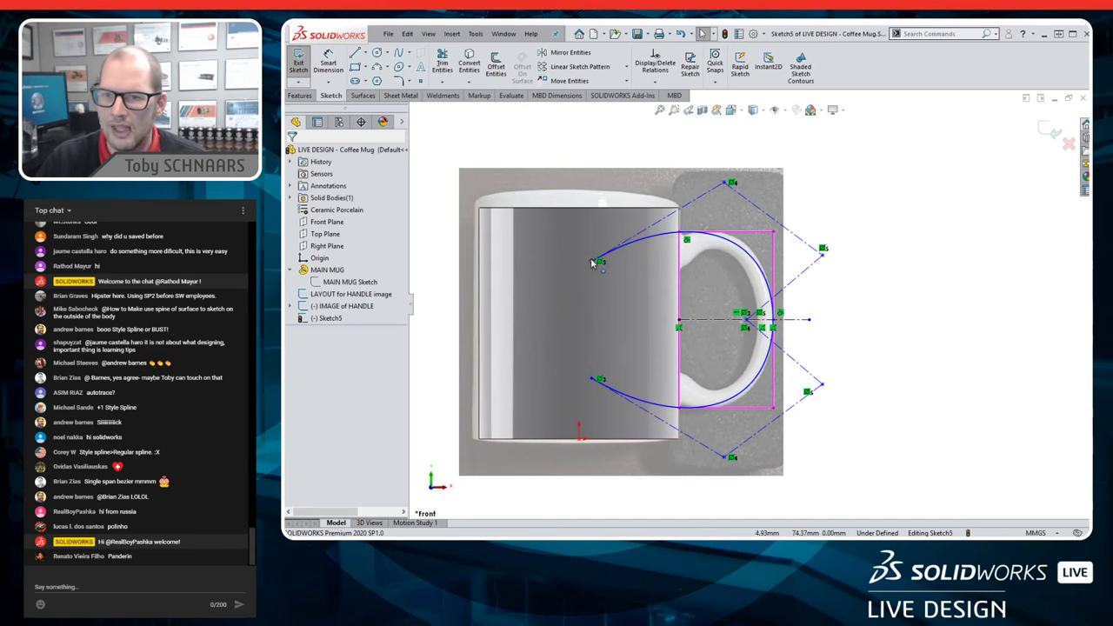
left_click_drag(591, 258, 607, 248)
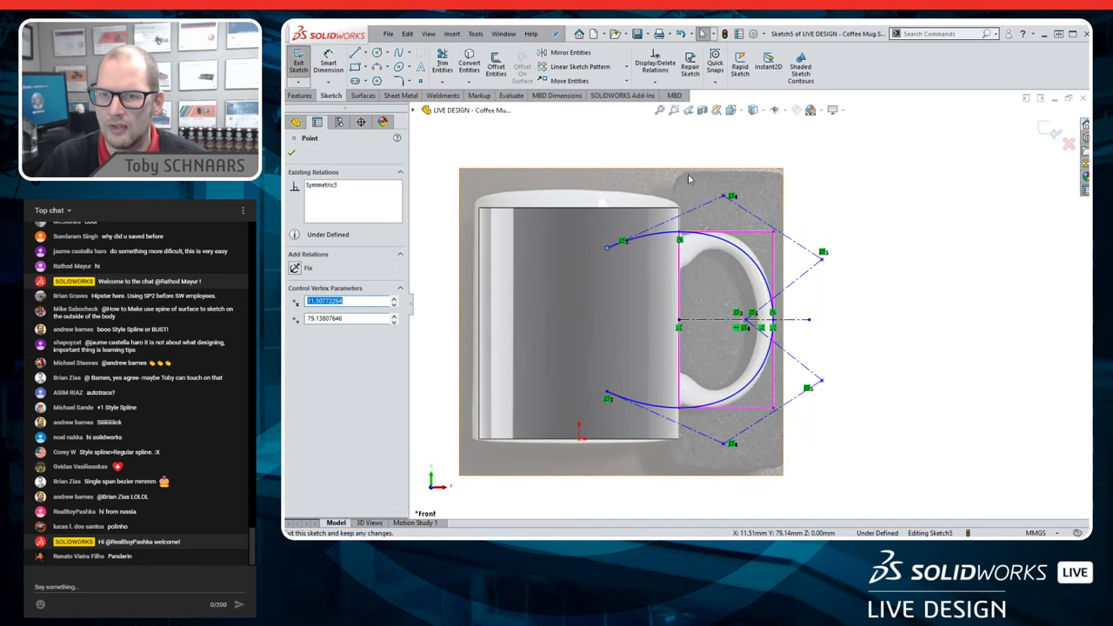
- Reshape the style spline around the handle by repositioning its highest and upper outermost control vertices and moving its upper end point to about X 16.3, Y 78.5 mm
left_click_drag(728, 199, 735, 165)
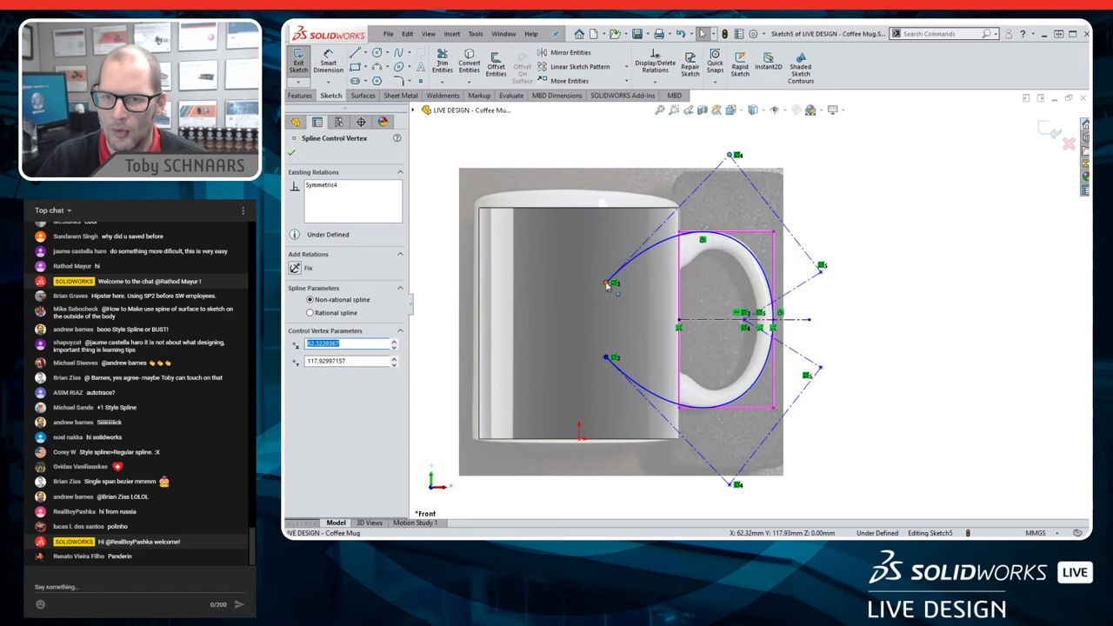
left_click_drag(606, 280, 619, 250)
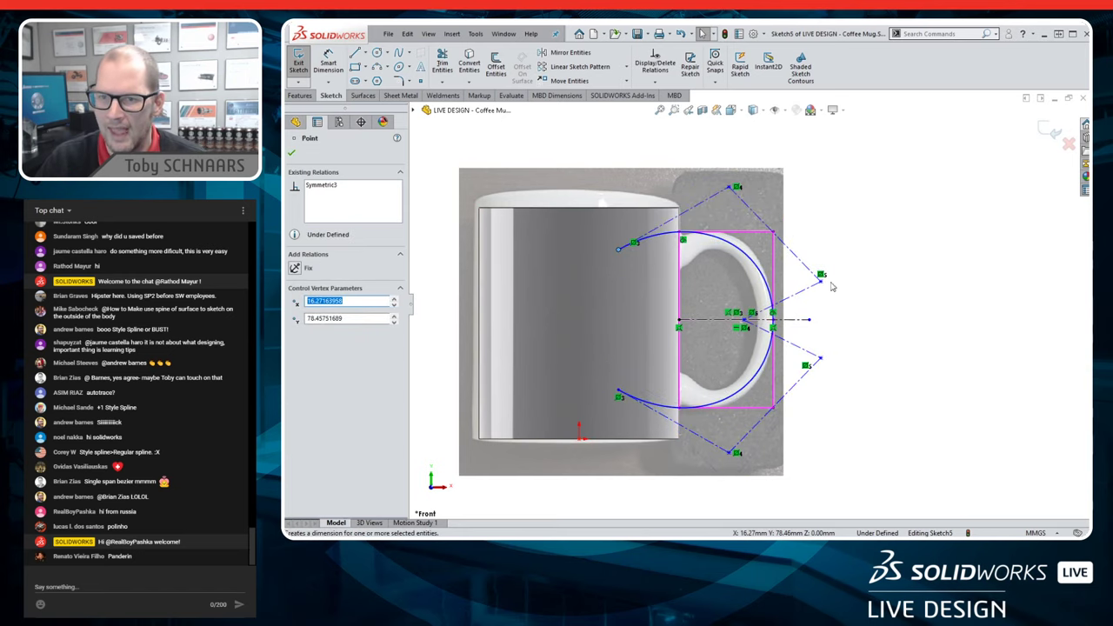
left_click_drag(825, 283, 818, 229)
left_click(877, 283)
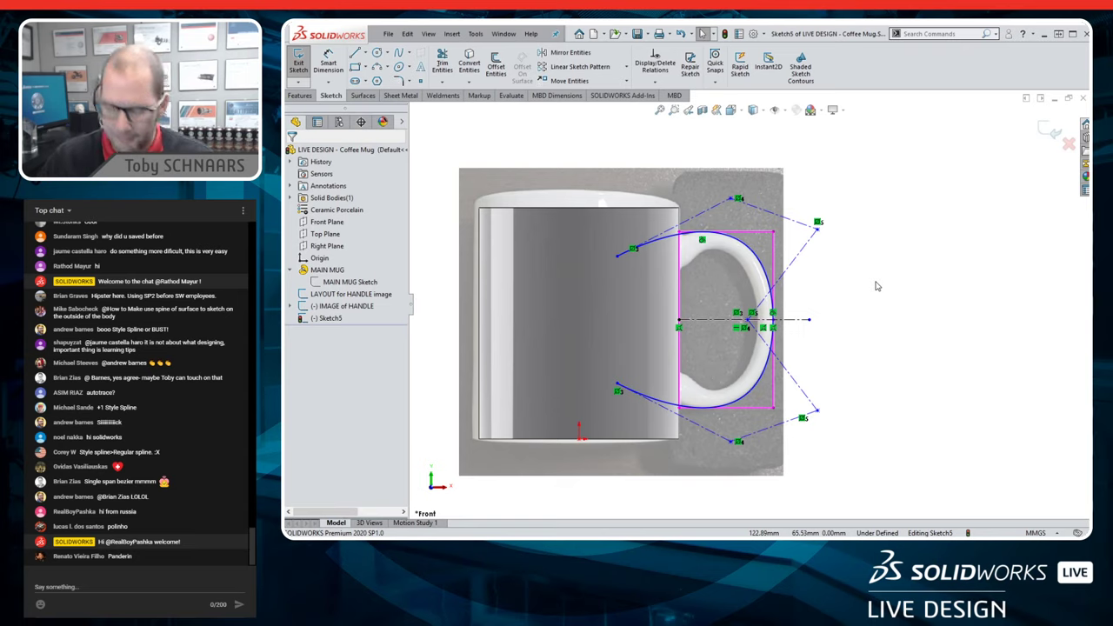
- Dimension the vertical distance between the style spline's two outermost control vertices, accepting its current value
key("s")
left_click(881, 298)
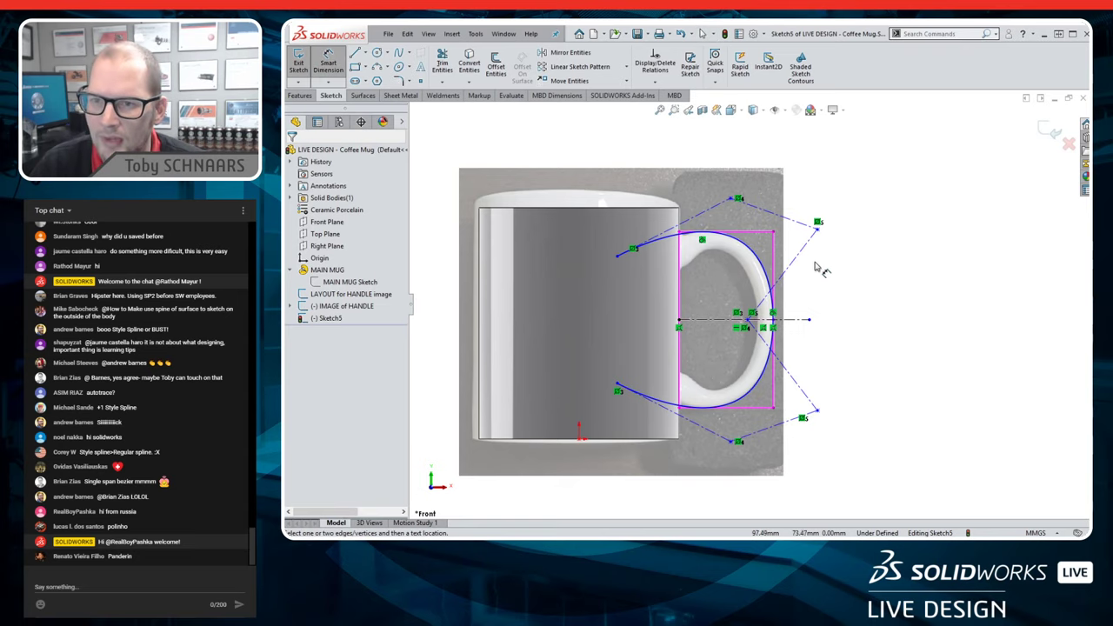
left_click(818, 229)
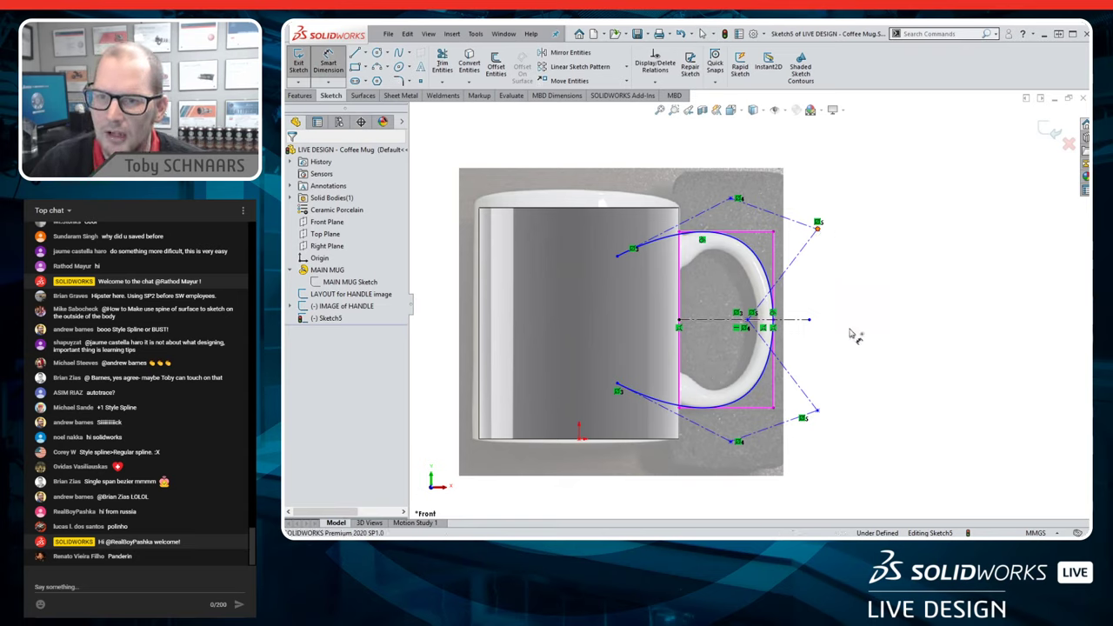
left_click(817, 409)
left_click(920, 373)
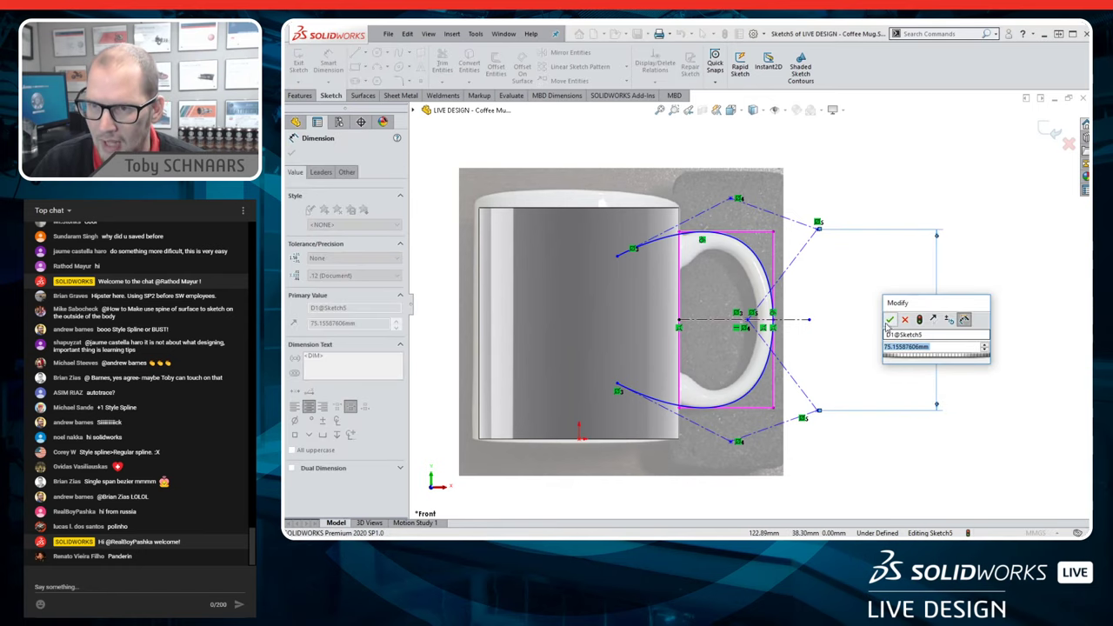
left_click(890, 321)
- Dimension the vertical distance between the style spline's highest and lowest control vertices at 100 mm
left_click(733, 199)
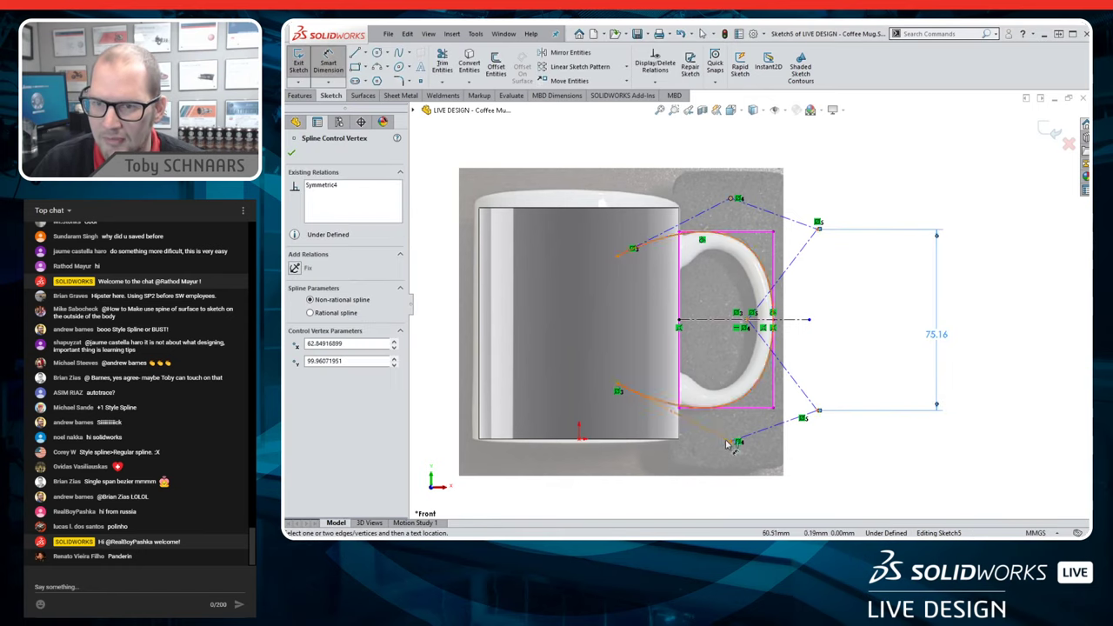
left_click(737, 443)
left_click(1005, 335)
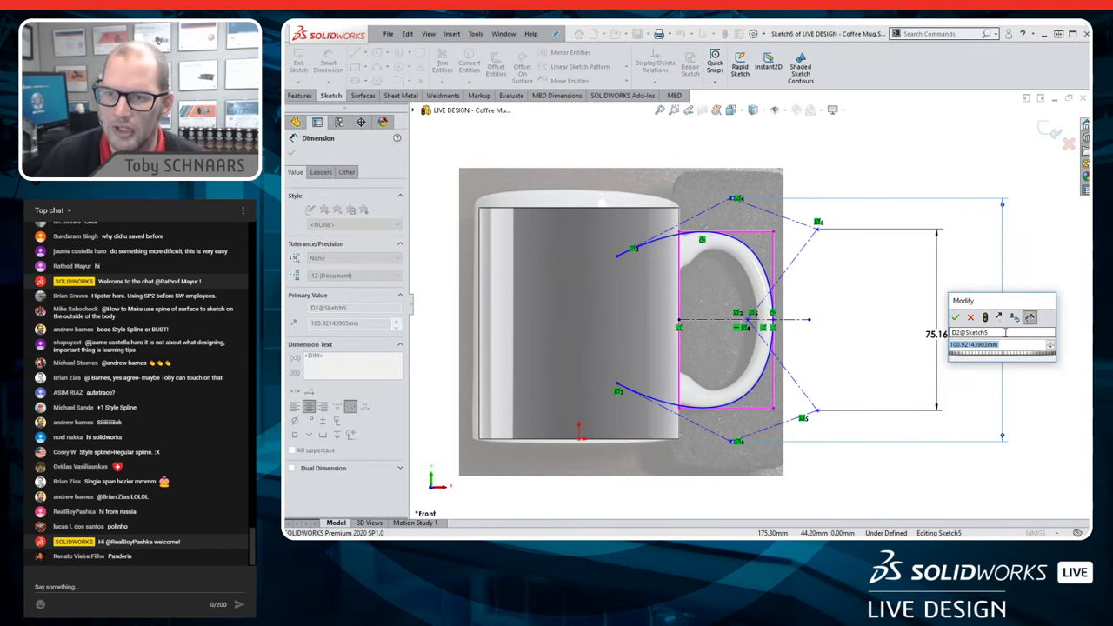
type("100")
key("Return")
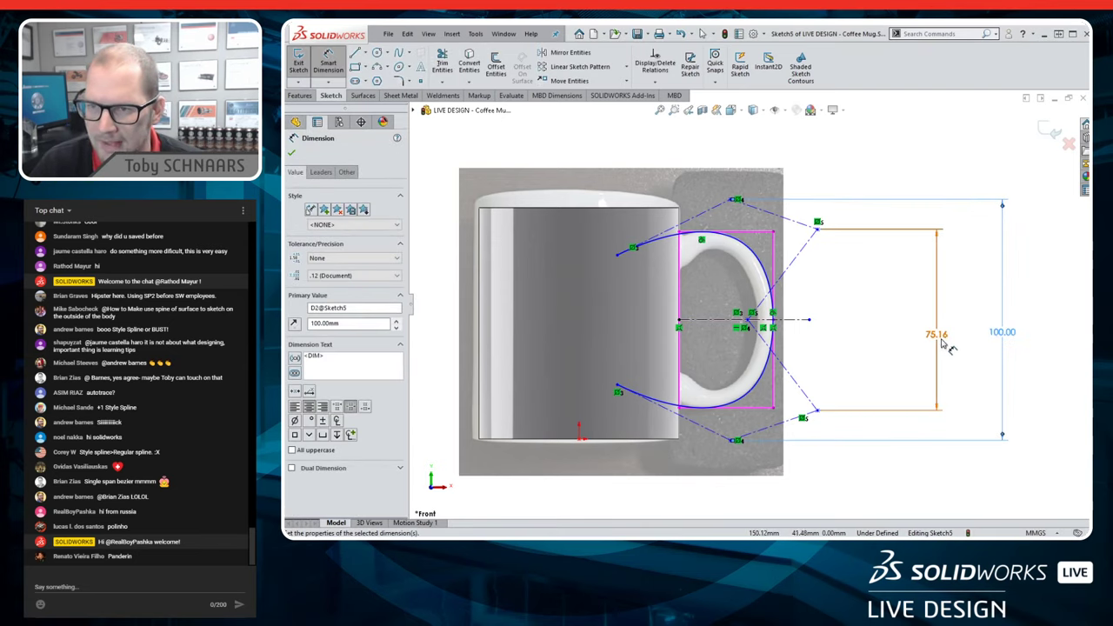
- Set the vertical dimension between the two outermost control vertices to 75 mm
left_click(937, 336)
type("75")
key("Return")
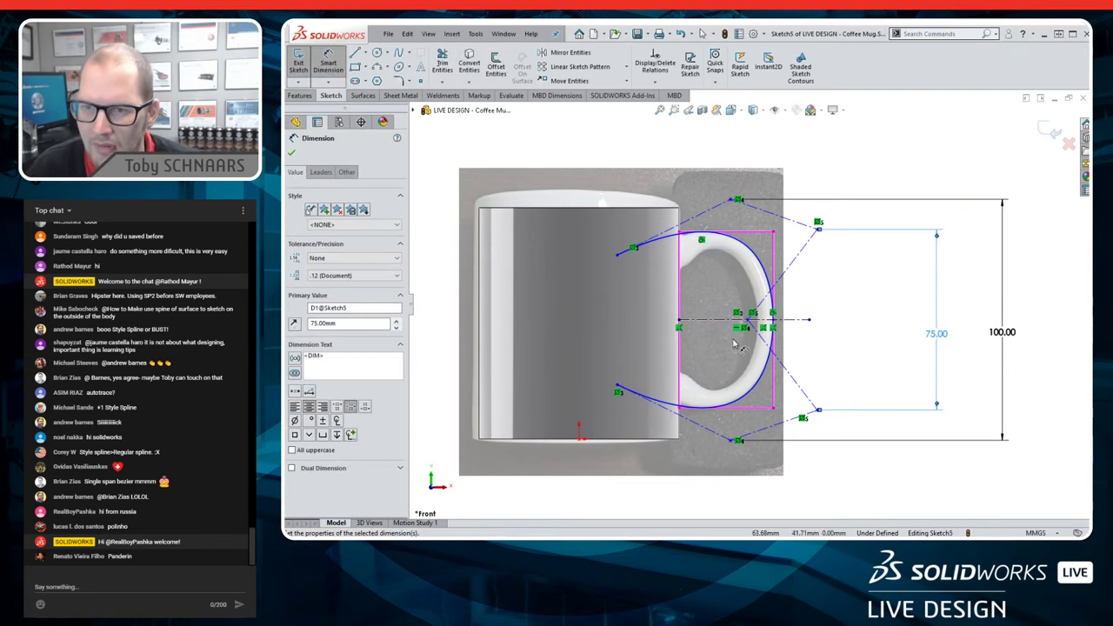
- Dimension the middle control vertex 10 mm horizontally from the layout rectangle's outer vertical edge
left_click(748, 320)
left_click(773, 327)
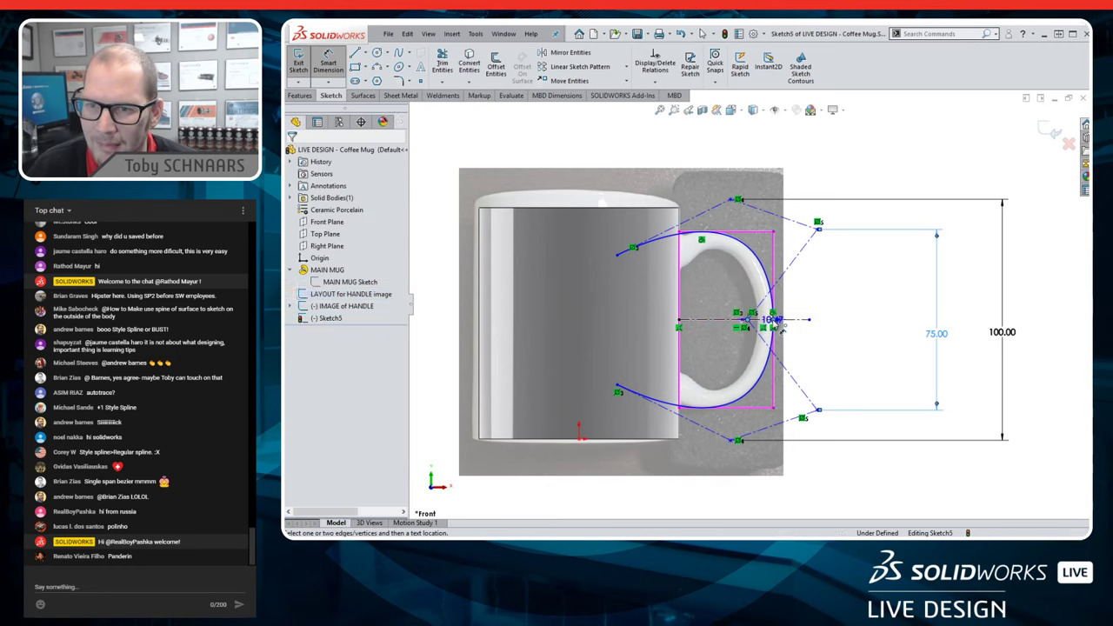
left_click(833, 145)
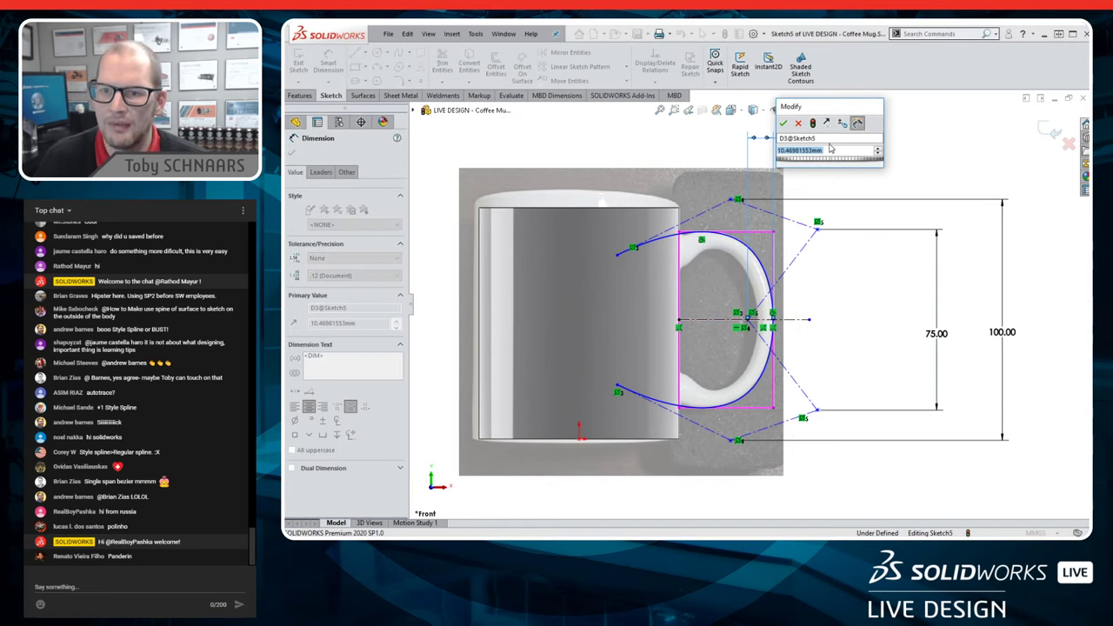
type("10")
key("Return")
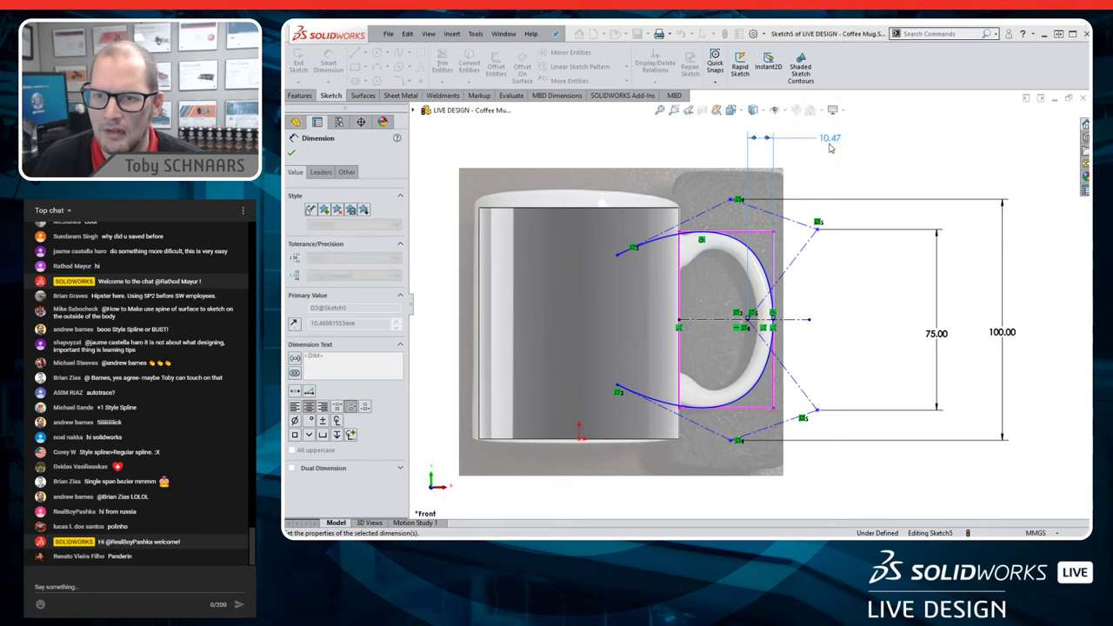
left_click(617, 388)
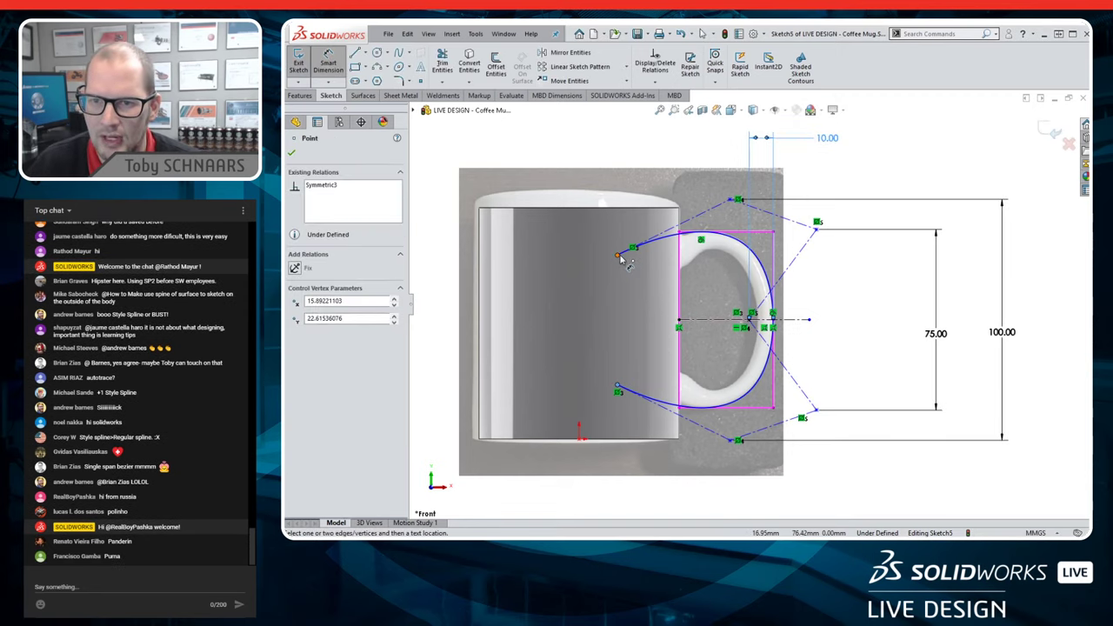
mouse_move(621, 260)
left_mouse_down()
mouse_move(591, 291)
mouse_move(548, 311)
left_mouse_up()
key("Escape")
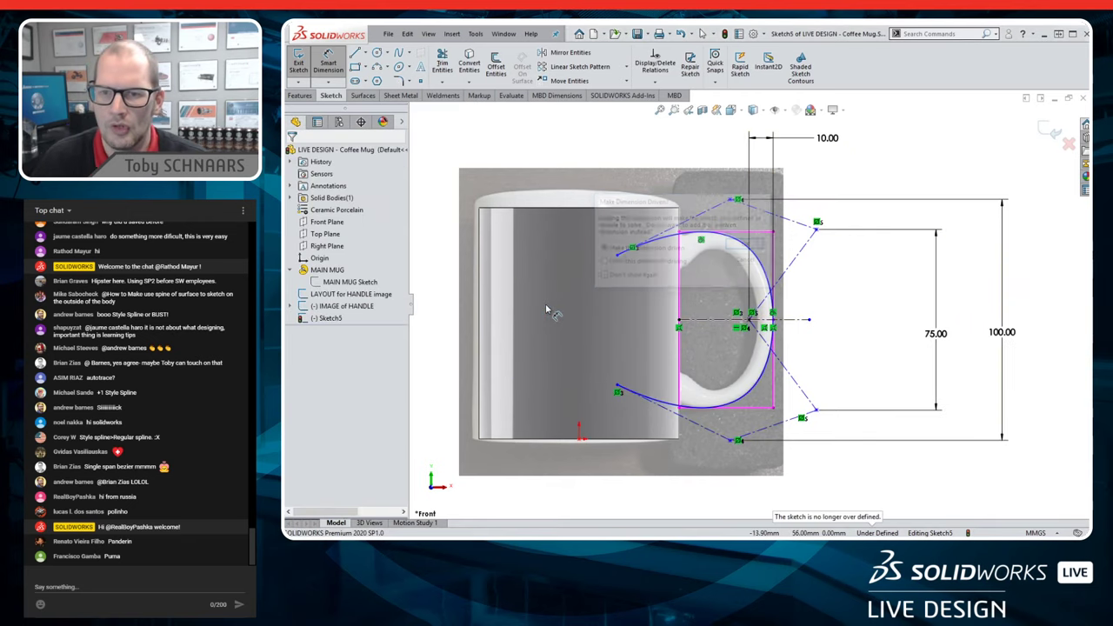
- Dimension the spline's lower end point 16 mm horizontally from the origin
left_click(581, 439)
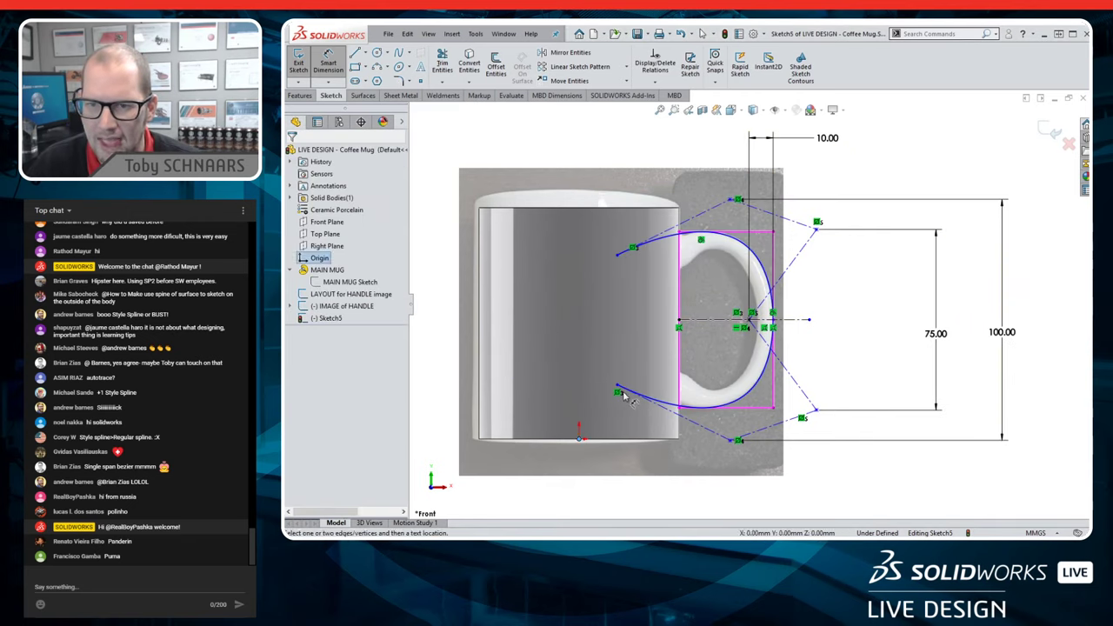
left_click(618, 388)
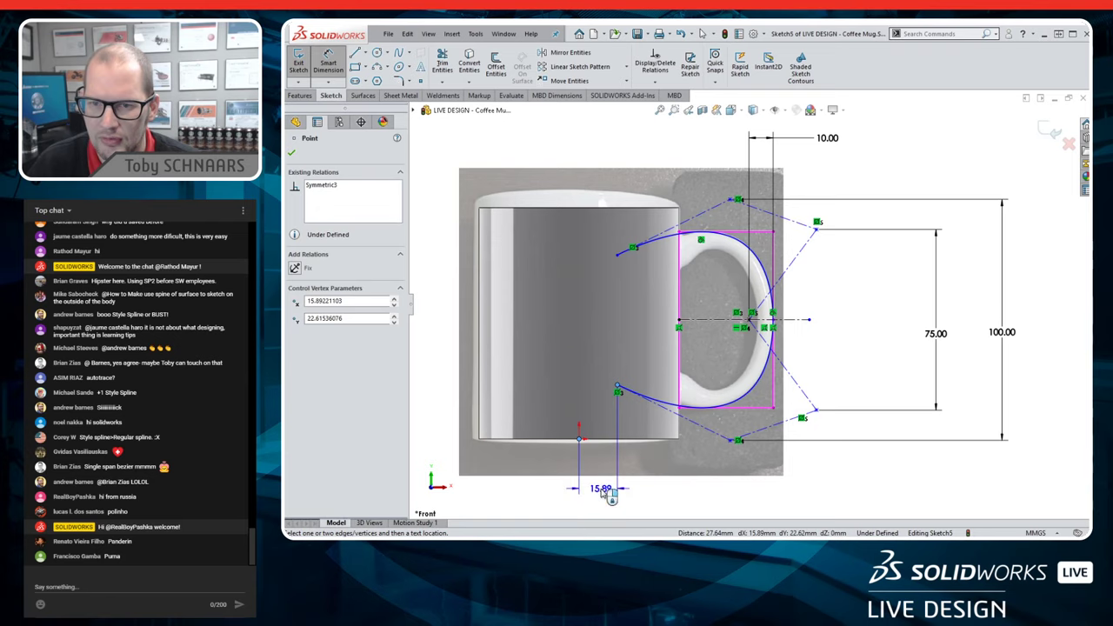
left_click(591, 494)
type("16")
key("Return")
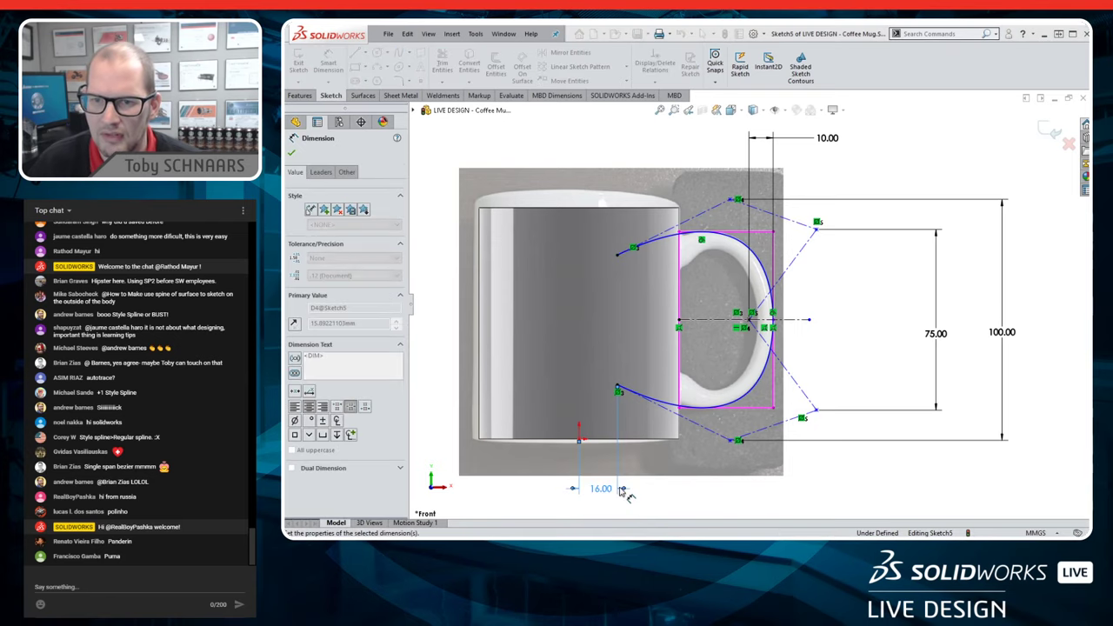
- Dimension the spline's lowest control vertex 63 mm horizontally from the origin and finish dimensioning
left_click(734, 442)
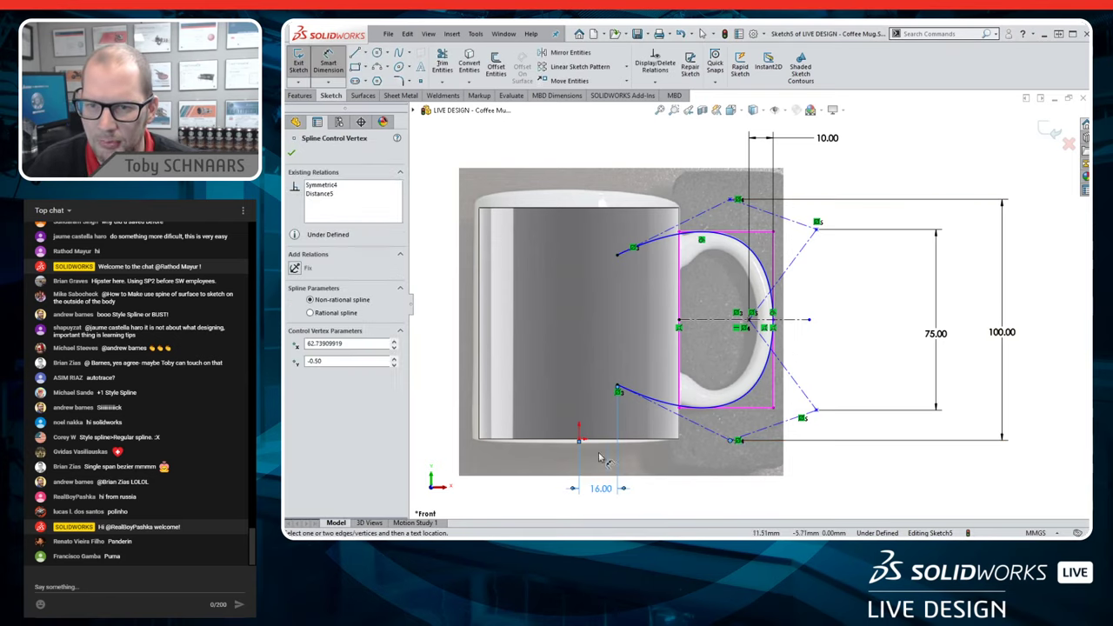
left_click(580, 444)
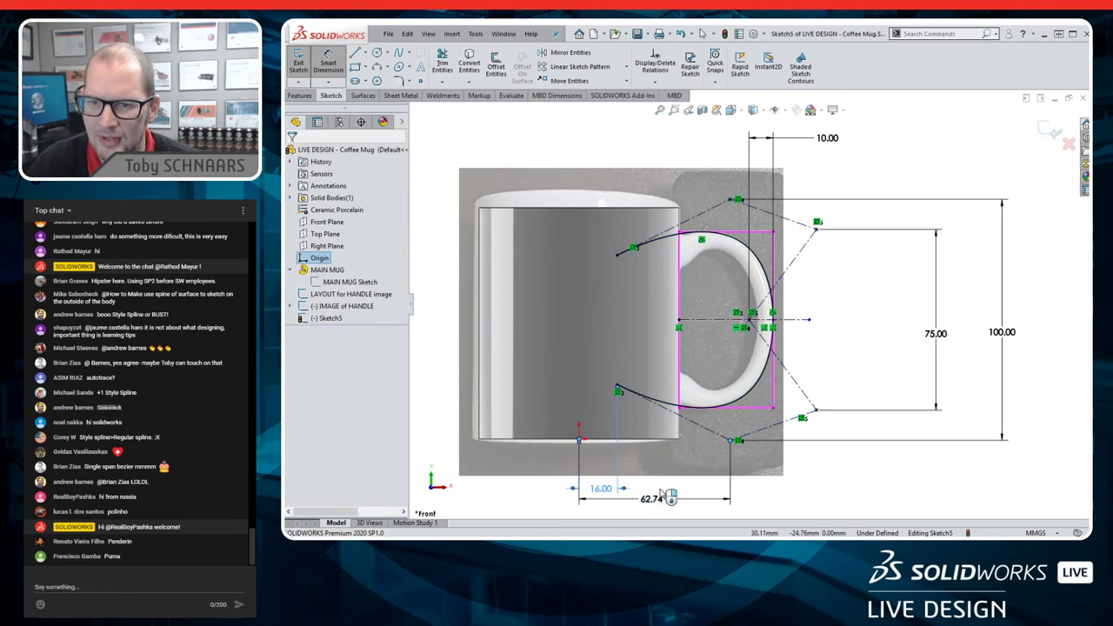
left_click(659, 491)
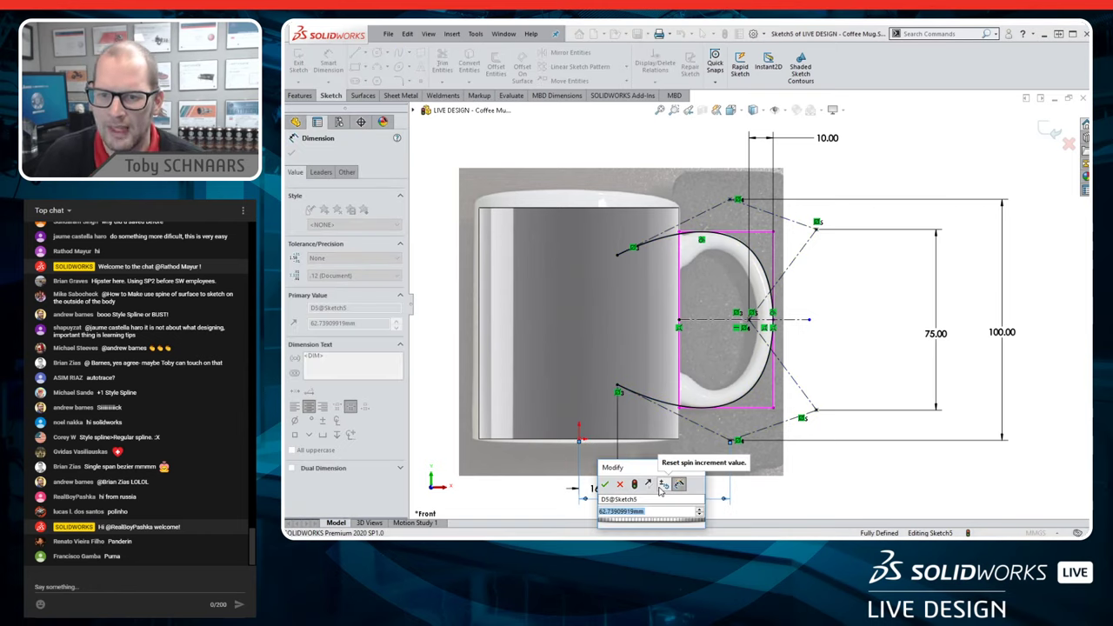
type("63")
key("Return")
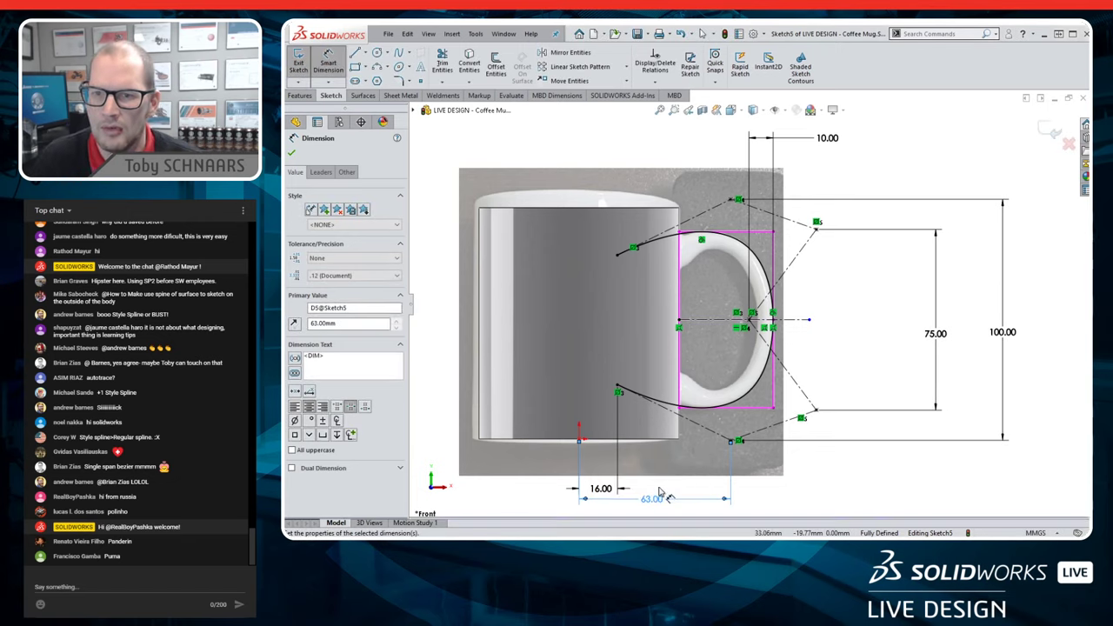
key("Escape")
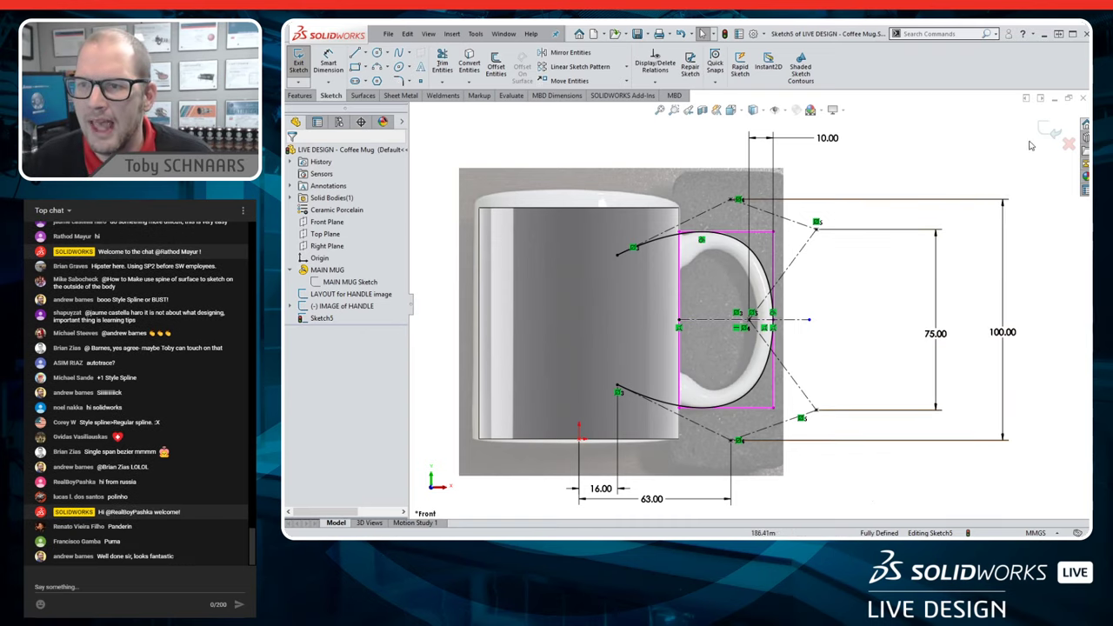
- Exit the handle spline sketch, keeping its changes, and rename it LOFT GUIDE TOP
left_click(1054, 130)
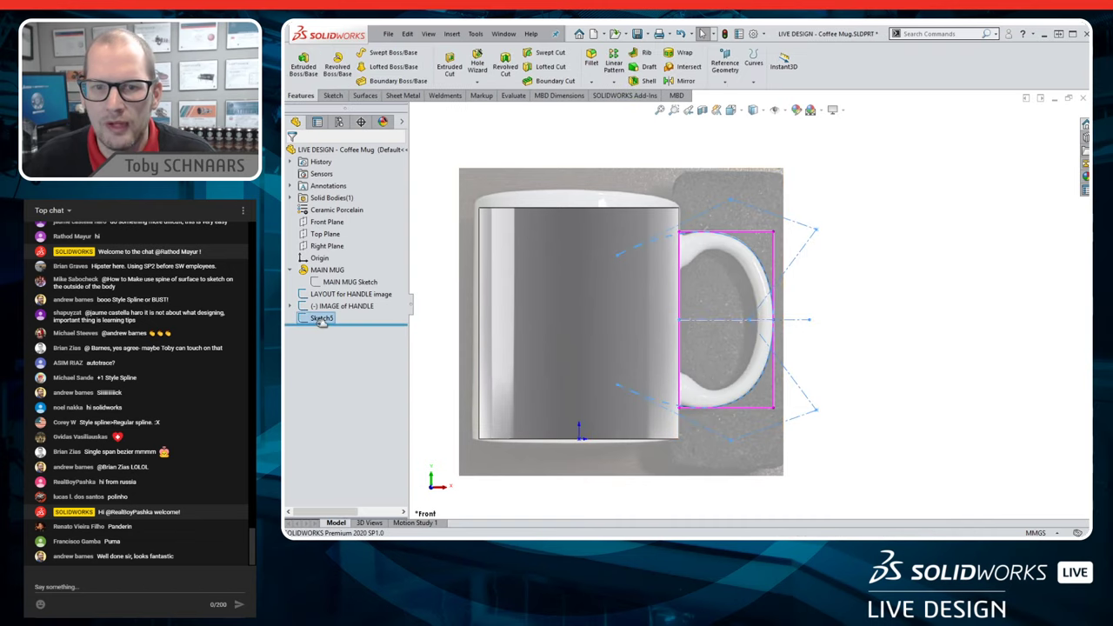
left_click(322, 319)
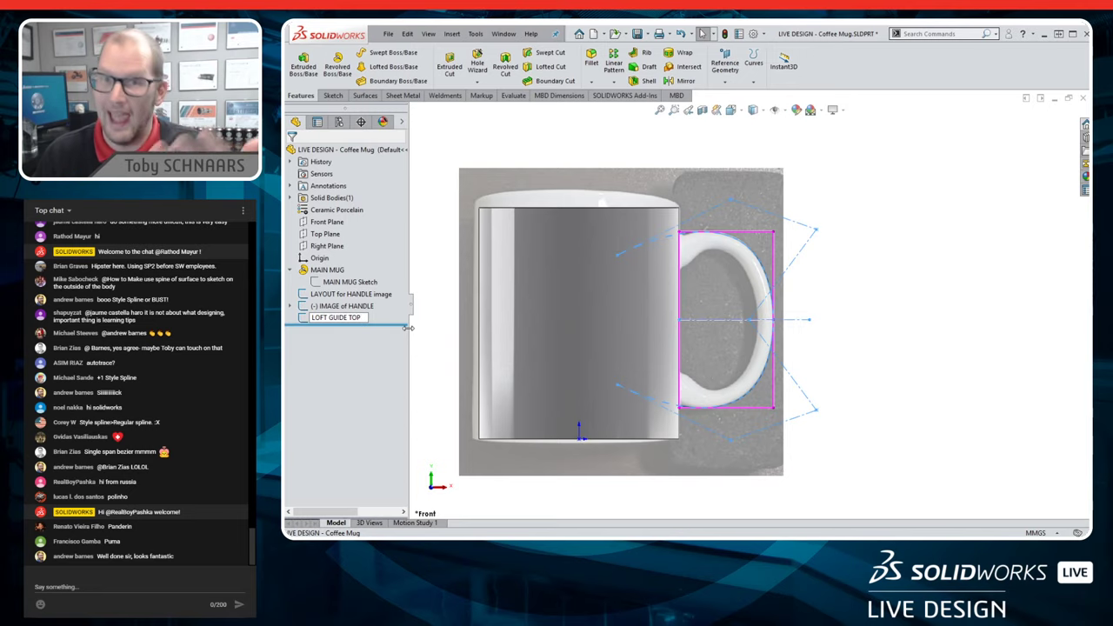
key("Return")
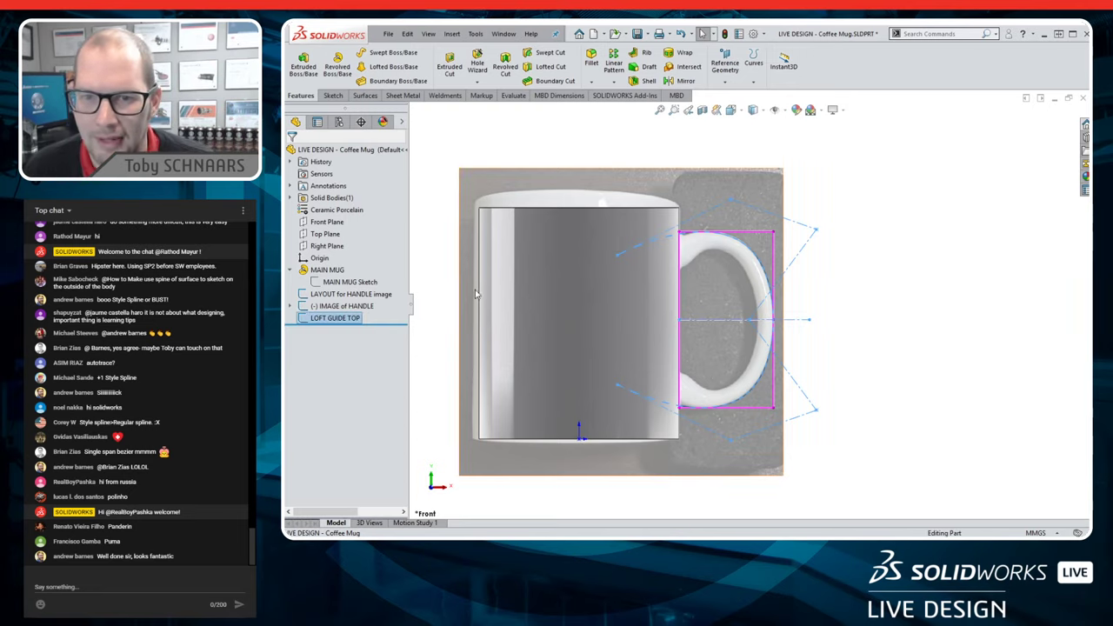
left_click(982, 238)
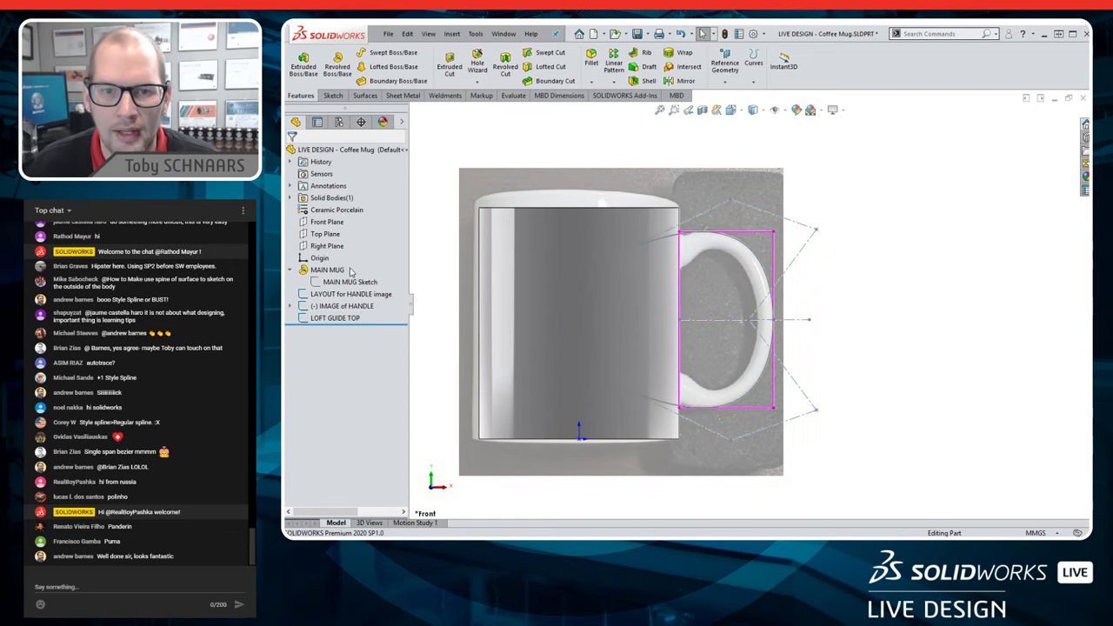
left_click(320, 222)
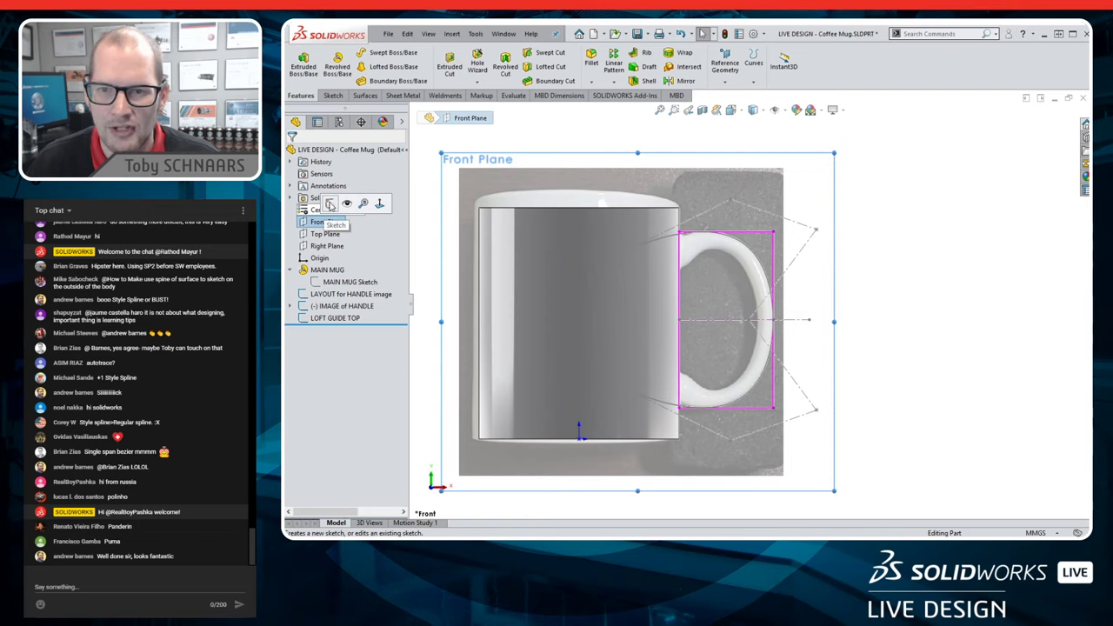
left_click(331, 204)
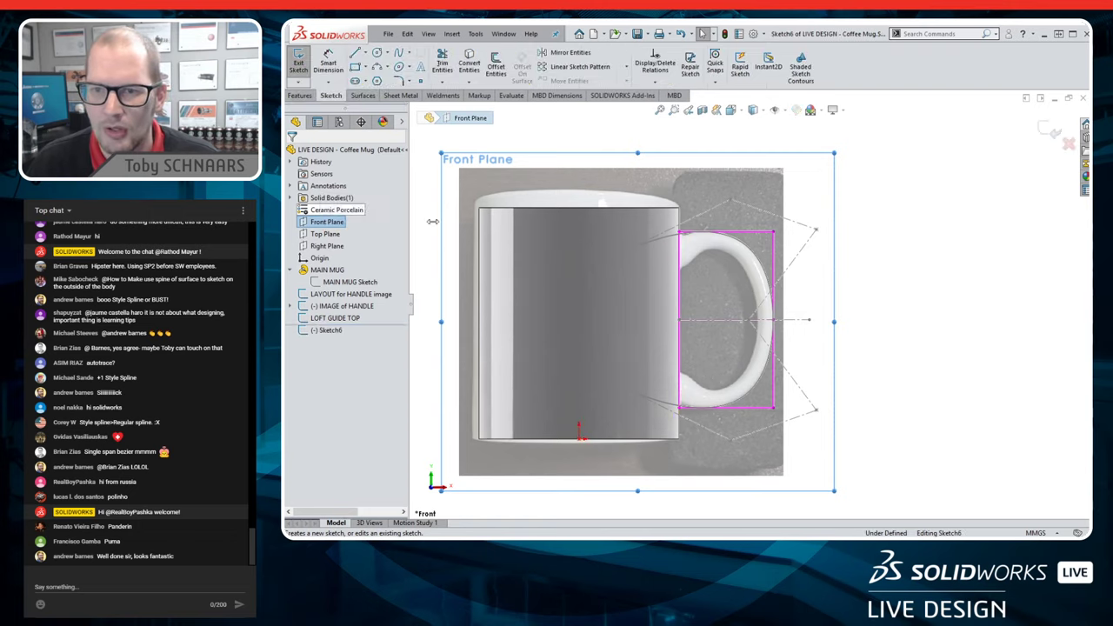
left_click(1048, 130)
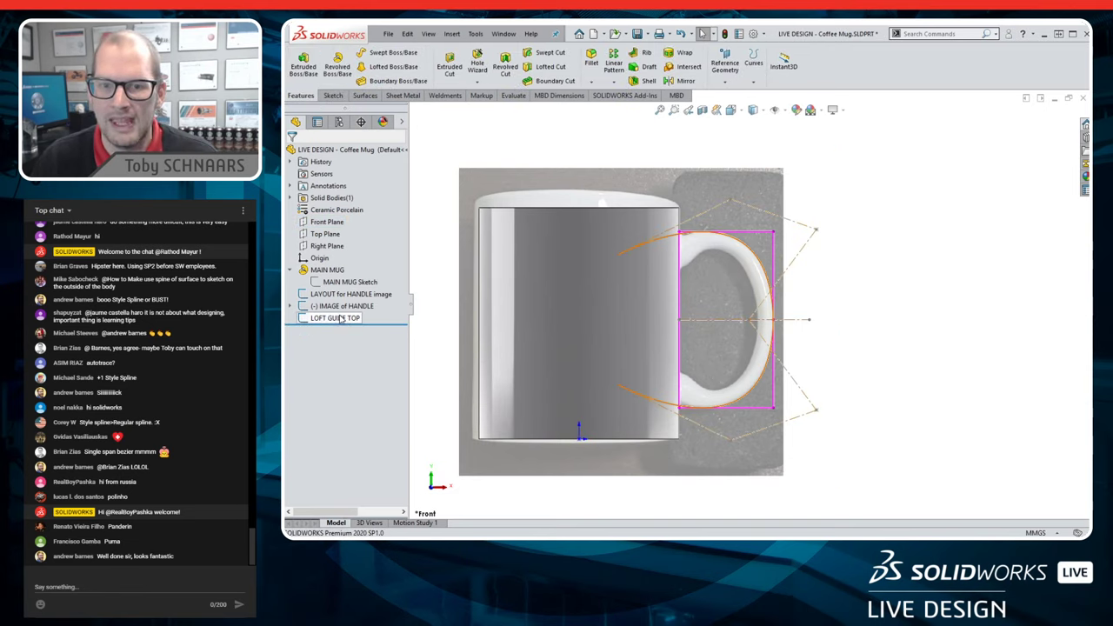
- Copy the LOFT GUIDE TOP sketch and paste it onto the Front Plane as a new sketch
left_click(352, 320)
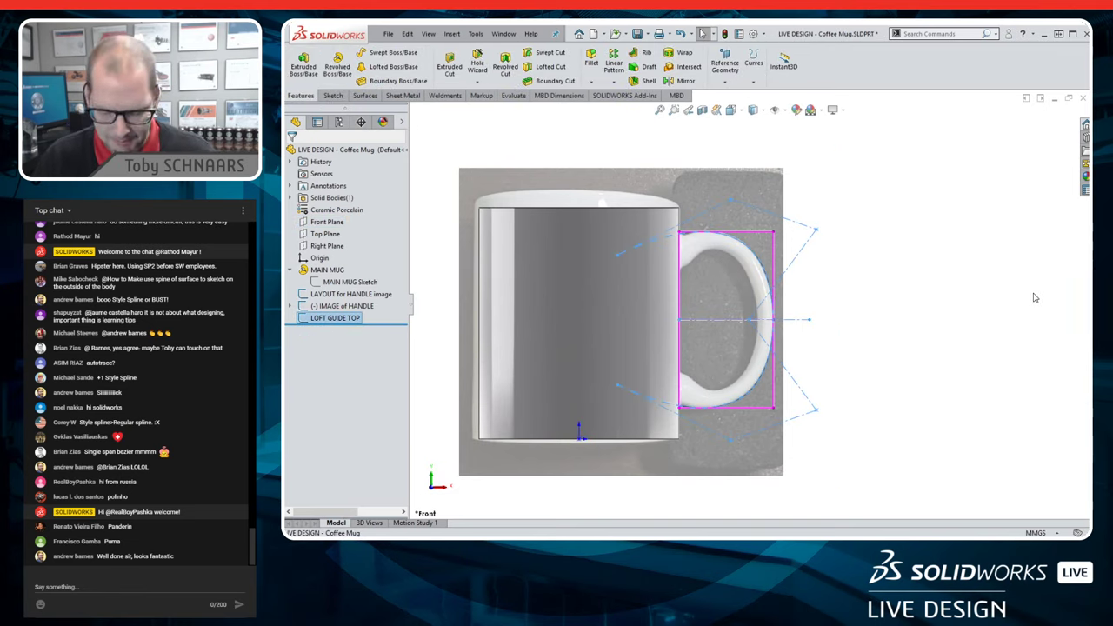
left_click(634, 243)
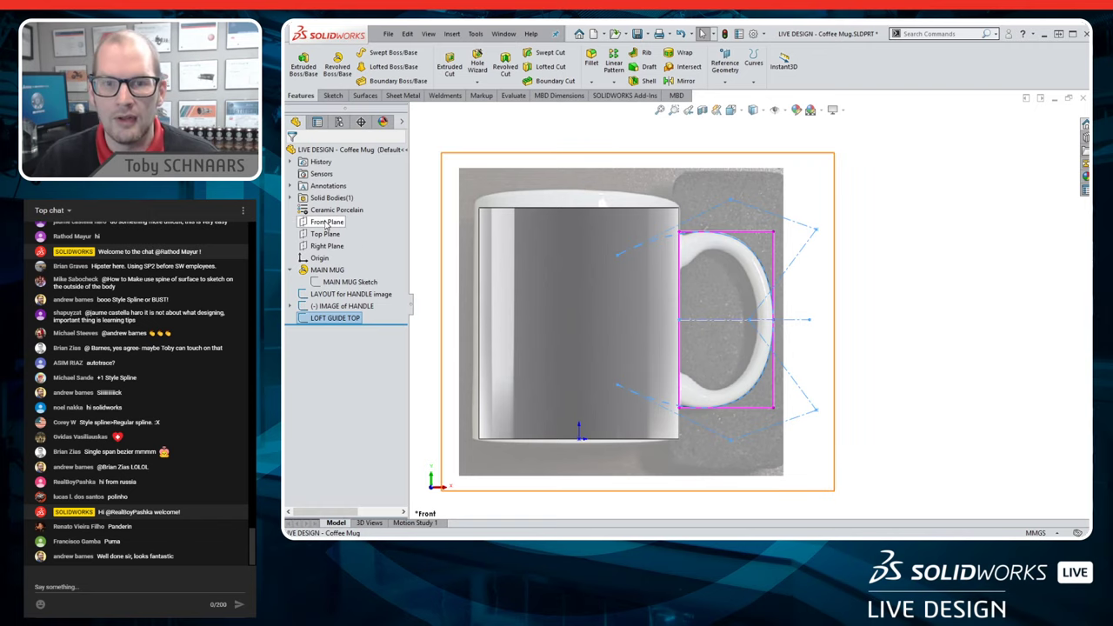
left_click(875, 296)
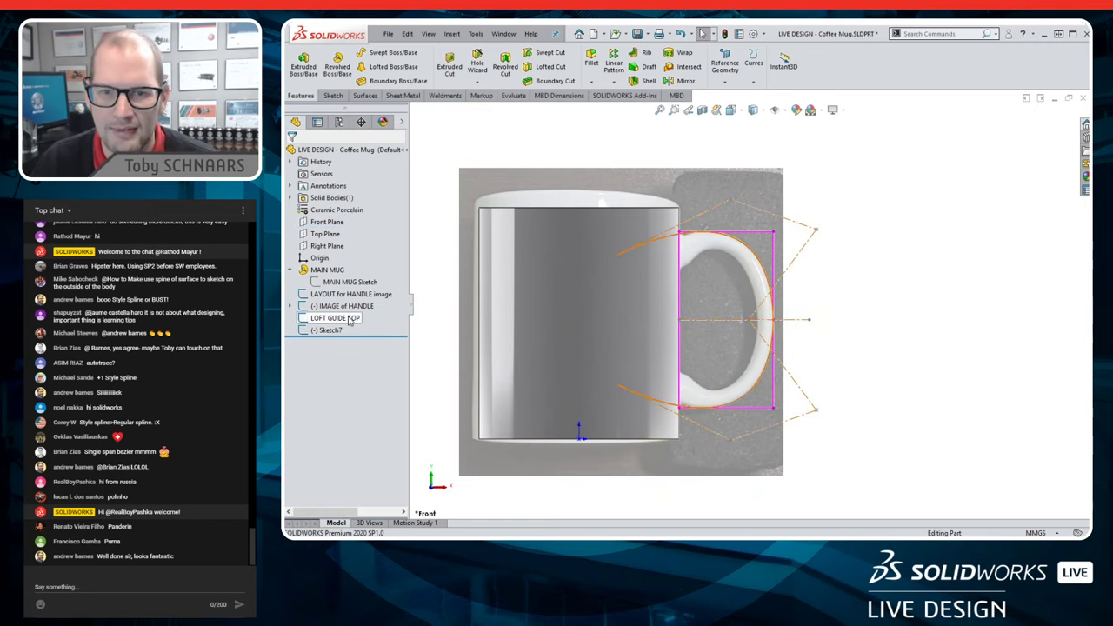
- Open the pasted copy of the LOFT GUIDE TOP sketch for editing
left_click(351, 320)
left_click(915, 317)
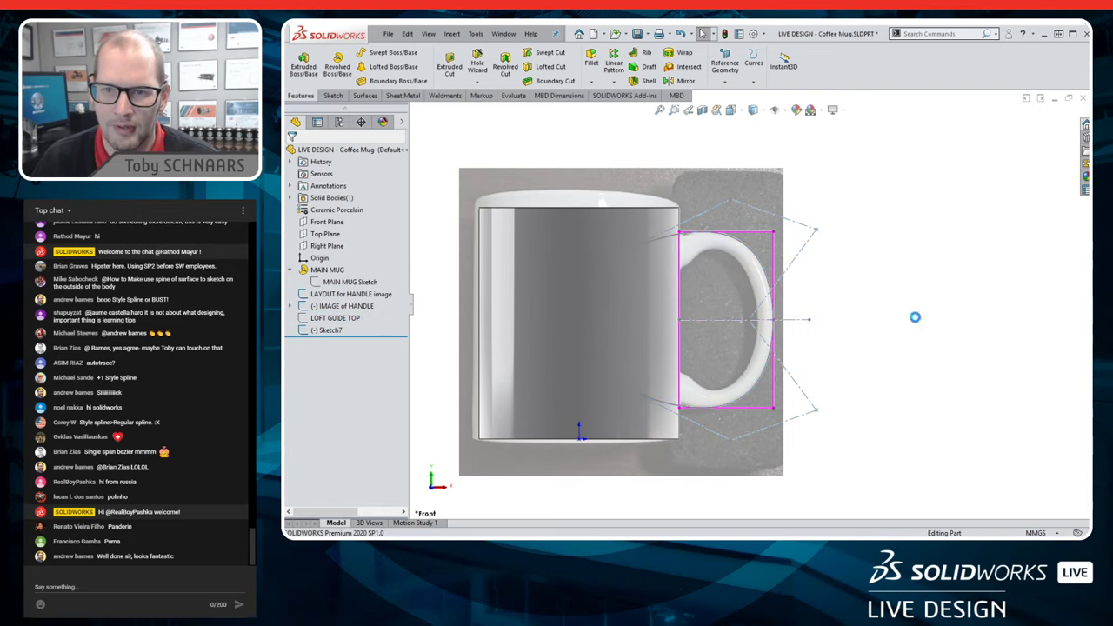
left_click(385, 332)
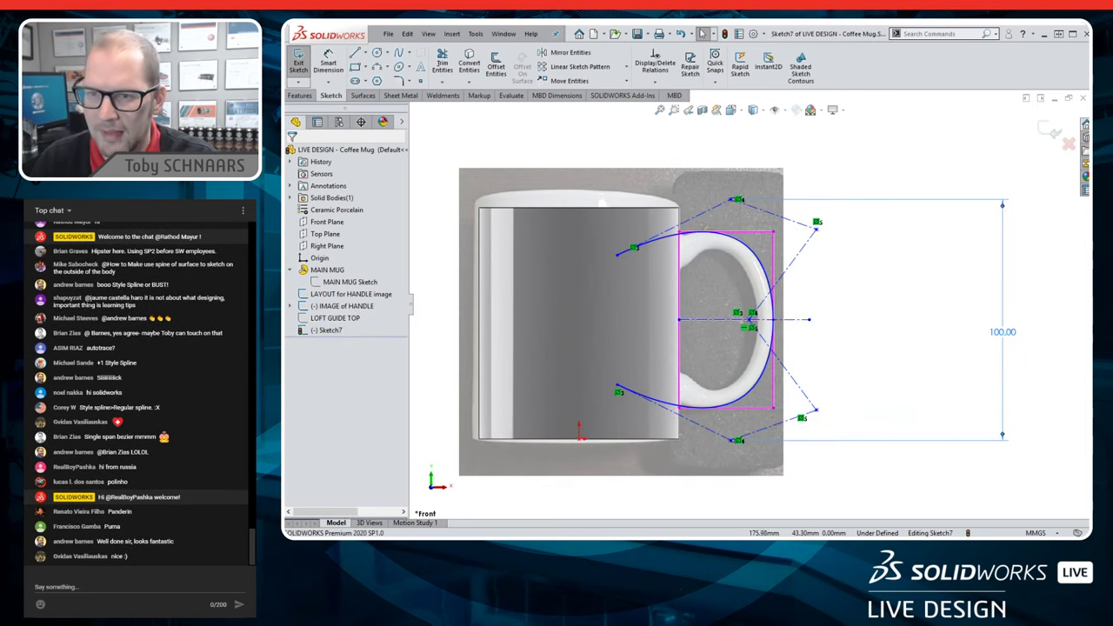
- Make the spline sketch's horizontal centerline collinear with the horizontal midline of the handle layout sketch
left_click_drag(727, 325, 731, 334)
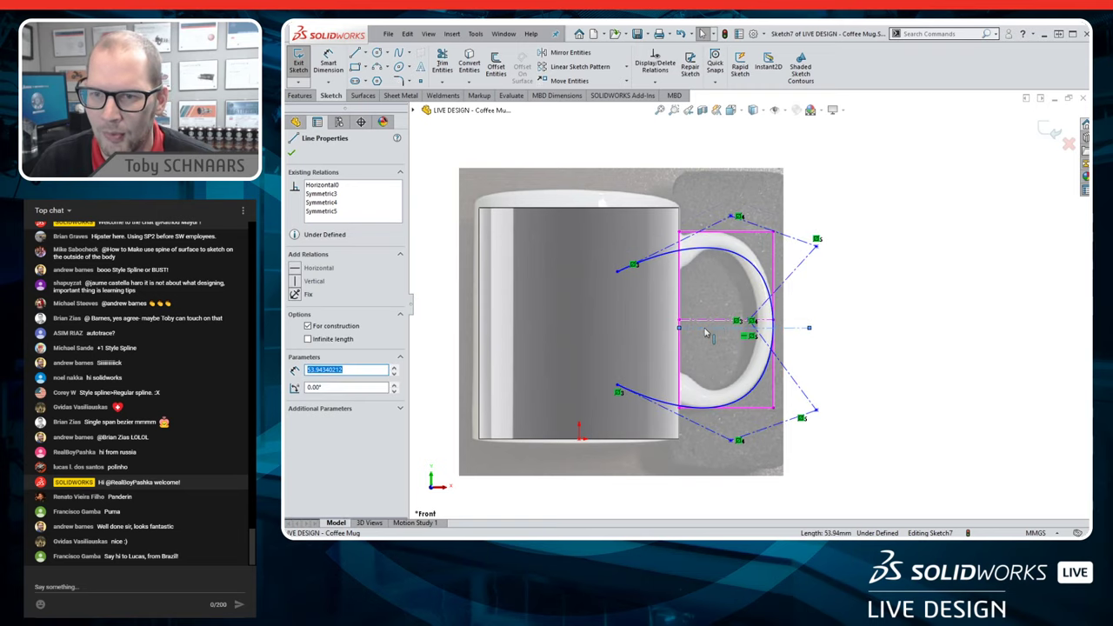
left_click(729, 322)
key("ctrl+z")
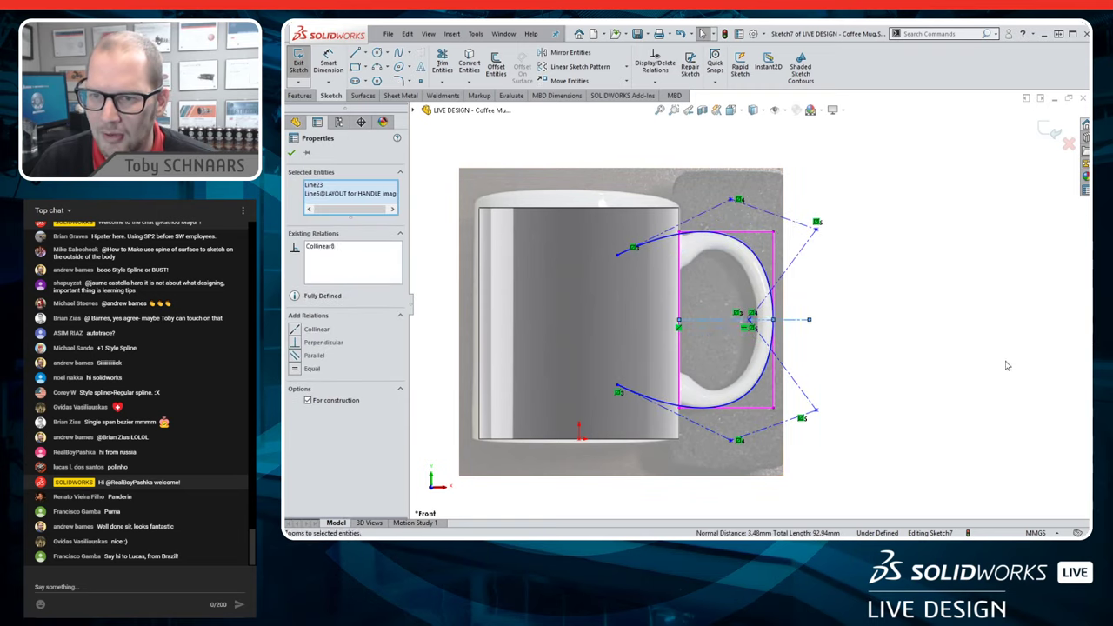
- Constrain the spline's middle control vertex coincident to the centerline and move it inward to about X 56 mm
left_click(753, 328)
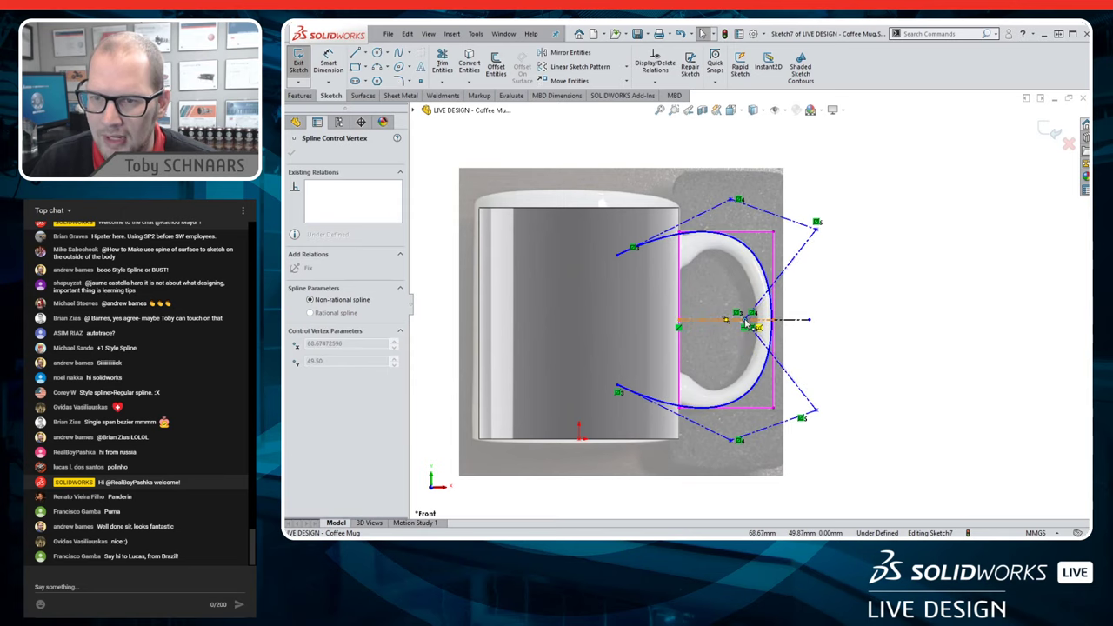
left_click(899, 355)
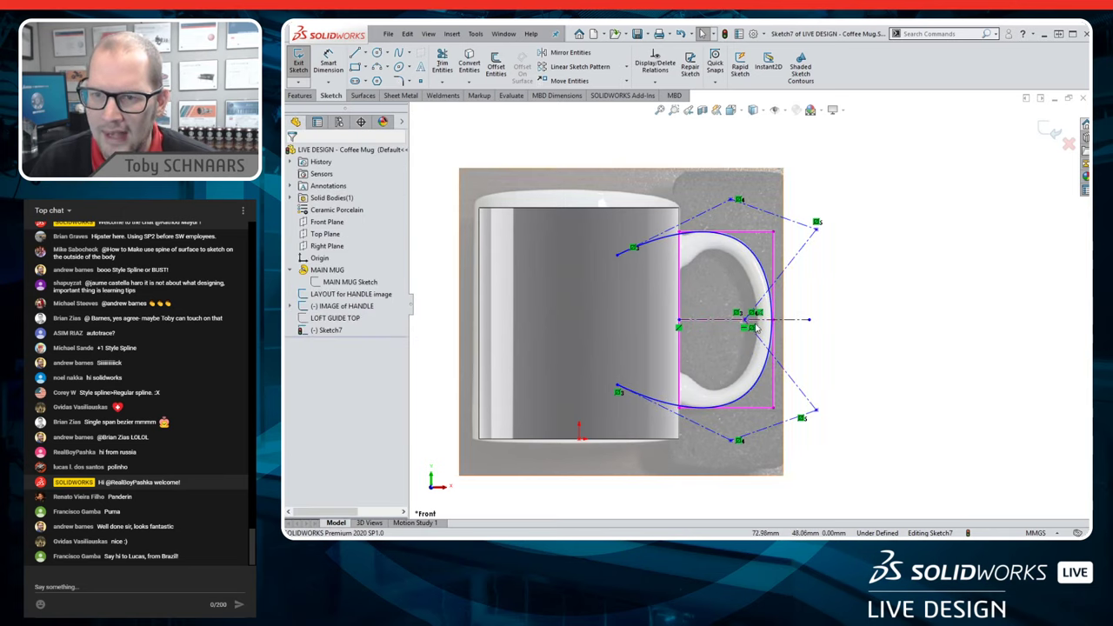
left_click_drag(748, 323, 713, 321)
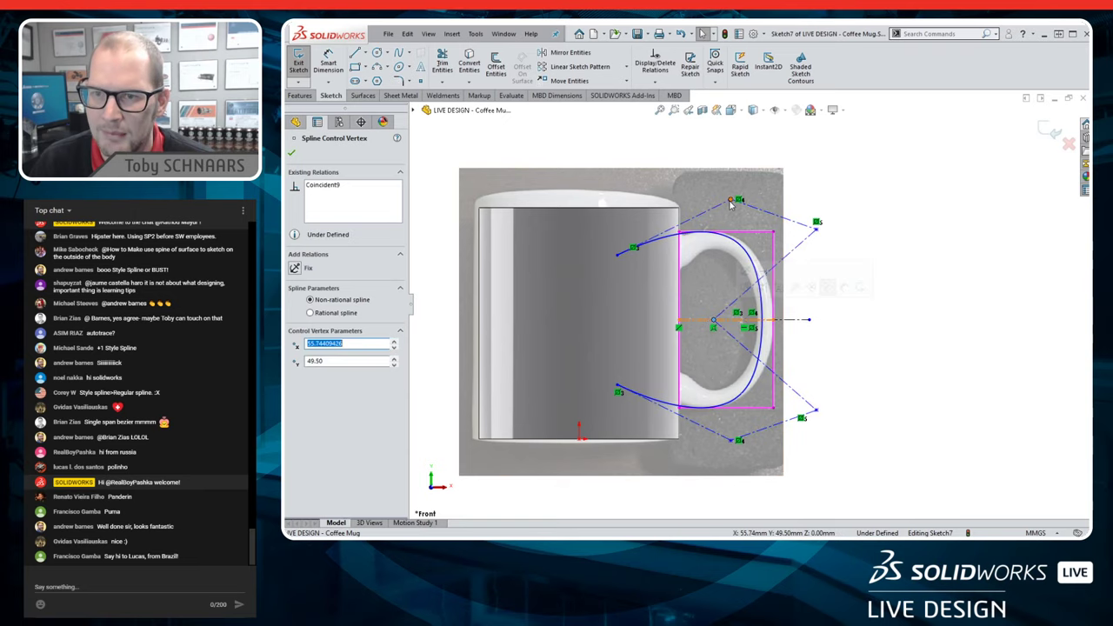
- Reshape the spline toward the handle's inner edge, moving its endpoint inward, one upper vertex to about X 49, Y 92 and the outer to X 98, Y 87
left_click_drag(738, 200, 699, 204)
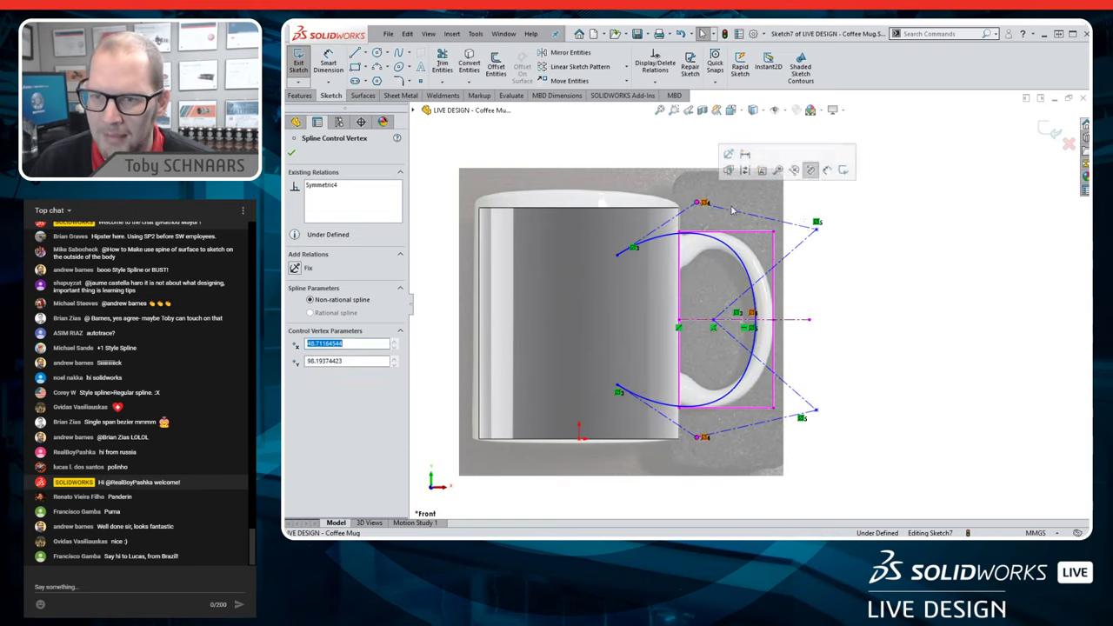
left_click(816, 229)
left_click_drag(816, 229, 815, 228)
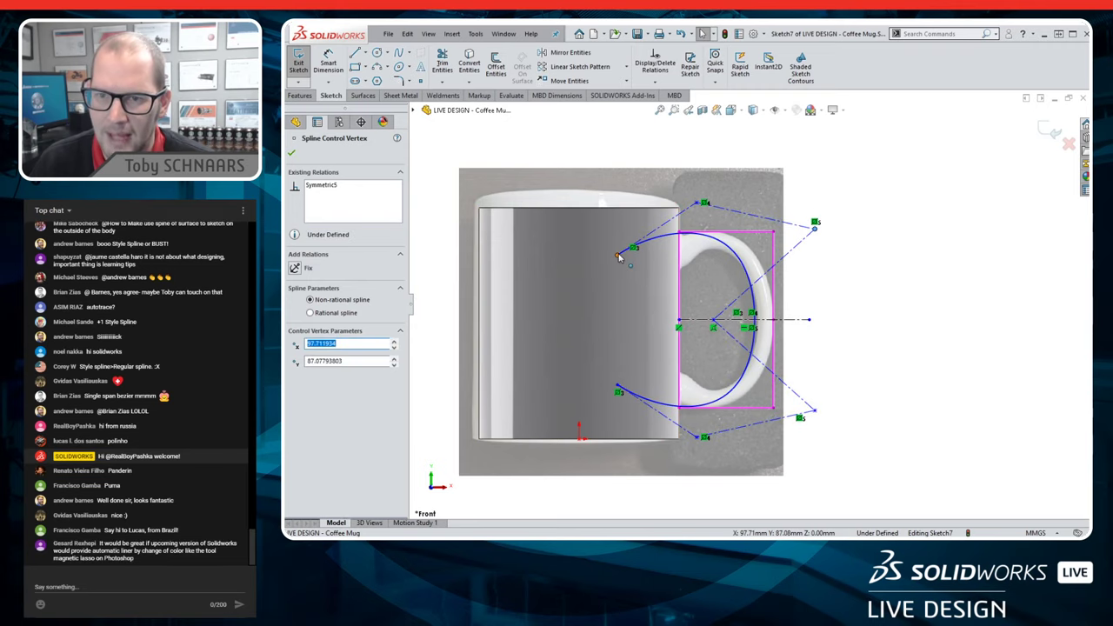
left_click_drag(619, 253, 633, 290)
mouse_move(697, 206)
left_mouse_down()
mouse_move(701, 221)
mouse_move(709, 213)
left_mouse_up()
left_click(901, 327)
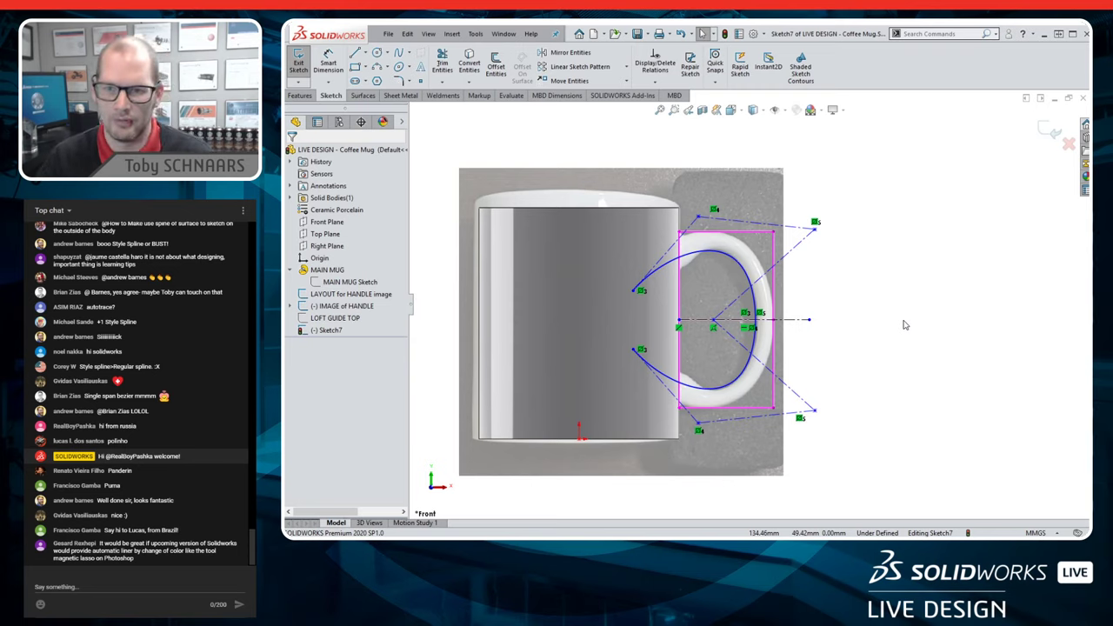
- Dimension the vertical distance between the two outermost control vertices as 75 mm
scroll(764, 346, "up", 2)
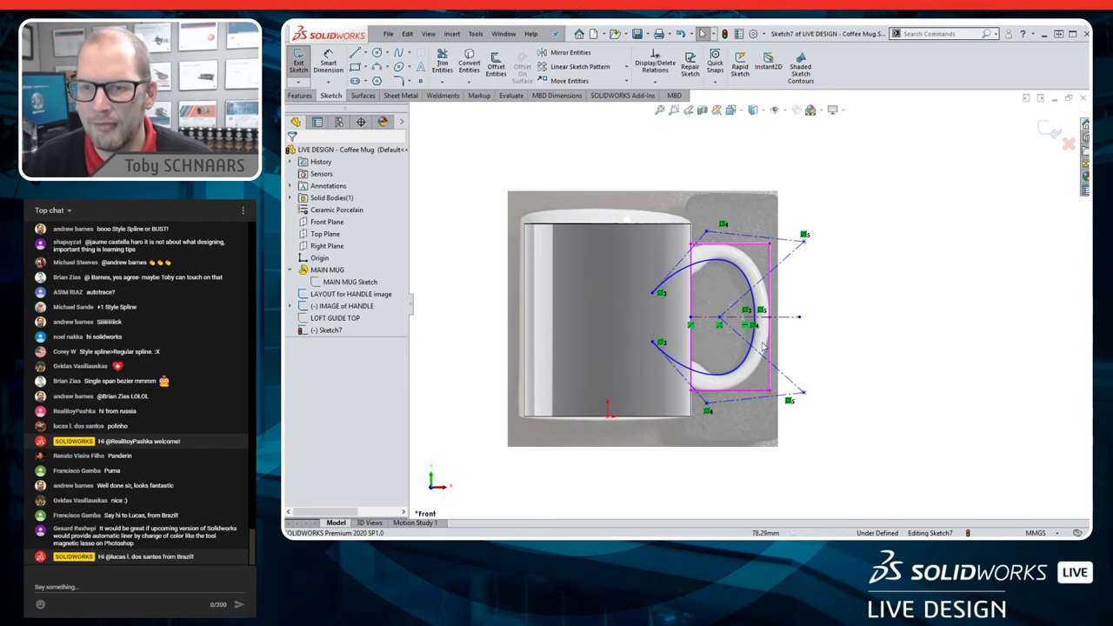
key("s")
left_click(841, 339)
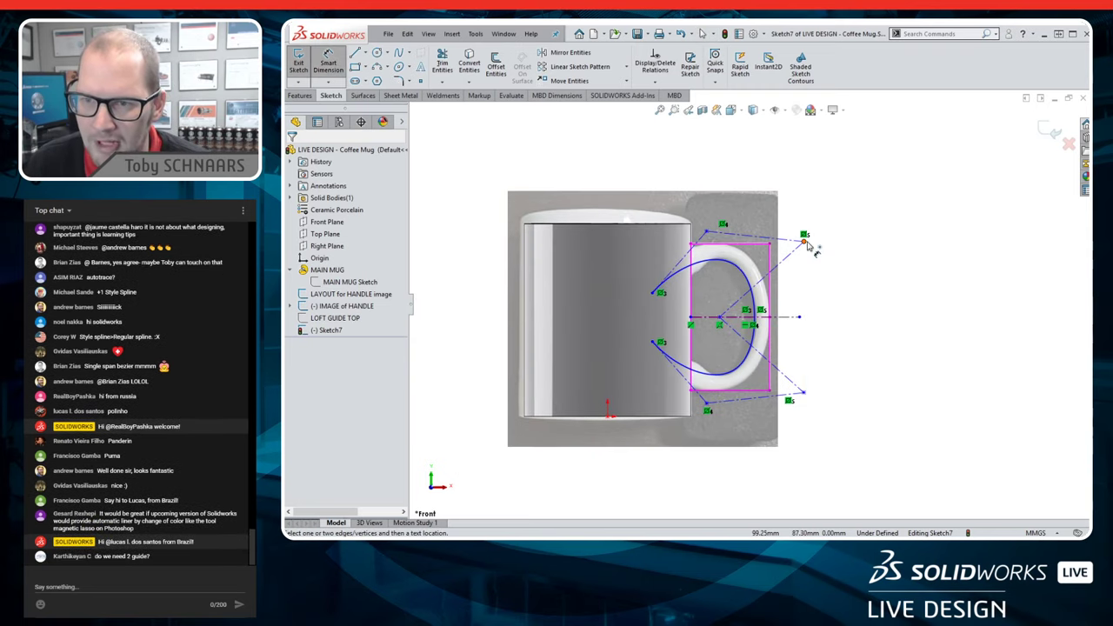
left_click(805, 243)
left_click(805, 395)
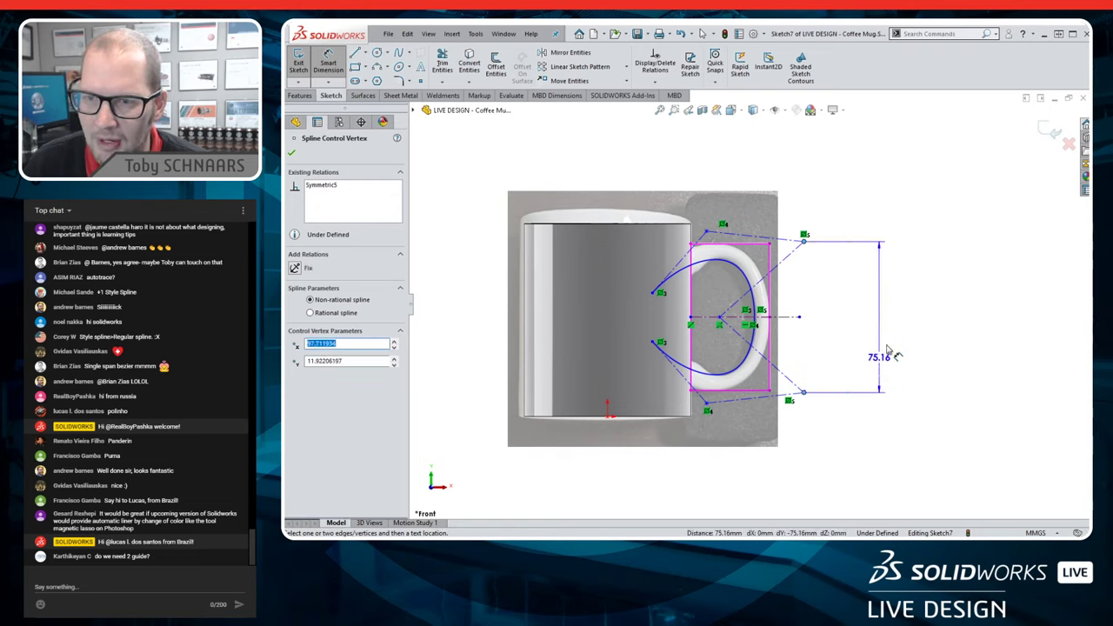
left_click(884, 344)
type("75")
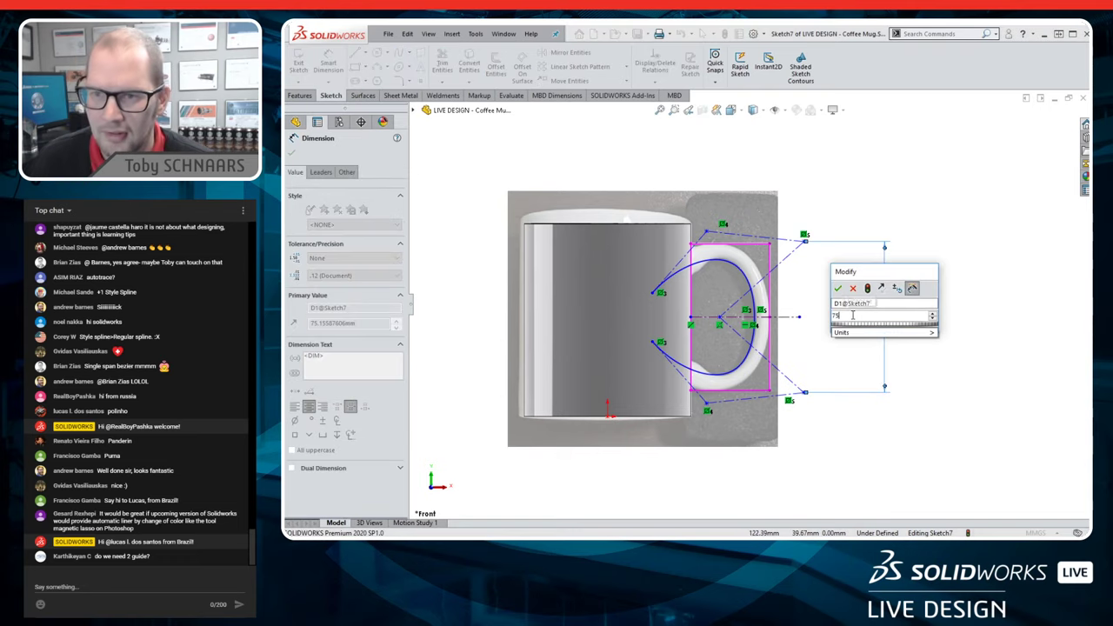
key("Return")
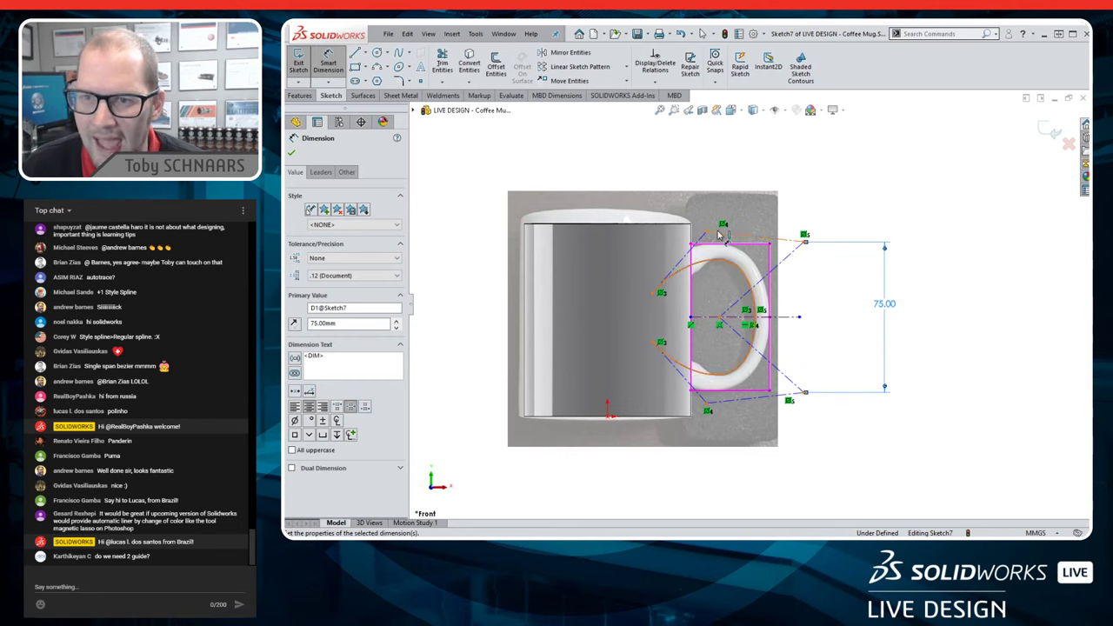
- Dimension the vertical distance between the upper and lower control vertices closer to the mug body
left_click(706, 233)
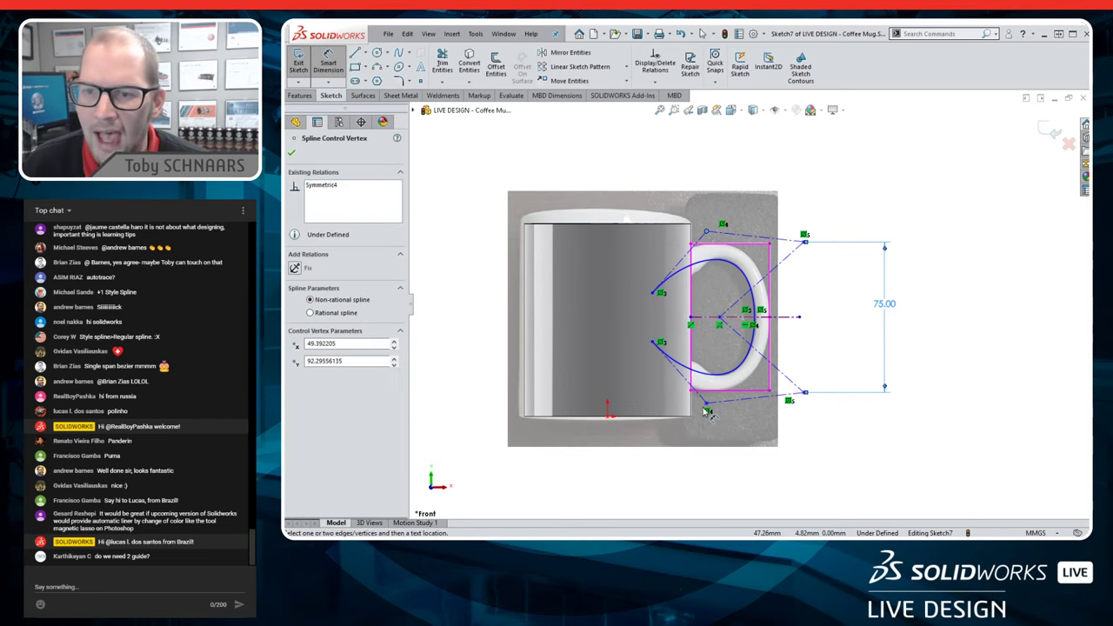
left_click(707, 402)
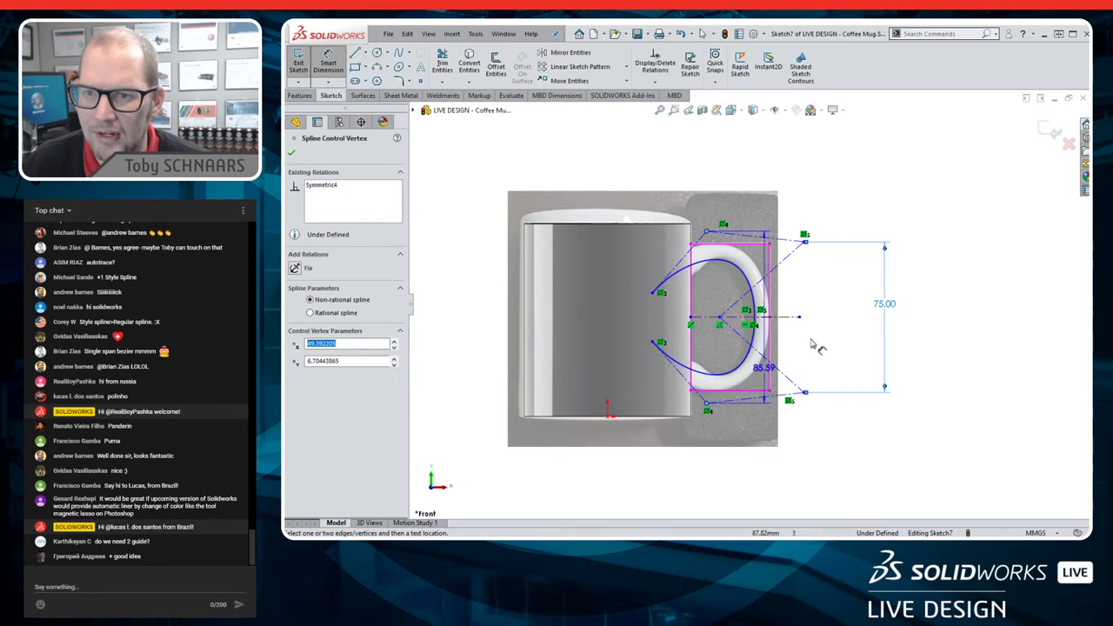
- Dimension the vertical distance between the handle spline's upper and lower control vertices nearest the mug wall at 85 mm
left_click(950, 319)
type("85")
key("Return")
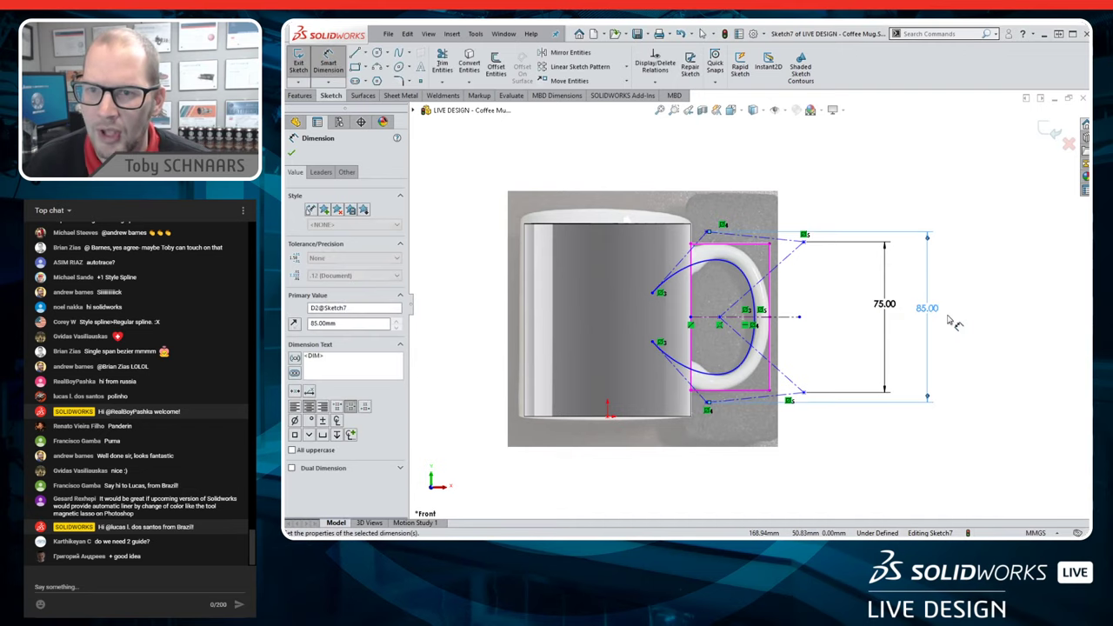
- Dimension the horizontal distance from the origin to the handle spline's lower end point
left_click(654, 342)
left_click(608, 418)
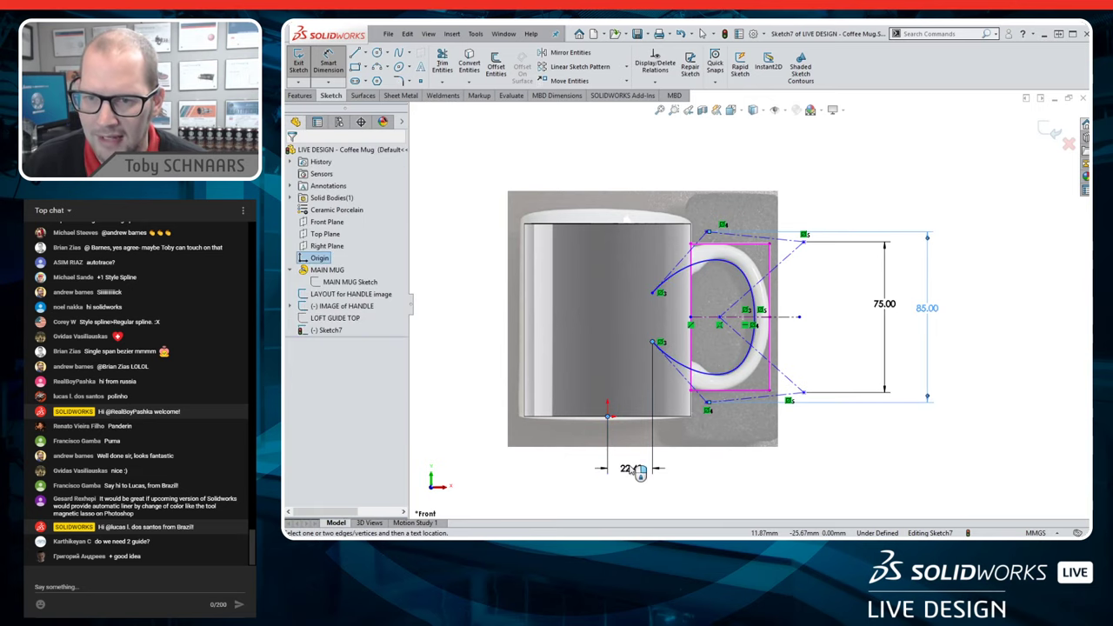
left_click(640, 472)
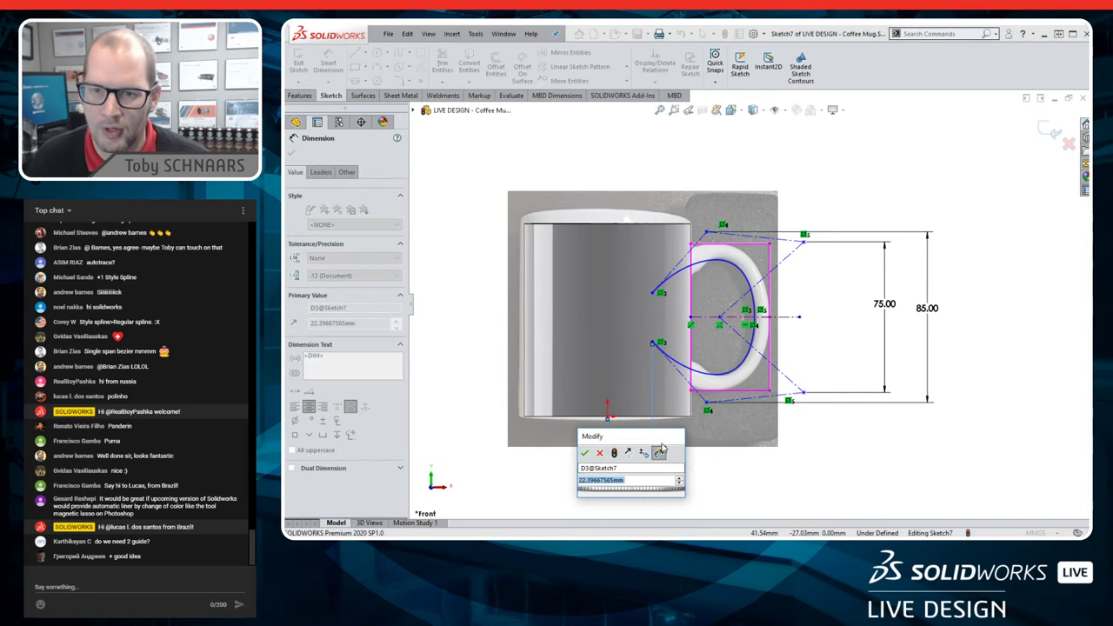
type("225")
key("Return")
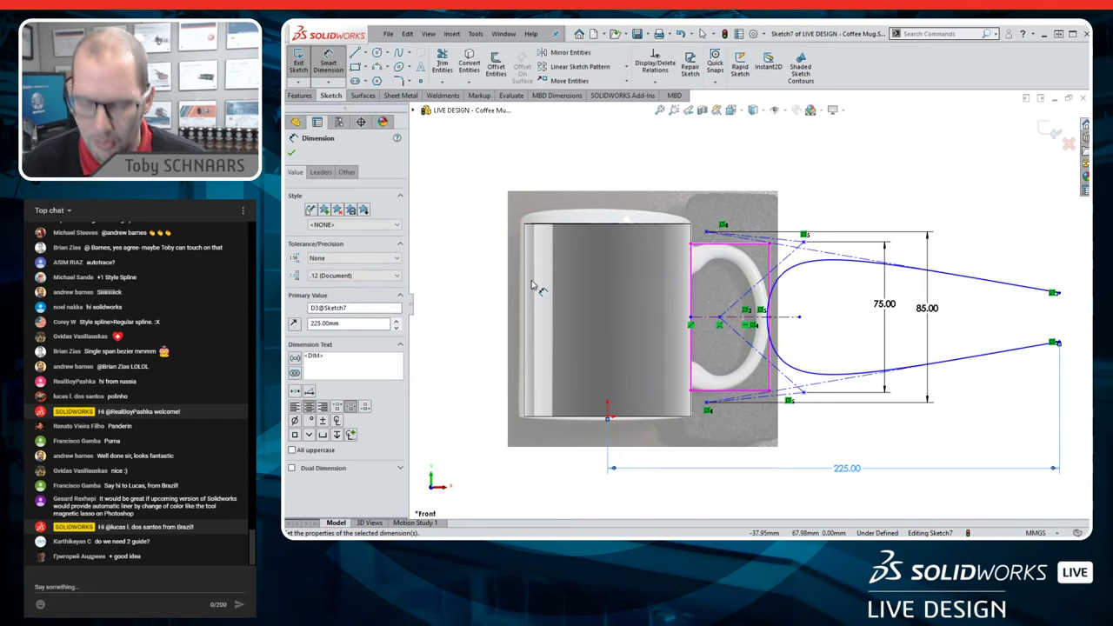
key("Escape")
key("ctrl+z")
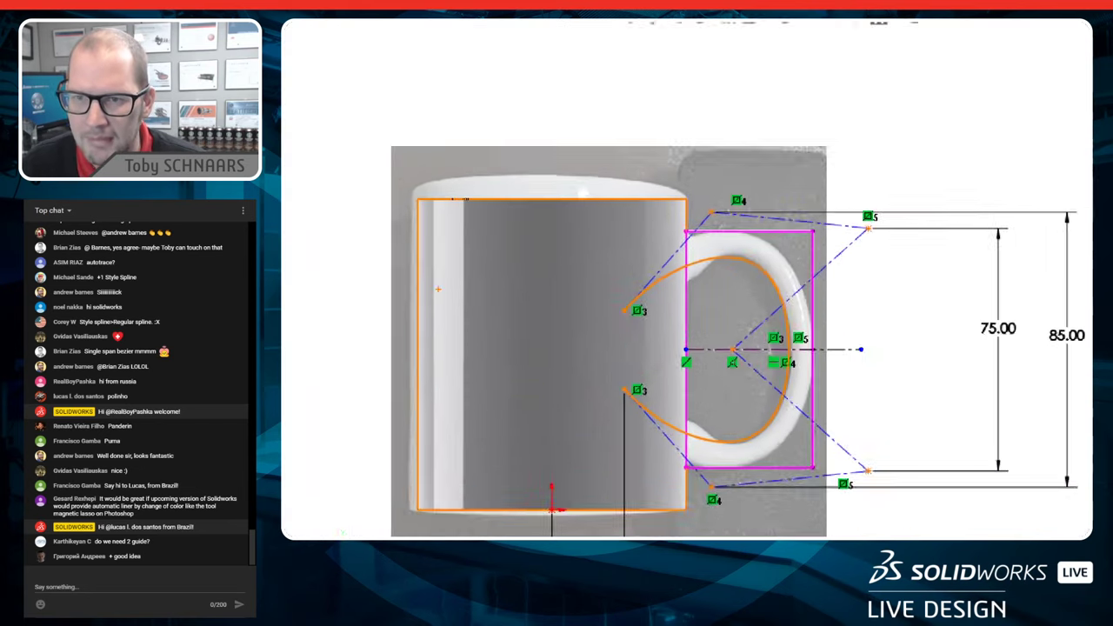
mouse_move(695, 255)
left_mouse_down()
mouse_move(645, 258)
mouse_move(694, 297)
left_mouse_up()
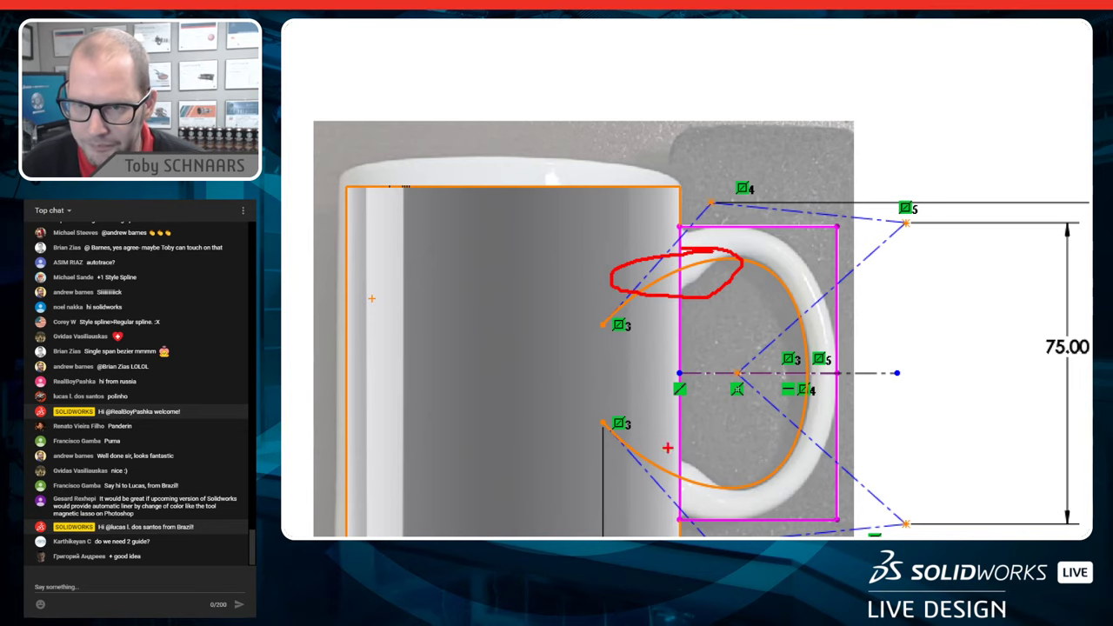
key("Escape")
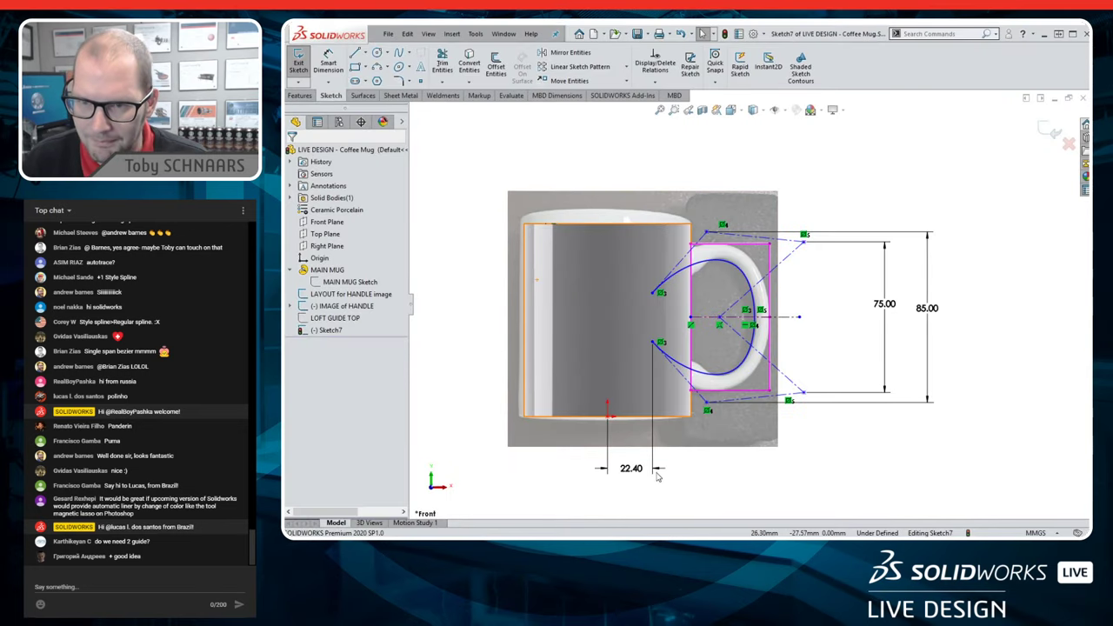
- Set the horizontal distance from the origin to the spline's lower end point to 22.5 mm
double_click(639, 470)
type("22")
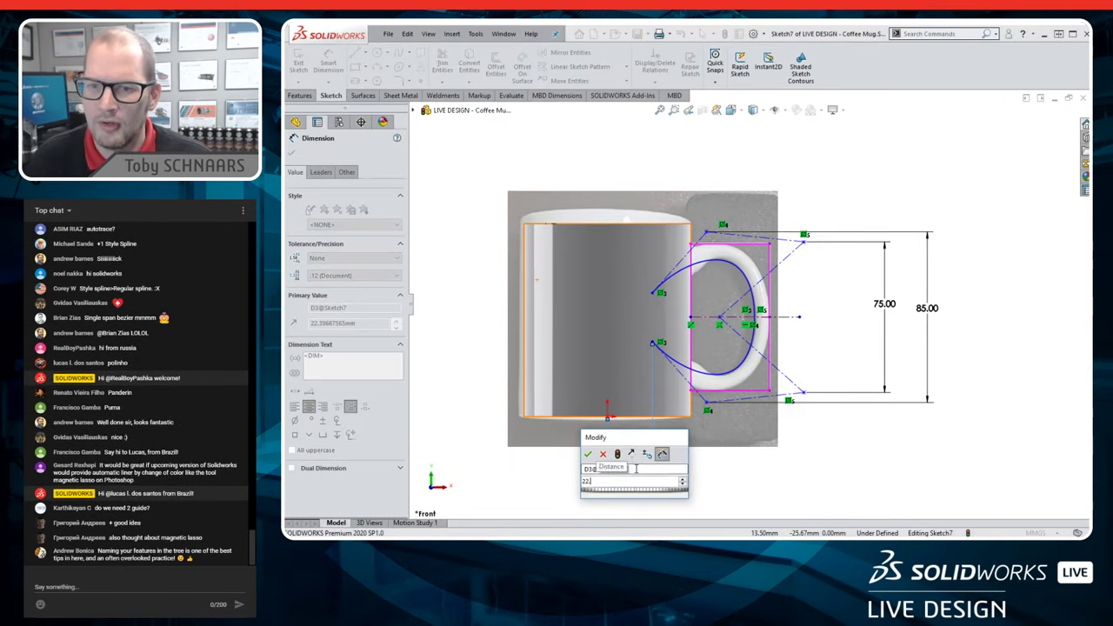
type(".5")
key("Return")
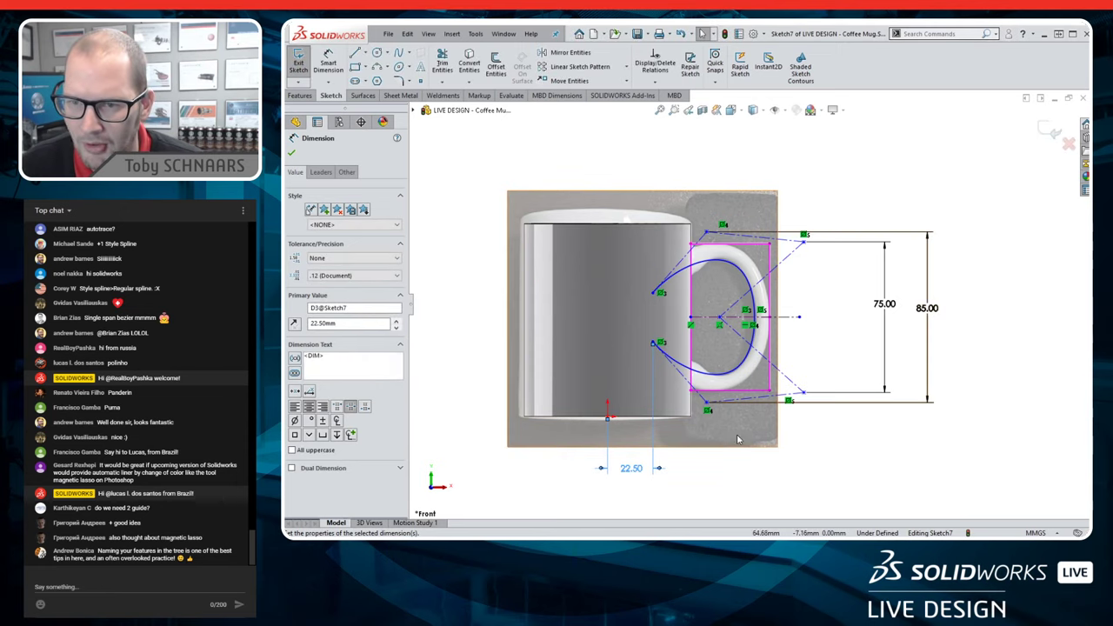
- Dimension the horizontal distance from the origin to the lower spline control vertex just outside the mug wall at 50 mm
key("s")
left_click(770, 453)
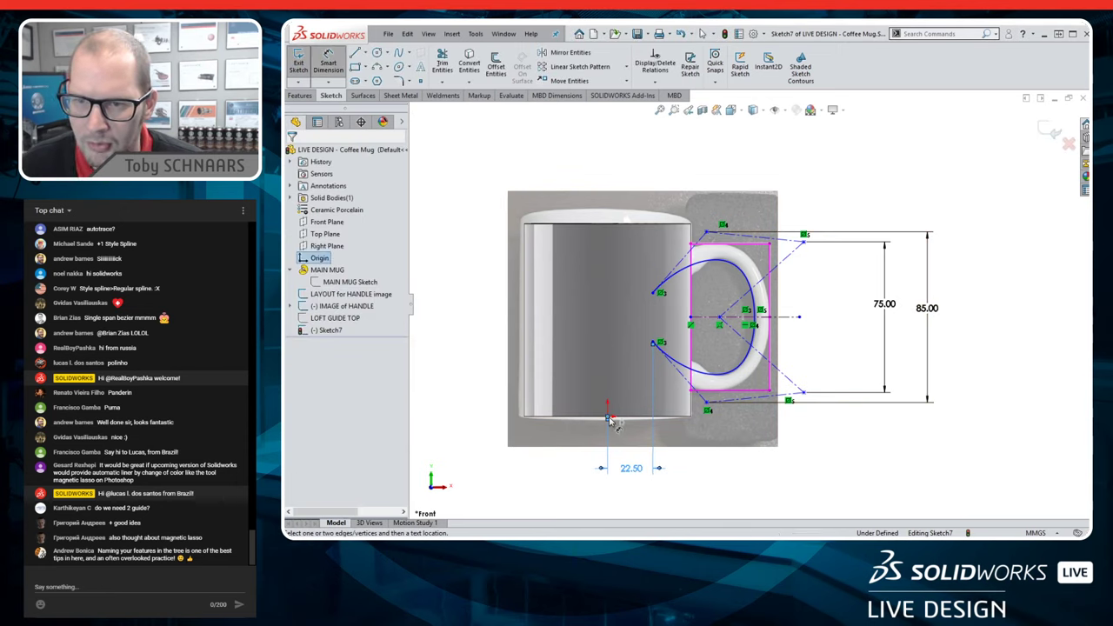
left_click(705, 411)
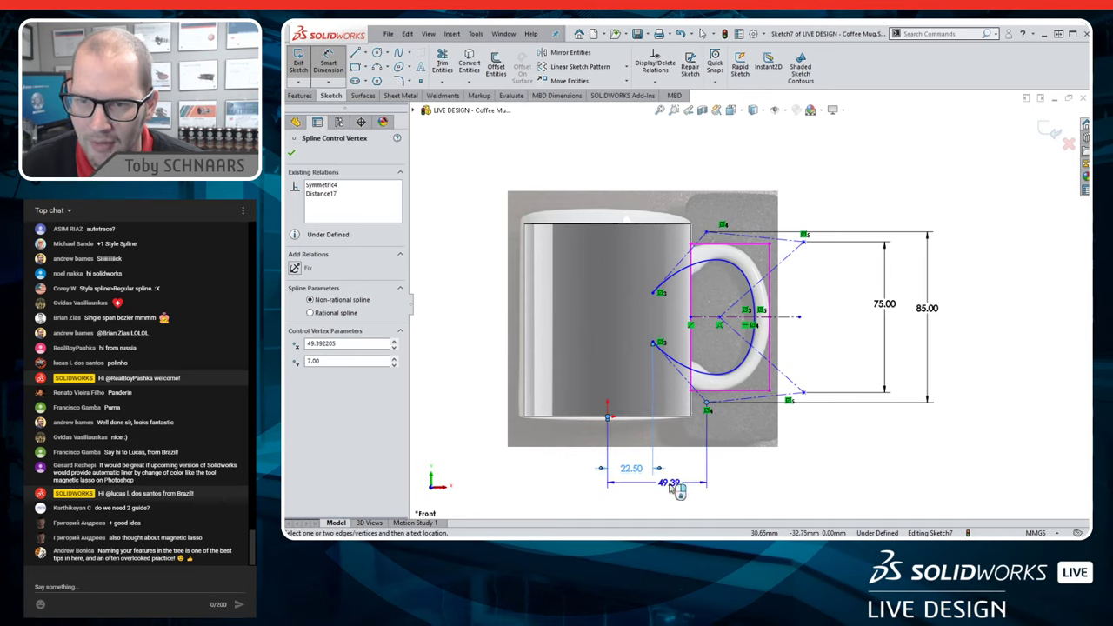
left_click(670, 487)
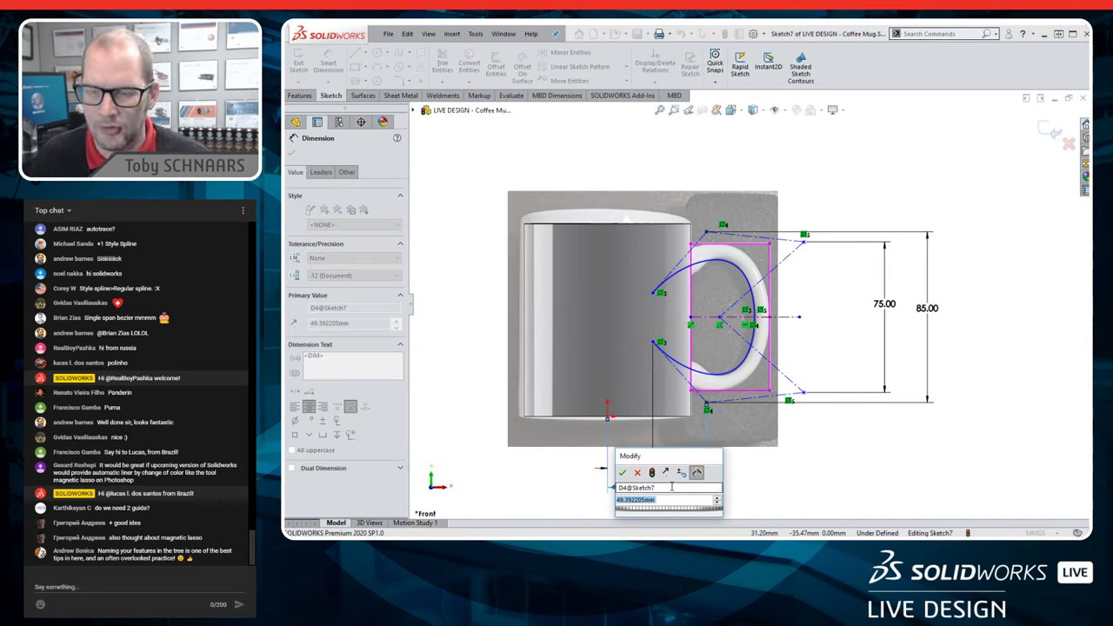
type("50")
key("Return")
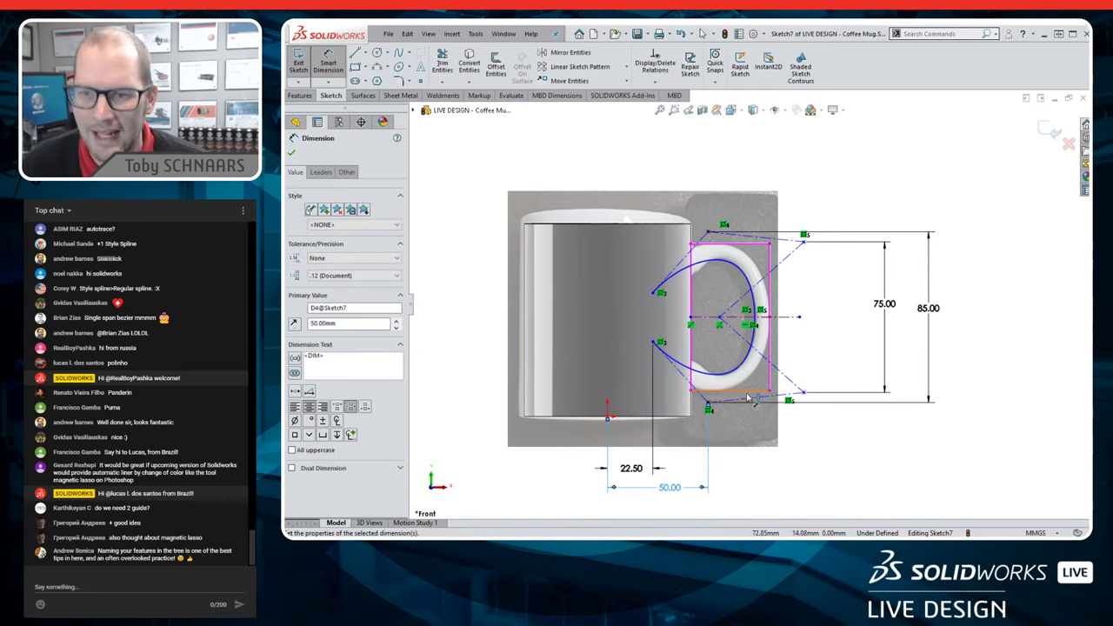
- Dimension the horizontal distance from the origin to the outermost lower spline control vertex at 97 mm
left_click(720, 320)
left_click(762, 391)
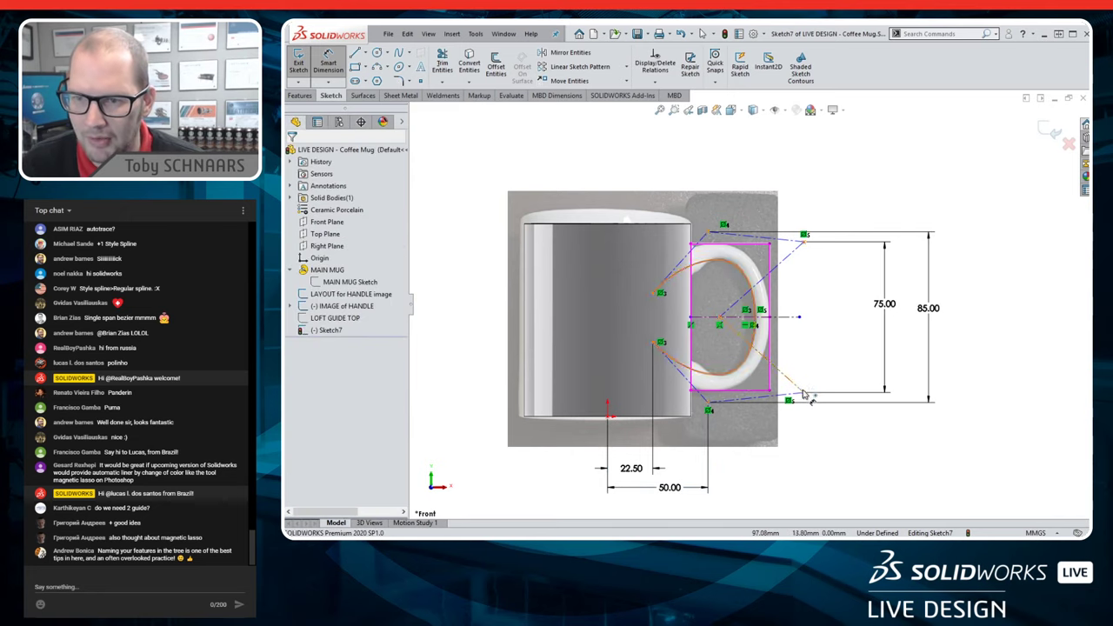
left_click(607, 419)
left_click(804, 393)
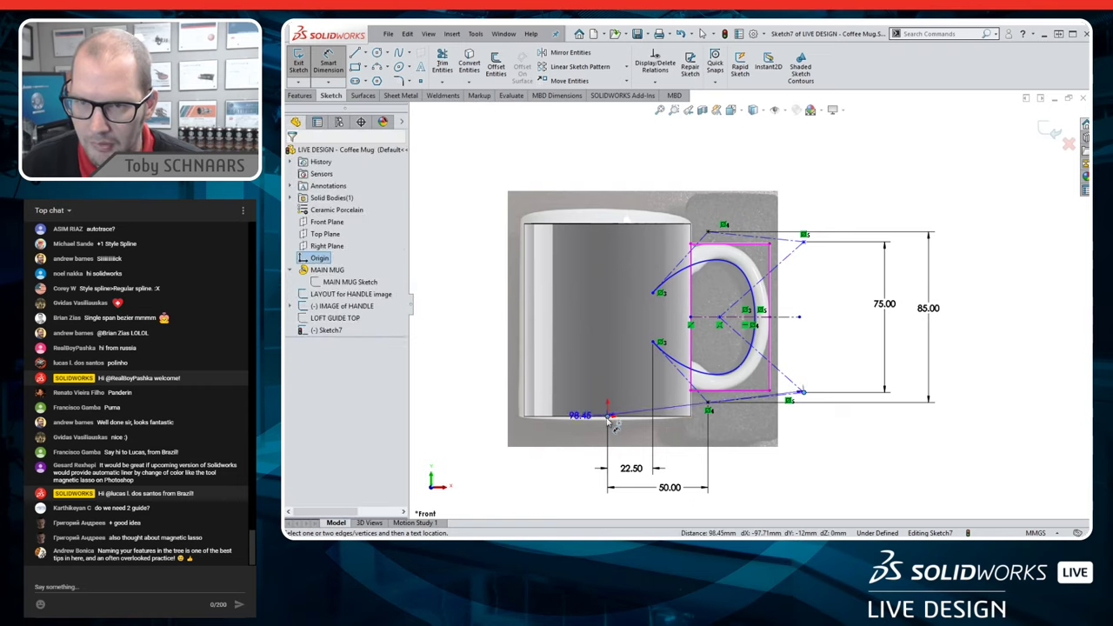
left_click(714, 506)
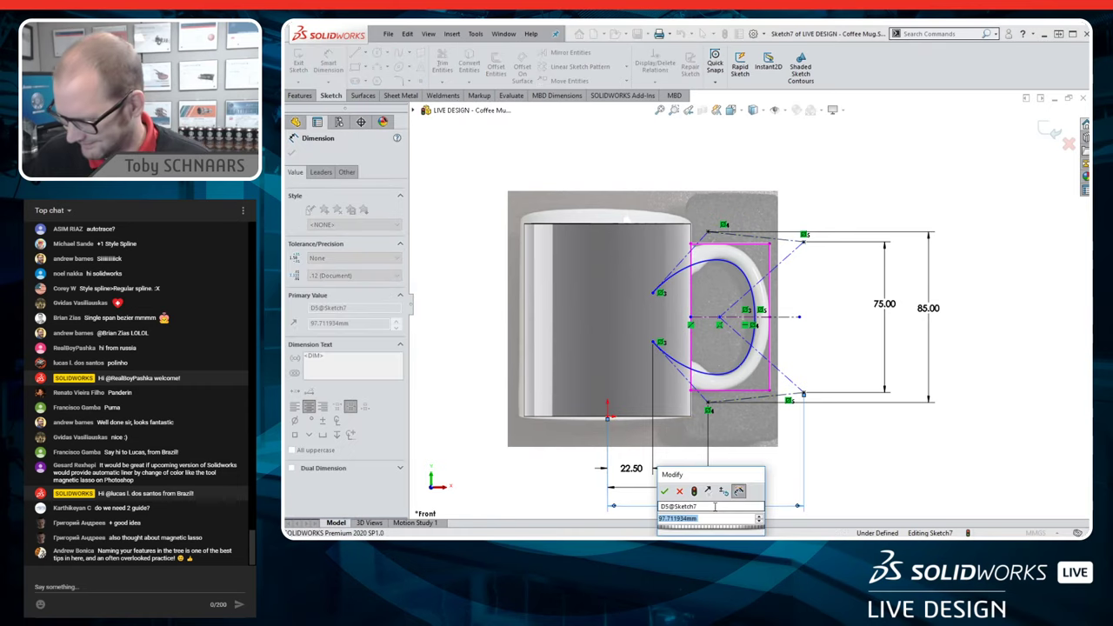
type("97")
key("Return")
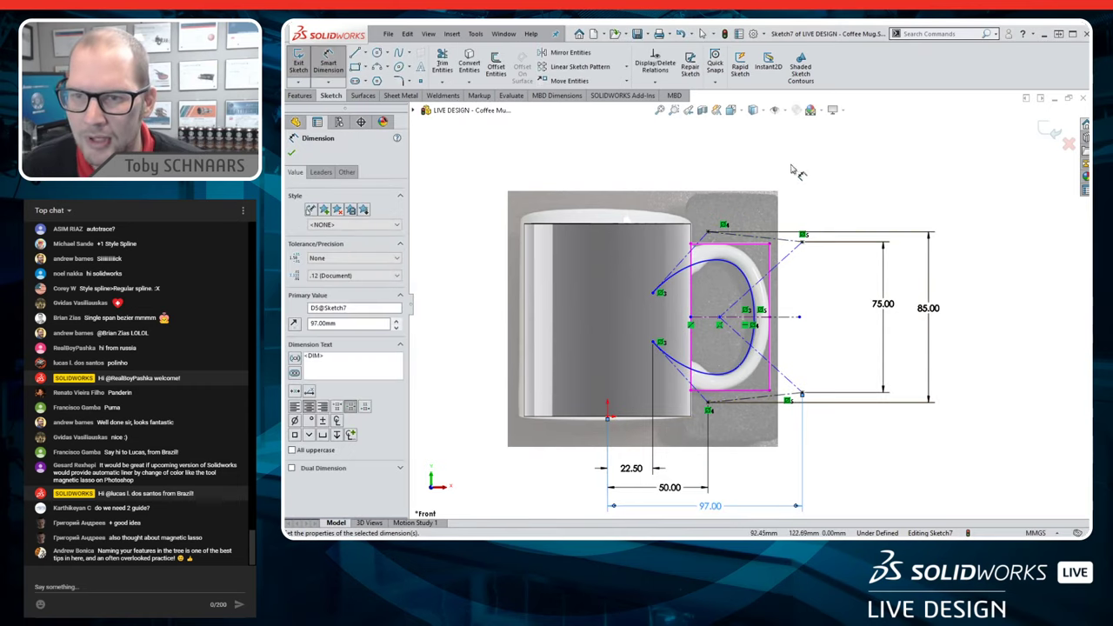
- Dimension the horizontal distance from the spline's middle control vertex on the centerline to the layout rectangle's outer edge at 24 mm
left_click(721, 322)
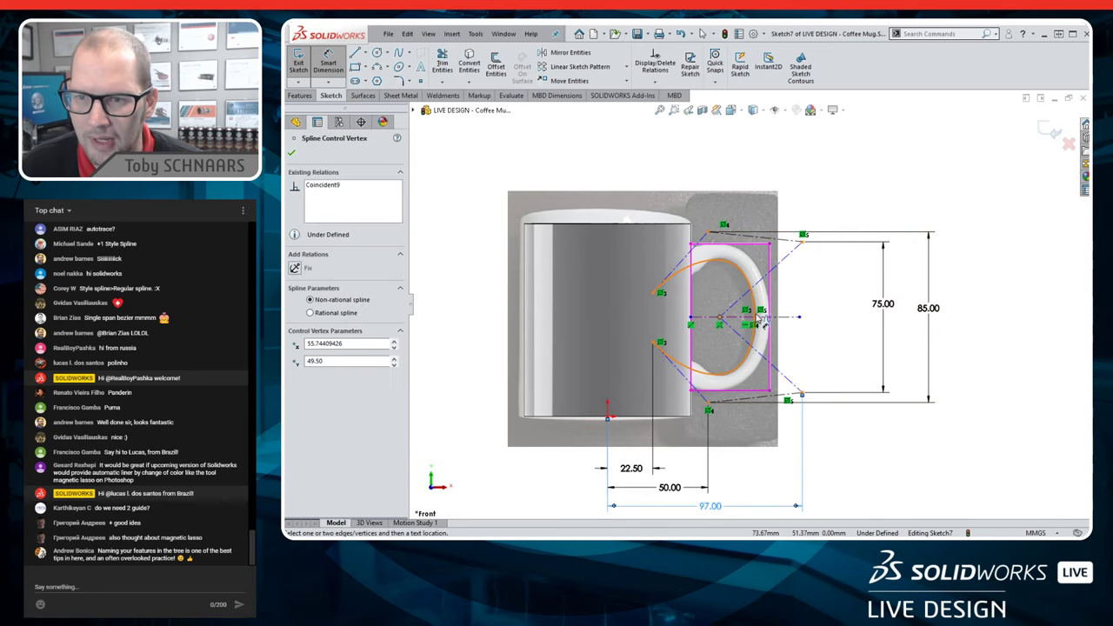
left_click(771, 320)
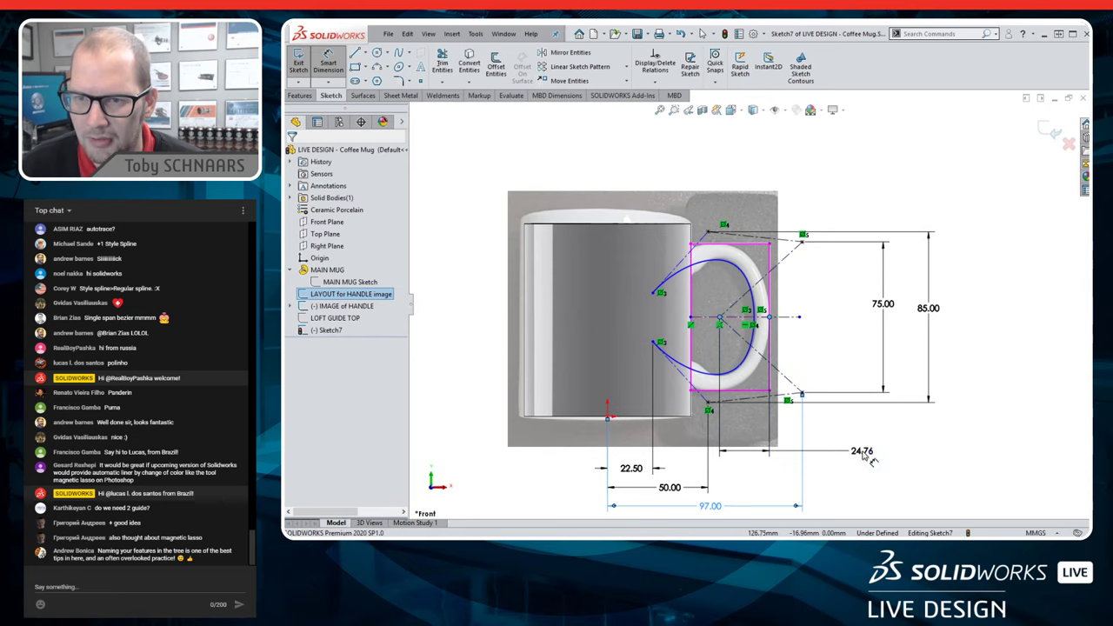
left_click(787, 452)
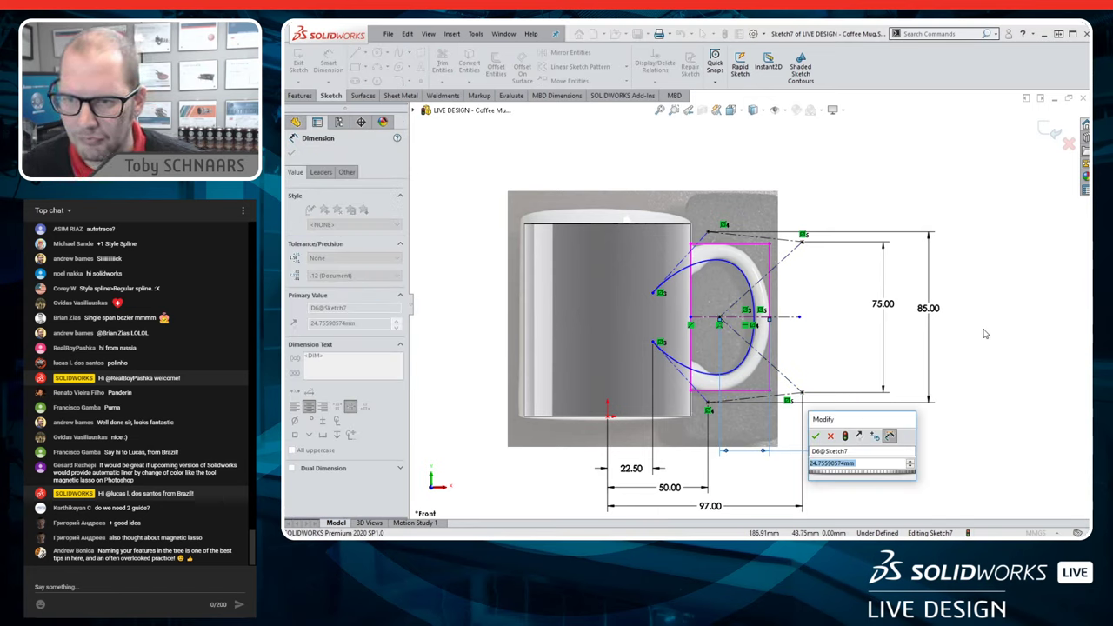
type("24")
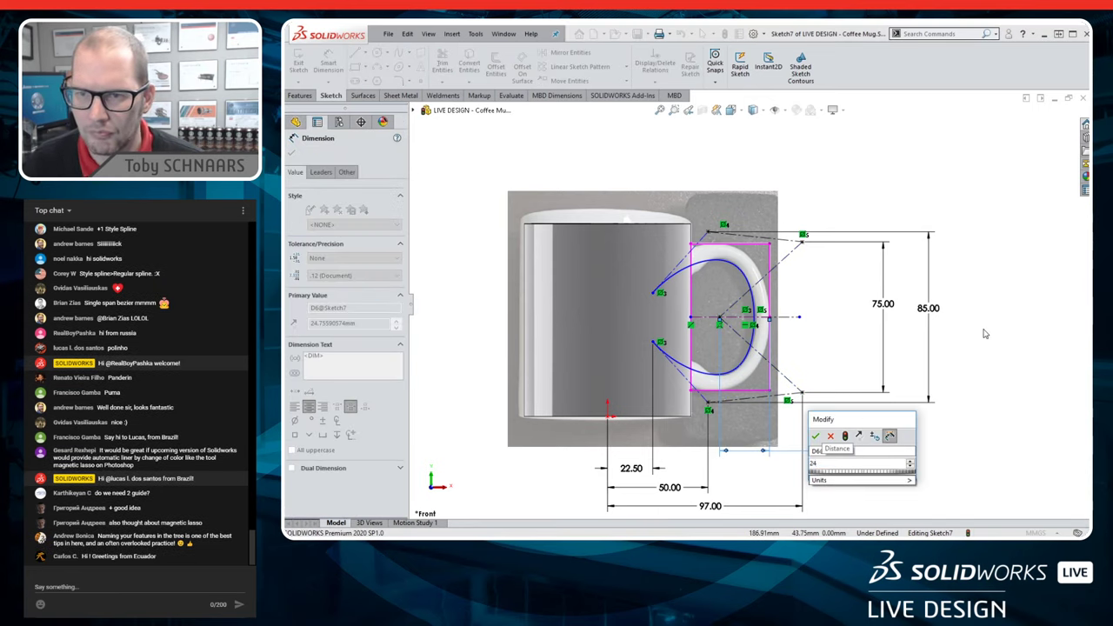
key("Return")
key("Escape")
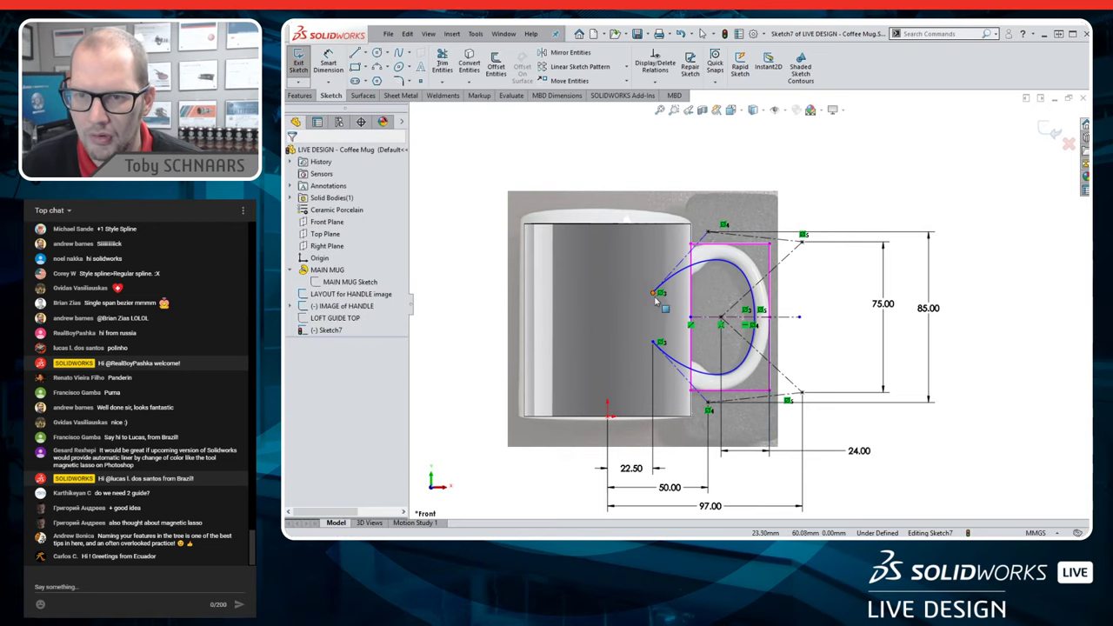
- Dimension the vertical distance between the handle spline's two end points at 25.5 mm
left_click_drag(654, 296, 618, 292)
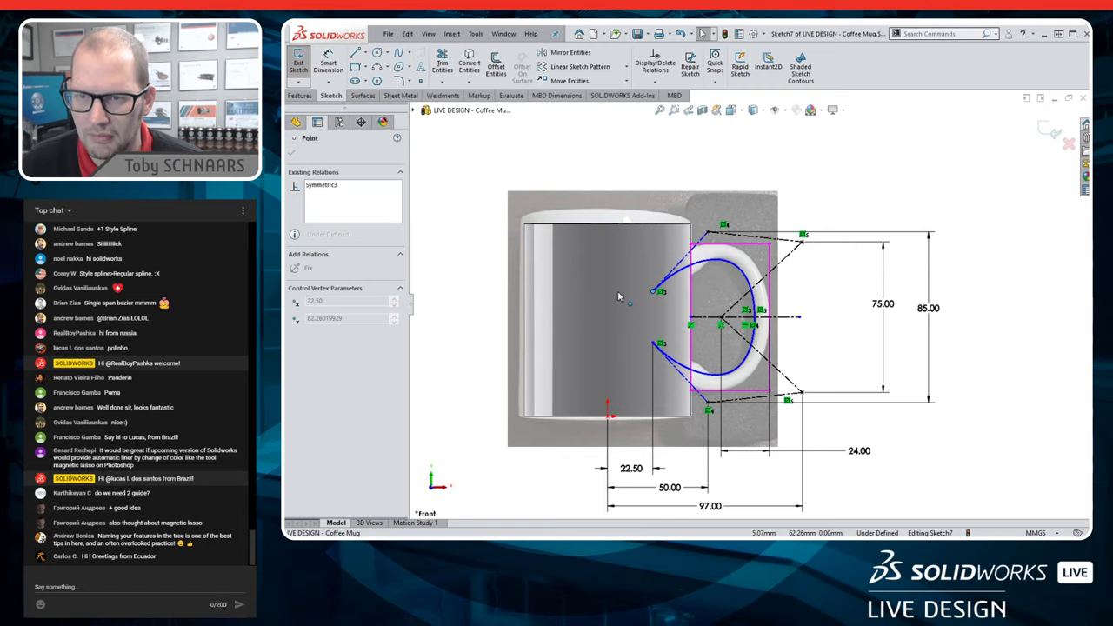
key("s")
left_click(650, 311)
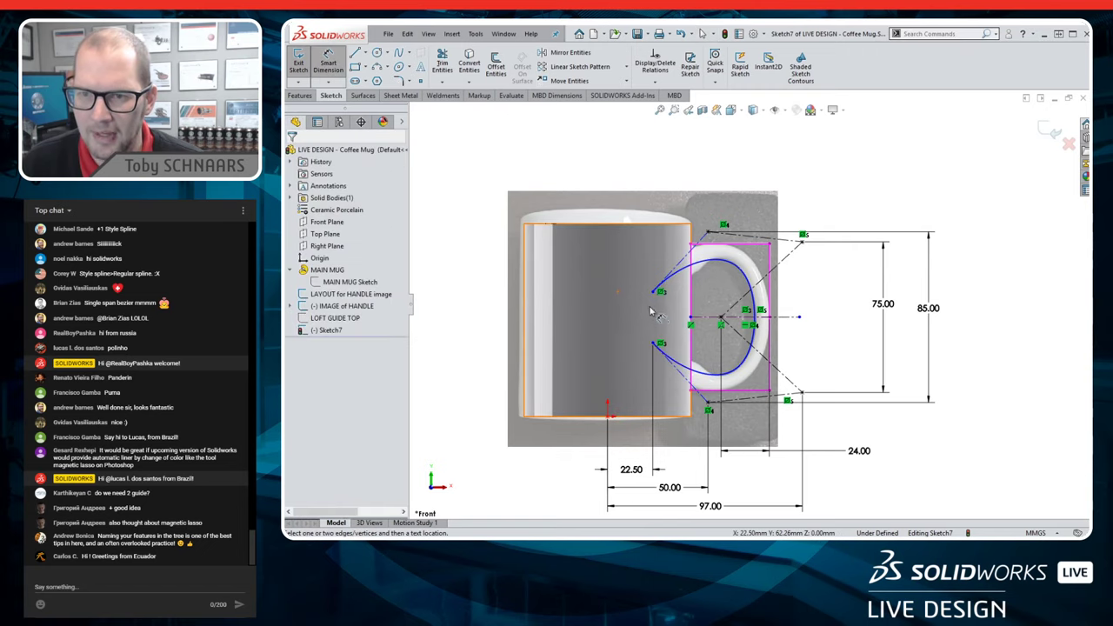
left_click(657, 297)
left_click(657, 345)
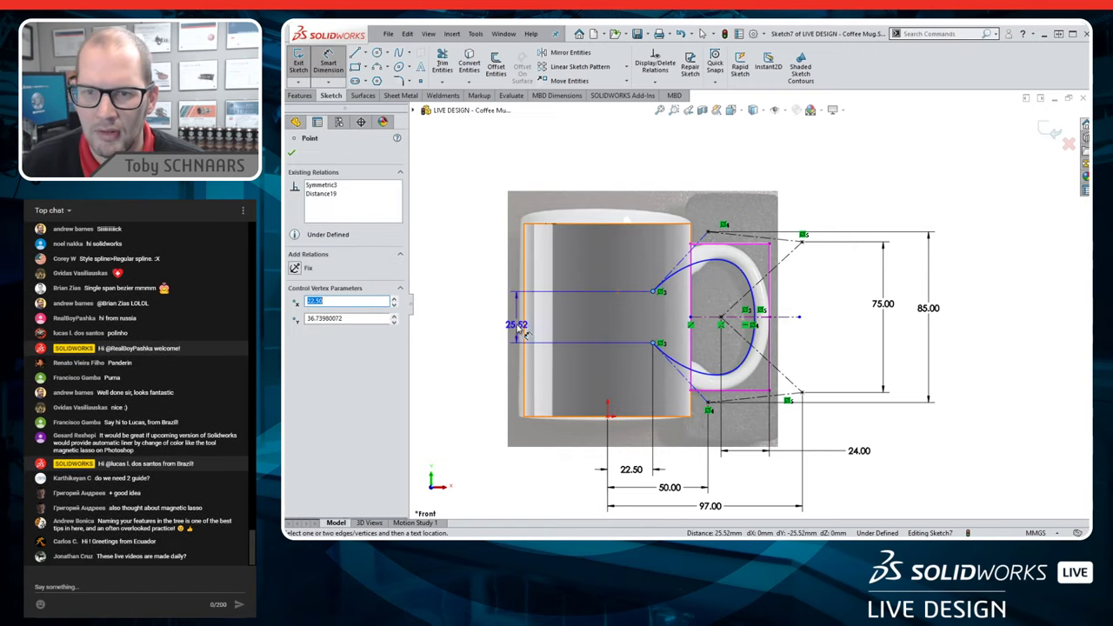
left_click(509, 319)
type("25.5")
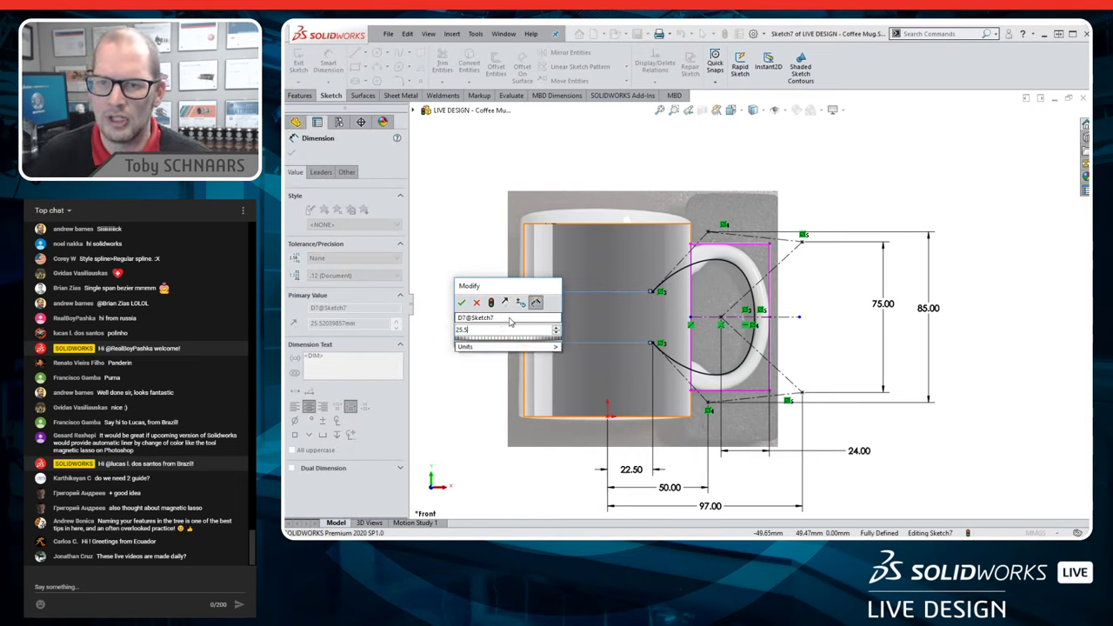
key("Return")
left_click(1001, 314)
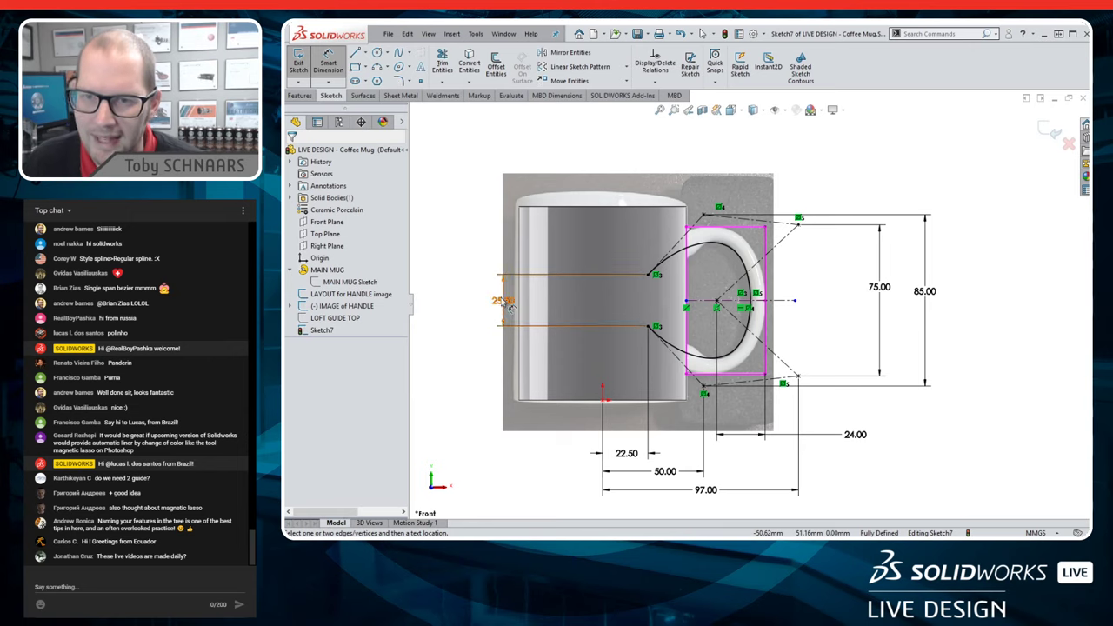
- Delete the 25.5 mm dimension and move the spline's upper end point down until the two ends are about 19.6 mm apart
left_click(520, 318)
key("Delete")
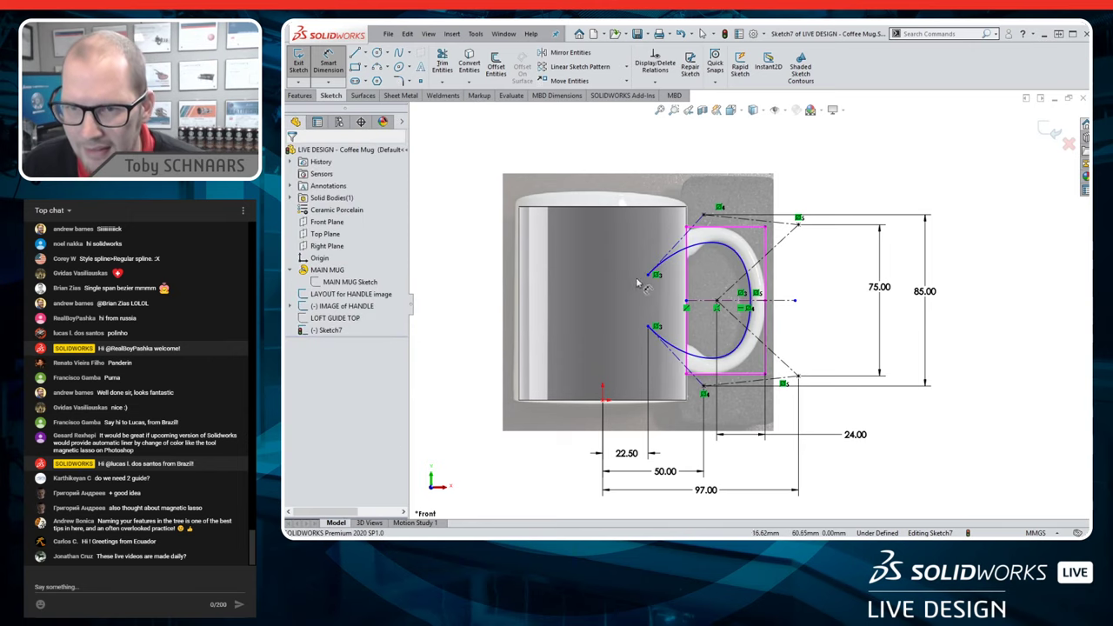
left_click(649, 276)
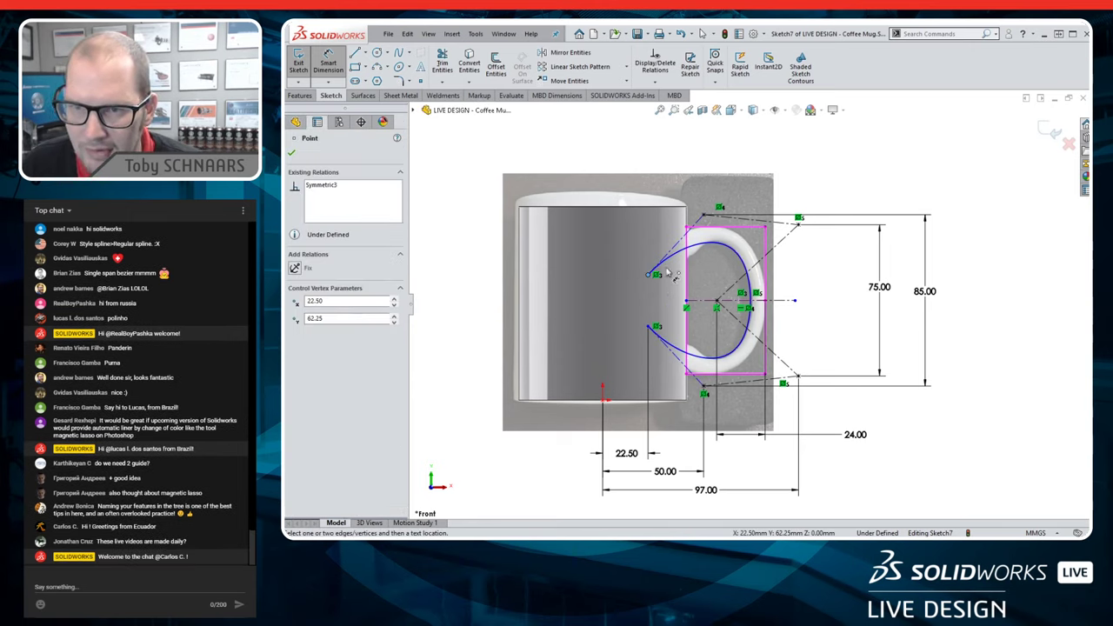
key("Escape")
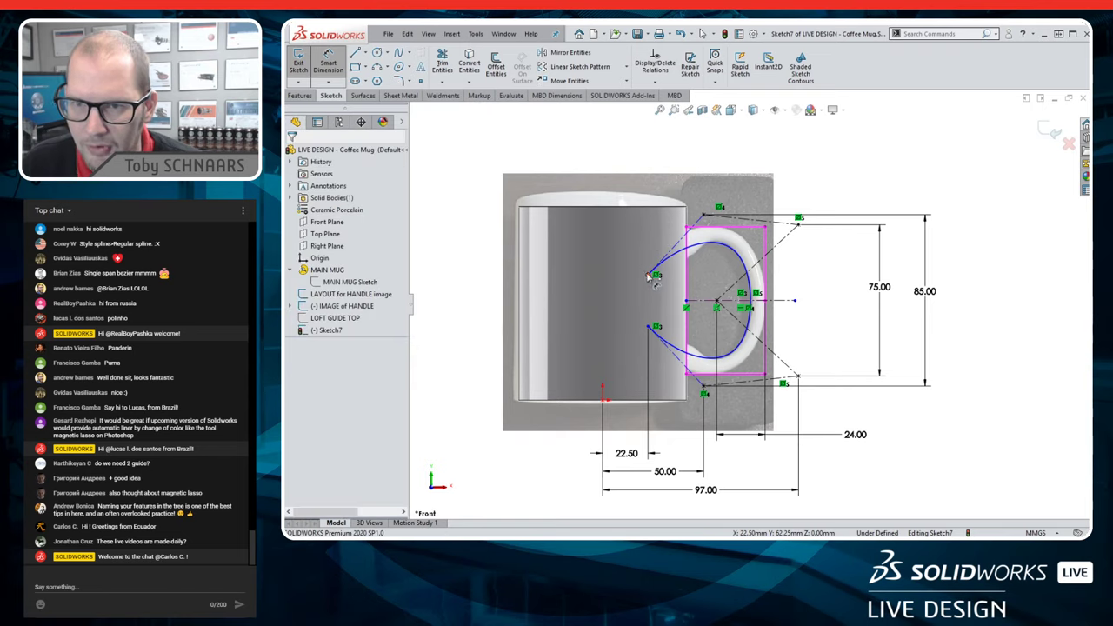
mouse_move(649, 276)
left_mouse_down()
mouse_move(655, 287)
mouse_move(651, 279)
left_mouse_up()
key("Escape")
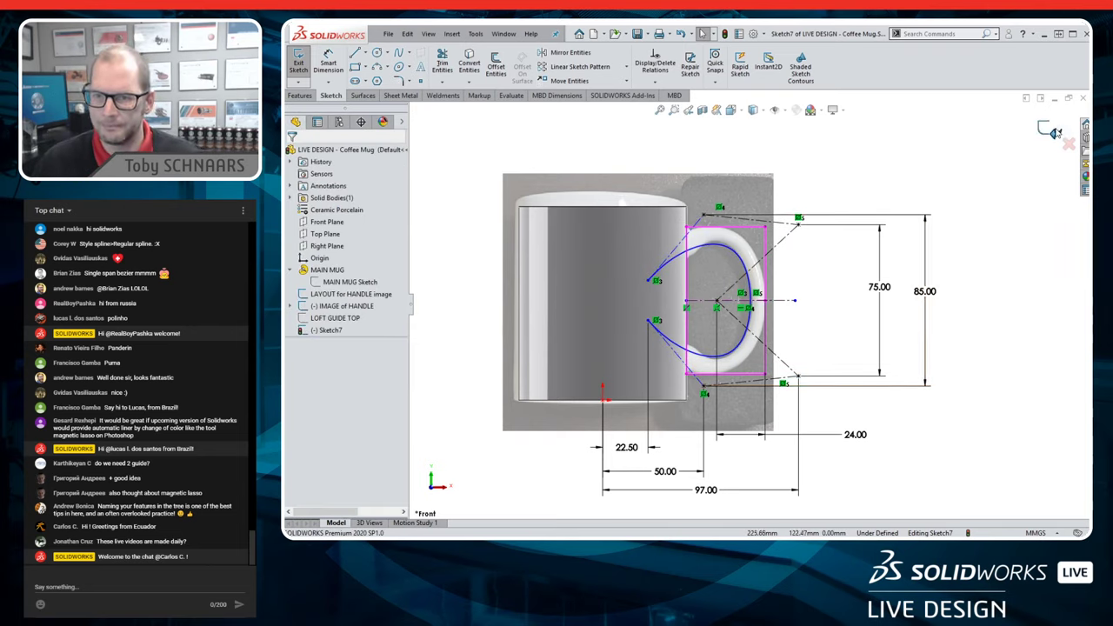
- Dimension the vertical distance between the handle spline's two end points at 20 mm
key("s")
left_click(757, 304)
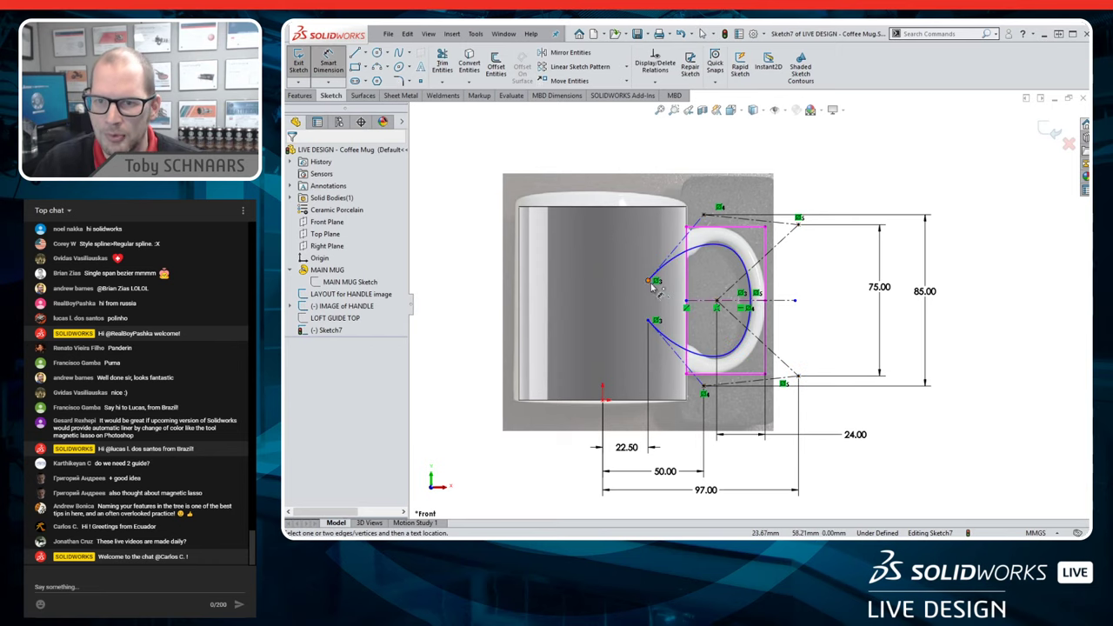
left_click(650, 281)
left_click(650, 324)
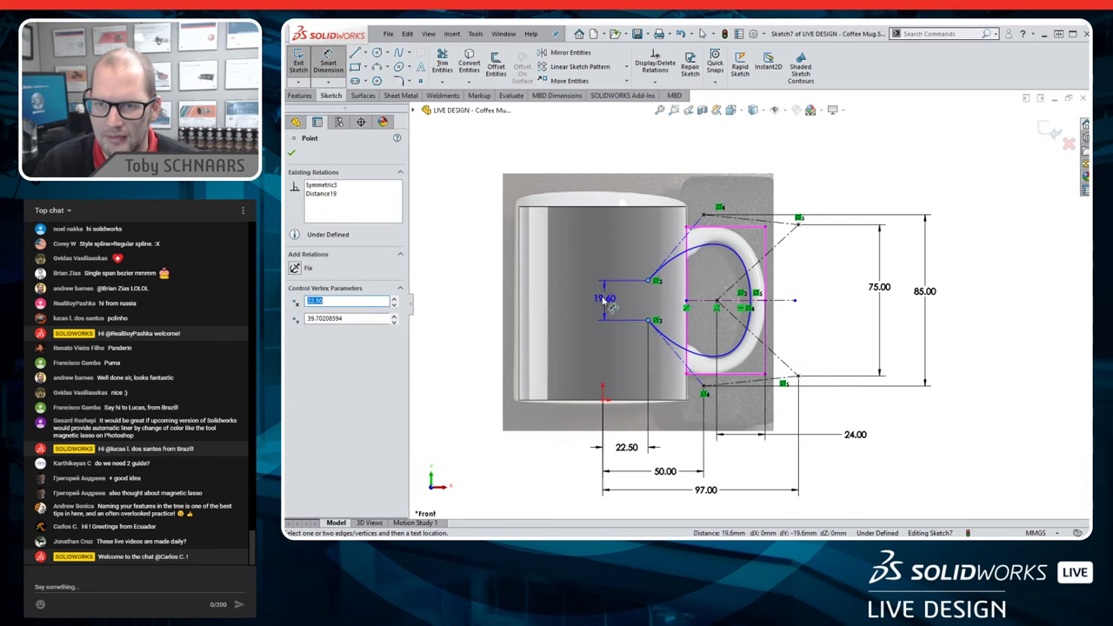
left_click(611, 305)
type("20")
key("Return")
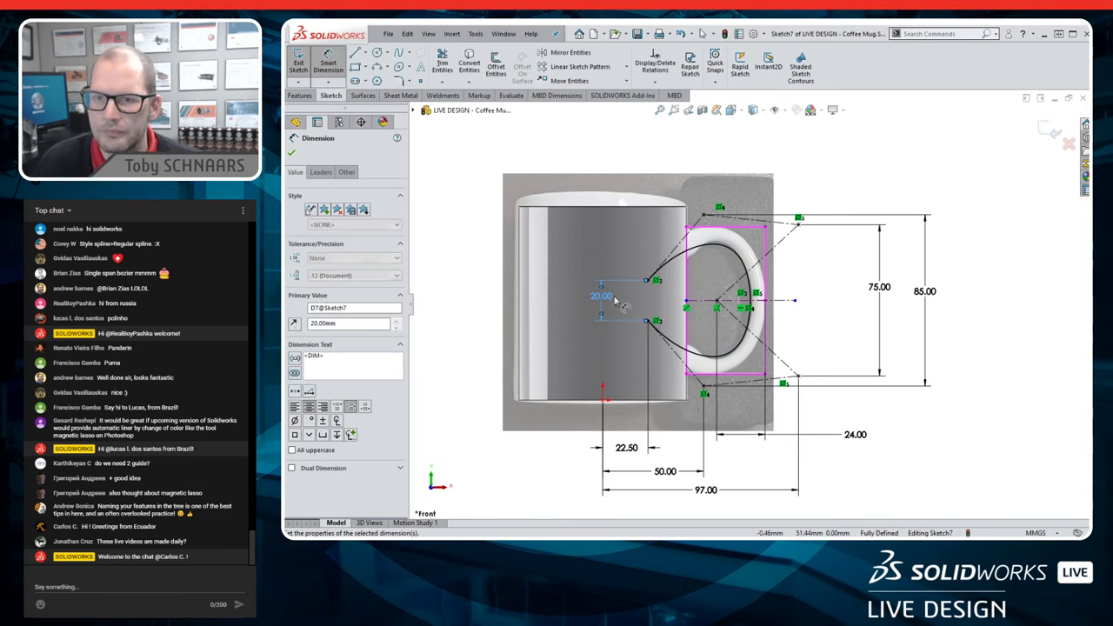
left_click(937, 409)
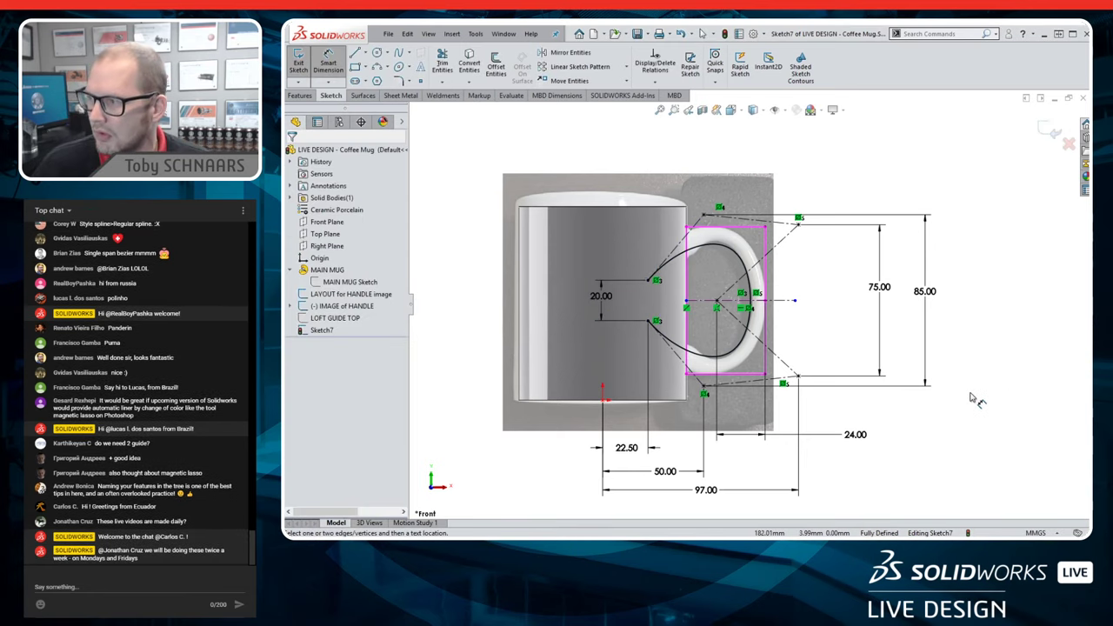
- Close the finished inner handle spline sketch and rename it LOFT GUIDE BOTTOM
left_click(1048, 132)
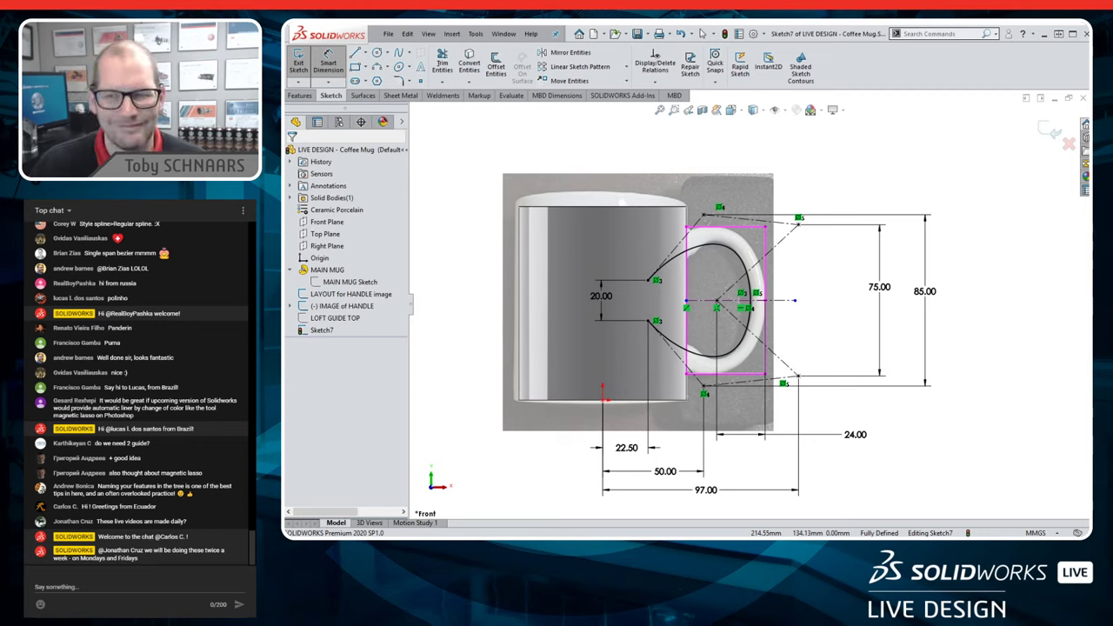
left_click(1050, 130)
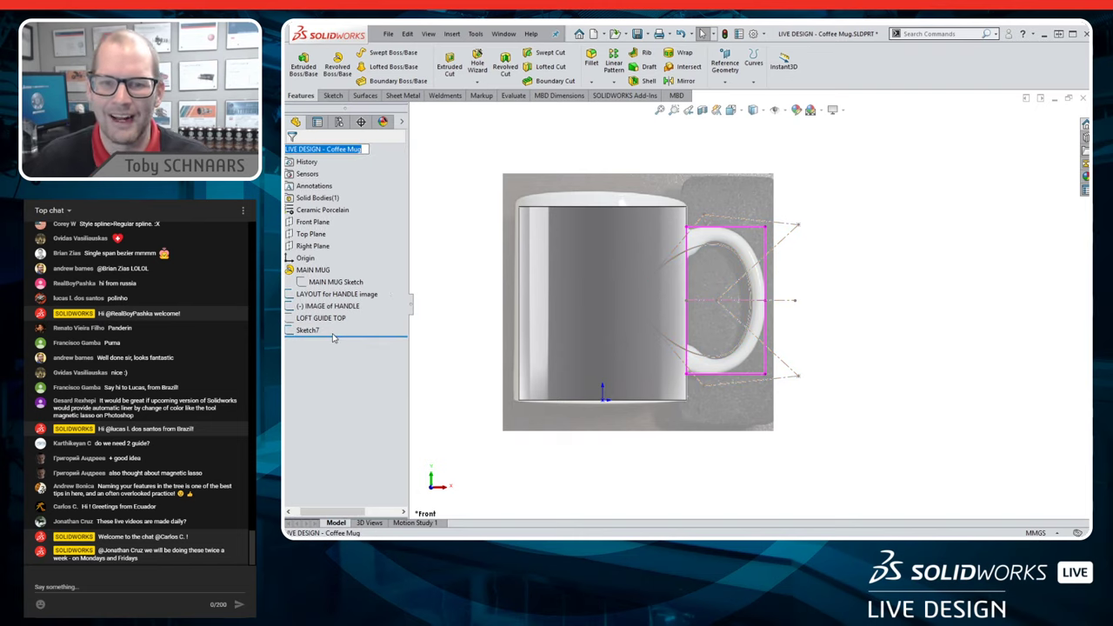
left_click(322, 331)
key("F2")
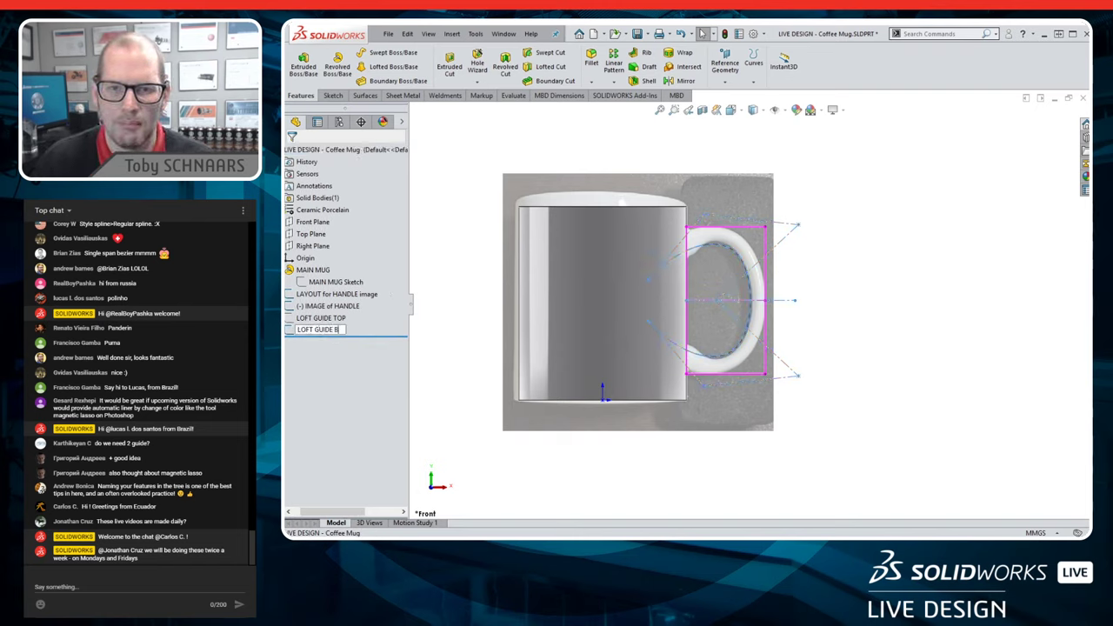
type("LOFT GUIDE BOTTOM")
key("Return")
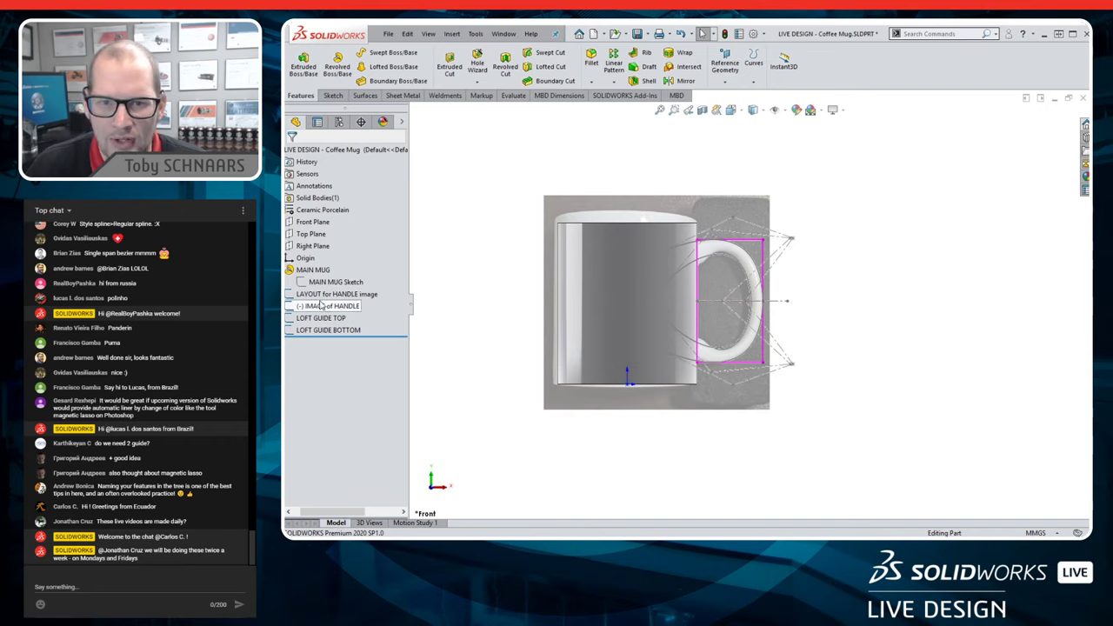
- Hide the LAYOUT for HANDLE image sketch
left_click(318, 294)
left_click(324, 277)
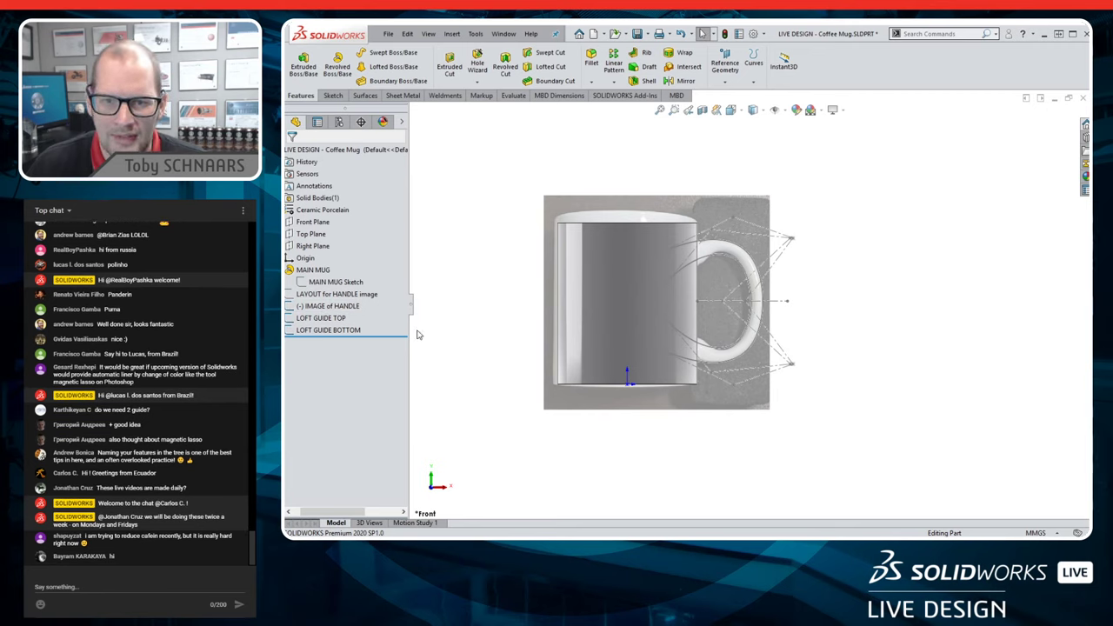
- Set the sketch color of LOFT GUIDE TOP to red and of LOFT GUIDE BOTTOM to blue
right_click(327, 321)
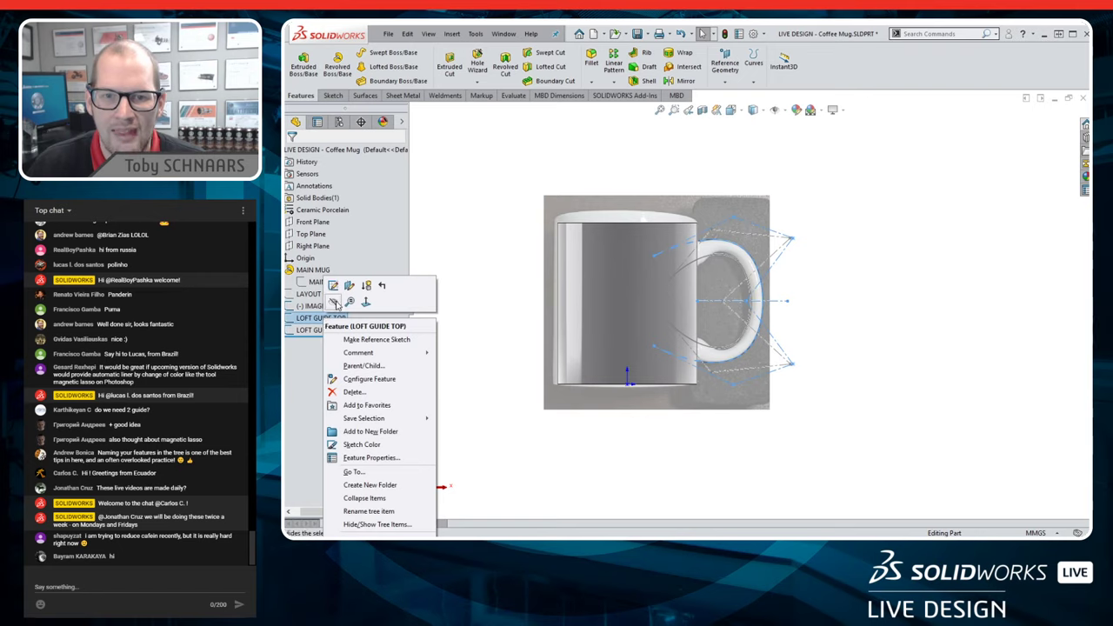
left_click(361, 444)
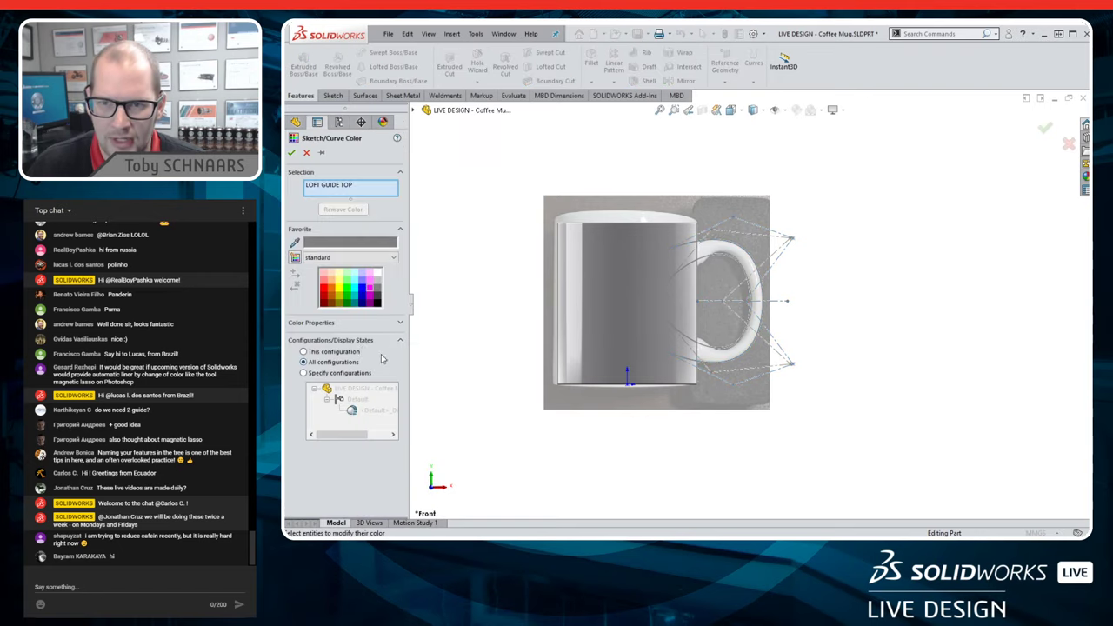
left_click(324, 291)
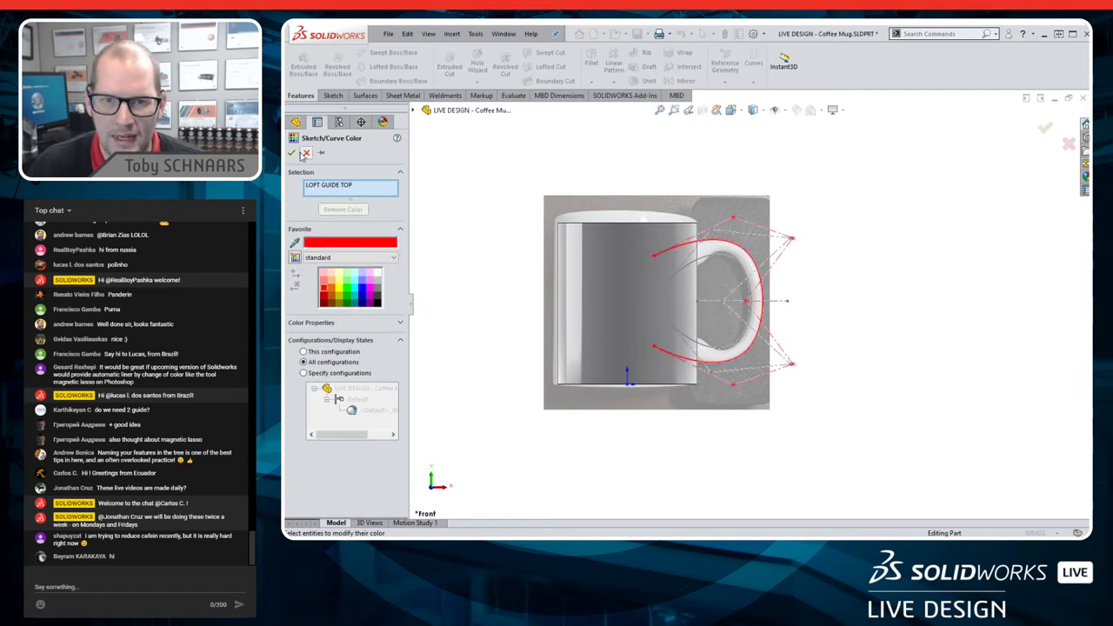
left_click(293, 153)
right_click(335, 330)
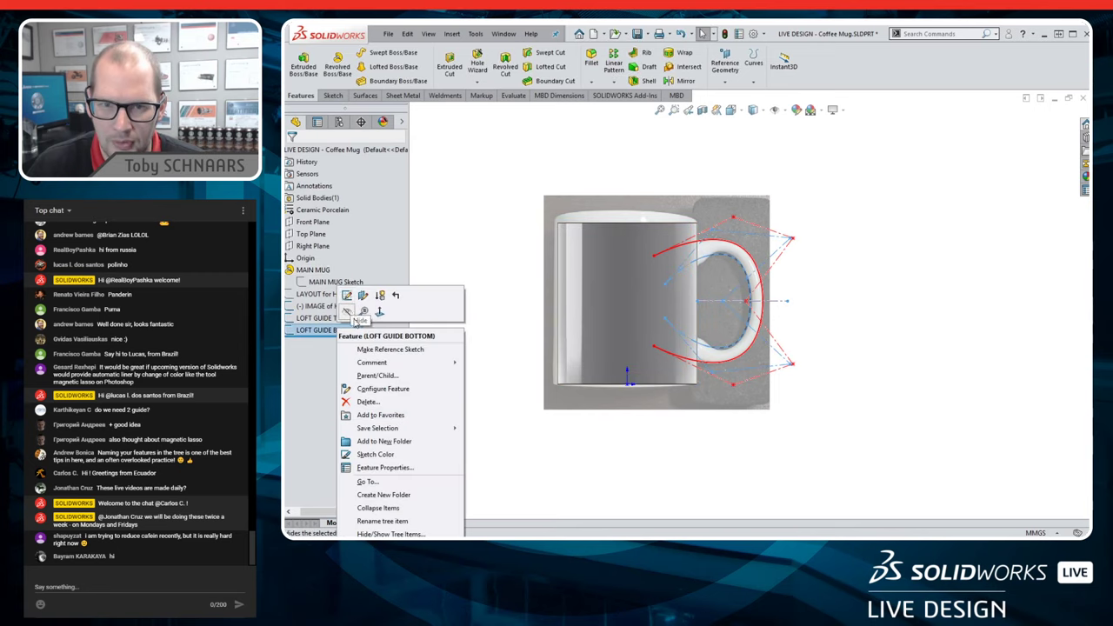
left_click(372, 454)
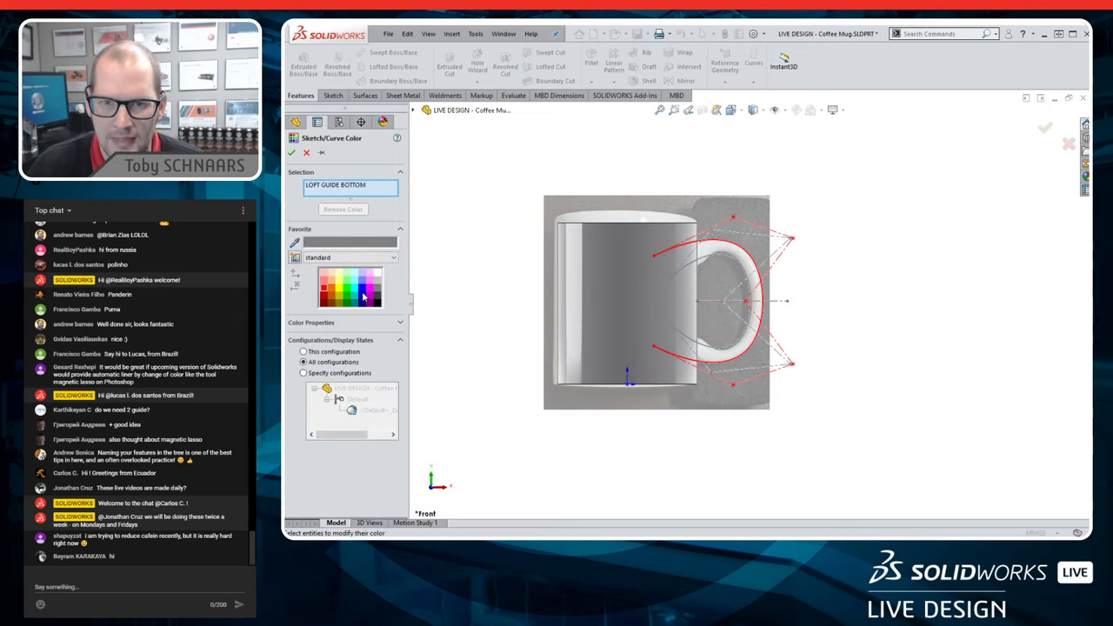
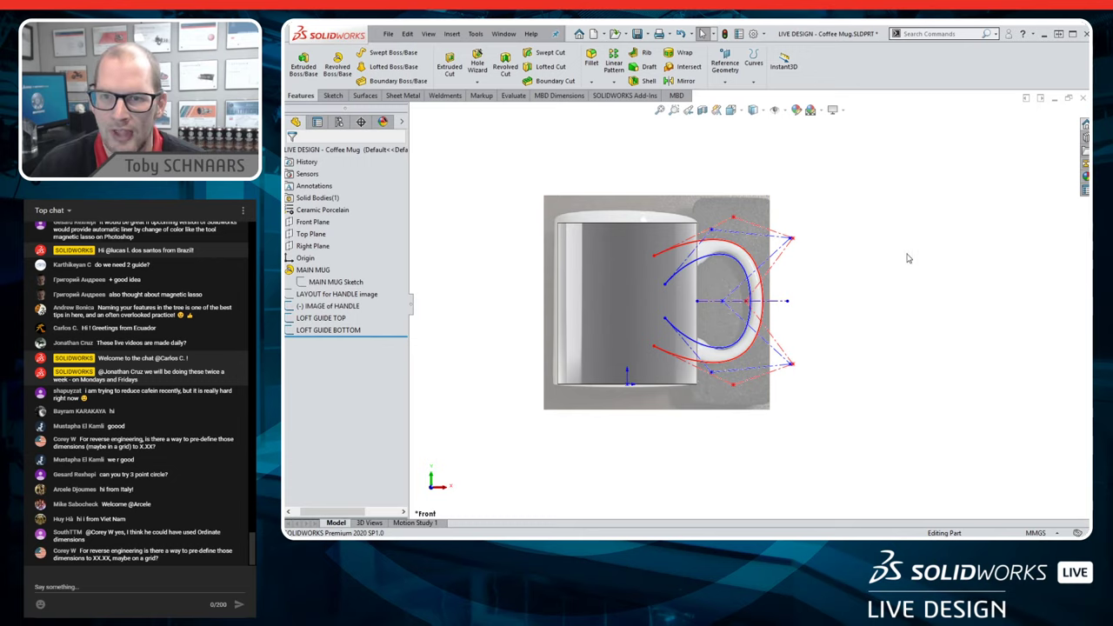
- Inspect the guide curves' ends against the mug wall with Hidden Lines Visible and restore the Shaded With Edges display
left_click(753, 110)
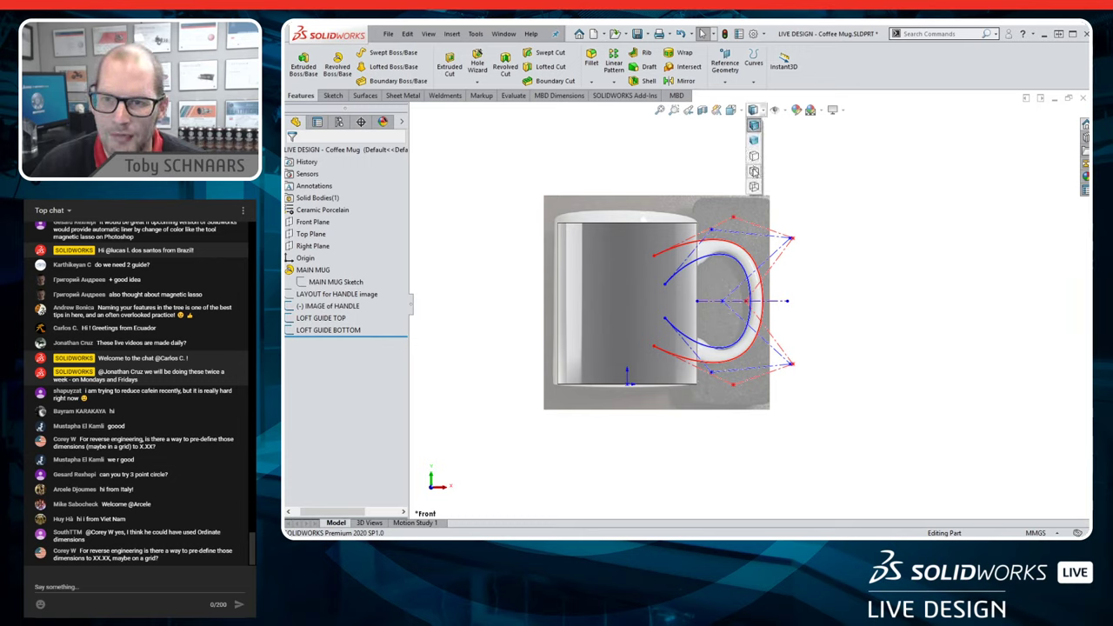
left_click(754, 171)
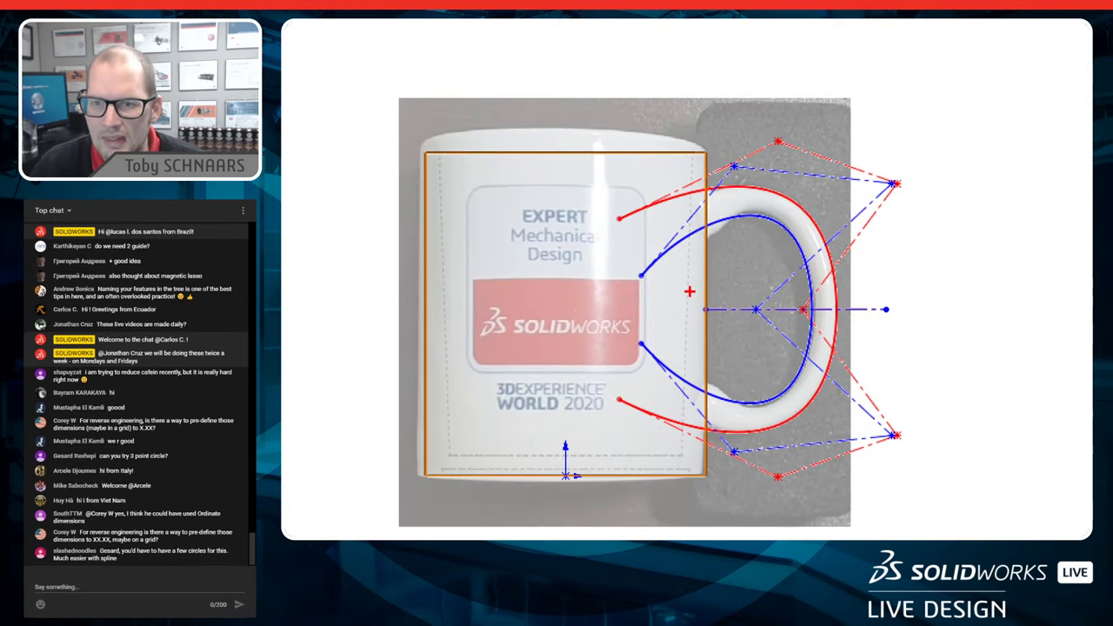
left_click_drag(690, 159, 676, 470)
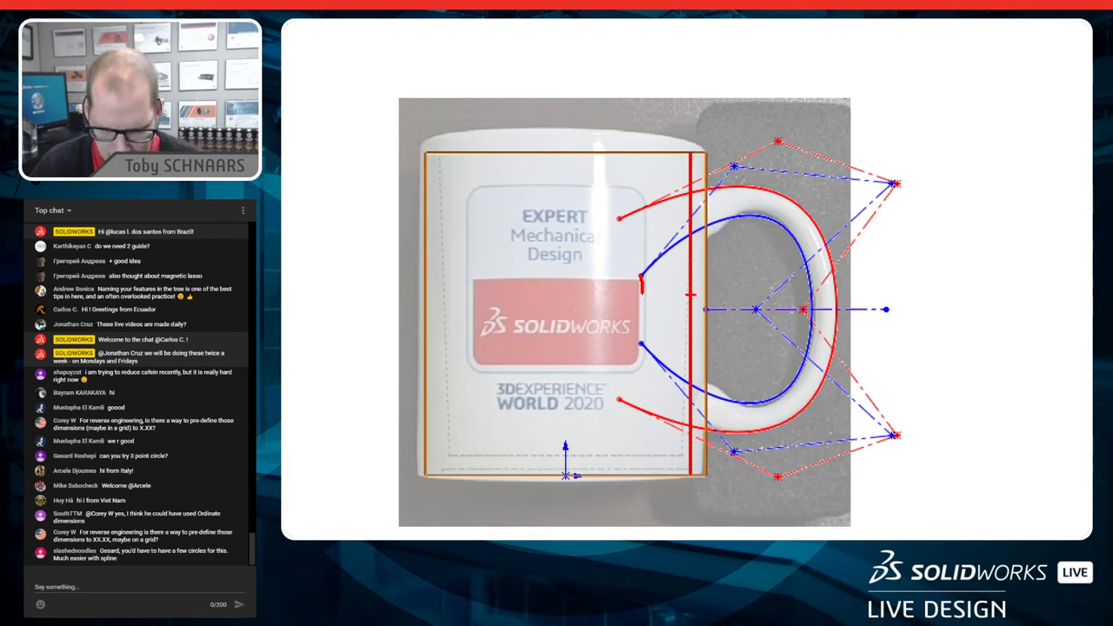
mouse_move(699, 141)
left_mouse_down()
mouse_move(673, 279)
mouse_move(669, 439)
left_mouse_up()
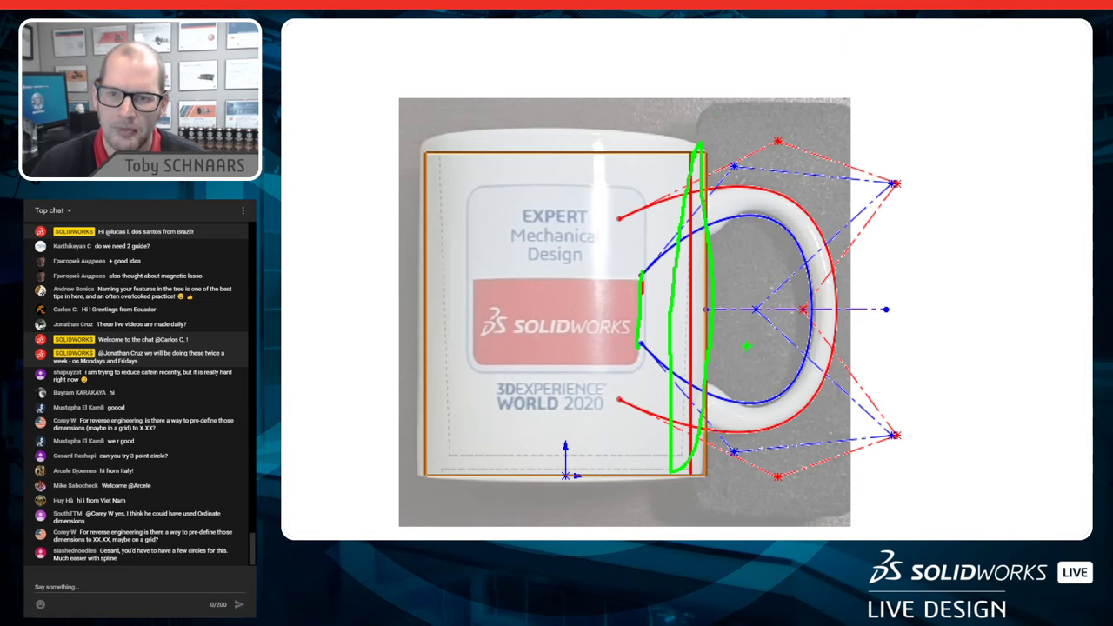
key("Escape")
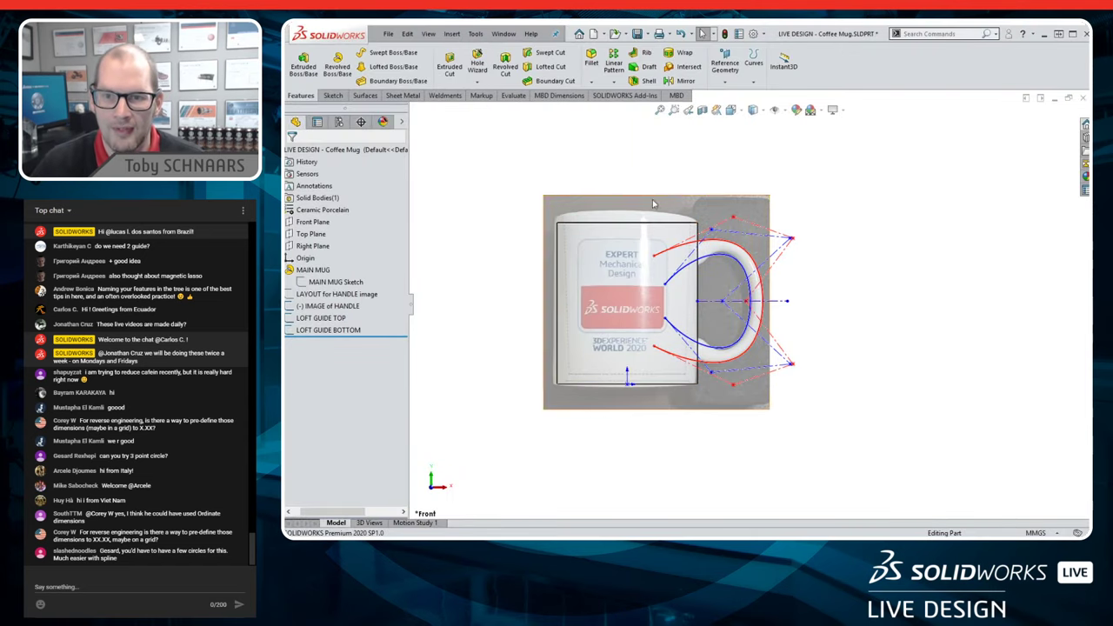
left_click(762, 112)
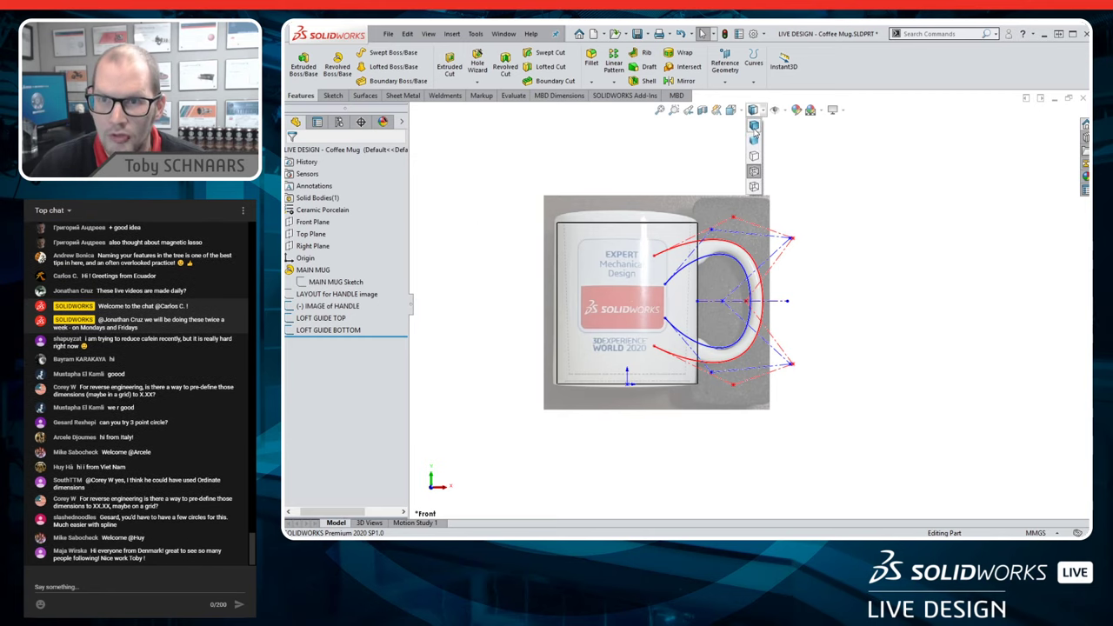
left_click(755, 132)
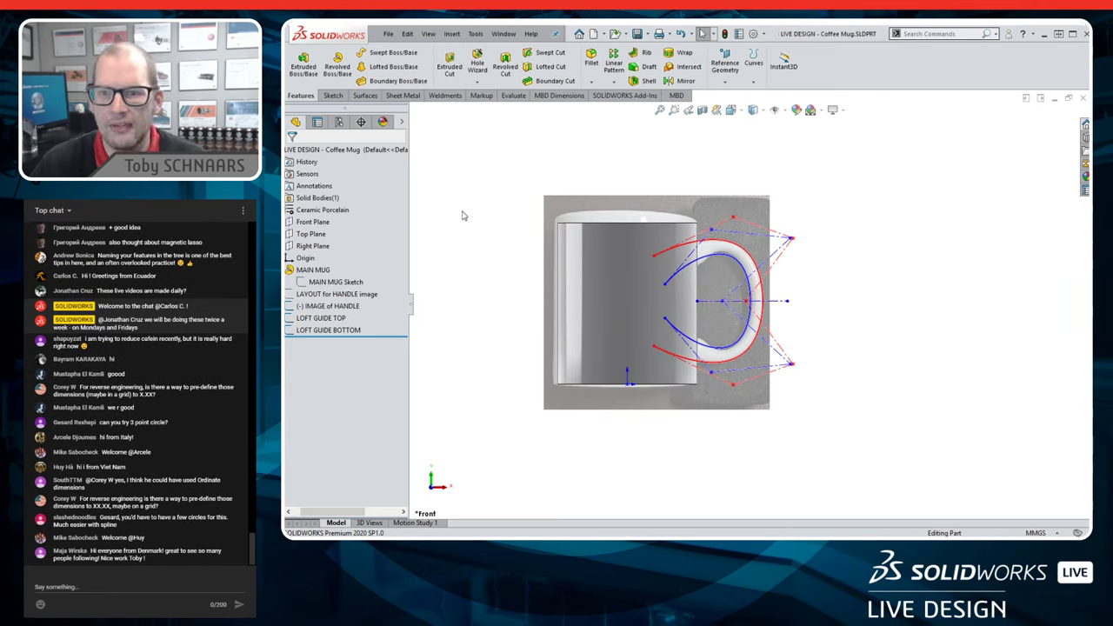
middle_click_drag(657, 194, 716, 323)
scroll(713, 321, "down", 5)
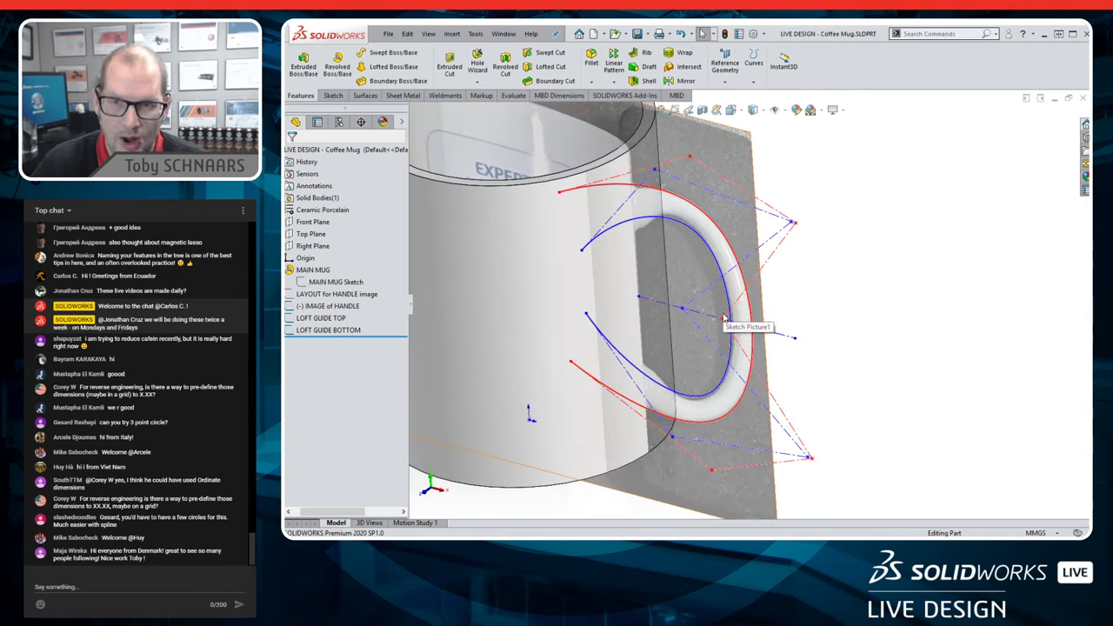
scroll(718, 321, "up", 5)
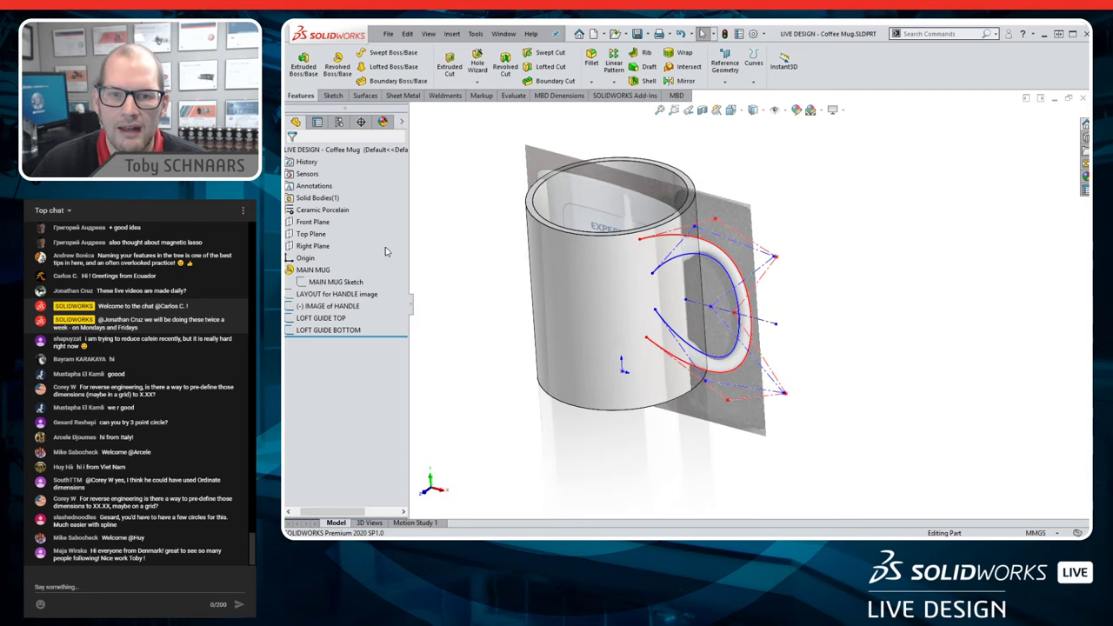
left_click(315, 235)
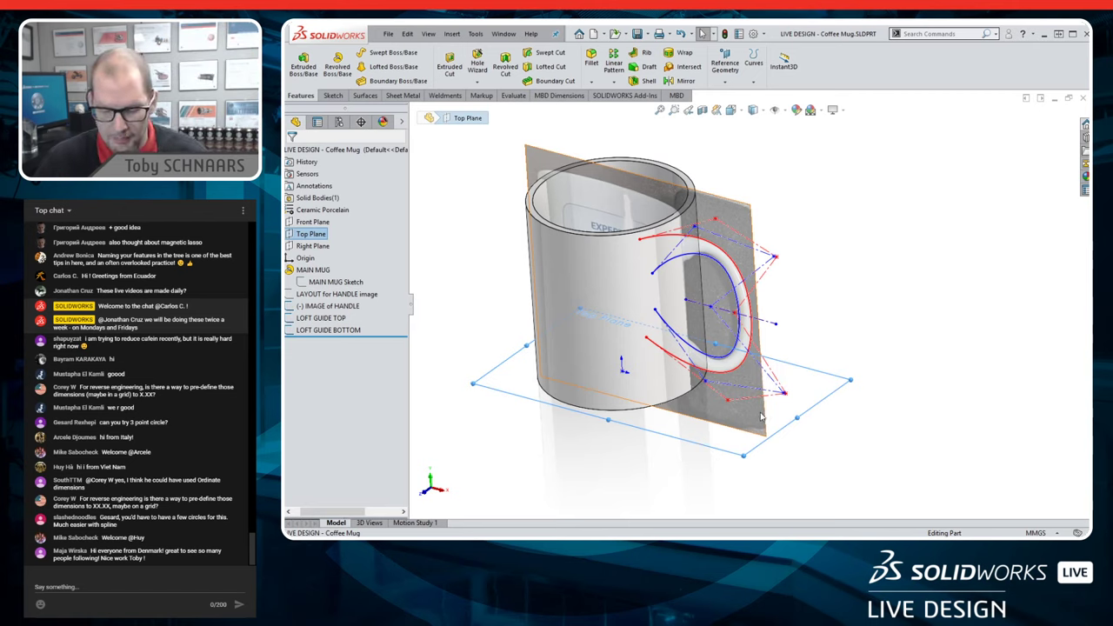
left_click_drag(811, 417, 840, 256, "ctrl")
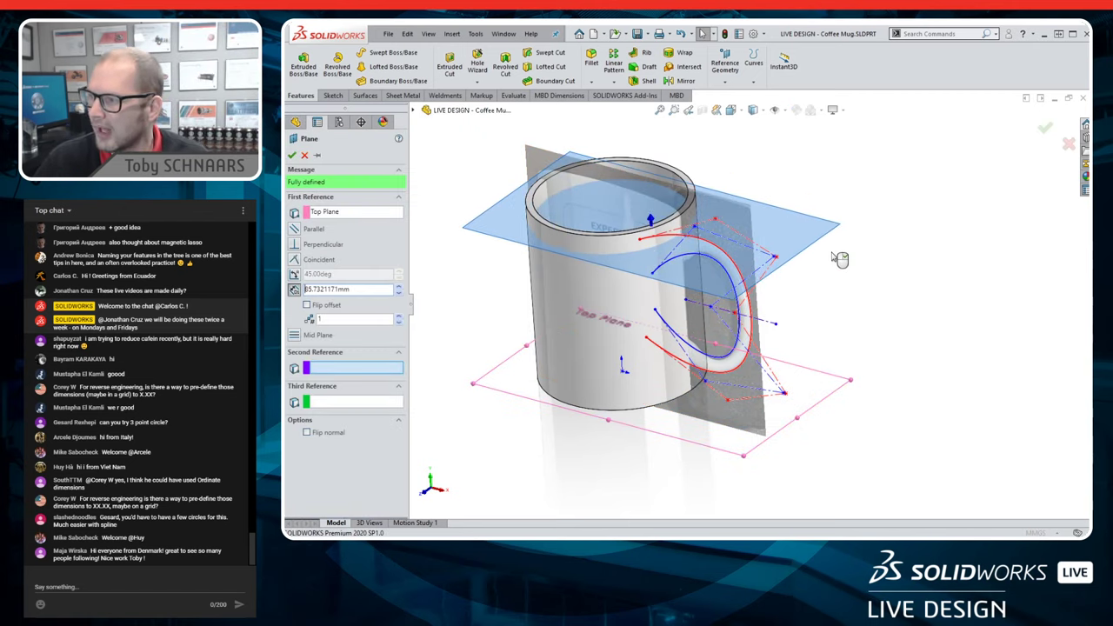
key("Escape")
left_click(310, 234)
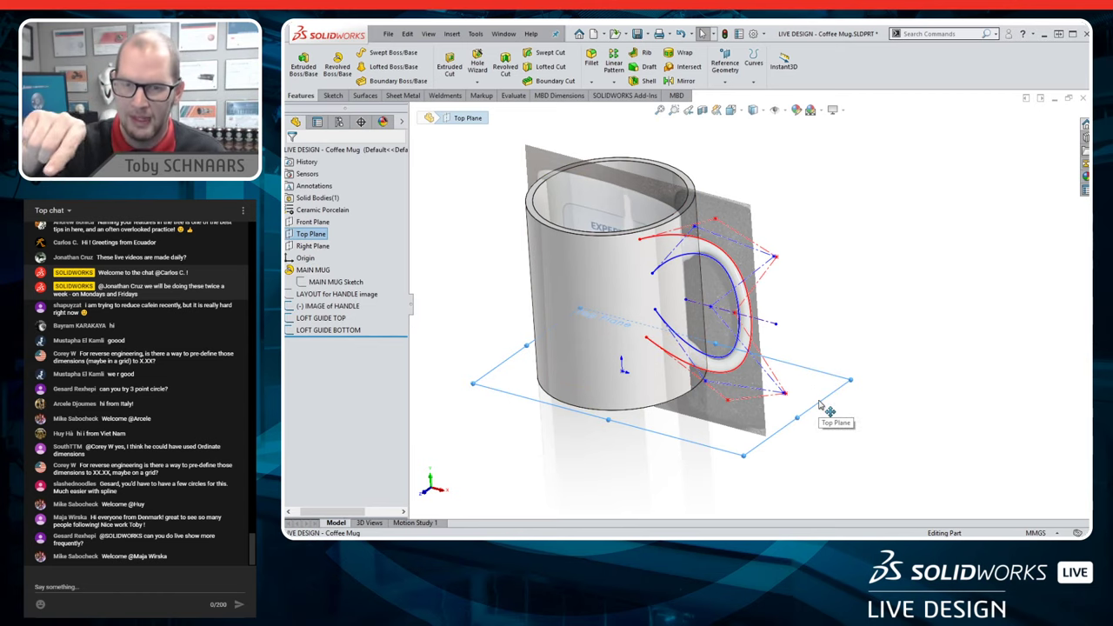
left_click(836, 356)
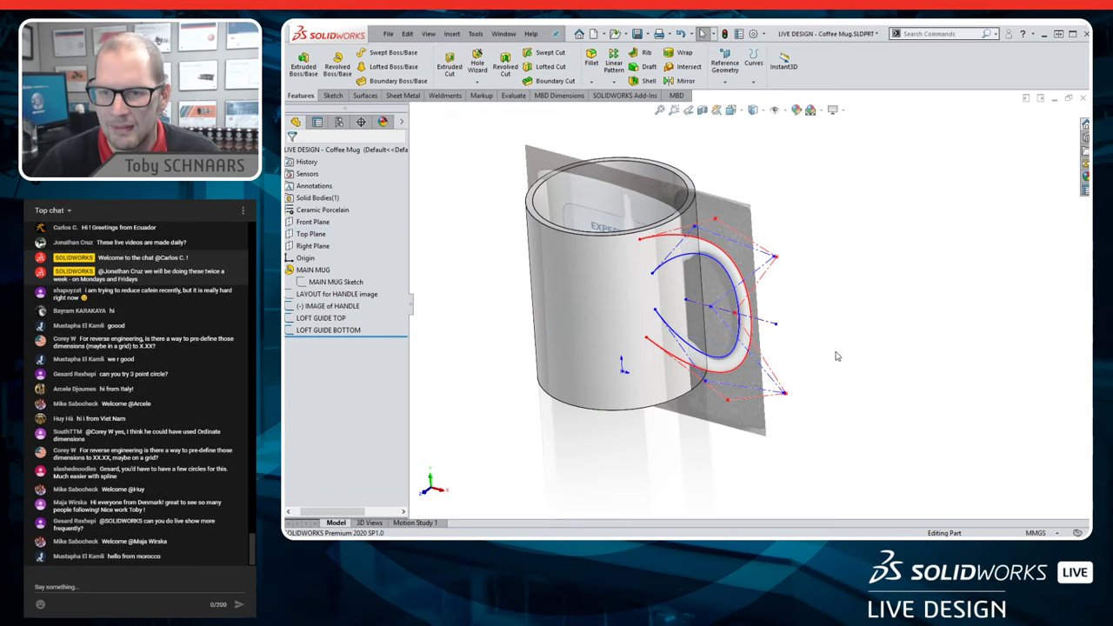
left_click(825, 375)
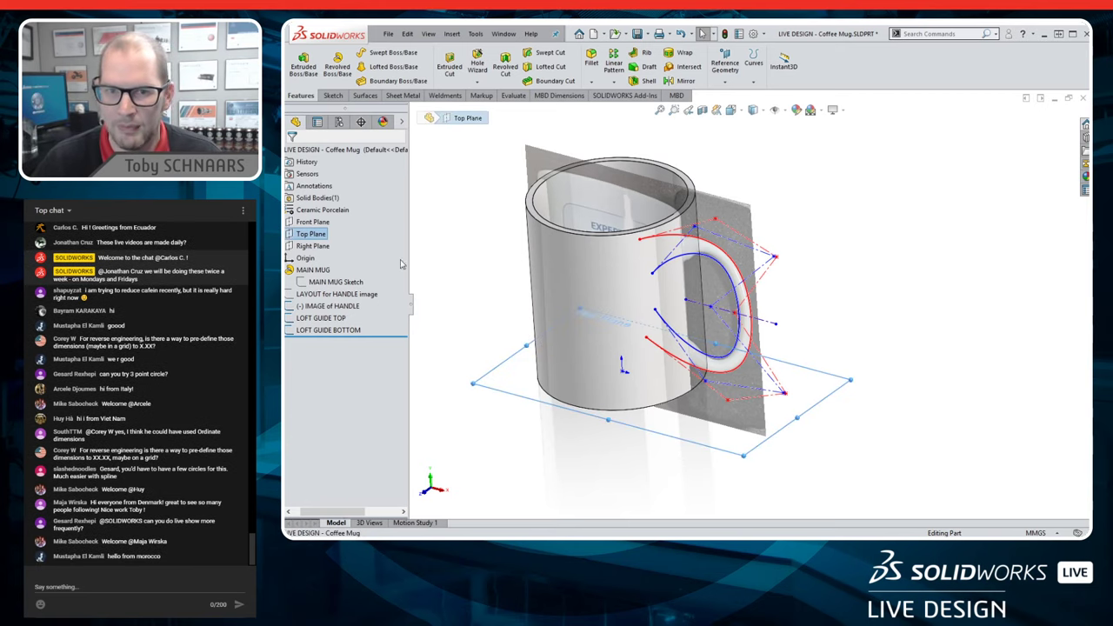
key("Escape")
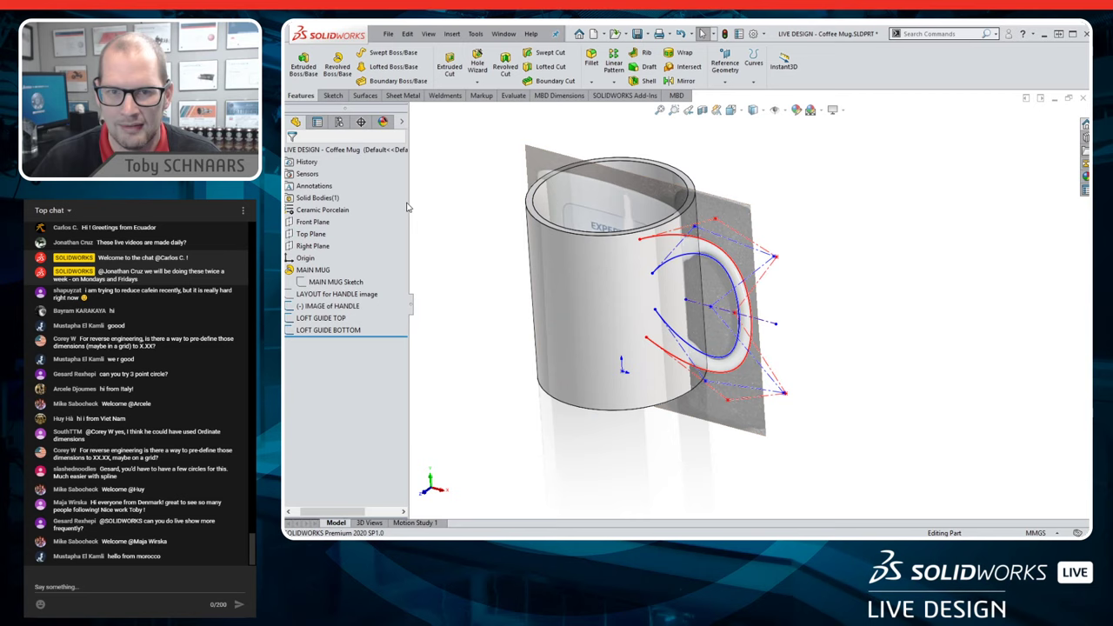
- Define a reference plane parallel to the Top Plane and coincident with the outer end point of LOFT GUIDE TOP's horizontal centerline
left_click(311, 234)
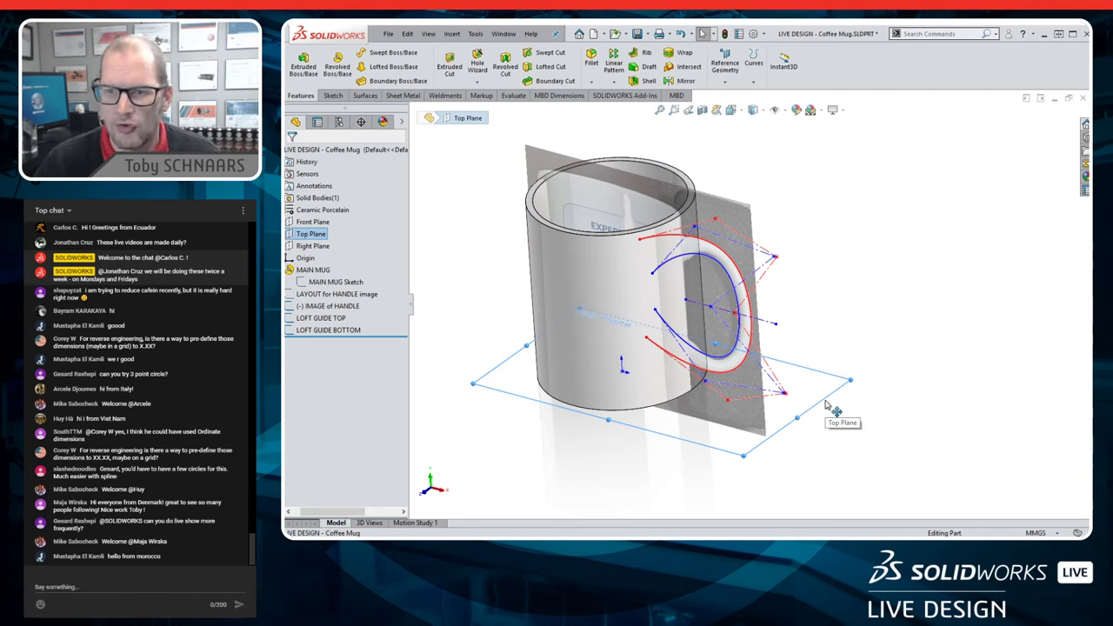
left_click_drag(826, 405, 831, 290, "ctrl")
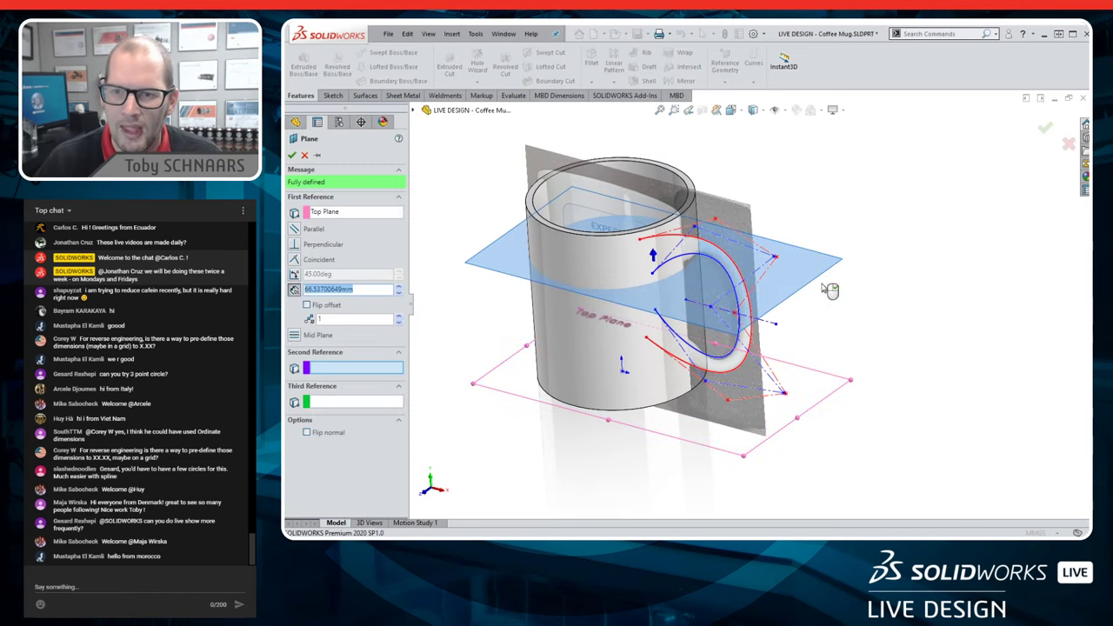
left_click(778, 326)
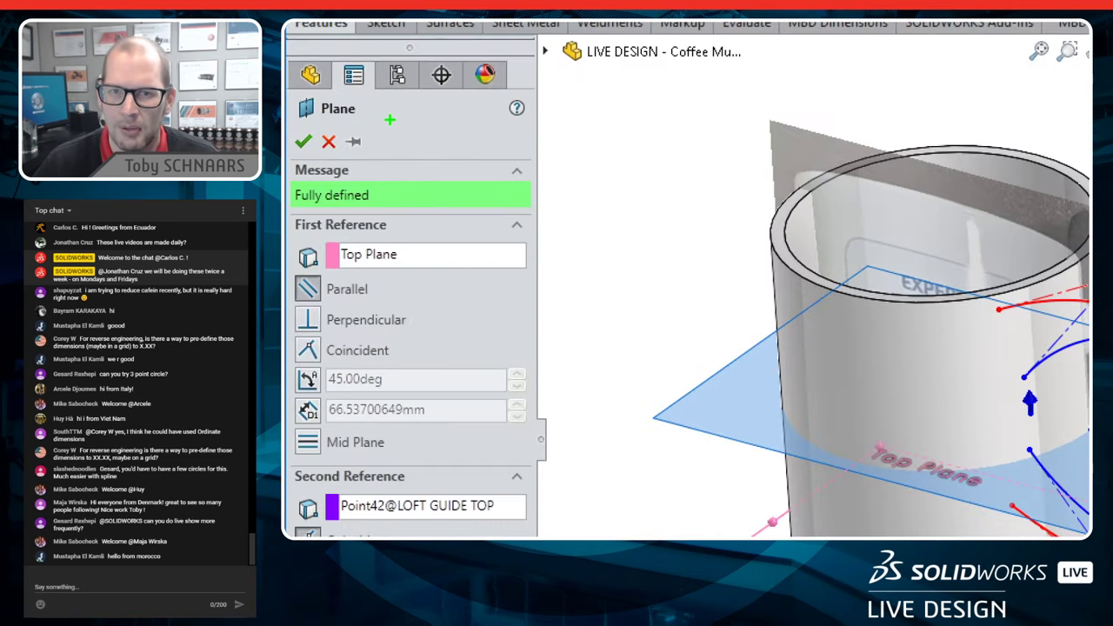
left_click_drag(390, 119, 640, 197)
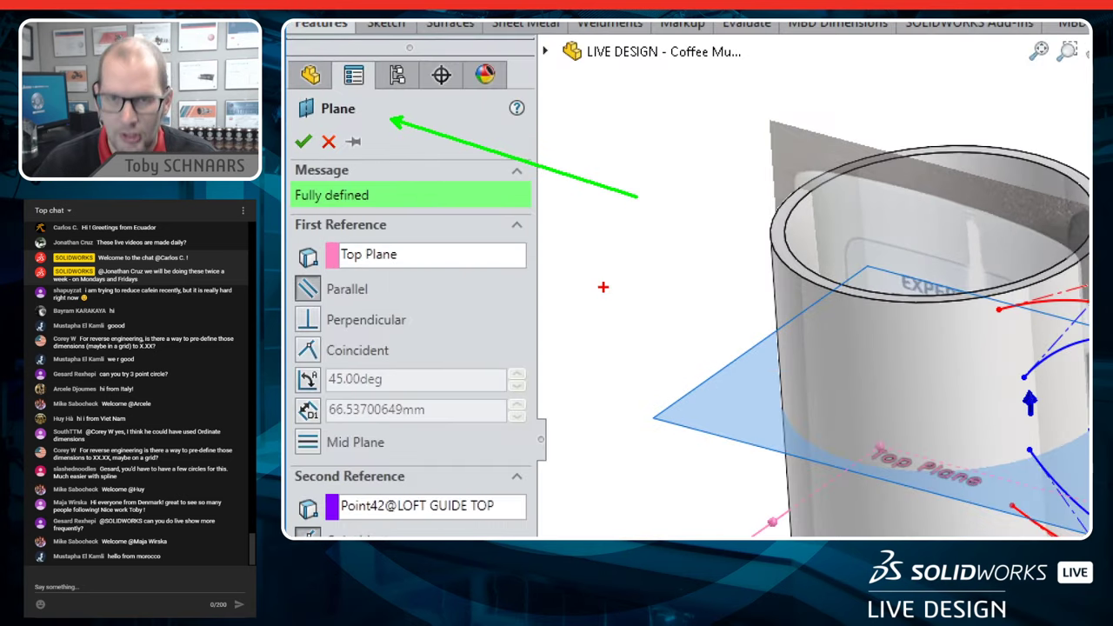
left_click_drag(367, 115, 408, 140)
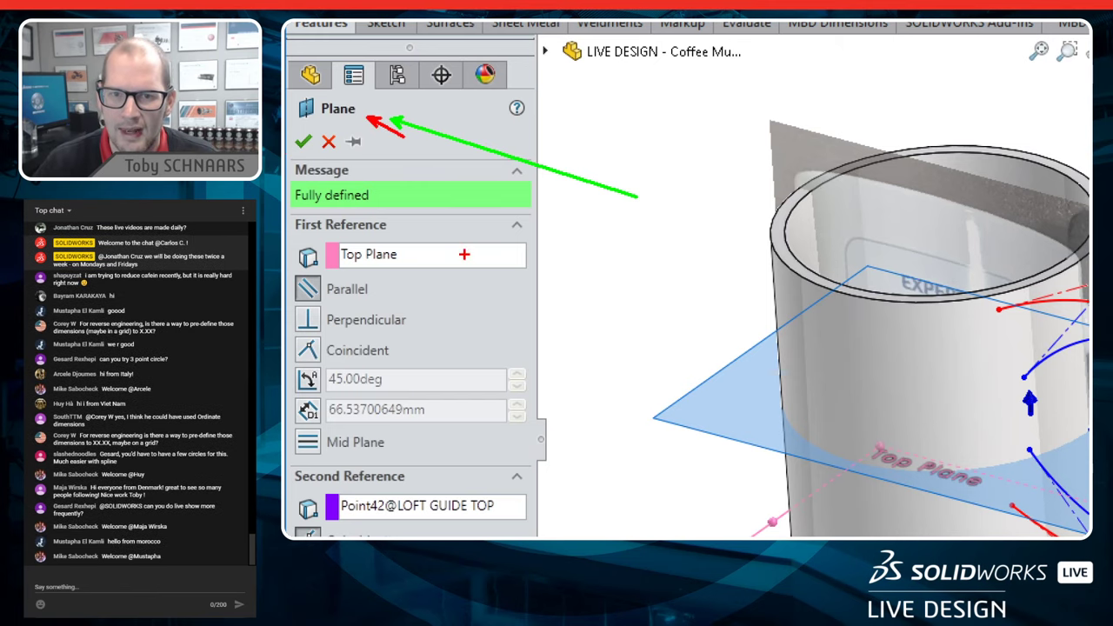
left_click_drag(461, 256, 645, 257)
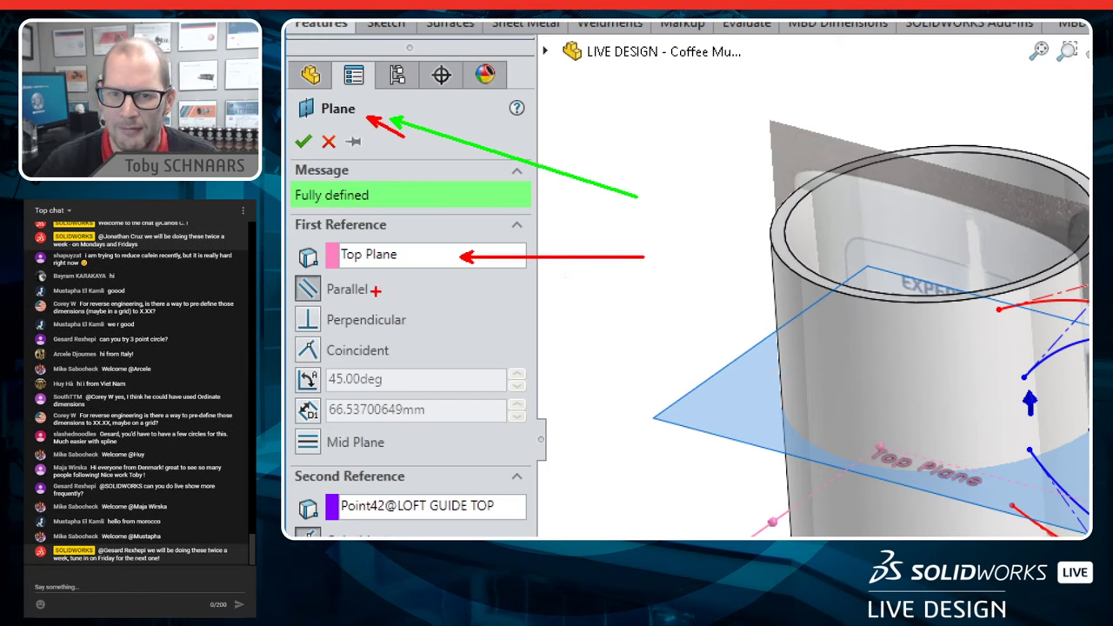
left_click_drag(376, 290, 509, 288)
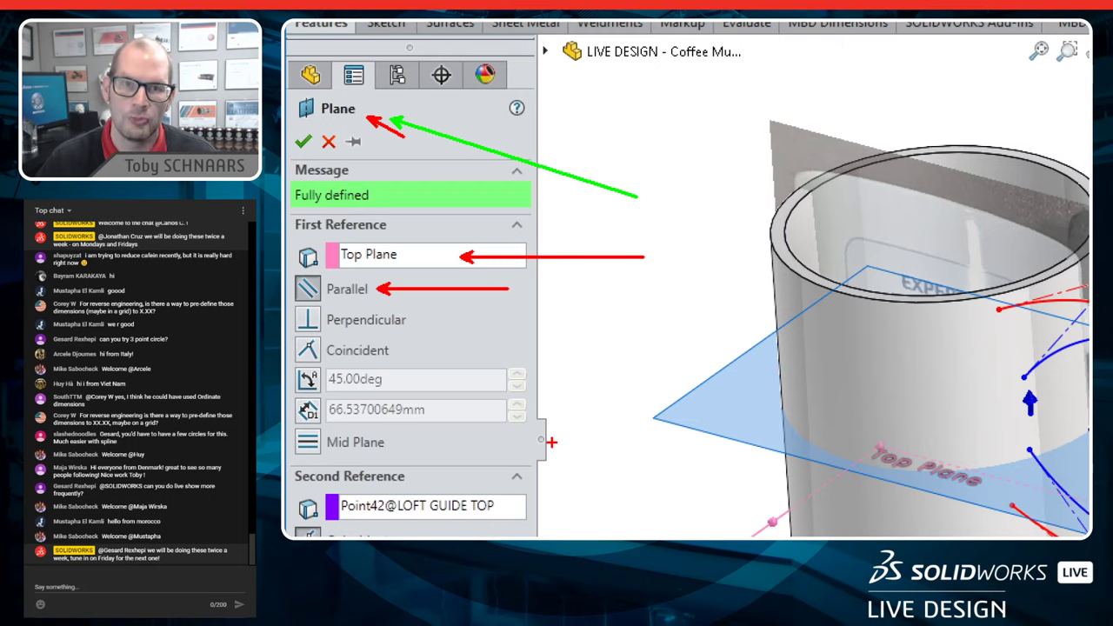
left_click_drag(517, 507, 685, 508)
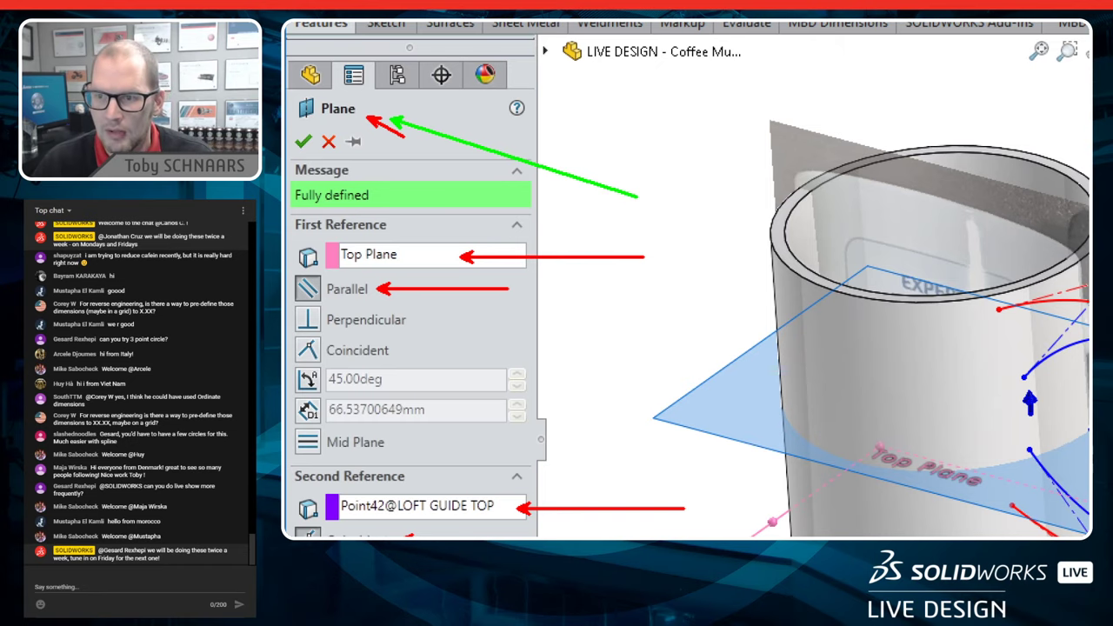
key("Escape")
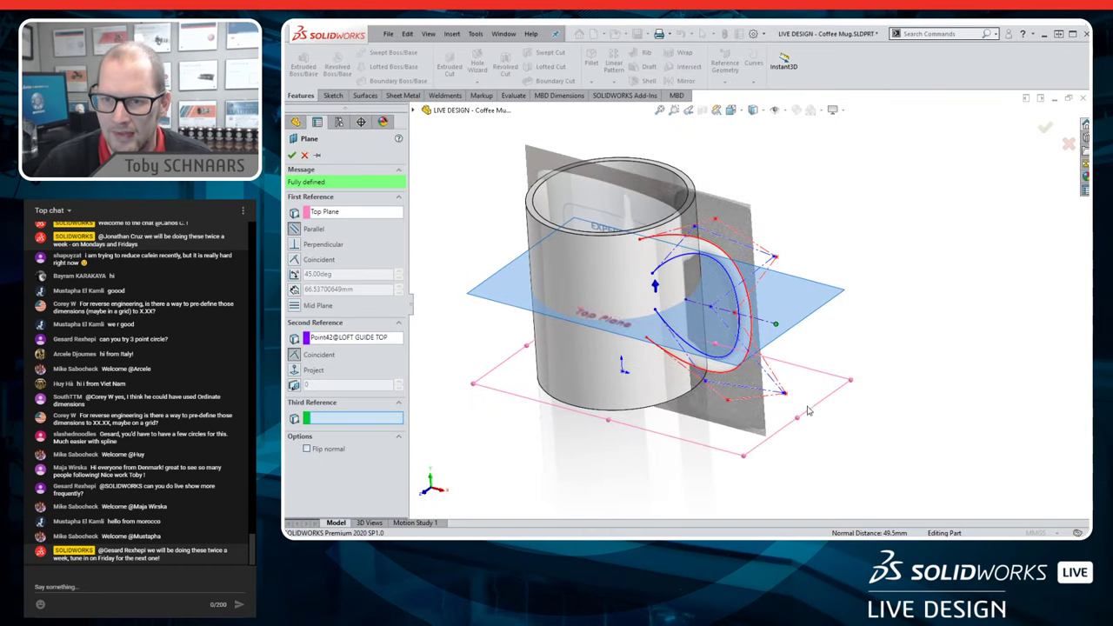
- Accept the new reference plane and rename it CENTER LOFT PROFILE PLANE
left_click(1045, 129)
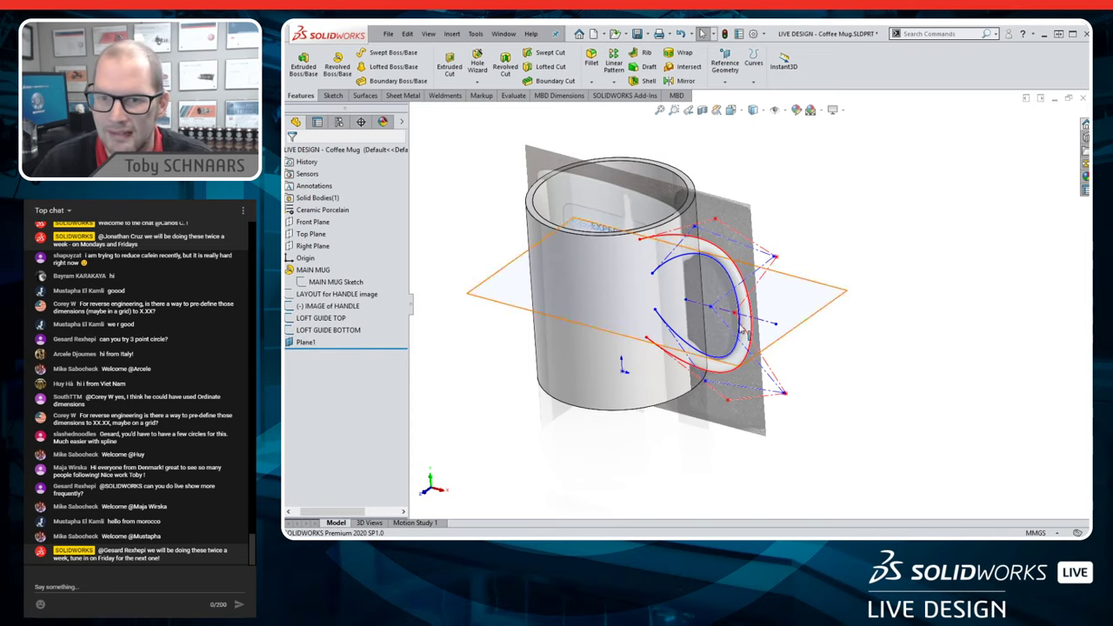
left_click(823, 325)
key("F2")
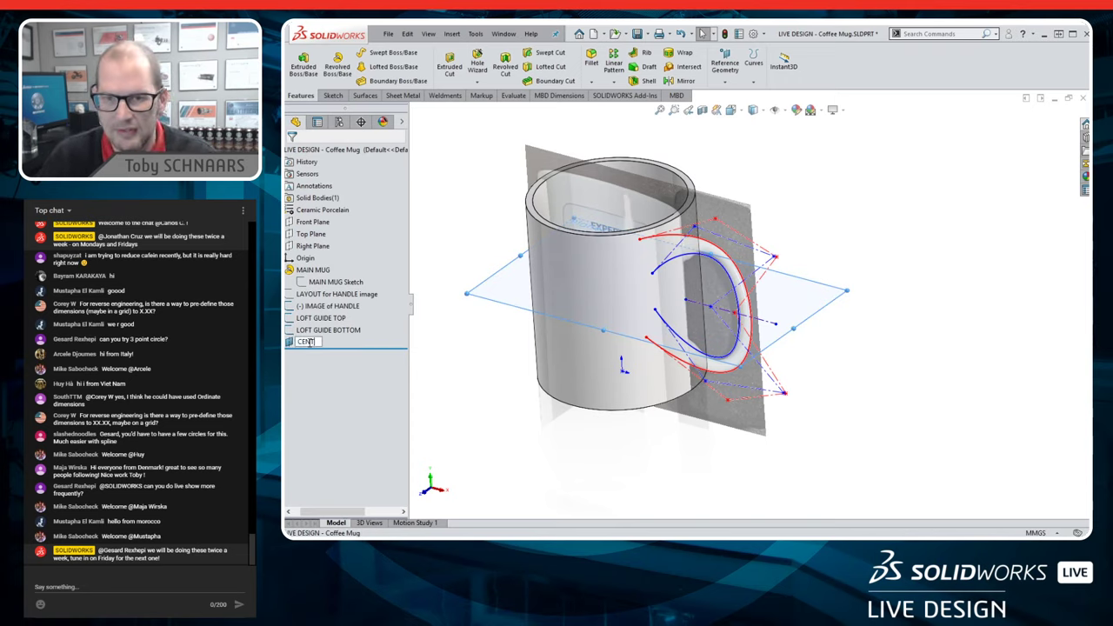
type("CENTER LOFT PROFIL")
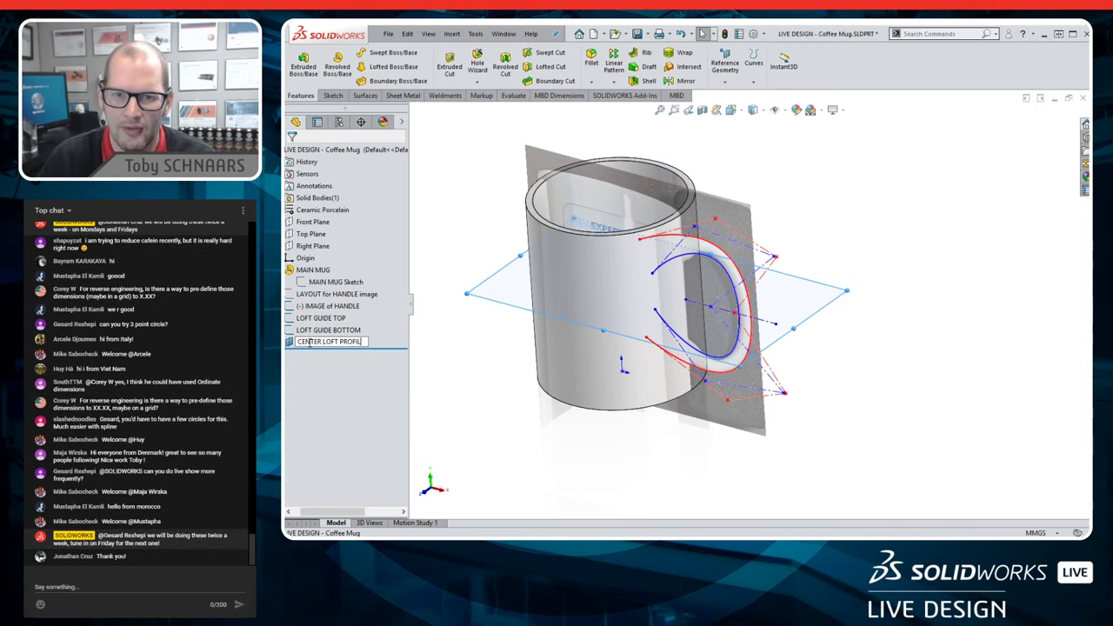
type("E PLANE")
key("Return")
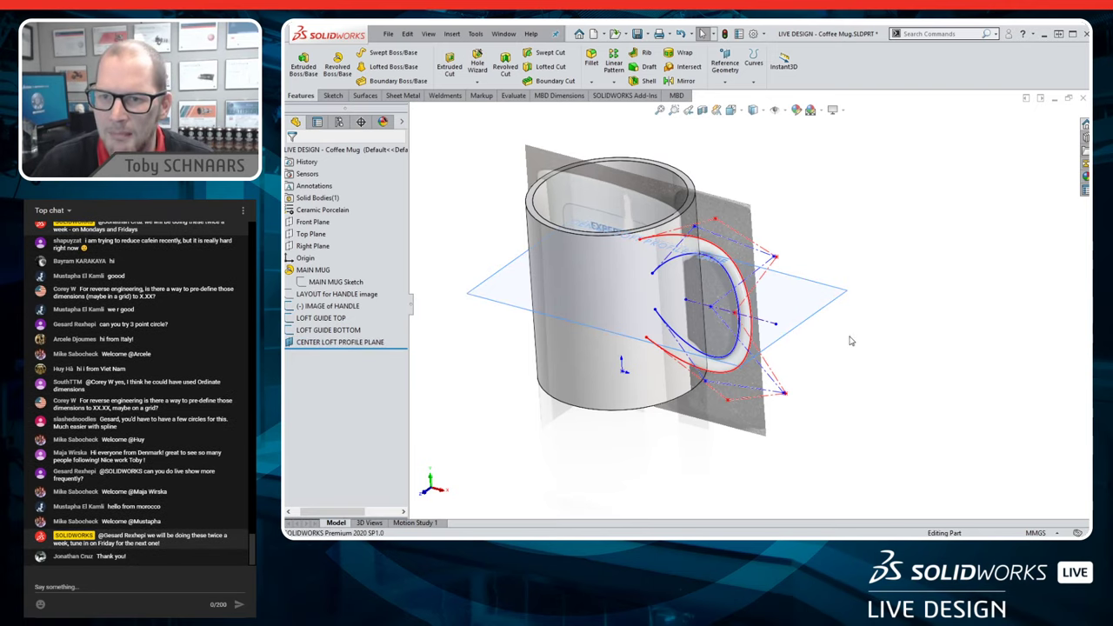
- Start a sketch on CENTER LOFT PROFILE PLANE and draw an ellipse with radii of about 45 and 20 mm beside the handle
left_click(831, 282)
left_click(857, 258)
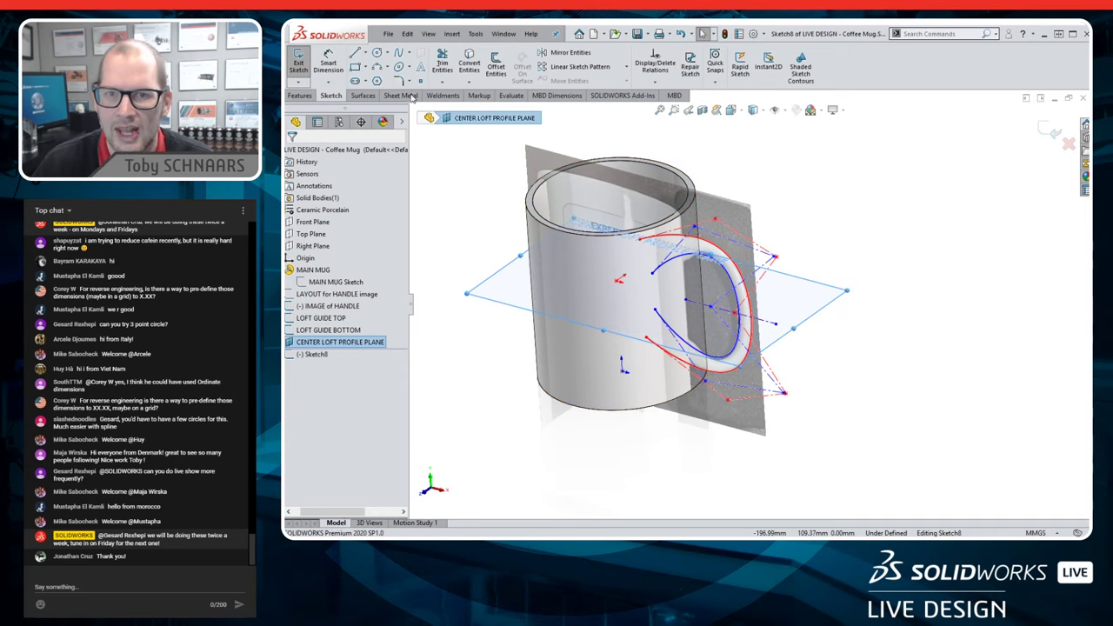
left_click(399, 66)
left_click(807, 304)
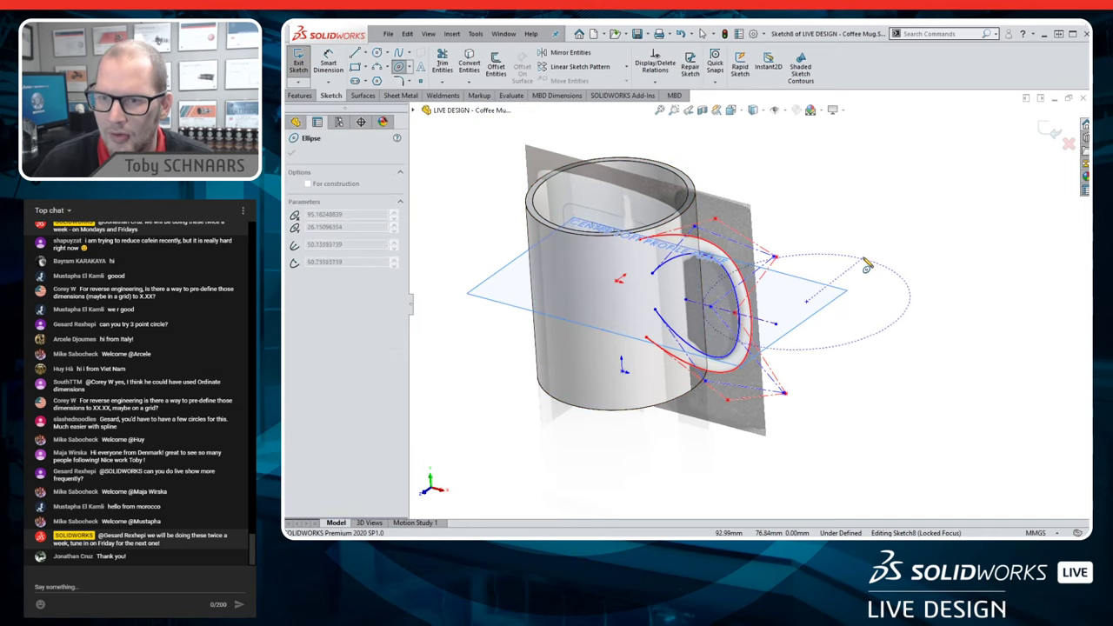
left_click(868, 299)
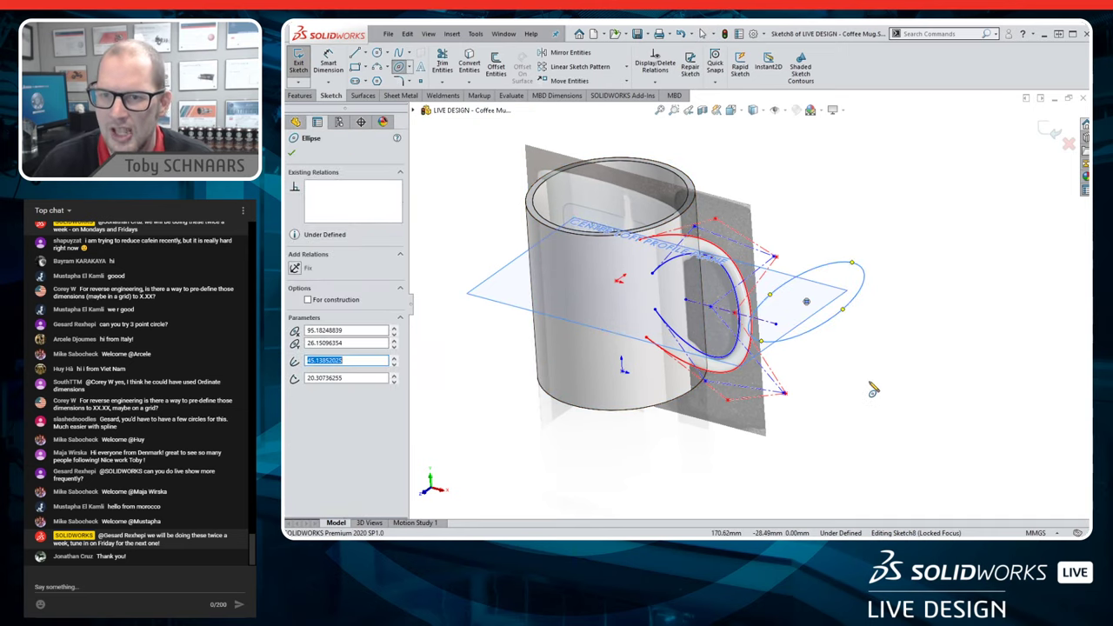
key("Escape")
scroll(765, 295, "down", 5)
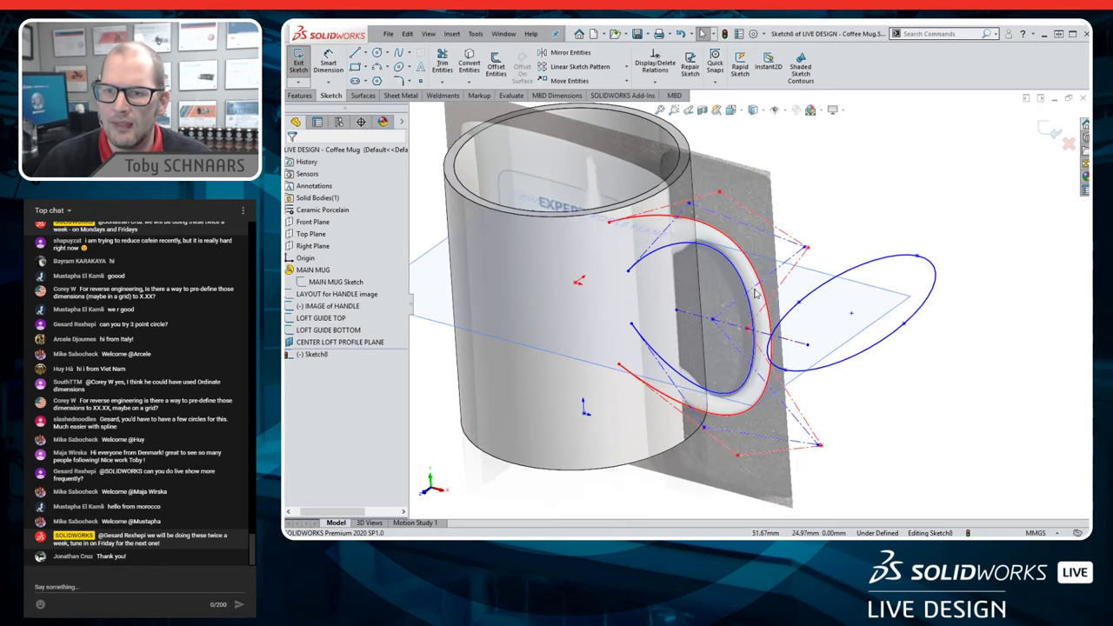
scroll(794, 319, "up", 5)
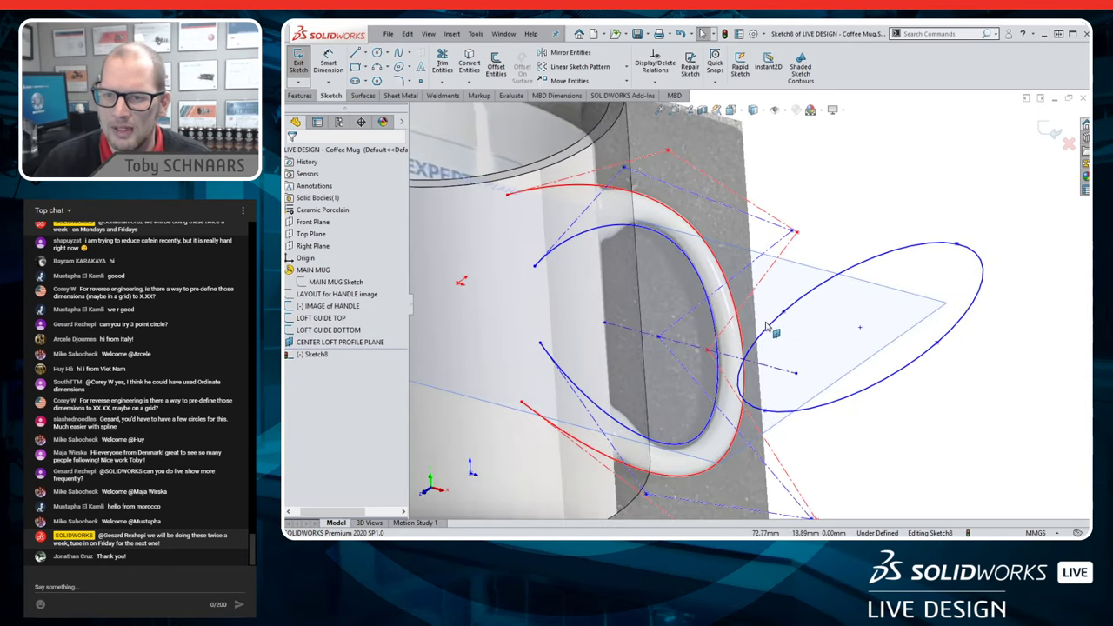
- Create a new part from the Part-IPS template and start a sketch on its Front Plane
left_click(594, 34)
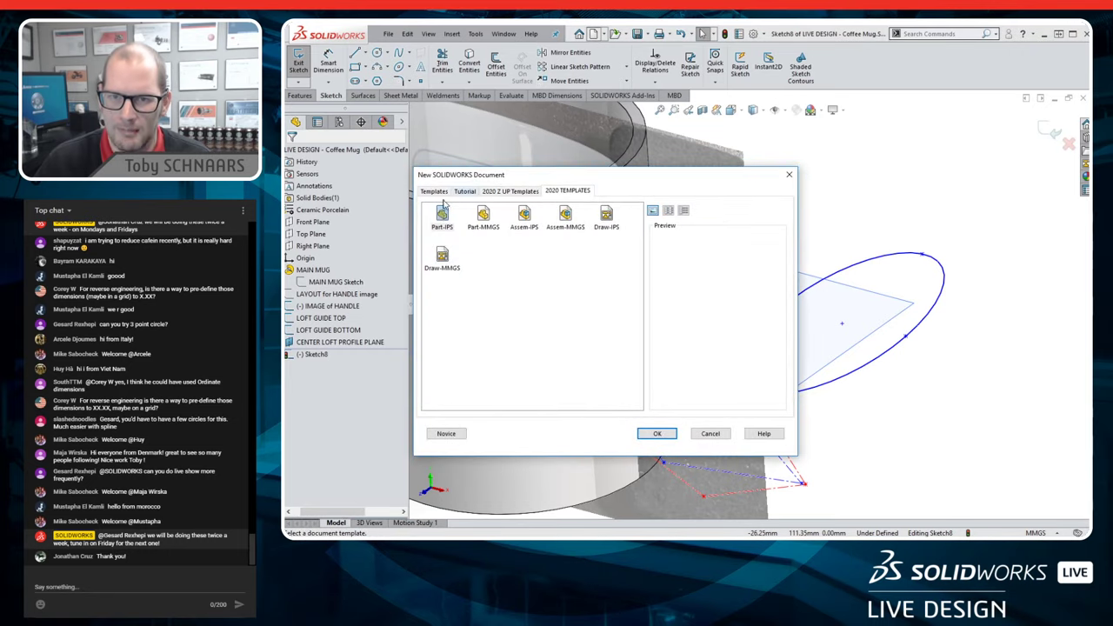
double_click(443, 218)
left_click(327, 210)
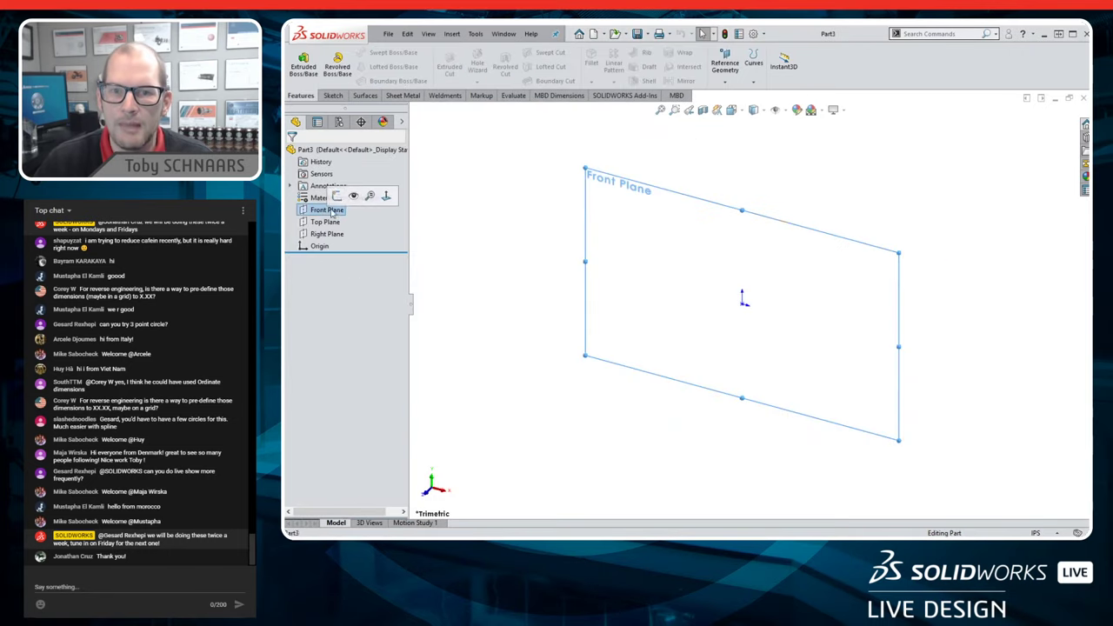
left_click(337, 196)
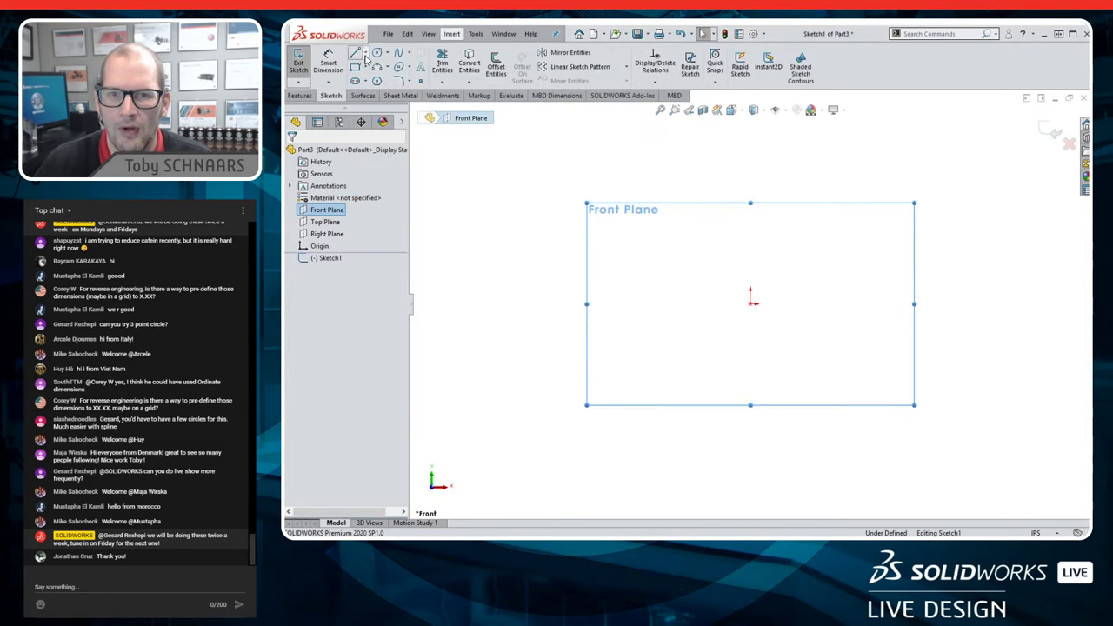
- Sketch a long diagonal line sloping downward across the origin area, with two short lines forming an arrowhead at its lower end
key("l")
left_click(548, 154)
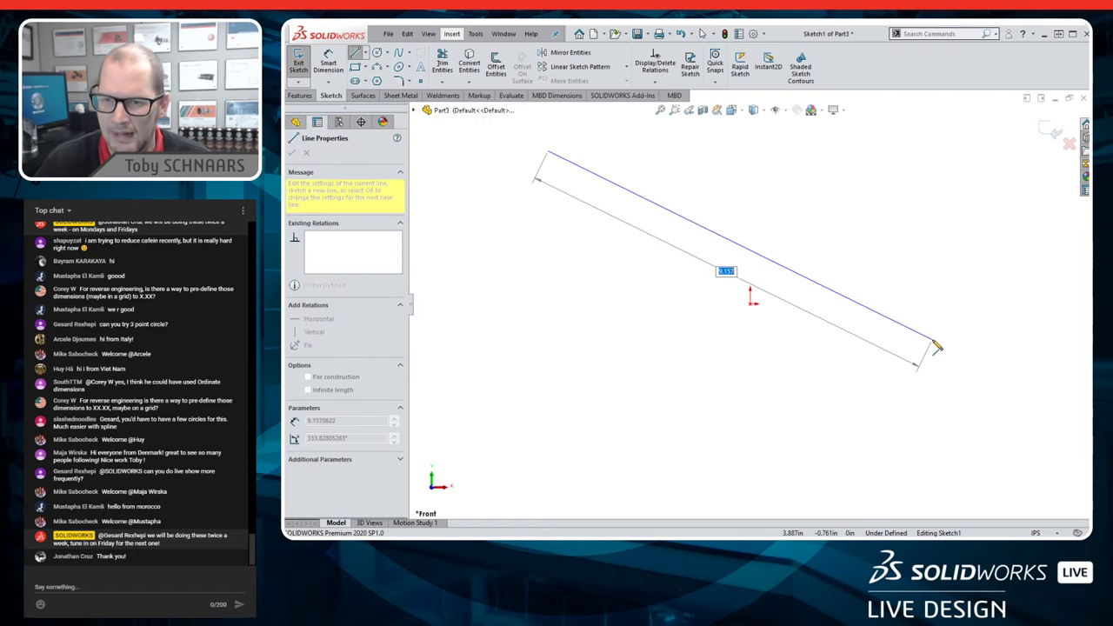
left_click(991, 363)
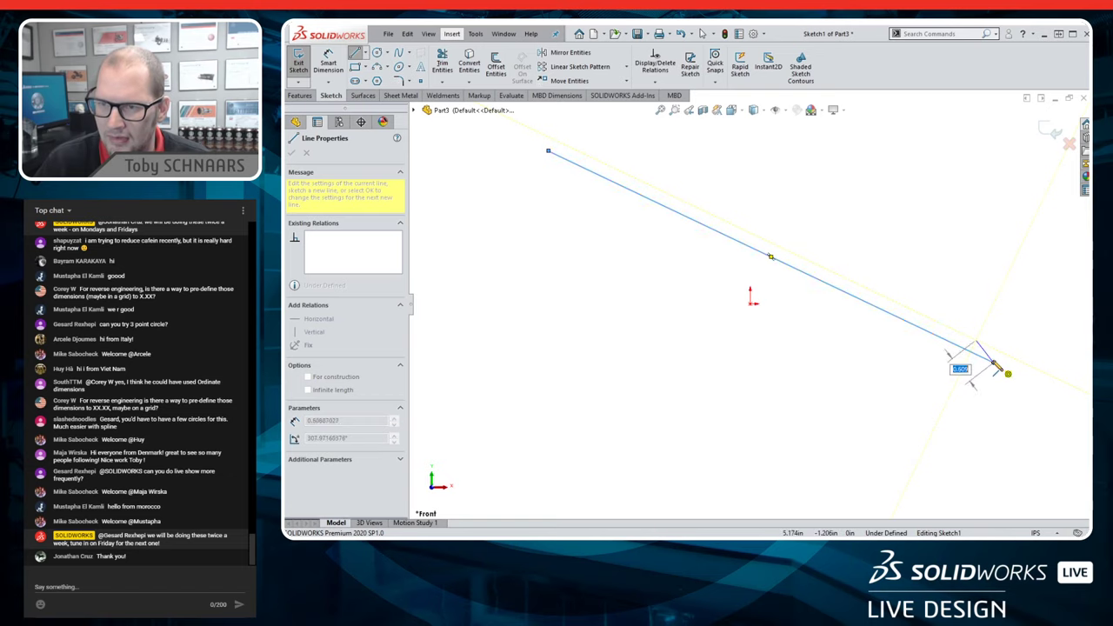
double_click(1000, 369)
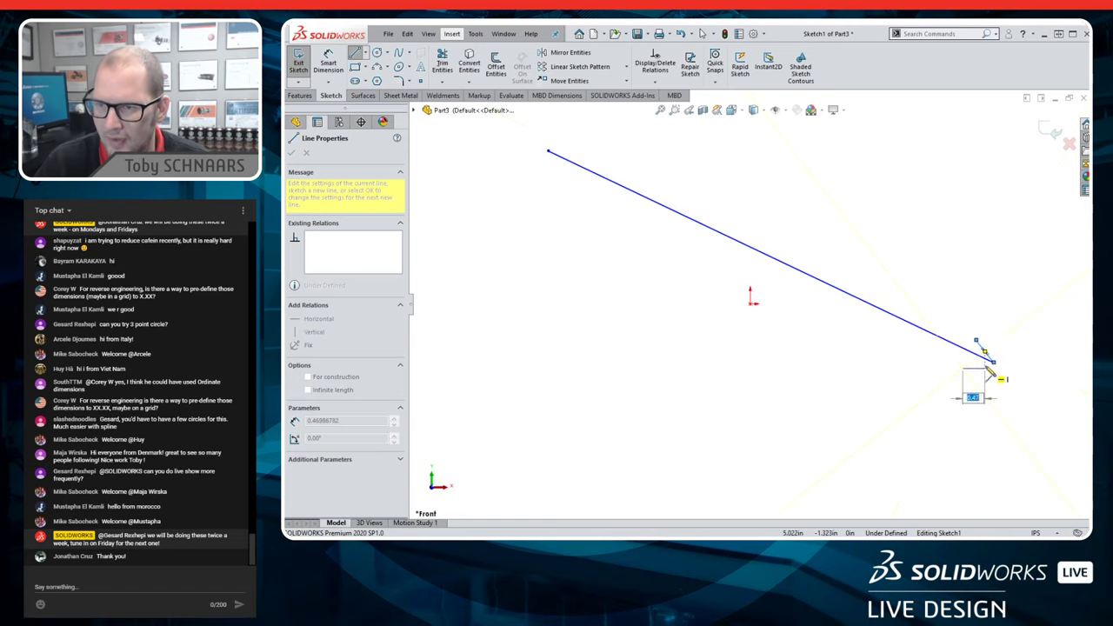
left_click_drag(992, 363, 962, 368)
key("Escape")
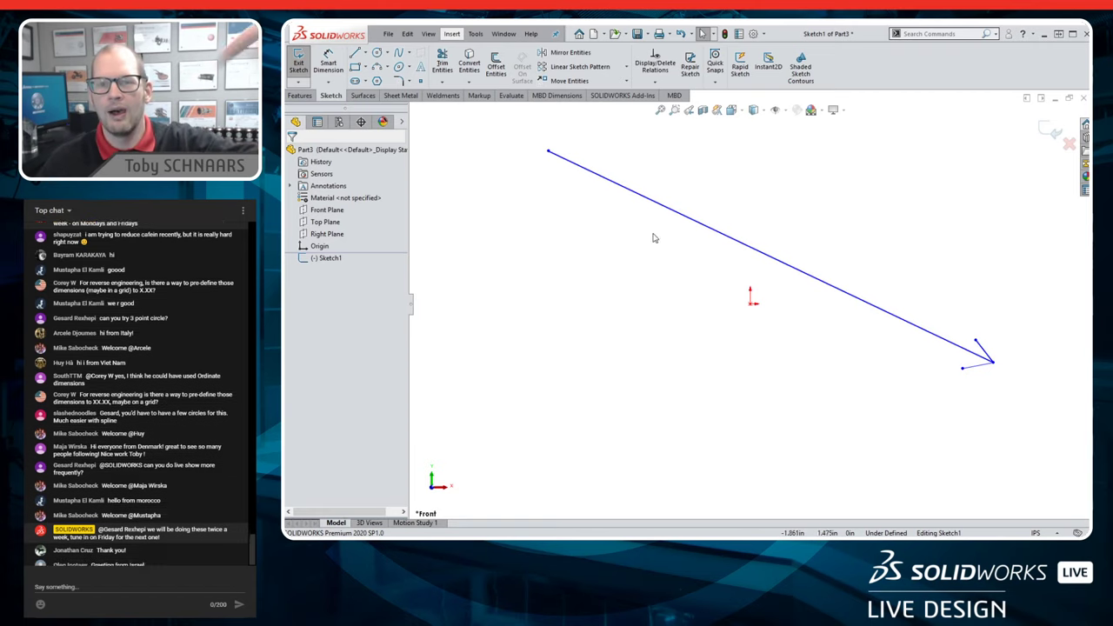
- Close the arrow sketch, start a sketch on the Right Plane and draw a circle about 1.36 in in diameter beside the arrow line
left_click(327, 234)
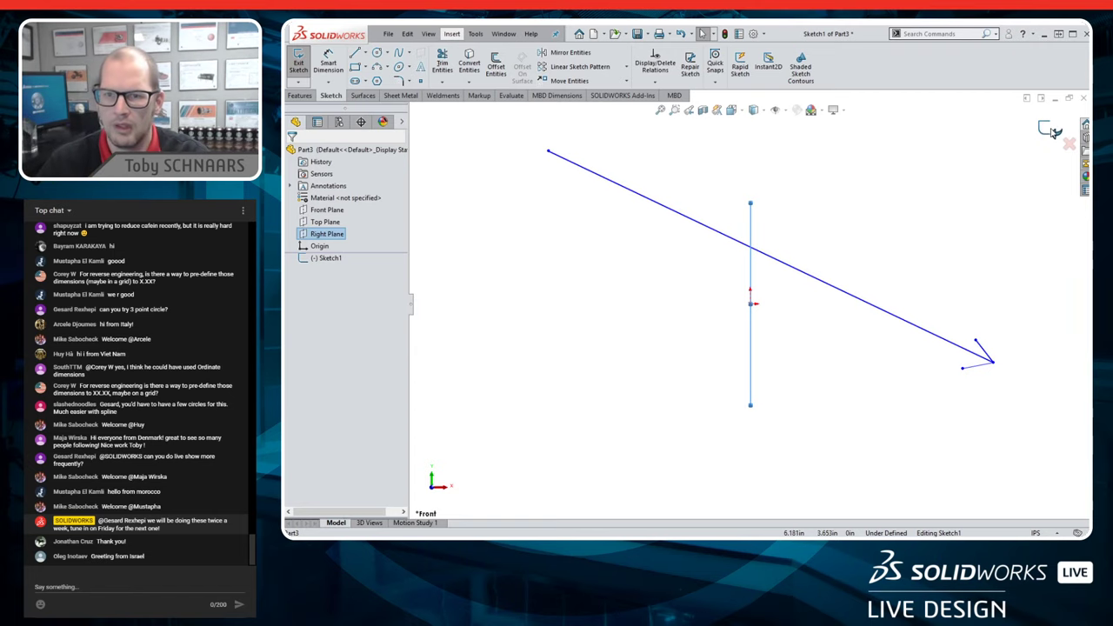
middle_click_drag(676, 325, 635, 352)
left_click(318, 235)
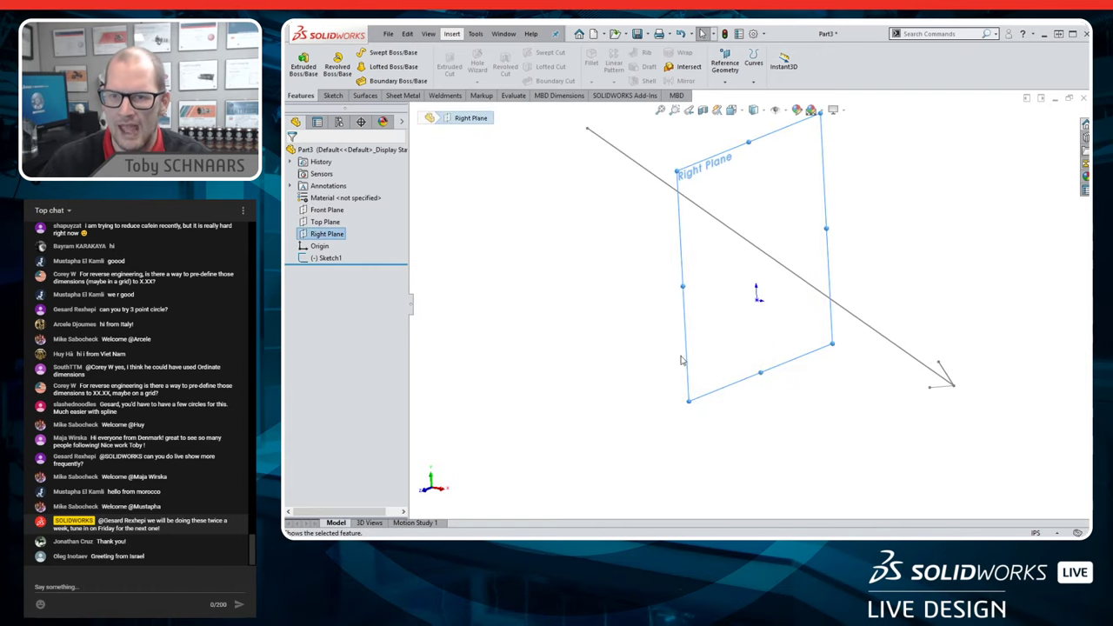
right_click(330, 236)
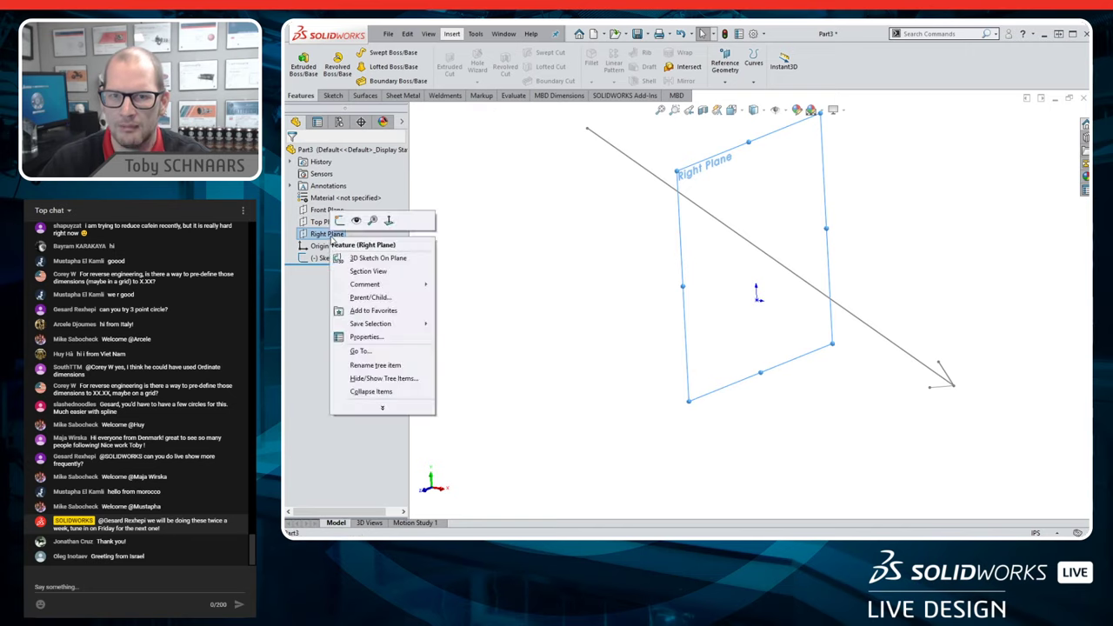
left_click(341, 220)
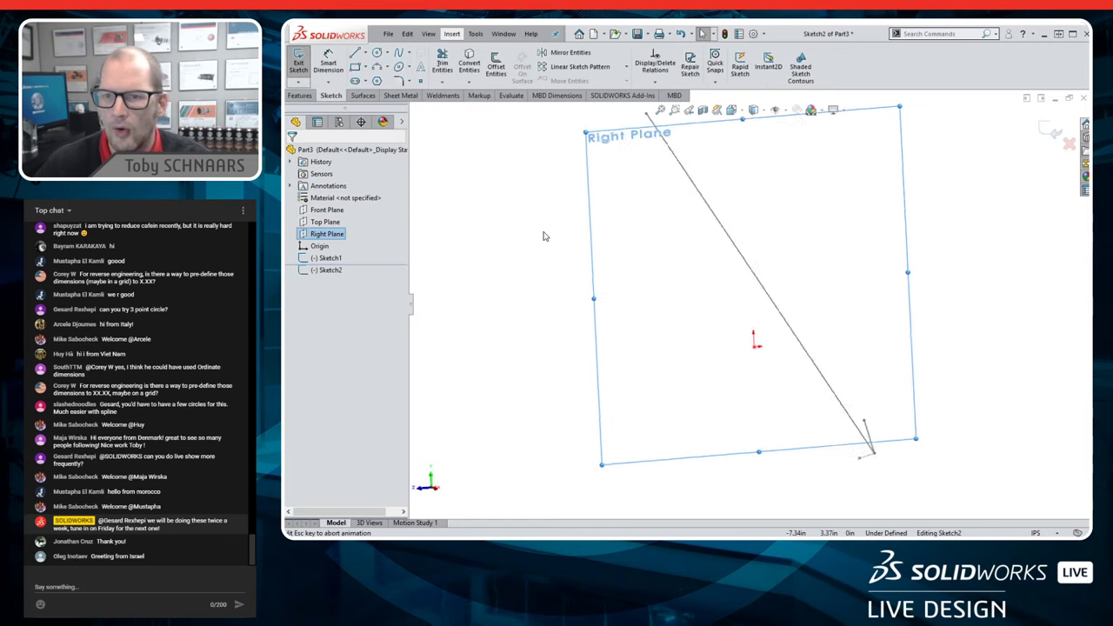
left_click(379, 54)
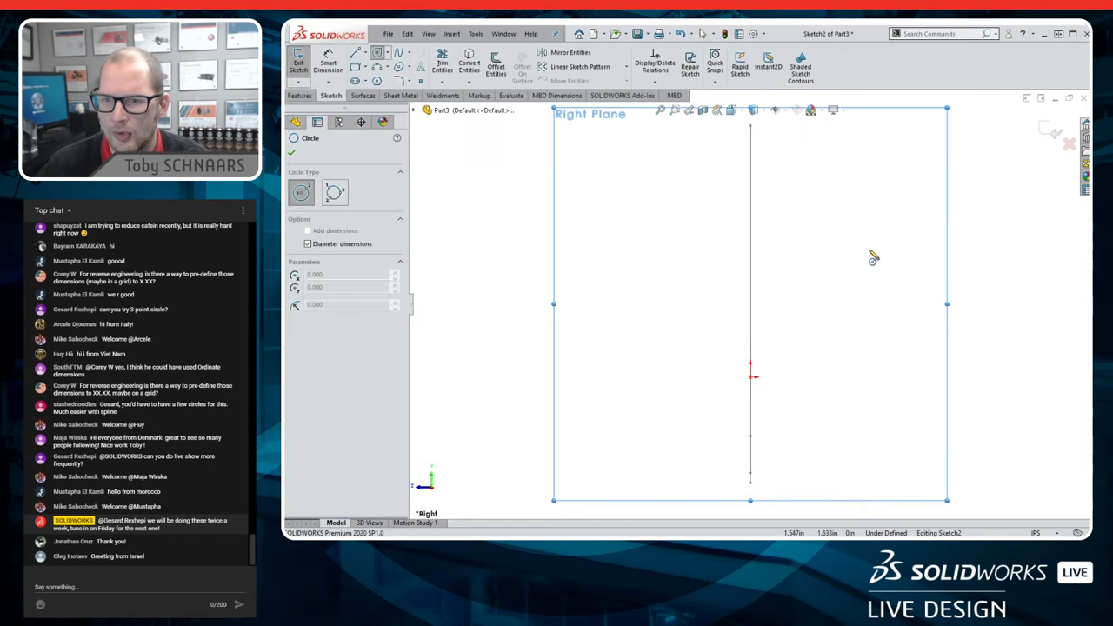
left_click_drag(868, 249, 905, 287)
key("Escape")
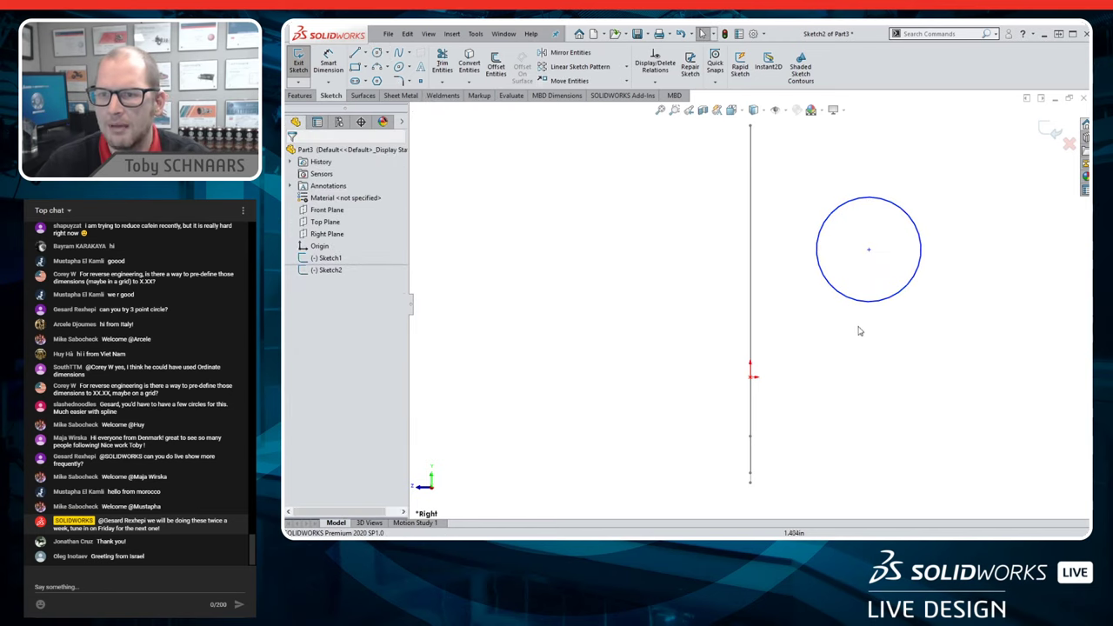
- Dimension the circle's diameter as 1 in
key("s")
left_click(877, 261)
left_click(857, 304)
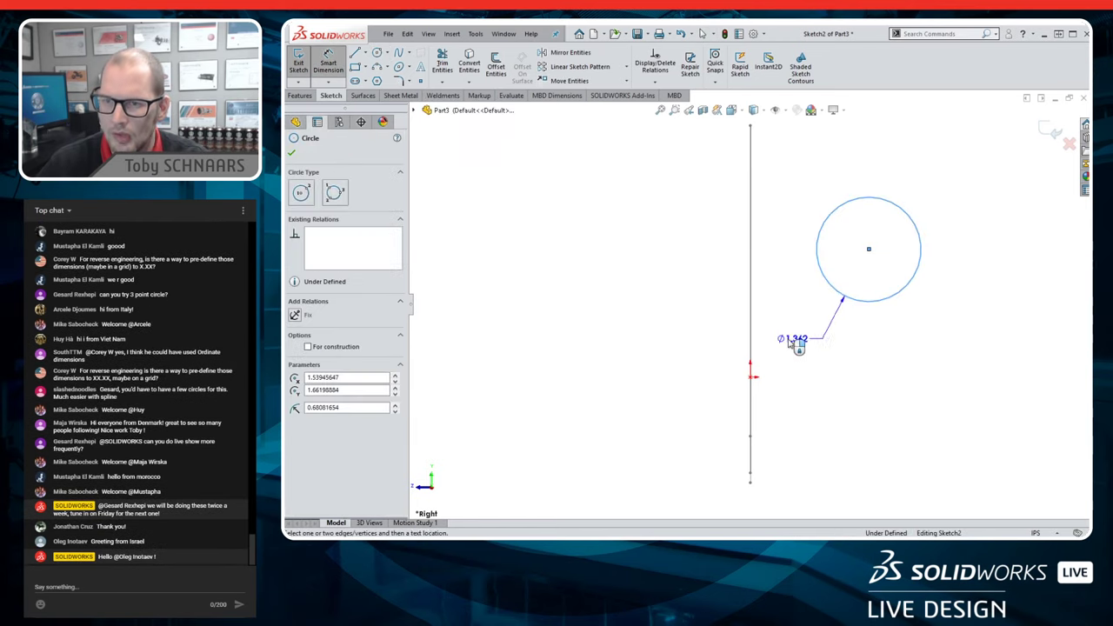
left_click(789, 338)
key("Return")
key("Escape")
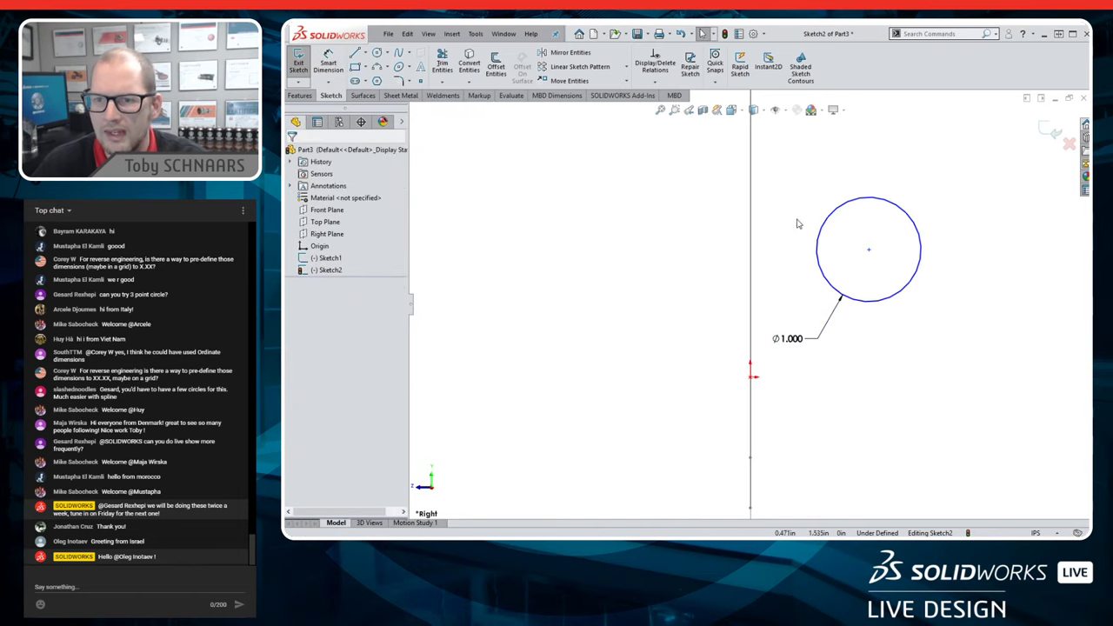
- Make the circle's center coincident with the arrow line and move the circle below the origin to test the relation
left_click(868, 249)
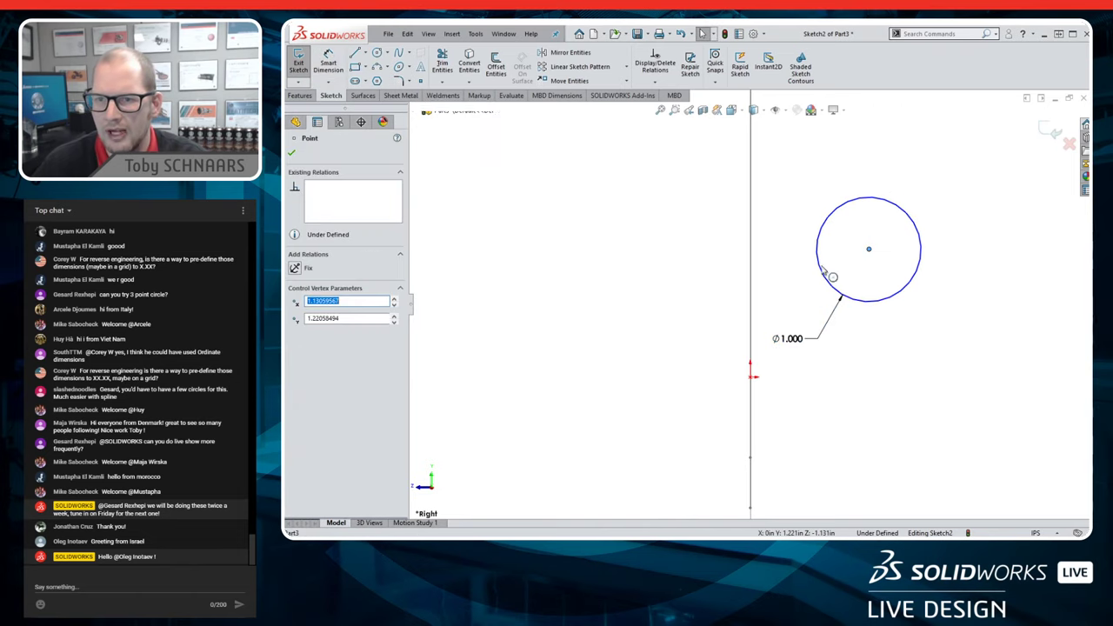
left_click(751, 260, "ctrl")
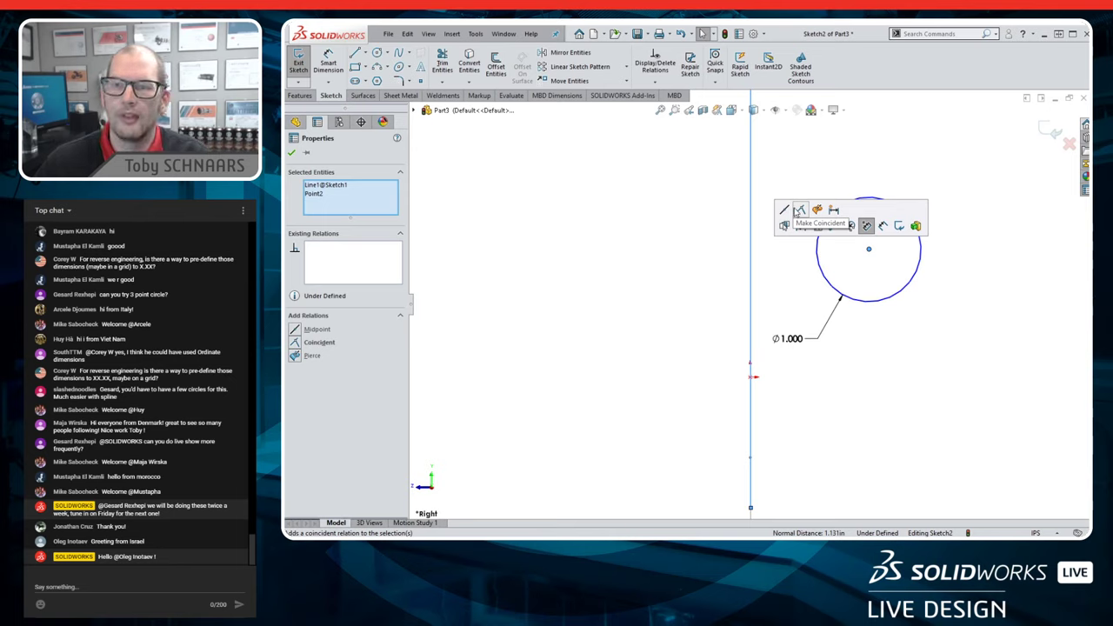
left_click(800, 211)
left_click(831, 349)
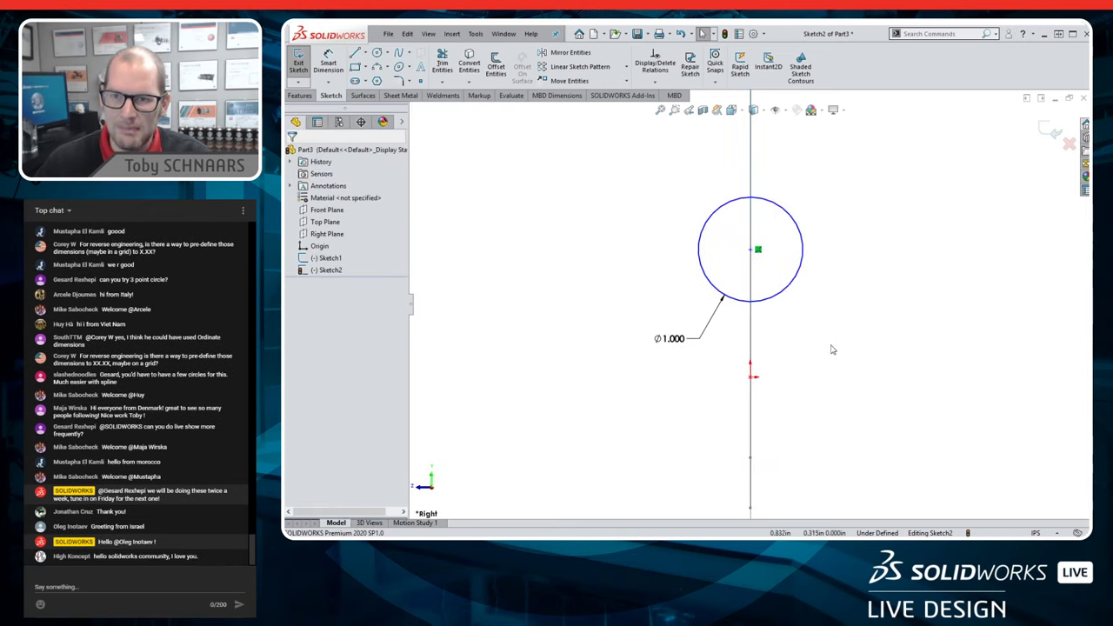
mouse_move(777, 332)
middle_mouse_down()
mouse_move(808, 309)
mouse_move(769, 278)
middle_mouse_up()
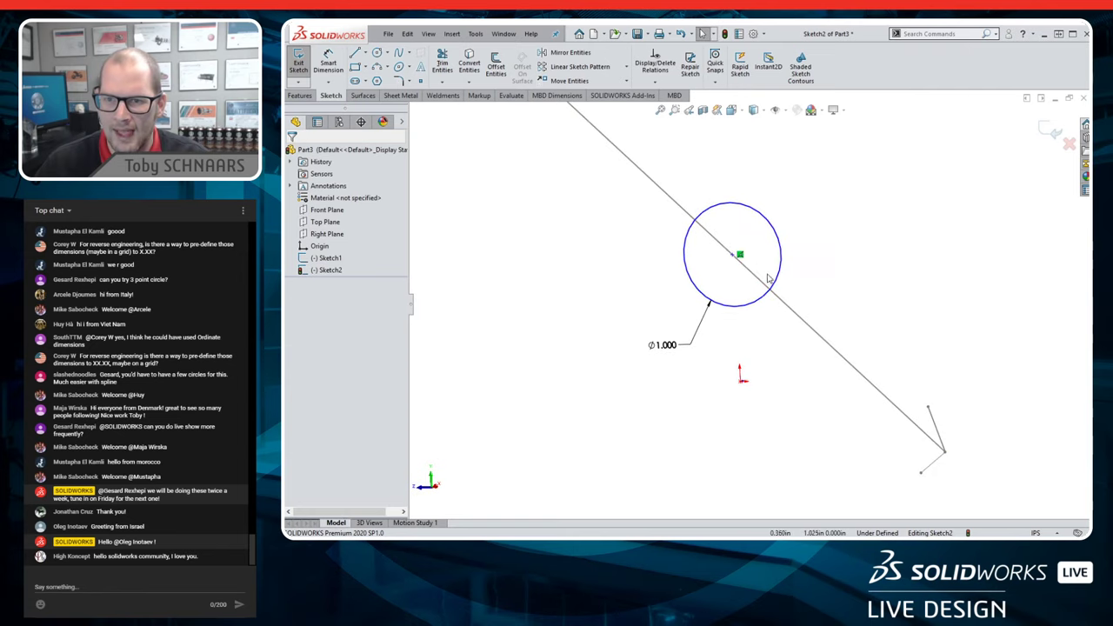
left_click_drag(732, 261, 738, 442)
key("Escape")
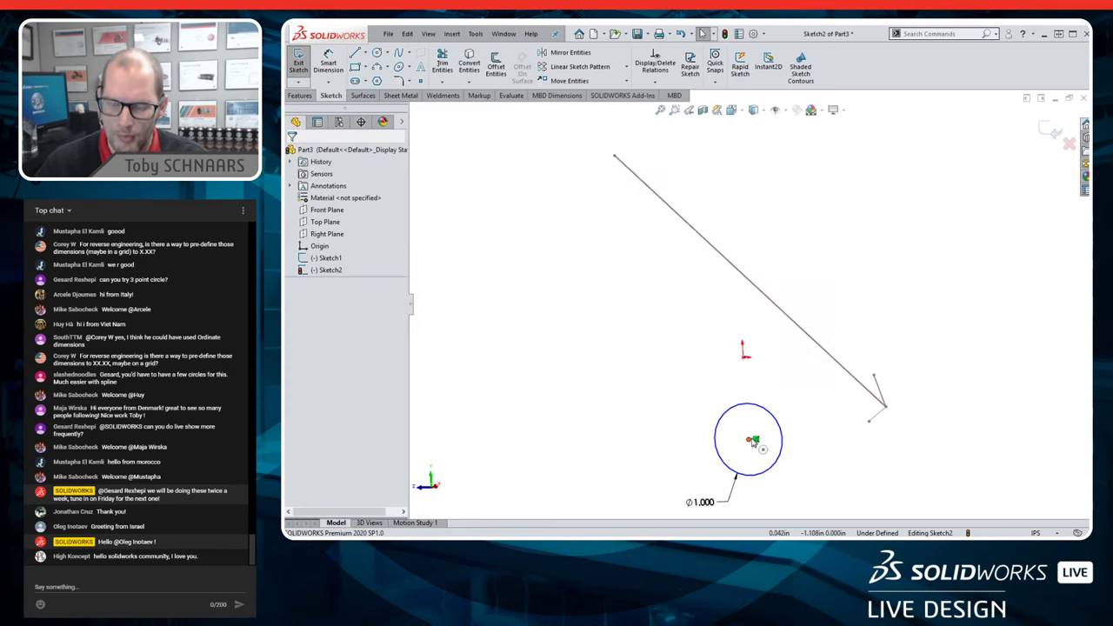
- Remove the coincident relation and move the circle clear of the arrow line, above the origin
key("ctrl+4")
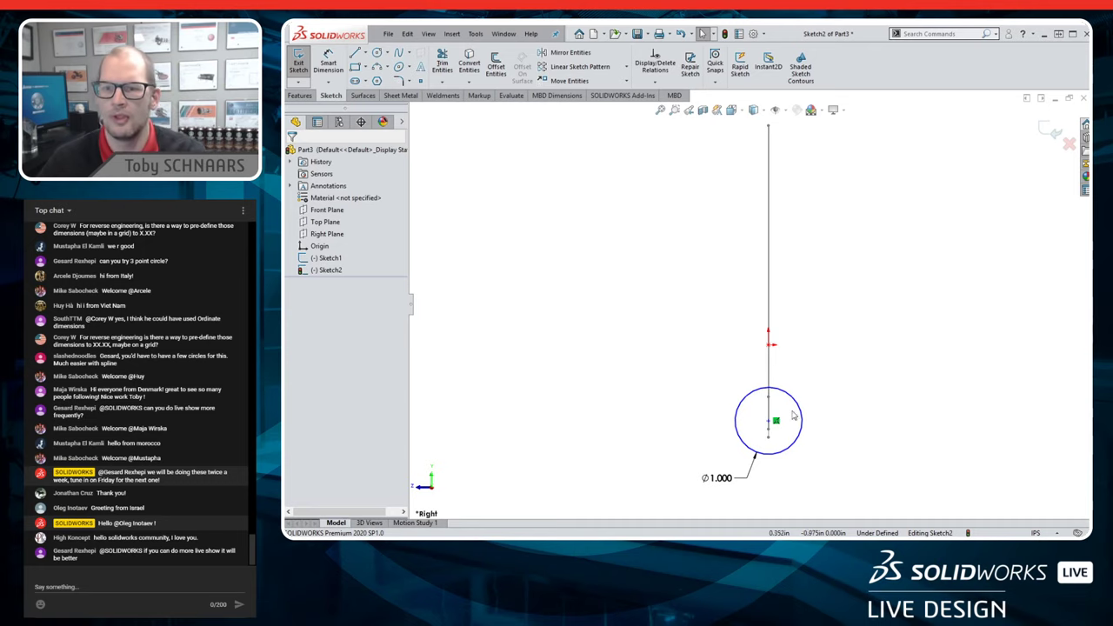
left_click_drag(774, 424, 914, 239)
key("Escape")
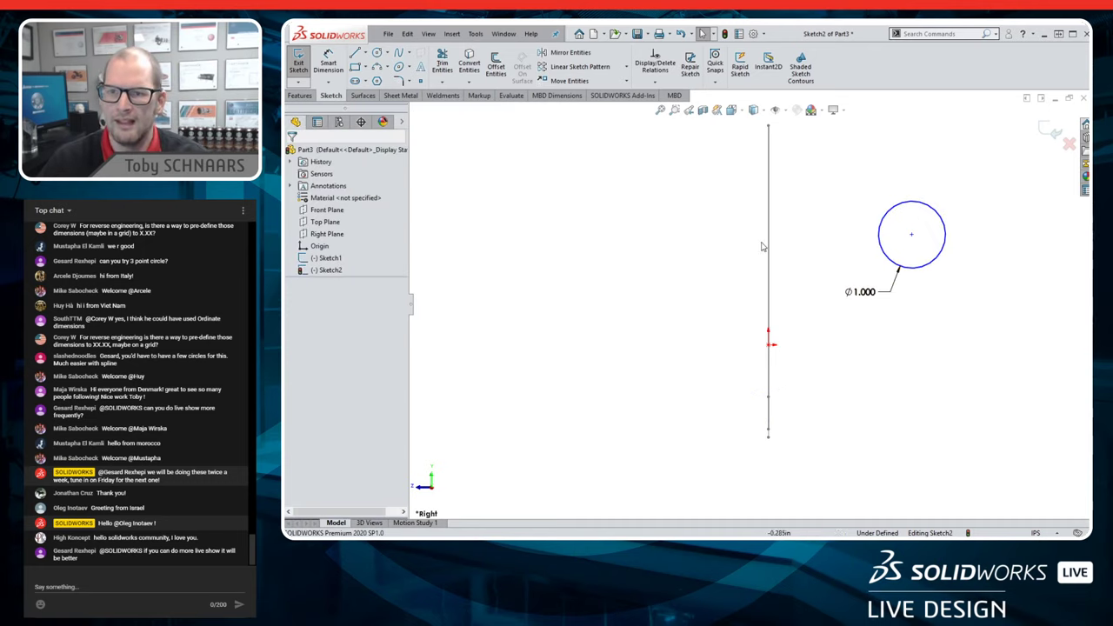
- Add a Pierce relation between the circle's center point and the arrow line, and inspect the result in an angled view
left_click_drag(796, 280, 807, 280)
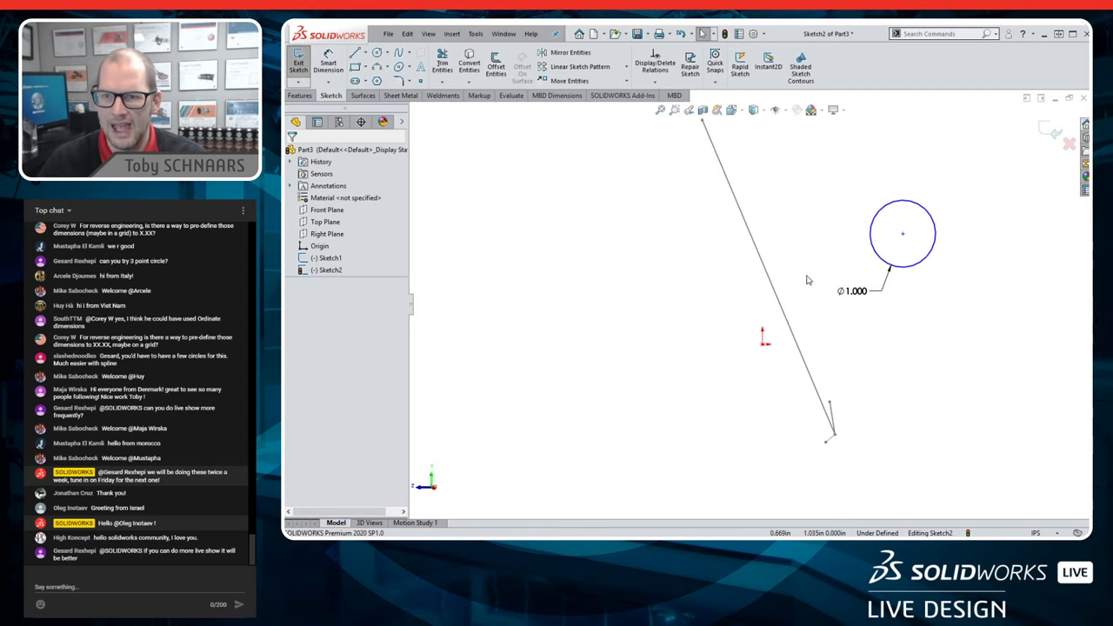
left_click(903, 236)
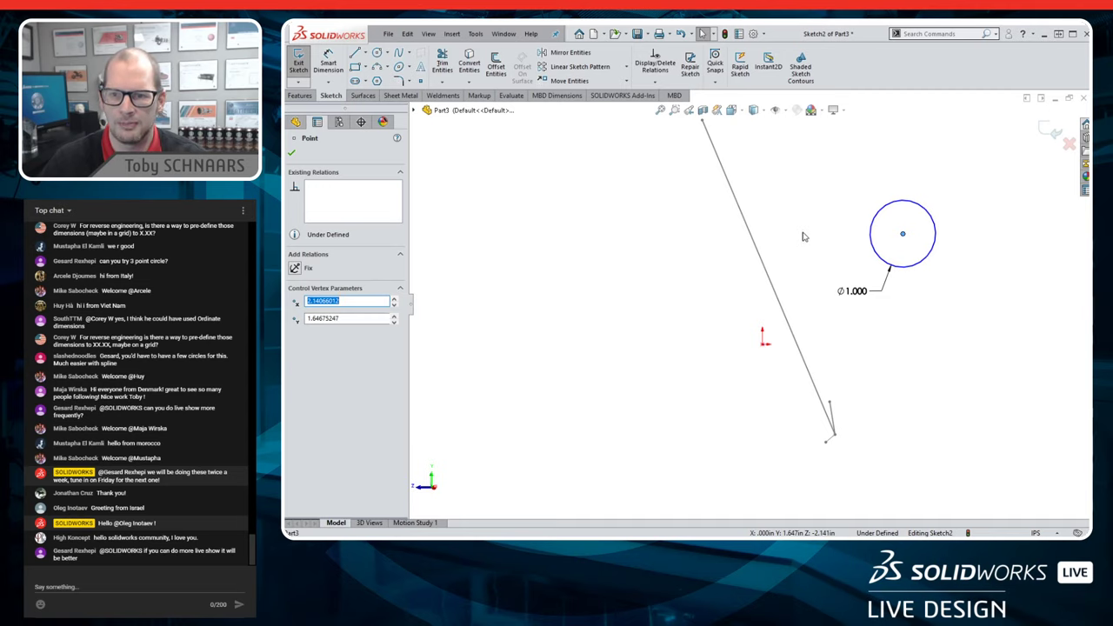
key("Escape")
left_click(757, 255)
left_click(768, 276, "ctrl")
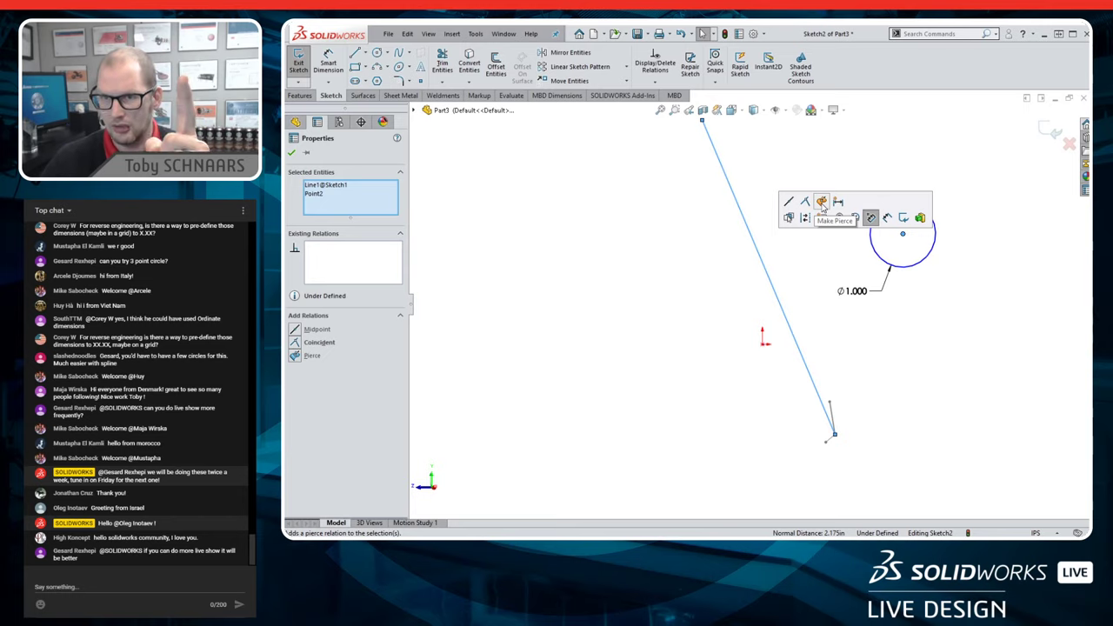
left_click(821, 202)
left_click(591, 345)
mouse_move(591, 345)
middle_mouse_down()
mouse_move(651, 391)
mouse_move(738, 418)
mouse_move(678, 425)
mouse_move(674, 436)
middle_mouse_up()
key("f")
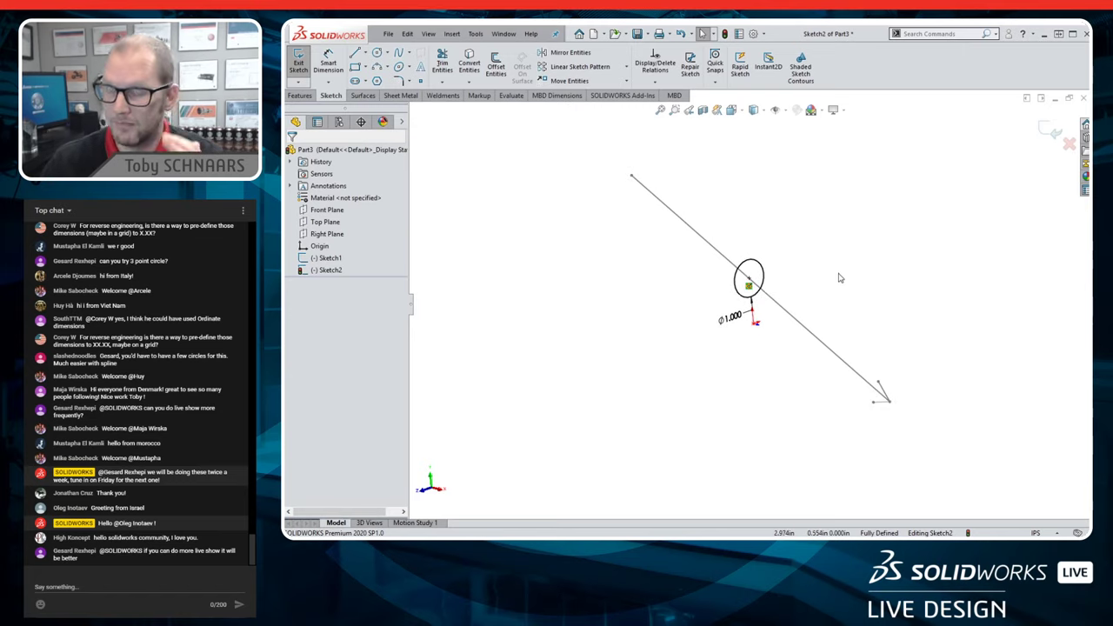
- Close the example part and return to the coffee mug's ellipse sketch
left_click(1083, 98)
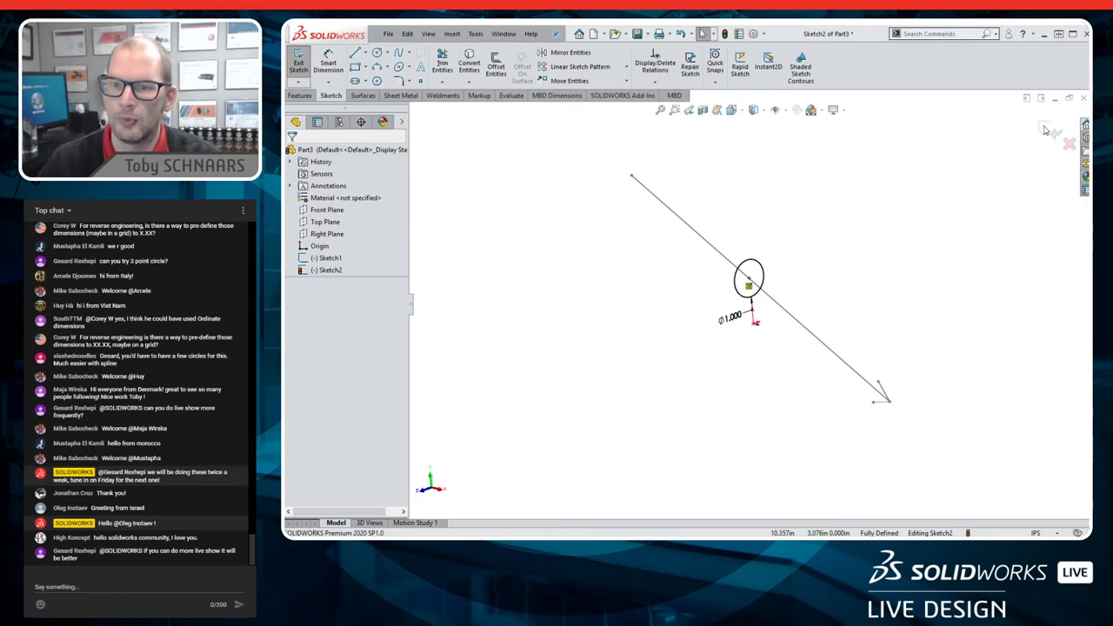
left_click(705, 319)
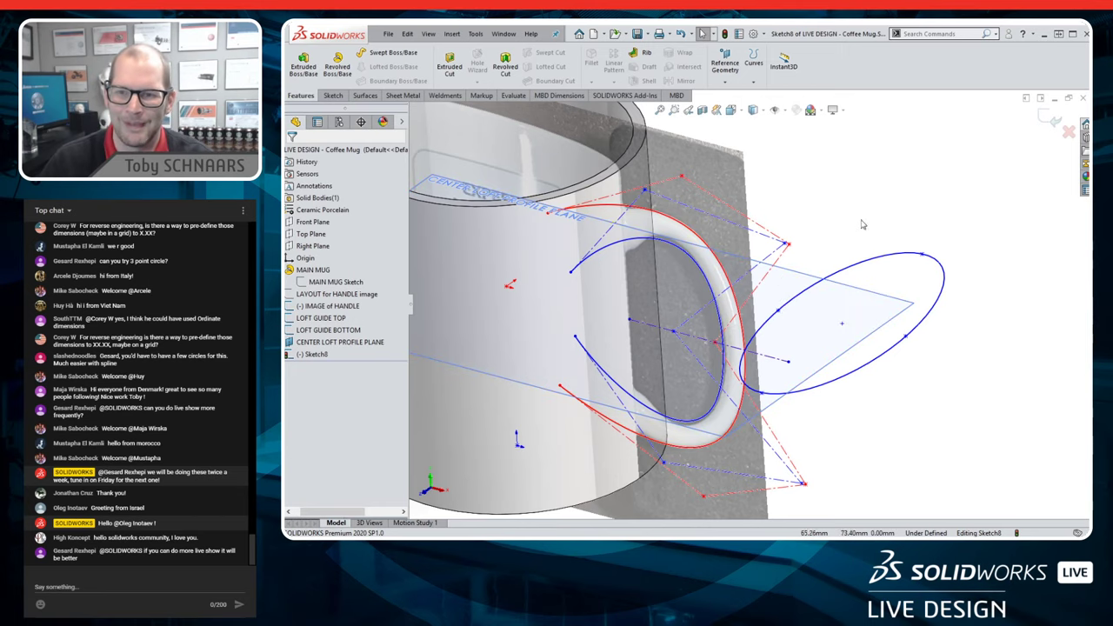
- Try a Pierce relation between the ellipse's handle-side axis point and the LOFT GUIDE BOTTOM spline, inspect it from several angles, and undo it
scroll(736, 299, "down", 3)
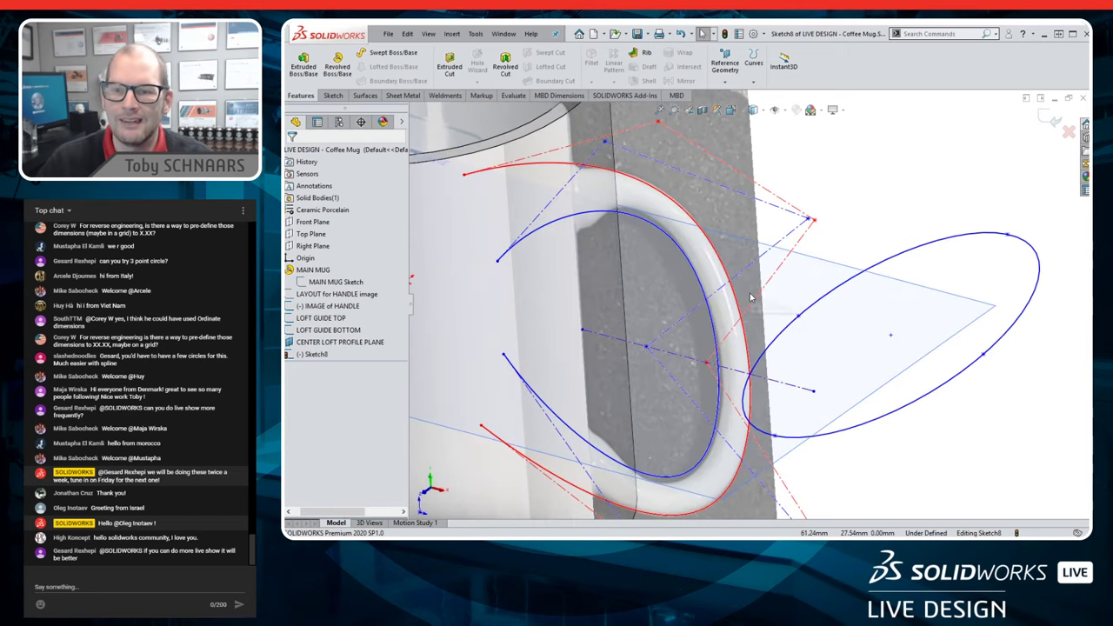
left_click(800, 319)
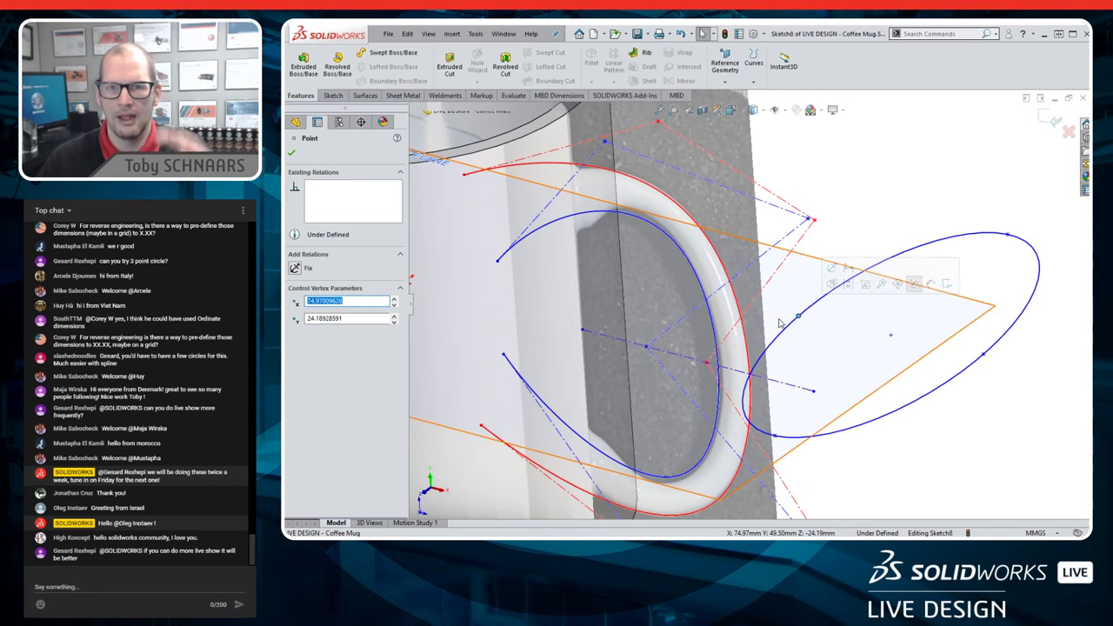
left_click(713, 330, "ctrl")
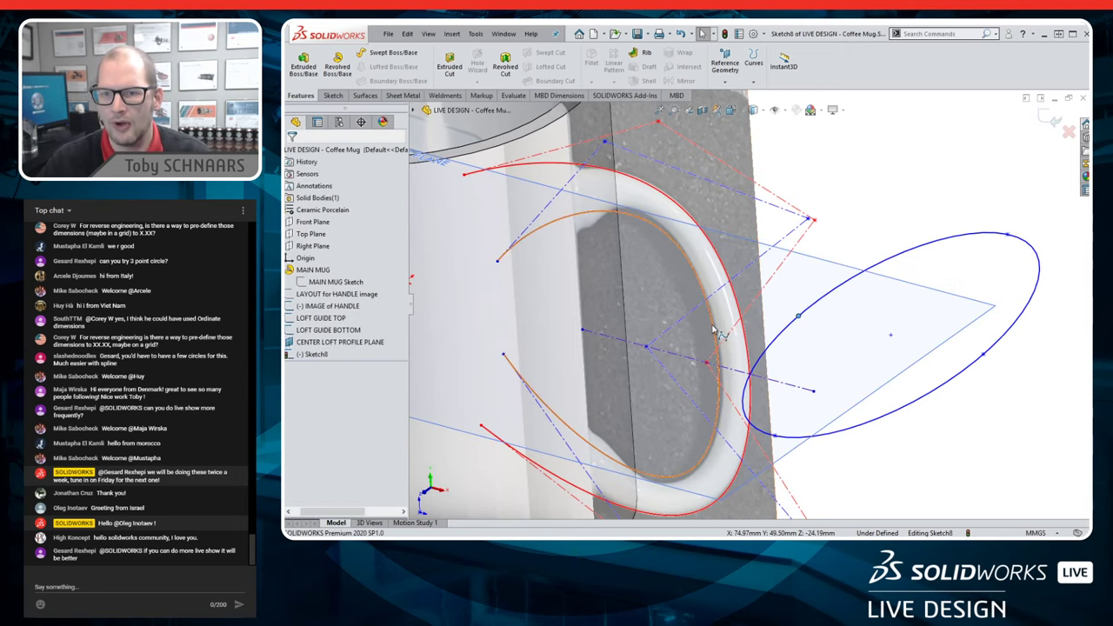
middle_click_drag(713, 330, 780, 363)
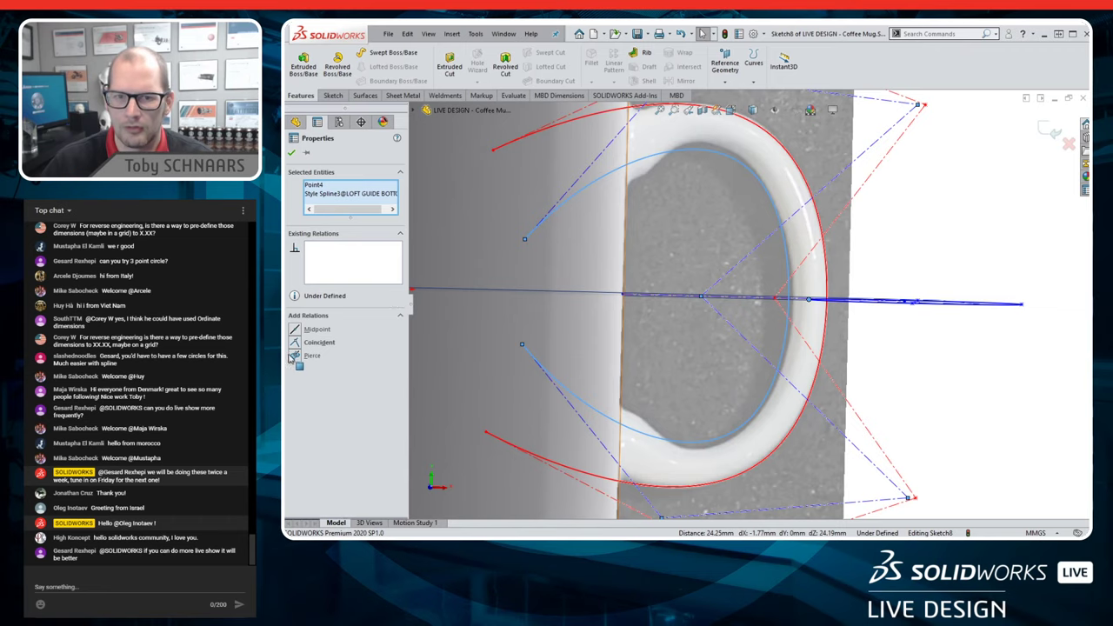
left_click(888, 354)
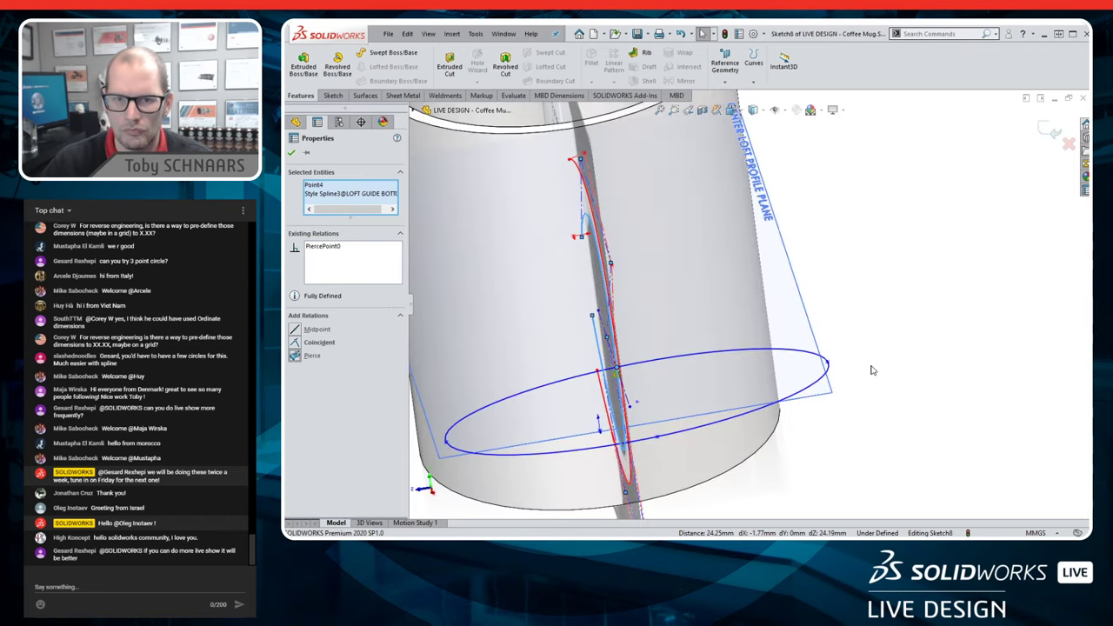
middle_click_drag(832, 360, 832, 387)
scroll(832, 391, "up", 5)
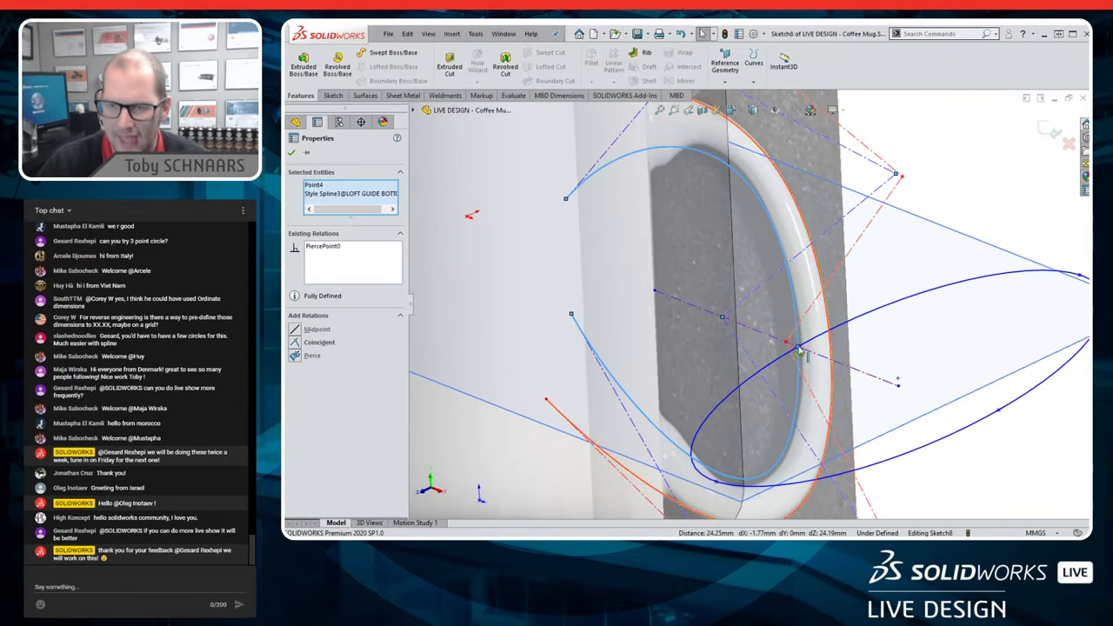
left_click(900, 285)
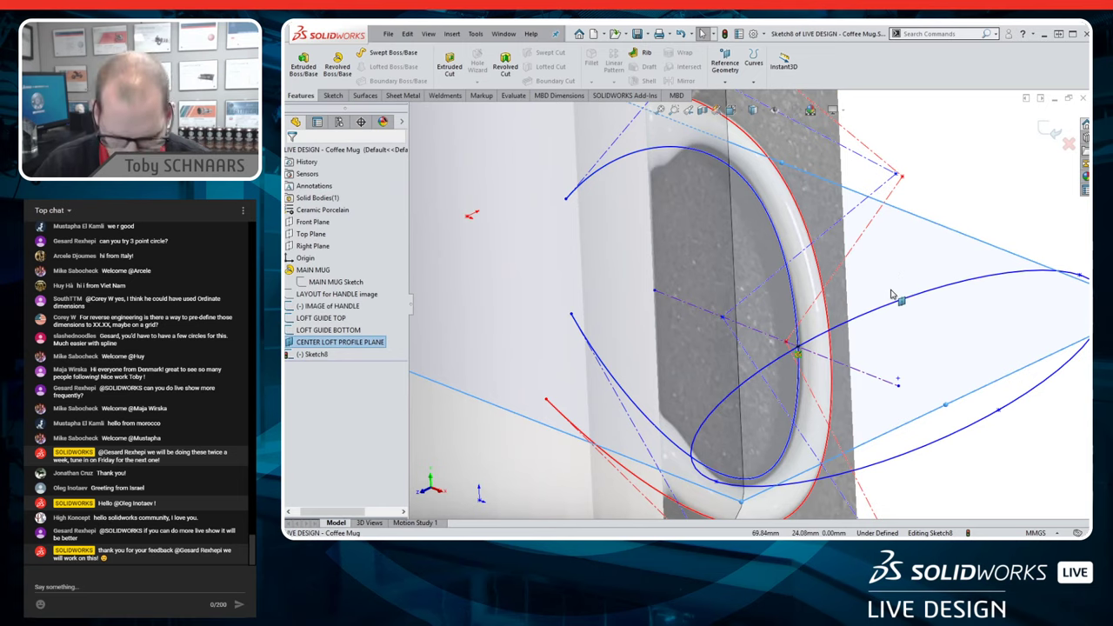
left_click(883, 339)
left_click(923, 311)
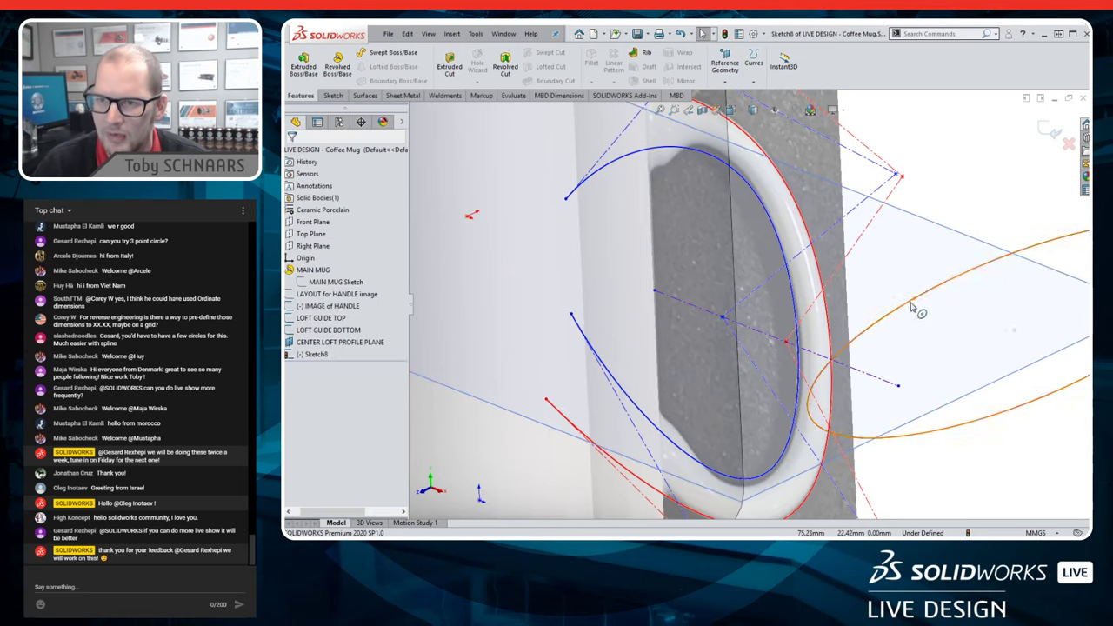
- Add a Pierce relation between the ellipse's handle-side axis point and the LOFT GUIDE BOTTOM spline
left_click(914, 299)
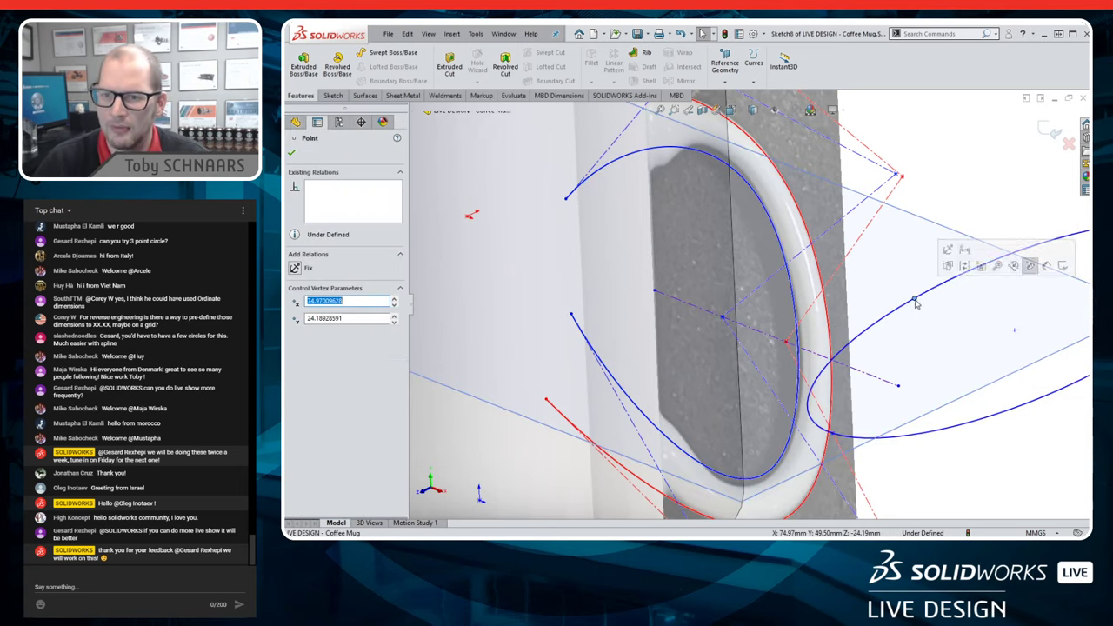
left_click(796, 302, "ctrl")
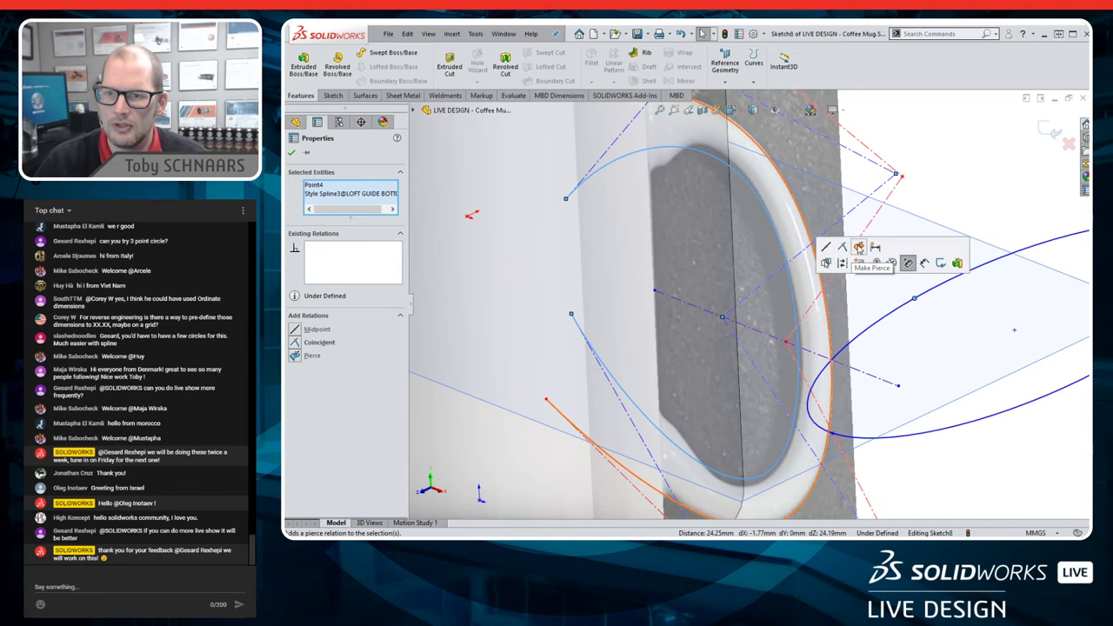
left_click(859, 248)
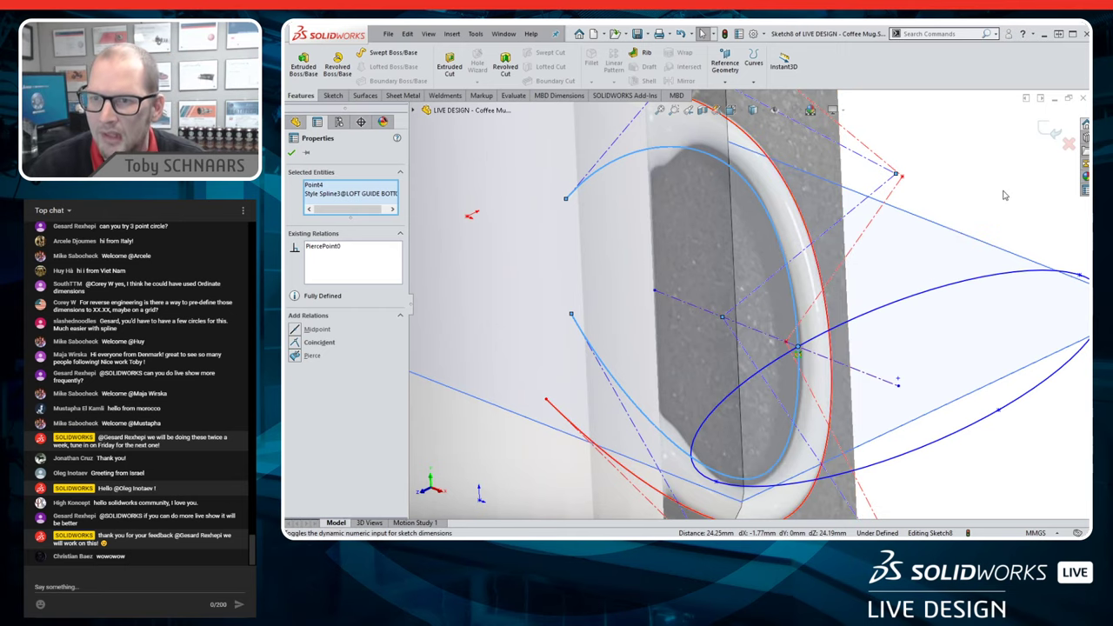
key("Escape")
- Add a Pierce relation between the ellipse's opposite short-axis point and the LOFT GUIDE TOP spline
middle_click_drag(746, 461, 935, 295)
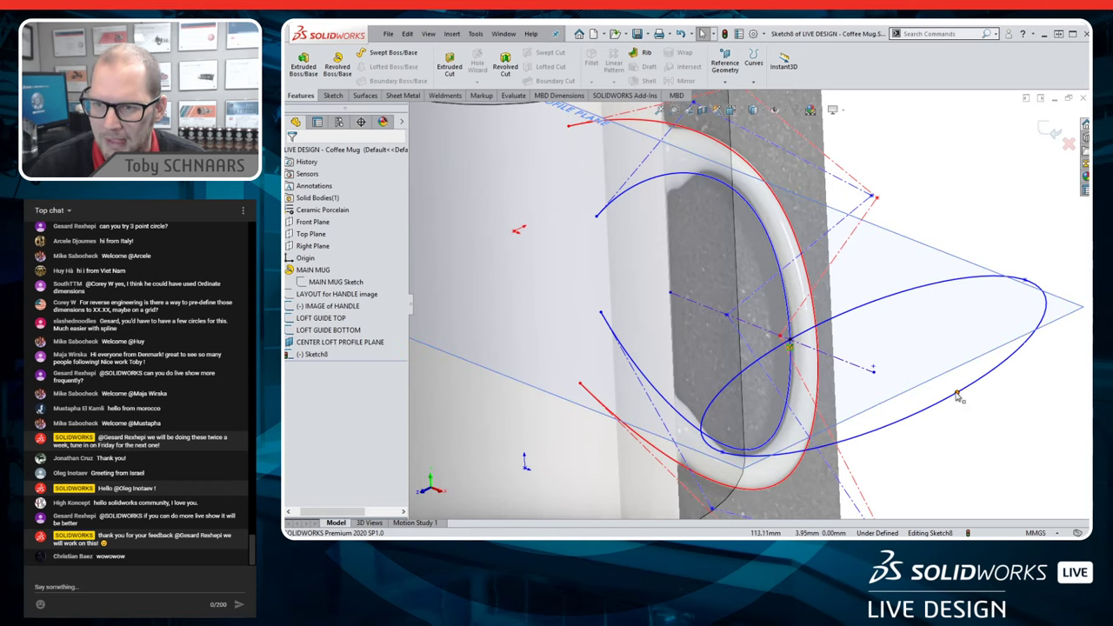
left_click(957, 396)
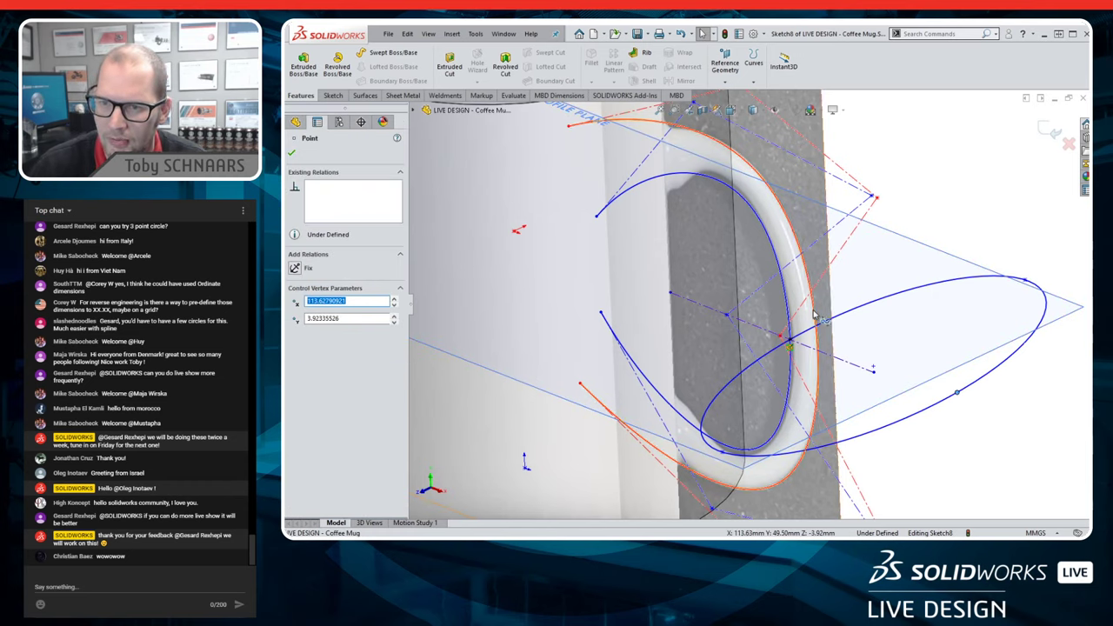
left_click(815, 315, "ctrl")
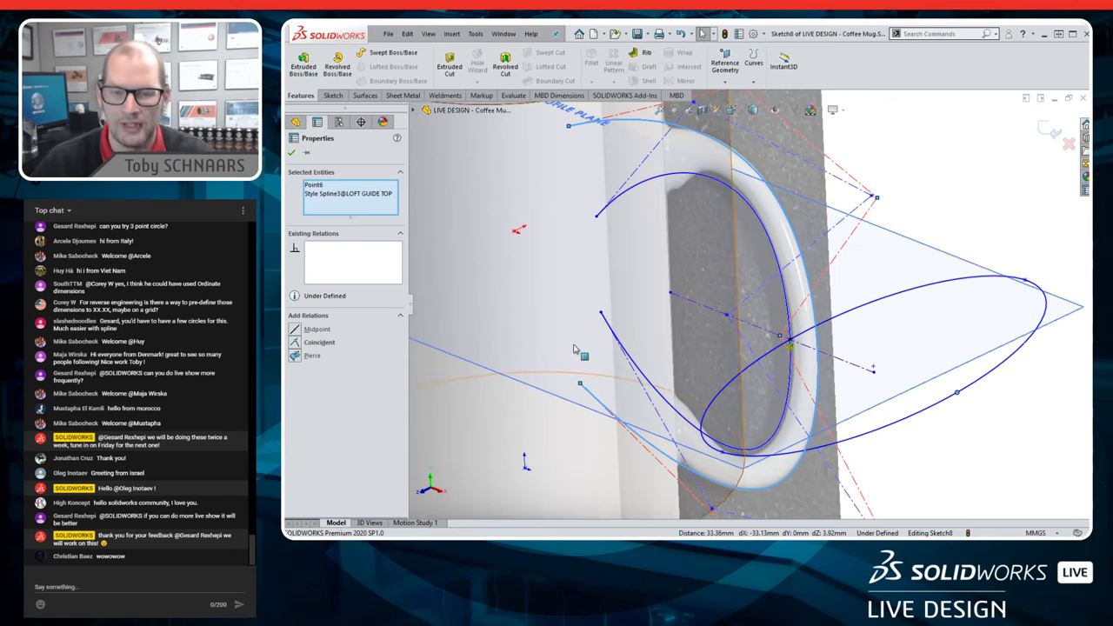
left_click(295, 356)
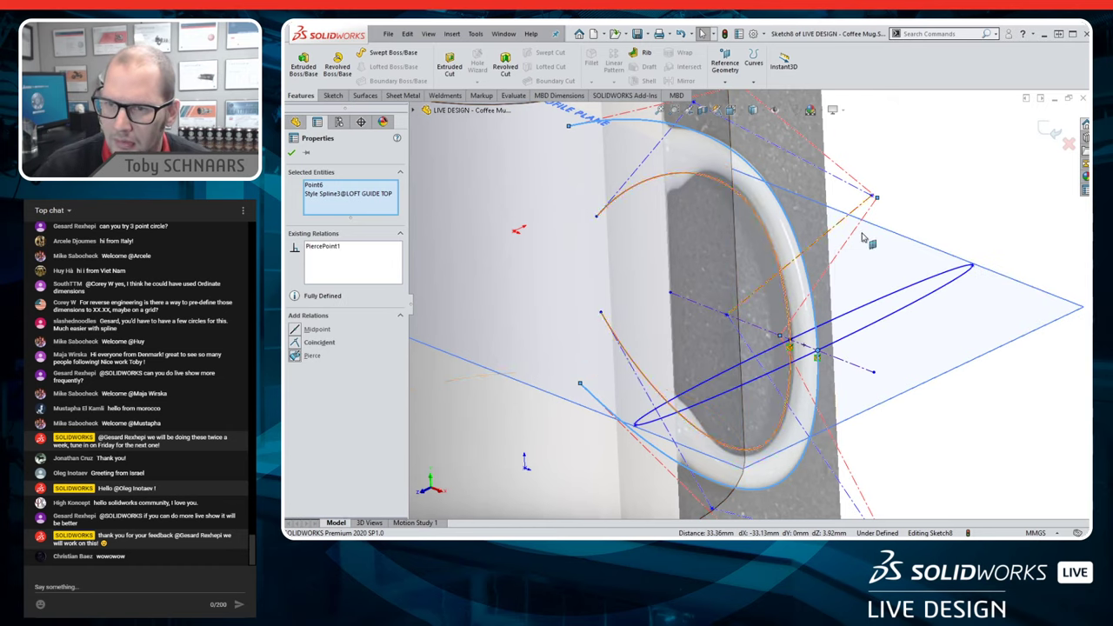
key("Escape")
- Shorten the ellipse's long axis, dimension it between its two end points as 16 mm, and exit the sketch
left_click_drag(972, 272, 864, 328)
left_click(999, 201)
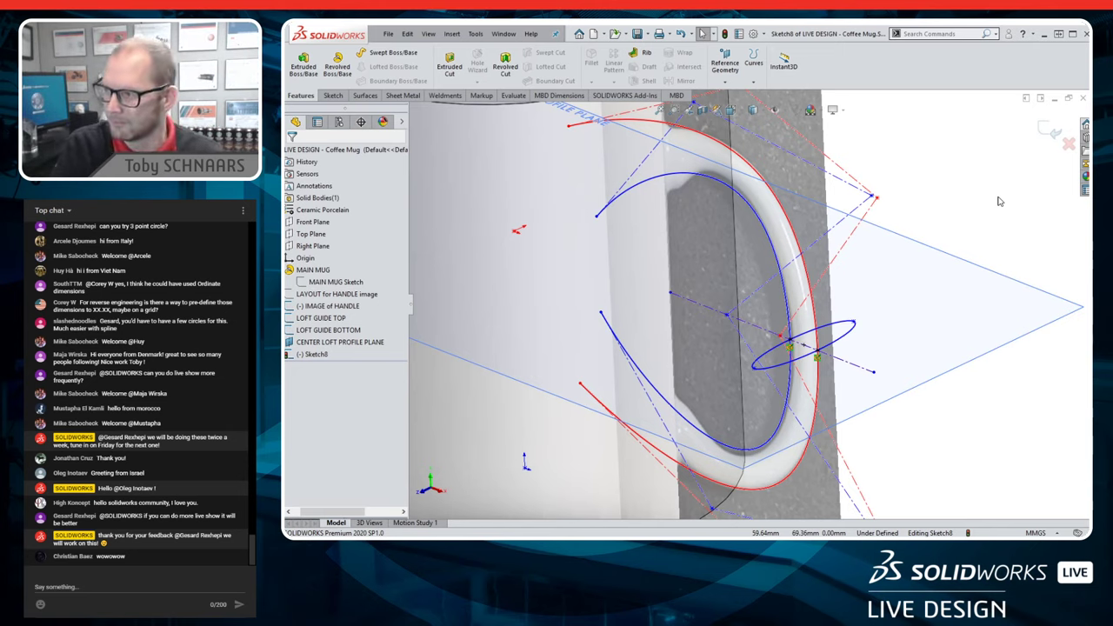
key("s")
left_click(922, 308)
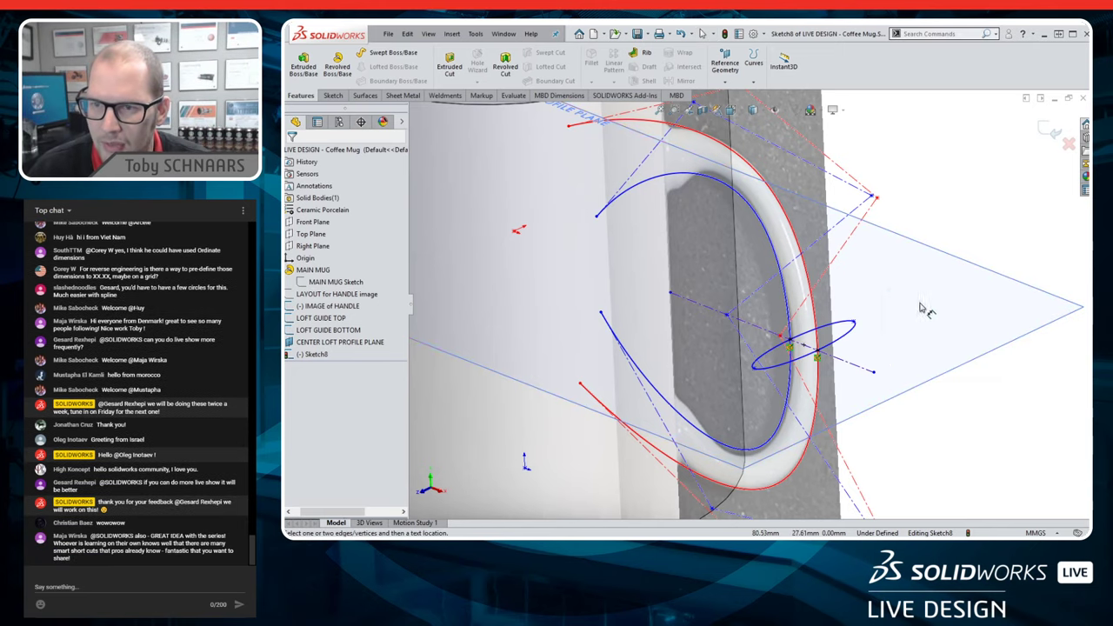
left_click(855, 325)
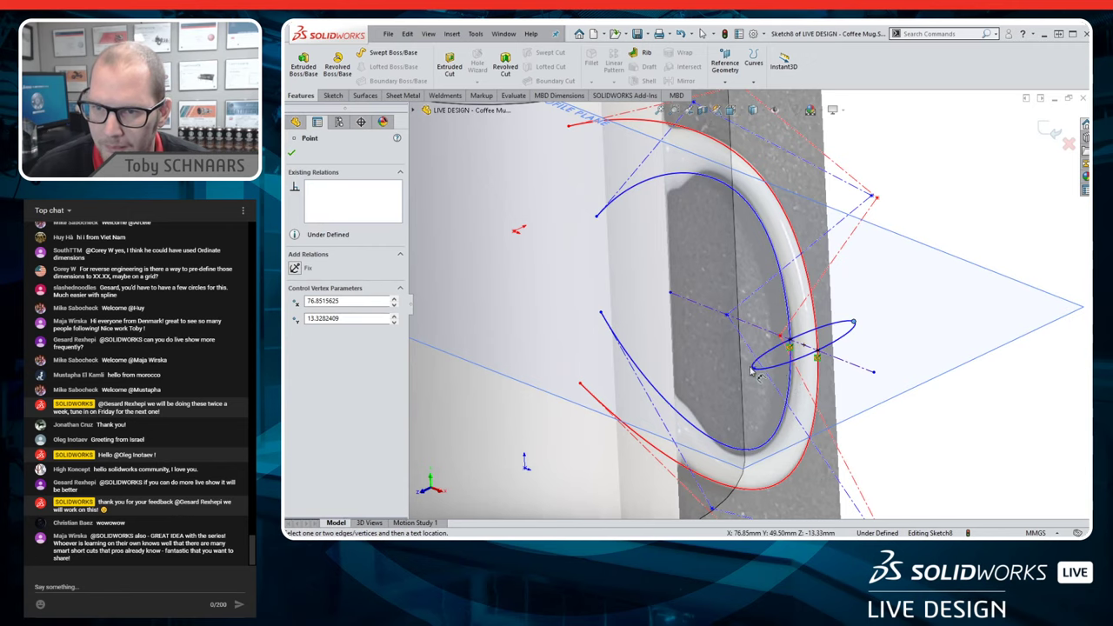
left_click(754, 369)
left_click(930, 392)
type("1")
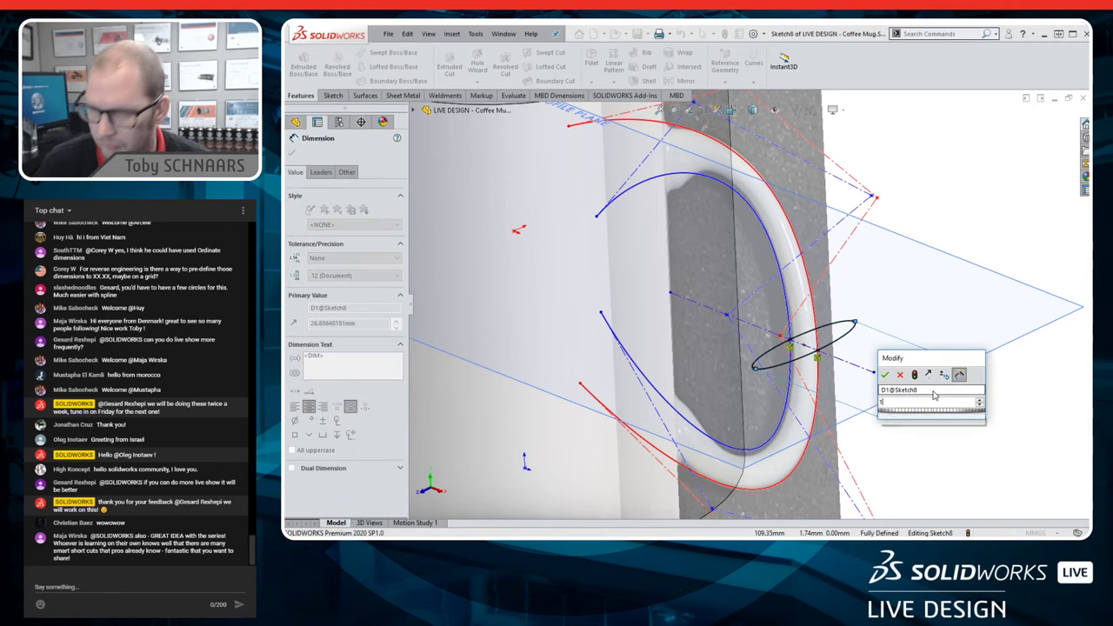
type("6")
key("Return")
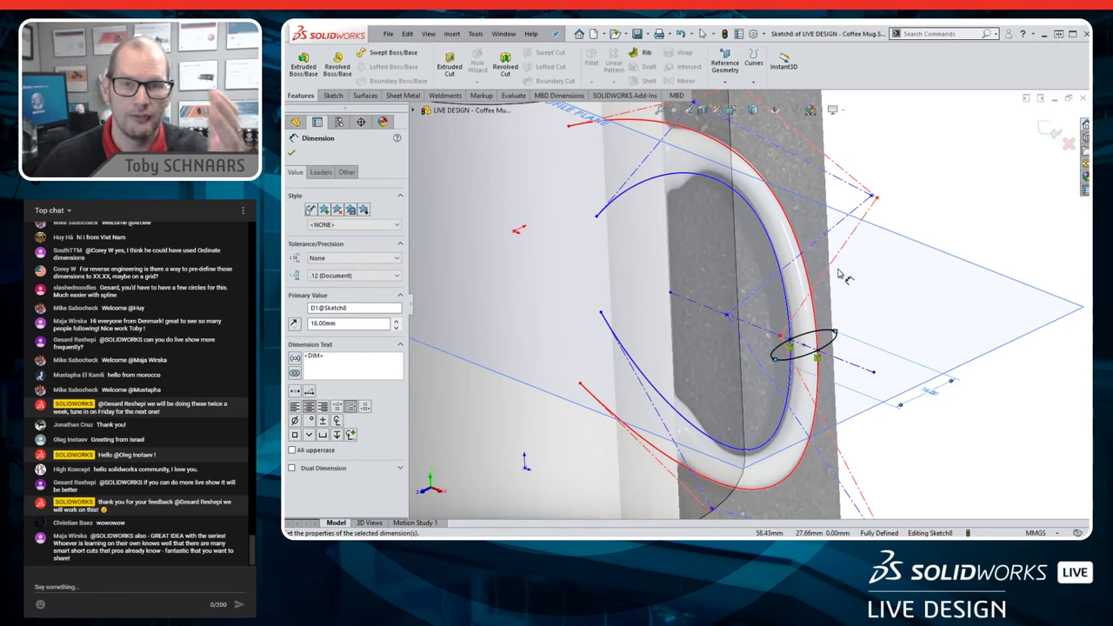
middle_click_drag(854, 303, 776, 381)
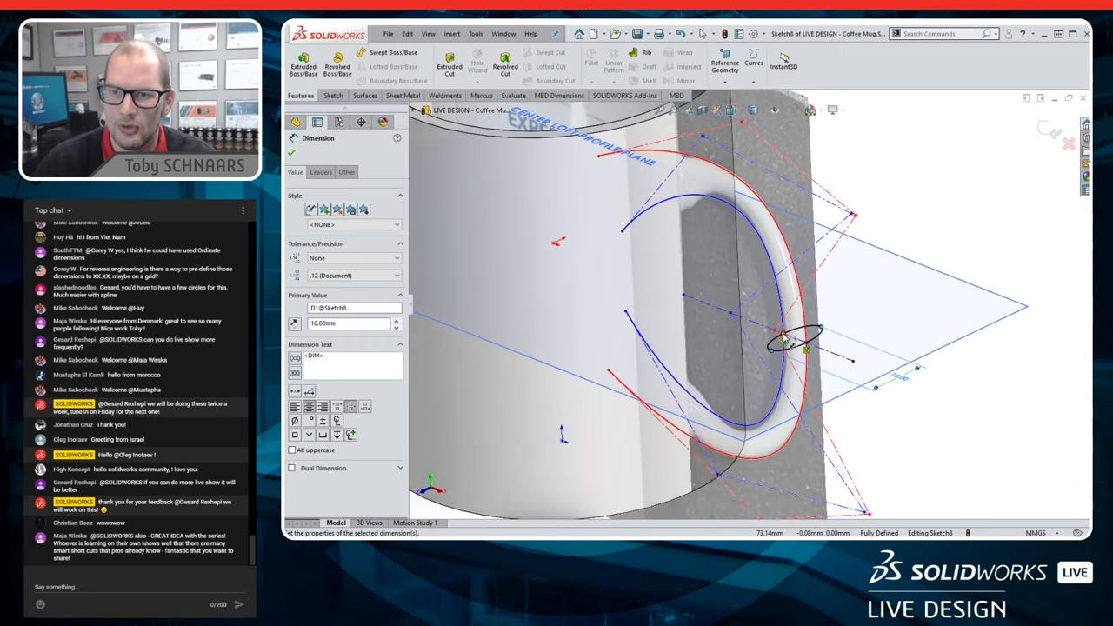
left_click(785, 337)
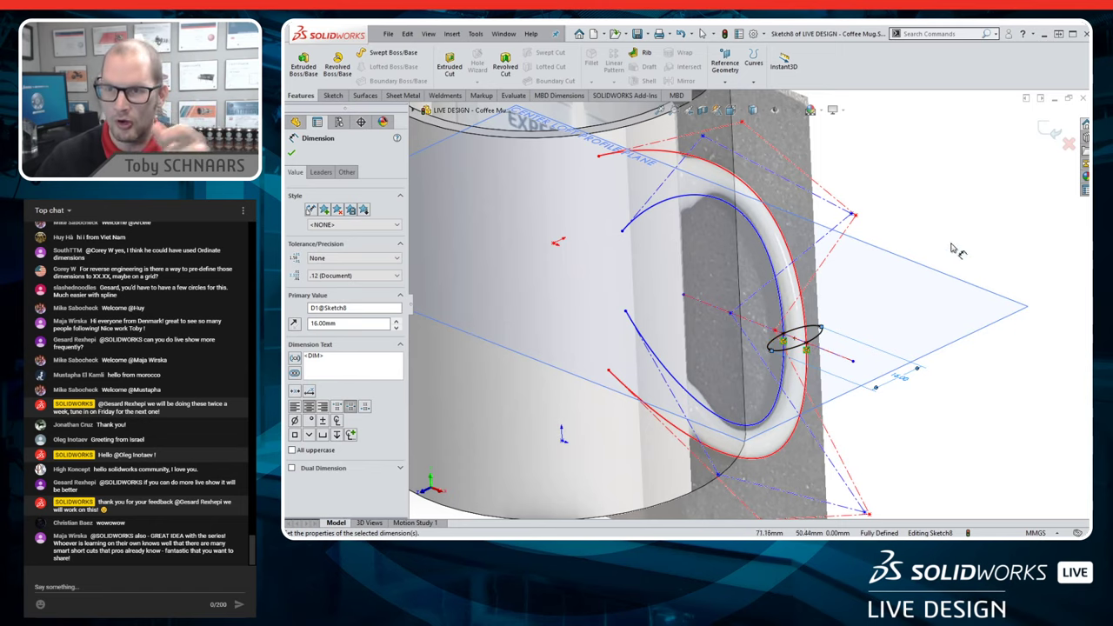
left_click(1040, 132)
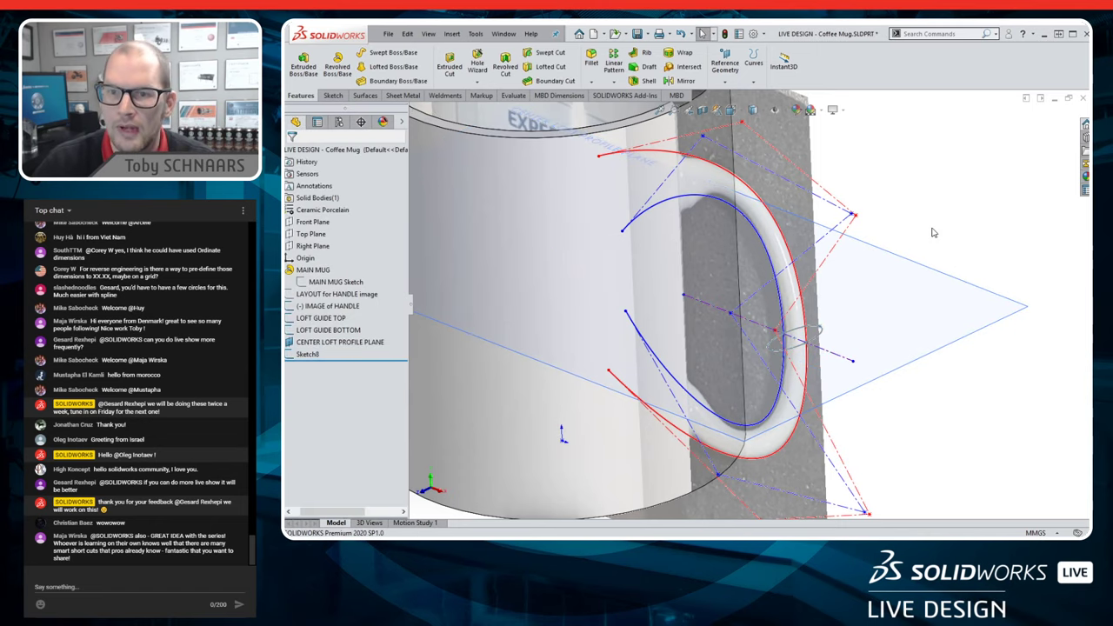
- Show the mug in the front view and hide the IMAGE of HANDLE reference sketch
key("ctrl+1")
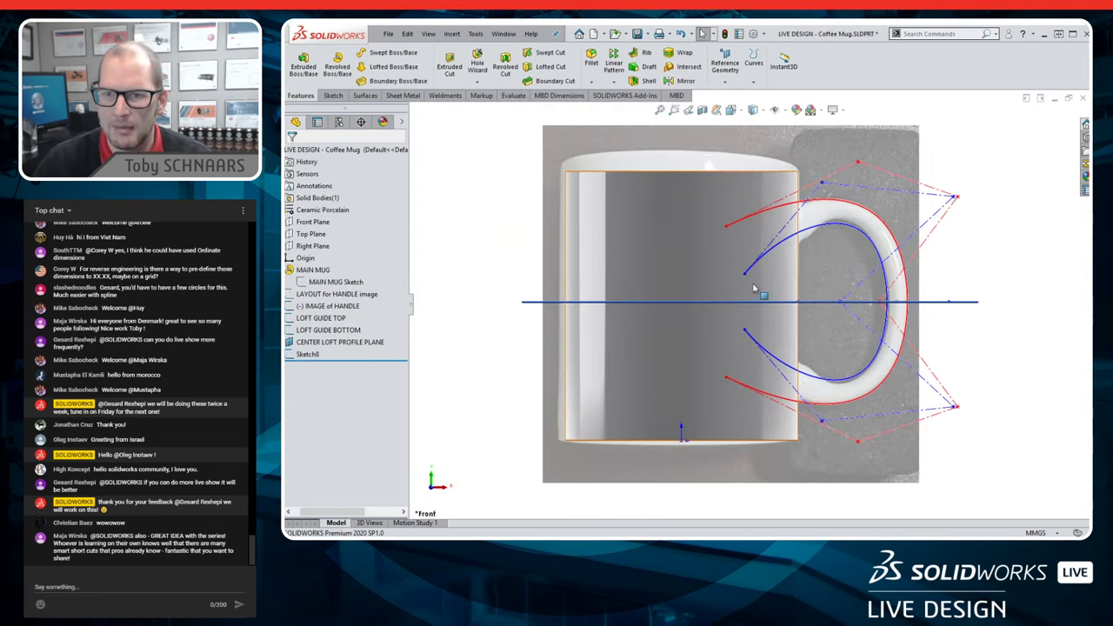
left_click(318, 308)
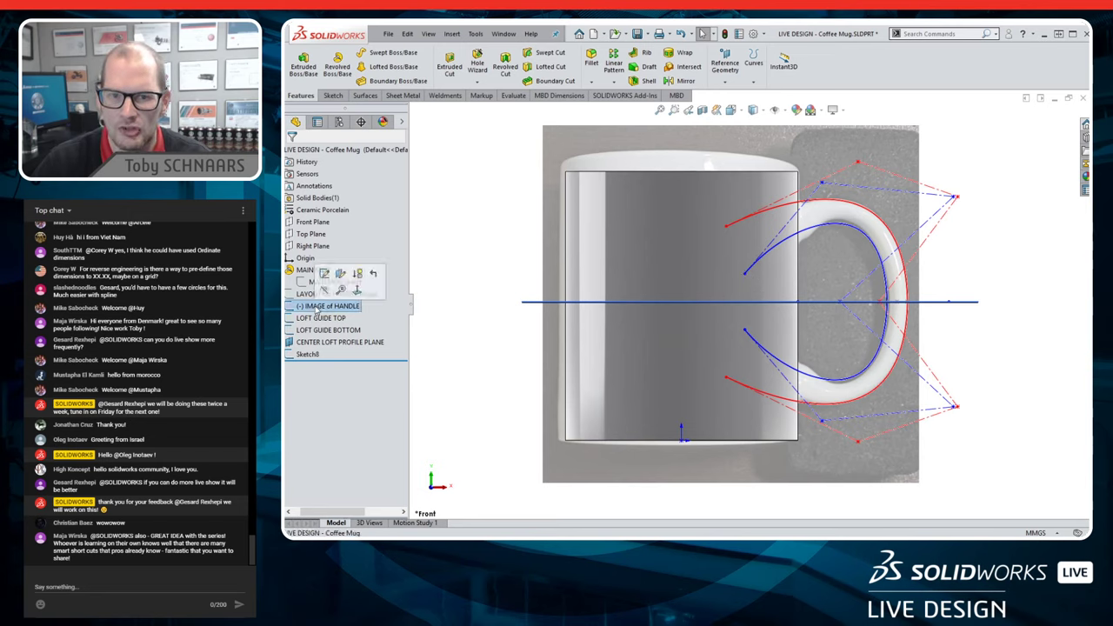
left_click(326, 293)
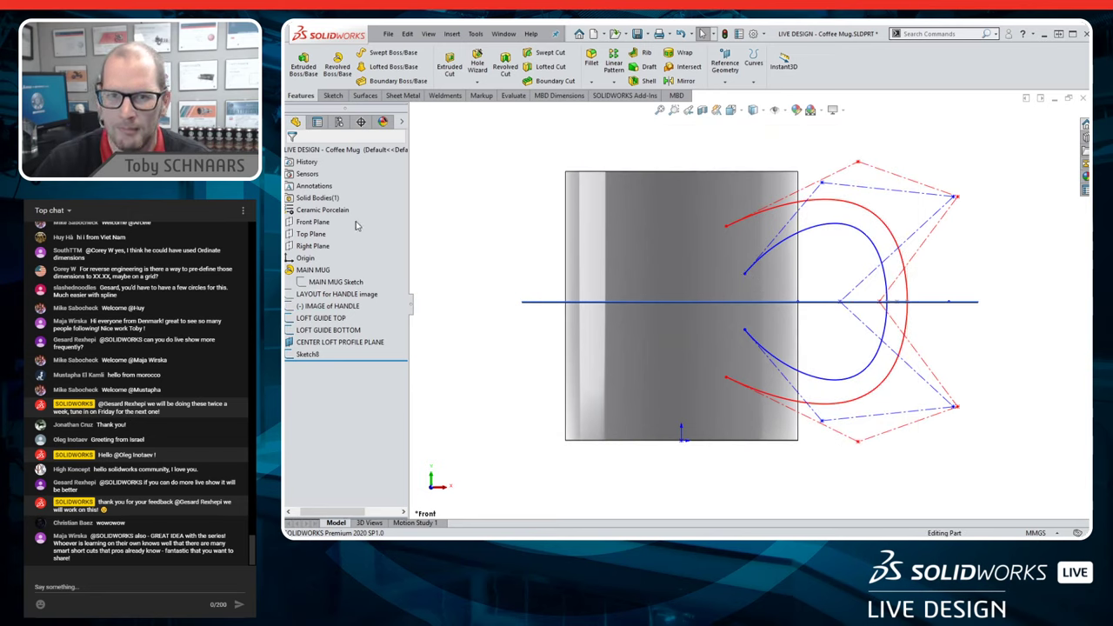
- Create a reference plane parallel to the Right Plane and coincident with the upper end point of the LOFT GUIDE BOTTOM spline
left_click(311, 246)
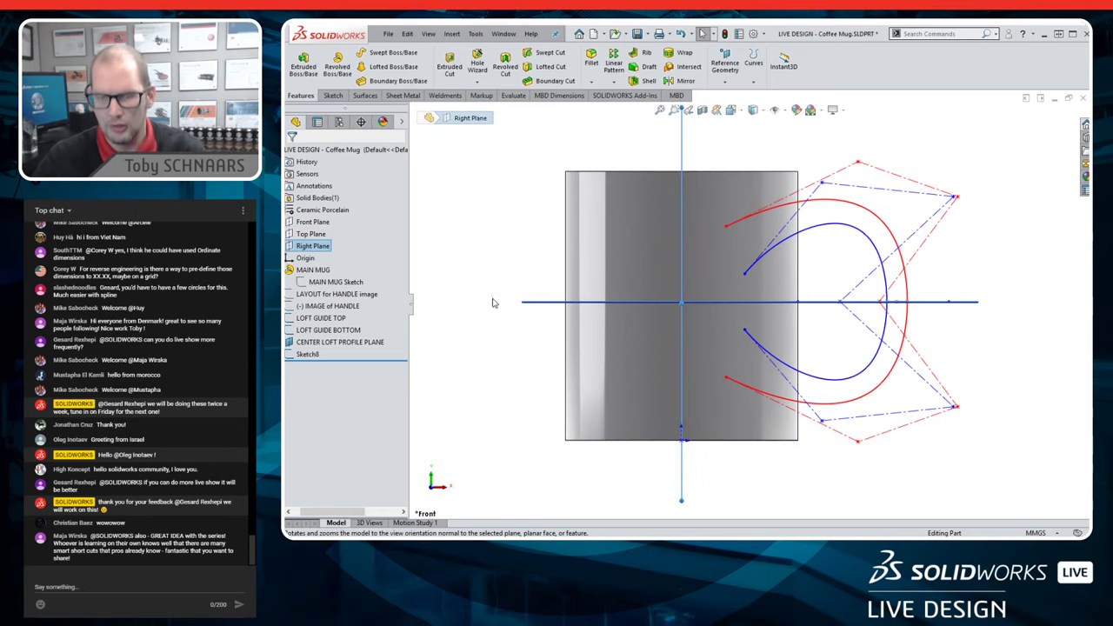
left_click_drag(681, 231, 726, 269, "ctrl")
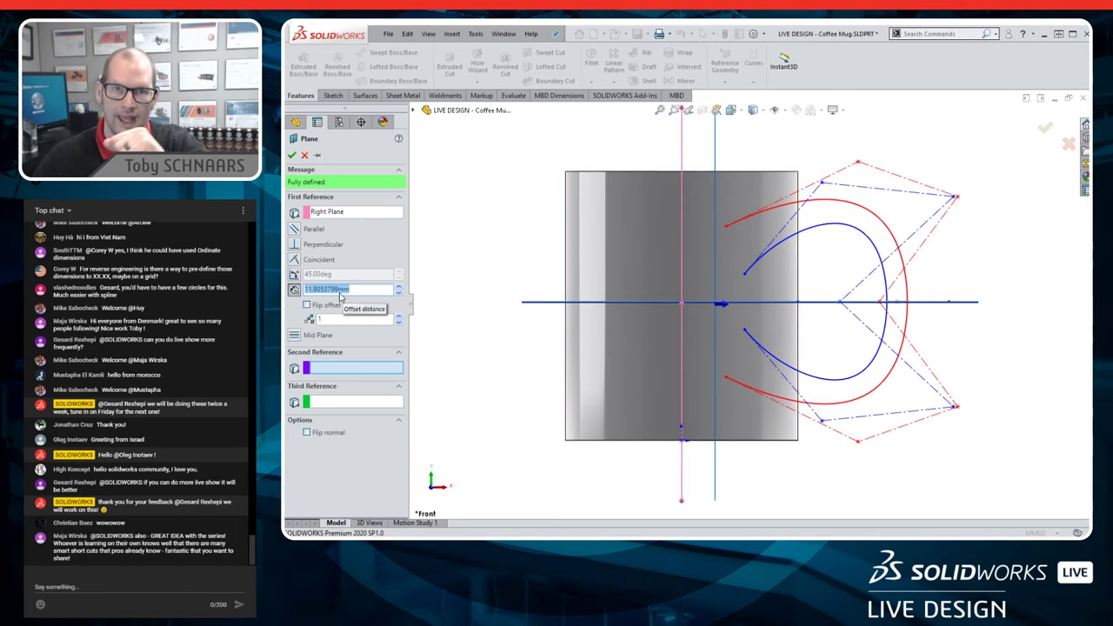
left_click(745, 276)
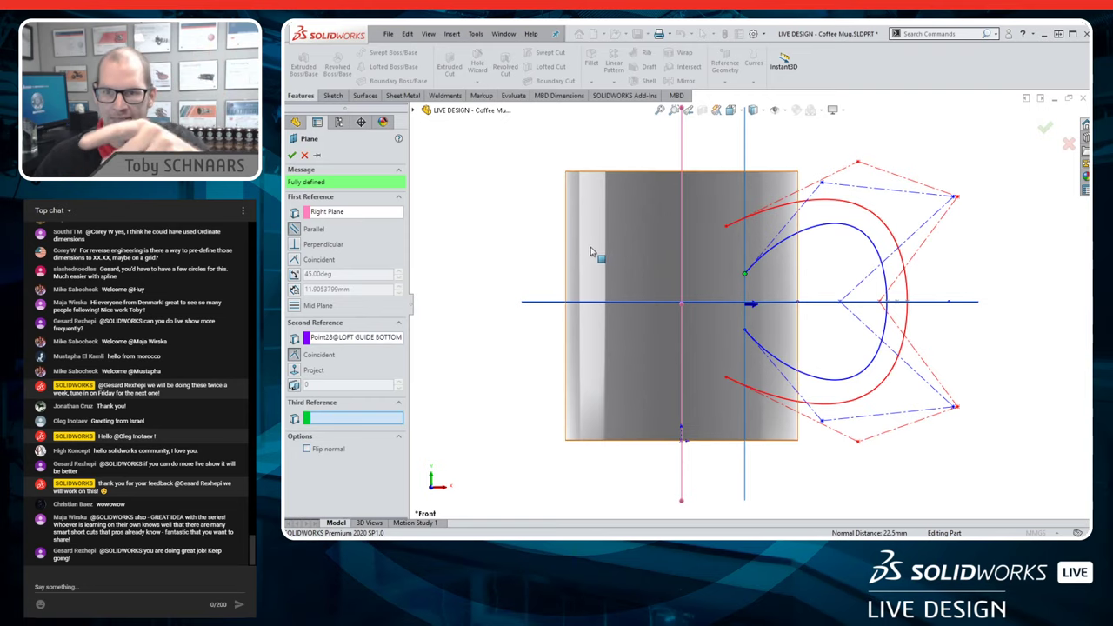
left_click(1045, 130)
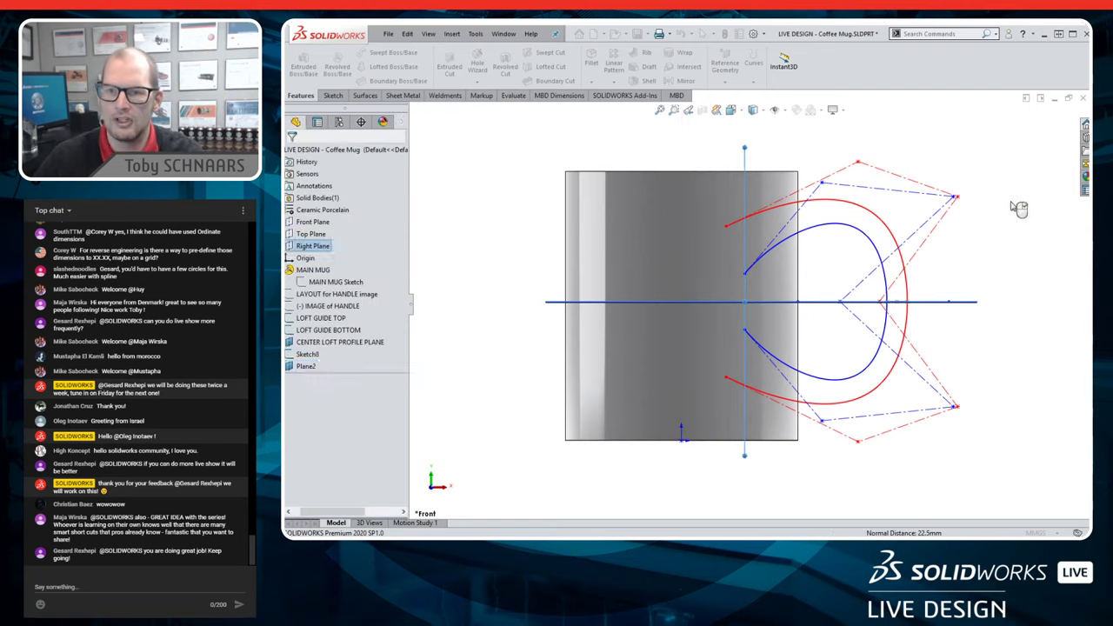
- Start a sketch on the new plane through the lower guide's upper end point and draw an upright ellipse on it
middle_click_drag(873, 236, 766, 160)
left_click(761, 156)
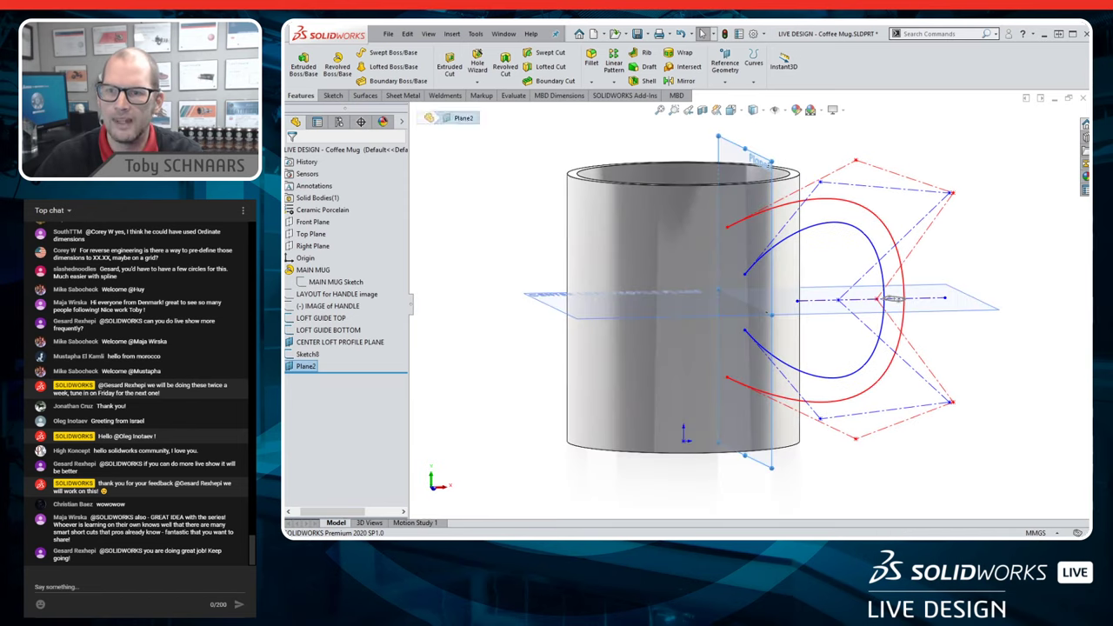
left_click(805, 111)
left_click(398, 66)
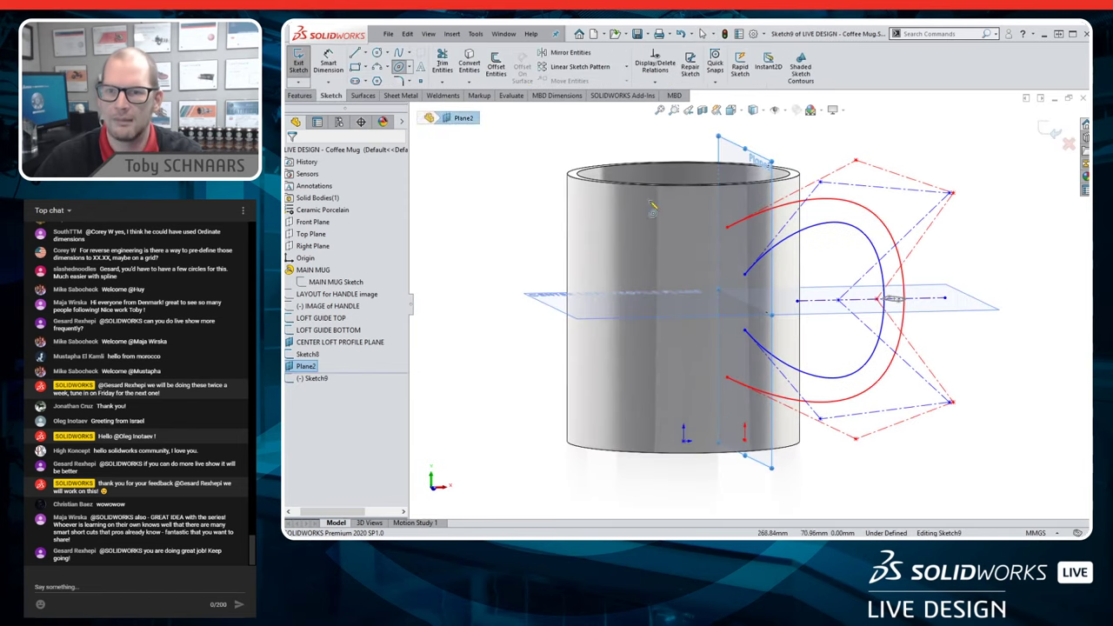
left_click(705, 259)
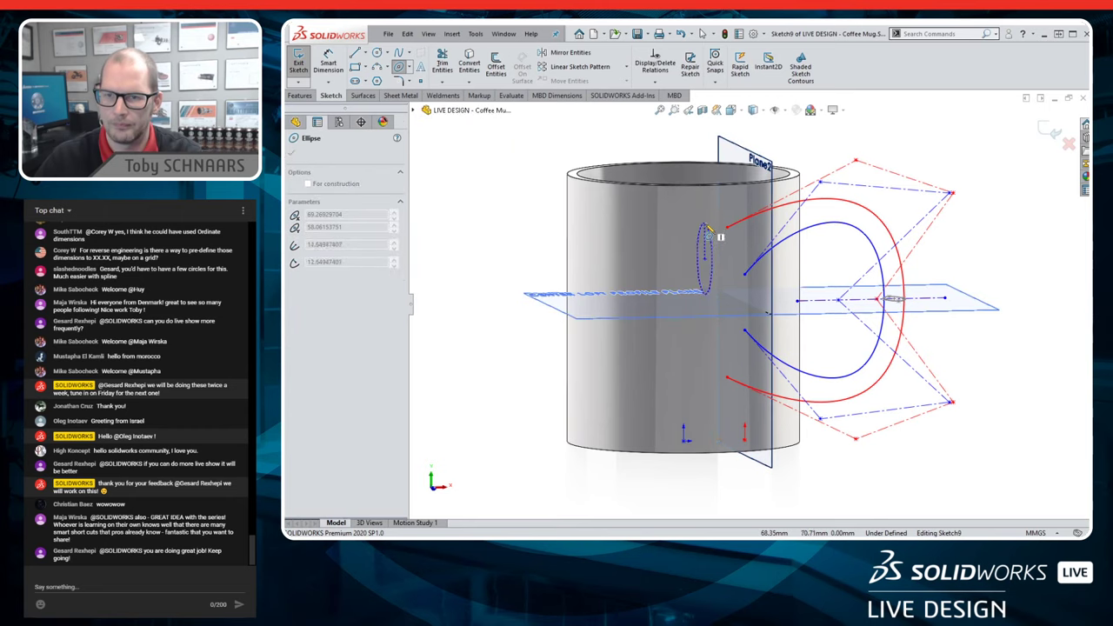
left_click(705, 217)
left_click(720, 246)
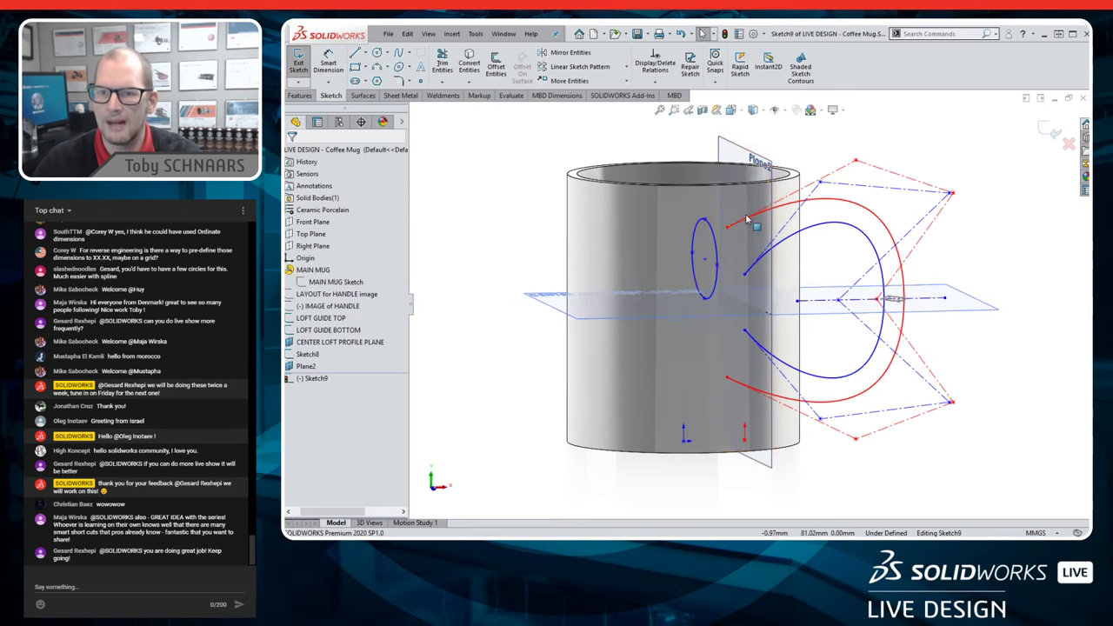
- Add a Pierce relation between the new ellipse's upper axis point and the LOFT GUIDE TOP spline
scroll(700, 242, "up", 4)
middle_click_drag(681, 234, 666, 241)
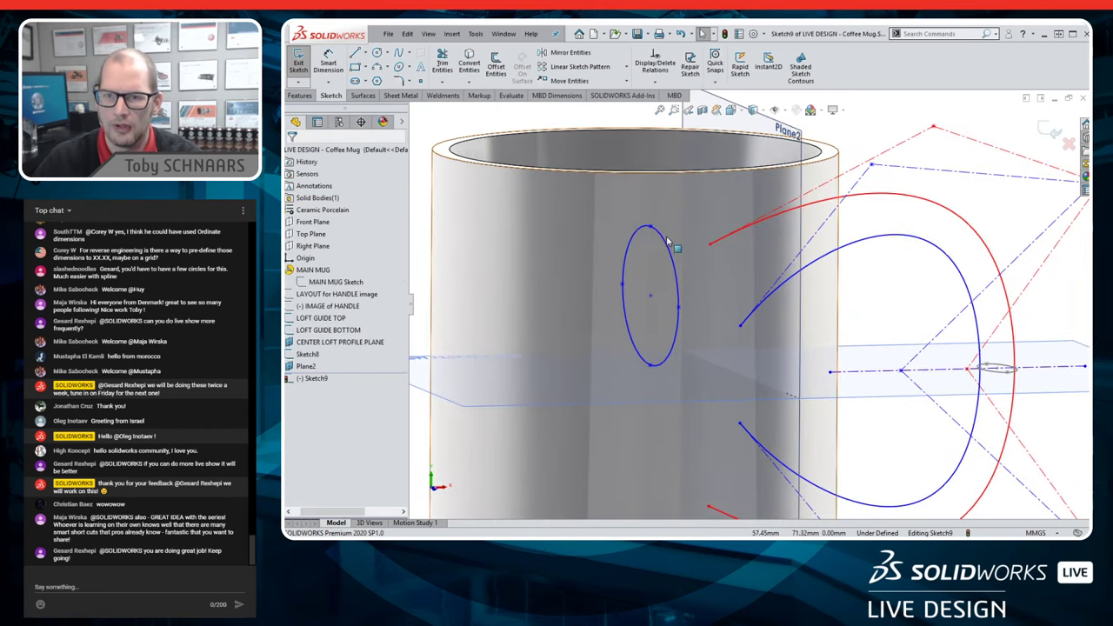
left_click(651, 228)
left_click(773, 219, "ctrl")
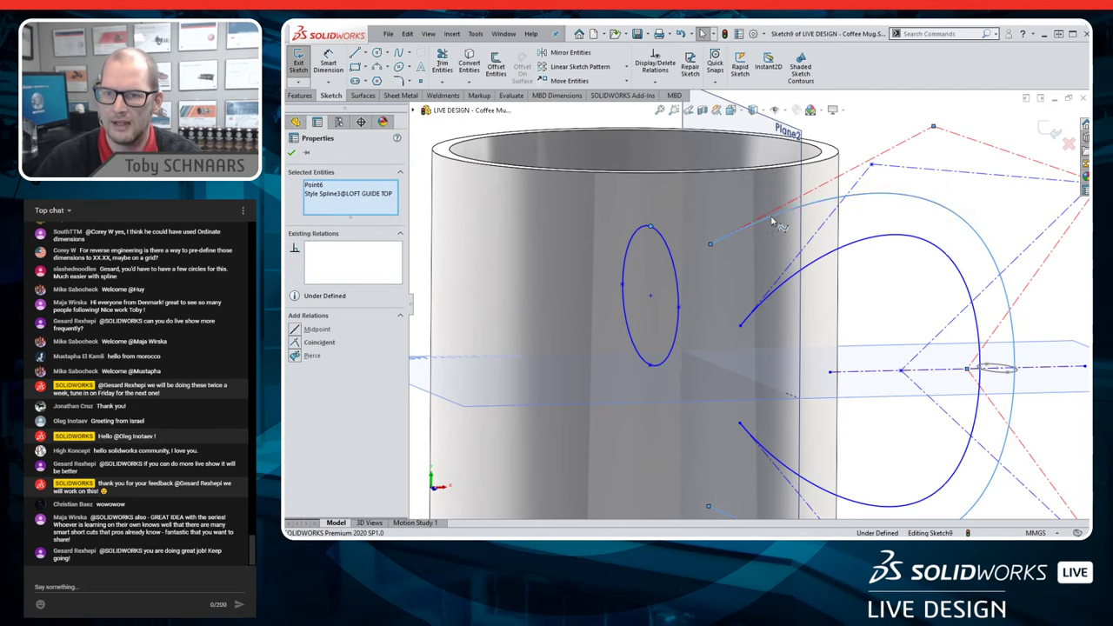
left_click(837, 167)
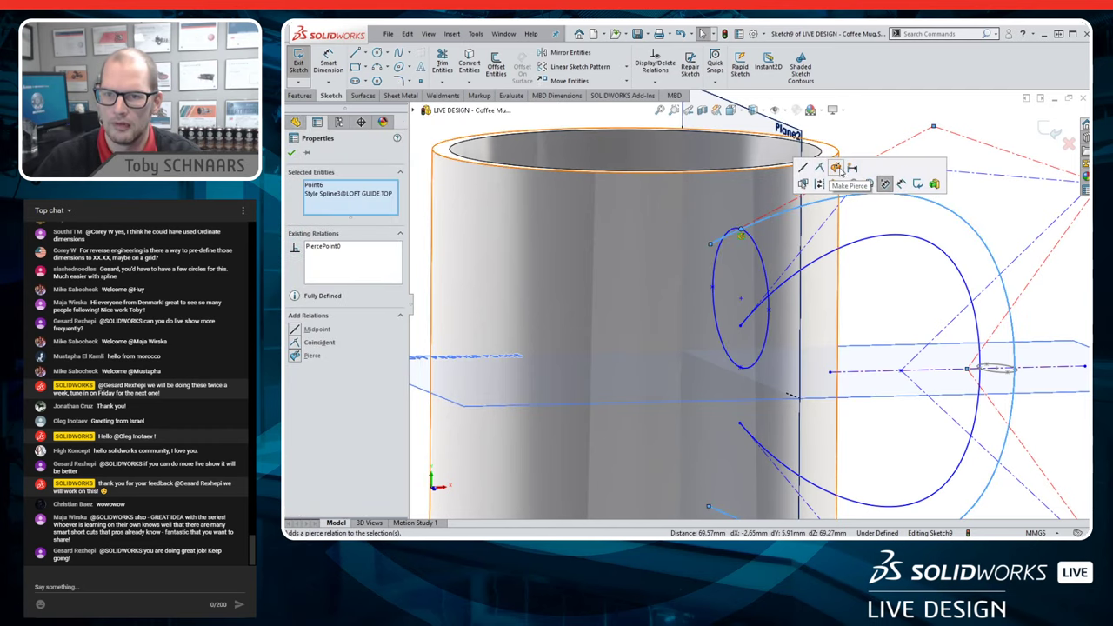
- Add a Pierce relation between the ellipse's lower axis point and the LOFT GUIDE BOTTOM spline
left_click(740, 370)
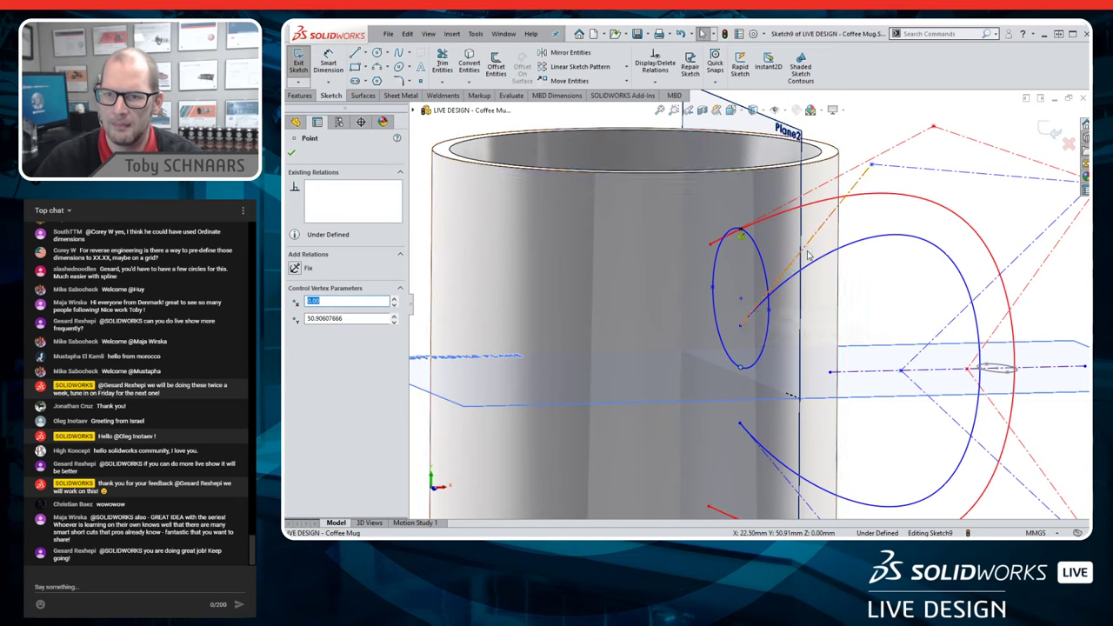
left_click(833, 266, "ctrl")
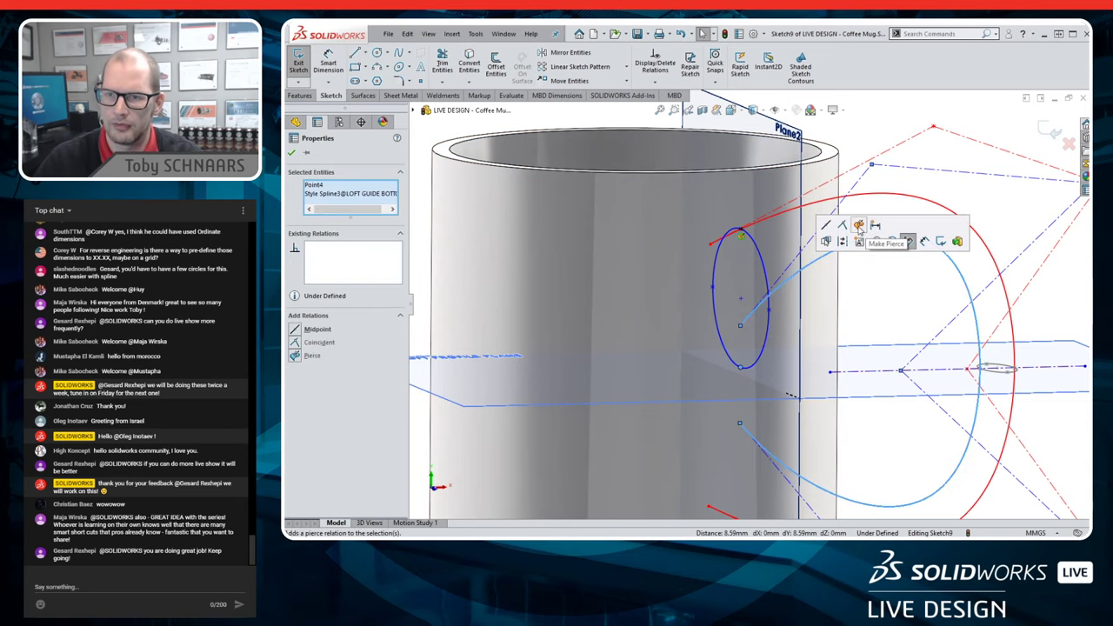
left_click(859, 228)
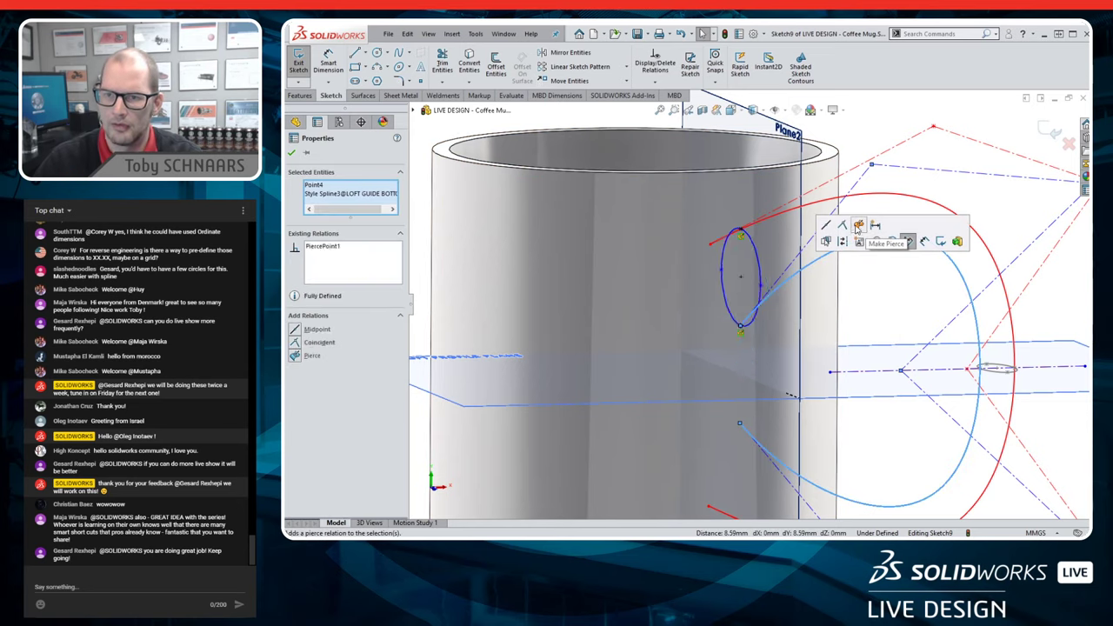
left_click(853, 133)
- Dimension the ellipse's width between its two side axis points as 19 mm
middle_click_drag(853, 133, 835, 291)
key("s")
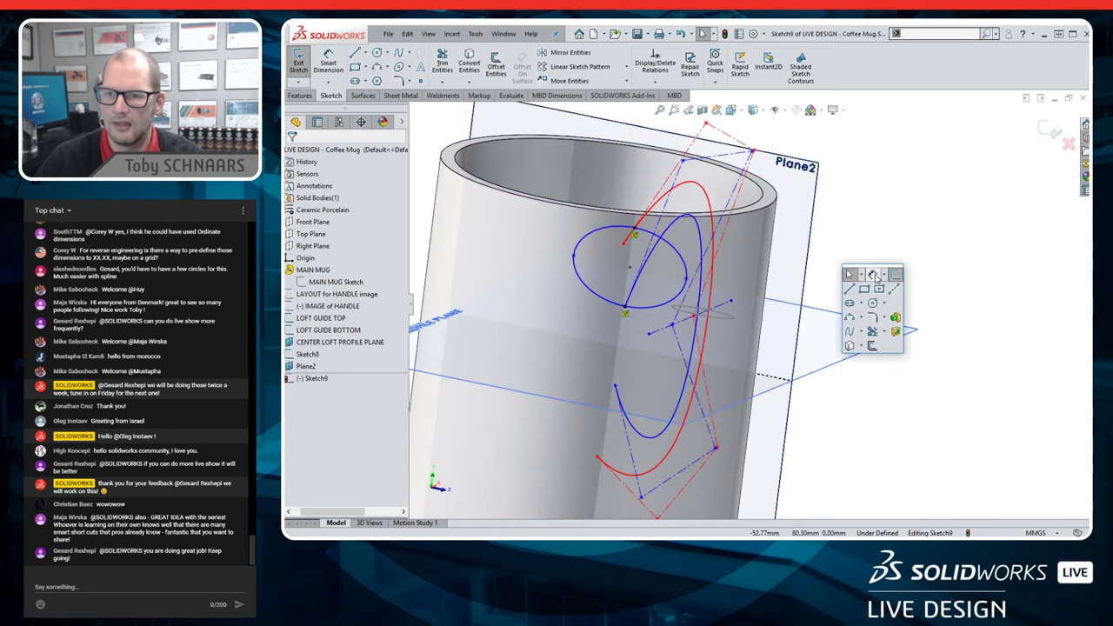
left_click(877, 292)
left_click(574, 257)
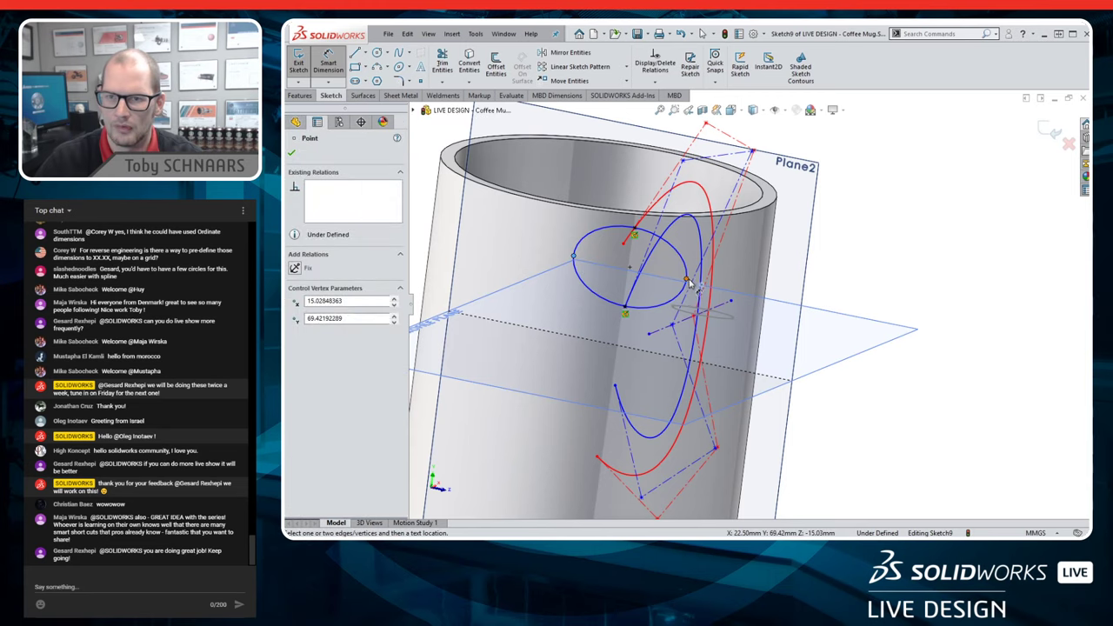
left_click(689, 280)
left_click(900, 198)
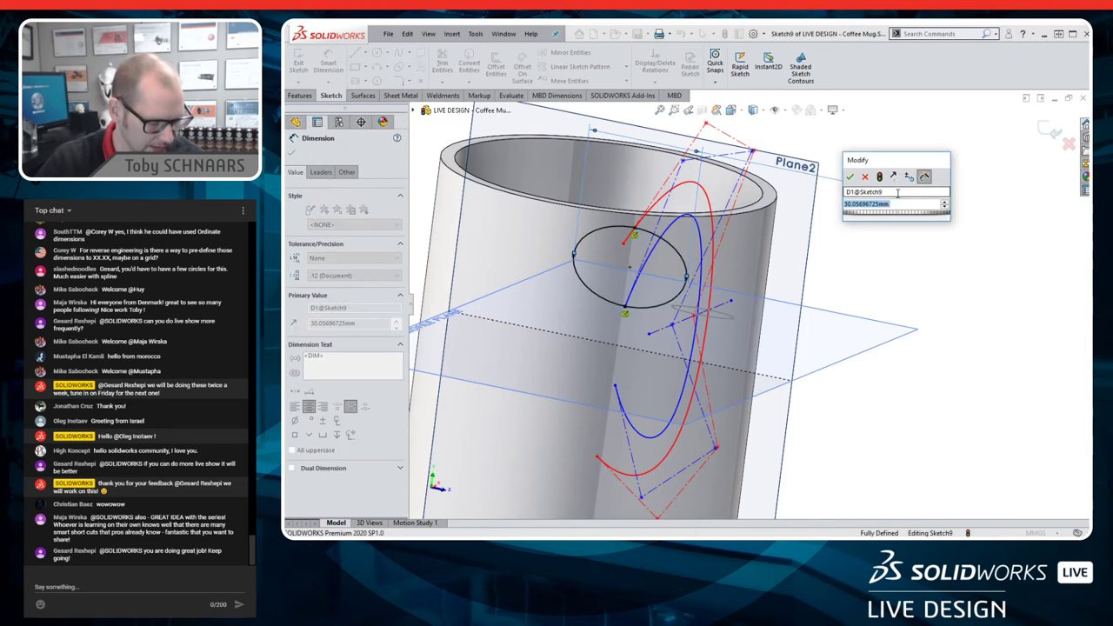
type("19")
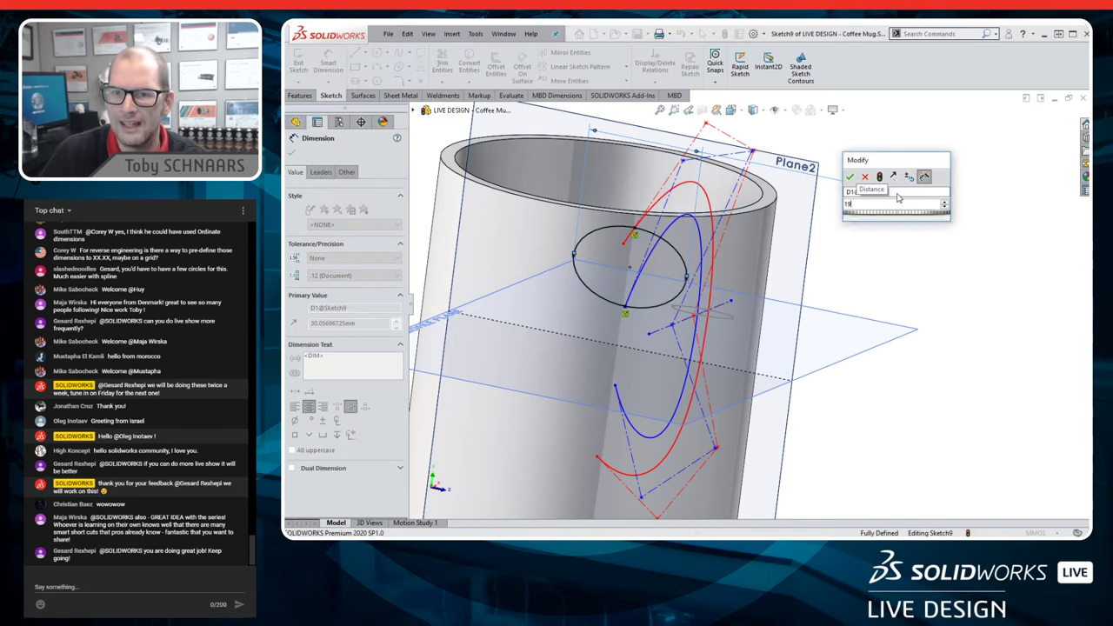
key("Return")
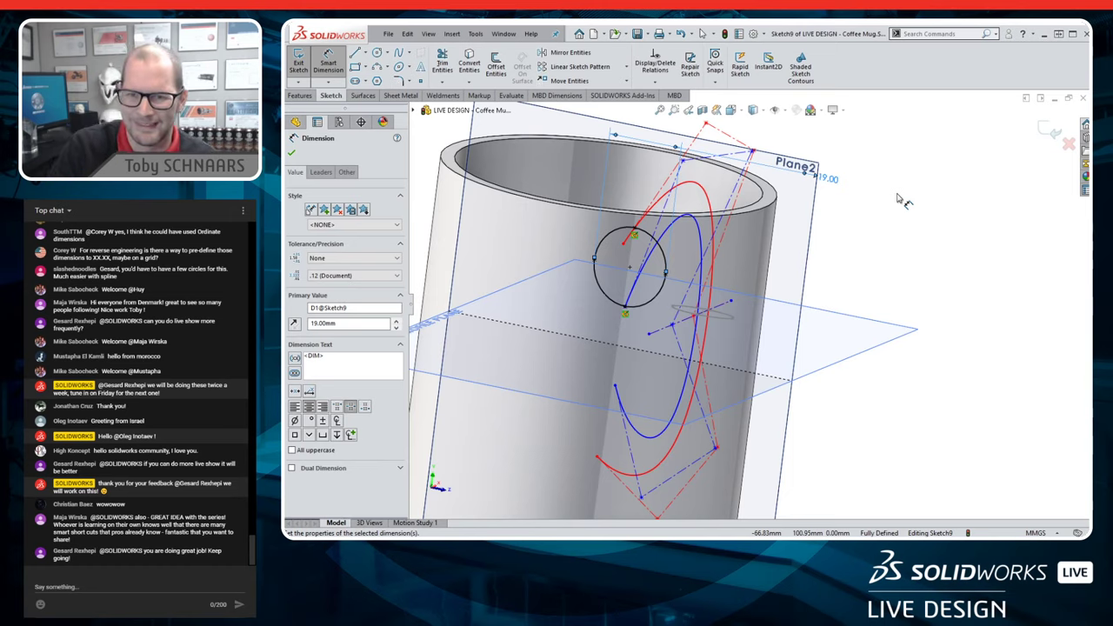
- Set the ellipse's width dimension to 16 mm and exit the sketch
double_click(828, 179)
type("14")
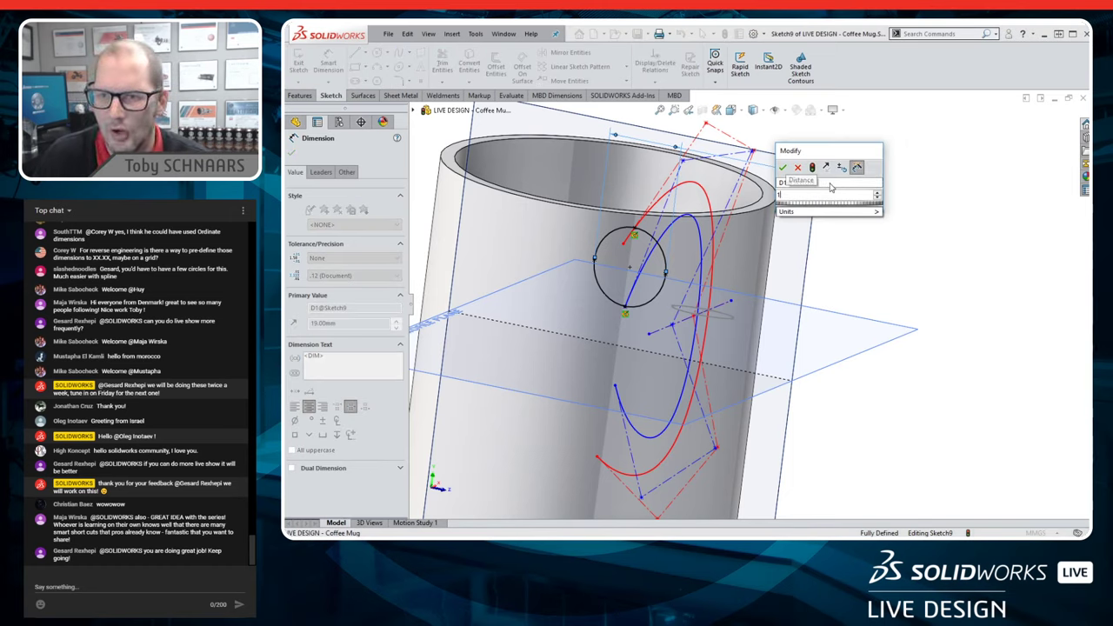
key("Return")
left_click(1078, 117)
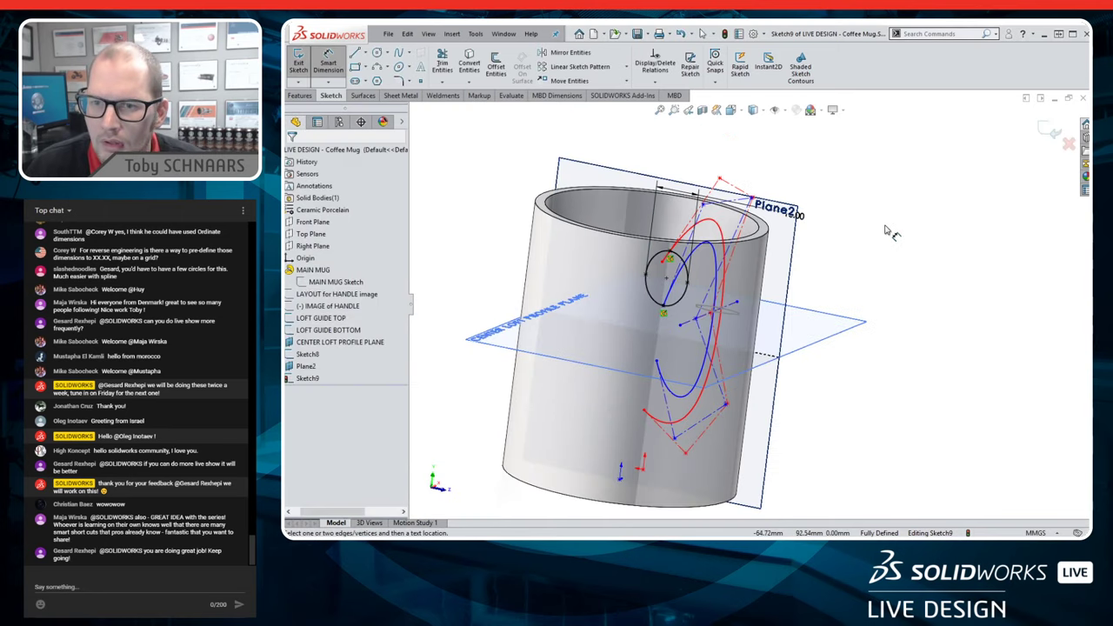
left_click(1052, 130)
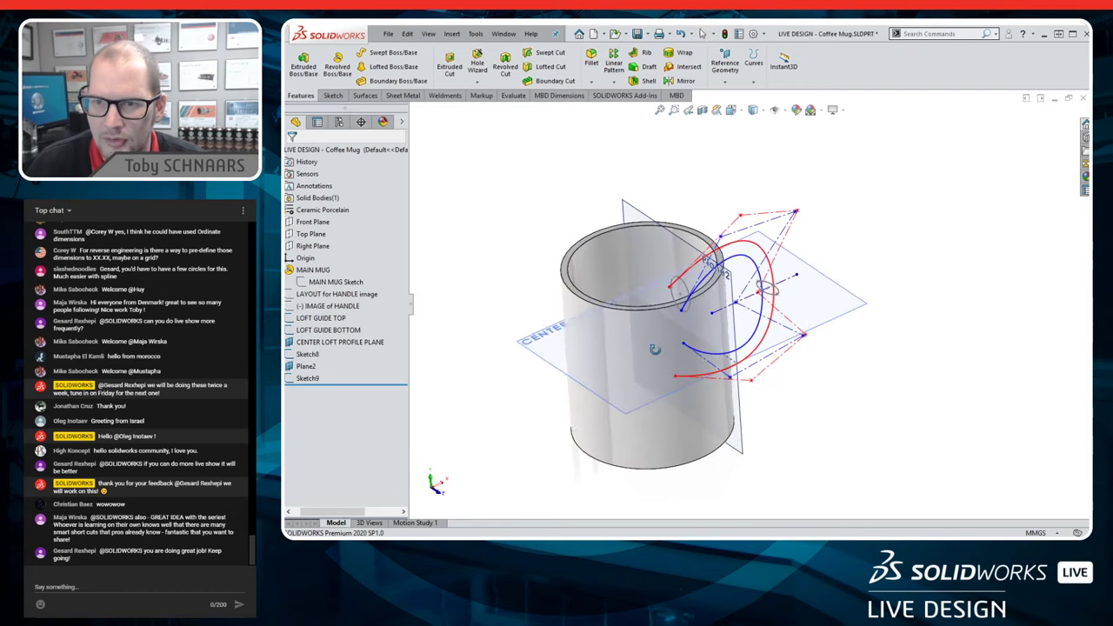
- Rename the ellipse sketch on the CENTER LOFT PROFILE PLANE as CENTER LOFT PROFILE
left_click(307, 355)
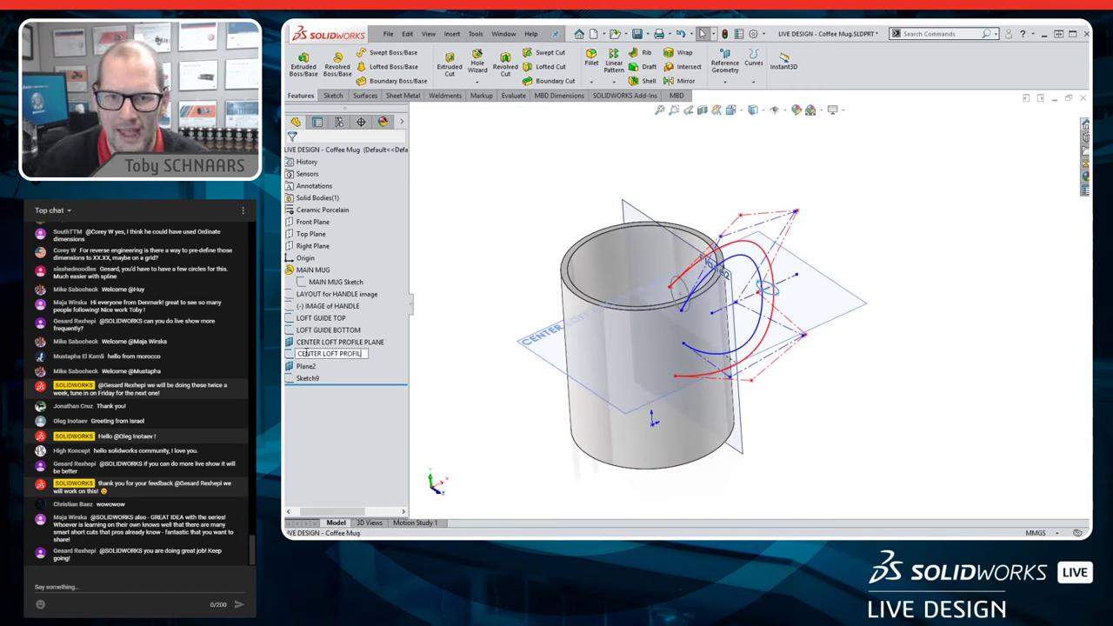
type("CENTER LOFT PROFILE")
key("Return")
- Rename the new end plane as "Top loft profile PLANE" and its ellipse sketch as "TOP LOFT PROFILE"
left_click(306, 367)
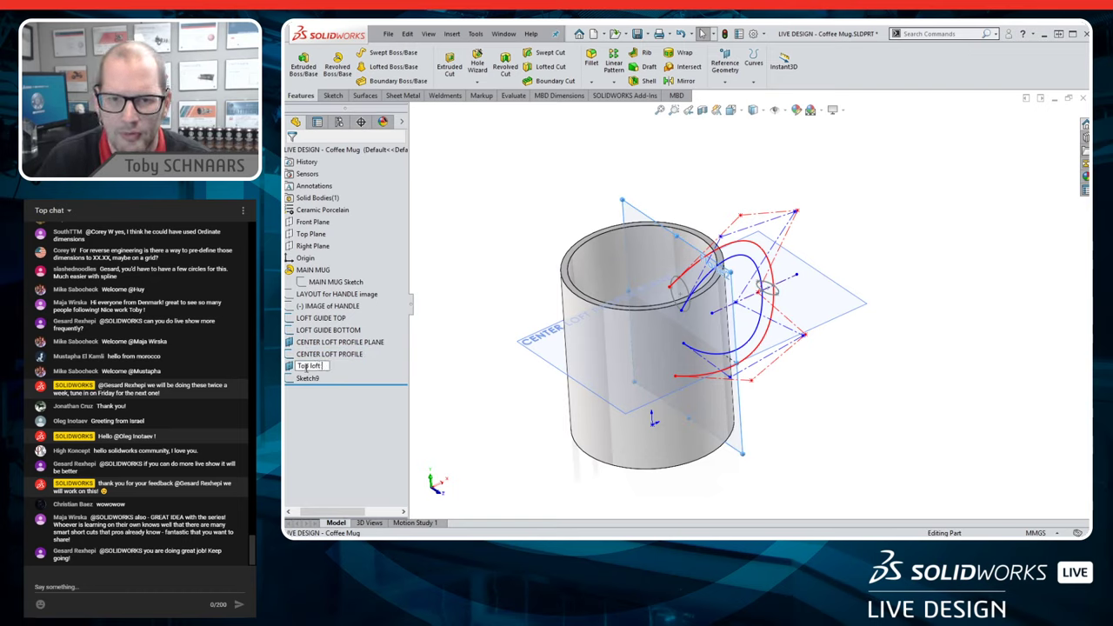
key("Return")
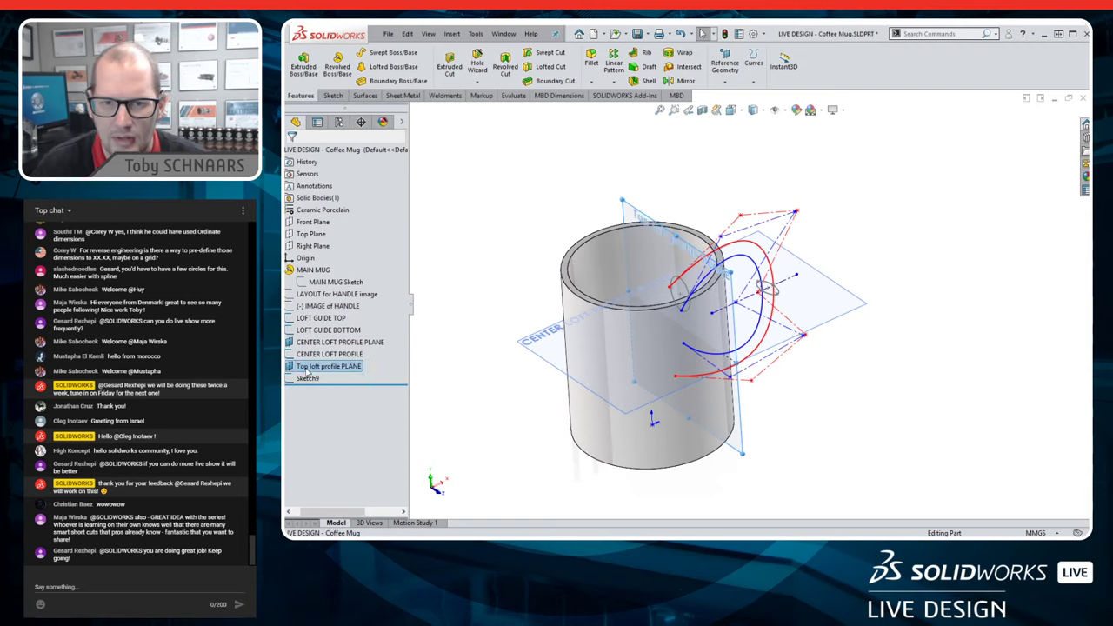
left_click(307, 377)
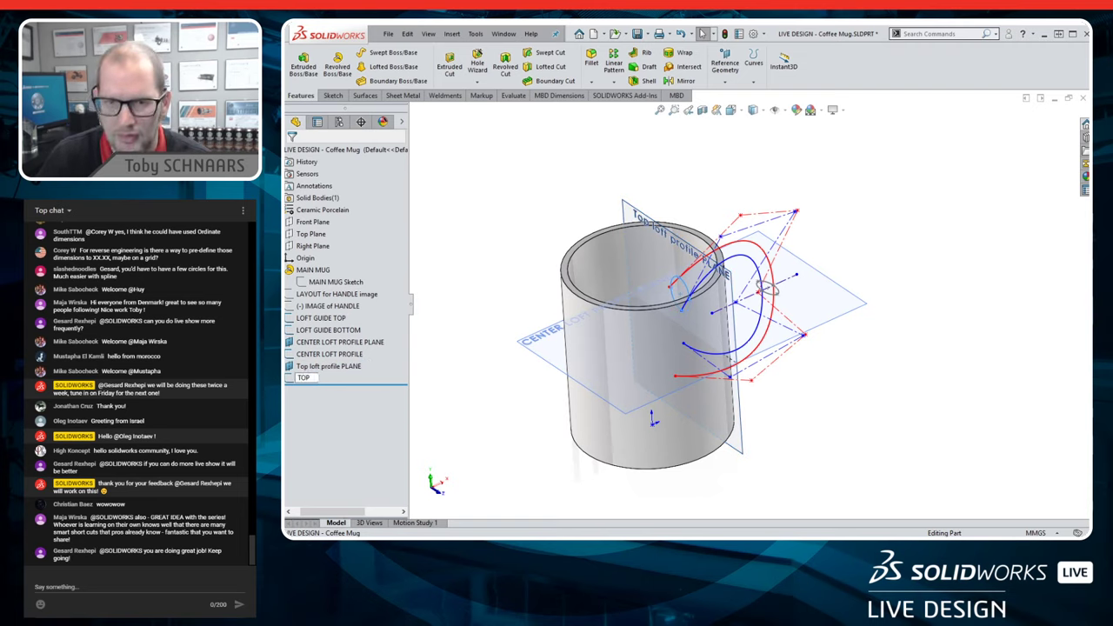
type("TOP LOFT PROFILE")
key("Return")
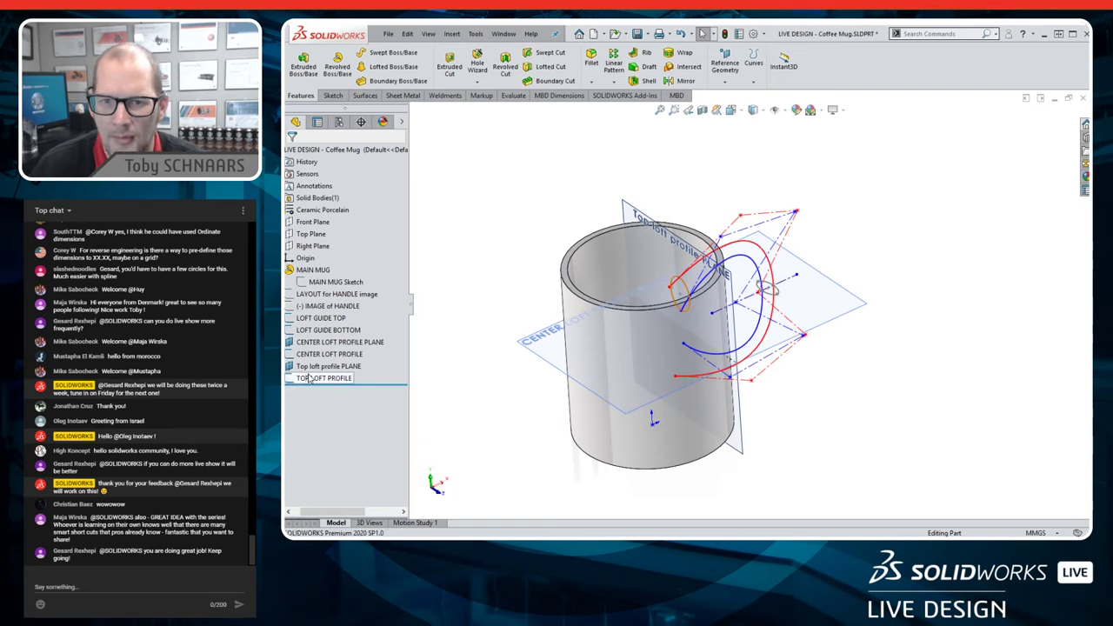
- Examine the center and top loft profiles and their planes in relation to the handle's guide curves
key("Up")
key("Up")
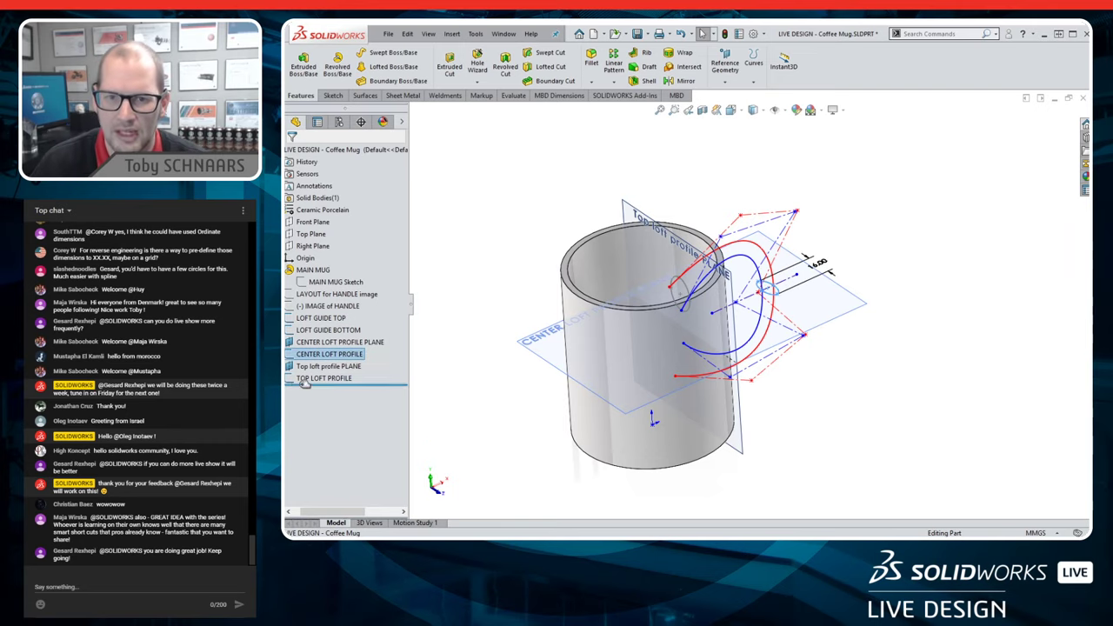
left_click(306, 380)
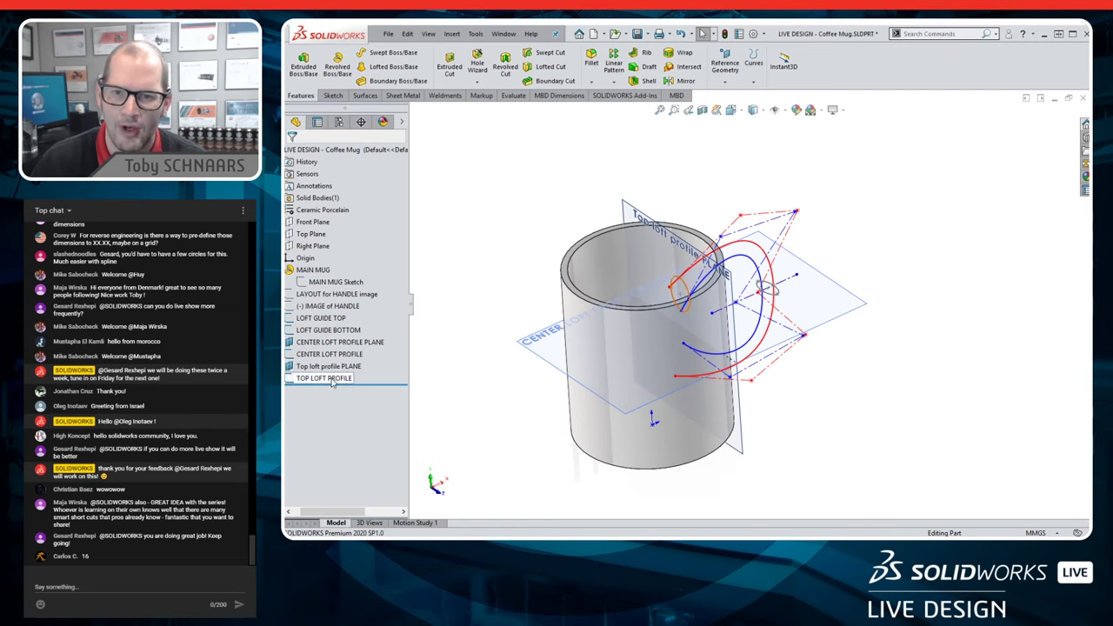
middle_click_drag(644, 463, 944, 380)
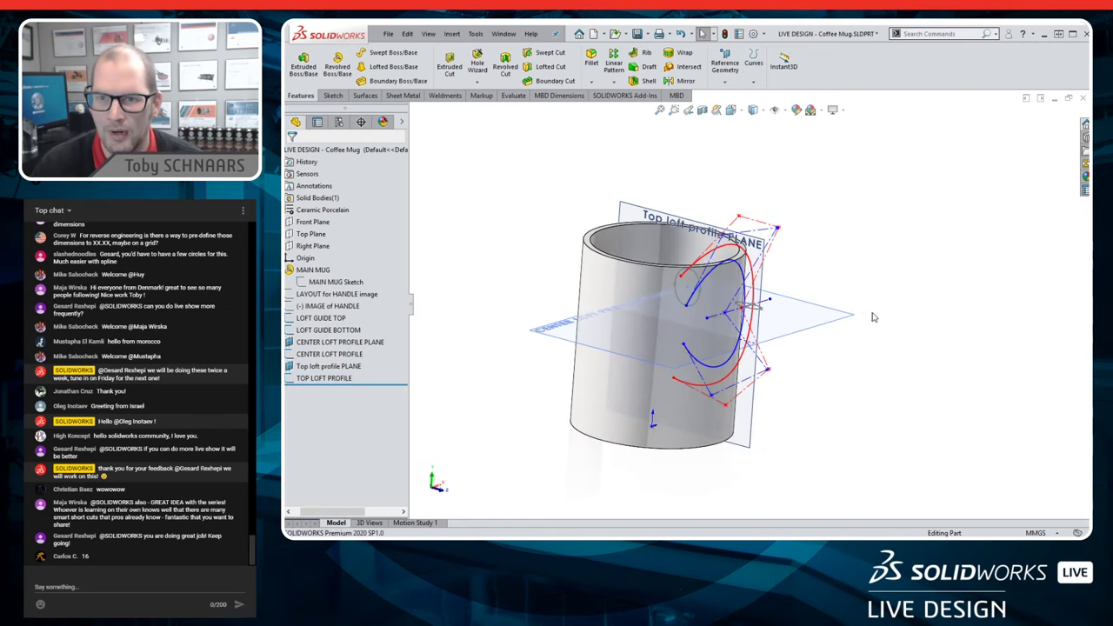
middle_click_drag(823, 235, 844, 238)
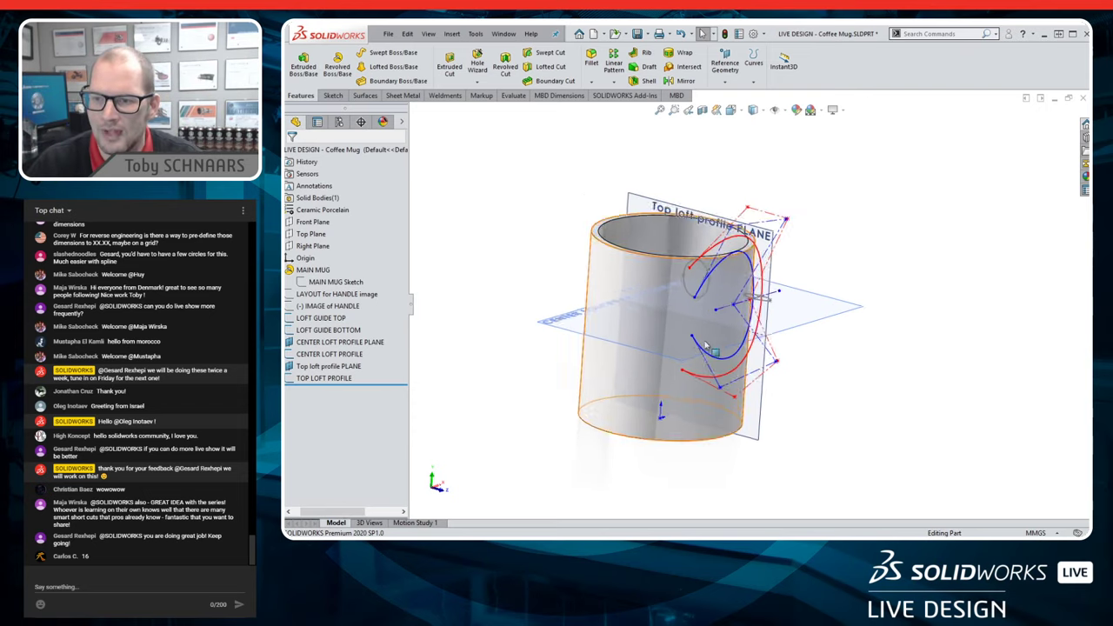
scroll(722, 400, "down", 2)
middle_click_drag(840, 303, 835, 317)
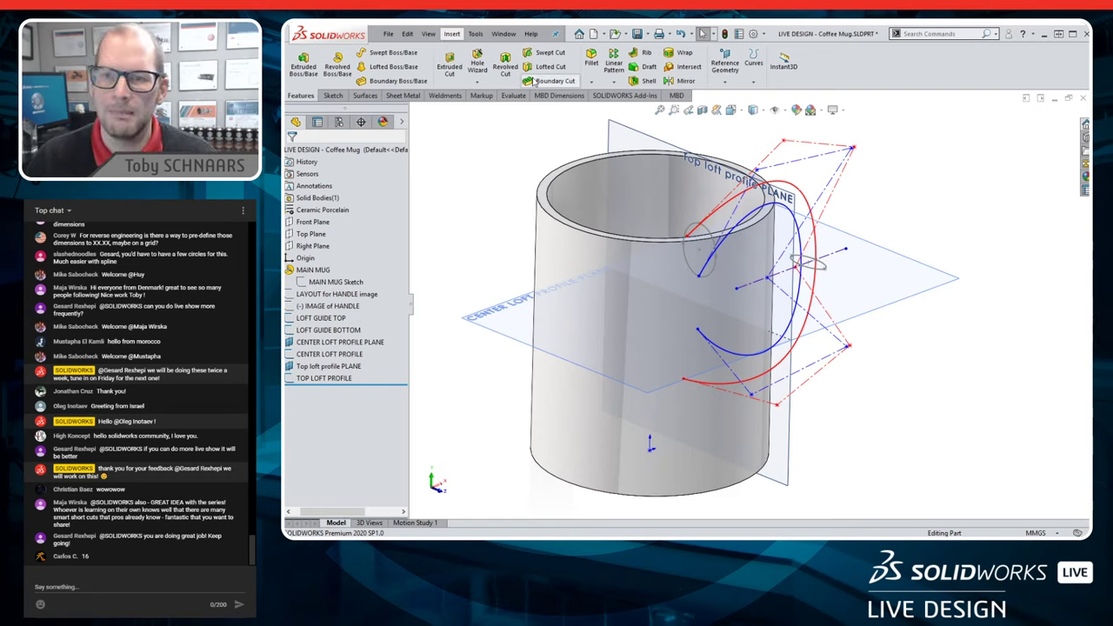
left_click(634, 137)
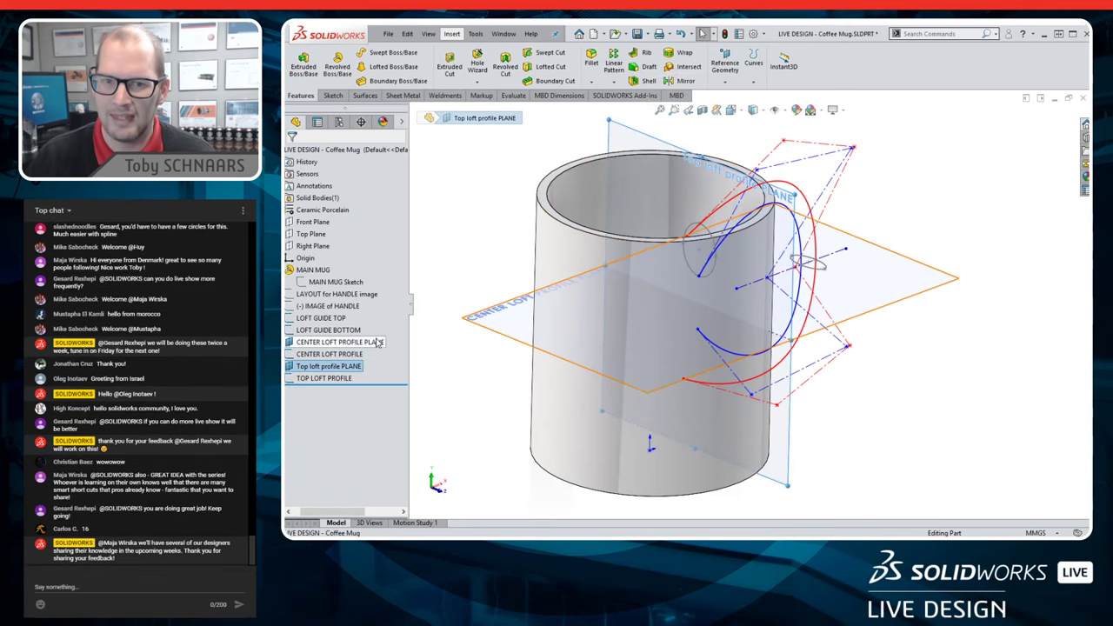
- Hide the LOFT GUIDE TOP and LOFT GUIDE BOTTOM sketches and show the mug in the isometric view
mouse_move(816, 426)
middle_mouse_down()
mouse_move(786, 391)
mouse_move(815, 405)
middle_mouse_up()
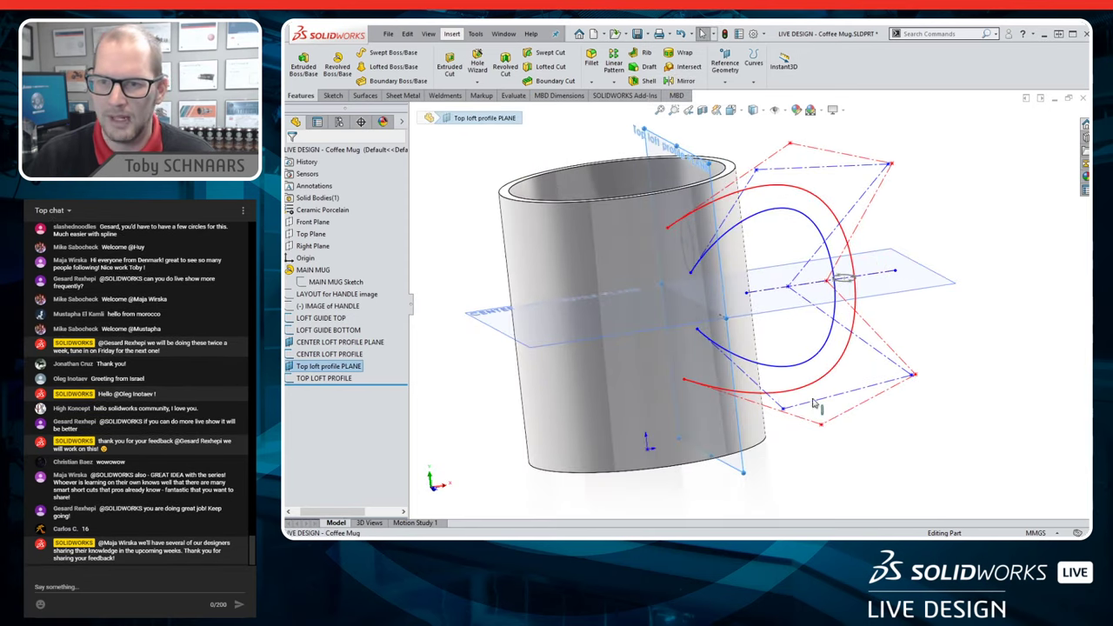
left_click(833, 419)
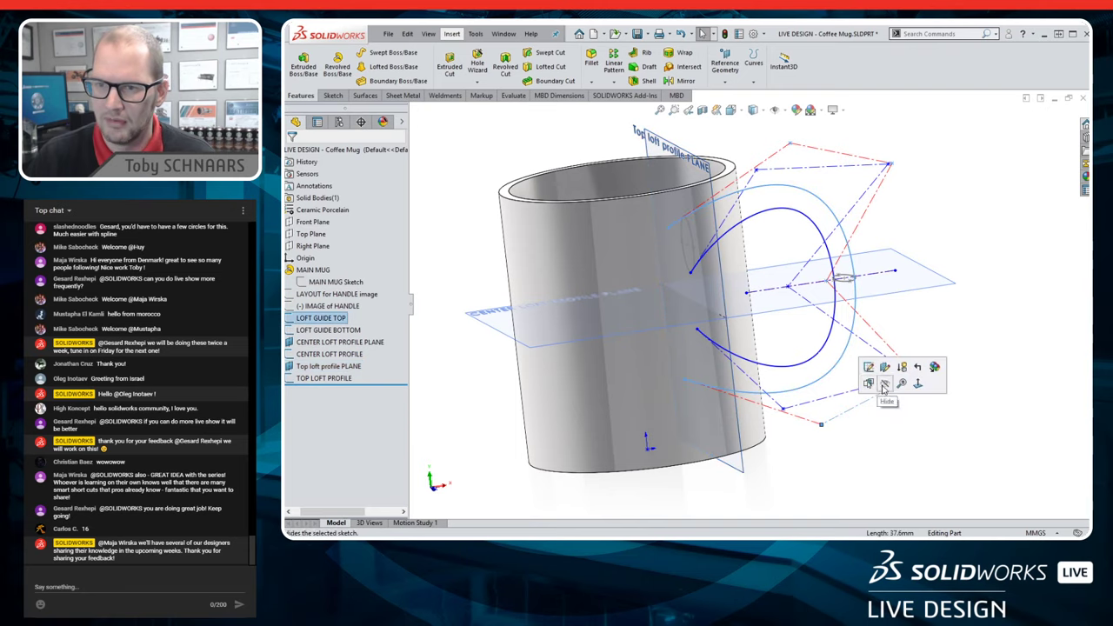
left_click(879, 347)
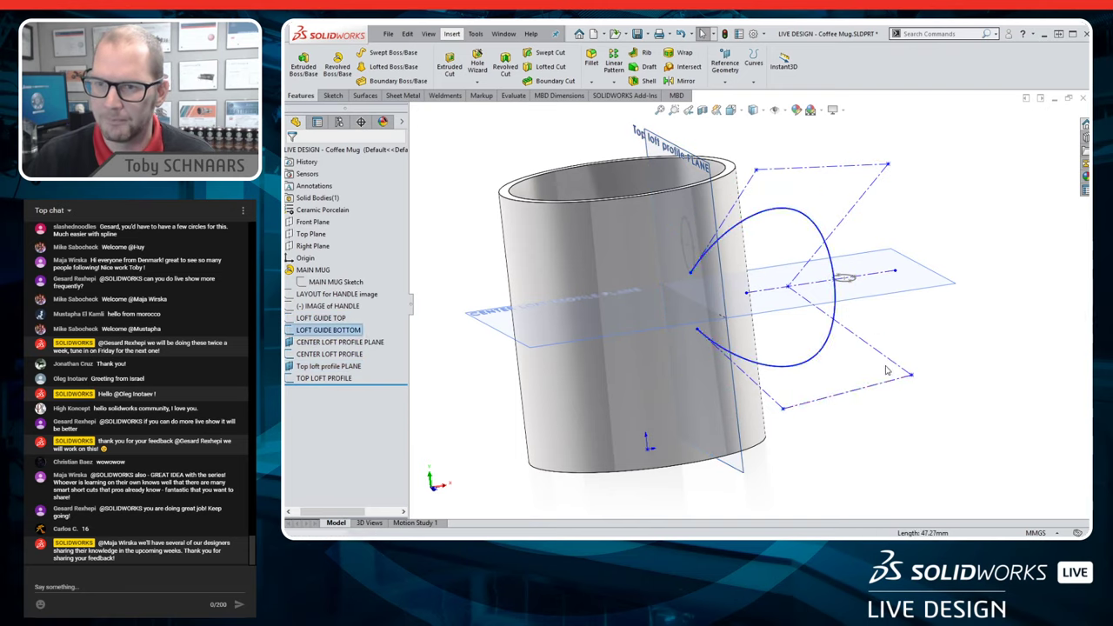
key("ctrl+7")
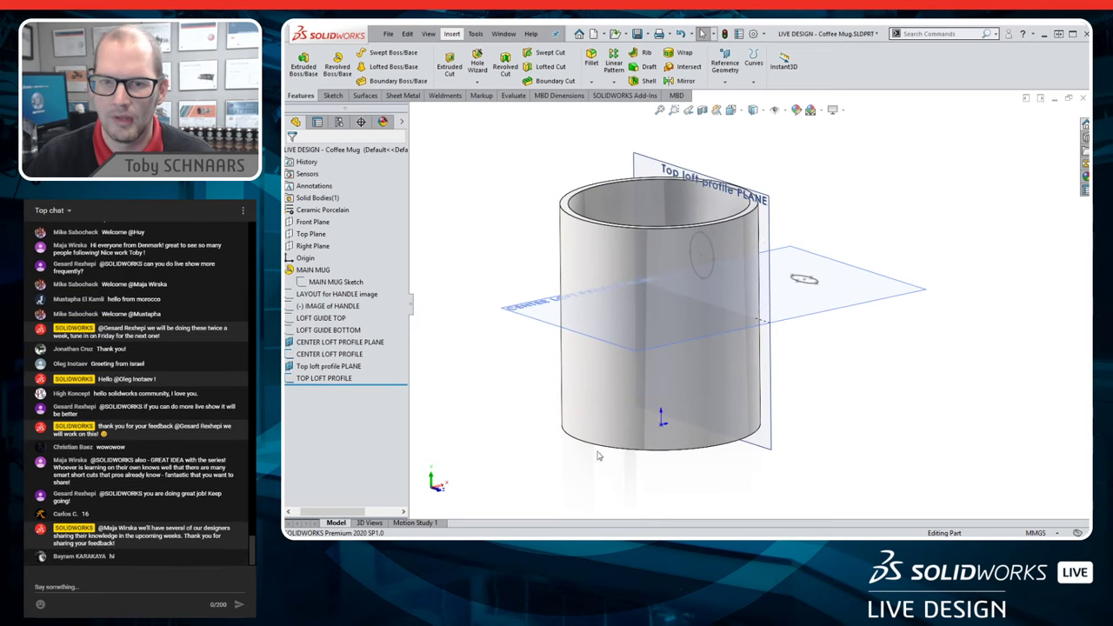
left_click(323, 378)
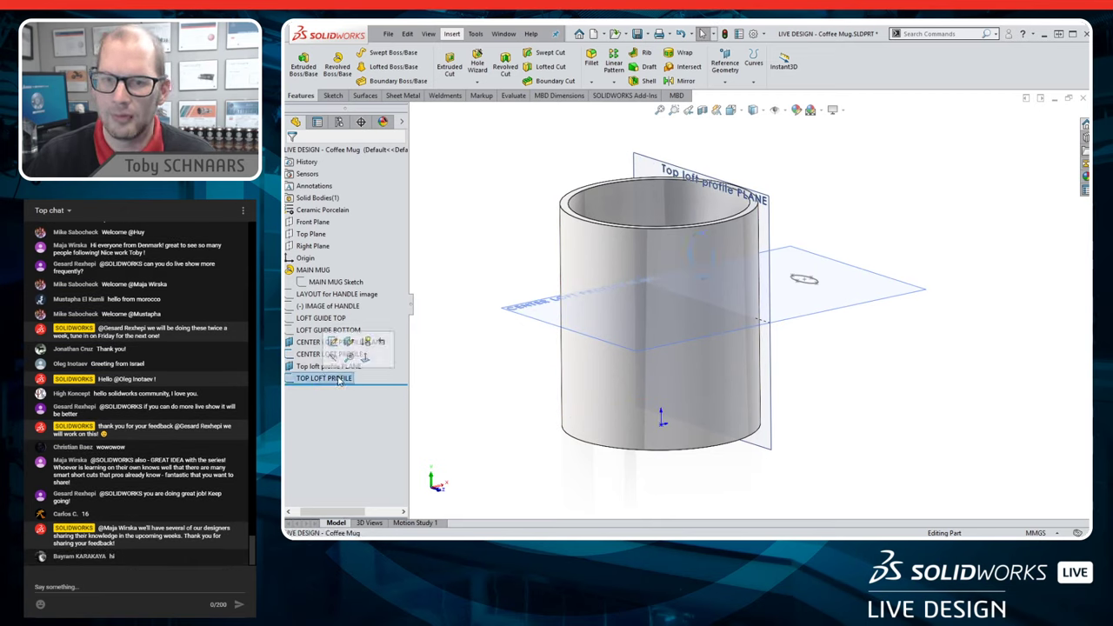
left_click(327, 366)
left_click(880, 166)
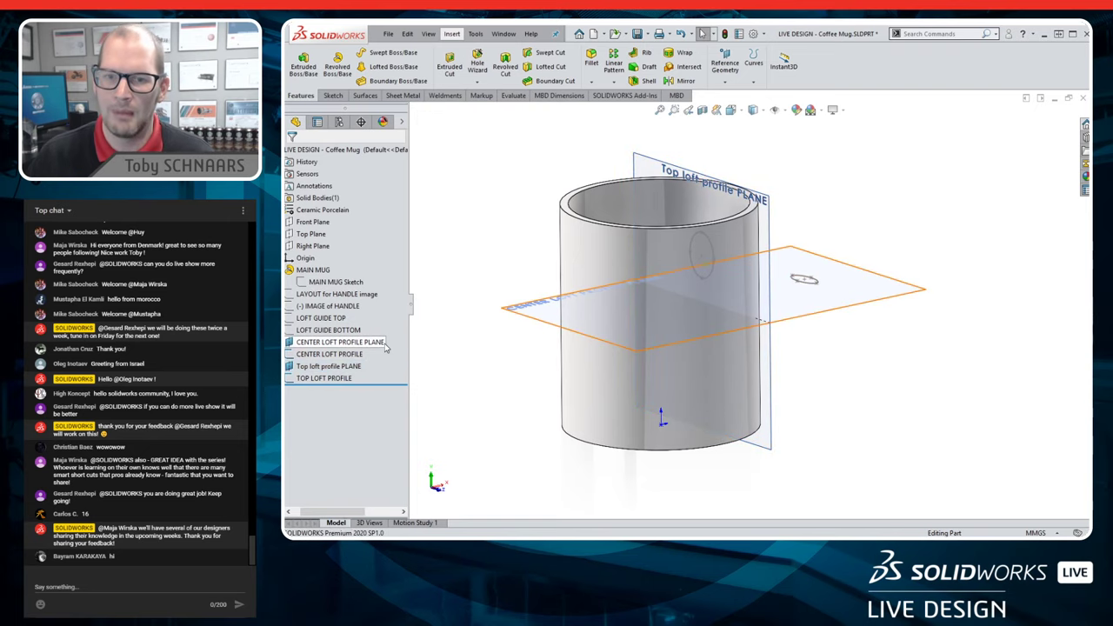
left_click(344, 367)
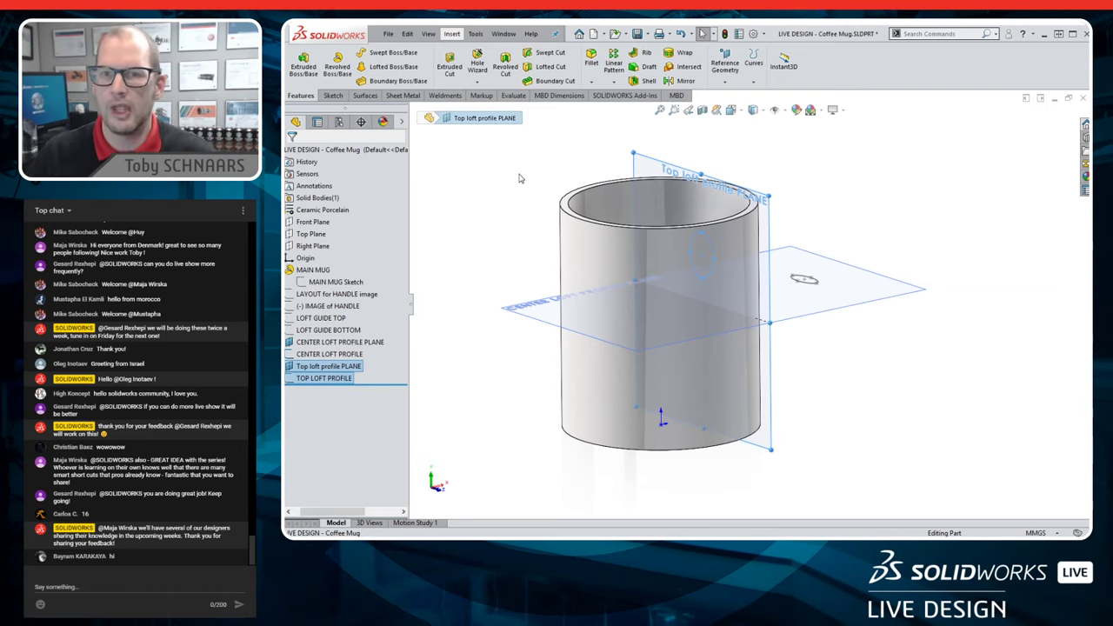
left_click(451, 34)
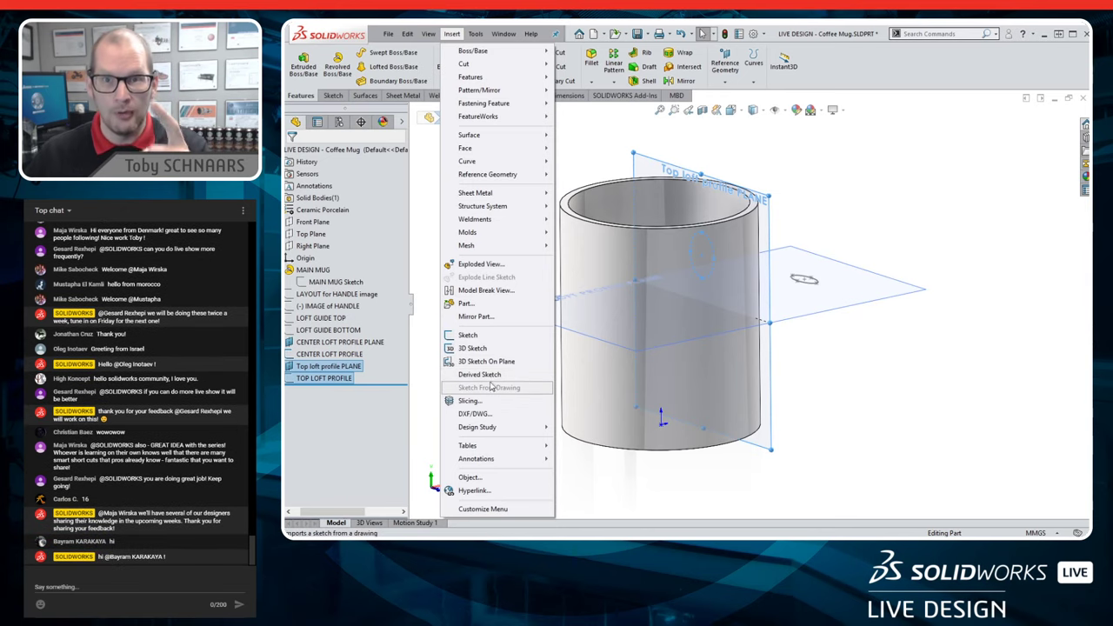
left_click(886, 169)
left_click(872, 170)
left_click(451, 34)
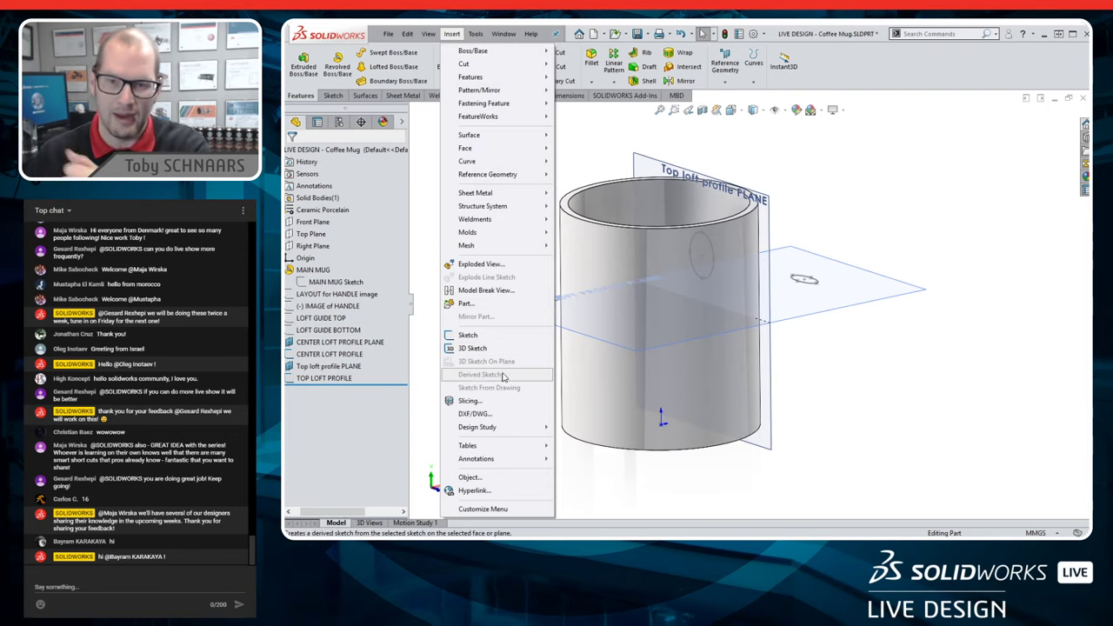
left_click(334, 372)
- Insert a derived sketch of the TOP LOFT PROFILE sketch on the Top loft profile PLANE
left_click(322, 367)
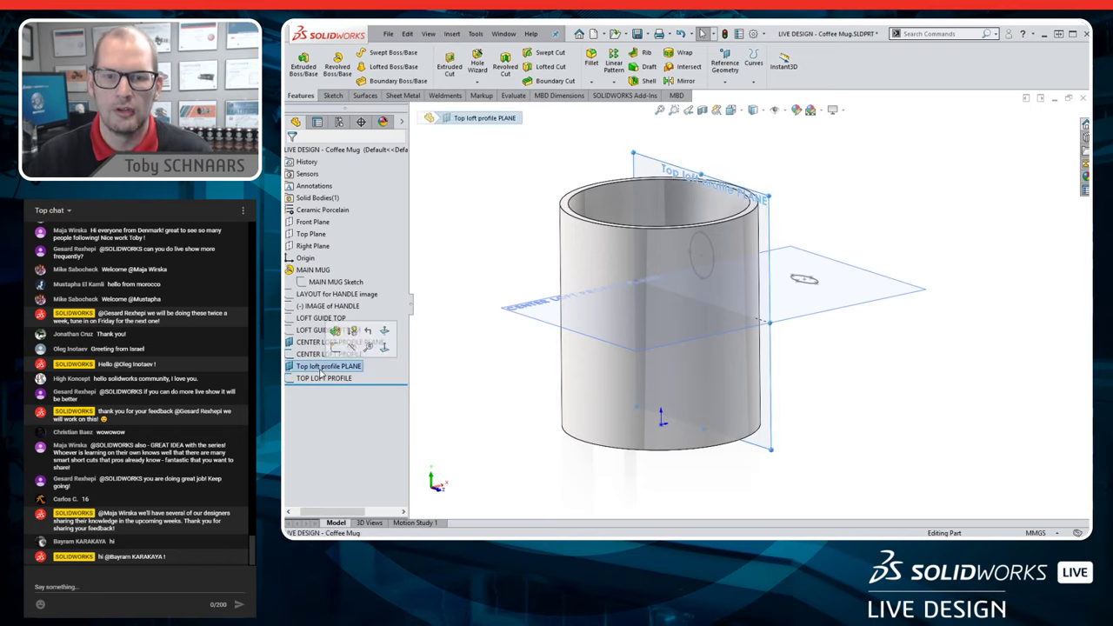
left_click(452, 33)
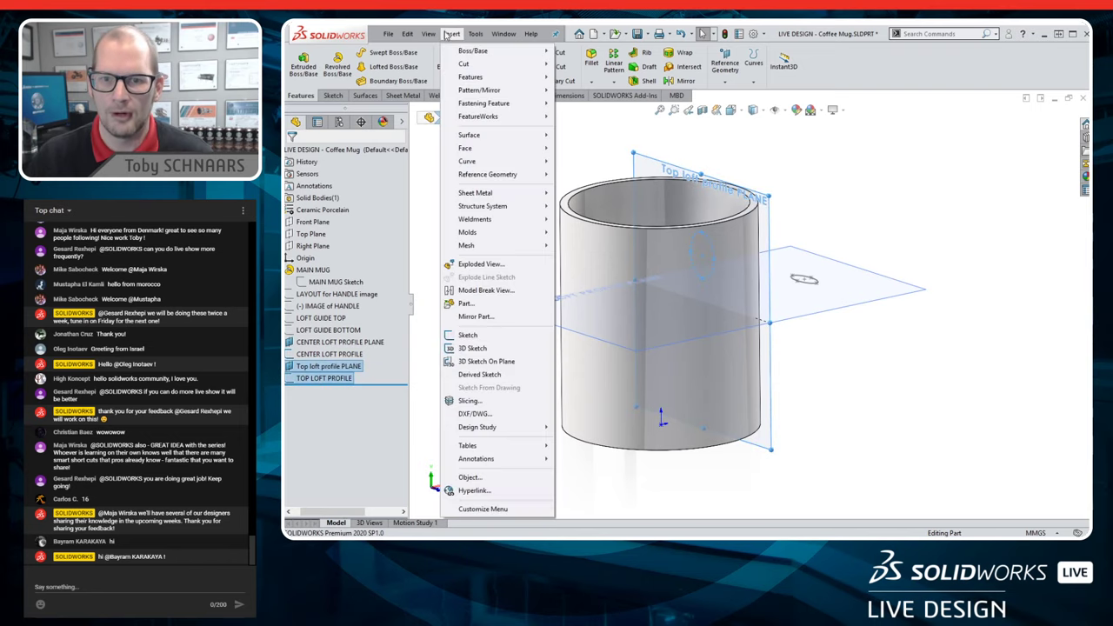
left_click(490, 375)
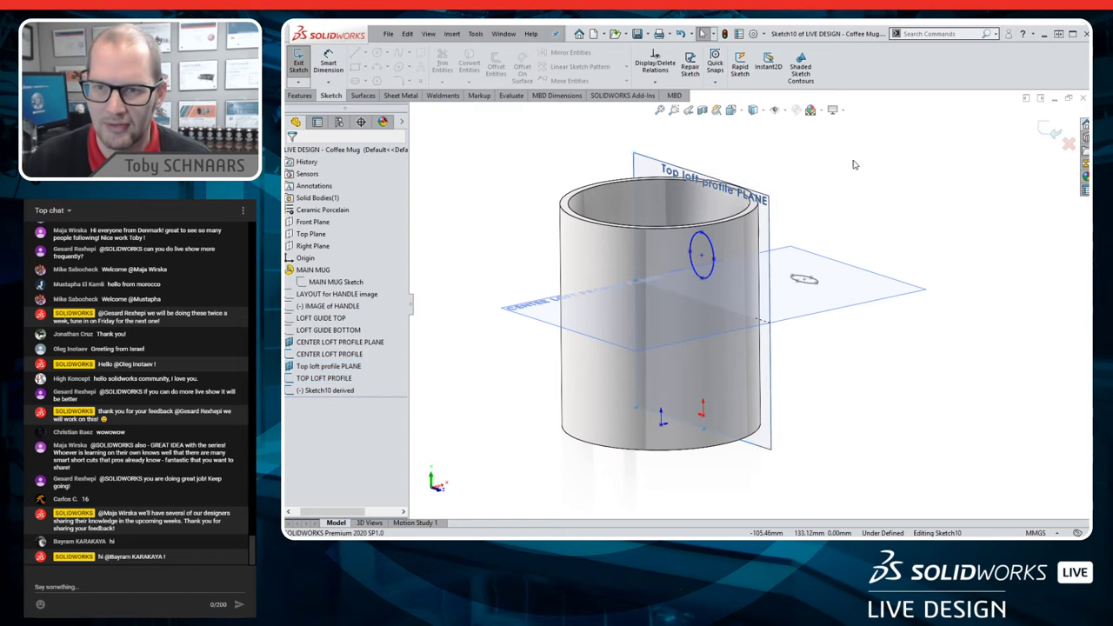
- Move the derived ellipse off the original profile to a free spot beside the mug and finish the sketch
left_click(702, 255)
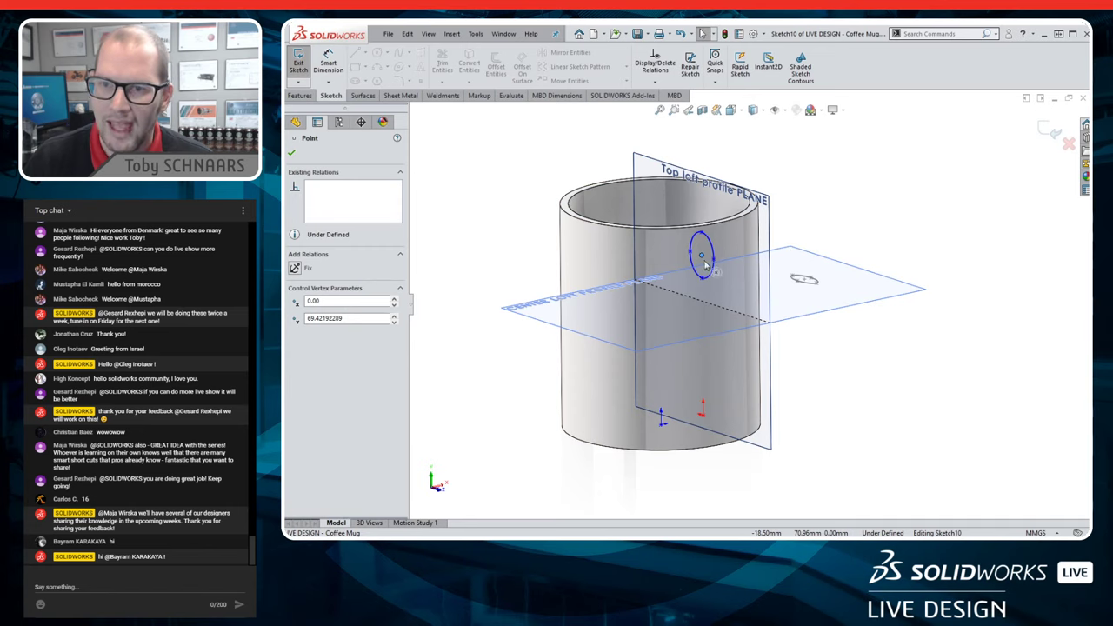
left_click_drag(706, 265, 785, 252)
left_click(902, 311)
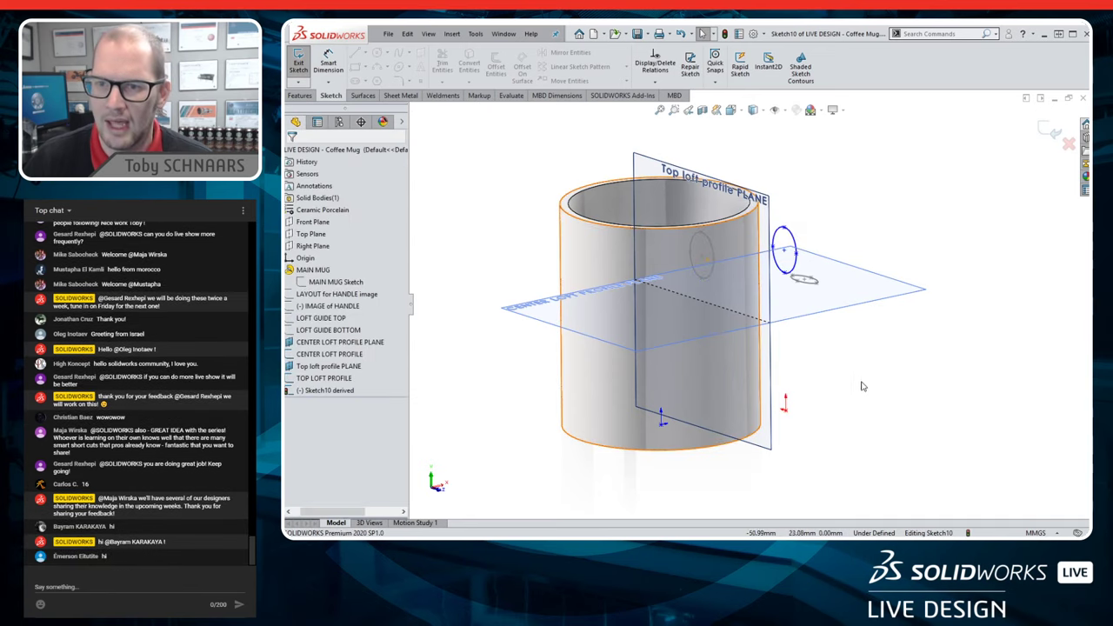
middle_click_drag(903, 315, 883, 374)
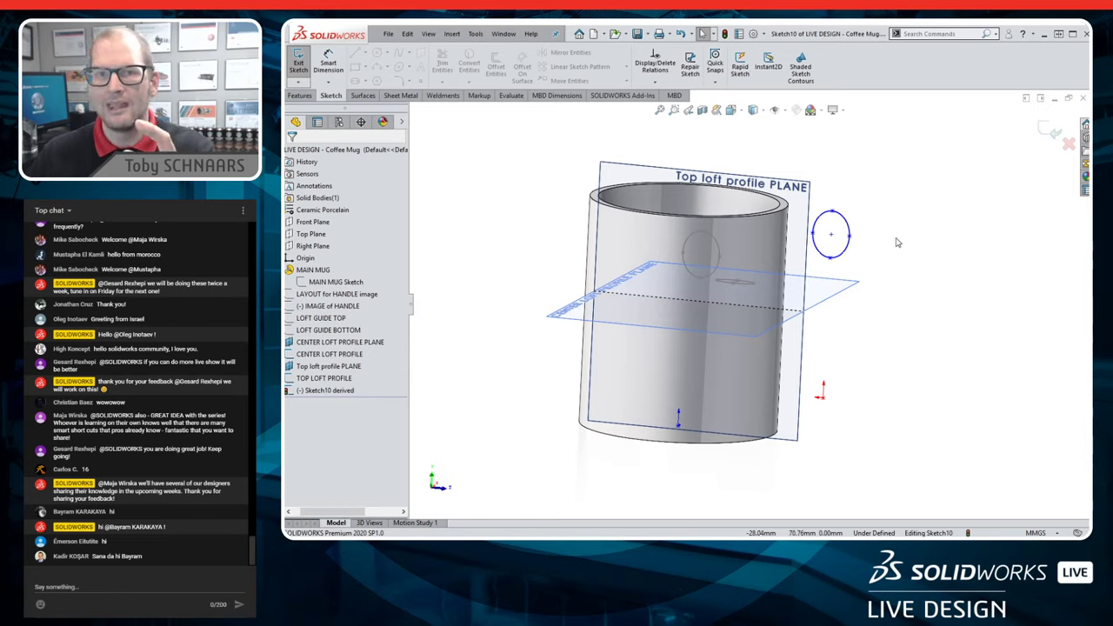
left_click(1048, 130)
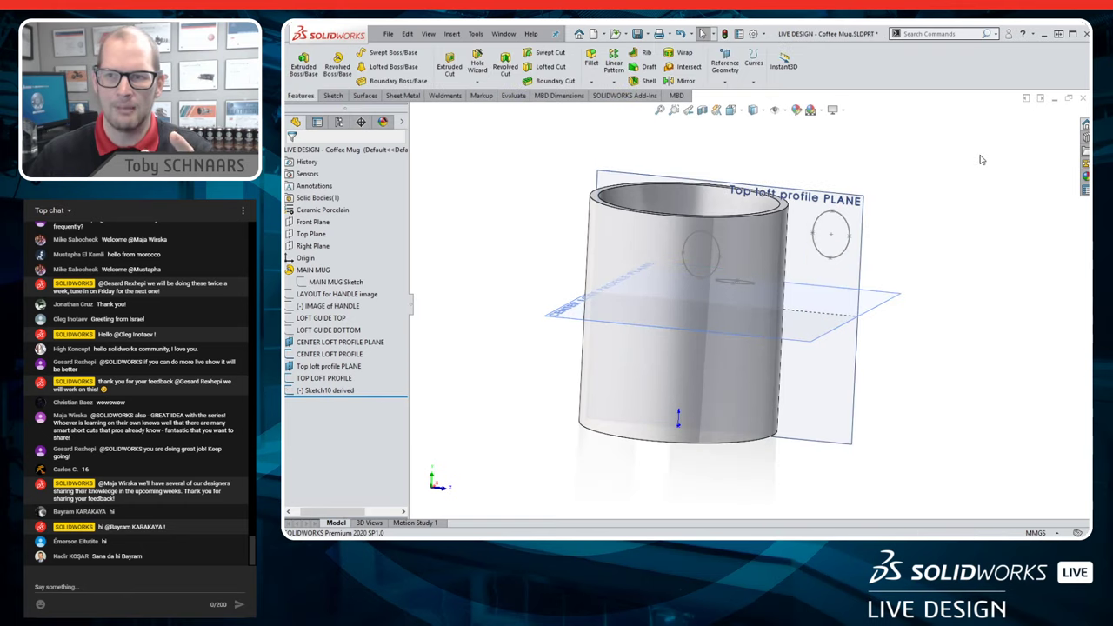
- Edit the TOP LOFT PROFILE sketch and set the ellipse's width to 24 mm
left_click(715, 247)
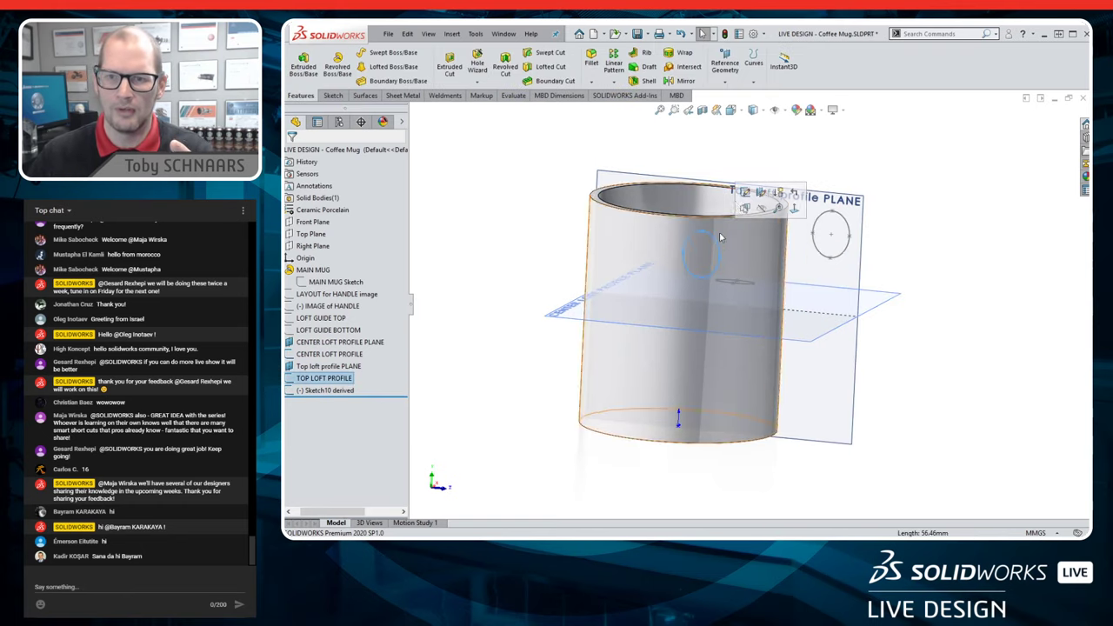
left_click(745, 192)
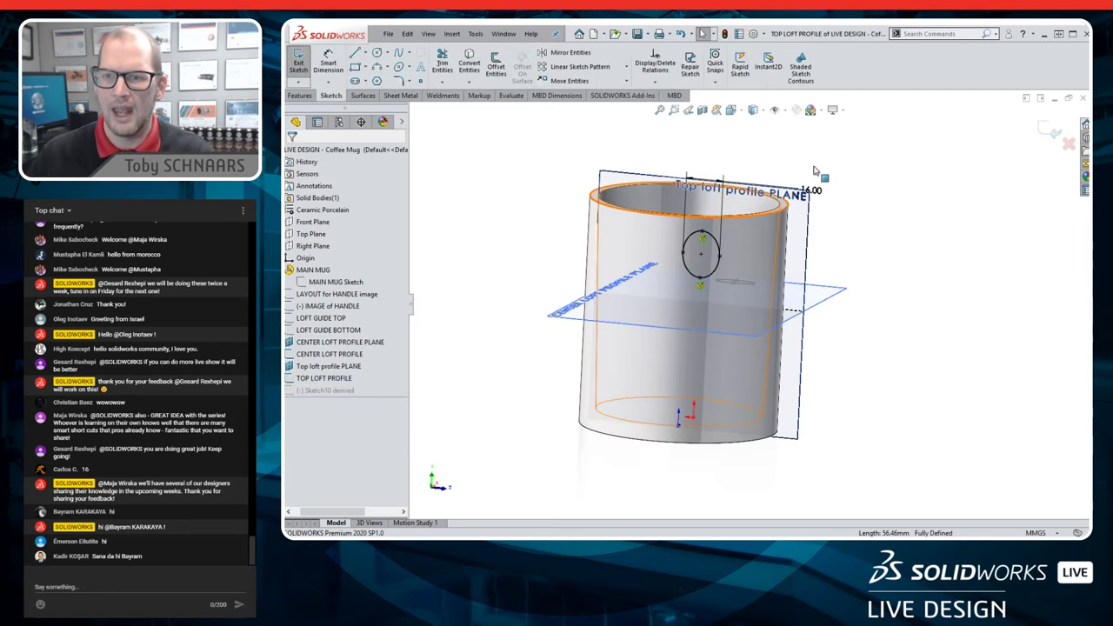
double_click(814, 192)
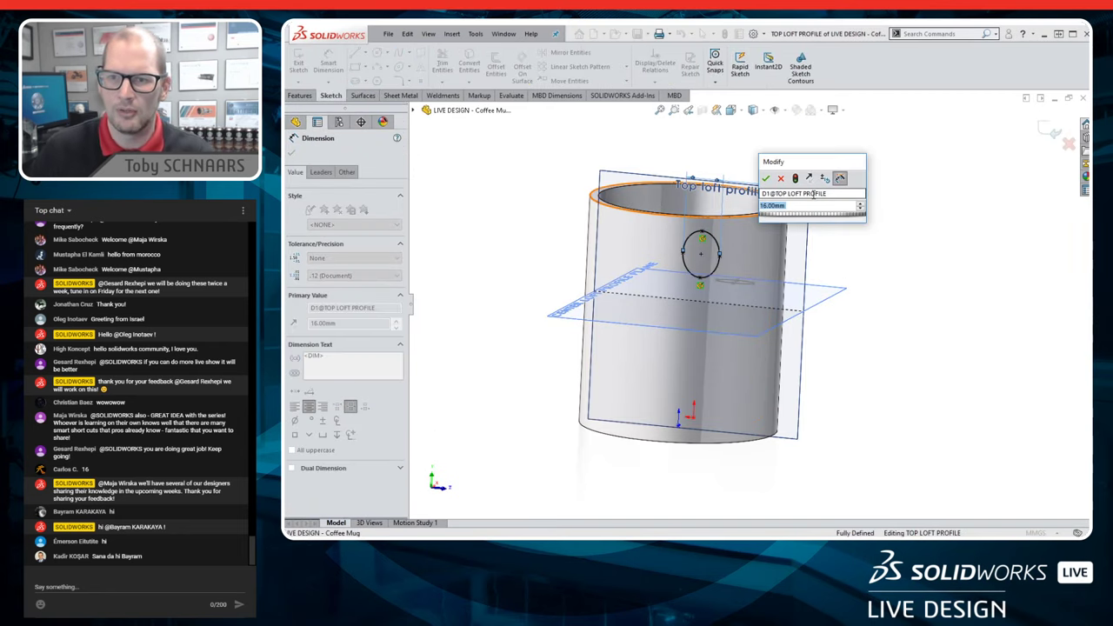
type("24")
key("Return")
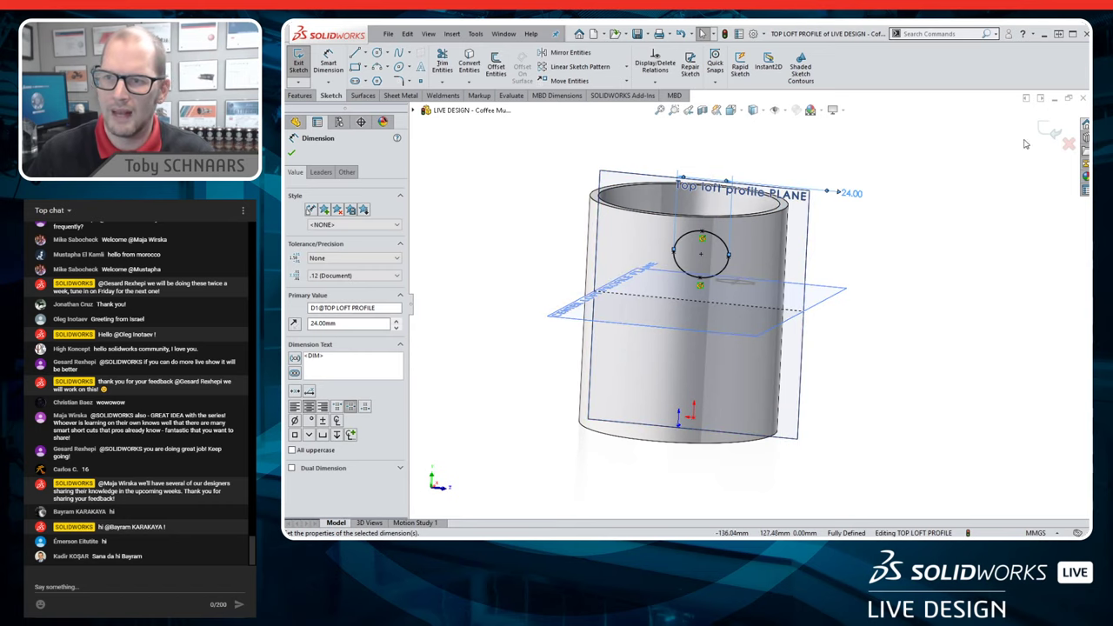
left_click(1048, 129)
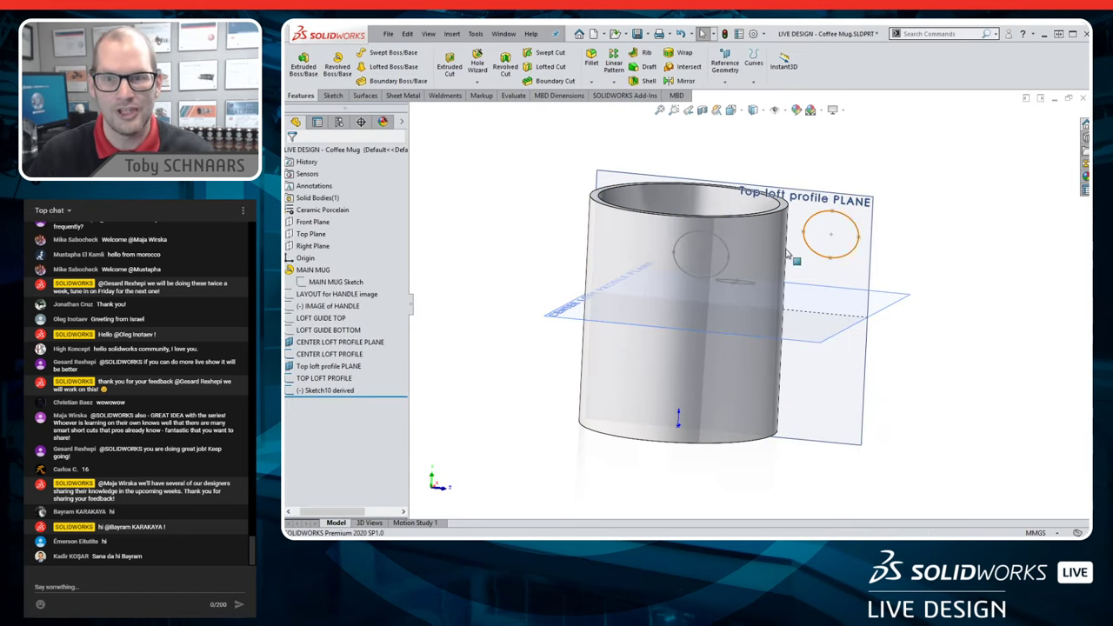
- Add a circle about 10 mm in diameter at the ellipse's center in the TOP LOFT PROFILE sketch
left_click(725, 252)
left_click(749, 192)
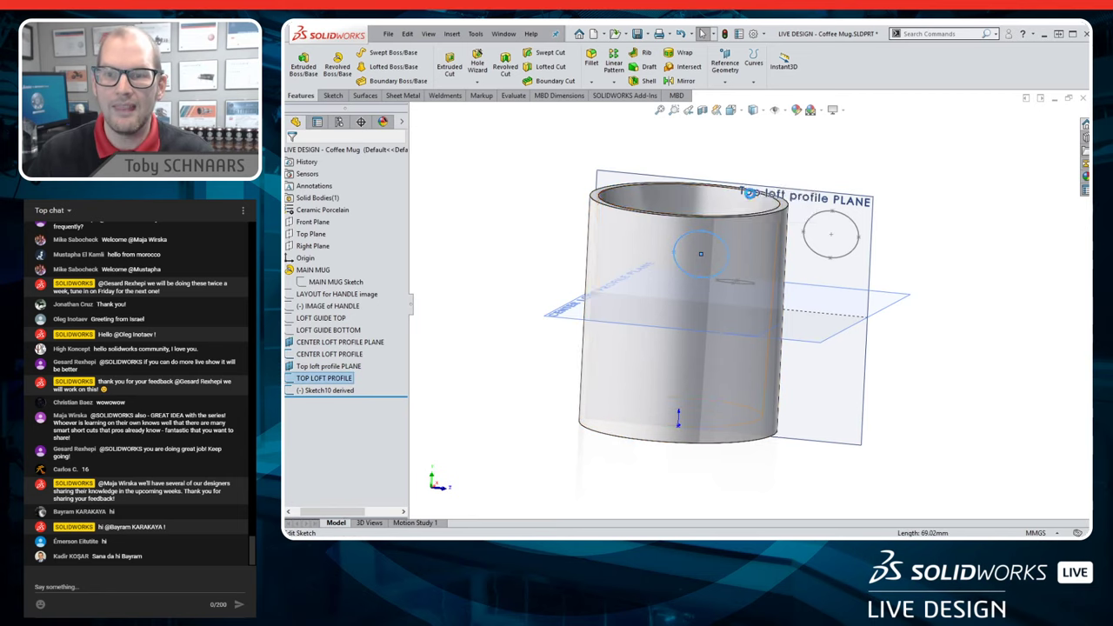
left_click(379, 53)
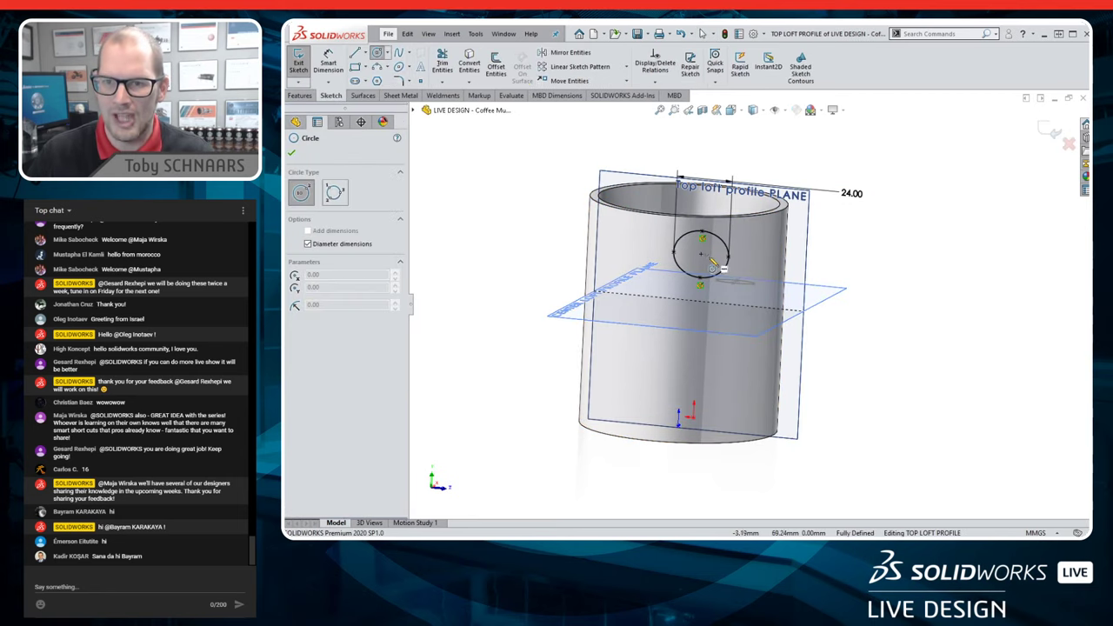
left_click(718, 270)
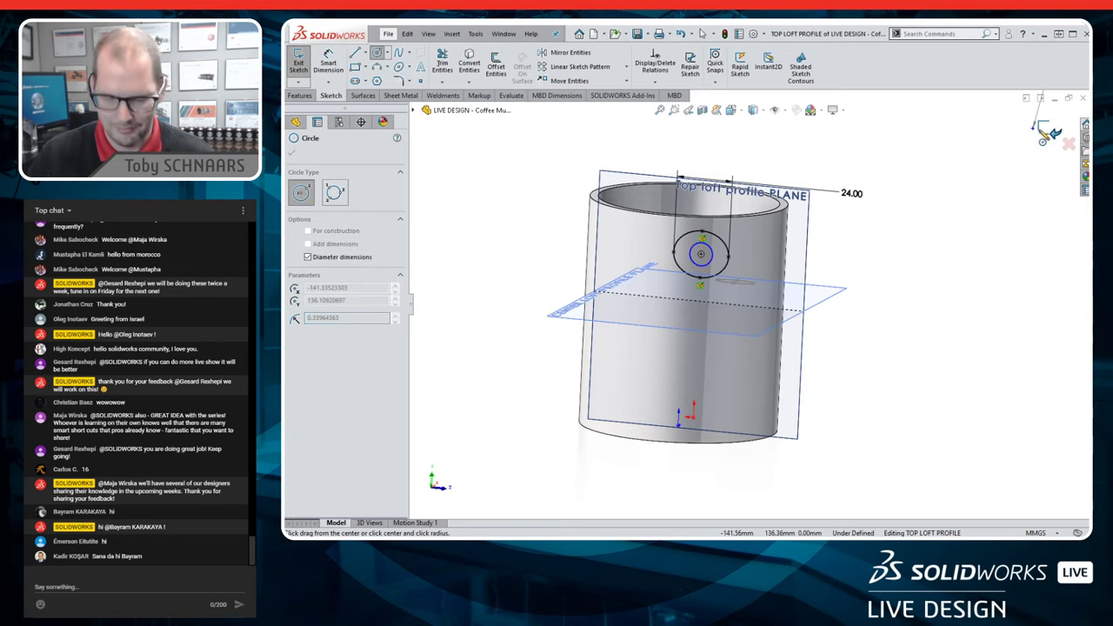
left_click(1047, 133)
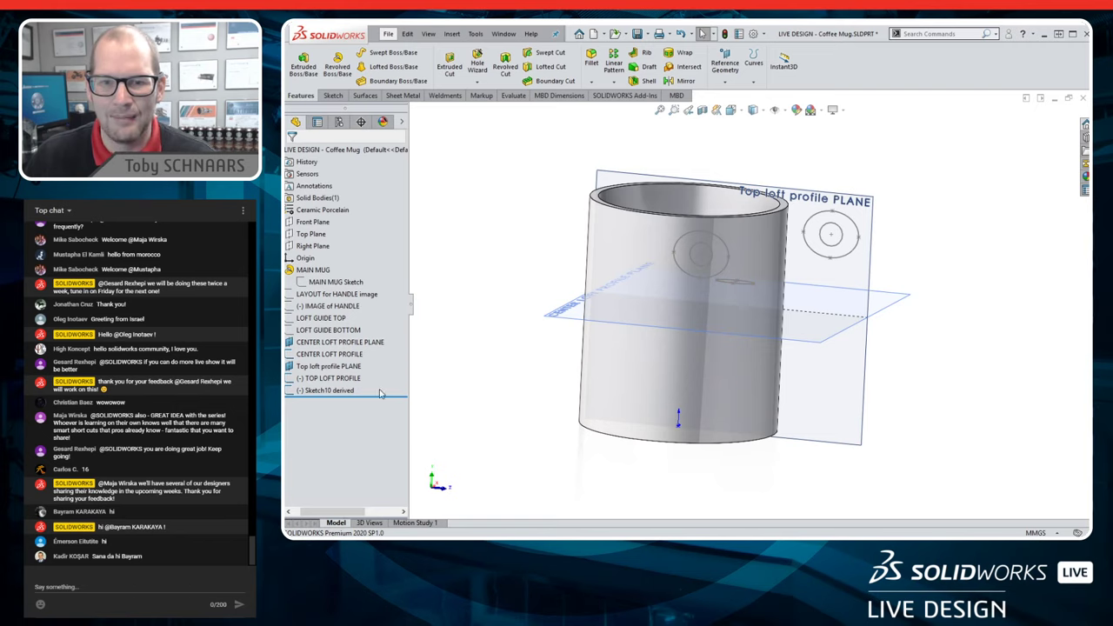
- Delete the small inner circle from the TOP LOFT PROFILE sketch and set the ellipse's width to 16 mm
left_click(335, 379)
left_click(357, 352)
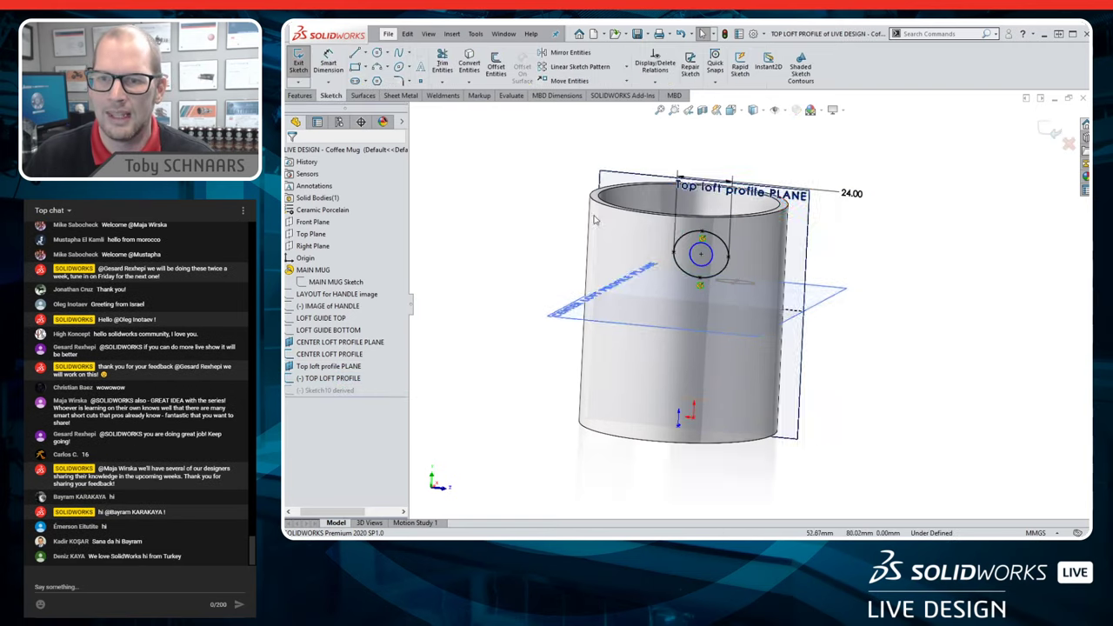
left_click(712, 254)
left_click(822, 209)
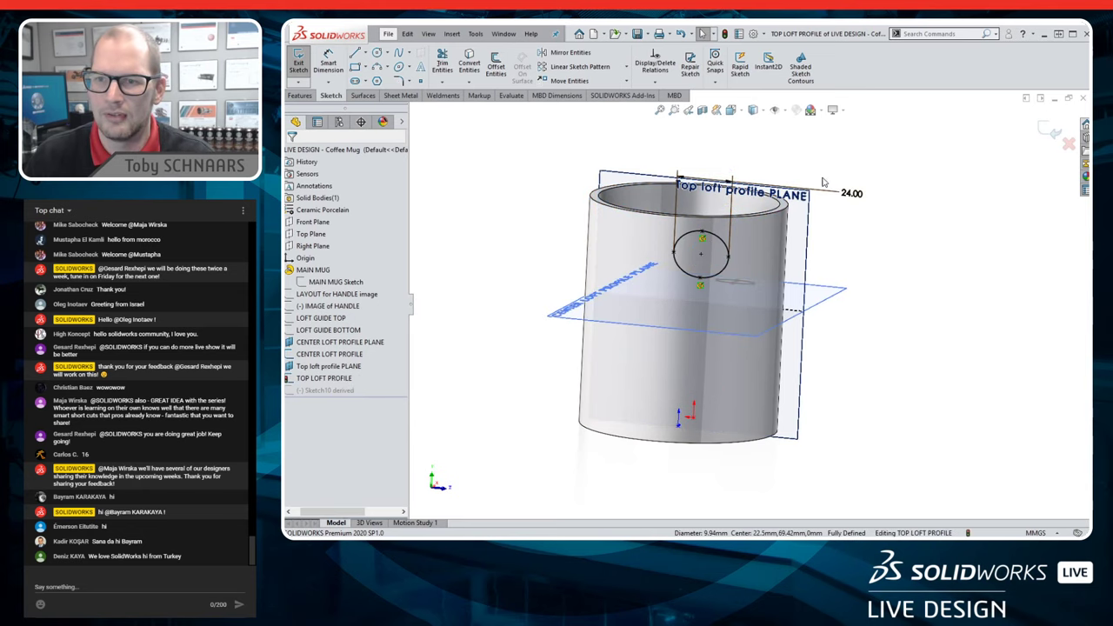
left_click(854, 196)
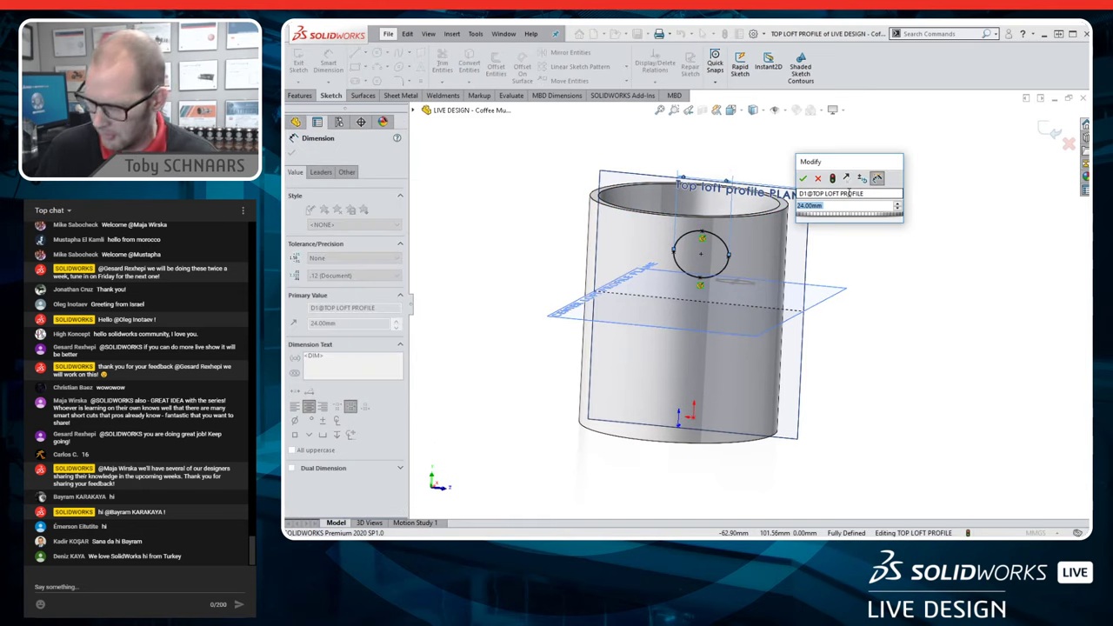
type("14")
key("Return")
key("Escape")
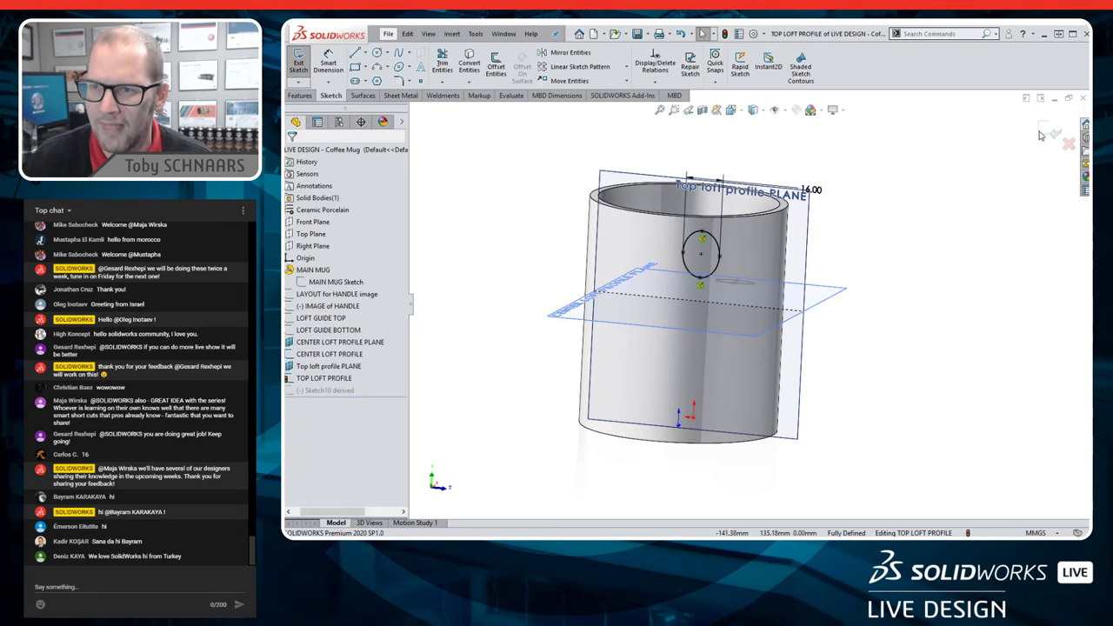
left_click(1053, 134)
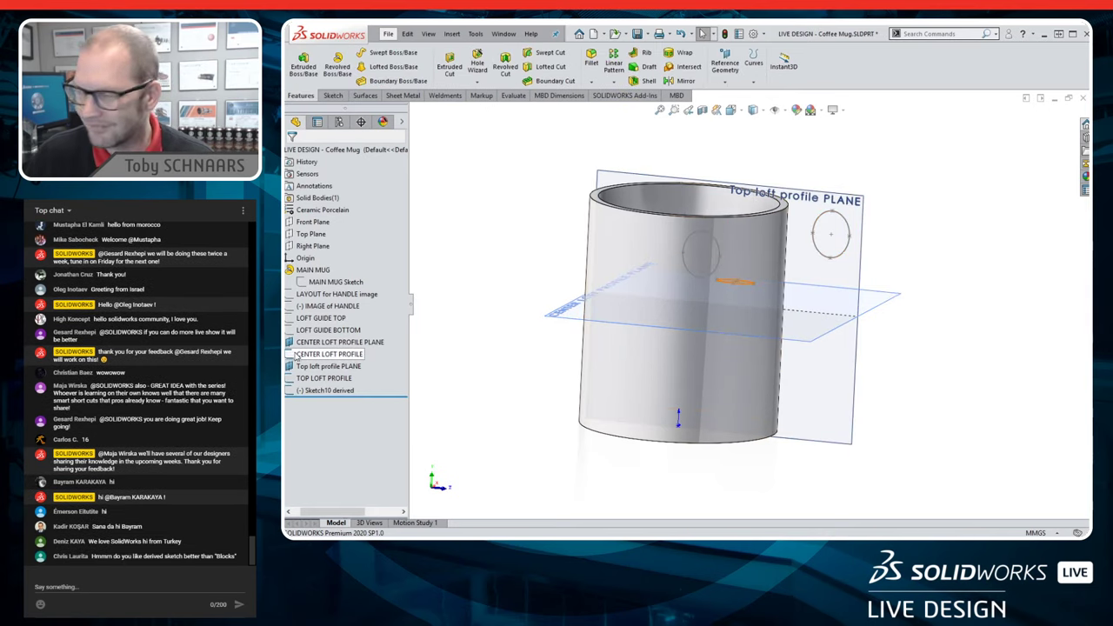
- Open the derived ellipse sketch for editing and show the LOFT GUIDE TOP and LOFT GUIDE BOTTOM sketches
right_click(330, 396)
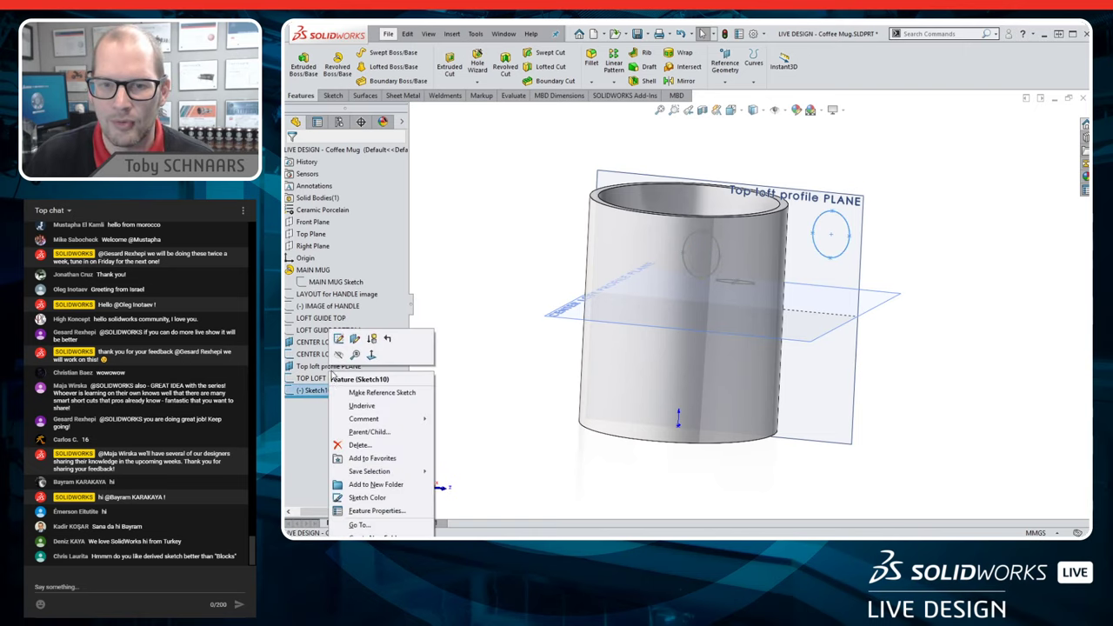
left_click(338, 340)
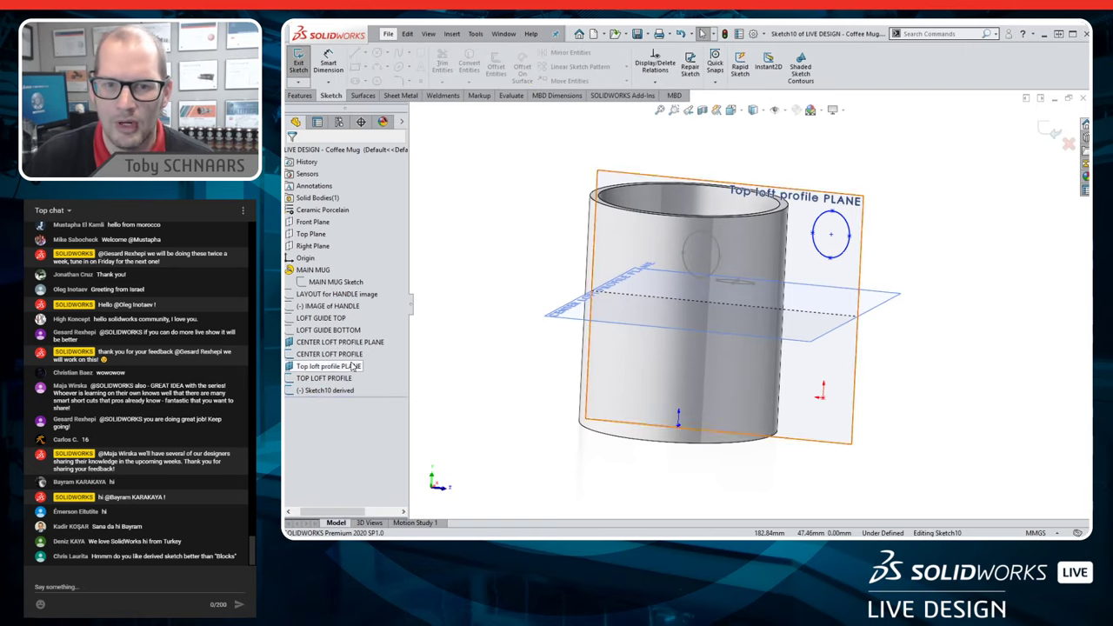
left_click(320, 318)
left_click(330, 330, "ctrl")
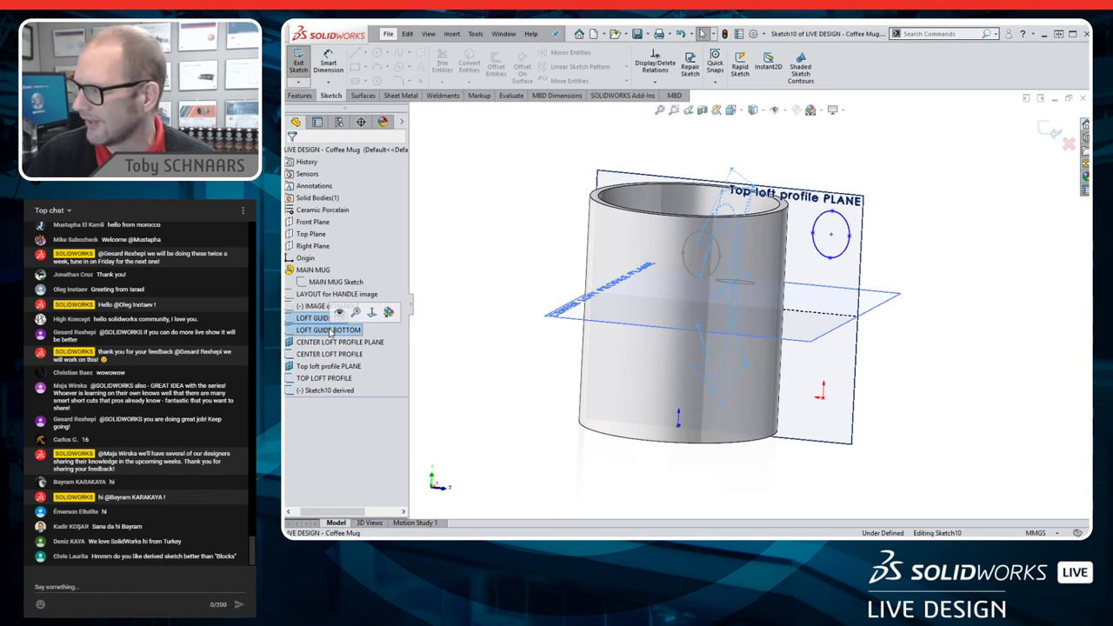
left_click(339, 313)
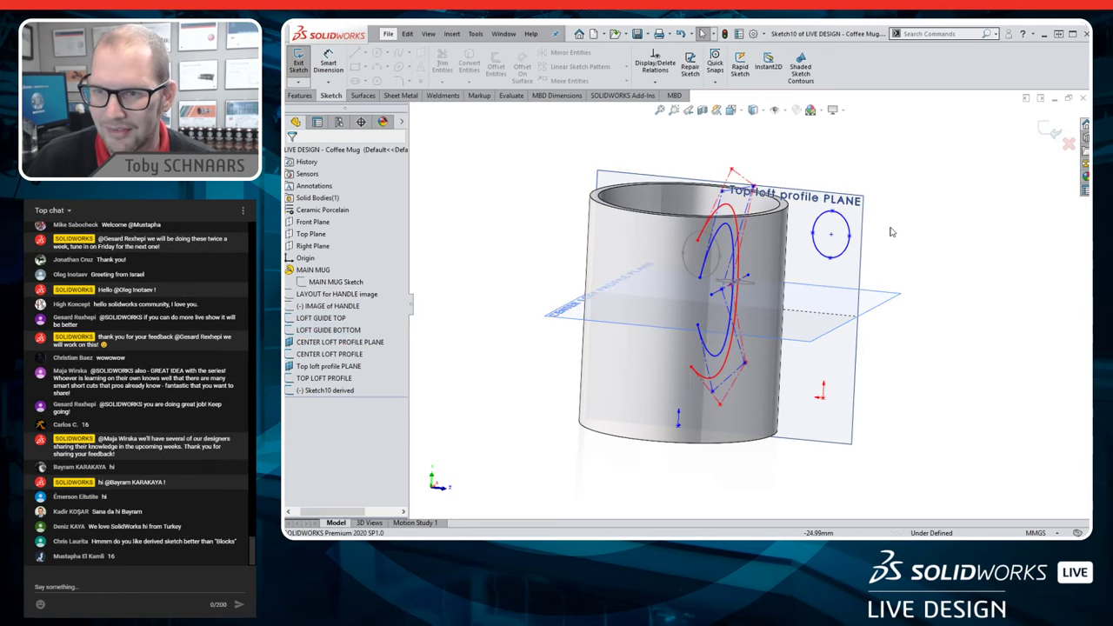
- Pierce the derived ellipse's upper point to the lower end of the LOFT GUIDE BOTTOM curve
middle_click_drag(930, 213, 835, 278)
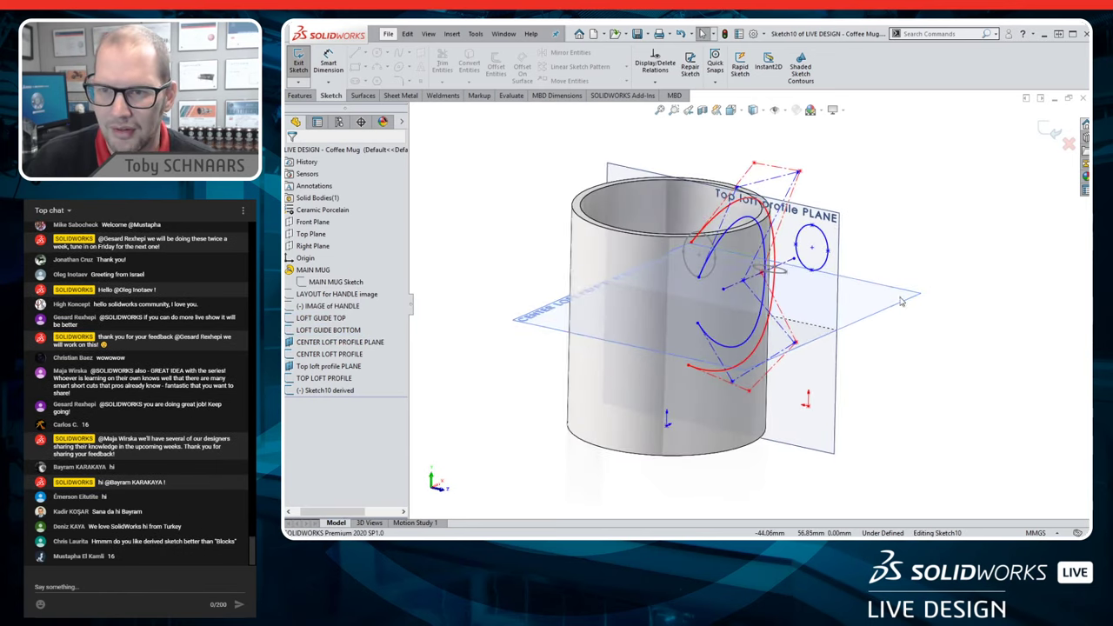
left_click(699, 324)
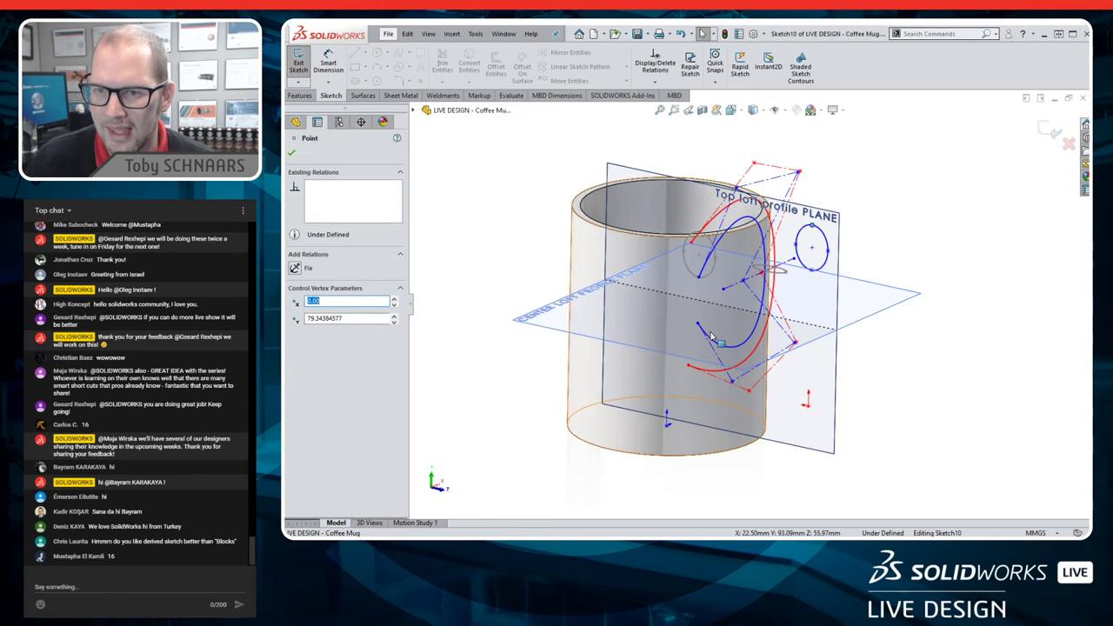
left_click(713, 342, "ctrl")
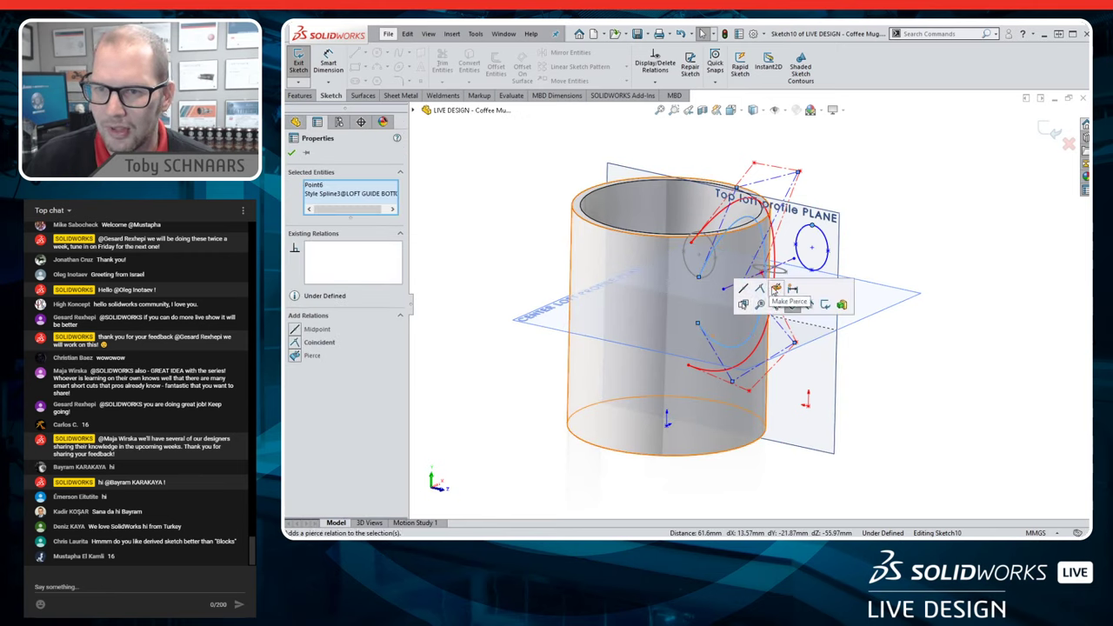
left_click(775, 289)
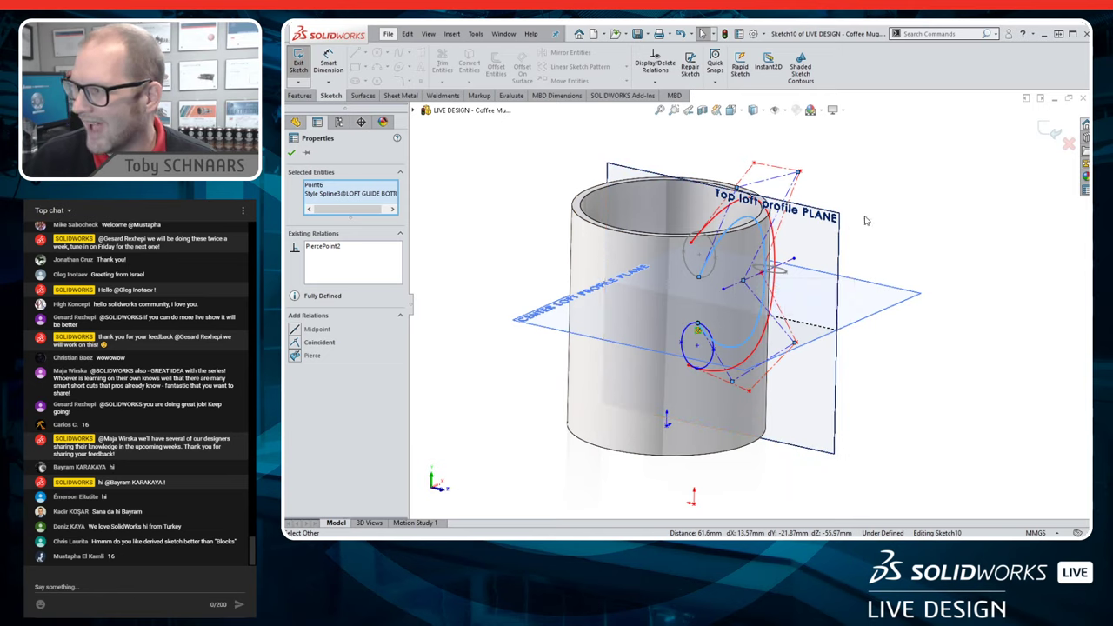
key("Escape")
- Pierce the derived ellipse's lower point to the lower end of the LOFT GUIDE TOP curve and exit the sketch
scroll(687, 367, "down", 5)
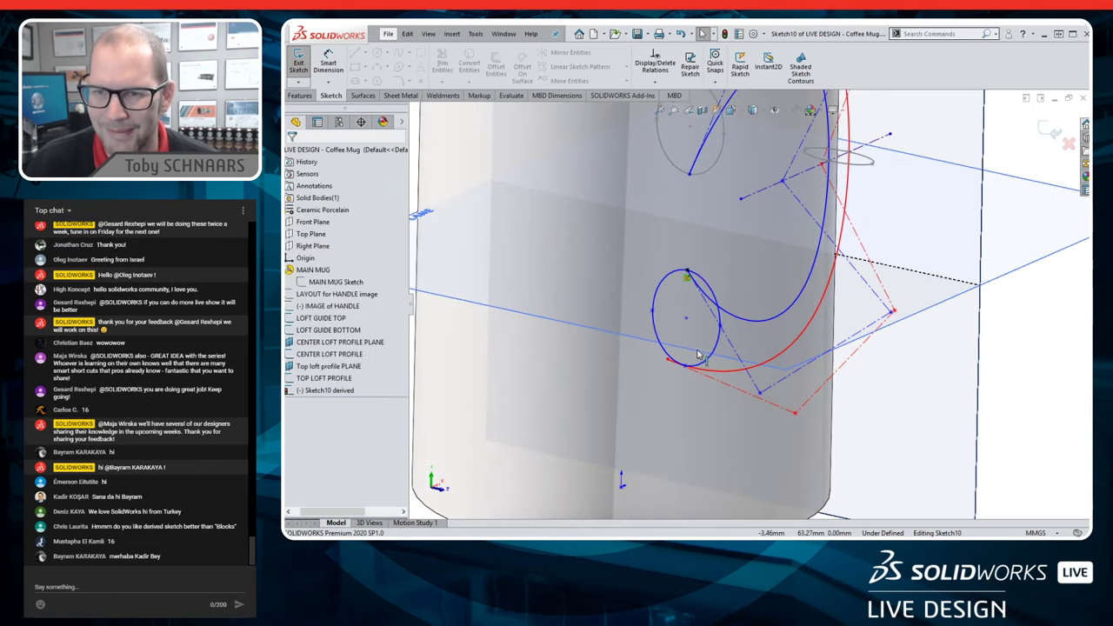
left_click(684, 368)
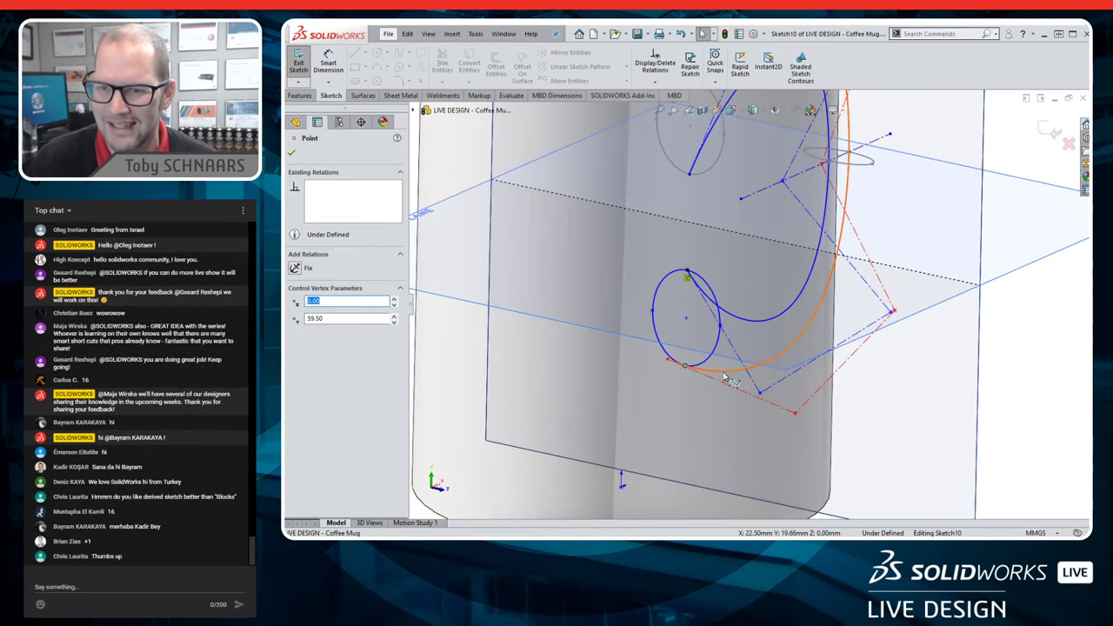
left_click(727, 369, "ctrl")
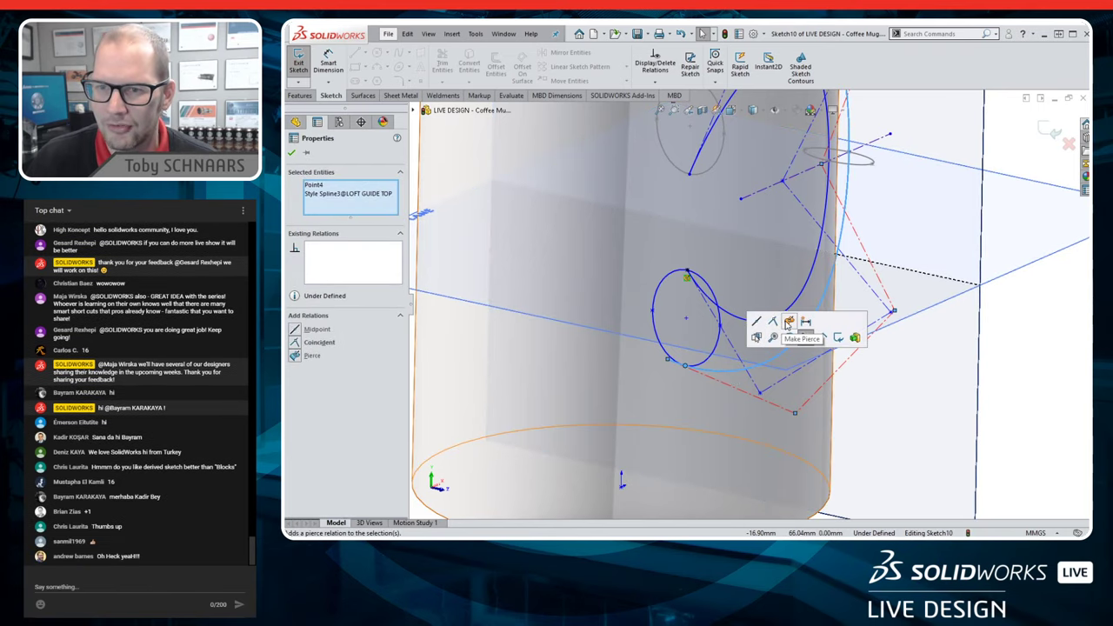
left_click(809, 335)
scroll(817, 393, "up", 3)
key("Escape")
middle_click_drag(817, 393, 826, 372)
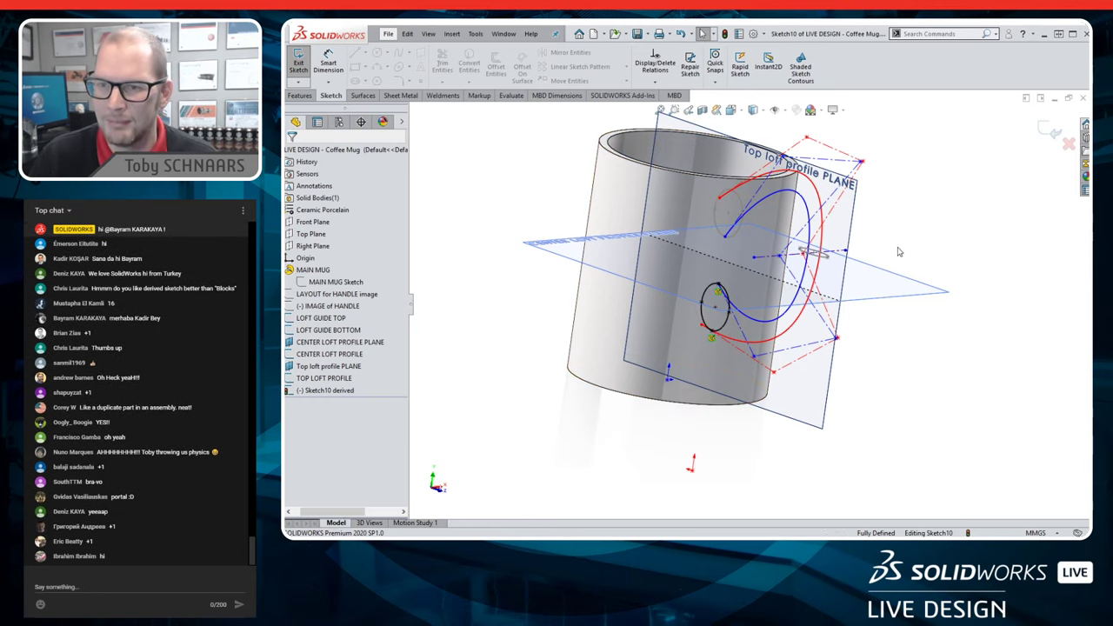
mouse_move(984, 239)
middle_mouse_down()
mouse_move(917, 321)
mouse_move(787, 352)
middle_mouse_up()
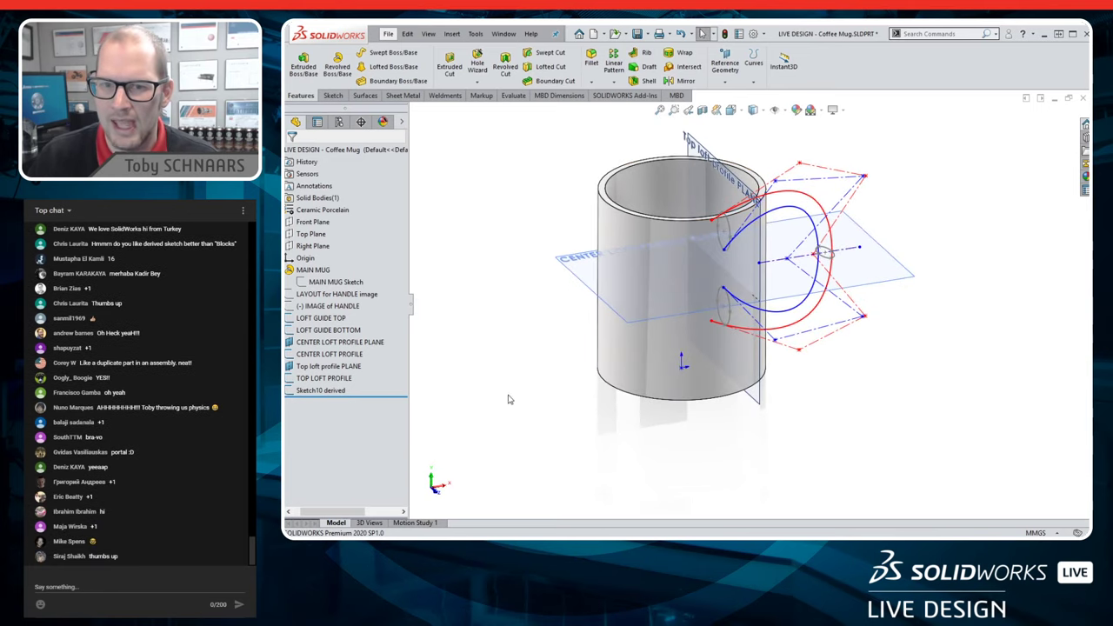
- Rename the derived ellipse sketch as LOWER LOFT PROFILE
left_click(330, 391)
left_click(344, 391)
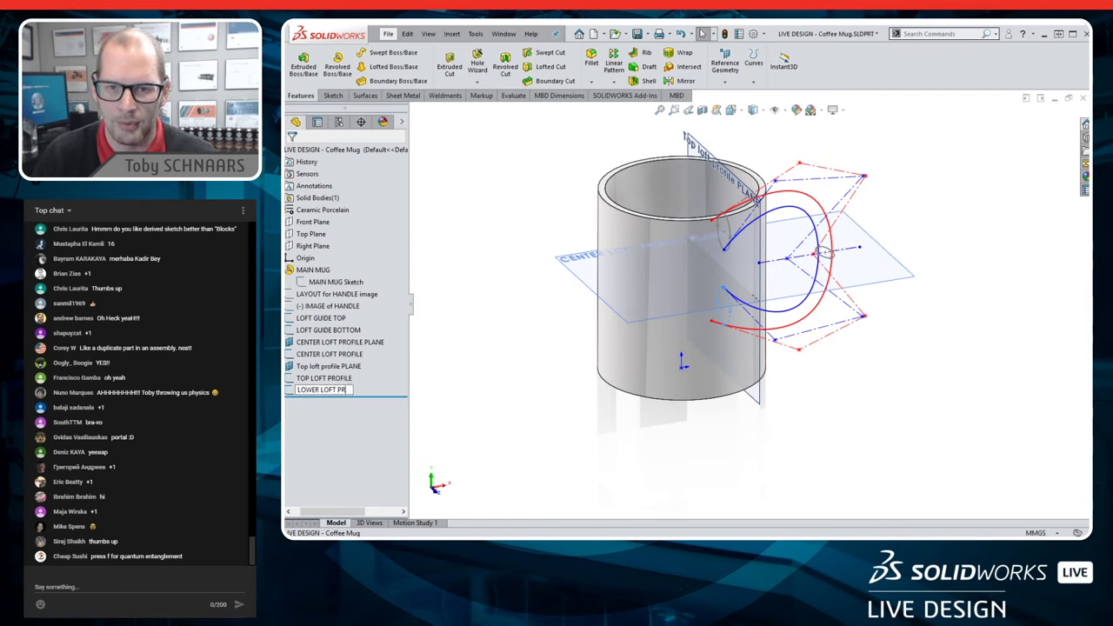
type("LOWER LOFT PROFILE")
key("Return")
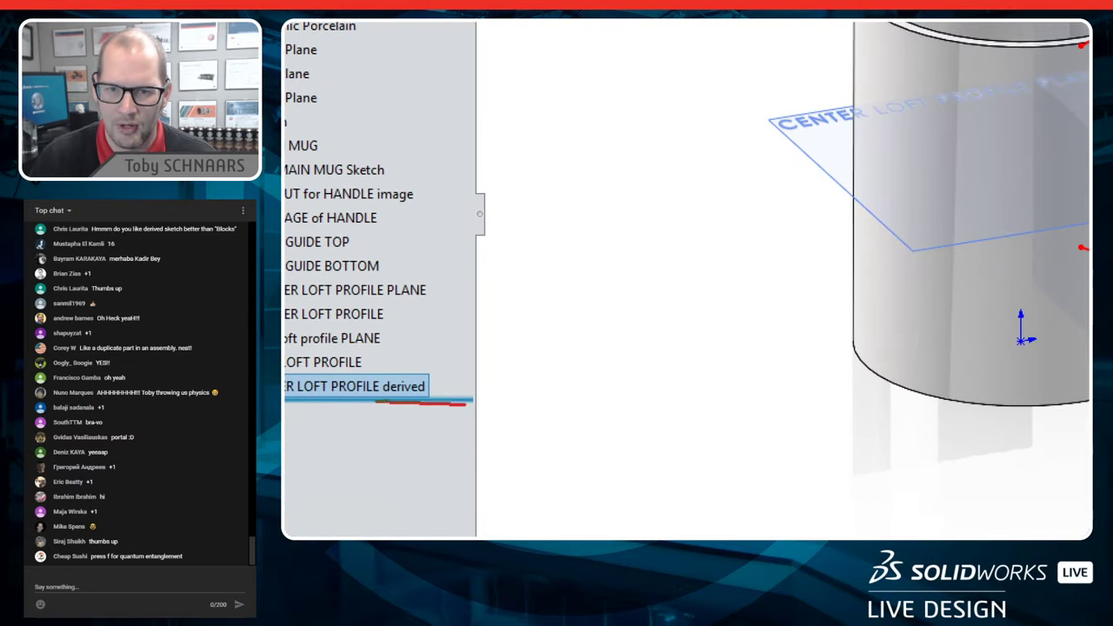
left_click_drag(376, 402, 465, 394)
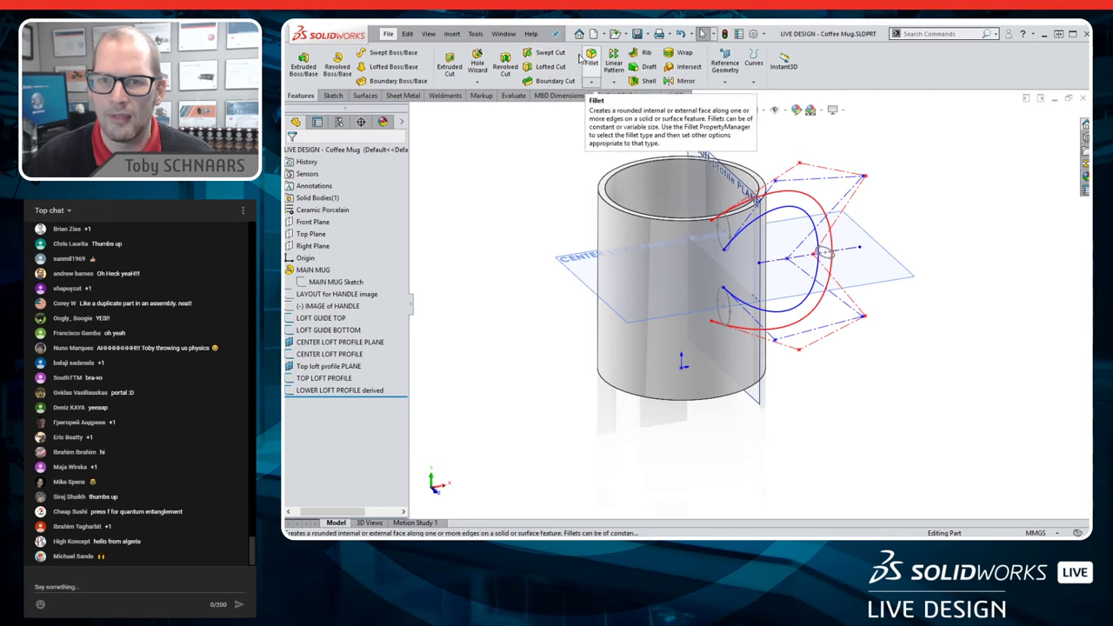
- Start a Lofted Boss/Base using the TOP, CENTER and LOWER LOFT PROFILE ellipses as profiles, in that order
left_click(391, 67)
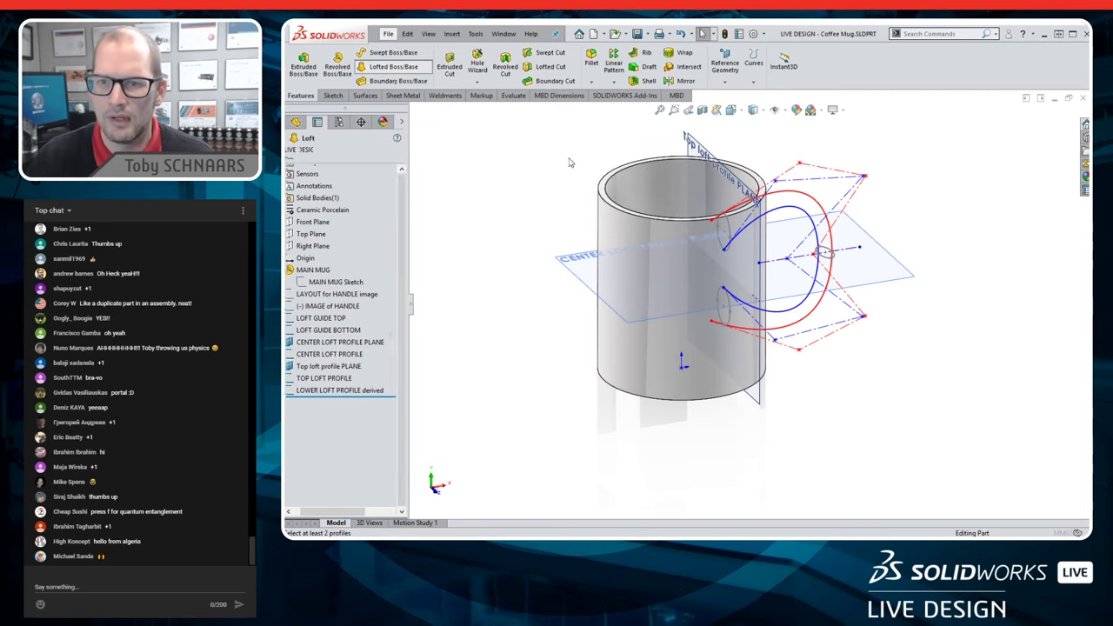
left_click(730, 223)
scroll(771, 243, "down", 3)
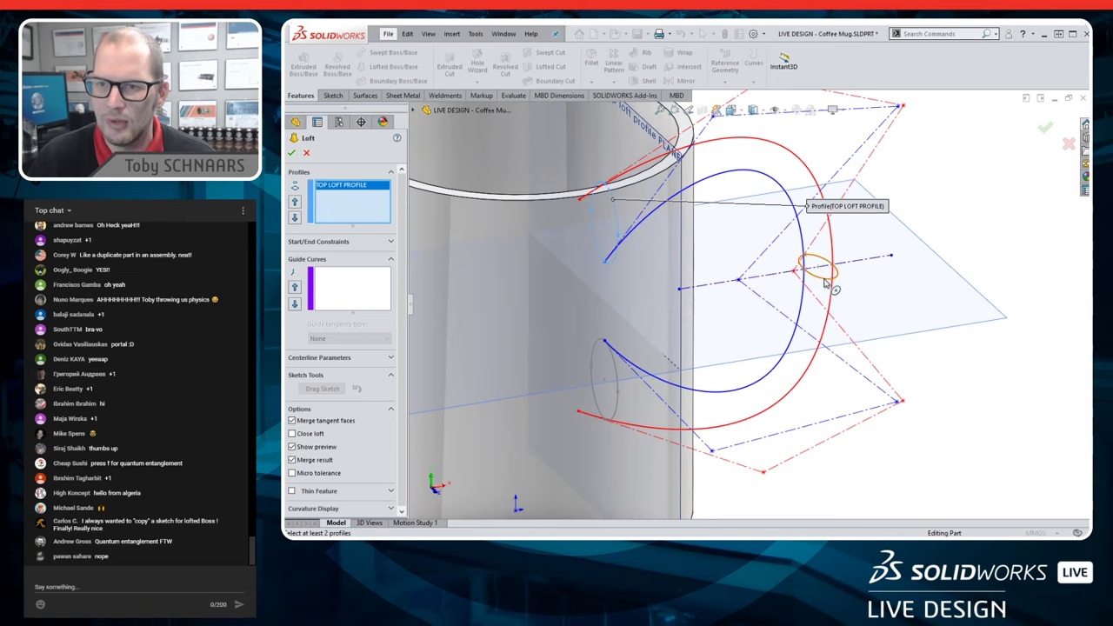
left_click(825, 278)
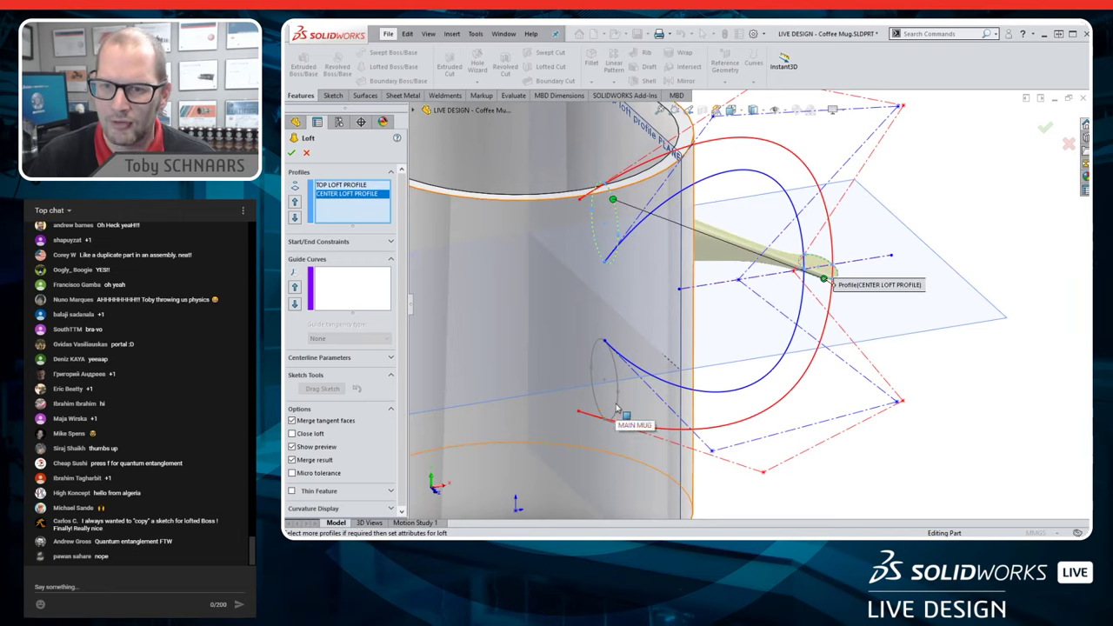
left_click(617, 406)
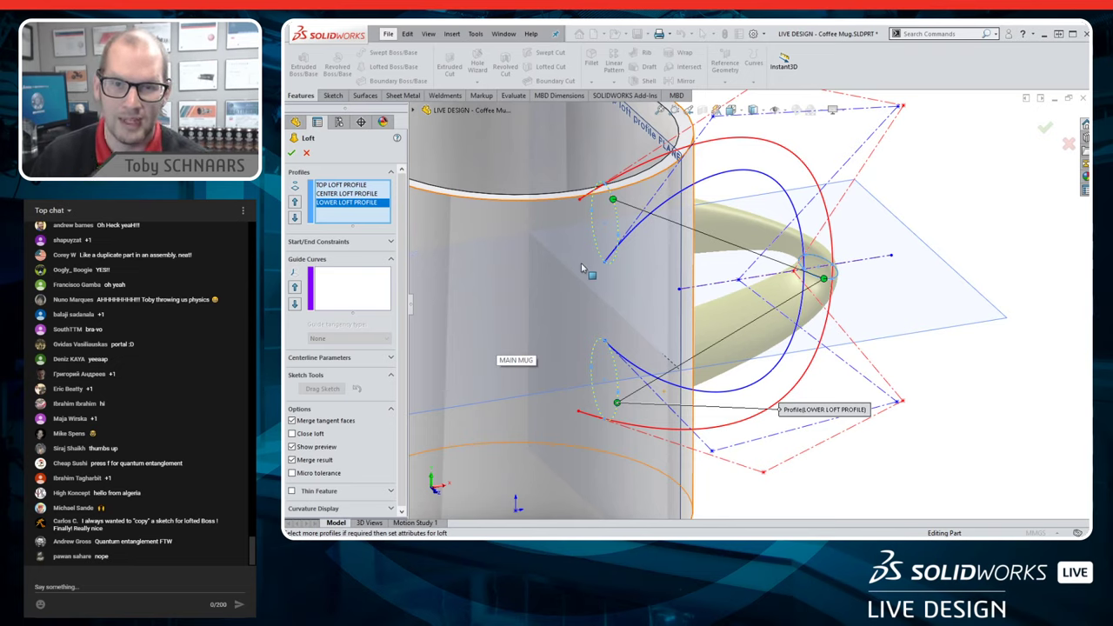
- Add LOFT GUIDE TOP and LOFT GUIDE BOTTOM as the loft's guide curves and create the handle
left_click(352, 287)
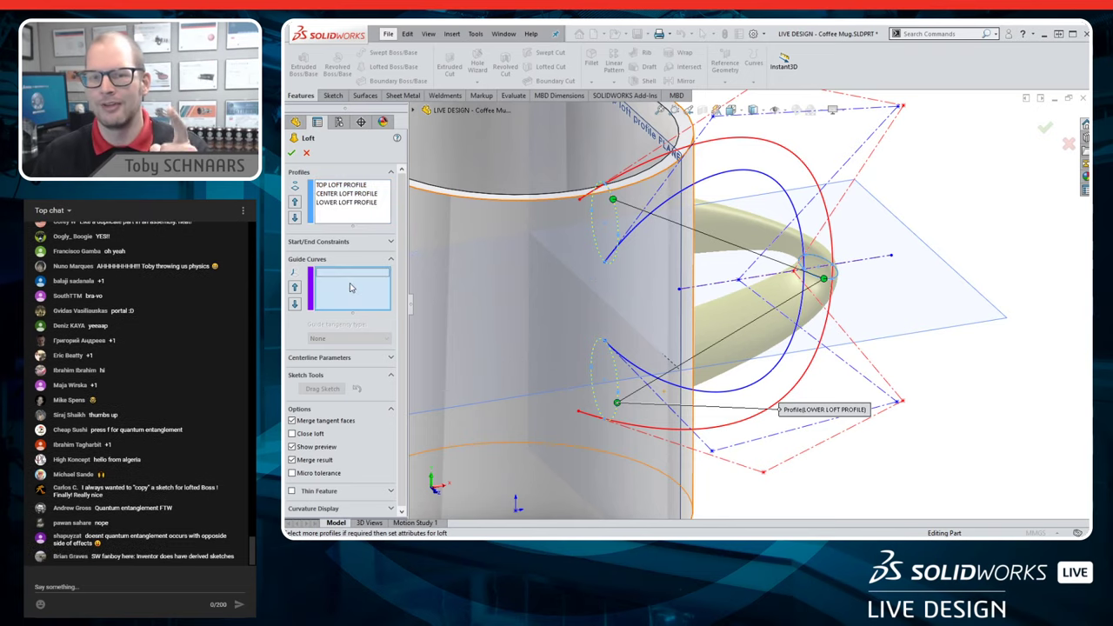
left_click(751, 143)
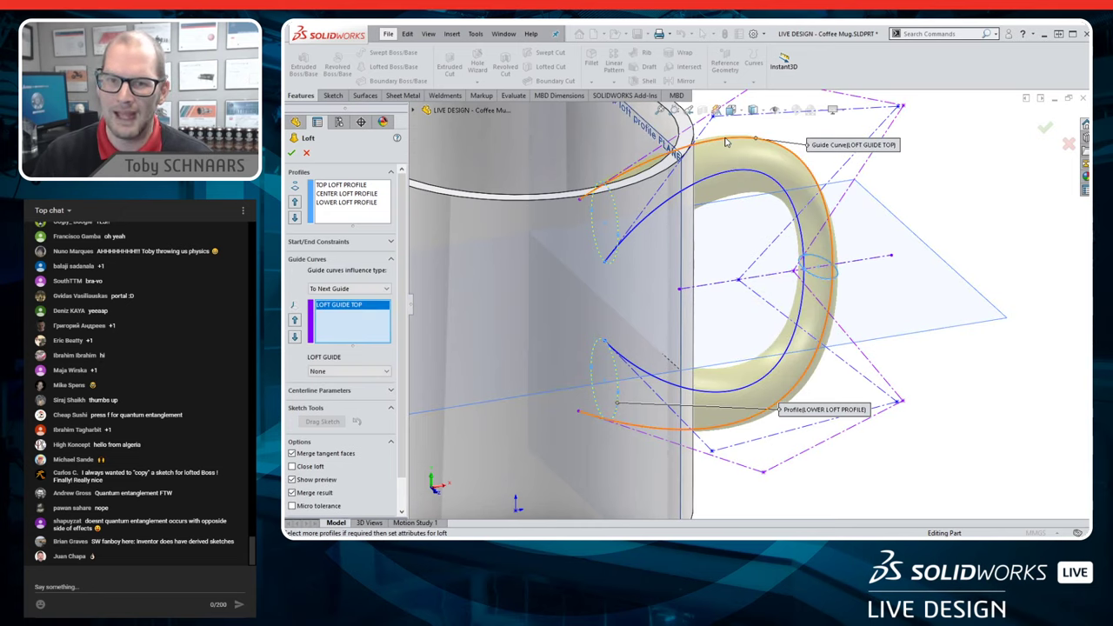
left_click(727, 180)
middle_click_drag(727, 180, 816, 426)
scroll(729, 297, "up", 3)
left_click(1043, 130)
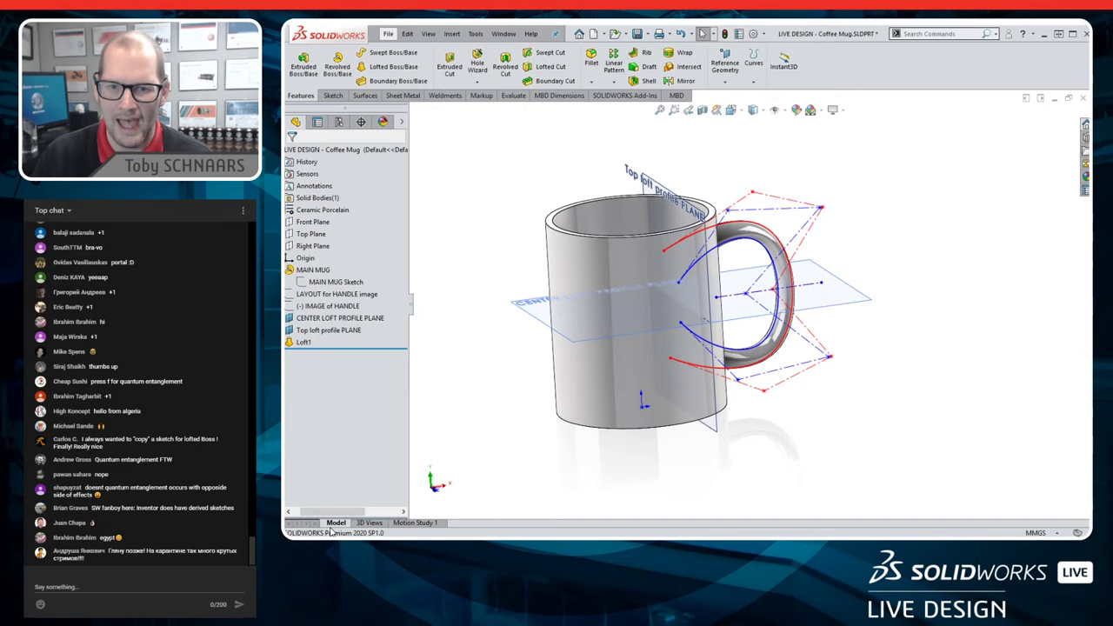
- Hide both loft guide sketches, the CENTER LOFT PROFILE PLANE and the Top loft profile PLANE
left_click(791, 383)
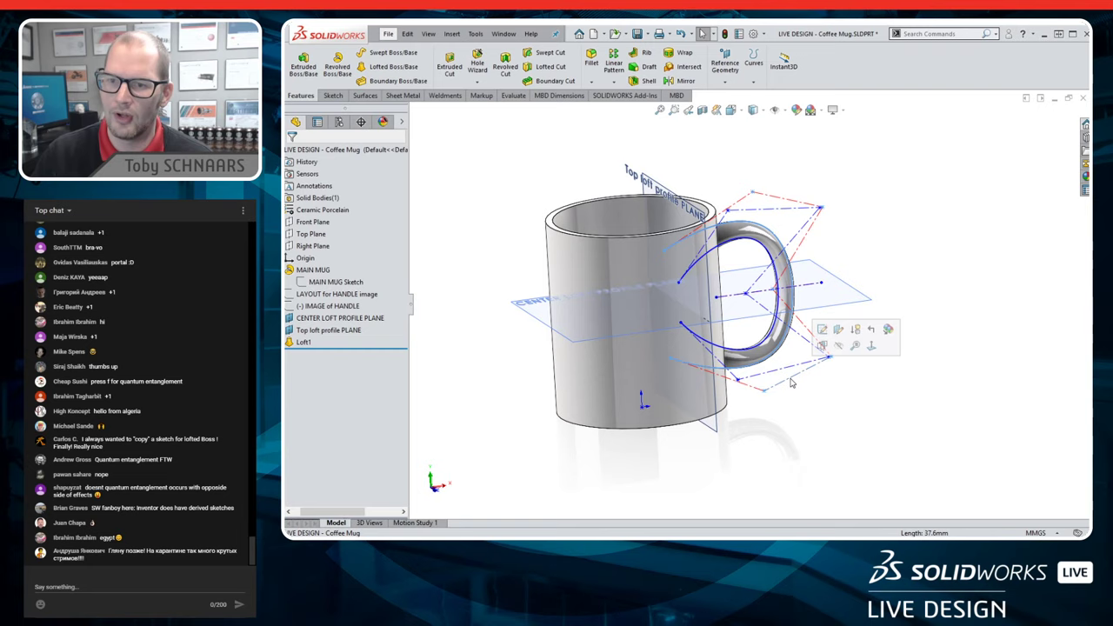
left_click(839, 344)
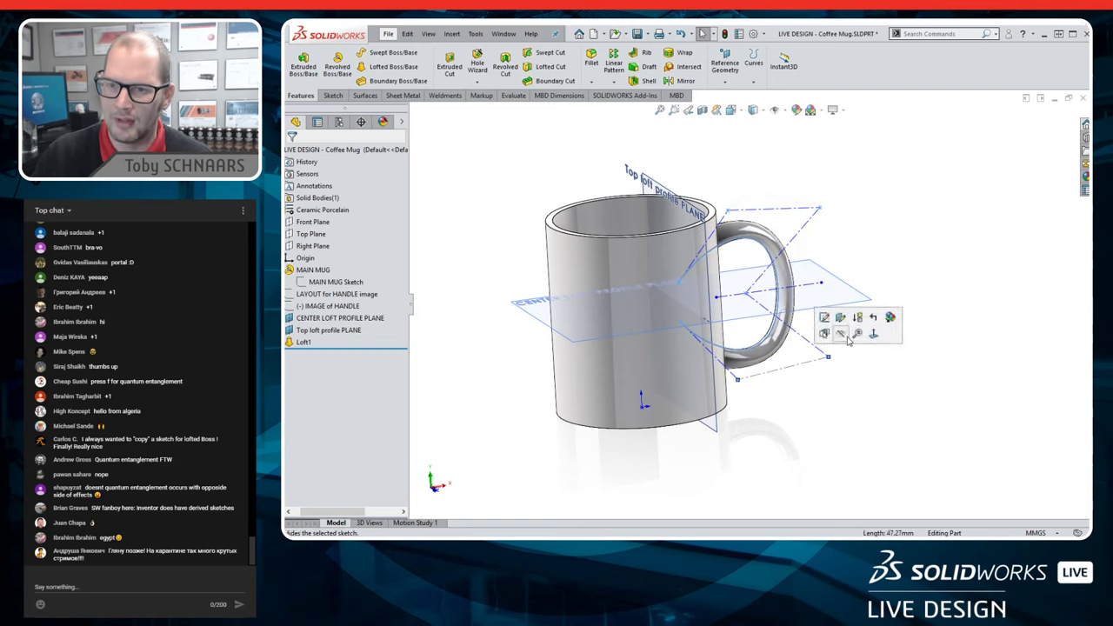
left_click(816, 296)
left_click(882, 259)
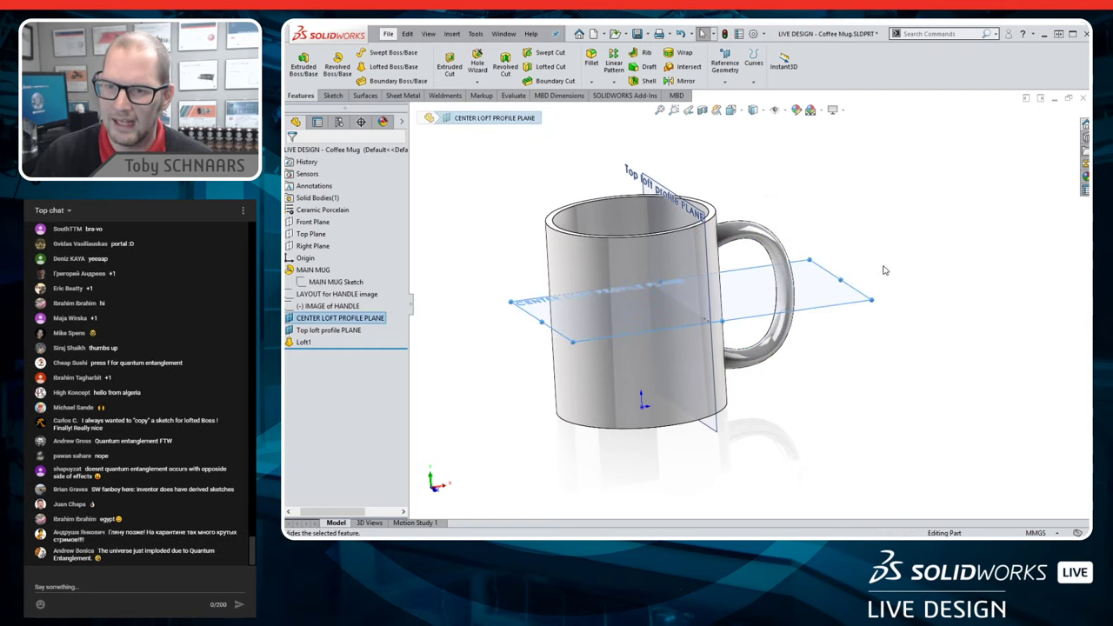
left_click(718, 425)
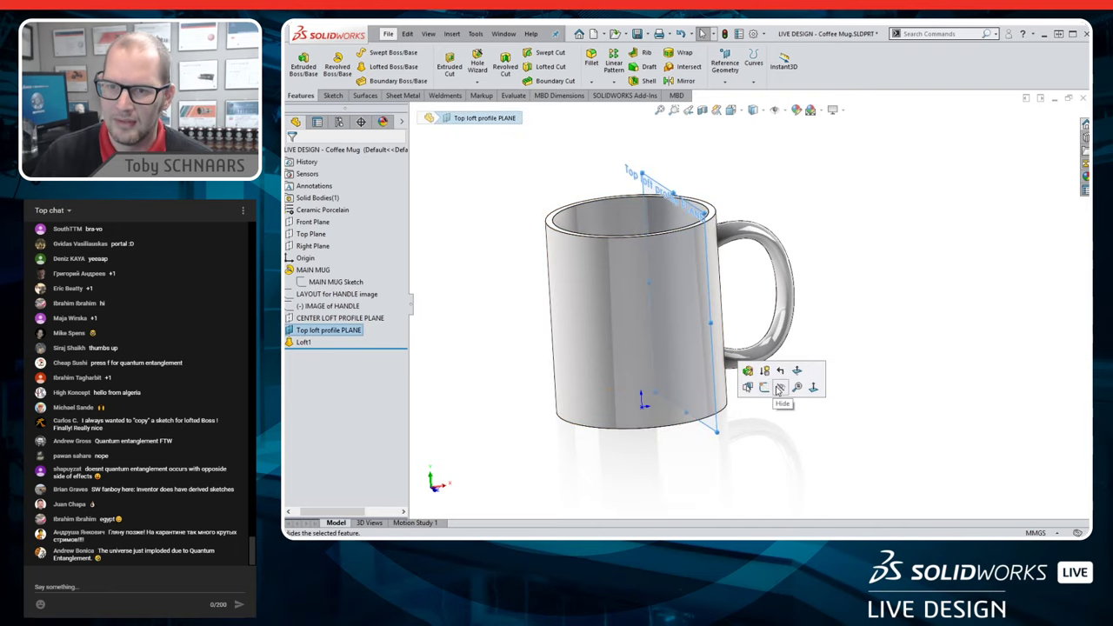
left_click(744, 392)
- Rename the handle's loft feature as LOFTED HANDLE
left_click(303, 343)
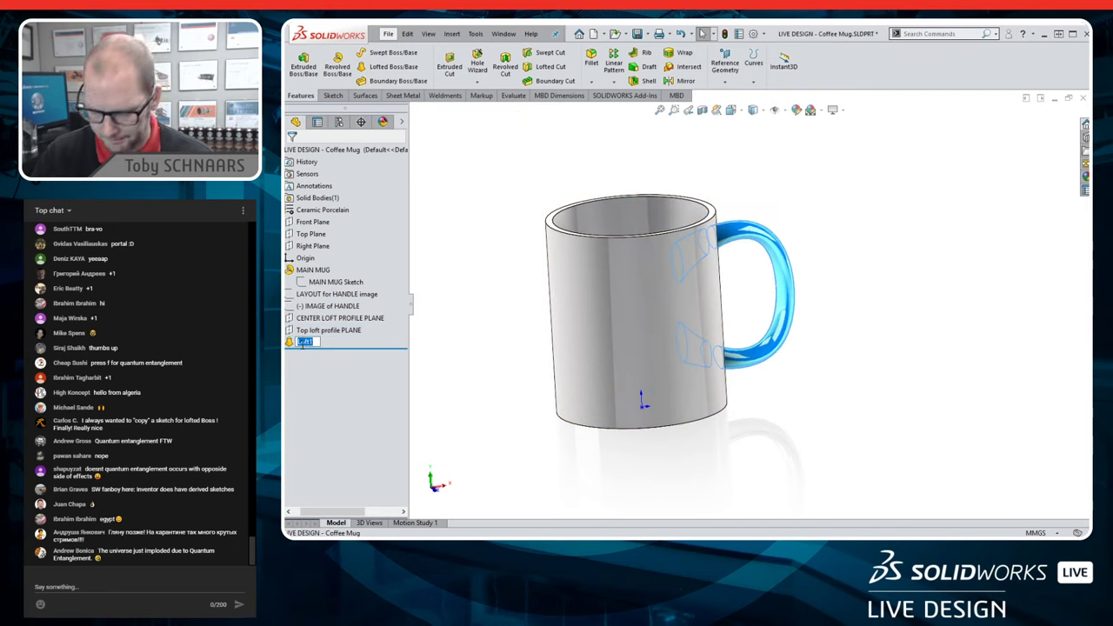
type("LOFTED HANDLE")
key("Return")
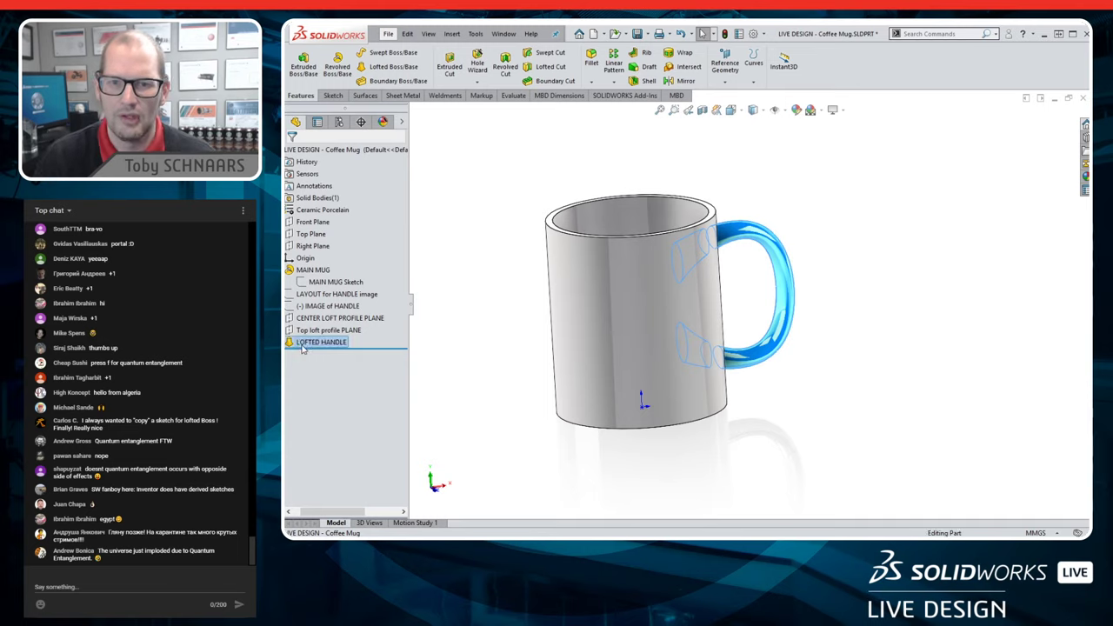
left_click(474, 301)
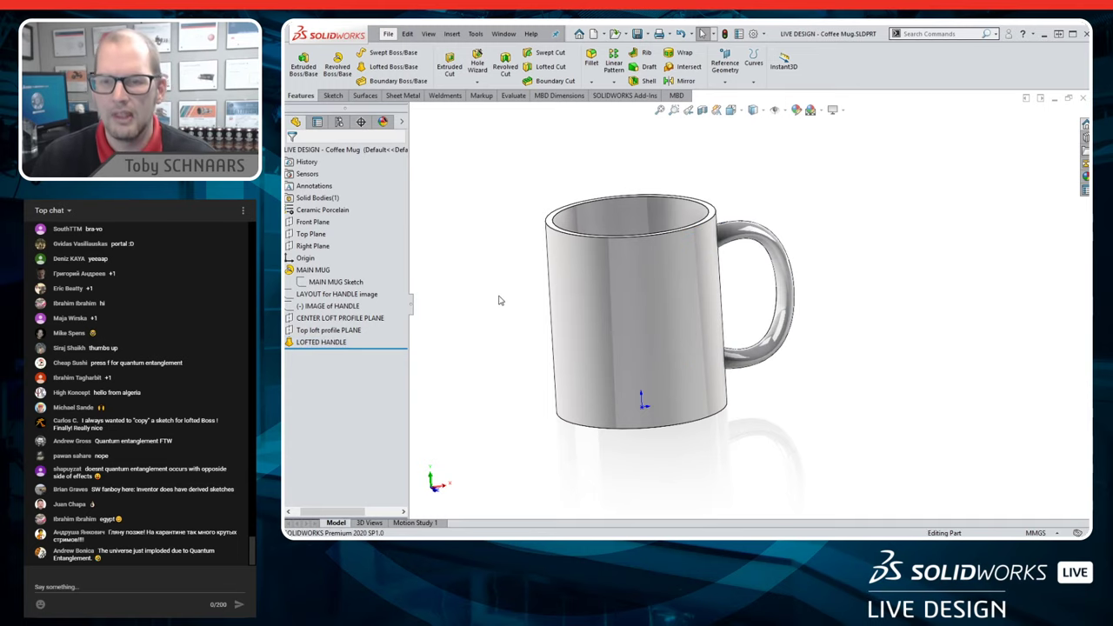
- Create a section view of the mug parallel to the Front Plane, offset 11 mm, exposing the handle ends inside
middle_click_drag(500, 301, 697, 400)
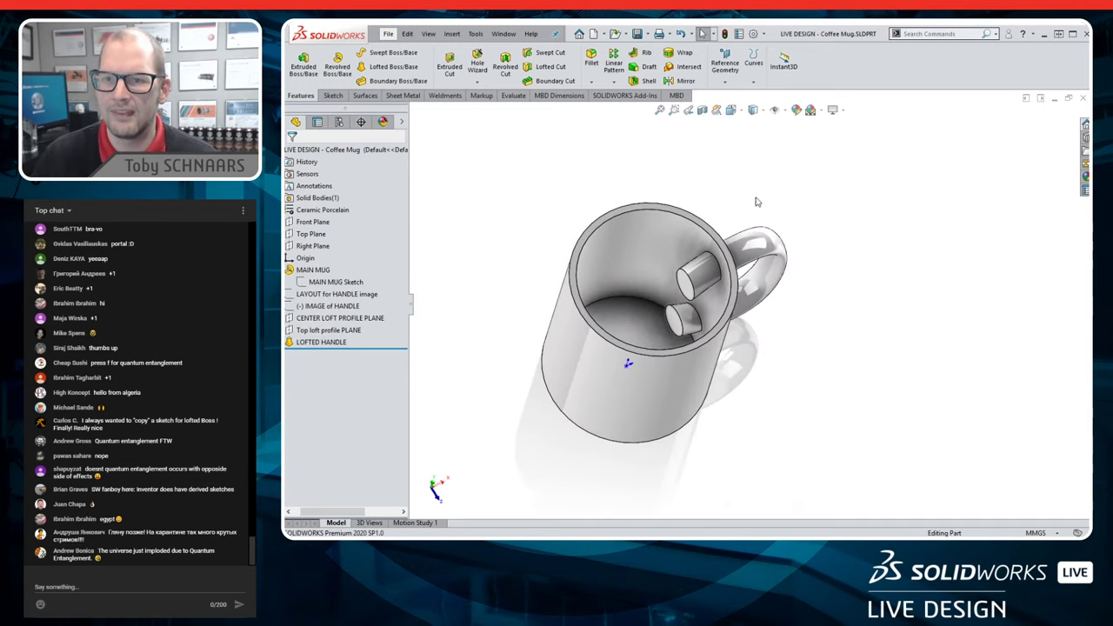
left_click(701, 109)
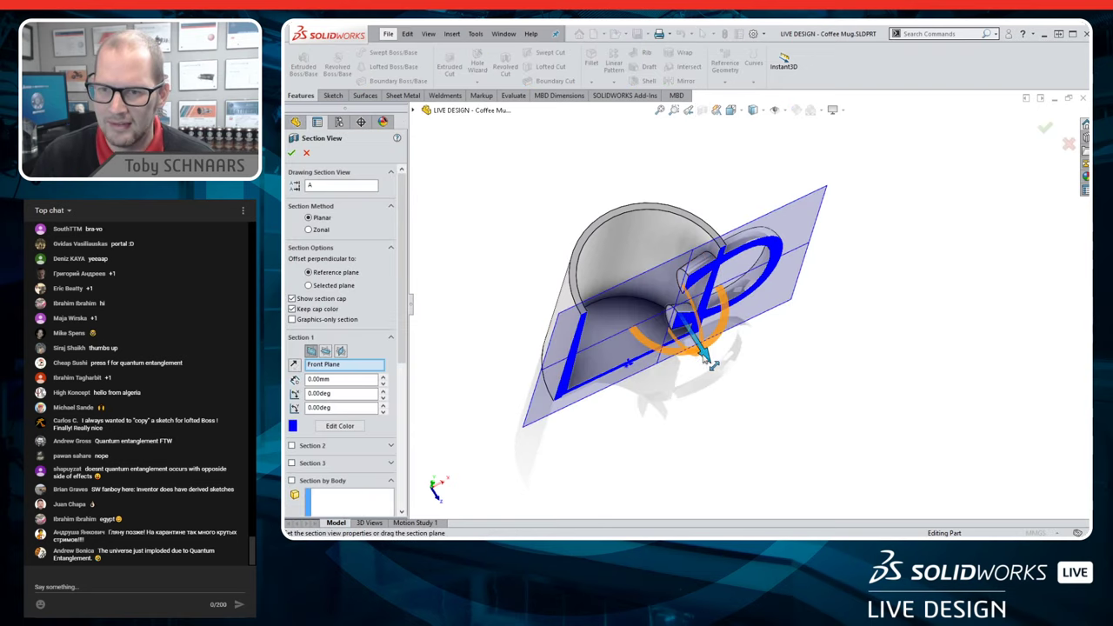
left_click_drag(704, 358, 721, 372)
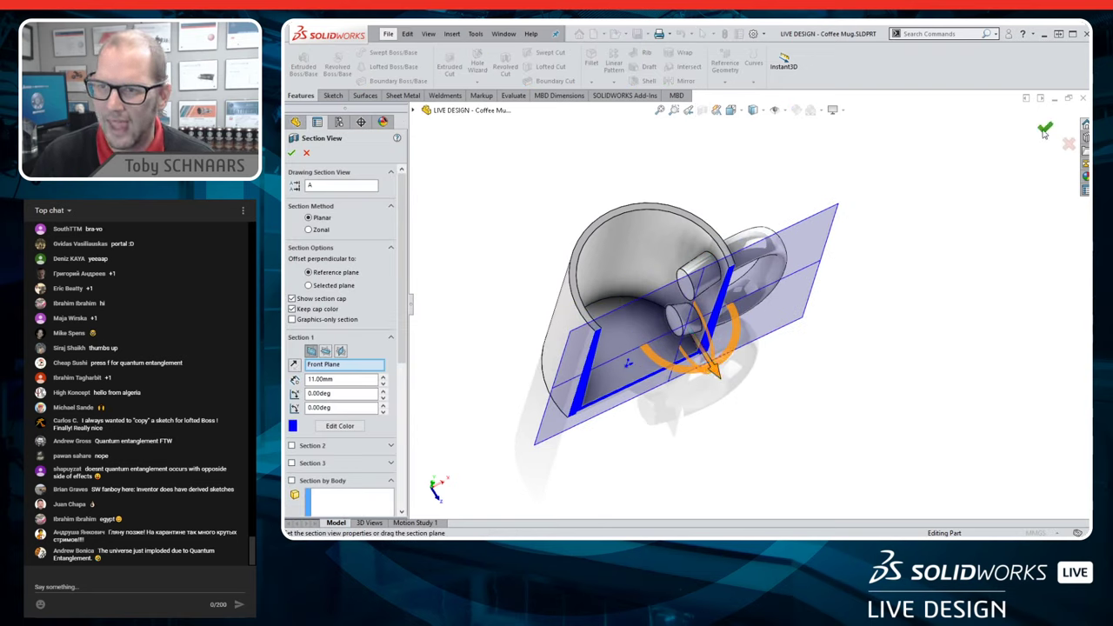
left_click(1044, 130)
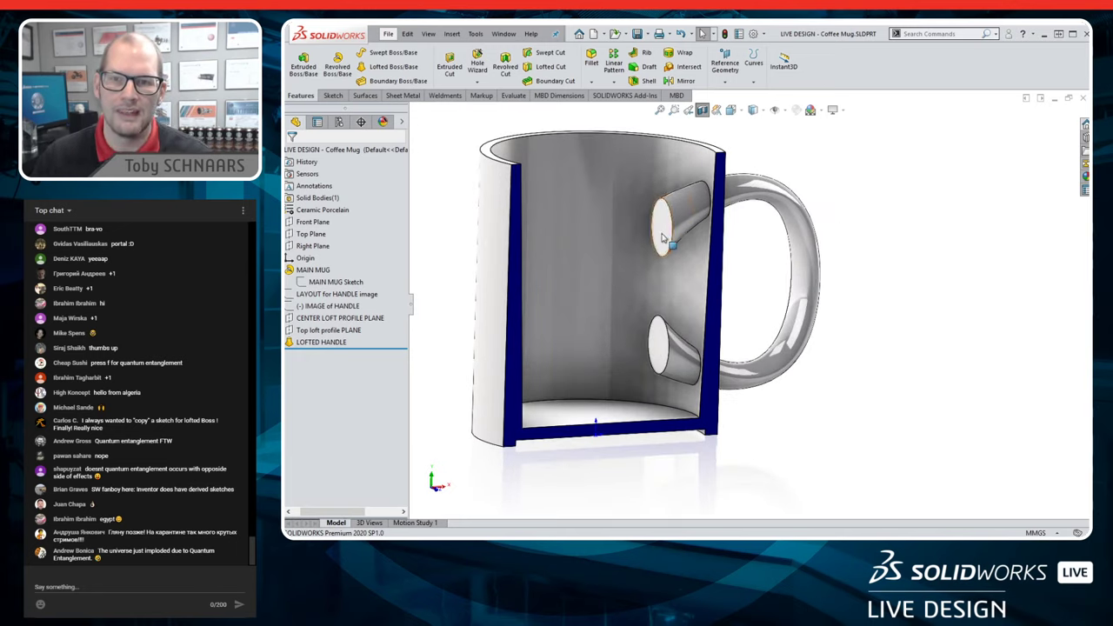
- Delete the side and end faces of the upper handle stub inside the mug using Delete Face's plain Delete option
left_click(452, 33)
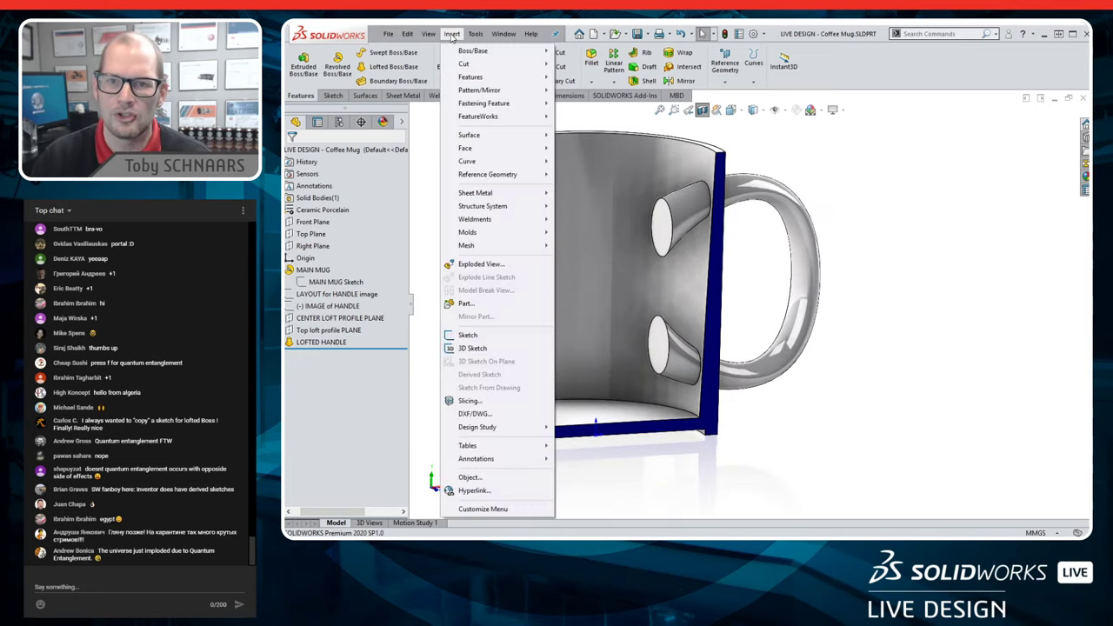
mouse_move(475, 150)
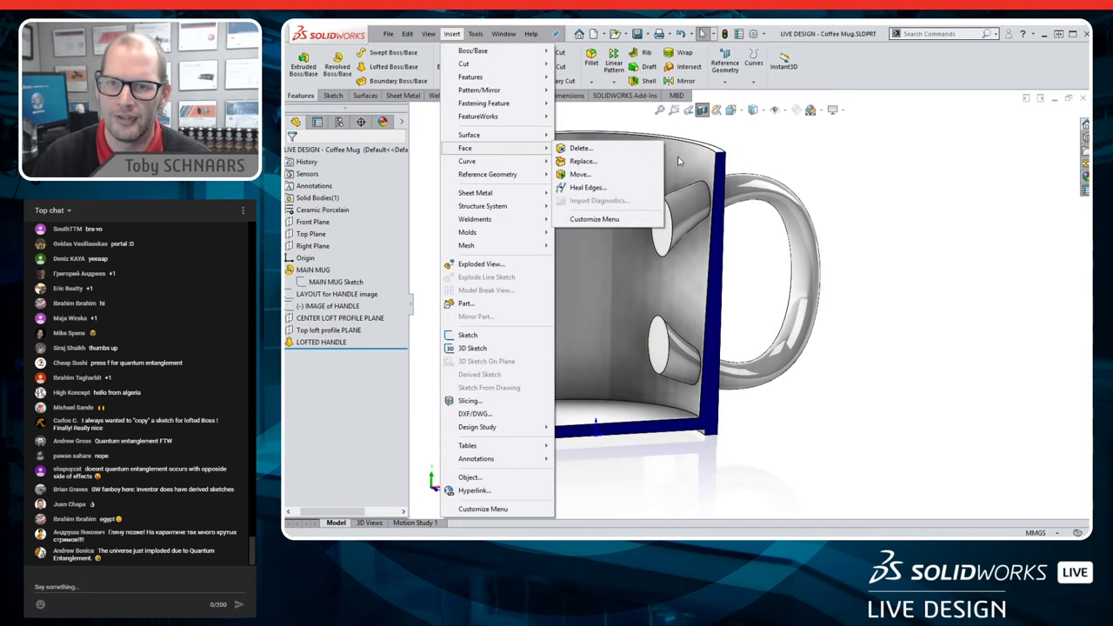
left_click(588, 152)
left_click(307, 270)
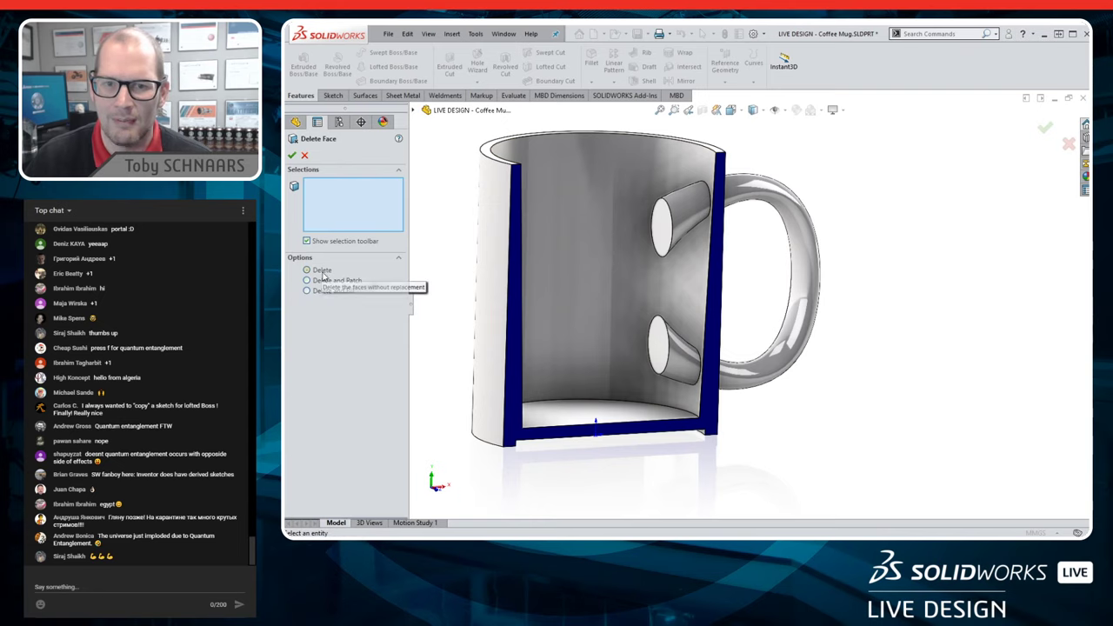
left_click(685, 207)
left_click(667, 237)
key("Return")
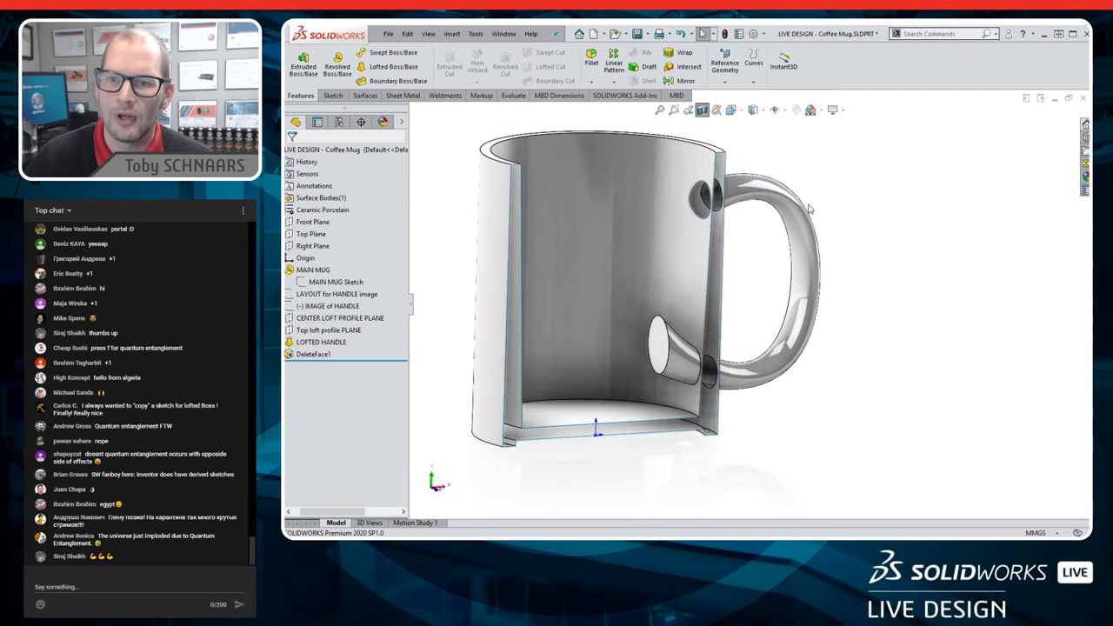
- Change the upper handle stub's face deletion from plain Delete to Delete and Patch
scroll(696, 199, "up", 8)
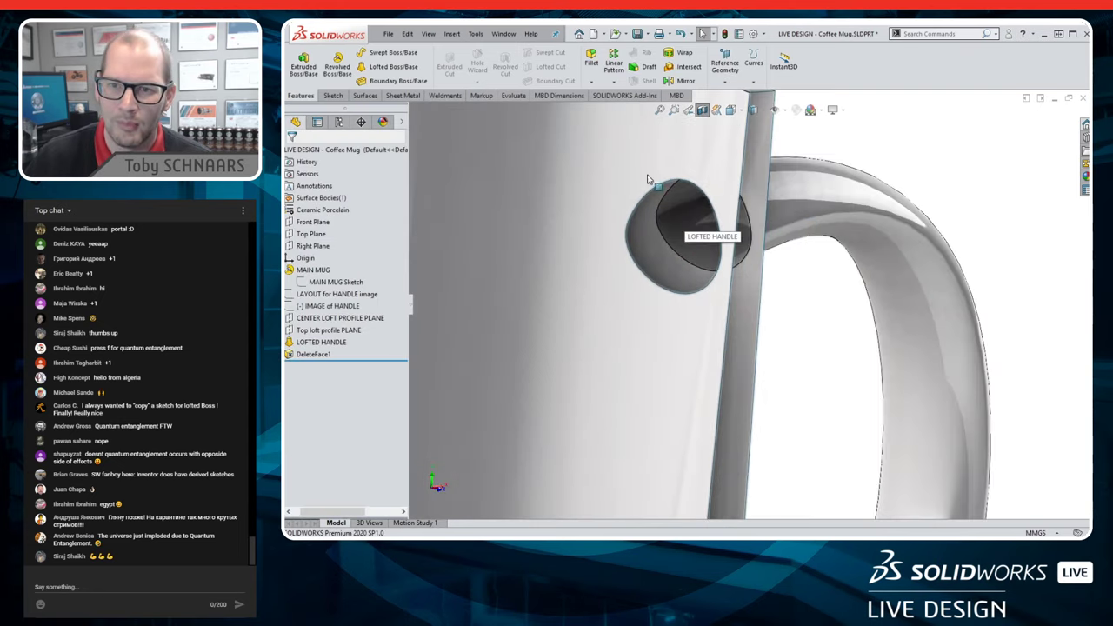
middle_click_drag(751, 290, 711, 281)
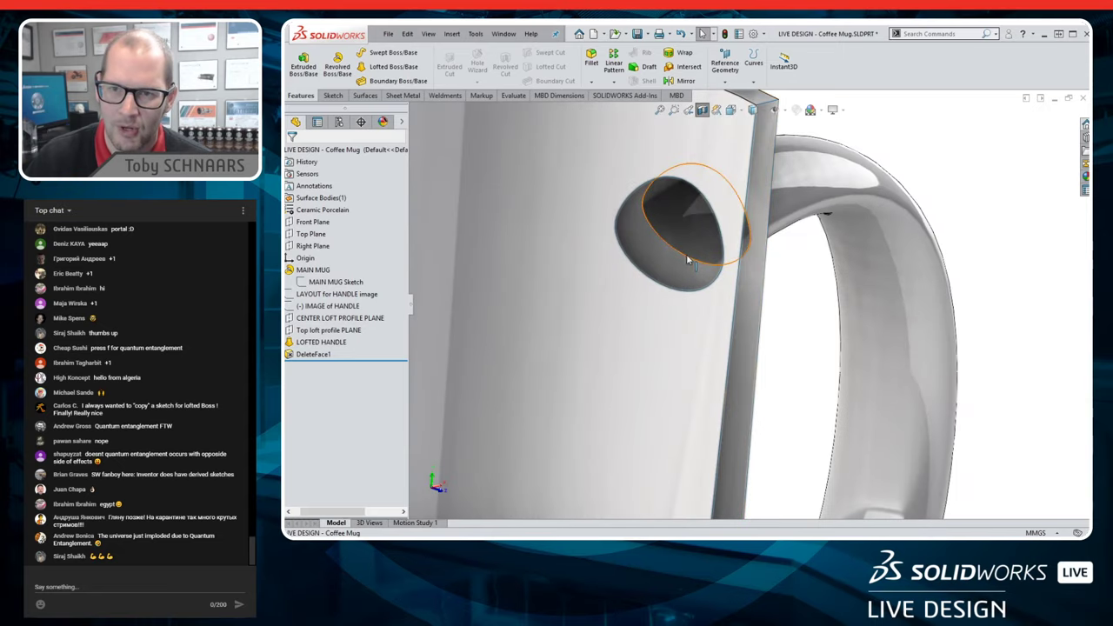
scroll(661, 330, "down", 8)
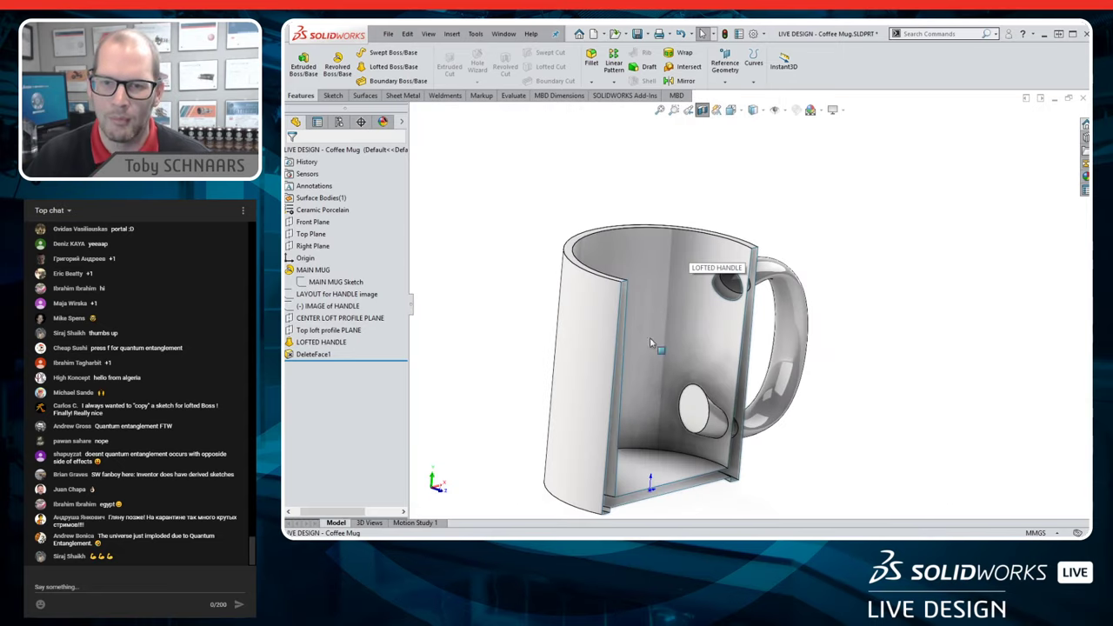
right_click(330, 355)
left_click(332, 324)
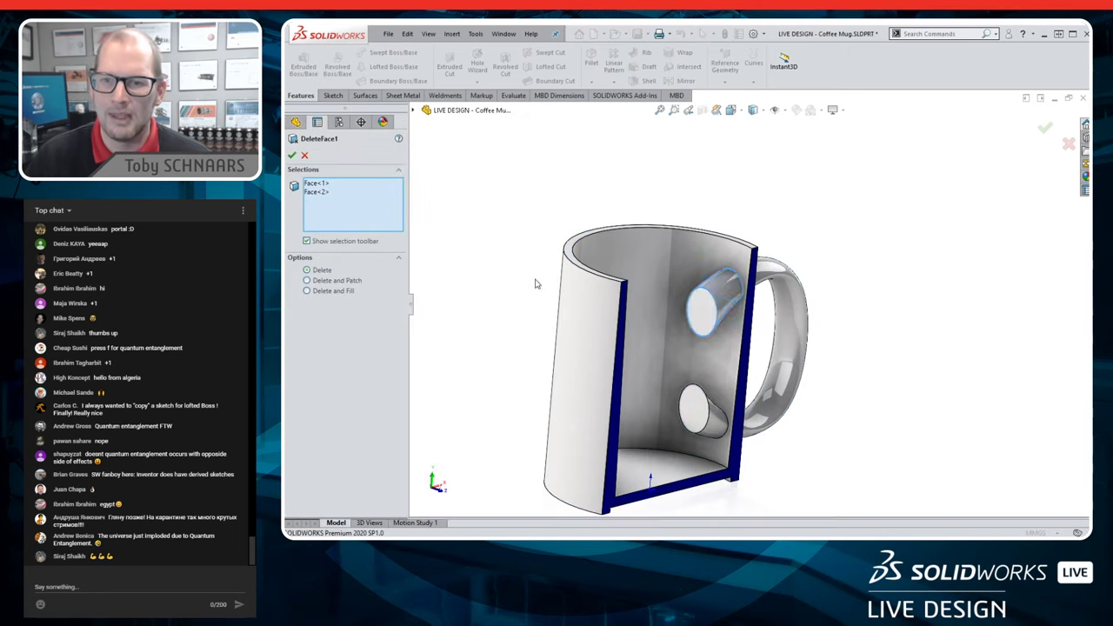
left_click(342, 281)
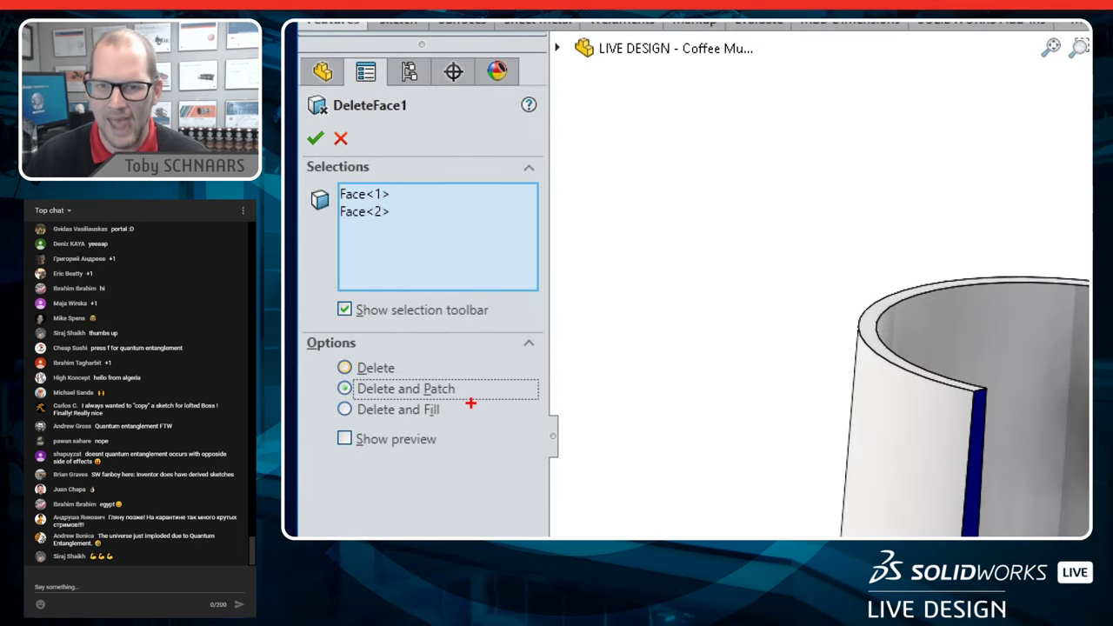
left_click_drag(368, 285, 428, 321, "ctrl+shift")
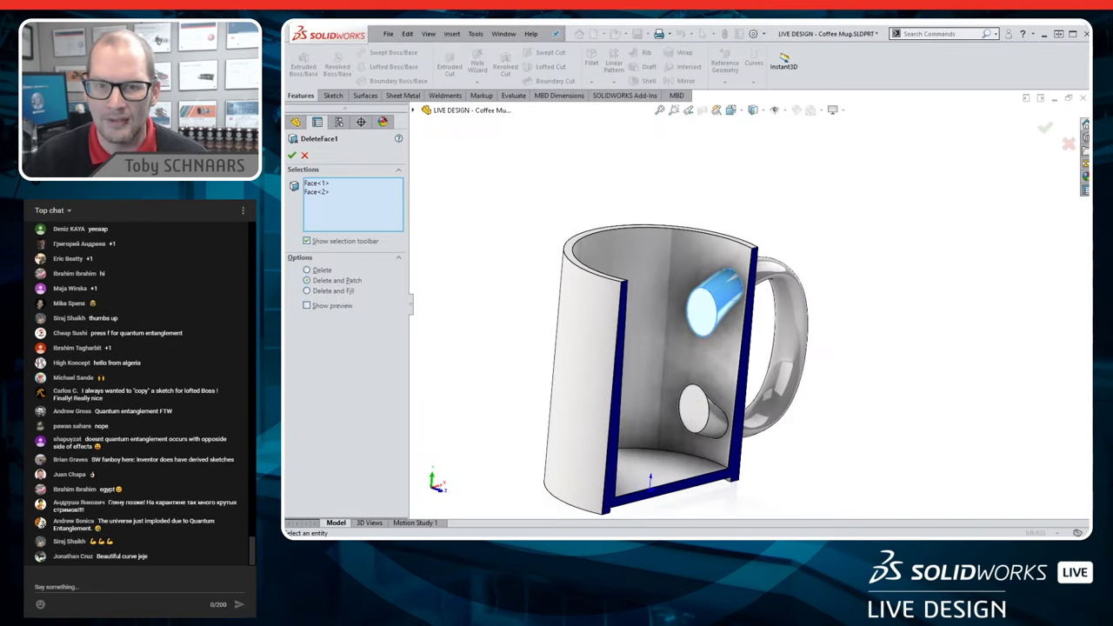
left_click(292, 154)
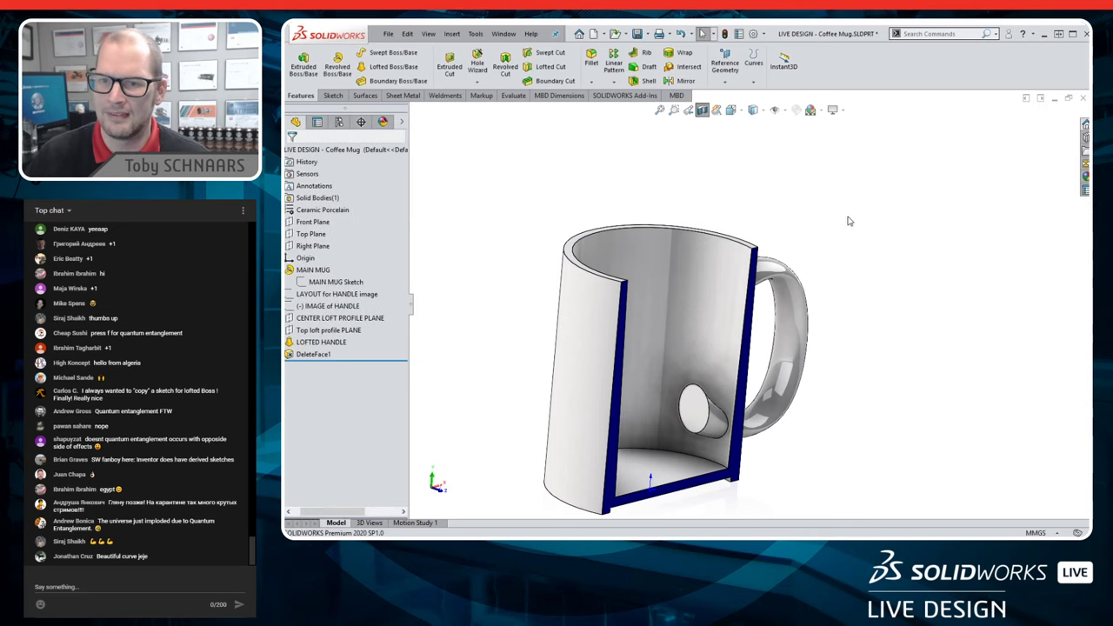
- Delete the side and end faces of the lower handle stub inside the mug using Delete Face with Delete and Patch
key("Left")
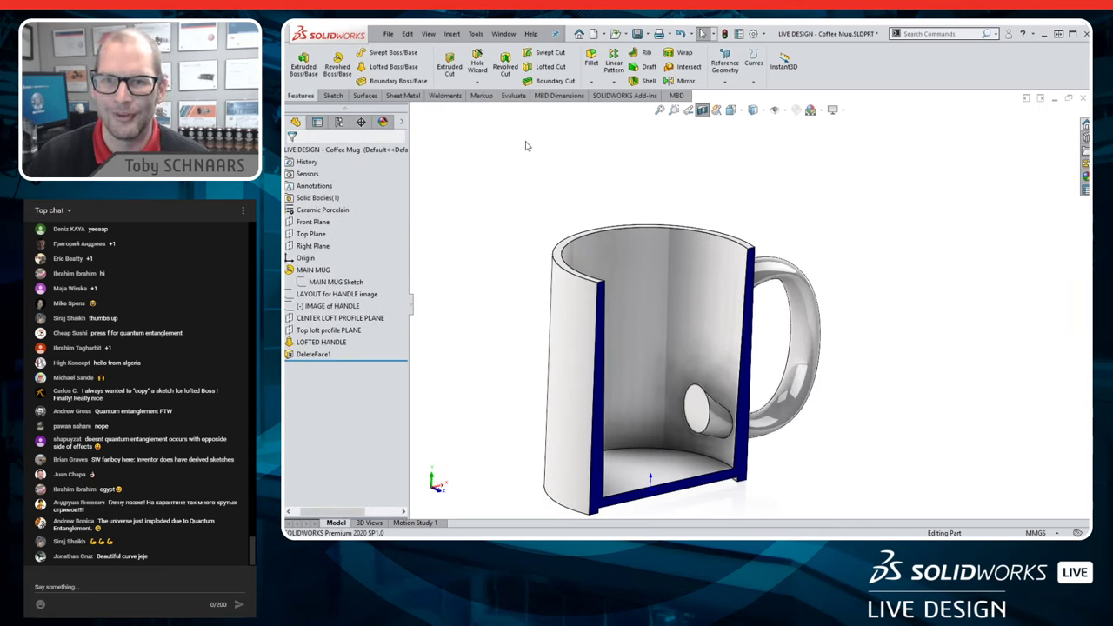
left_click(453, 34)
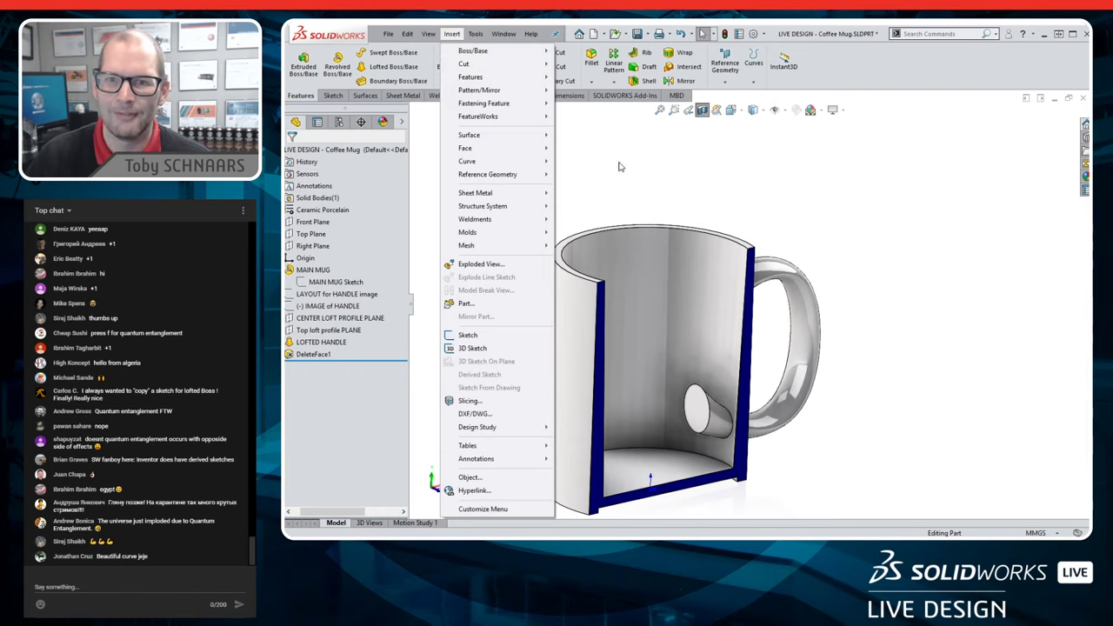
left_click(703, 189)
left_click(452, 34)
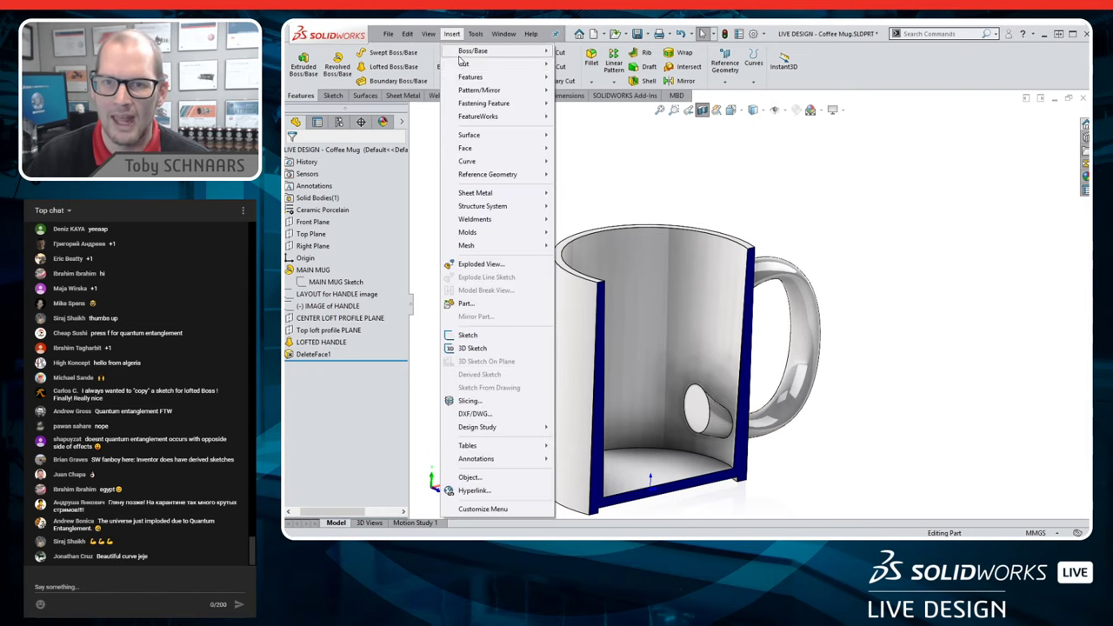
mouse_move(466, 77)
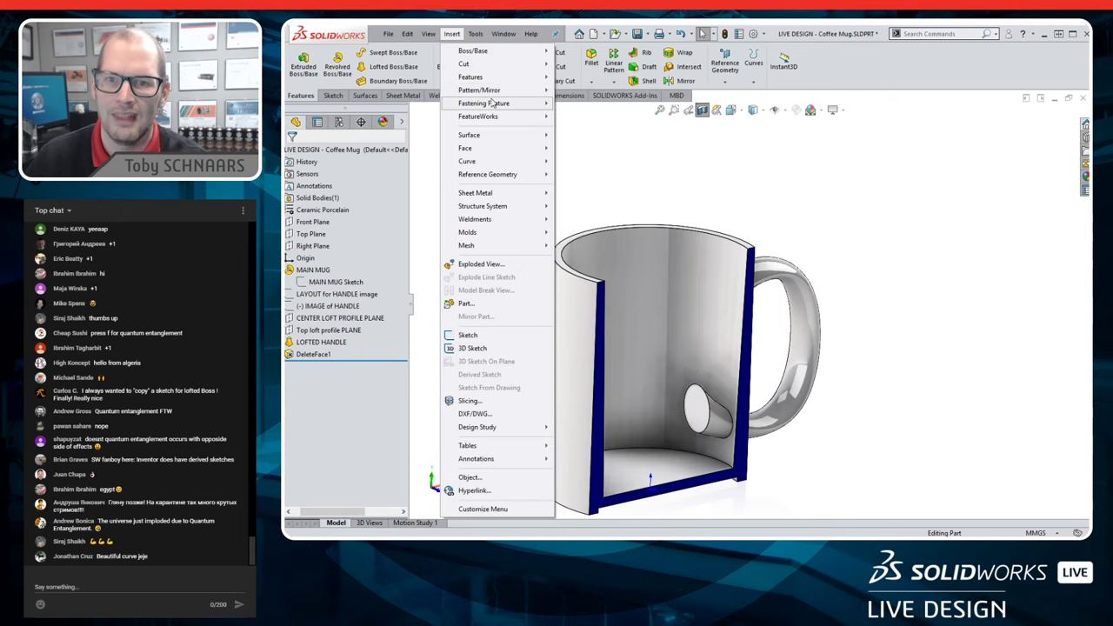
mouse_move(487, 150)
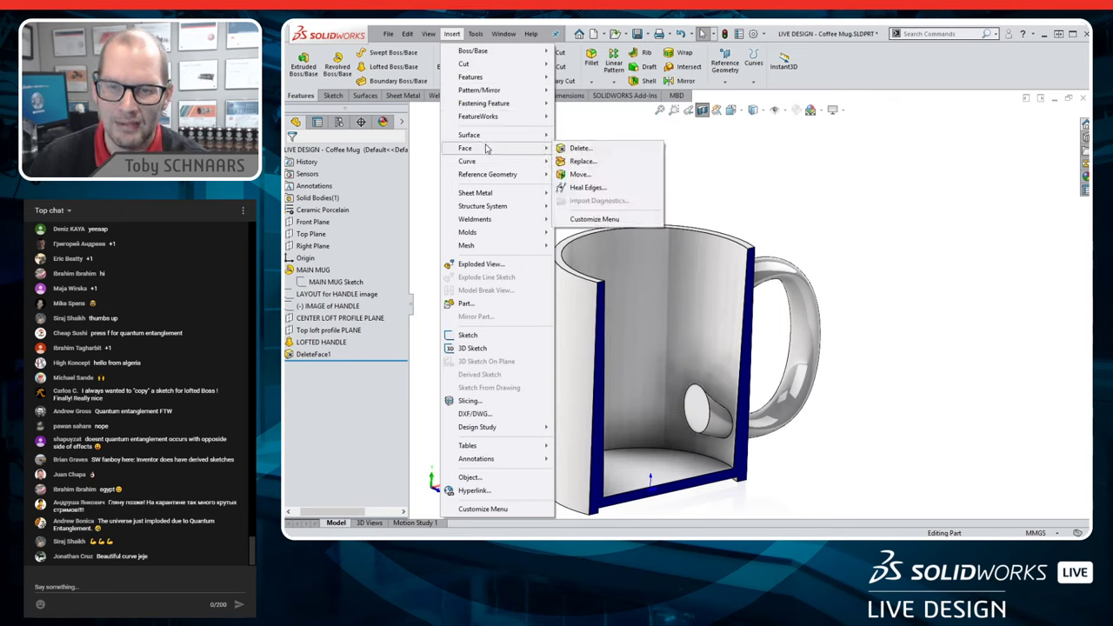
left_click(579, 149)
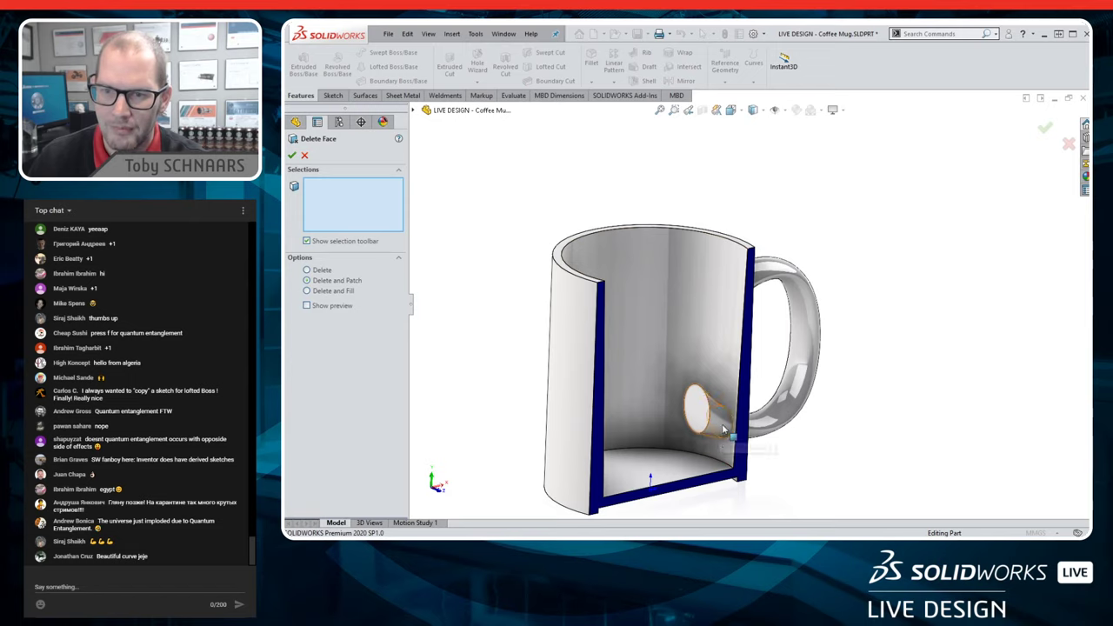
left_click(723, 427)
left_click(702, 421)
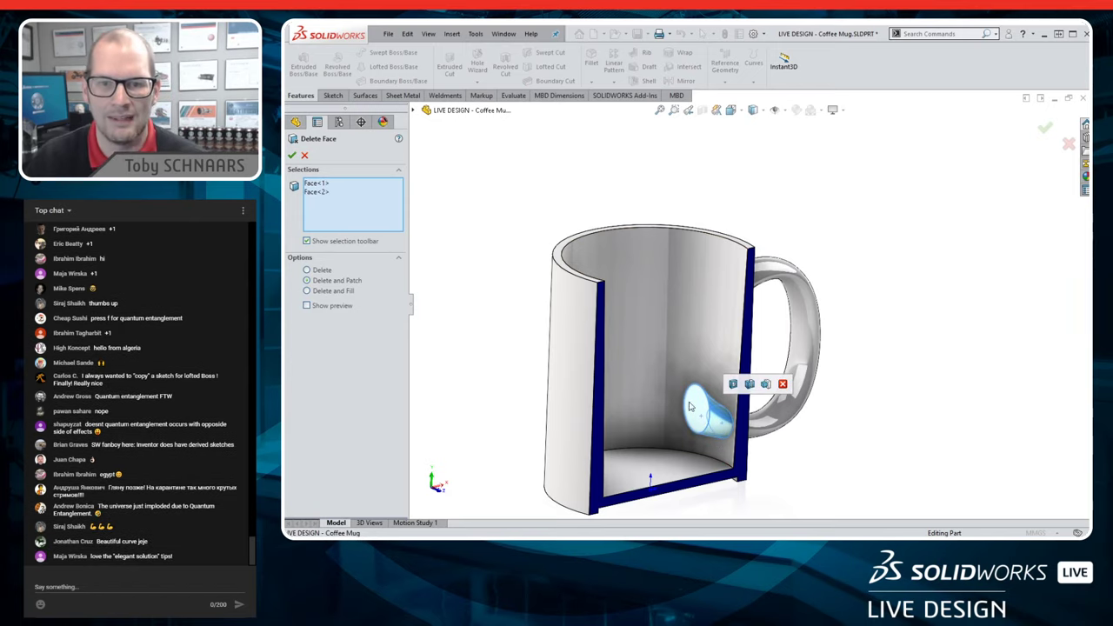
left_click(292, 154)
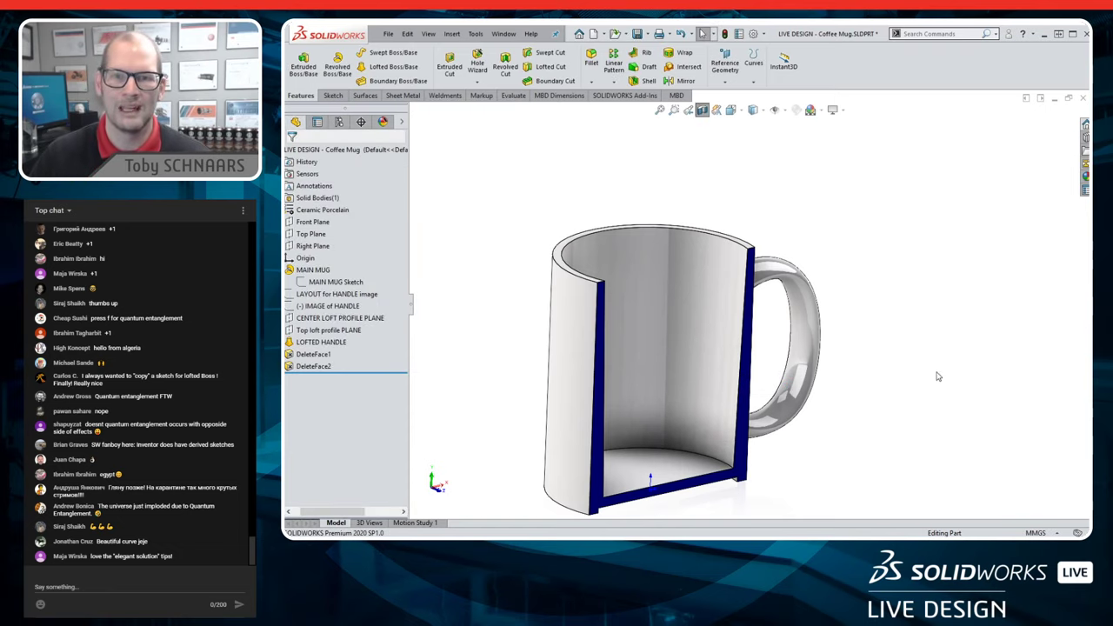
- Fillet the inner edge of the recess on the mug's underside with a symmetric 7 mm radius
middle_click_drag(937, 376, 878, 334)
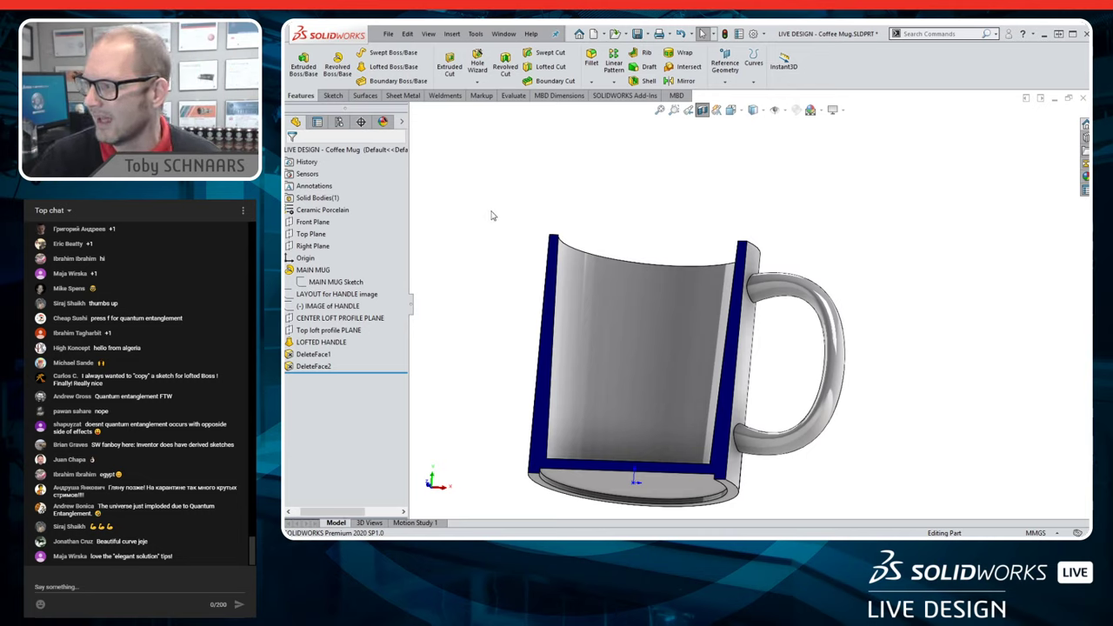
left_click(592, 65)
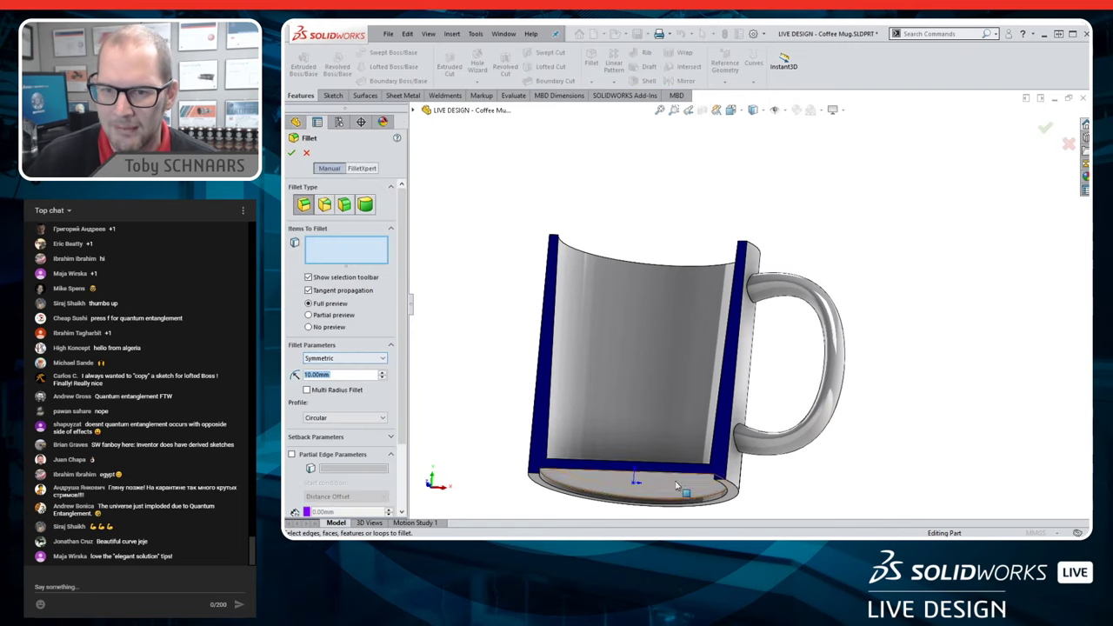
scroll(545, 447, "down", 3)
scroll(544, 447, "down", 2)
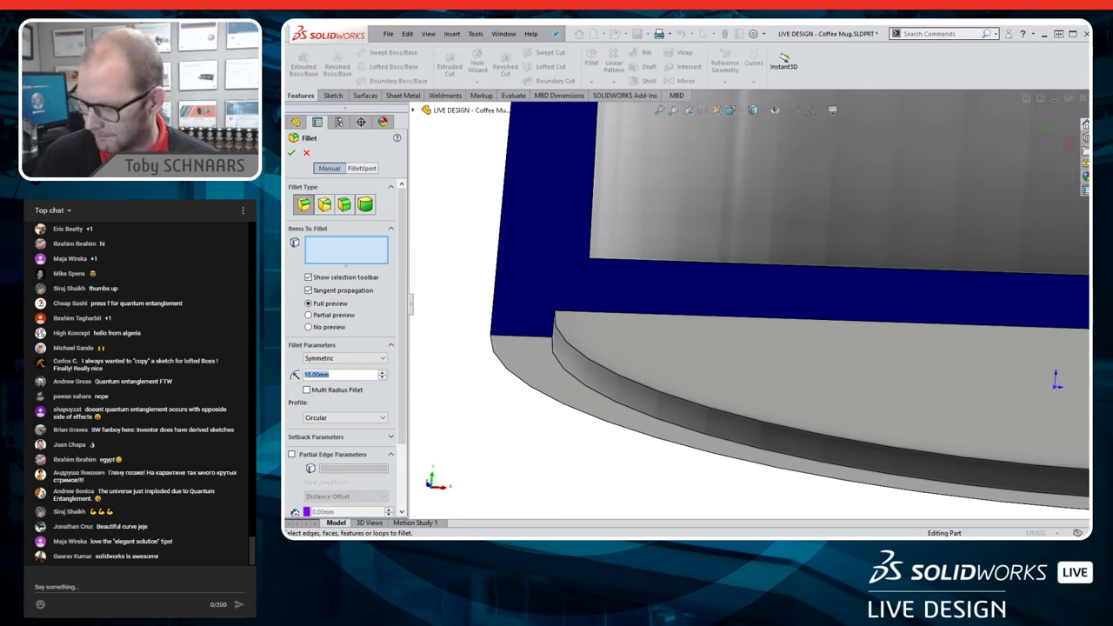
type("7")
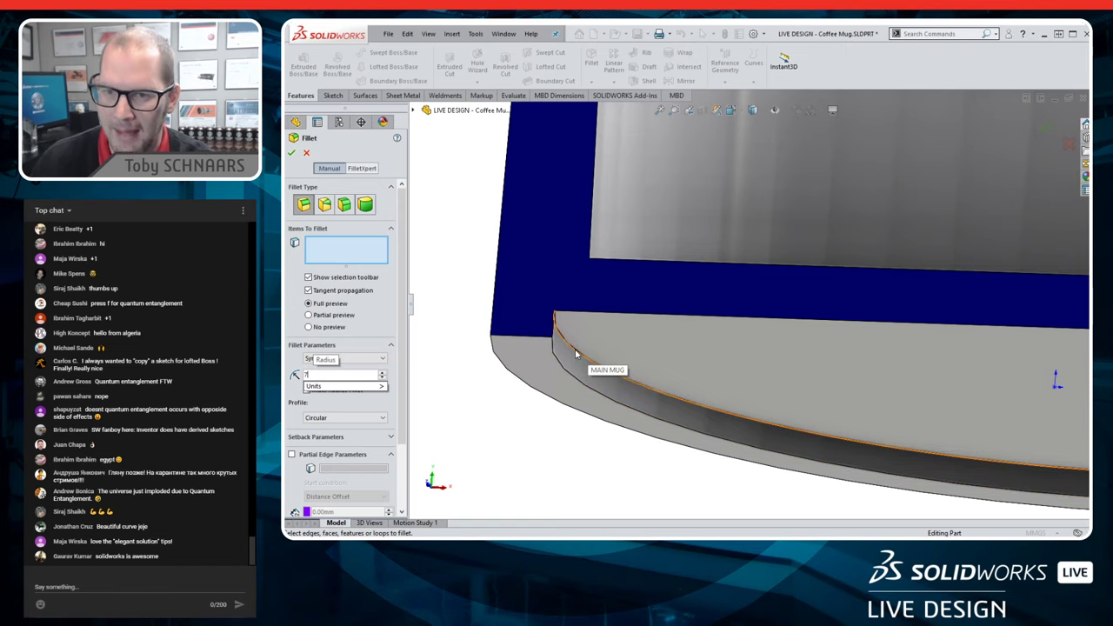
left_click(575, 354)
scroll(730, 348, "up", 3)
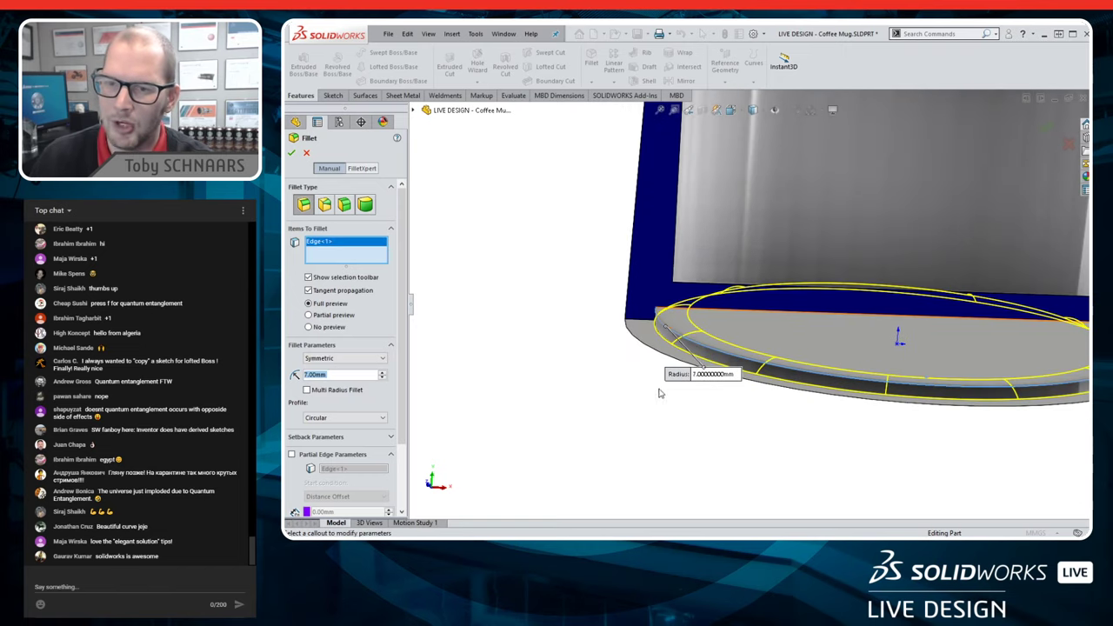
scroll(696, 330, "down", 3)
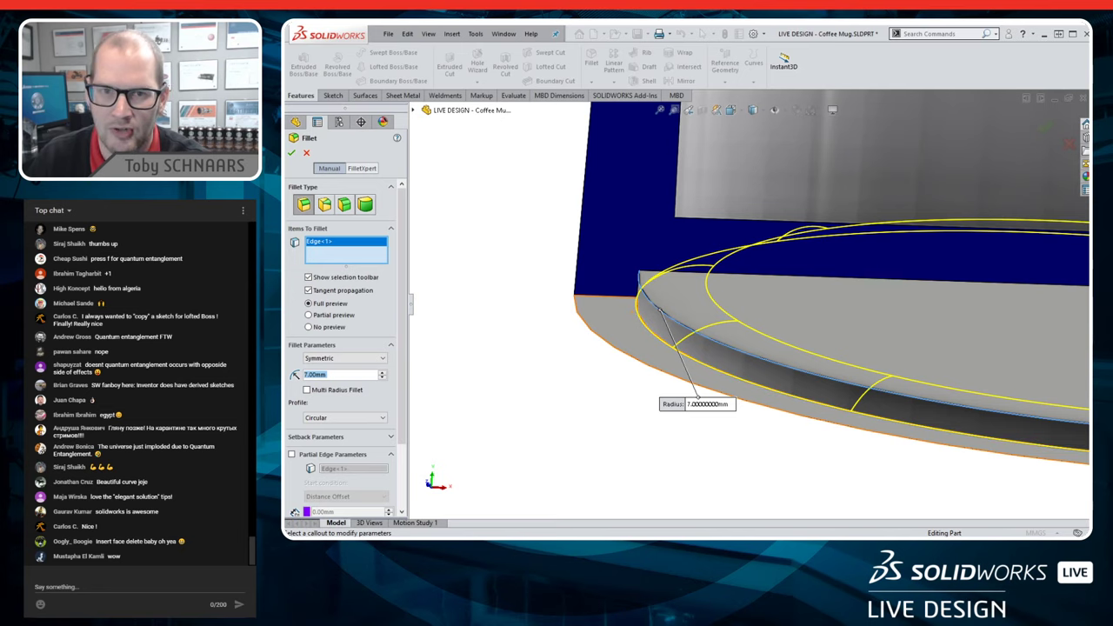
left_click(291, 153)
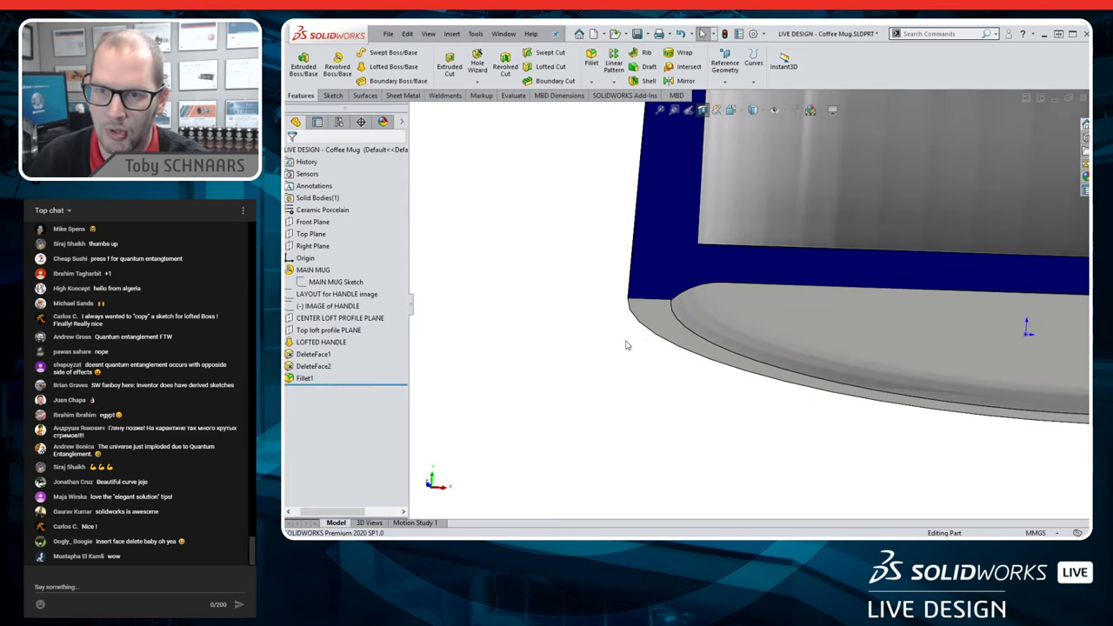
- Start a fillet on the edge where the mug's inner wall meets its floor and make it Asymmetric
scroll(687, 392, "up", 5)
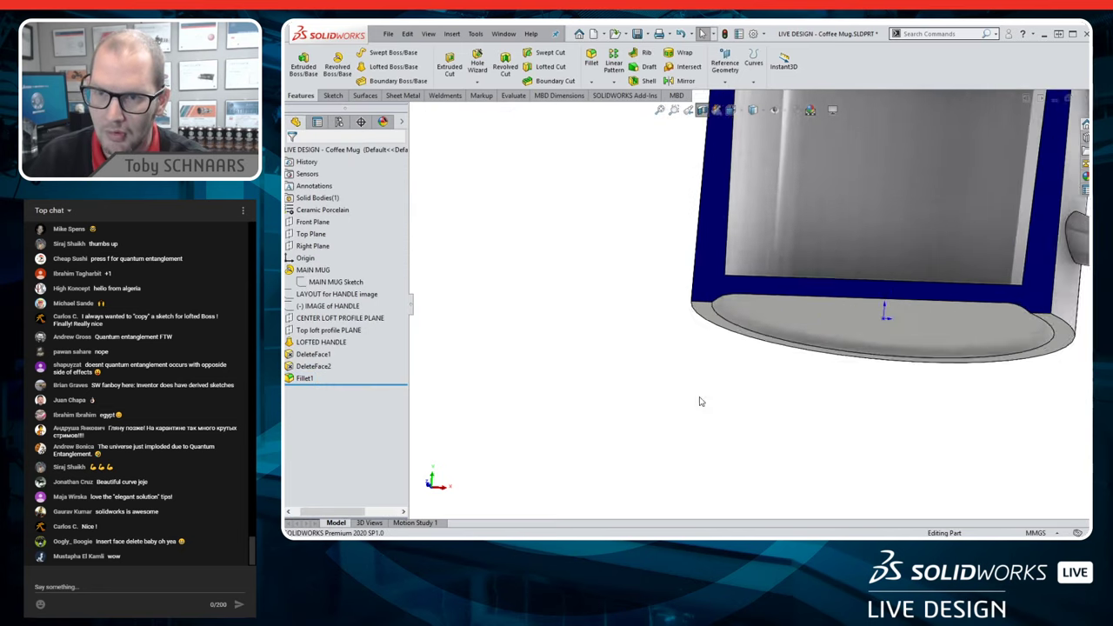
middle_click_drag(701, 397, 731, 407)
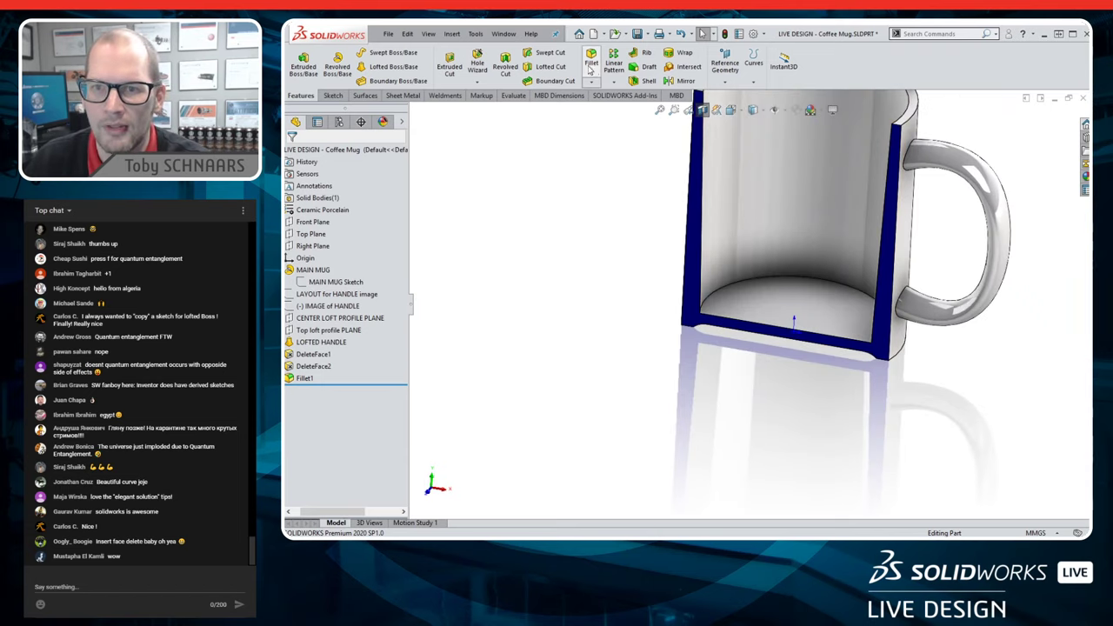
left_click(729, 323)
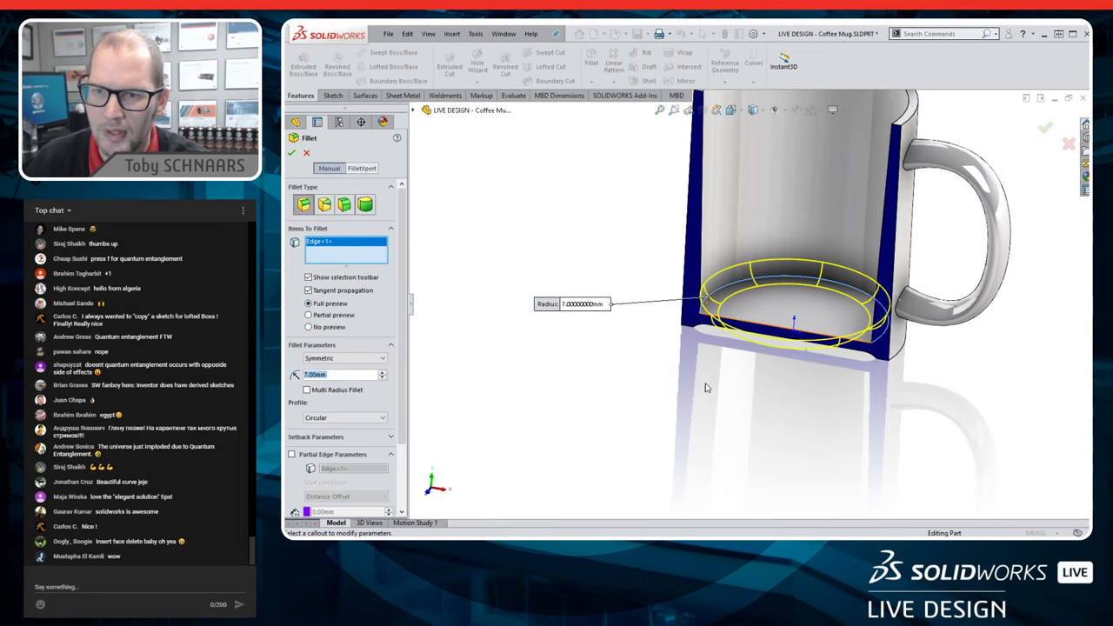
scroll(726, 328, "down", 2)
scroll(724, 329, "down", 3)
middle_click_drag(721, 342, 722, 296)
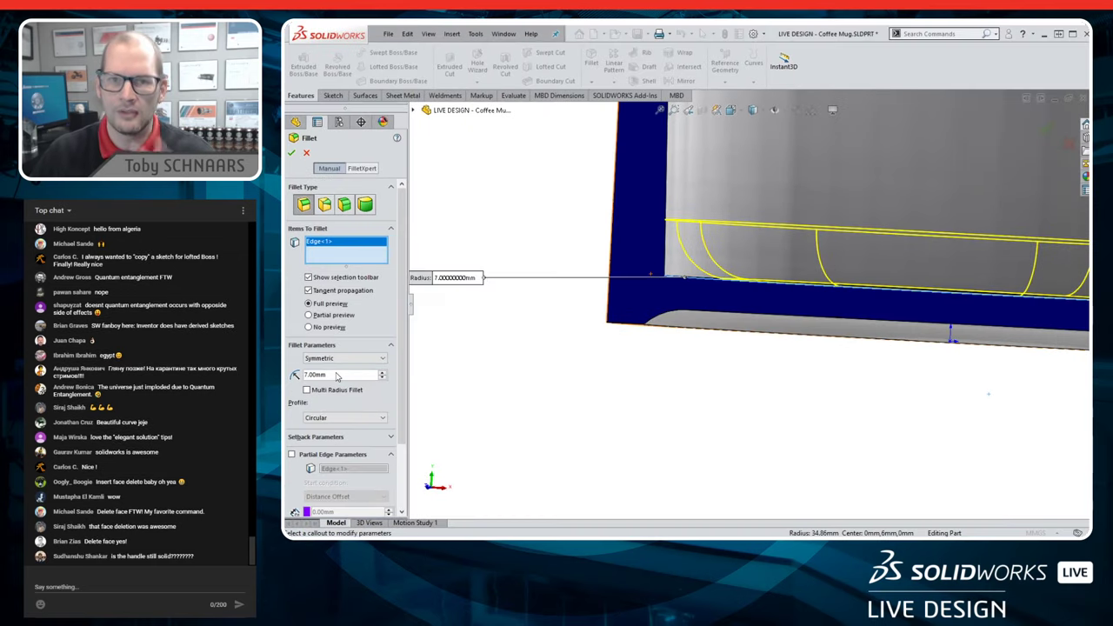
left_click(358, 358)
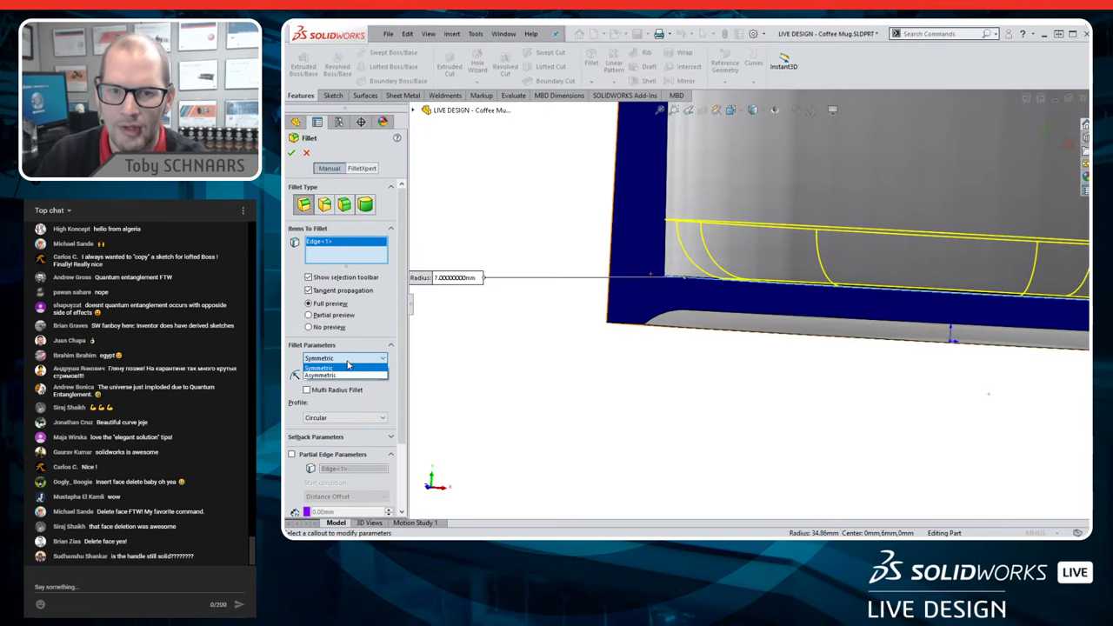
left_click(341, 374)
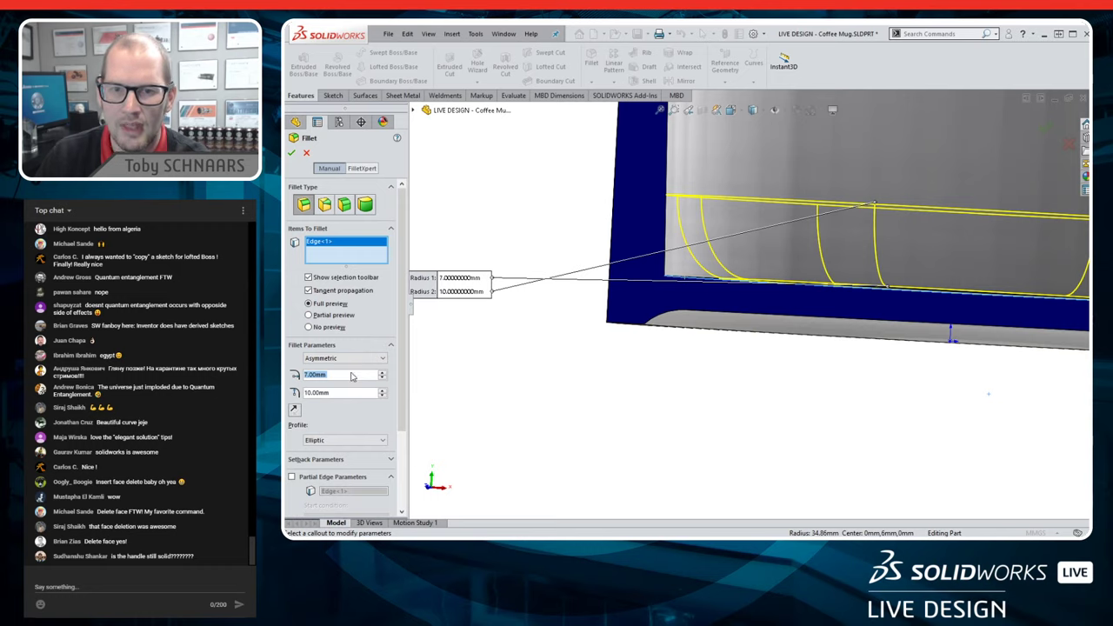
- Set the inner floor fillet's radii to 4 mm and 8 mm, create it, and select the resulting face for inspection
double_click(326, 374)
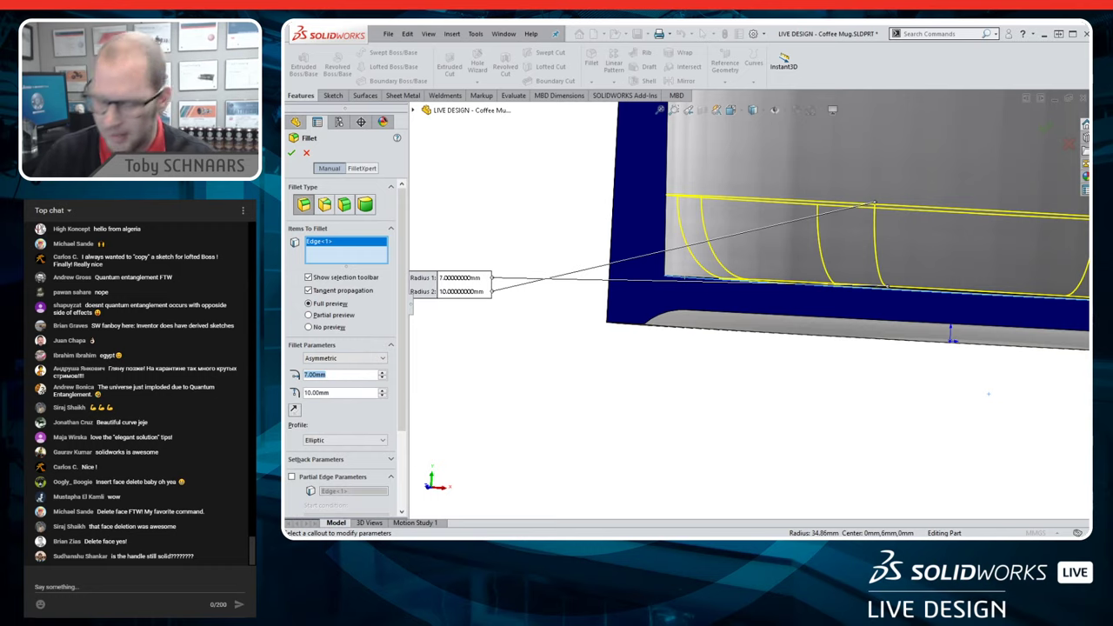
type("4")
key("Tab")
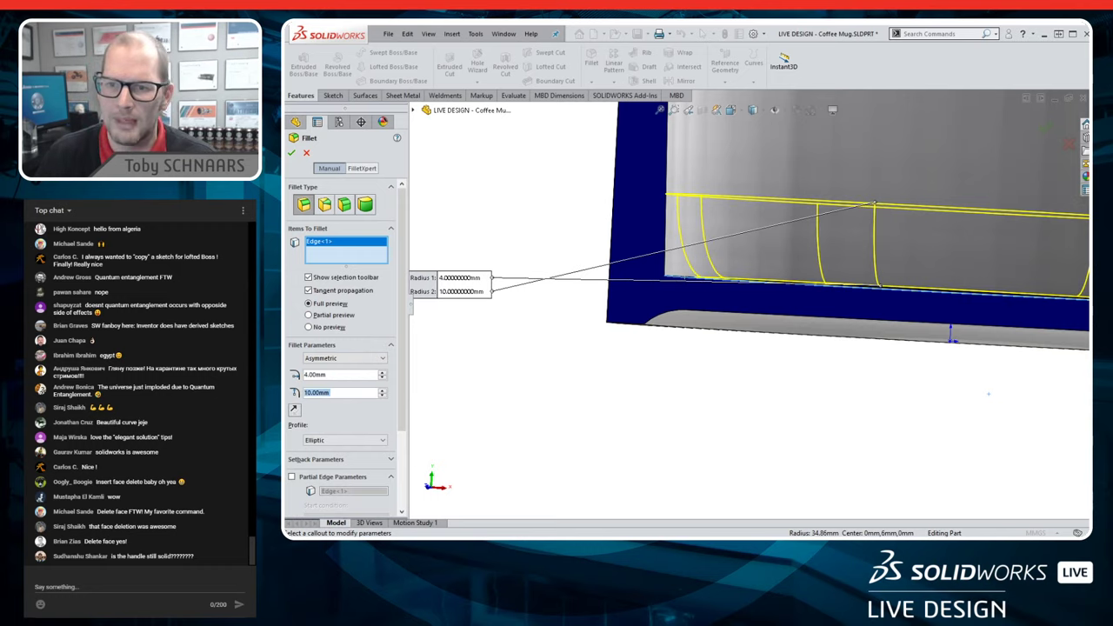
type("8")
key("Tab")
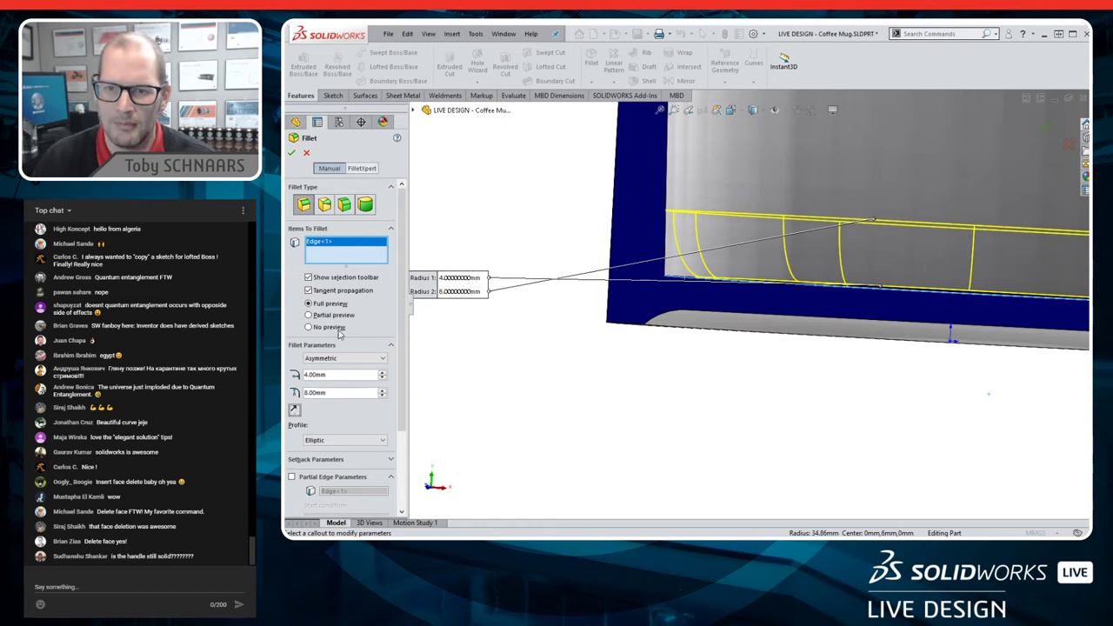
left_click(294, 411)
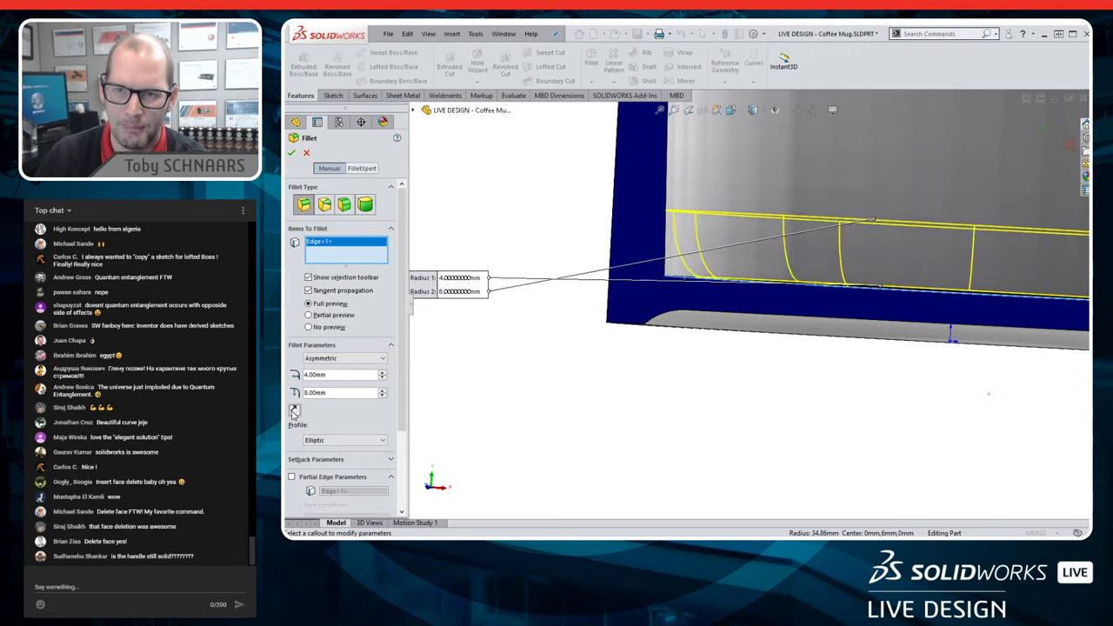
left_click(294, 411)
middle_click_drag(816, 388, 921, 110)
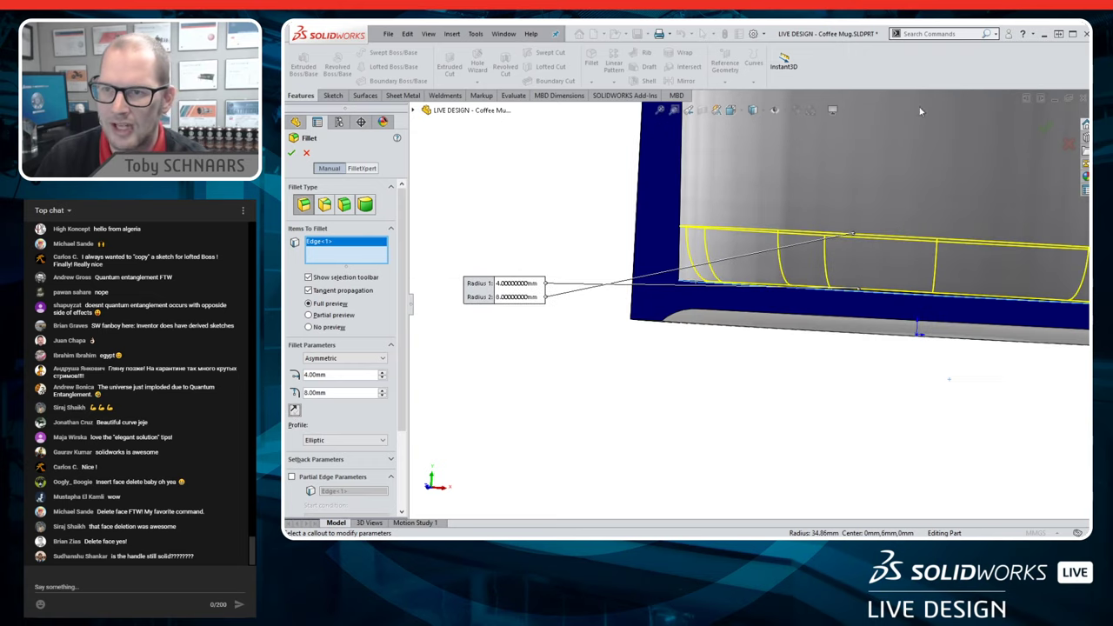
left_click(1049, 130)
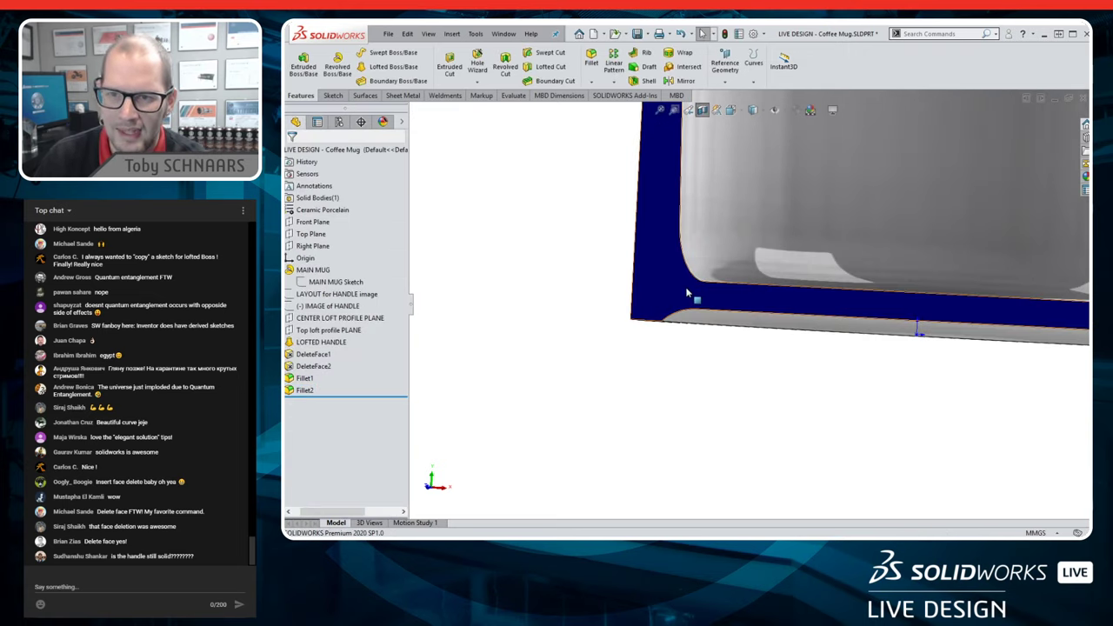
scroll(693, 293, "down", 2)
left_click(725, 281)
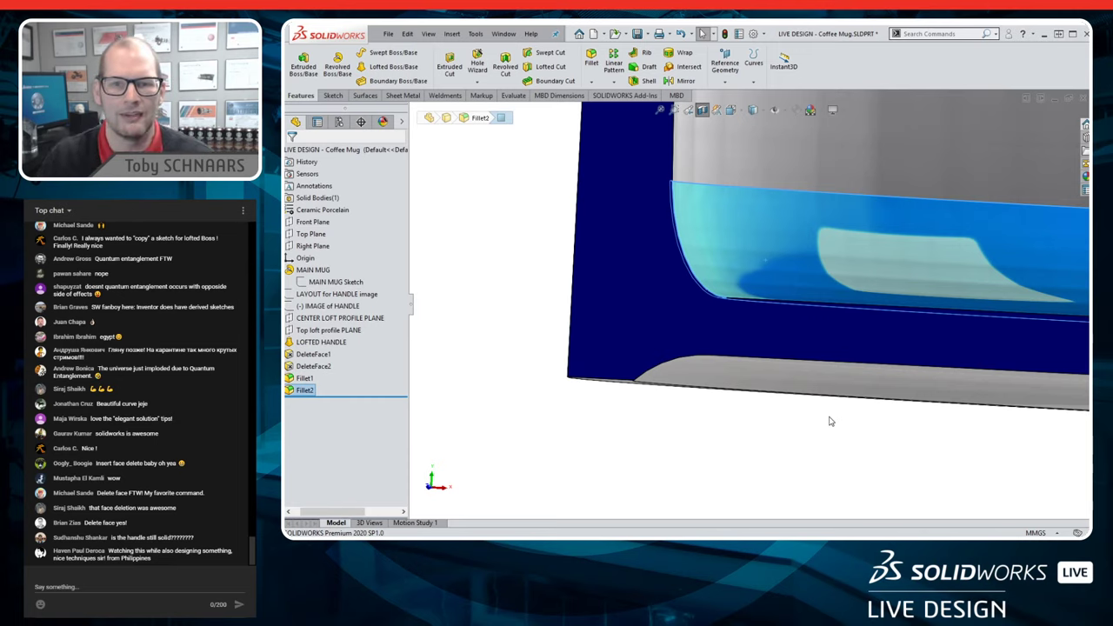
- Examine the sectioned mug's upper rim and its adjoining inner and outer wall faces
scroll(723, 422, "up", 5)
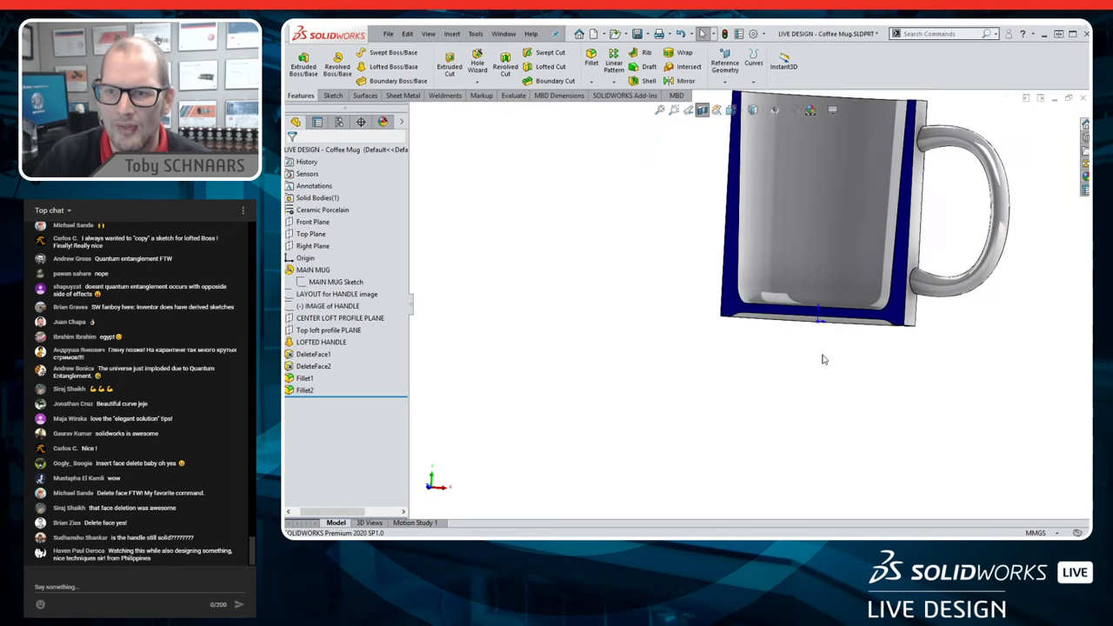
scroll(842, 255, "down", 1)
middle_click_drag(804, 252, 744, 261)
left_click(721, 302)
scroll(712, 290, "up", 2)
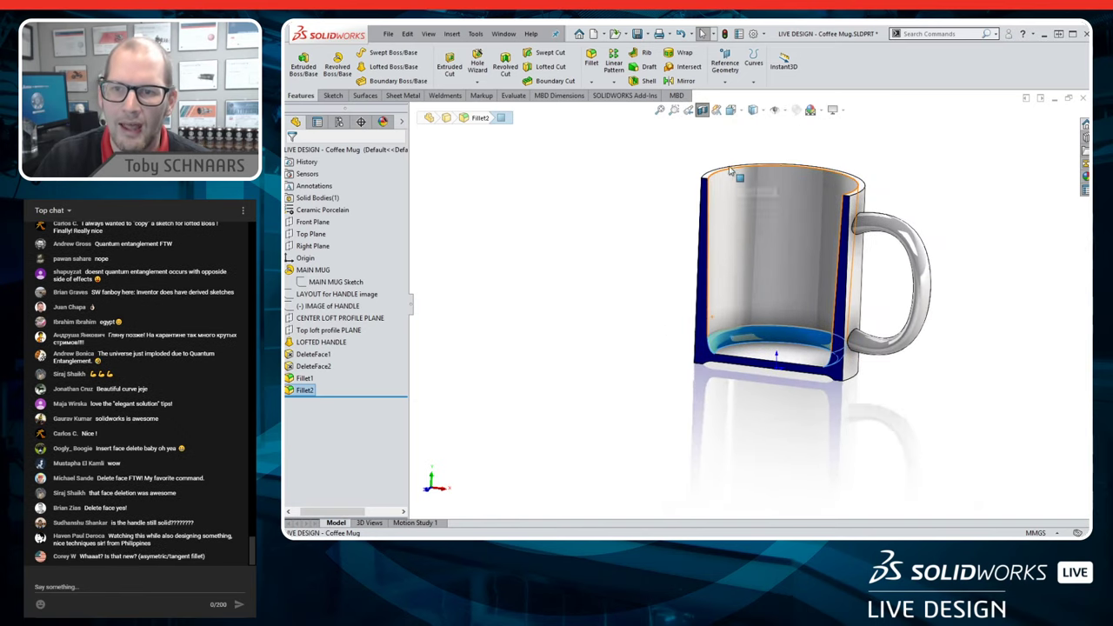
scroll(747, 255, "down", 4)
left_click(747, 255)
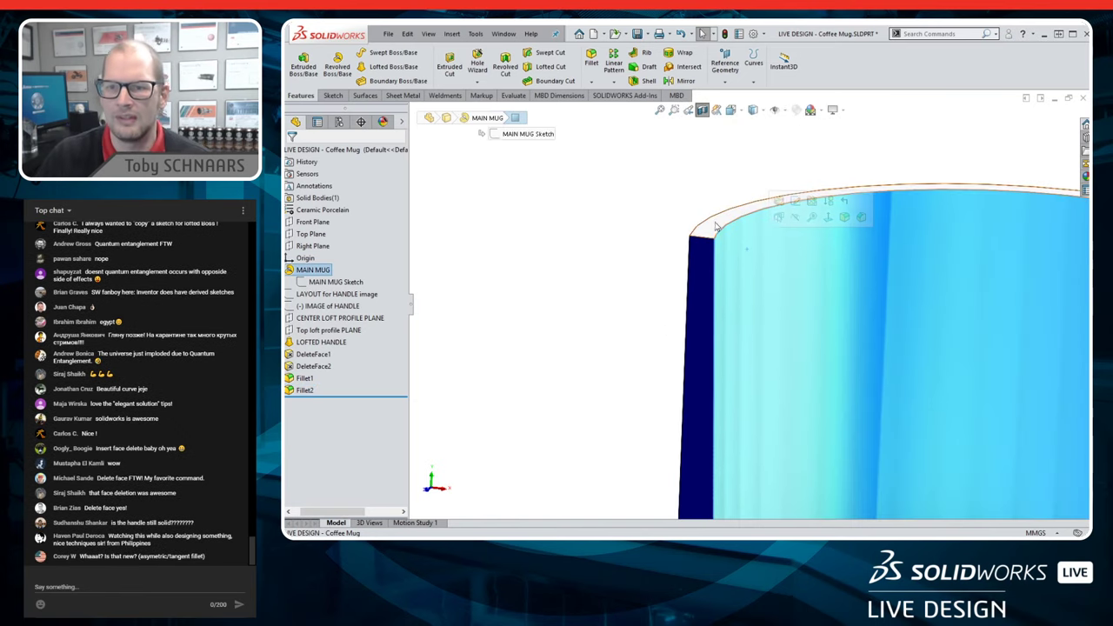
left_click(709, 229)
middle_click_drag(639, 263, 554, 226)
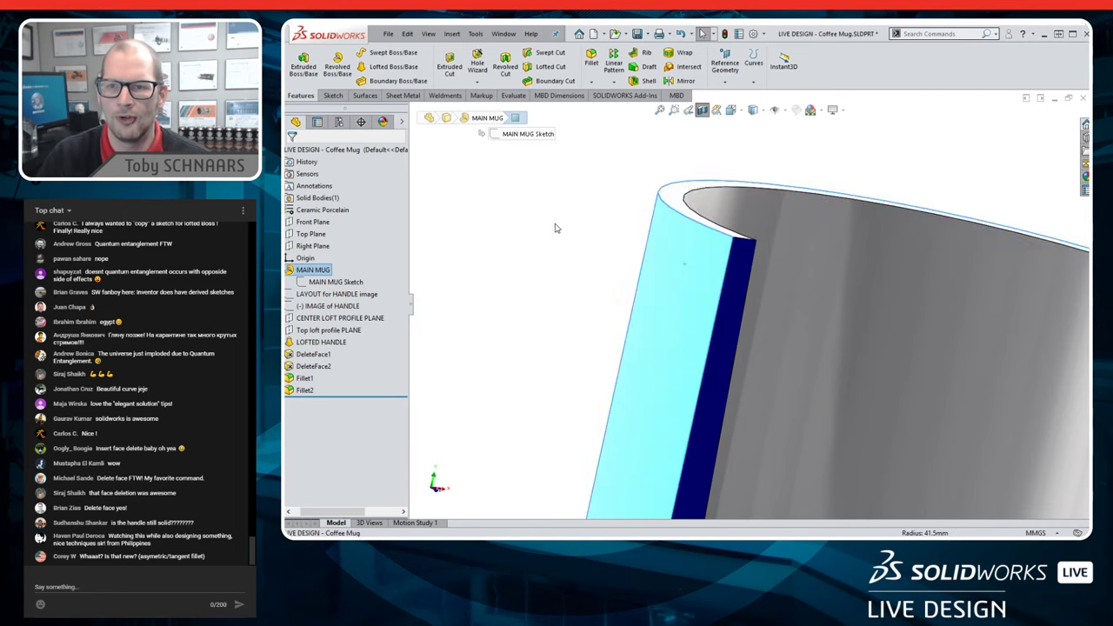
left_click(554, 226)
- Try a symmetric fillet with a 1 mm radius on the outer and inner edges of the mug's rim
left_click(592, 59)
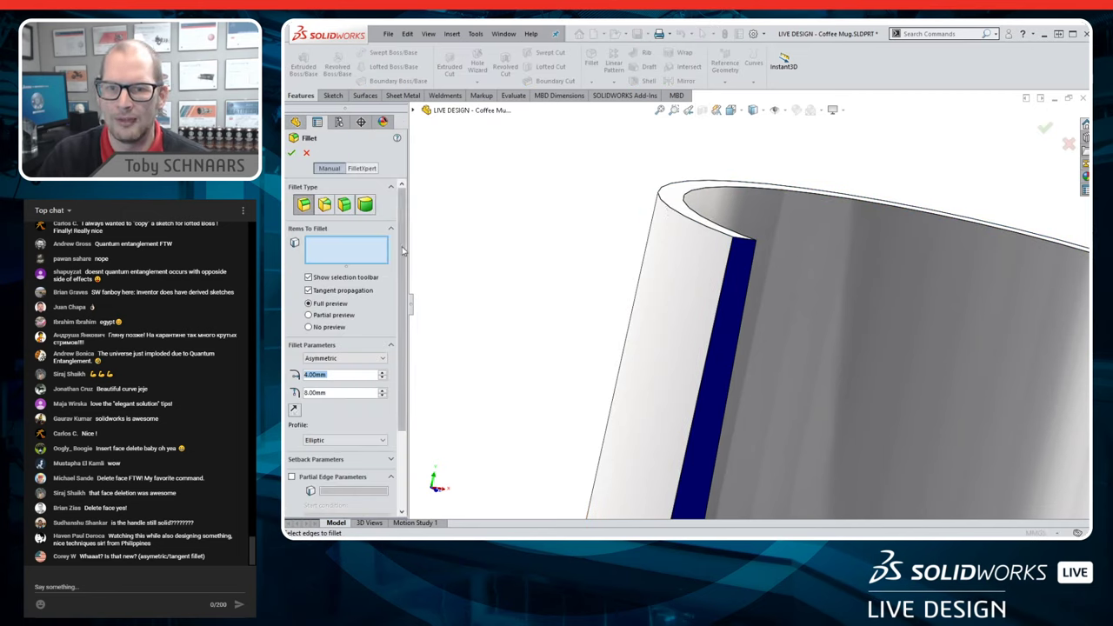
left_click(343, 358)
left_click(335, 369)
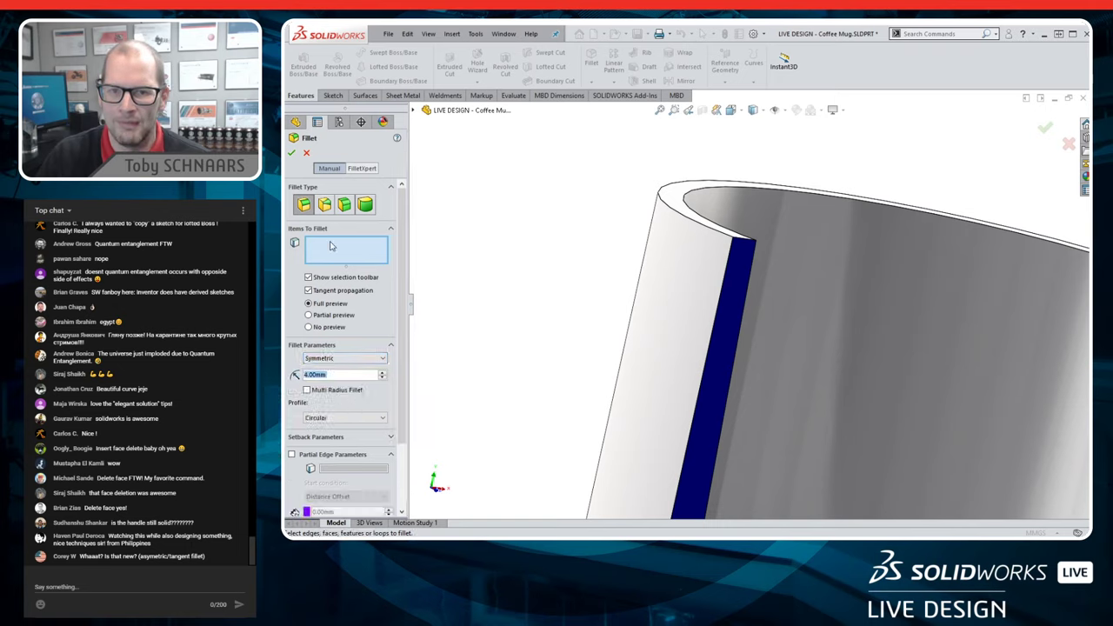
left_click(697, 225)
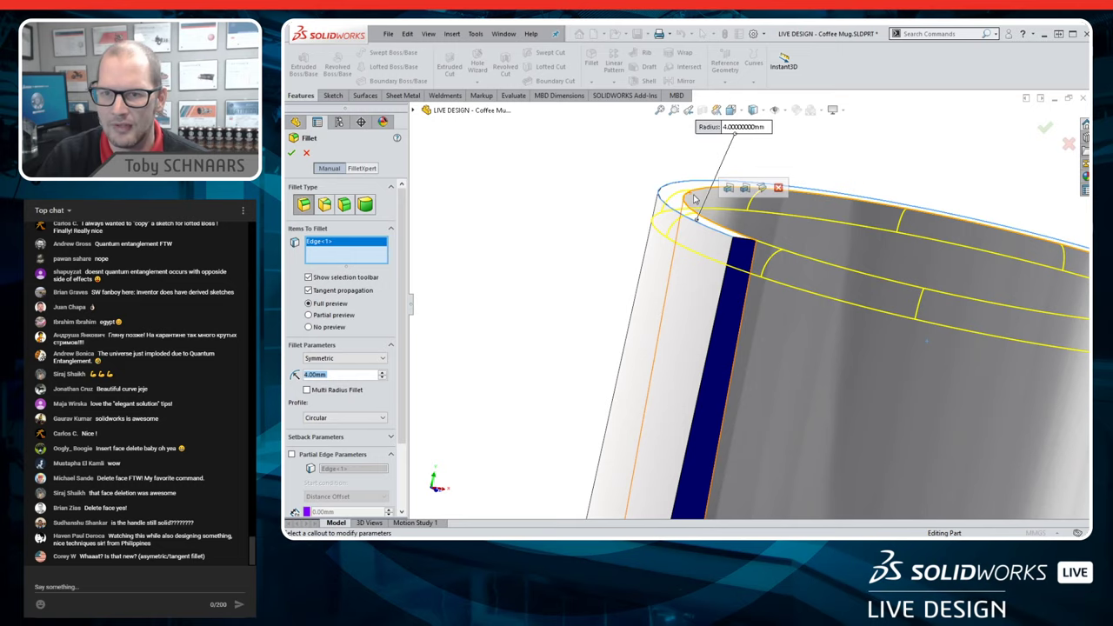
left_click(694, 200)
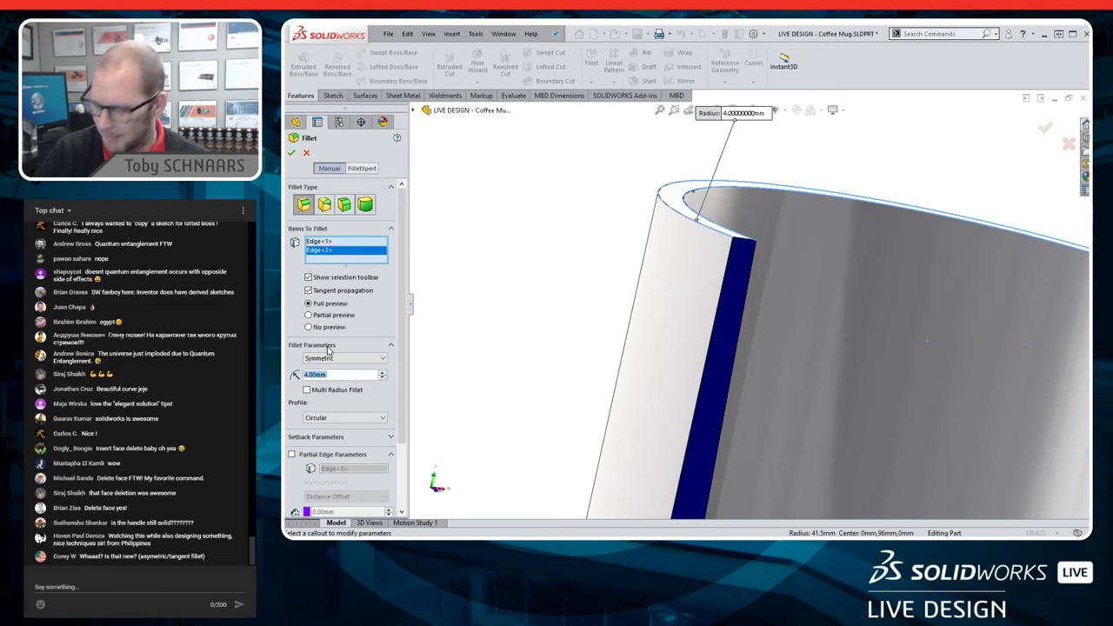
type("1")
key("Return")
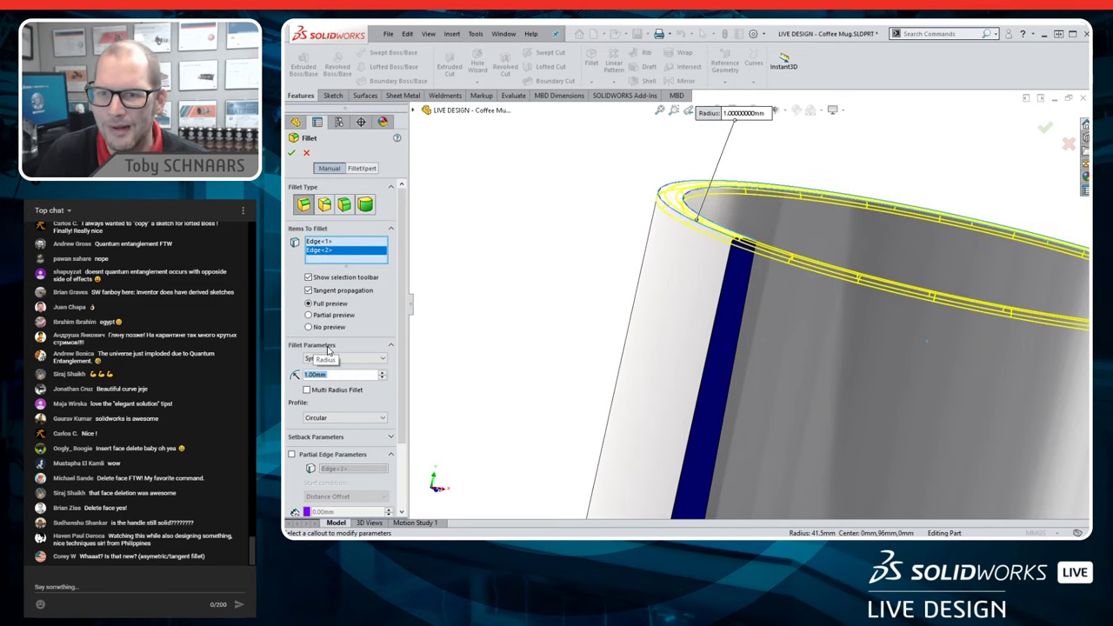
- Try radii of 1.2 mm and 1.4 mm for the rim fillet and clear the selected edges
scroll(752, 320, "up", 3)
scroll(522, 278, "down", 5)
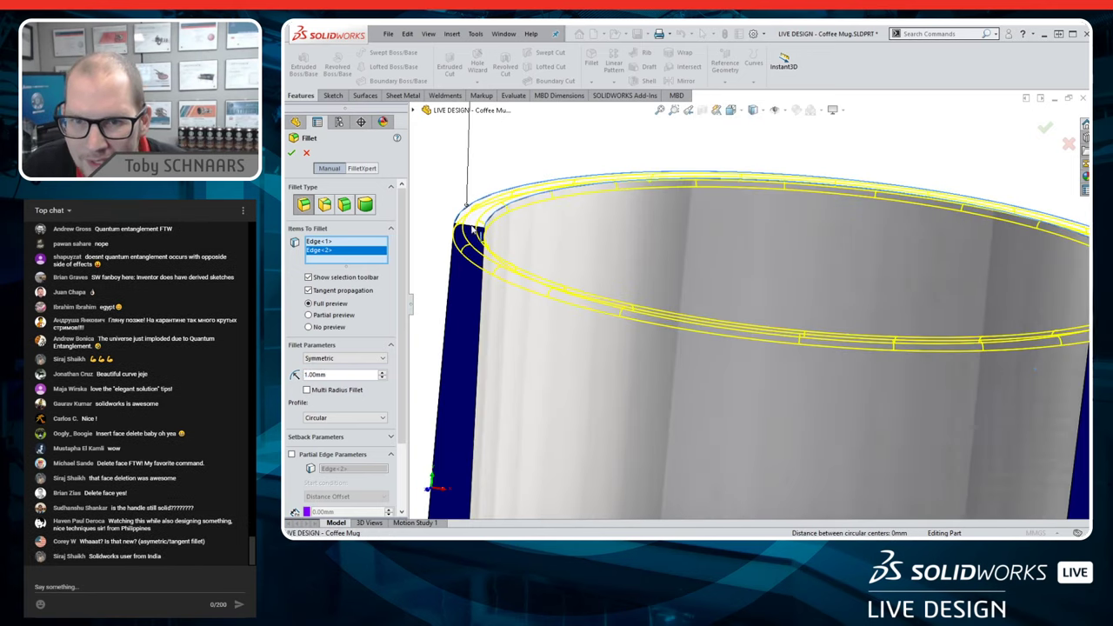
double_click(332, 374)
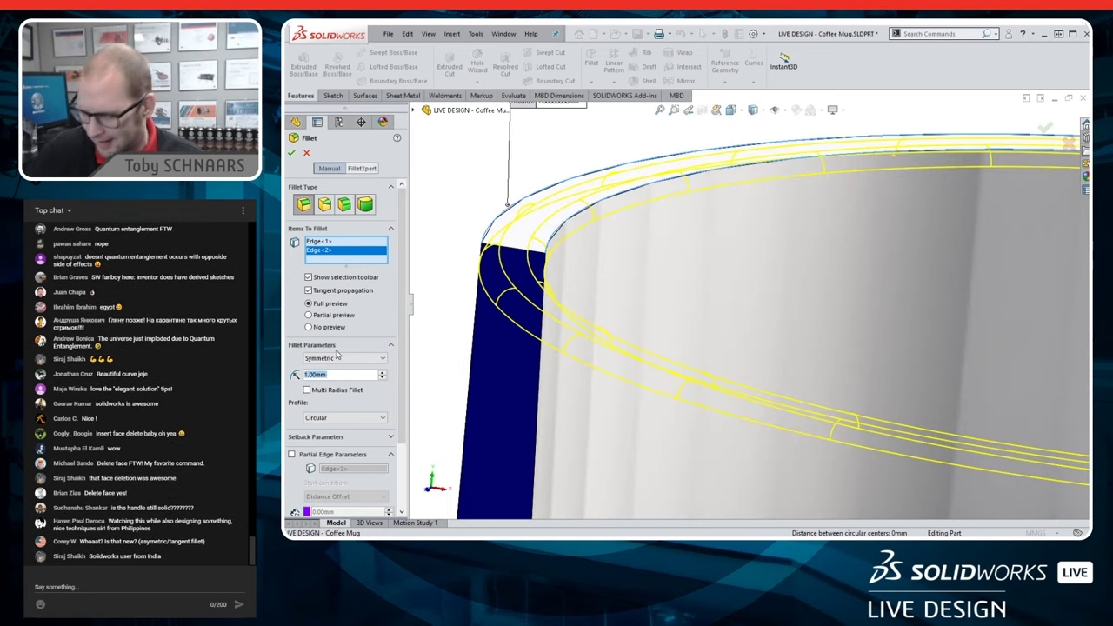
type("1.2")
key("Return")
type("1.4")
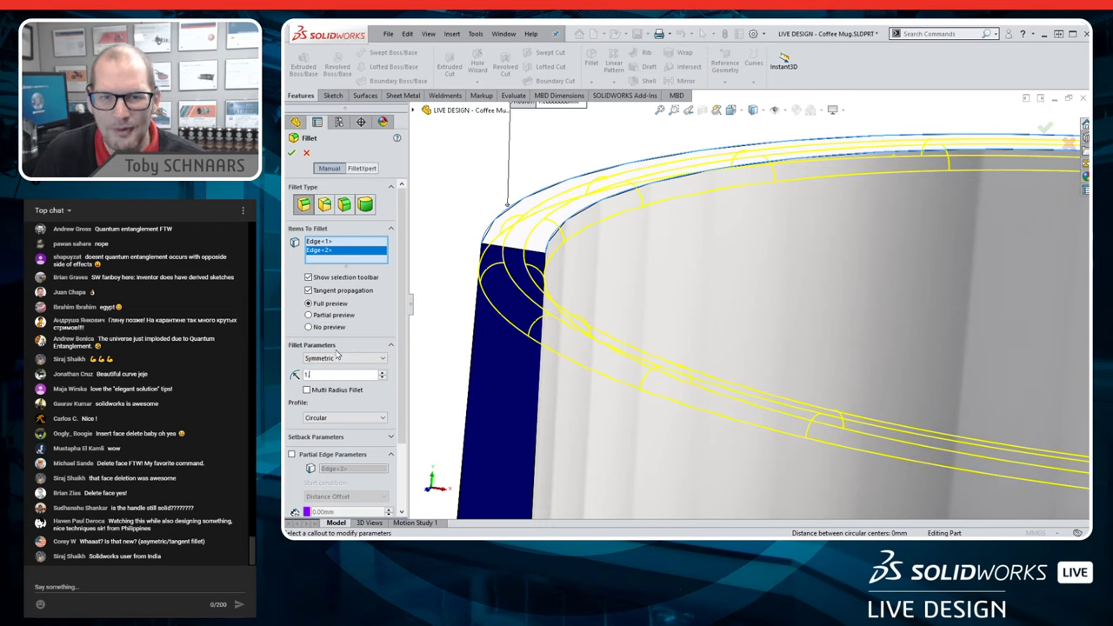
key("Return")
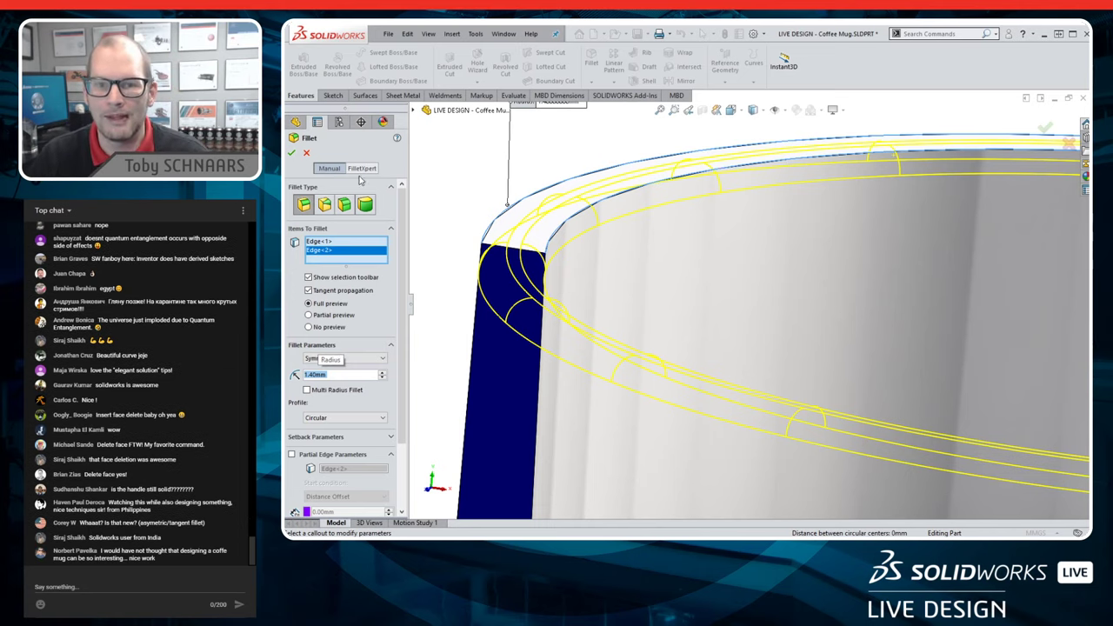
right_click(348, 242)
left_click(369, 245)
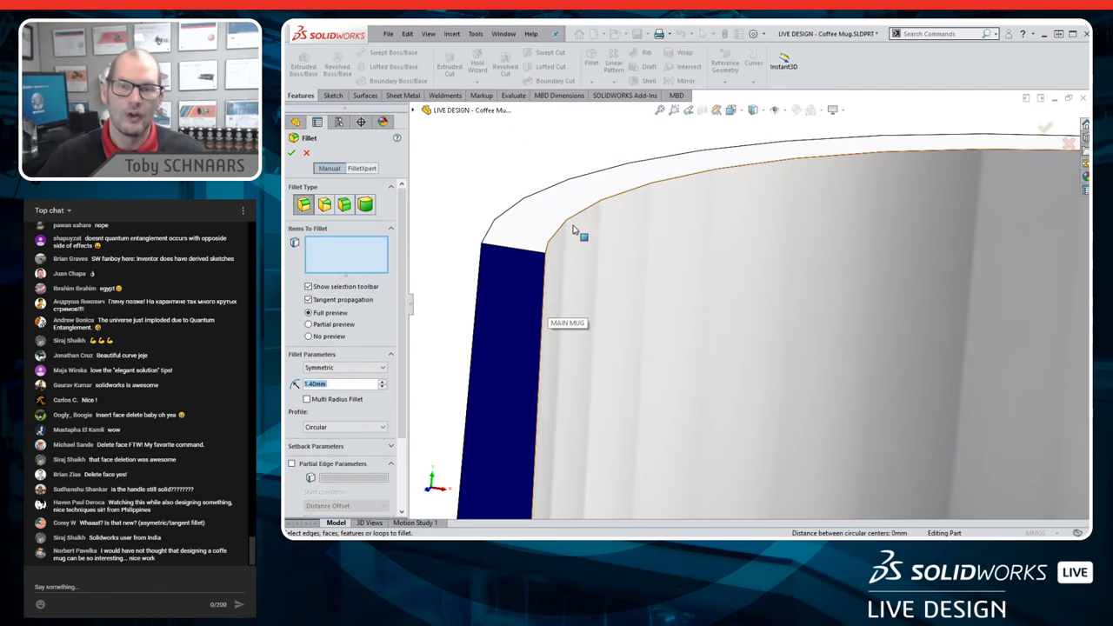
- Change the fillet to Full Round, assigning the mug's inner wall as Side Face Set 1 and the rim's top face as Center Face Set
scroll(621, 343, "up", 3)
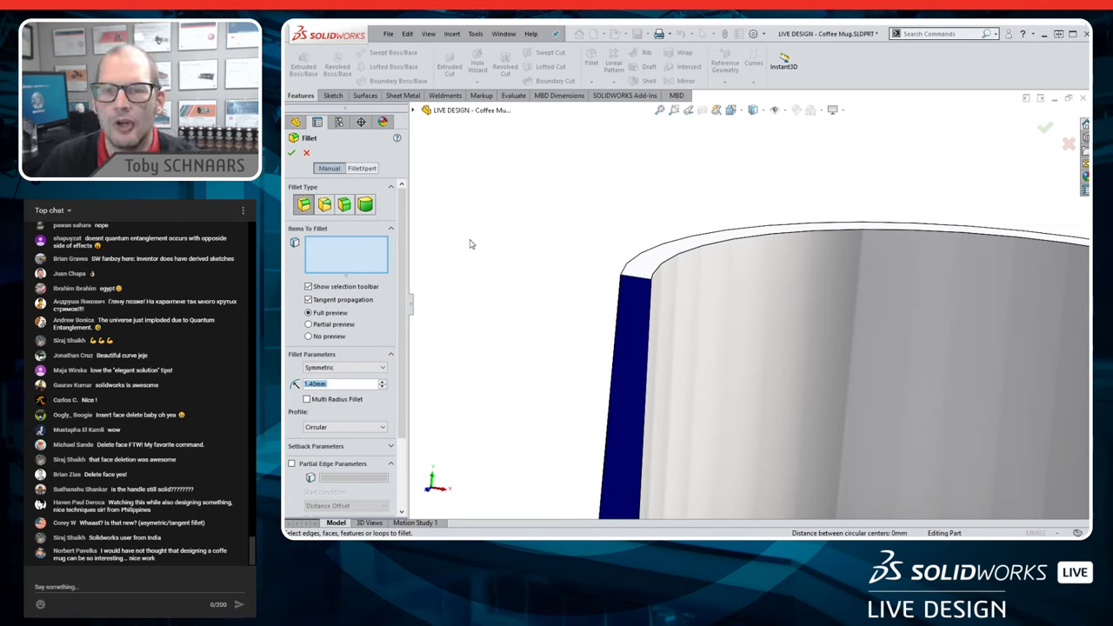
left_click(370, 211)
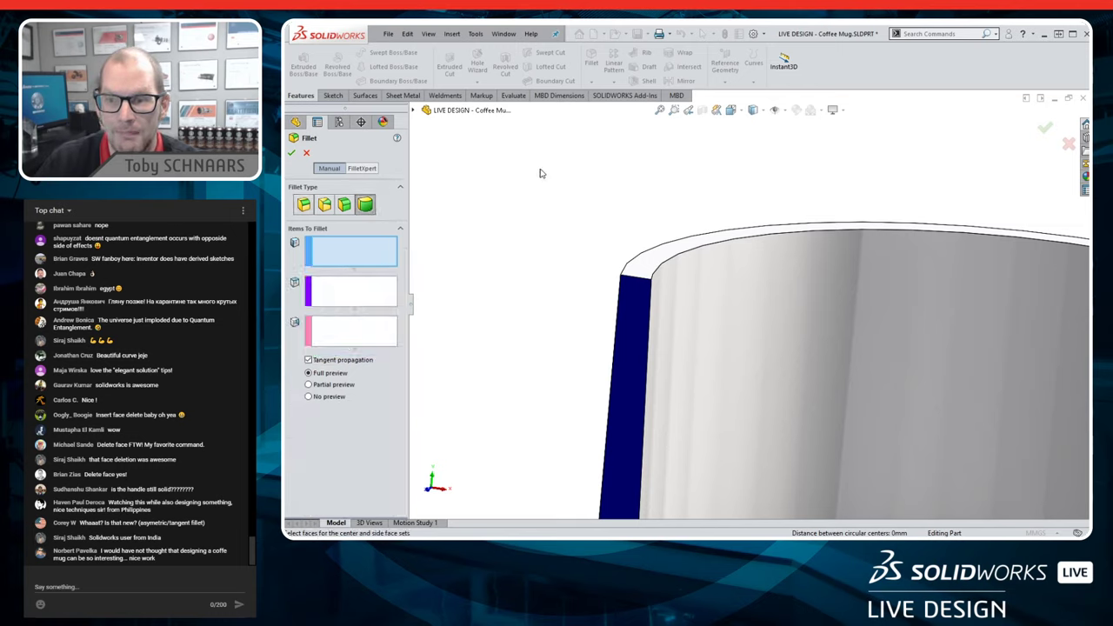
left_click(700, 296)
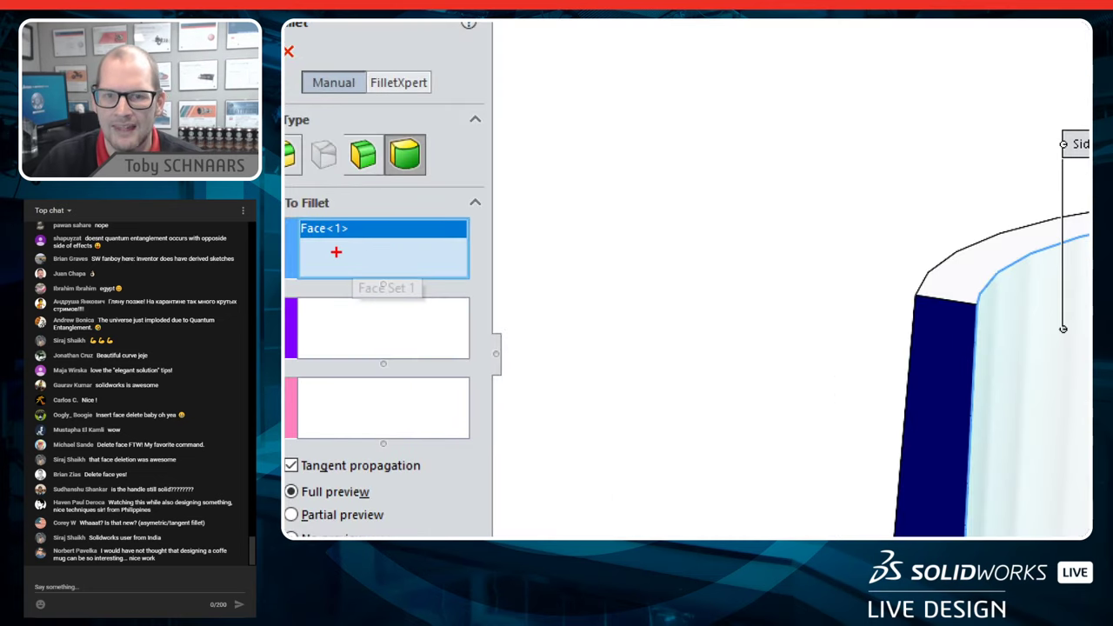
left_click_drag(332, 252, 414, 264)
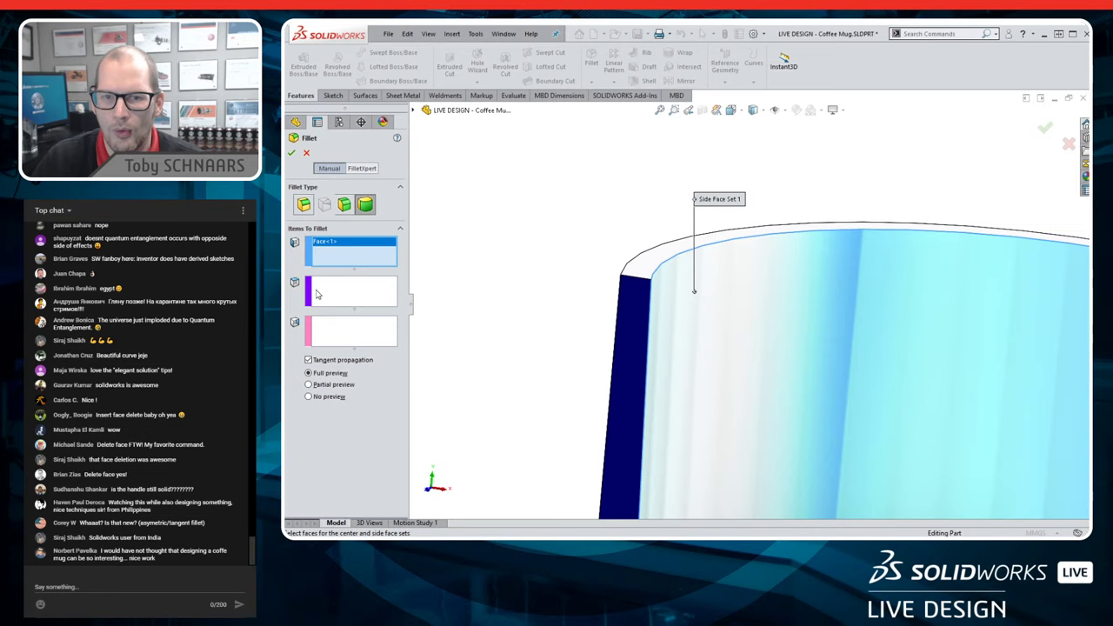
left_click(348, 292)
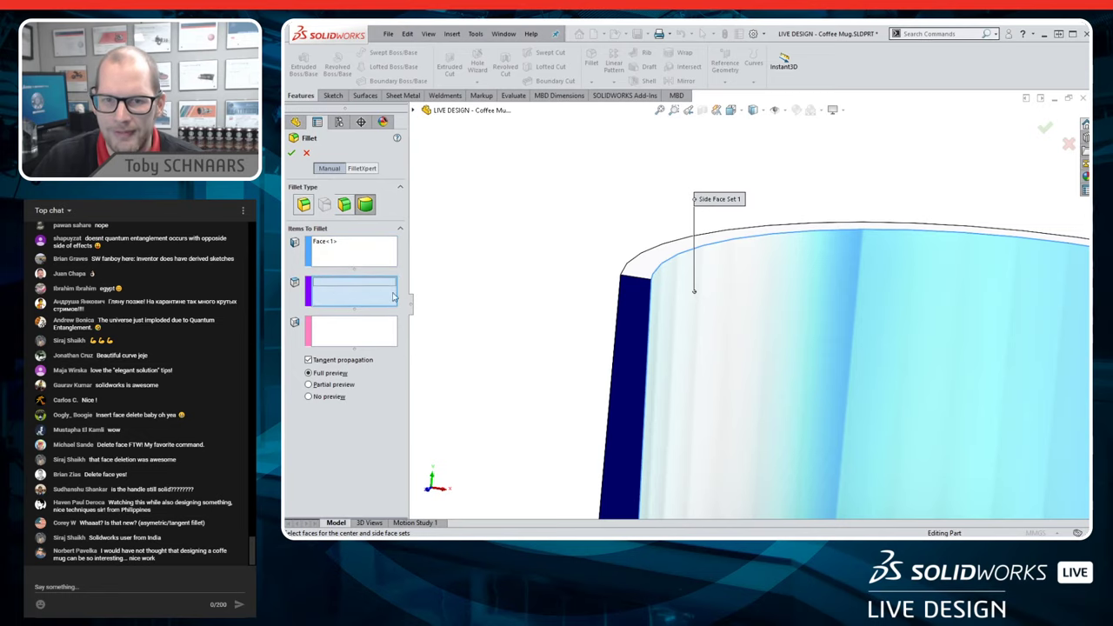
left_click(644, 266)
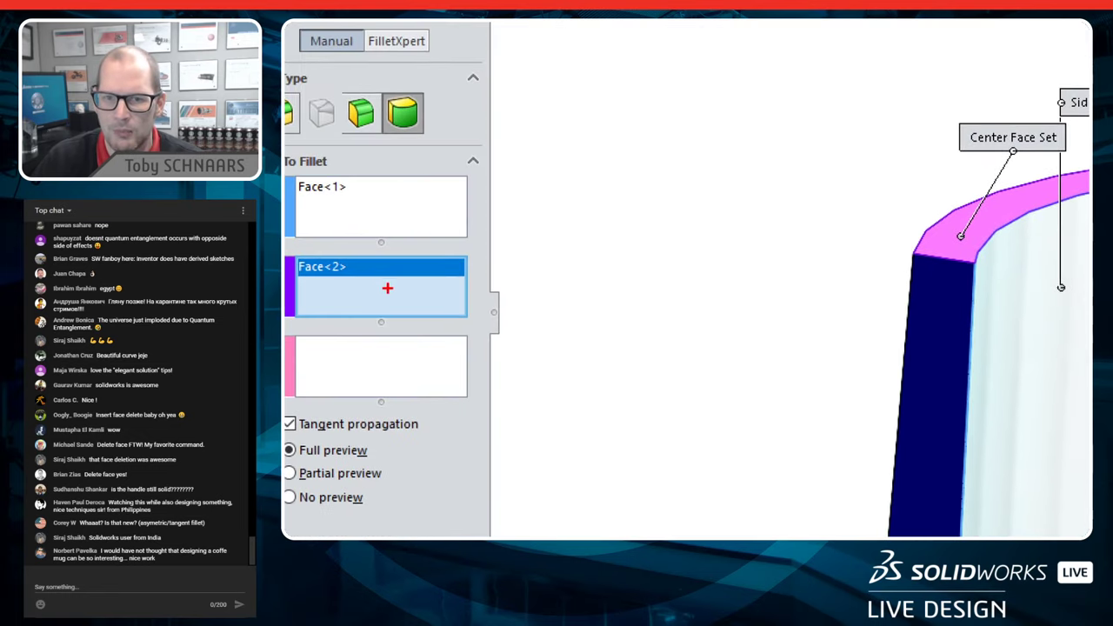
left_click_drag(388, 287, 693, 250)
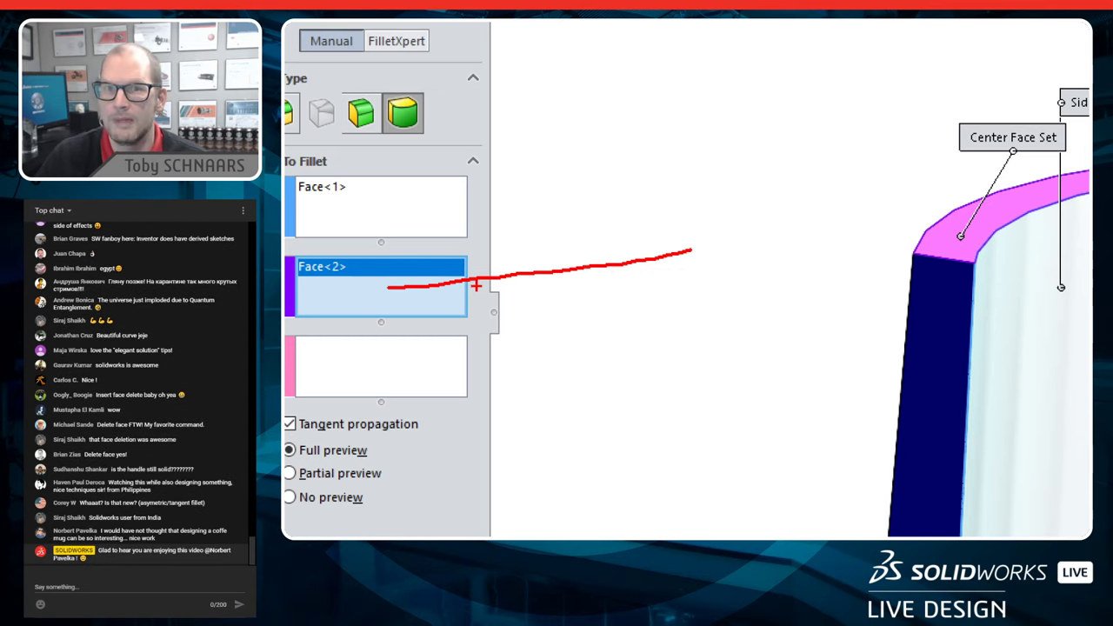
key("Escape")
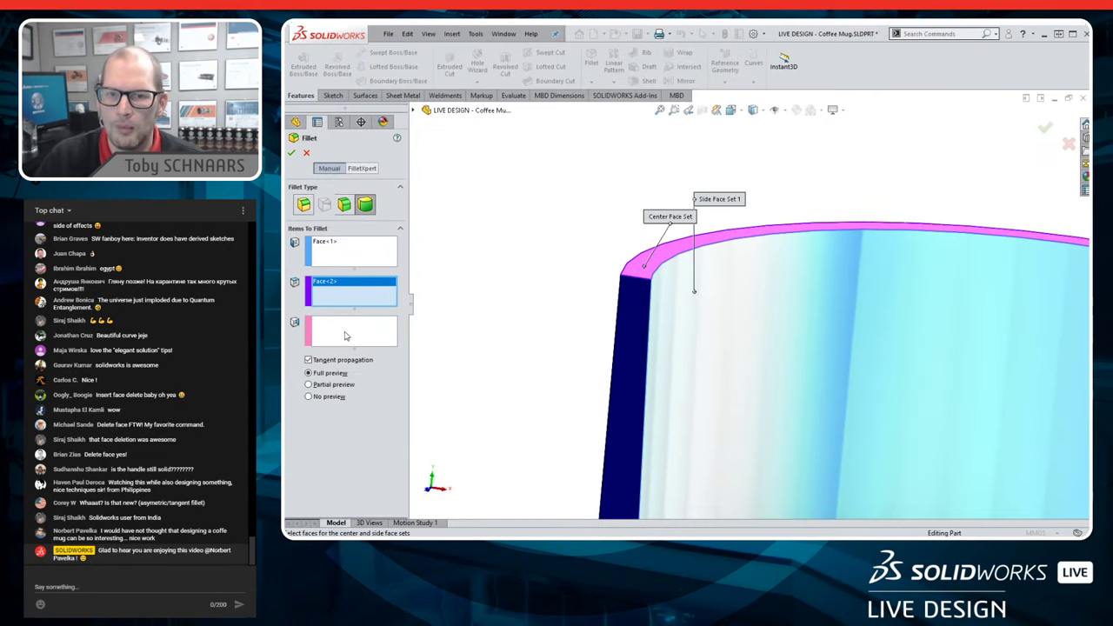
- Assign the mug's outer wall as Side Face Set 2 and create the full round fillet on the rim
left_click(344, 336)
middle_click_drag(613, 382, 557, 277)
left_click(620, 310)
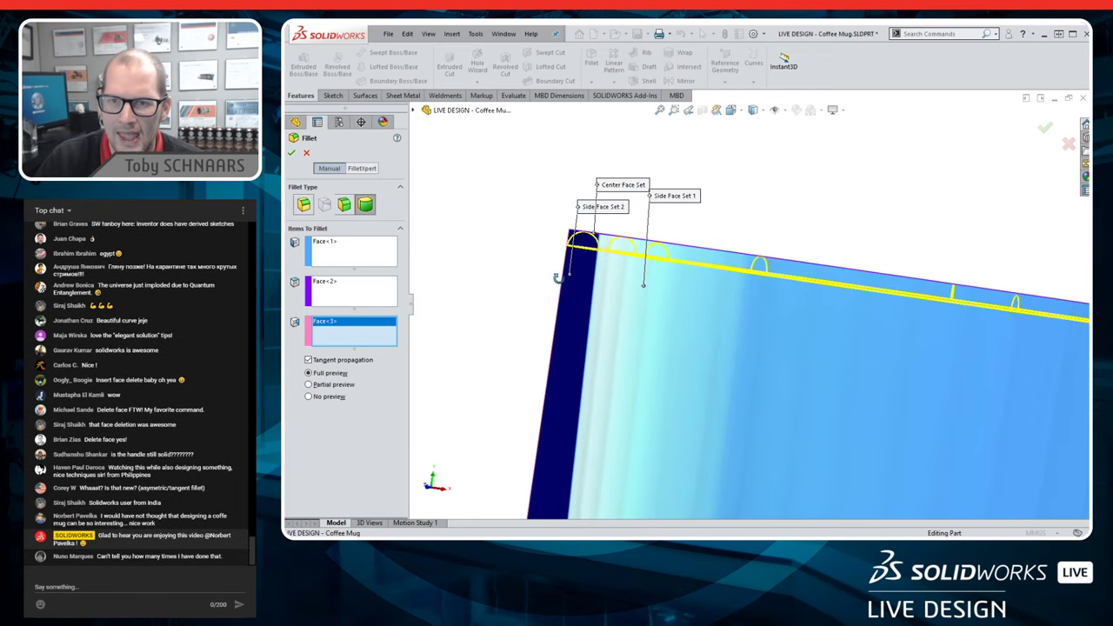
scroll(578, 270, "down", 5)
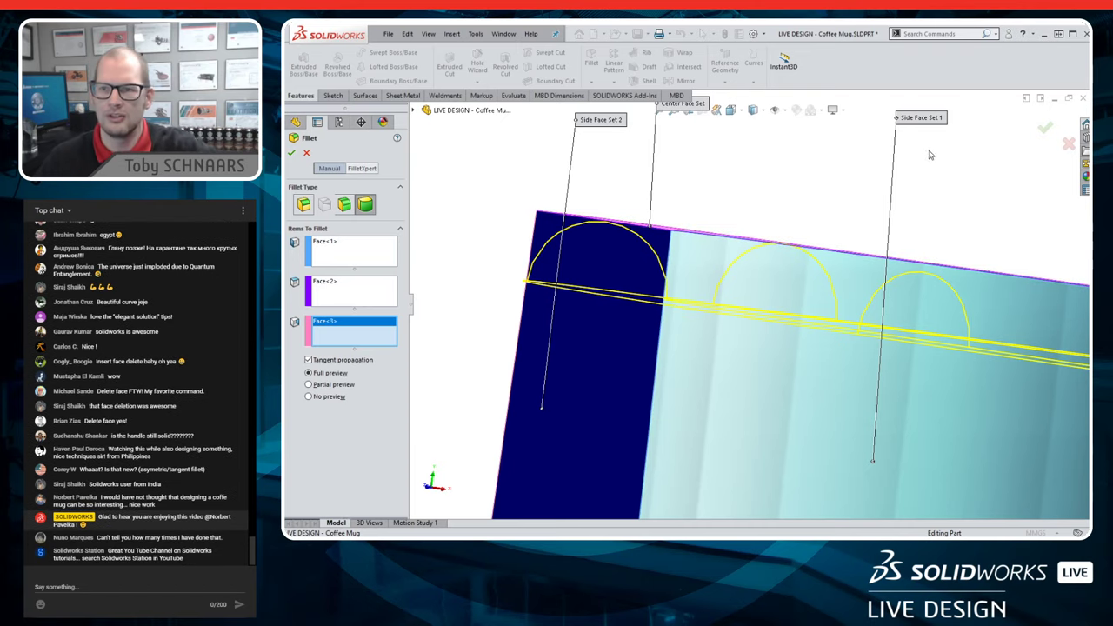
left_click(1048, 130)
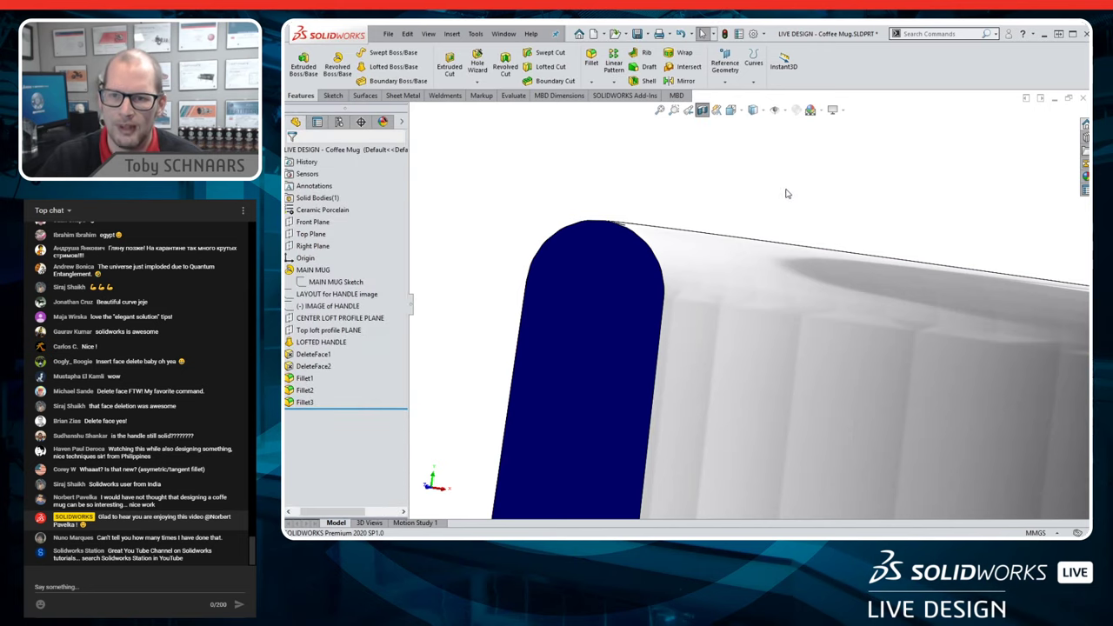
- Delete the full round fillet from the mug's rim
middle_click_drag(858, 191, 887, 386)
scroll(630, 228, "down", 4)
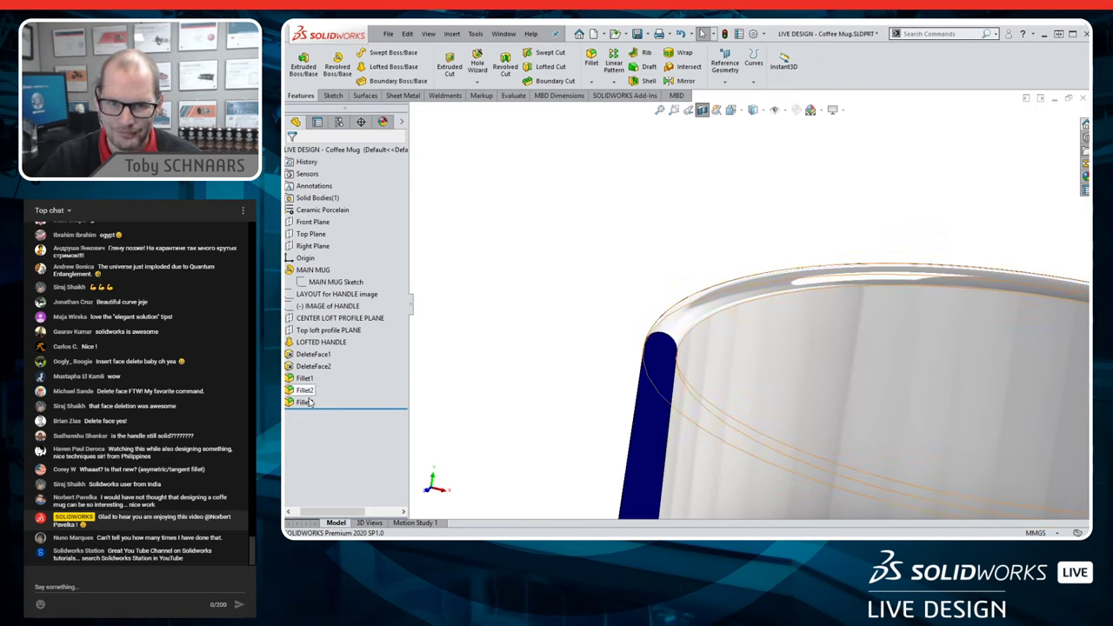
key("Delete")
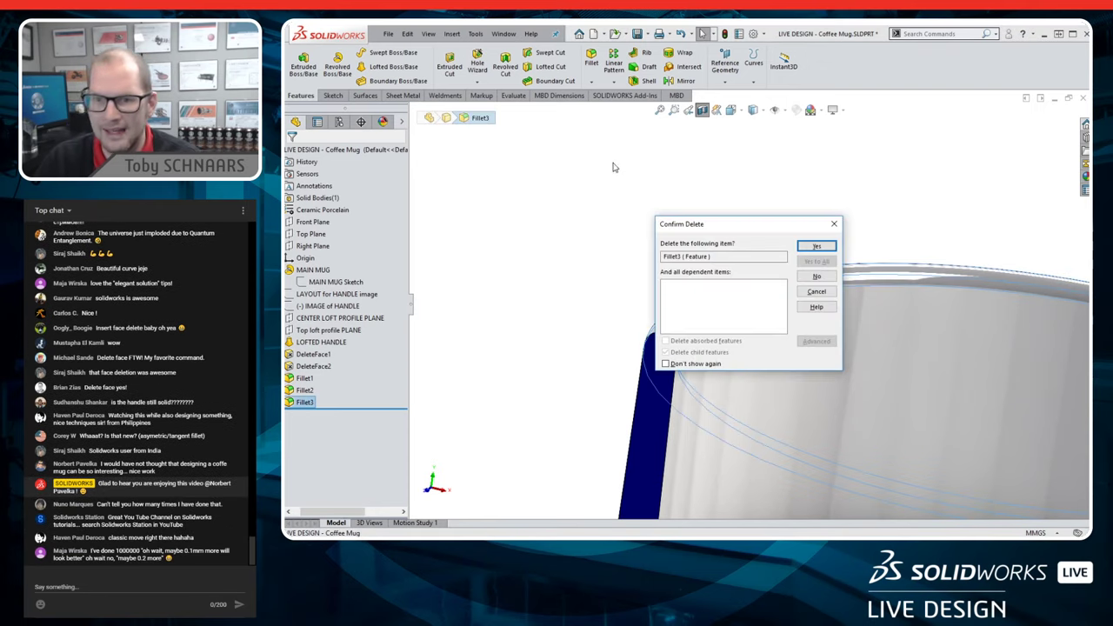
key("Return")
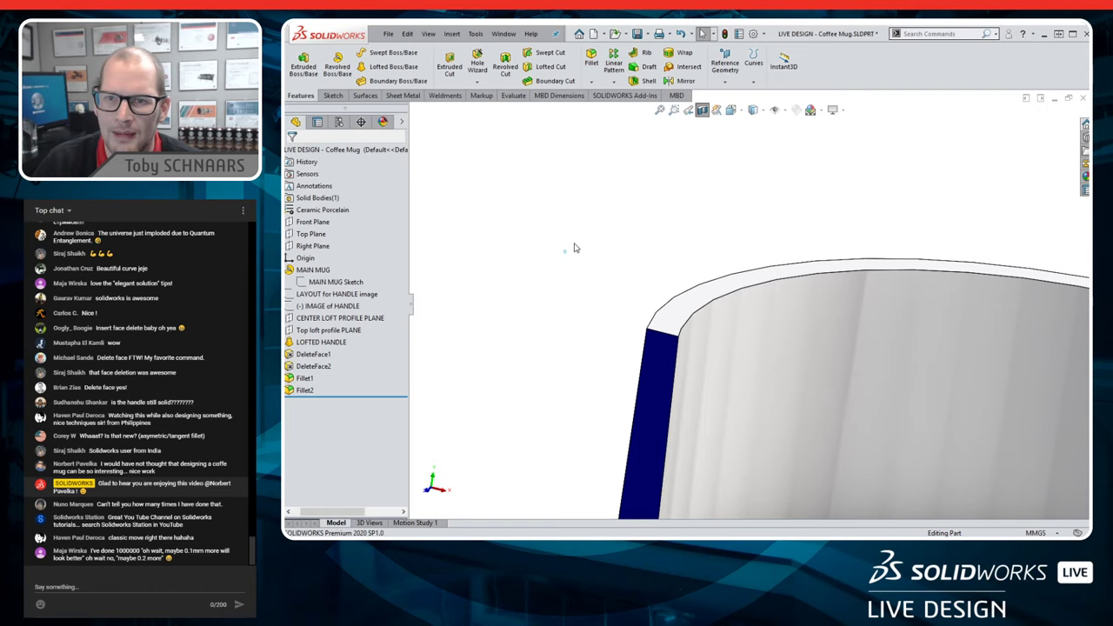
- Create a full round fillet on the rim, using the mug's inner wall, the rim's top face and the outer wall as face sets
left_click(592, 61)
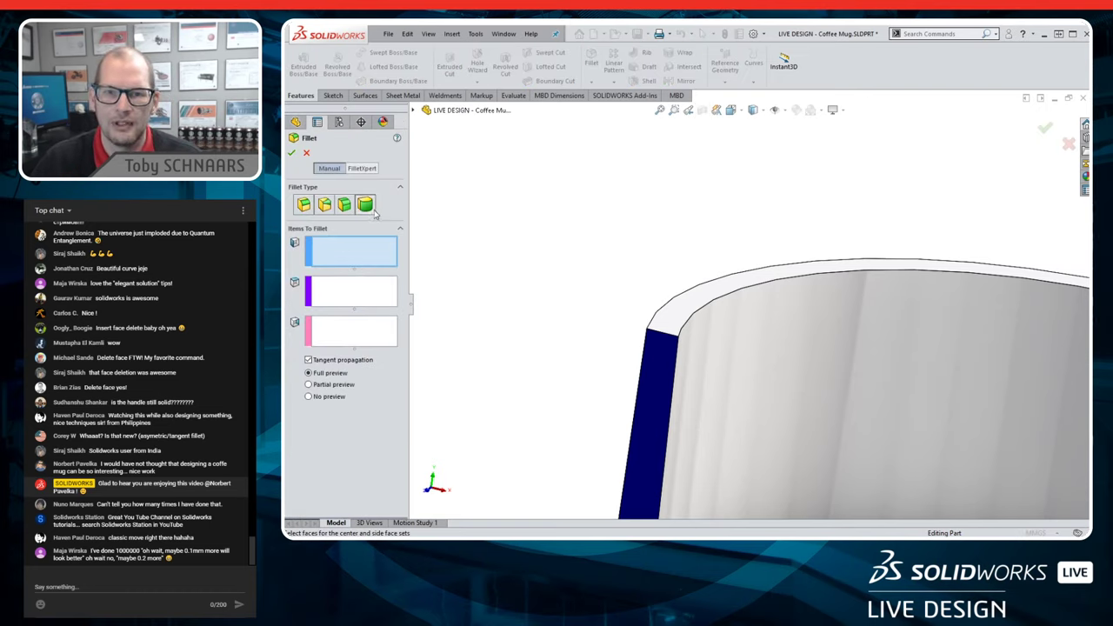
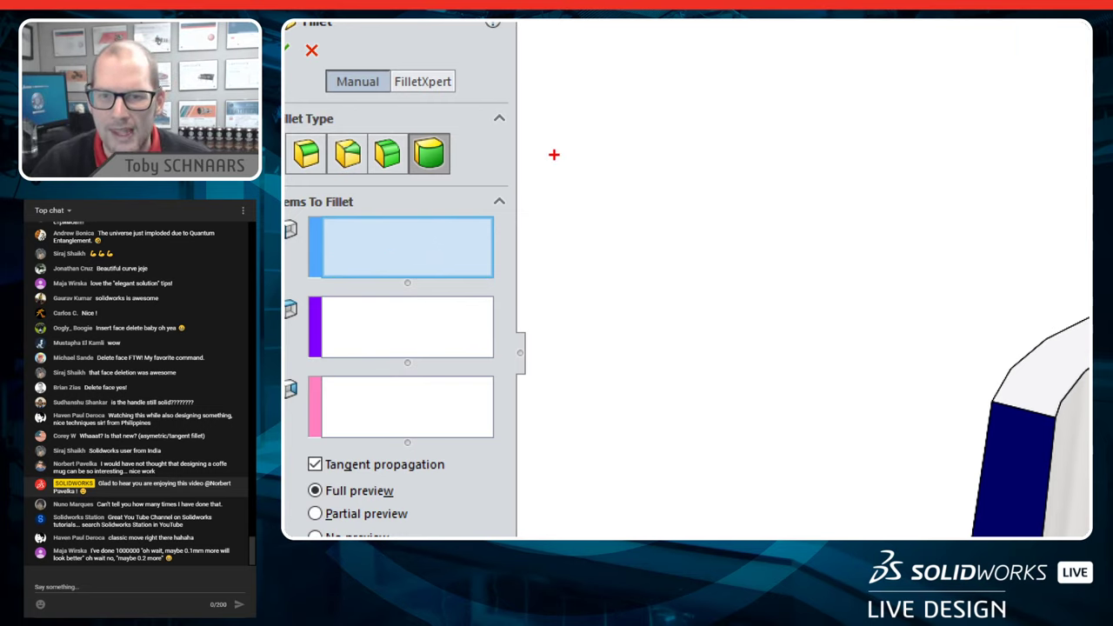
mouse_move(464, 247)
left_mouse_down()
mouse_move(578, 261)
mouse_move(567, 303)
left_mouse_up()
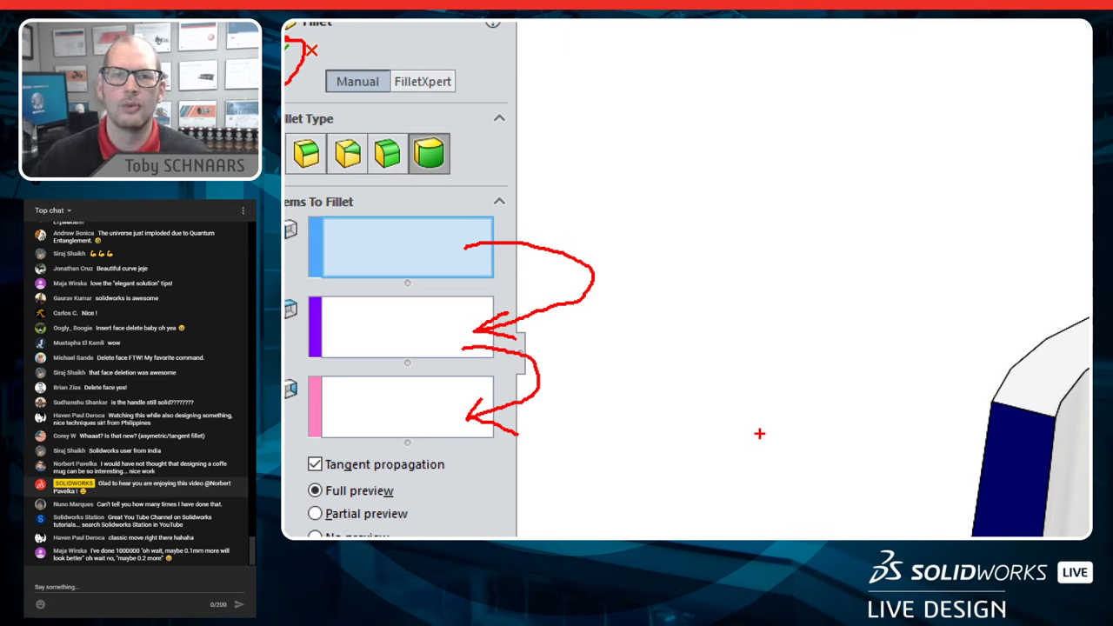
key("Escape")
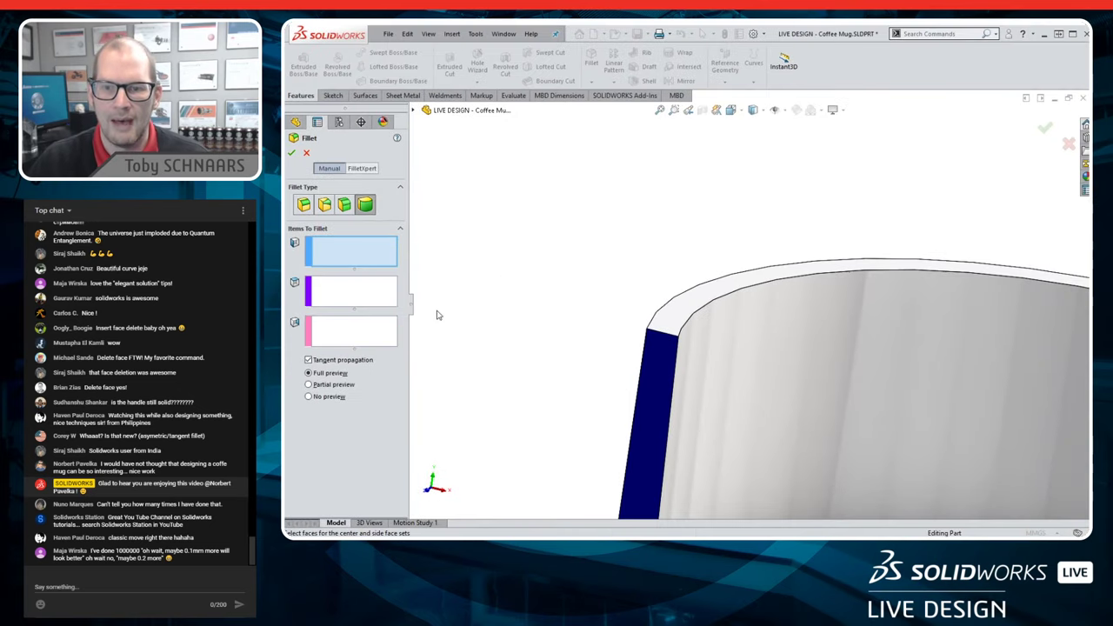
scroll(638, 309, "up", 3)
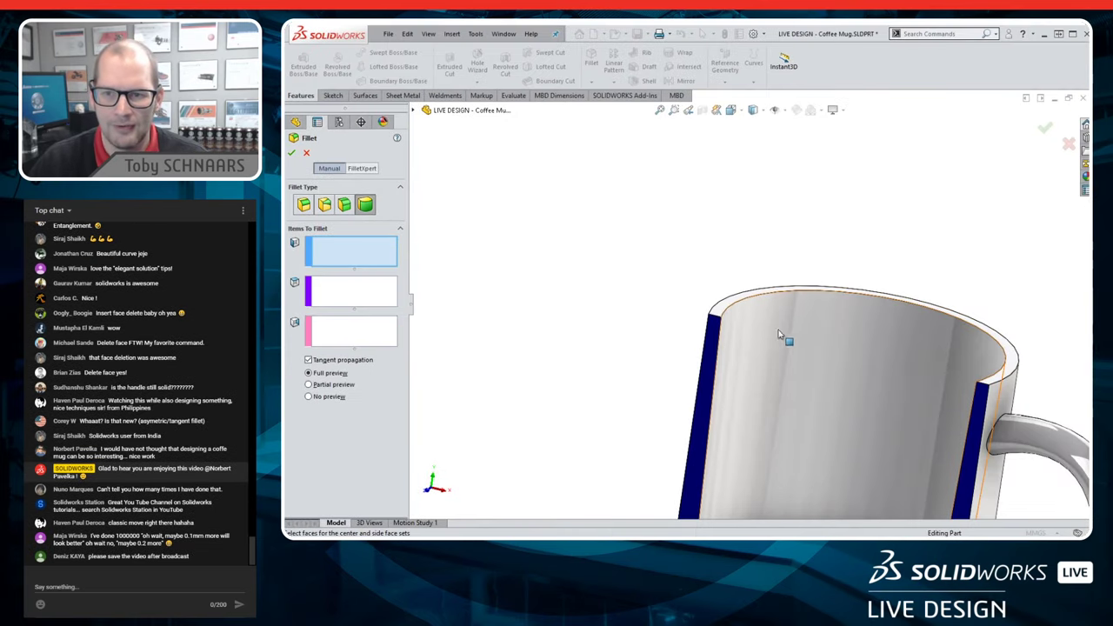
left_click(745, 328)
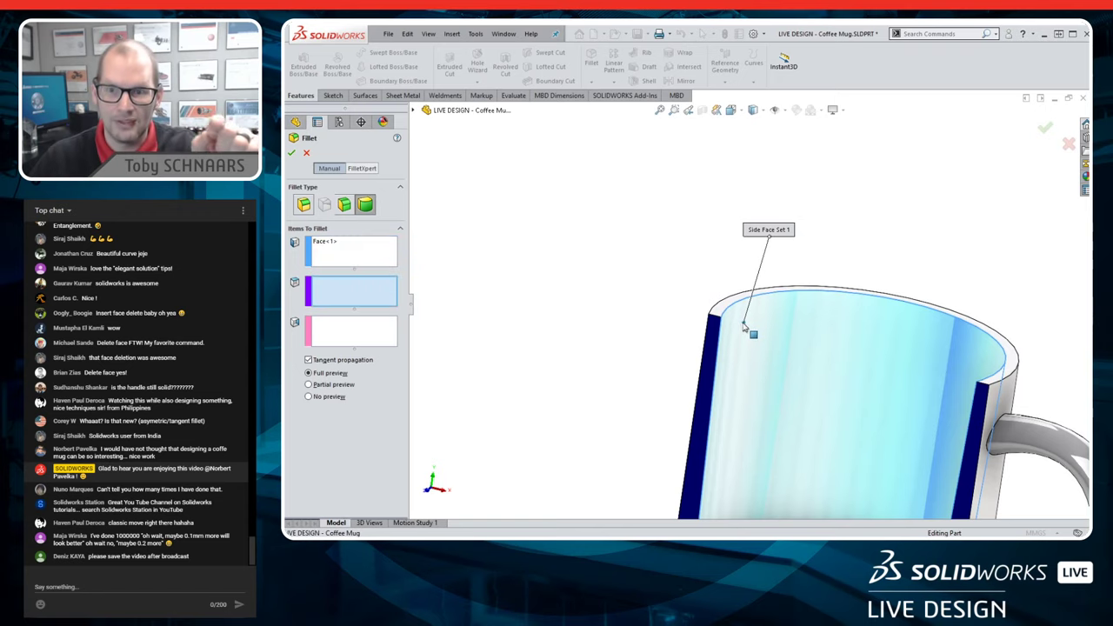
left_click(719, 314)
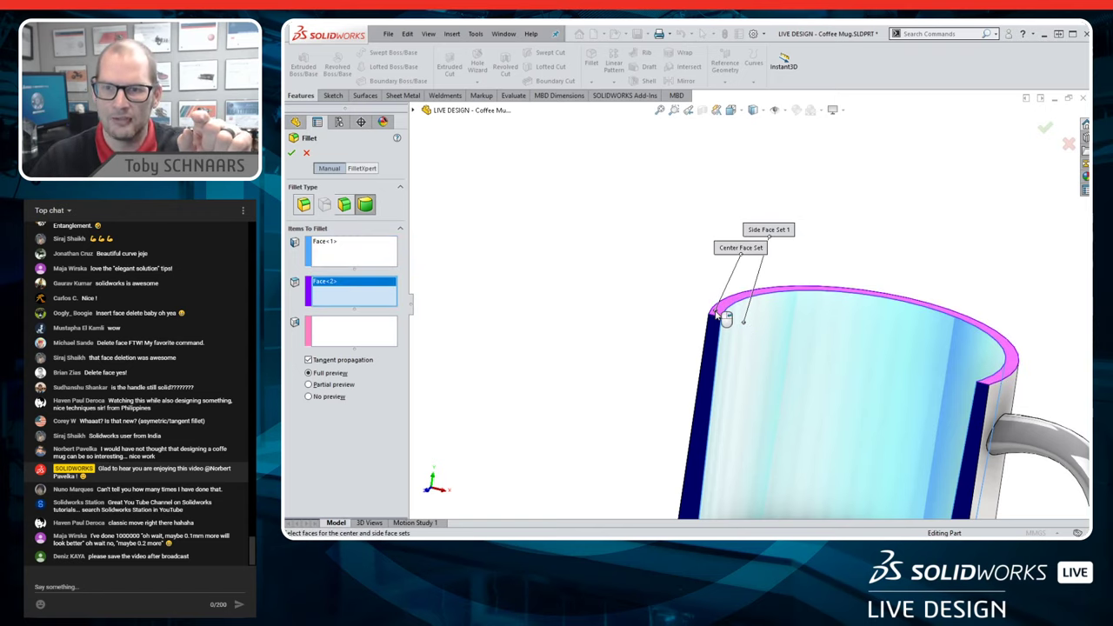
middle_click_drag(687, 315, 710, 329)
left_click(713, 333)
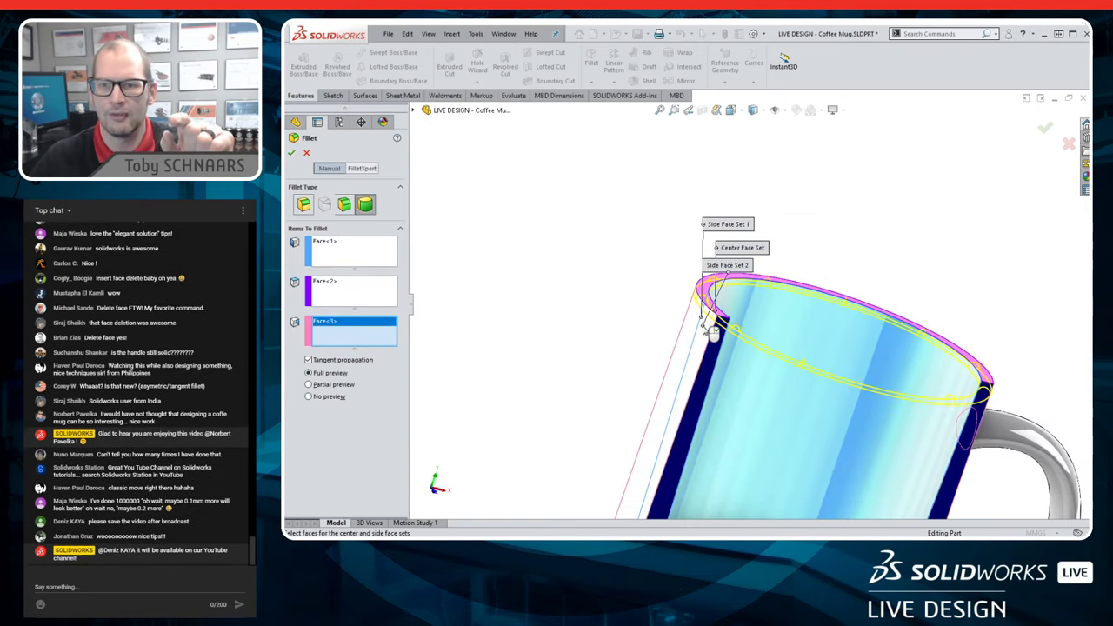
key("Return")
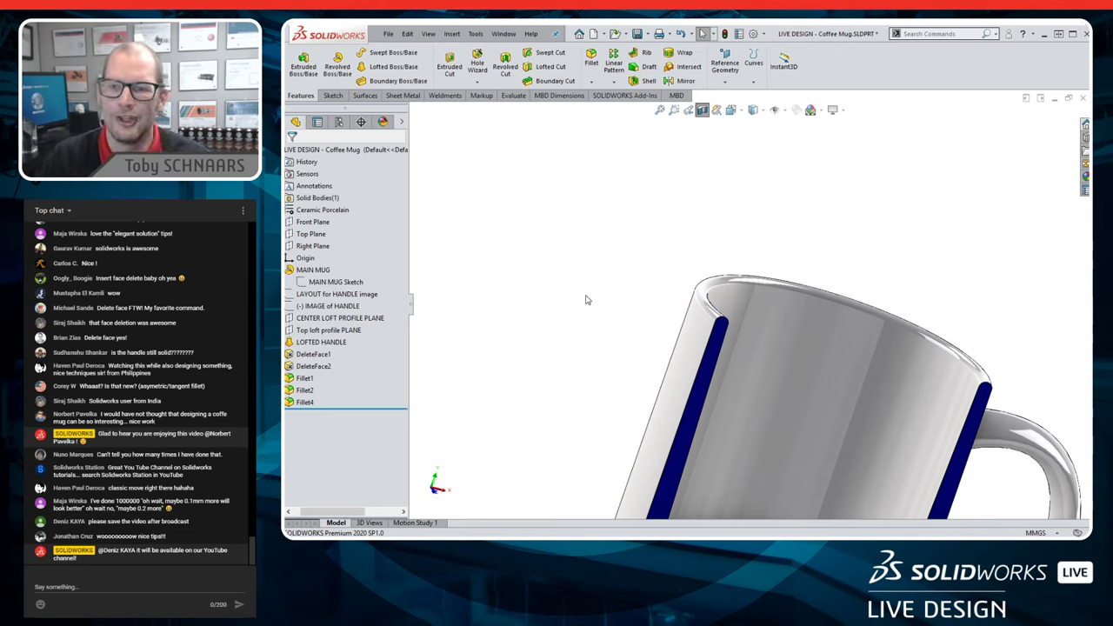
- Delete the full round fillet from the mug's rim
left_click(312, 402)
key("Delete")
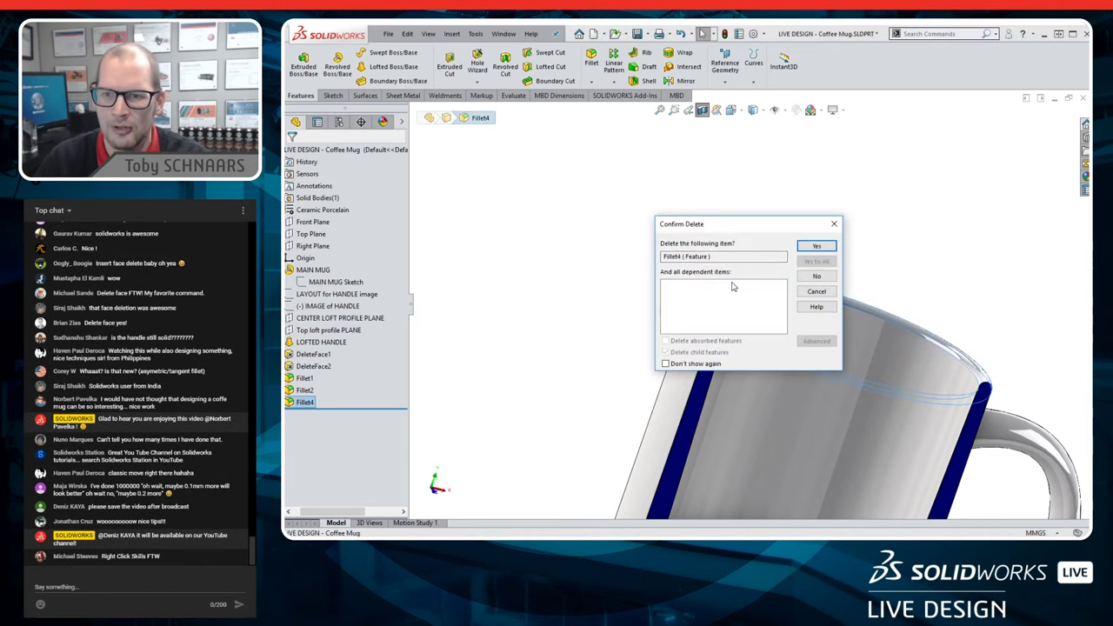
key("Return")
- Recreate the rim's full round fillet with the inner wall as Side Face Set 1, top face as Center Face Set and outer wall as Side Face Set 2
middle_click_drag(665, 352, 594, 262)
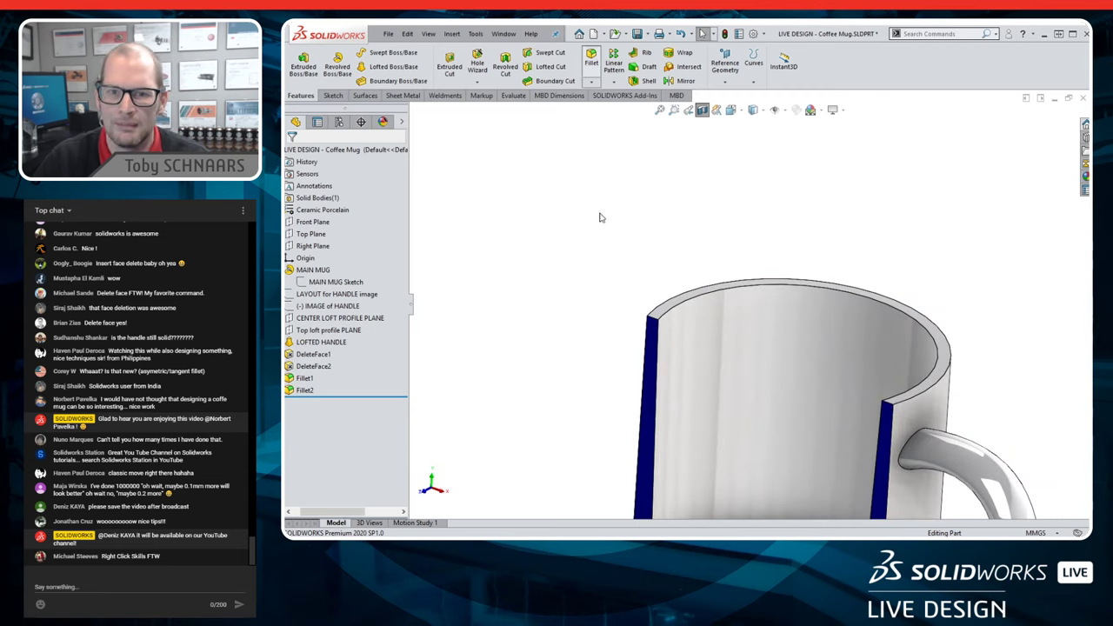
left_click(696, 337)
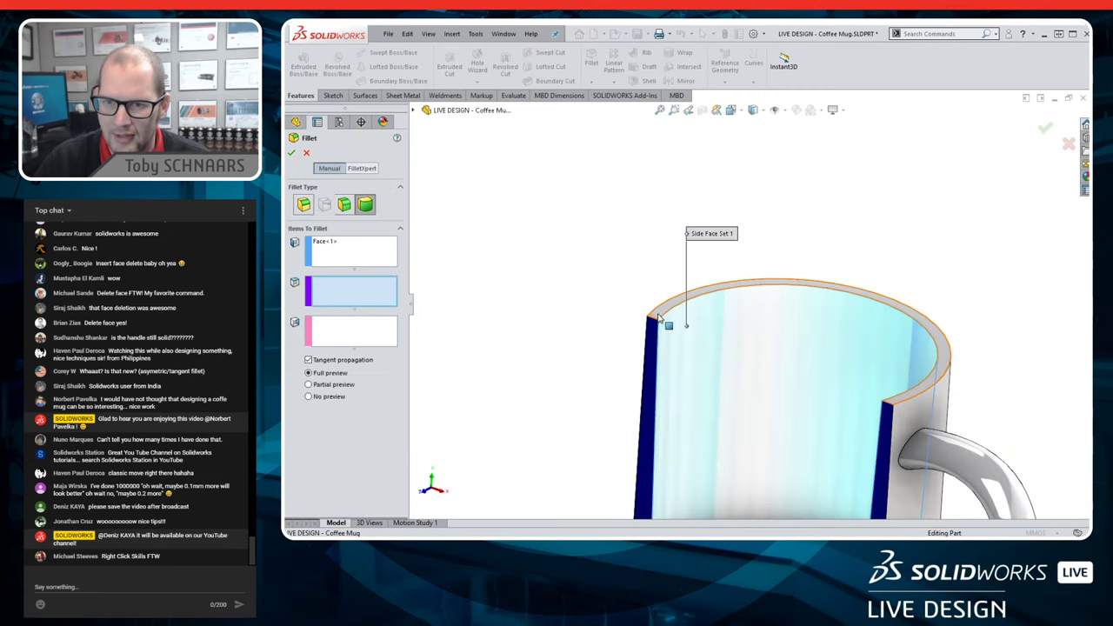
left_click(658, 318)
middle_click_drag(663, 318, 641, 320)
left_click(638, 319)
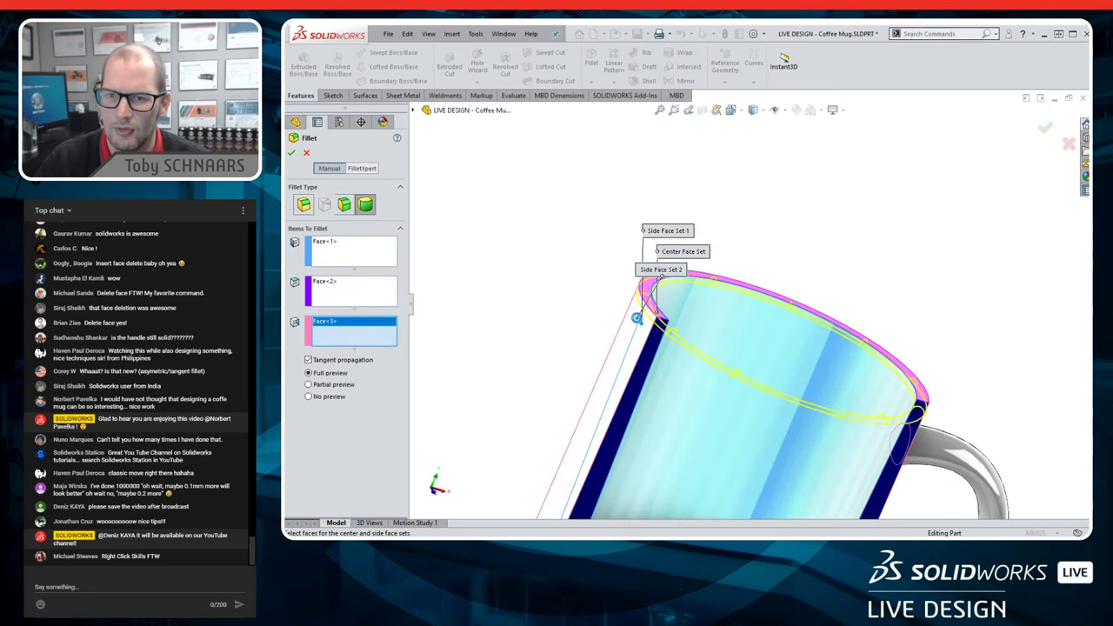
key("Return")
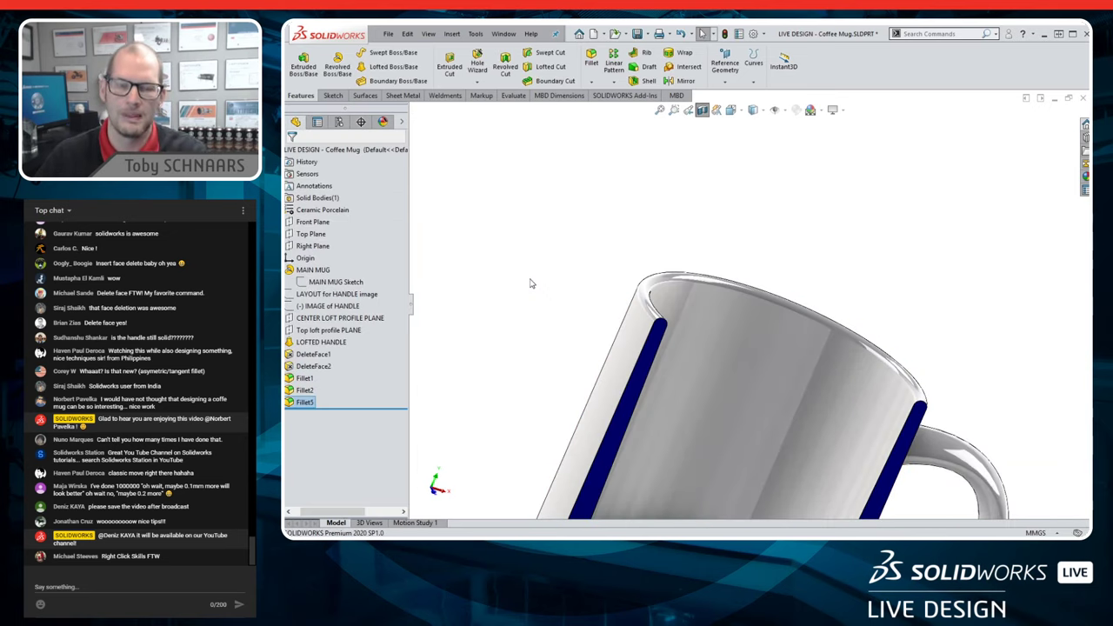
- Show the mug in isometric view and turn off the section view
left_click_drag(348, 511, 337, 512)
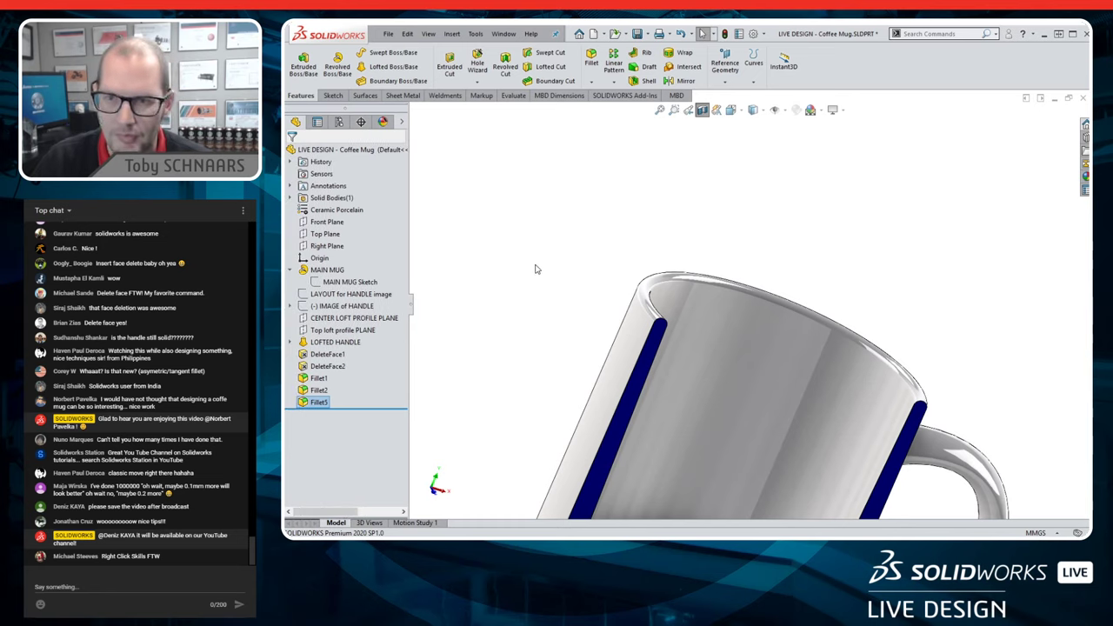
key("ctrl+7")
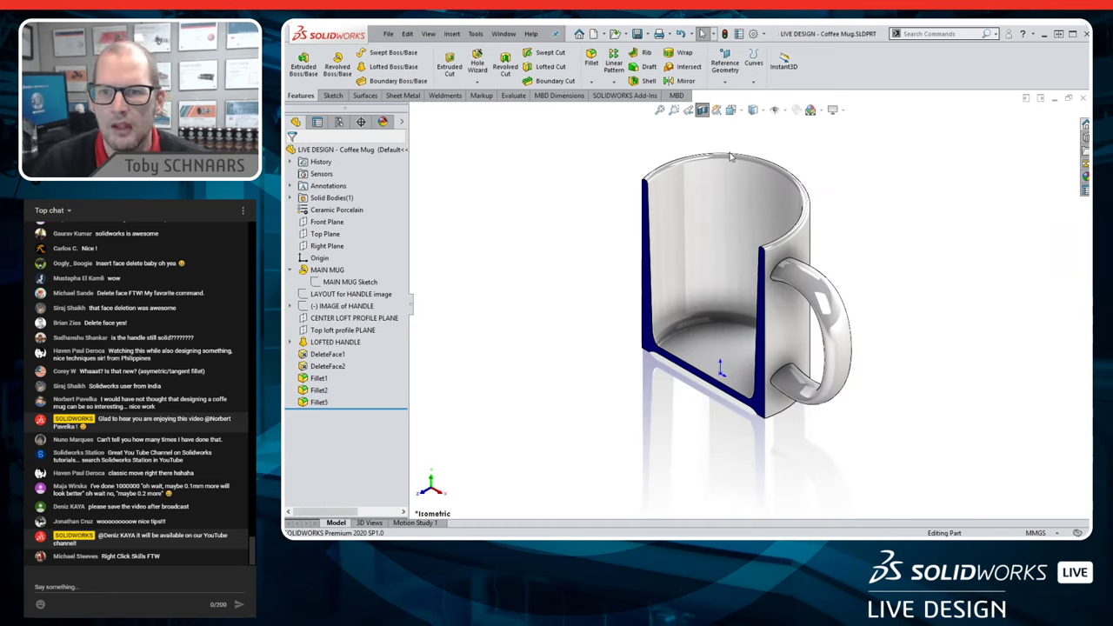
scroll(780, 272, "down", 5)
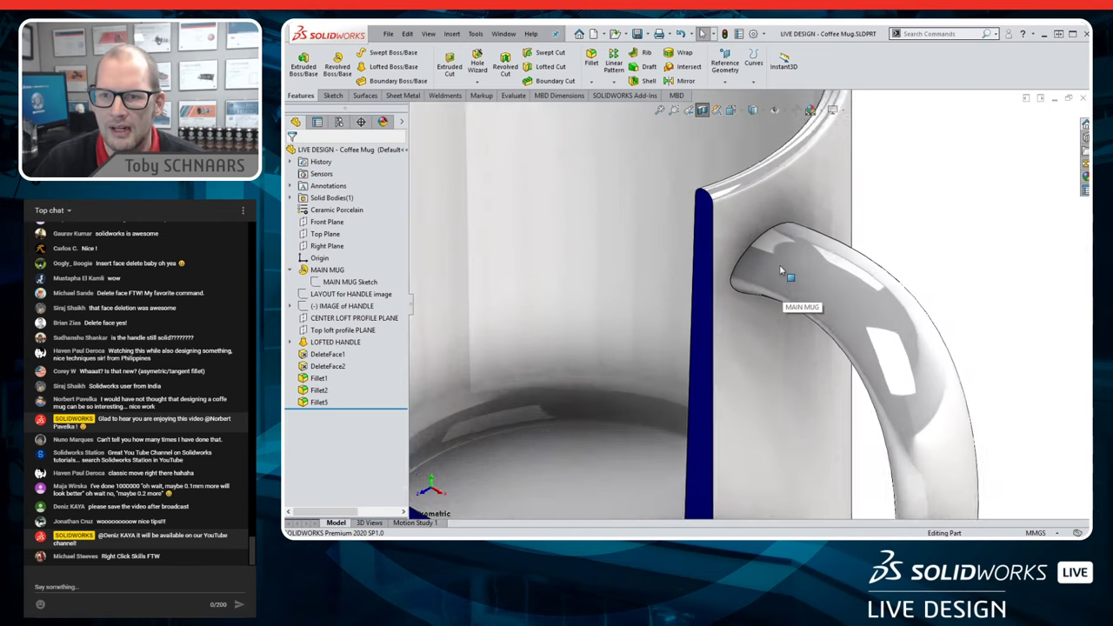
scroll(780, 265, "down", 2)
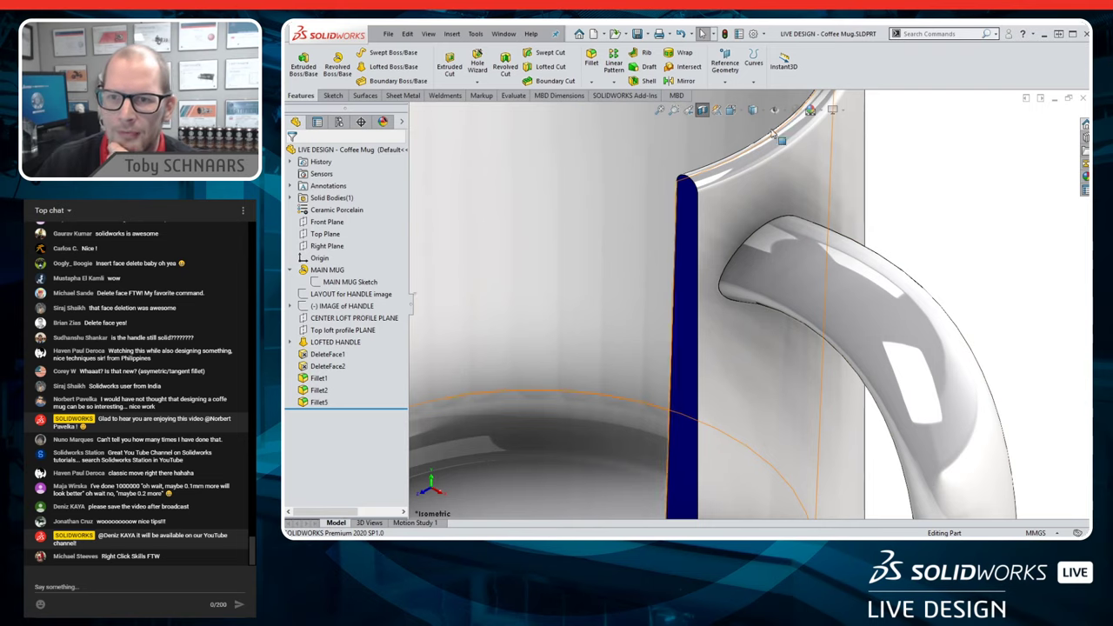
left_click(704, 113)
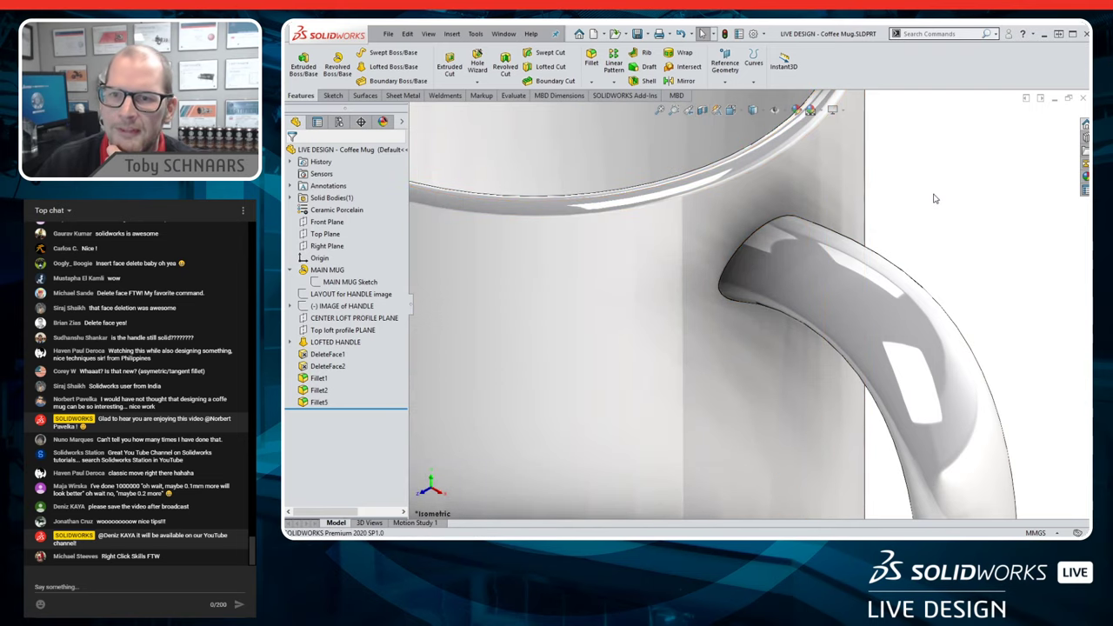
- Set up a face fillet with the handle surface as Face Set 1 and the mug's outer wall as Face Set 2
left_click(589, 75)
left_click(344, 205)
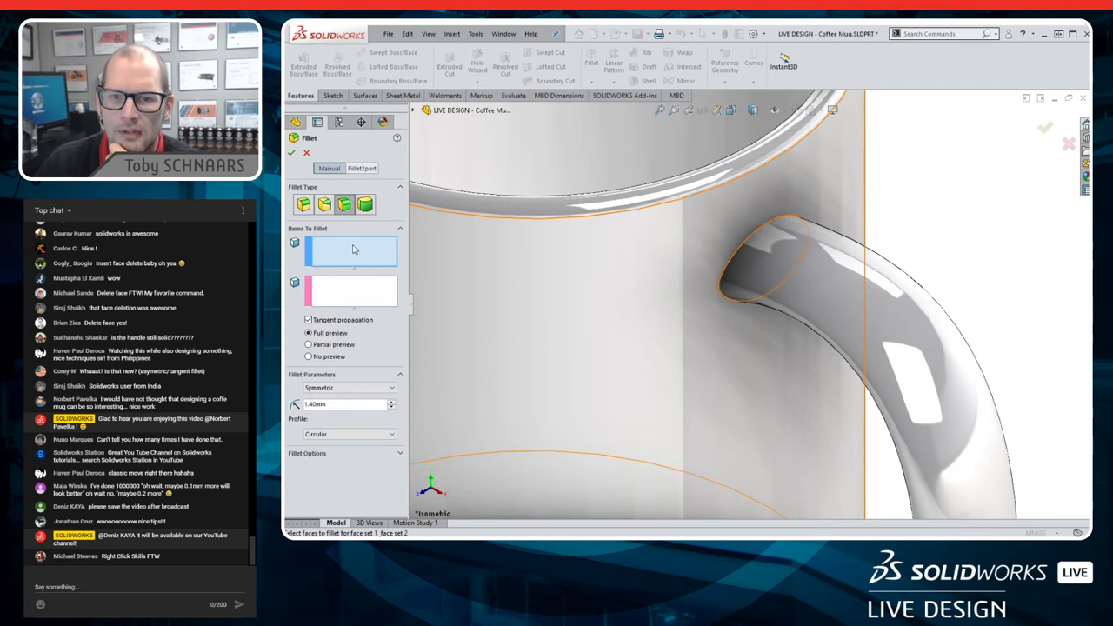
left_click(808, 250)
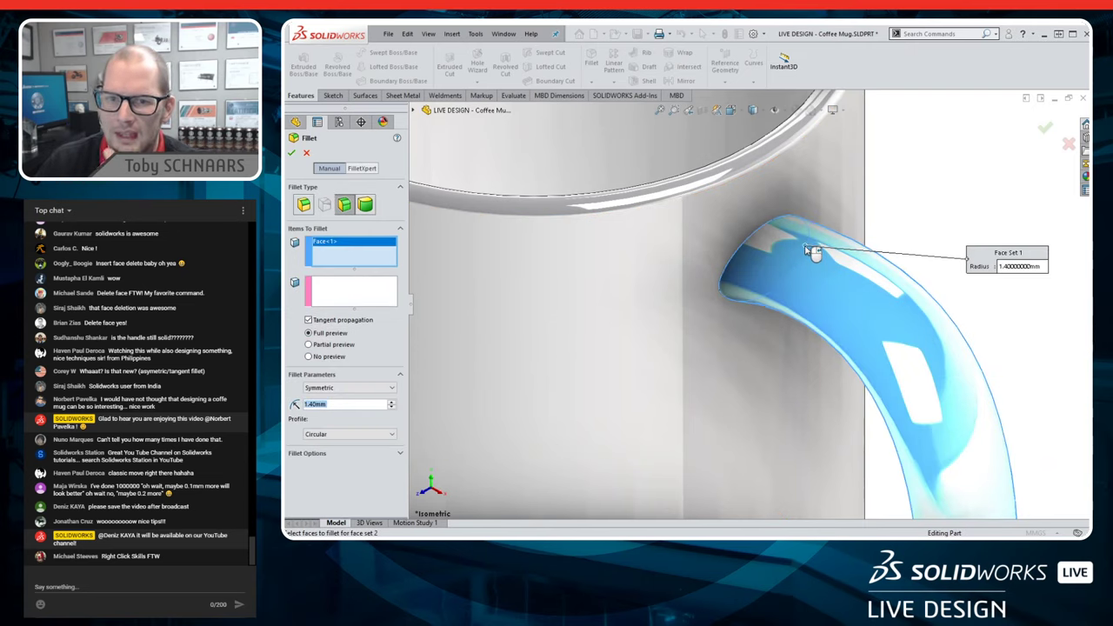
left_click(382, 295)
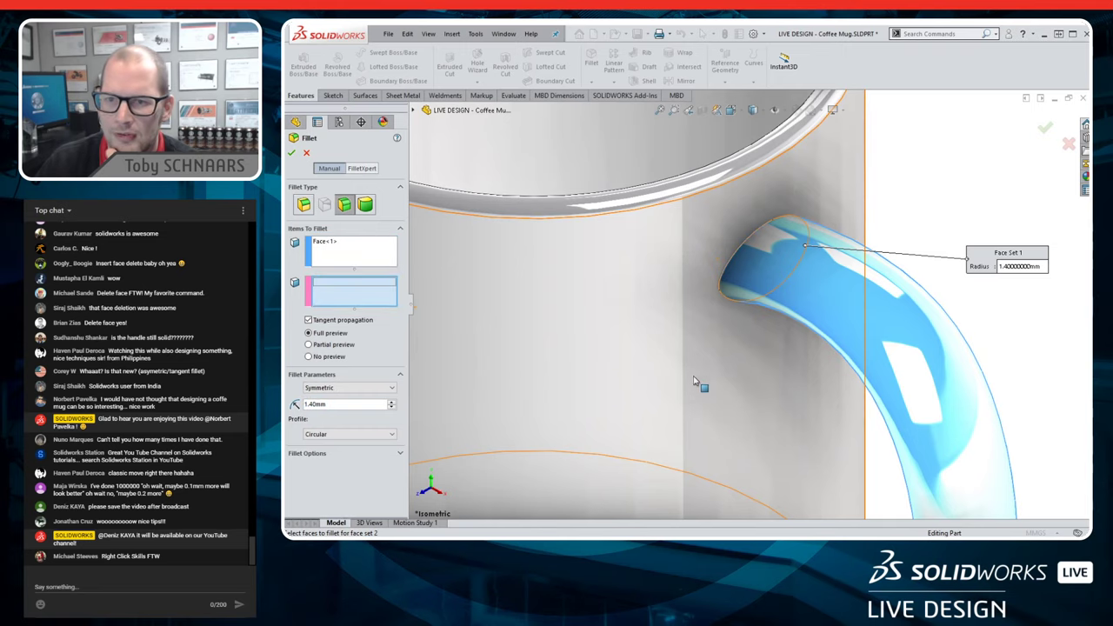
left_click(696, 369)
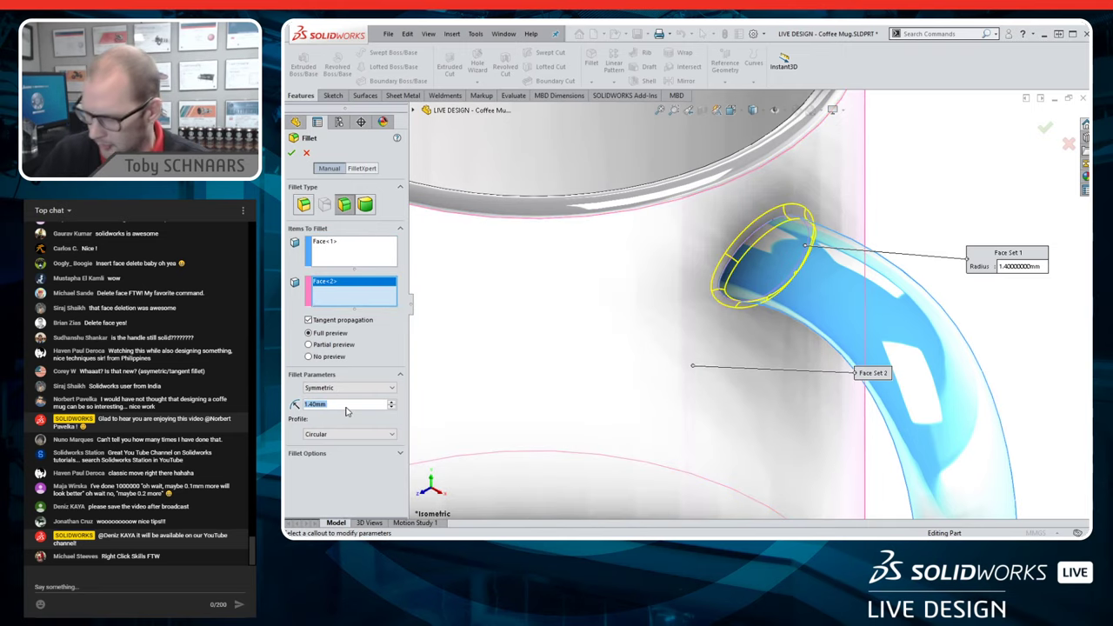
- Set the face fillet's radius to 5 mm, check its preview from the front and create the fillet
type("5")
key("Return")
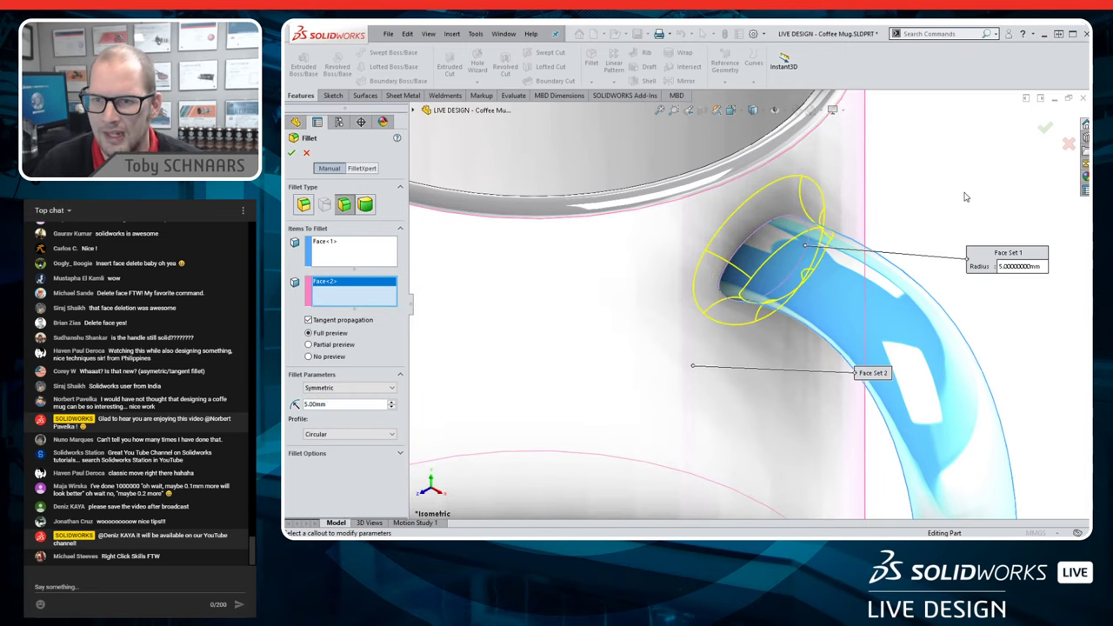
key("ctrl+1")
scroll(837, 197, "down", 5)
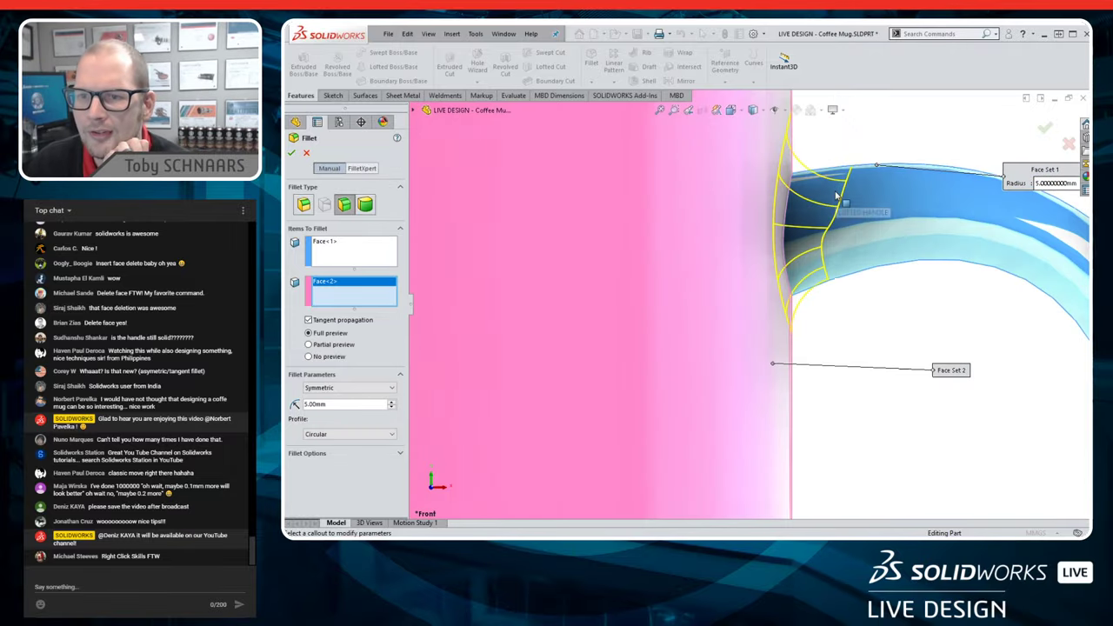
scroll(831, 187, "up", 1)
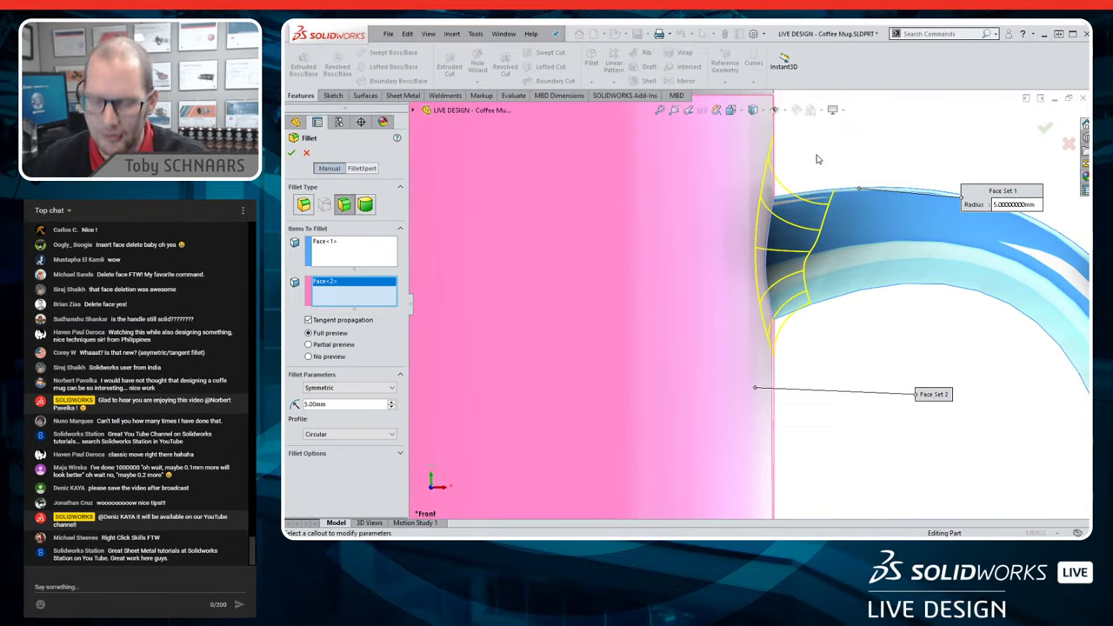
left_click(1047, 128)
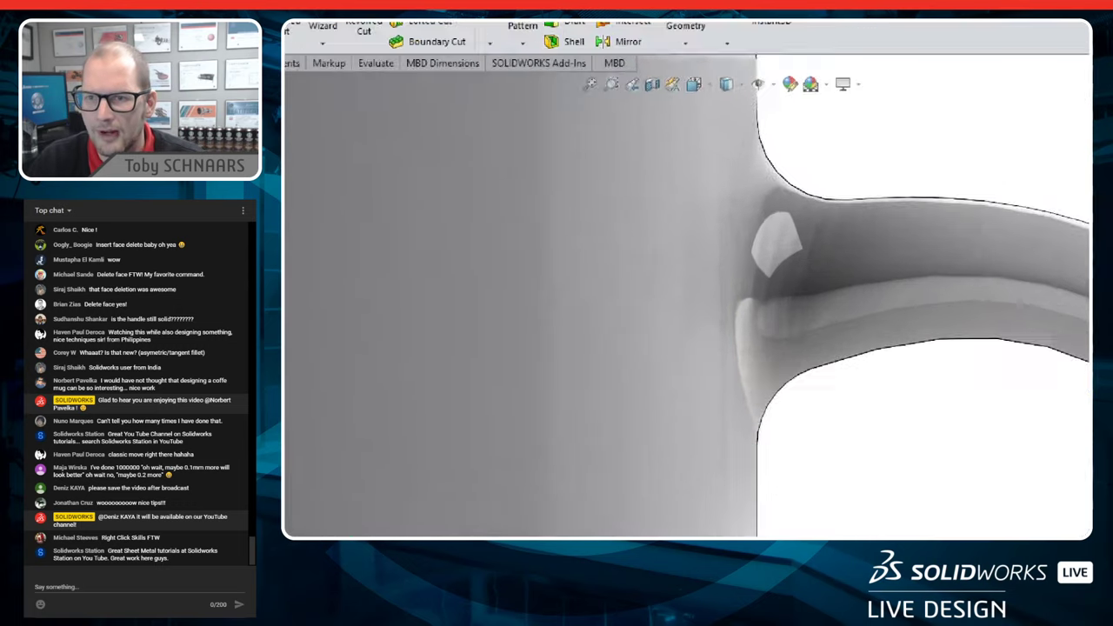
mouse_move(878, 207)
left_mouse_down()
mouse_move(848, 156)
mouse_move(754, 81)
left_mouse_up()
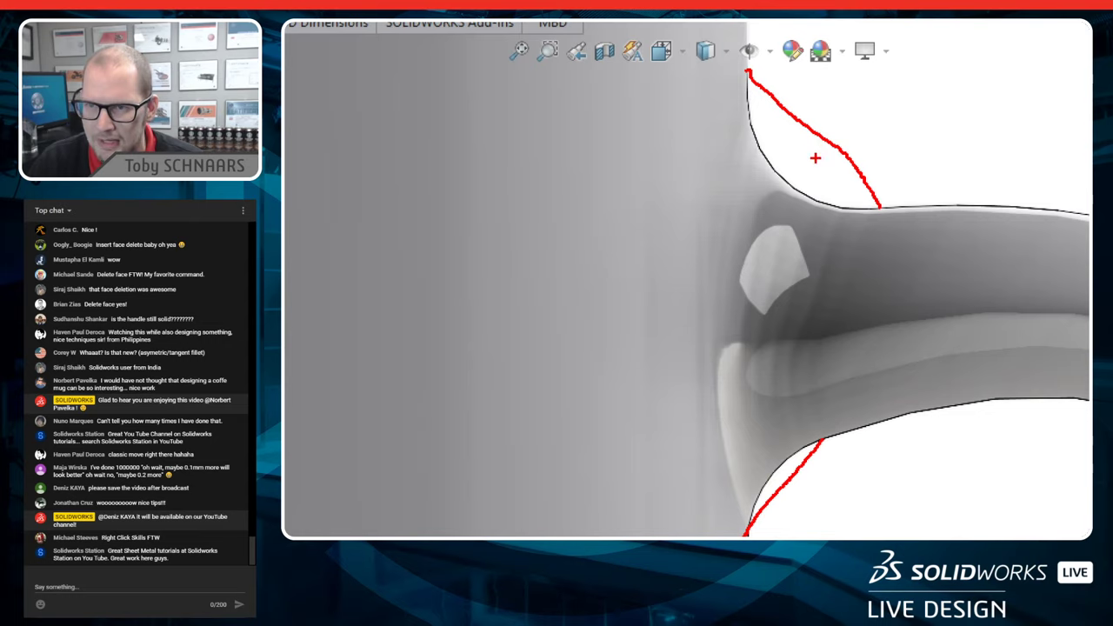
left_click_drag(814, 158, 816, 500)
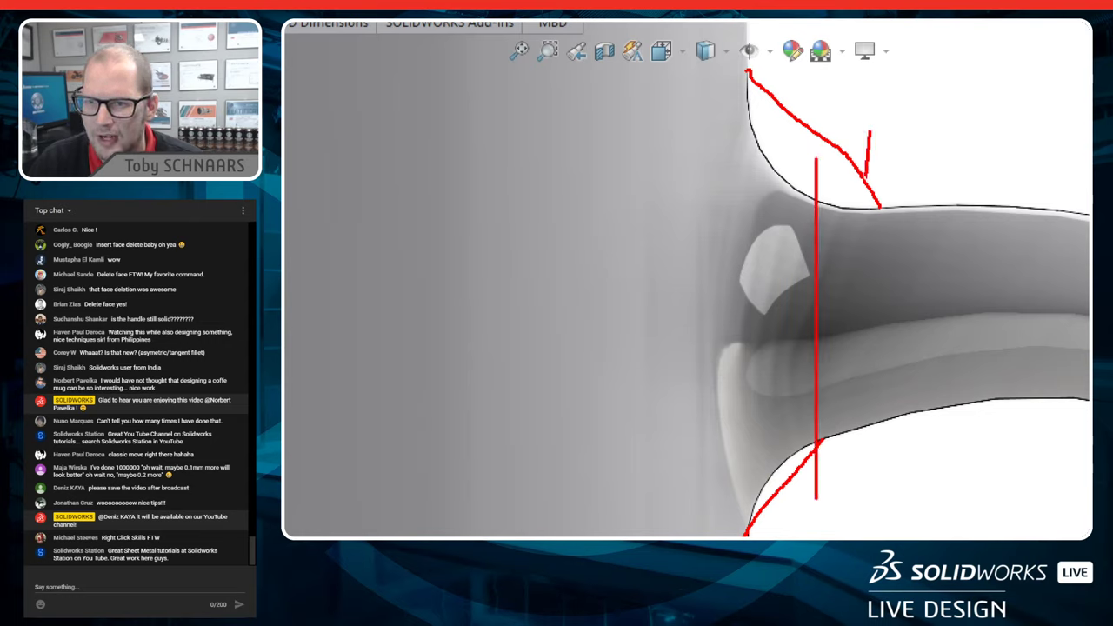
left_click_drag(866, 177, 869, 538)
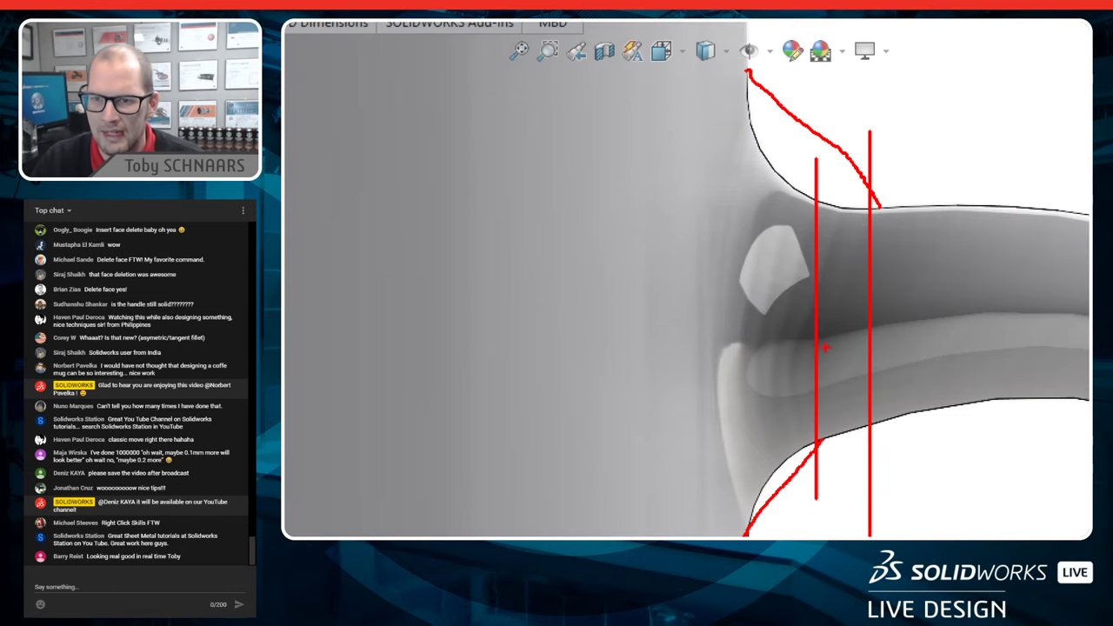
- Delete the face fillet between the handle and the mug's outer wall
scroll(817, 319, "up", 3)
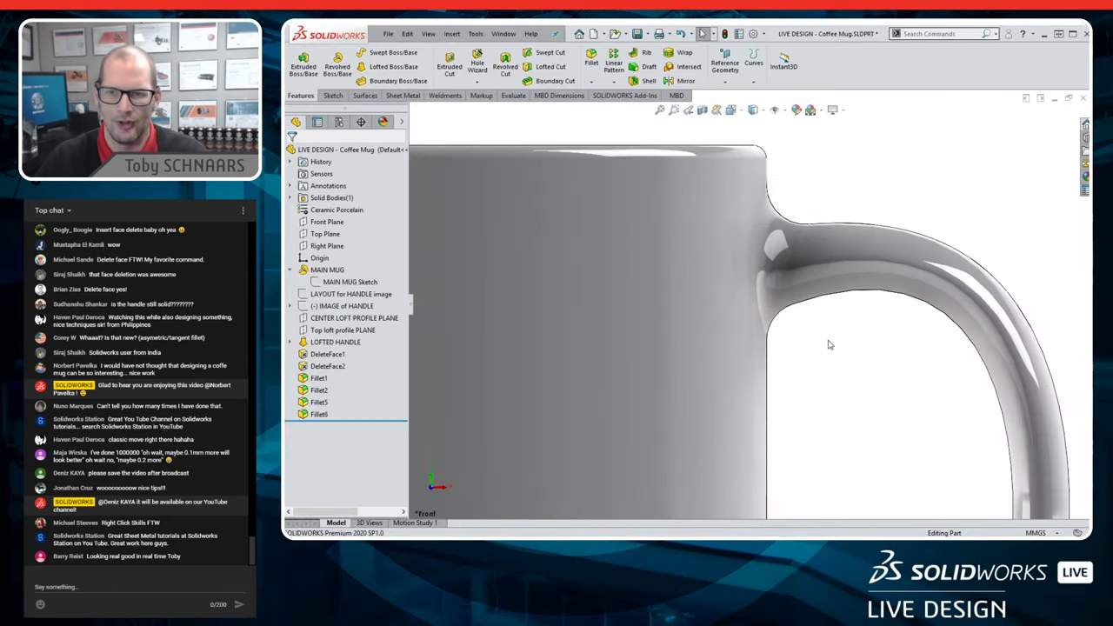
middle_click_drag(832, 326, 829, 344)
scroll(820, 350, "down", 2)
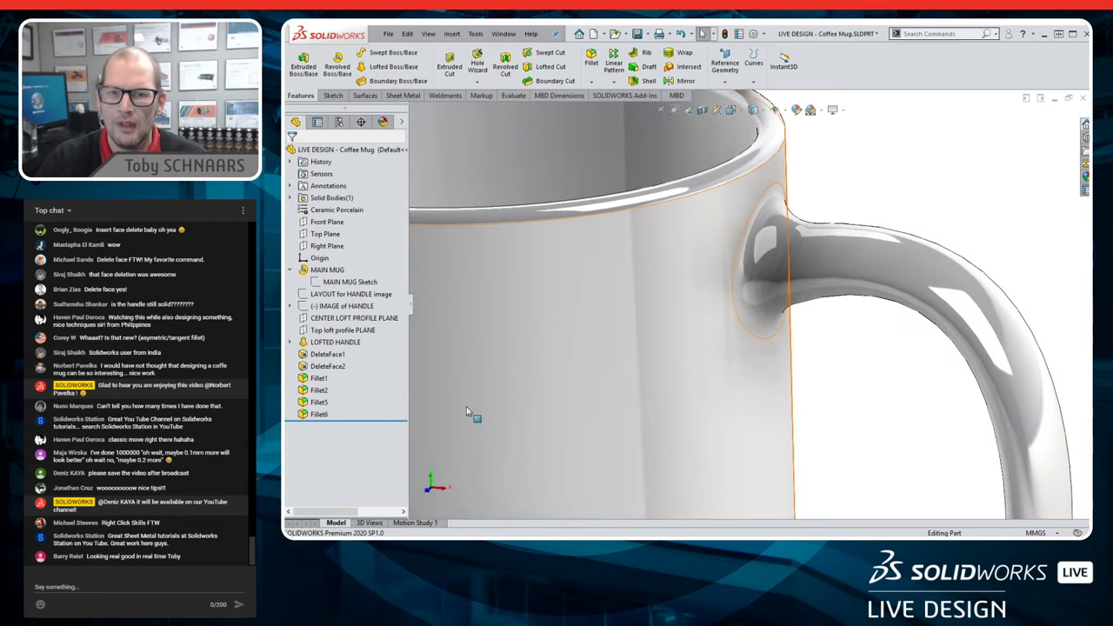
left_click(318, 414)
key("Delete")
left_click(817, 246)
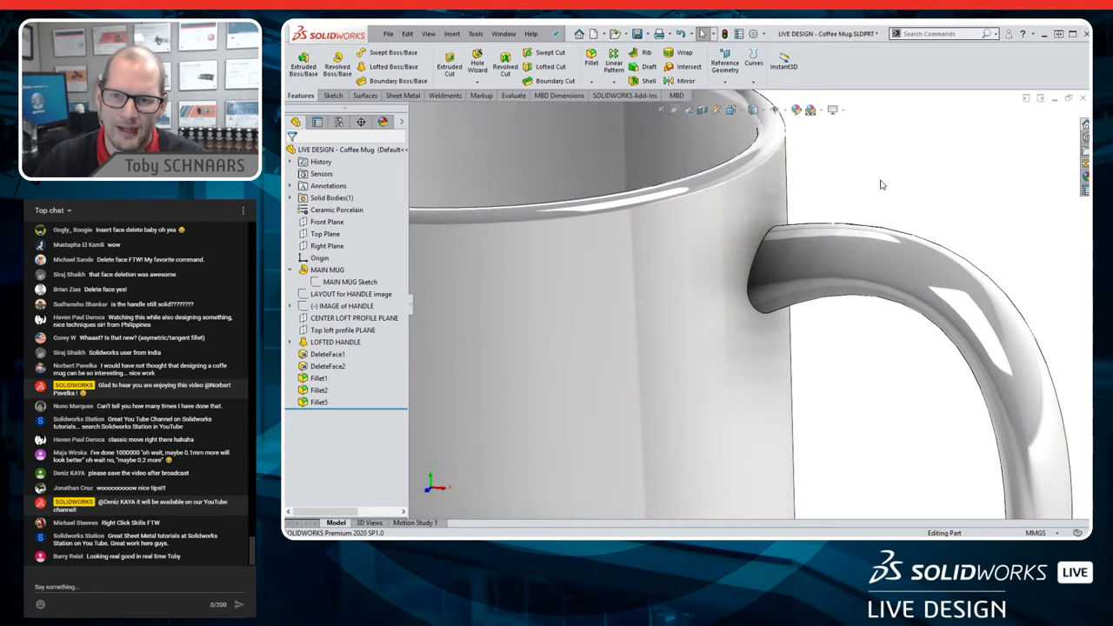
- Set up a variable size fillet on the upper handle-to-mug edge with radii of 5 mm at the top point and 2 mm at 50%
right_click_drag(797, 236, 830, 287)
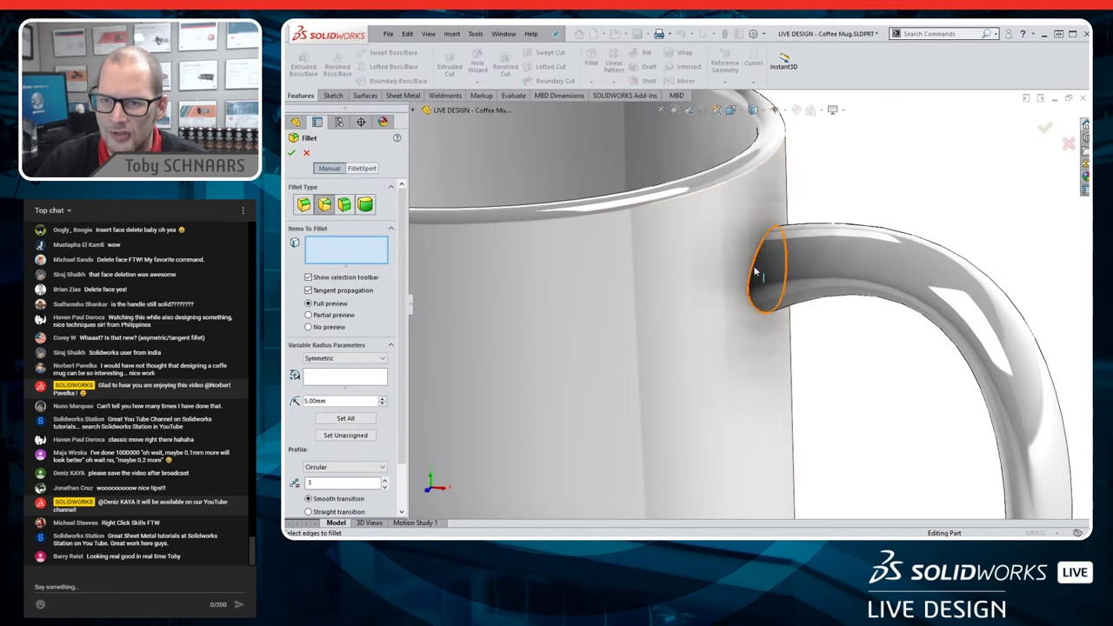
left_click(753, 273)
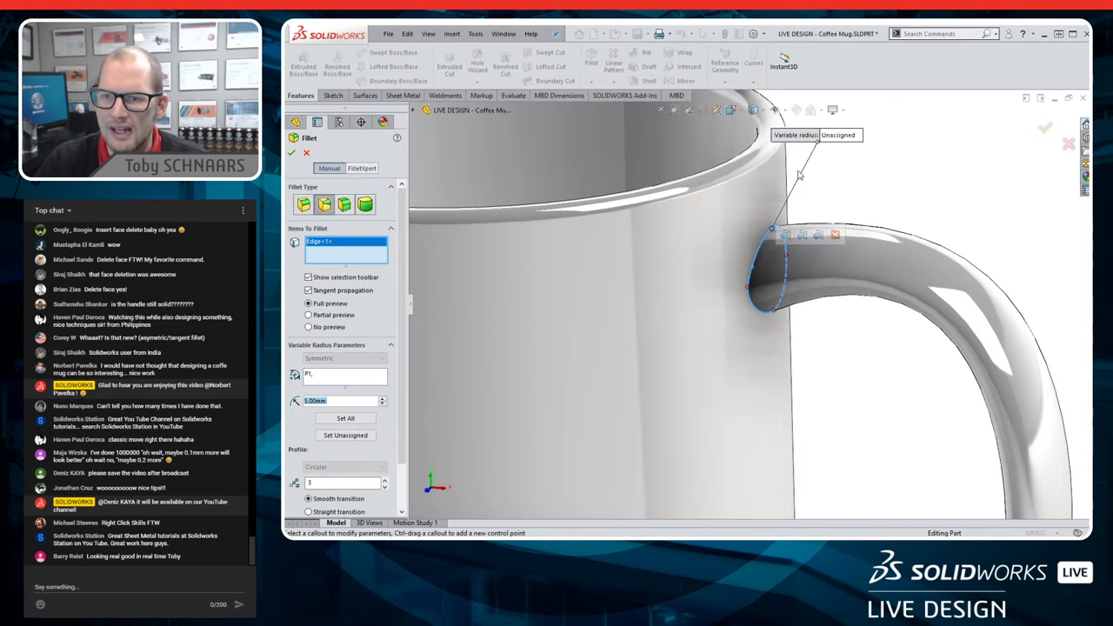
left_click(841, 136)
type("5")
key("Return")
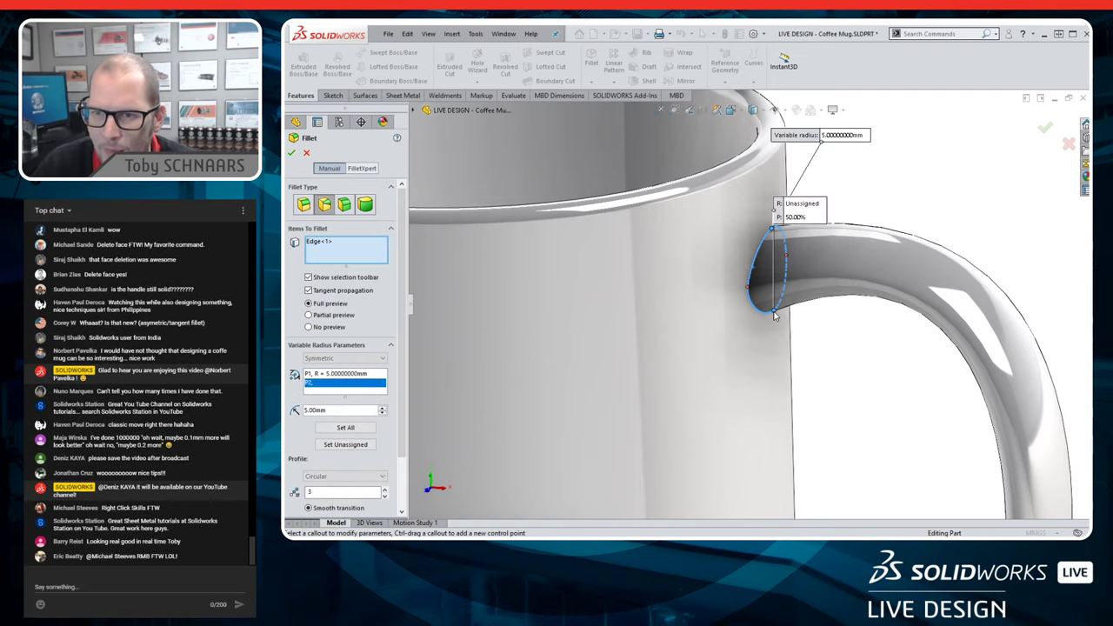
left_click_drag(805, 221, 835, 361, "ctrl")
left_click(832, 355)
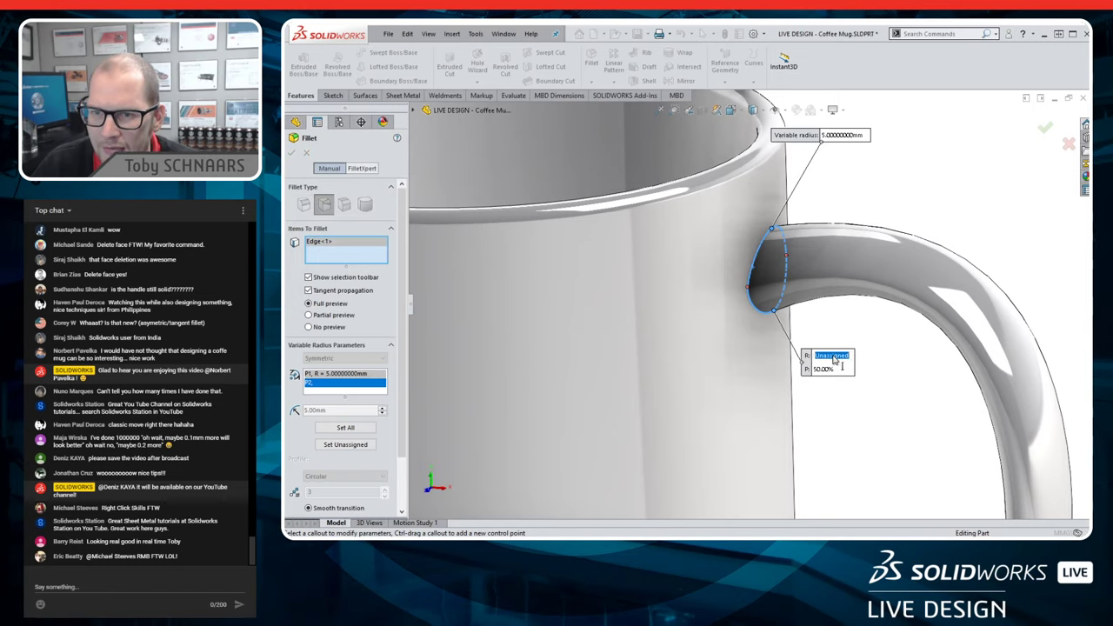
type("2")
key("Return")
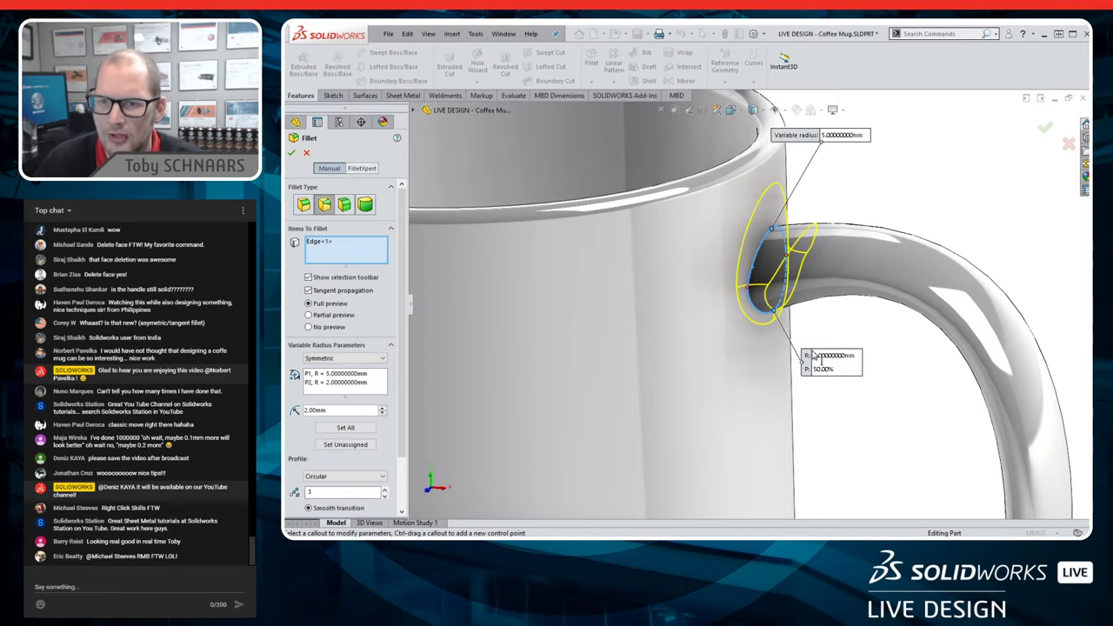
- Try the variable size fillet with radii of 2 mm at the top point and 4 mm at 50%, and discard it
middle_click_drag(840, 299, 863, 270)
left_click(833, 147)
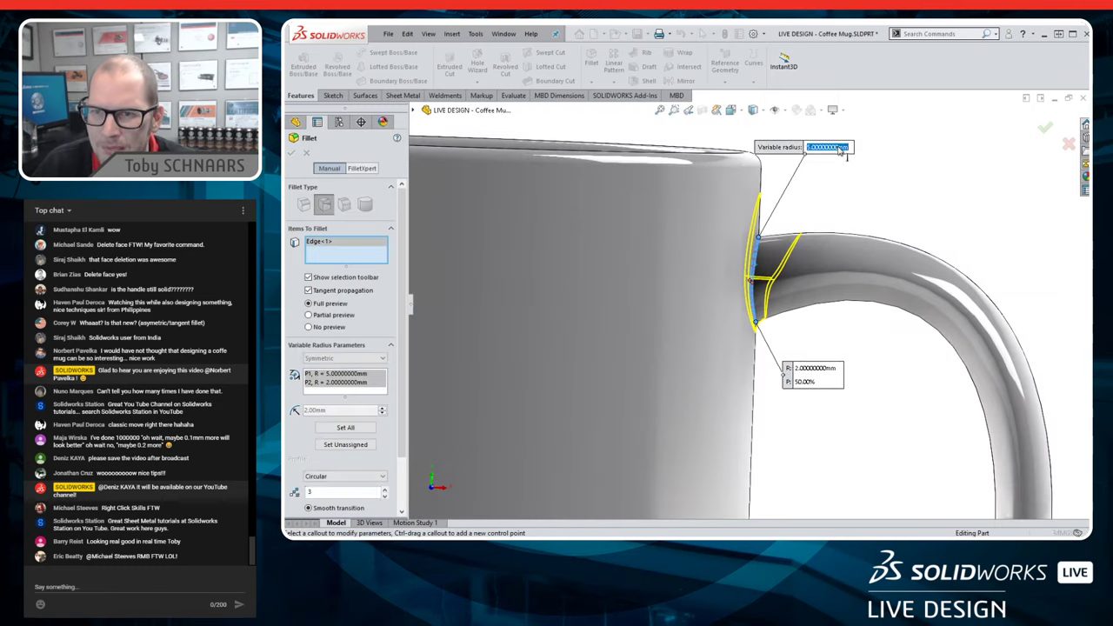
type("2")
key("Return")
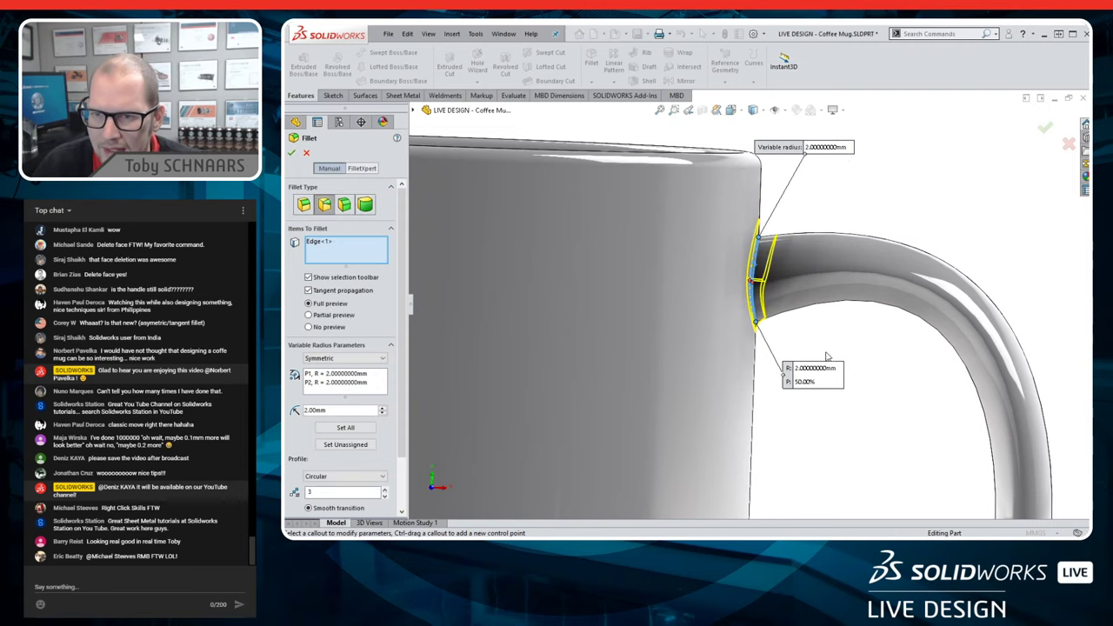
left_click(816, 368)
type("4")
key("Return")
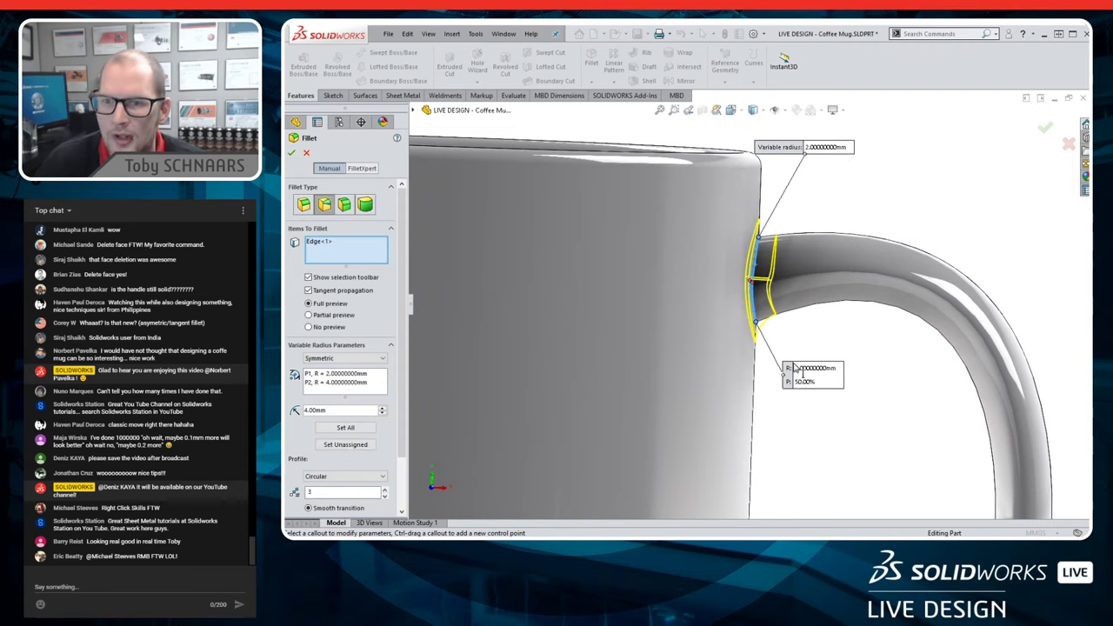
scroll(765, 203, "down", 2)
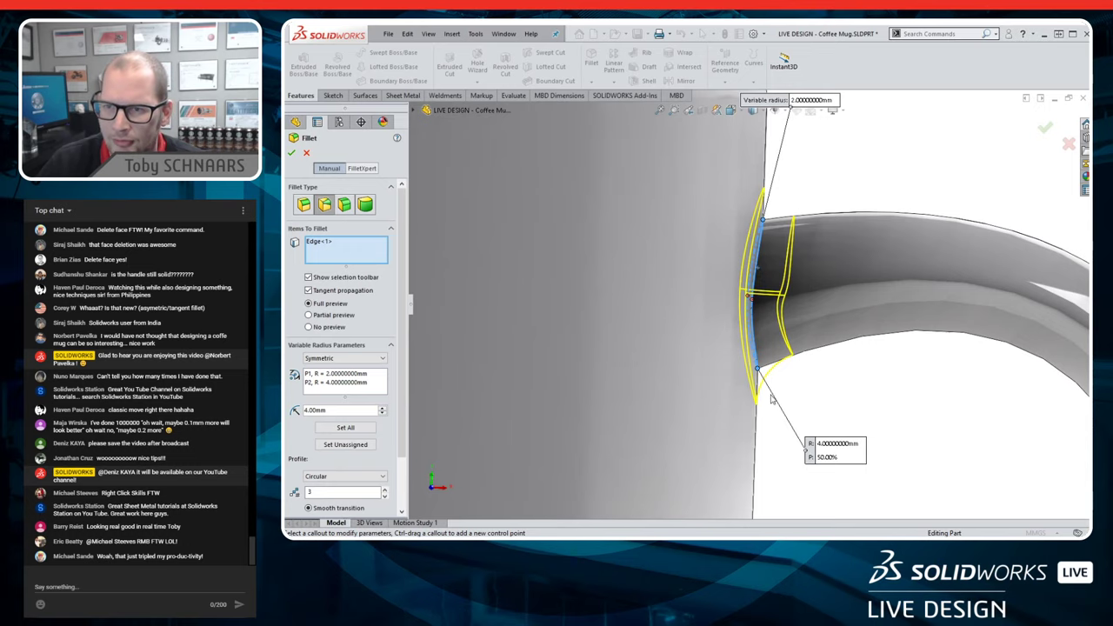
scroll(771, 398, "up", 3)
key("Return")
middle_click_drag(848, 199, 839, 230)
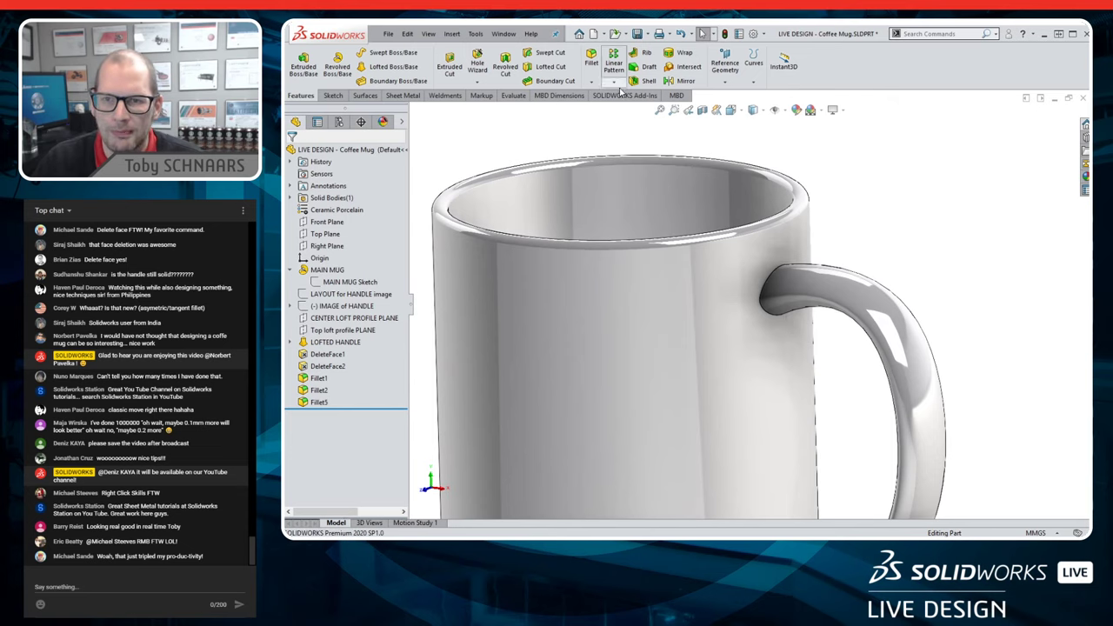
- Set up a face fillet with the handle surface as Face Set 1 and the mug's outer wall as Face Set 2
left_click(591, 61)
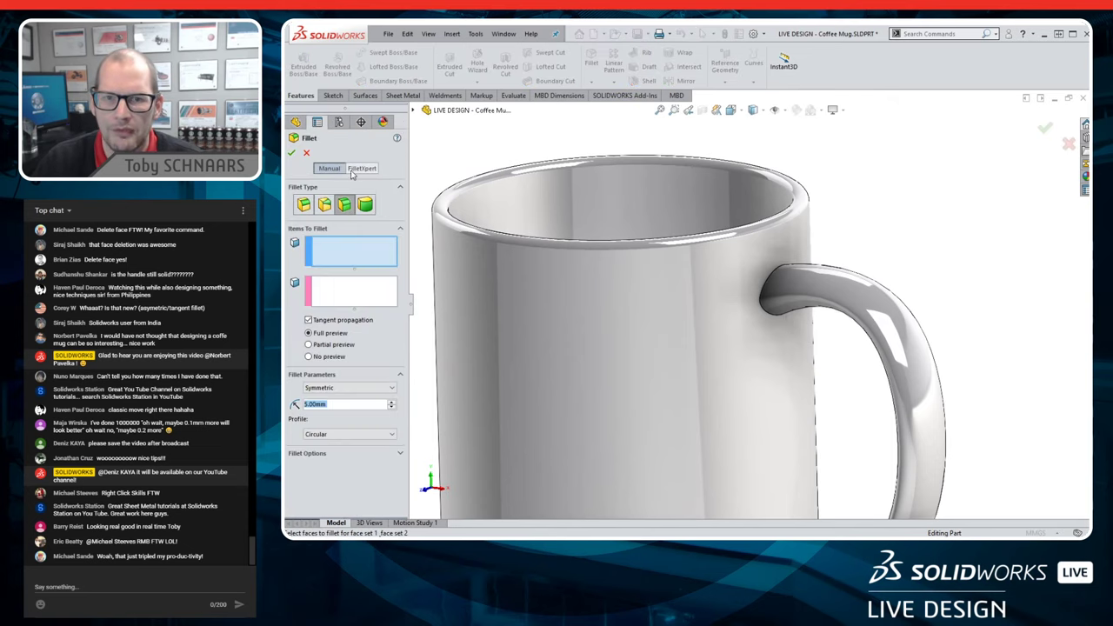
left_click(869, 300)
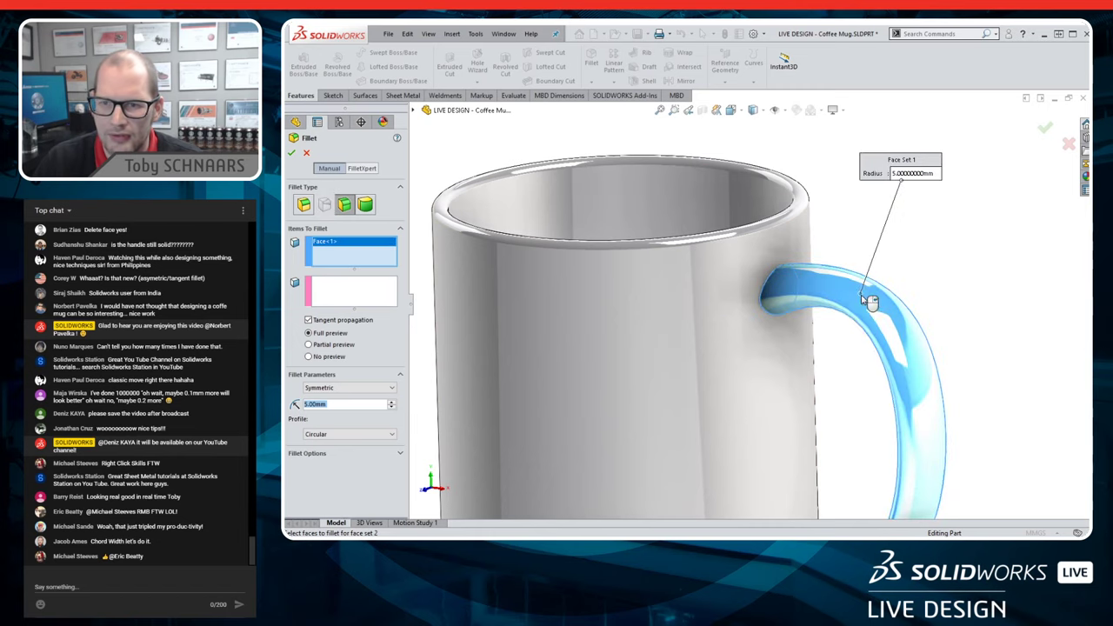
right_click(358, 250)
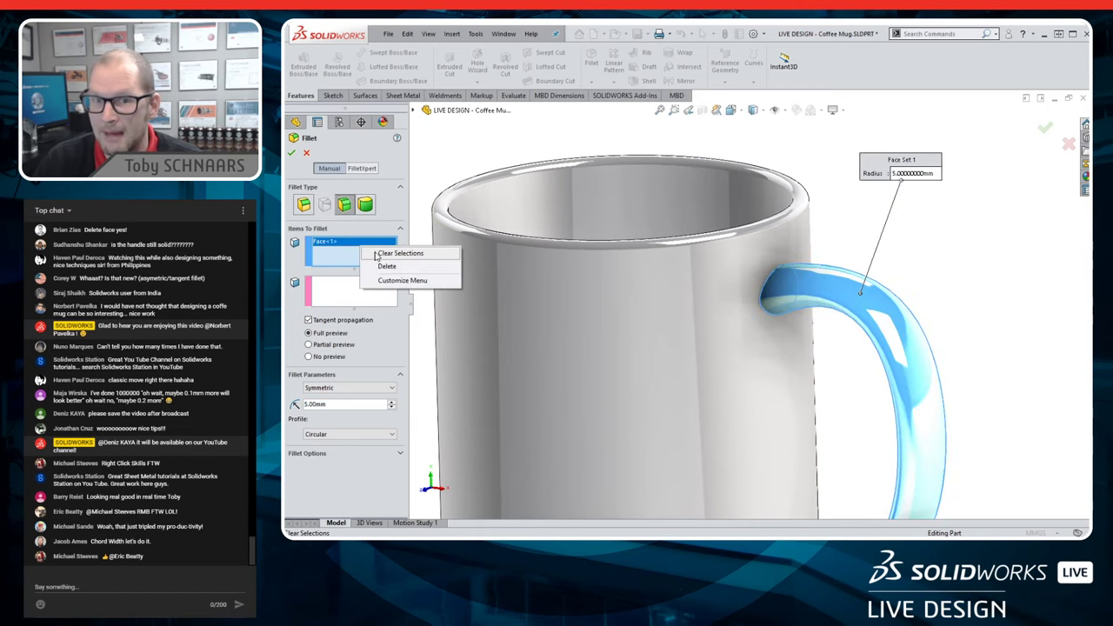
left_click(387, 254)
left_click(856, 283)
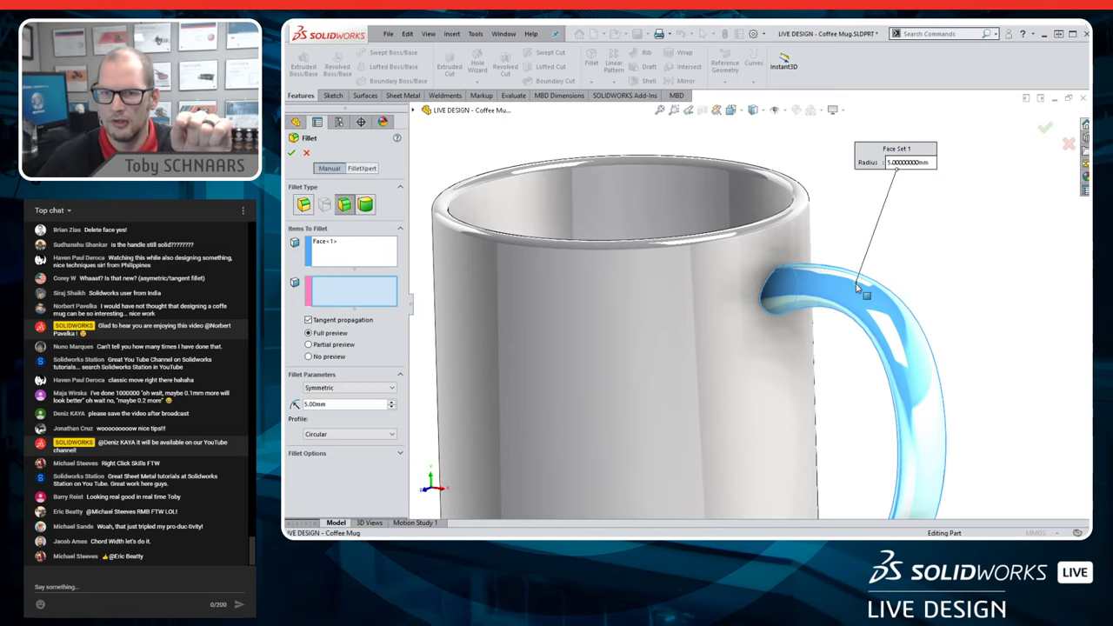
left_click(761, 360)
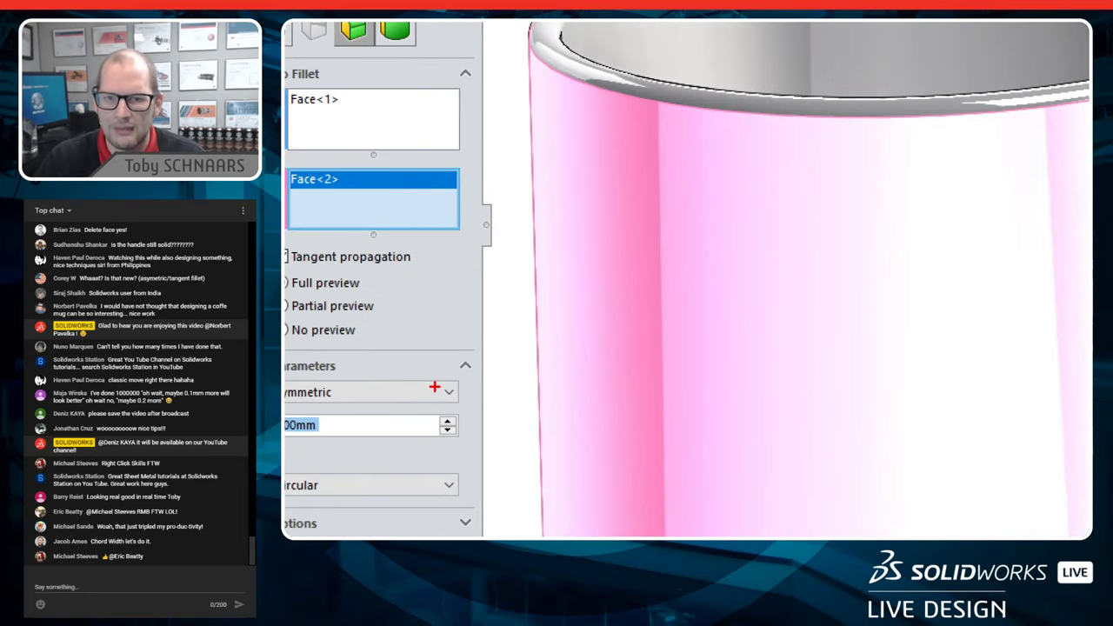
- Switch the upper face fillet to a Chord Width of 5 mm, check its preview from the front and create it
left_click_drag(434, 388, 578, 324, "ctrl+shift")
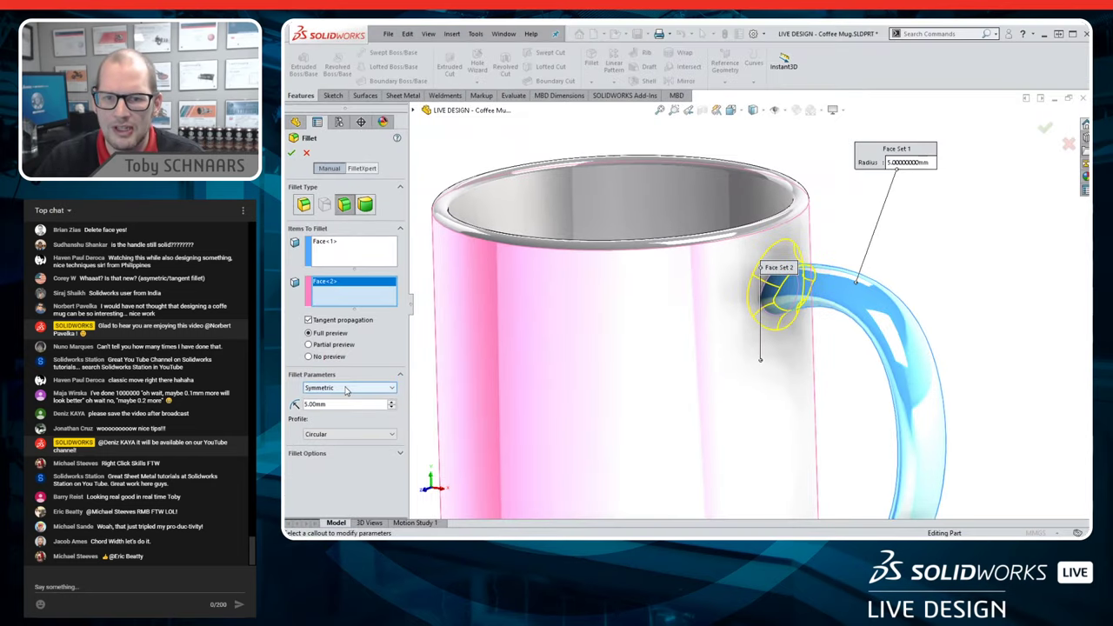
left_click(366, 392)
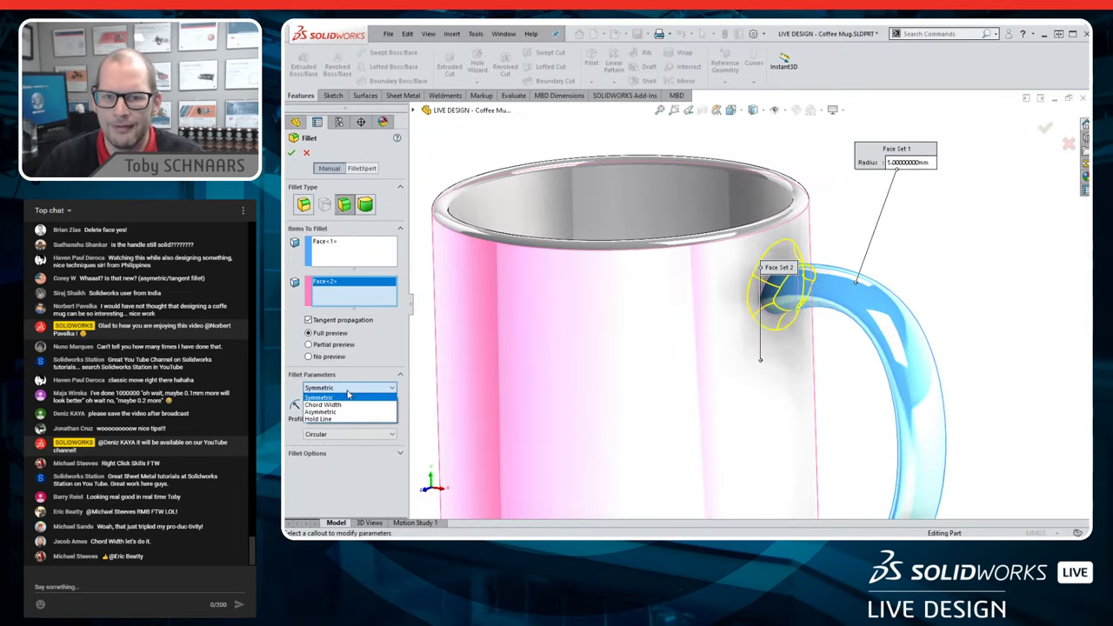
left_click(349, 406)
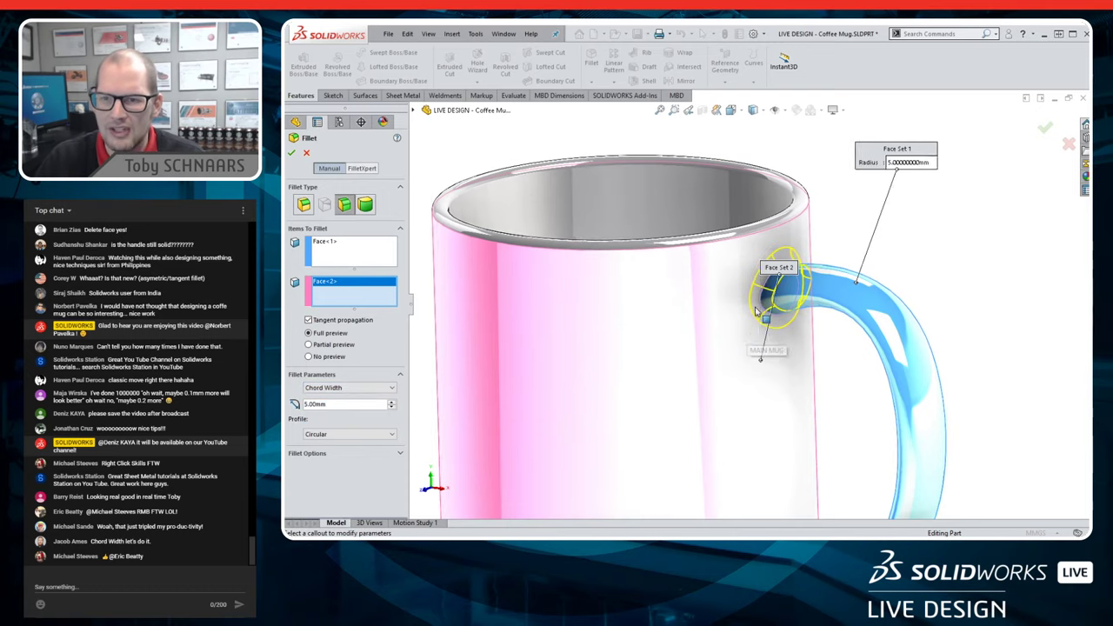
key("ctrl+1")
scroll(802, 181, "down", 5)
scroll(797, 261, "down", 2)
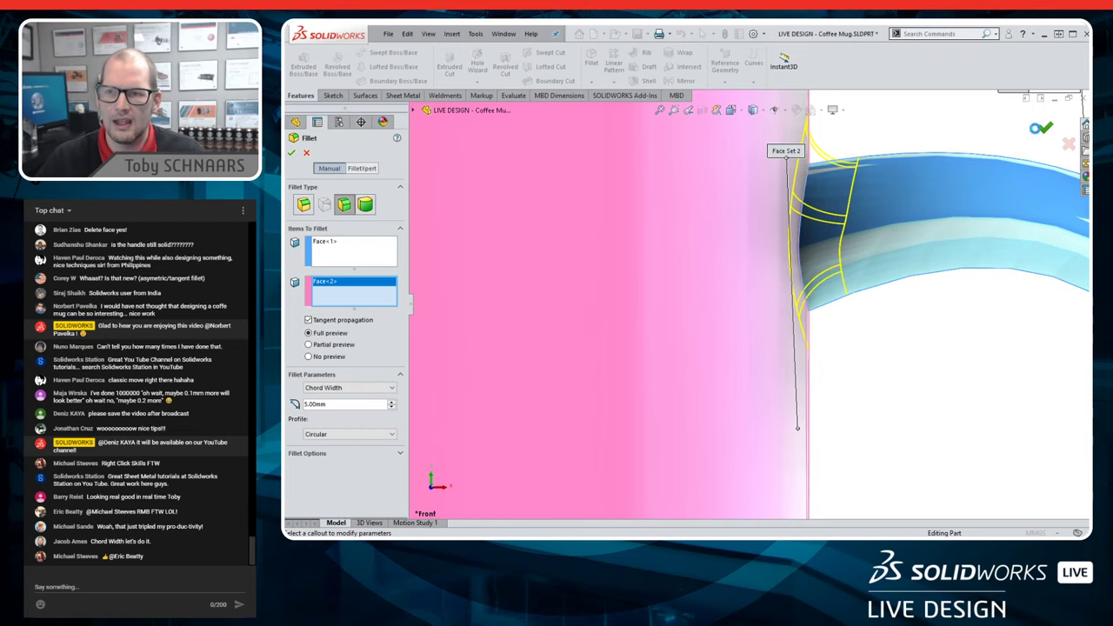
left_click(1041, 128)
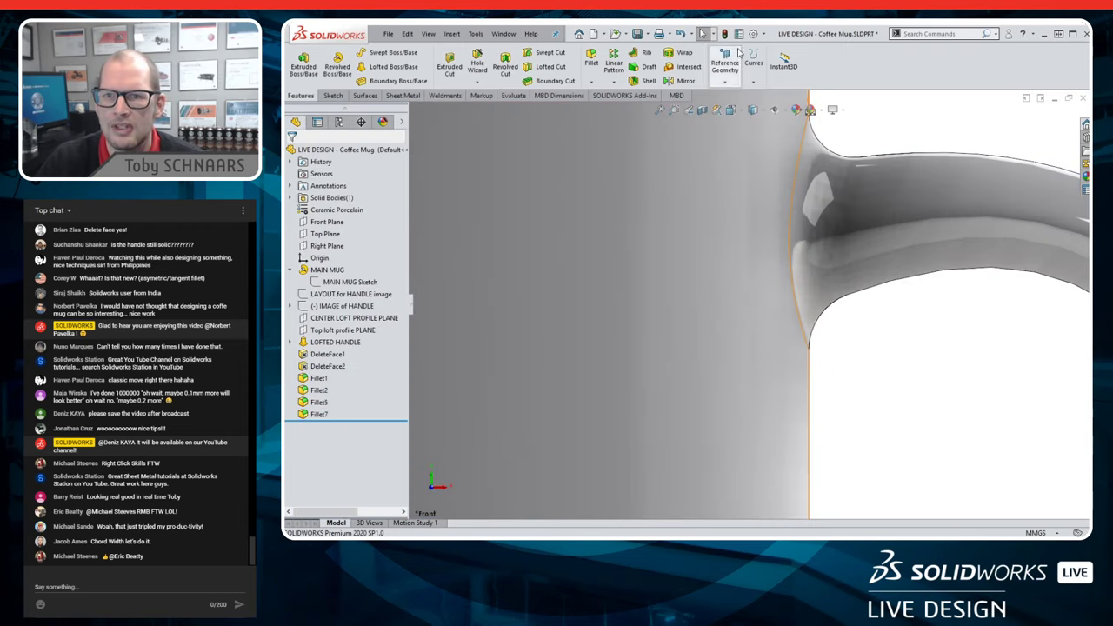
- Make the model's tangent edges visible
left_click(428, 33)
mouse_move(461, 82)
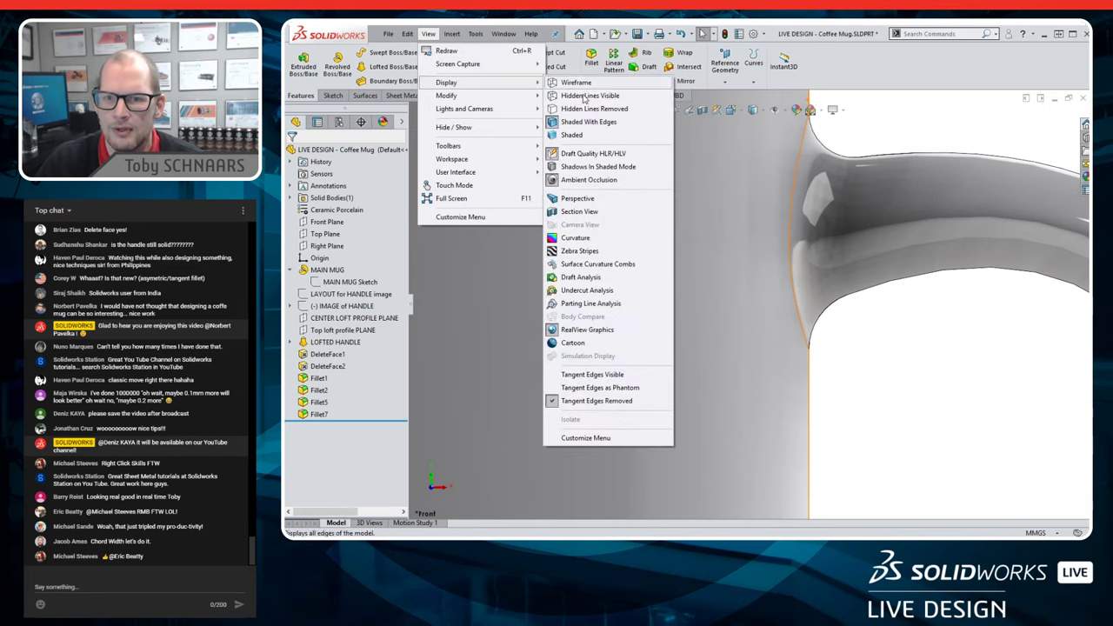
left_click(593, 374)
scroll(878, 424, "up", 2)
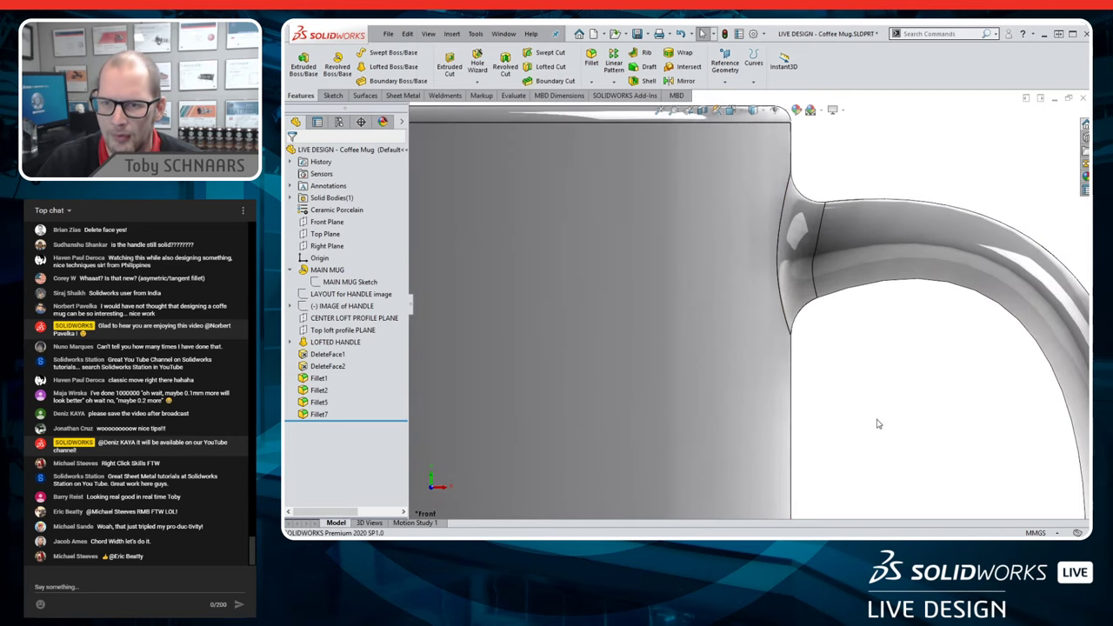
- Create a constant size fillet of 5 mm radius on the edge where the handle's lower end meets the mug
scroll(878, 424, "up", 3)
scroll(752, 413, "down", 1)
key("s")
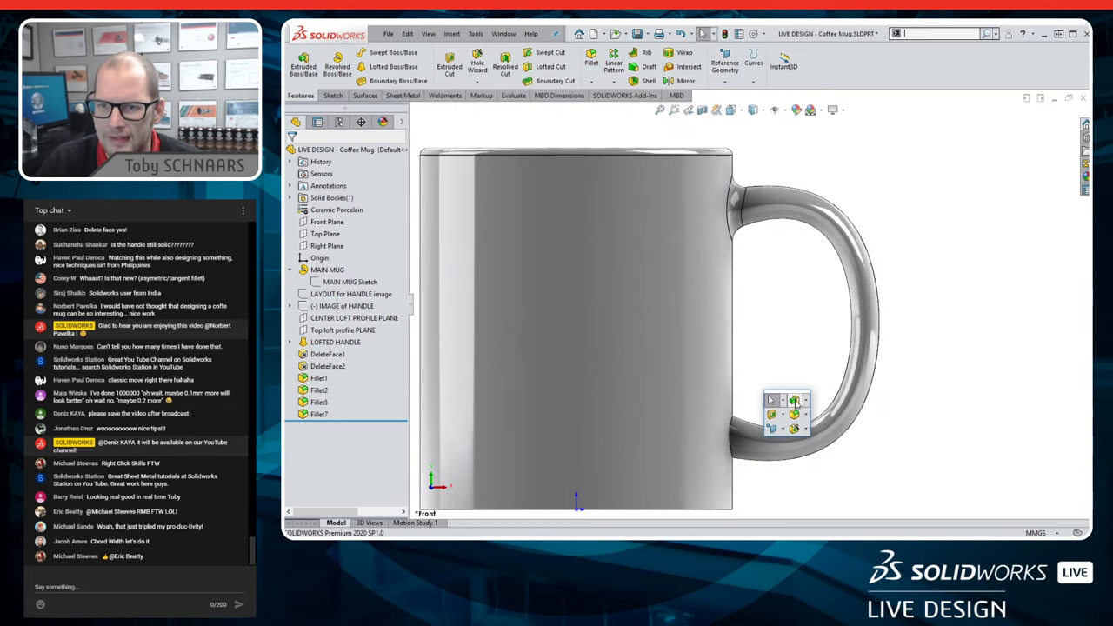
left_click(793, 419)
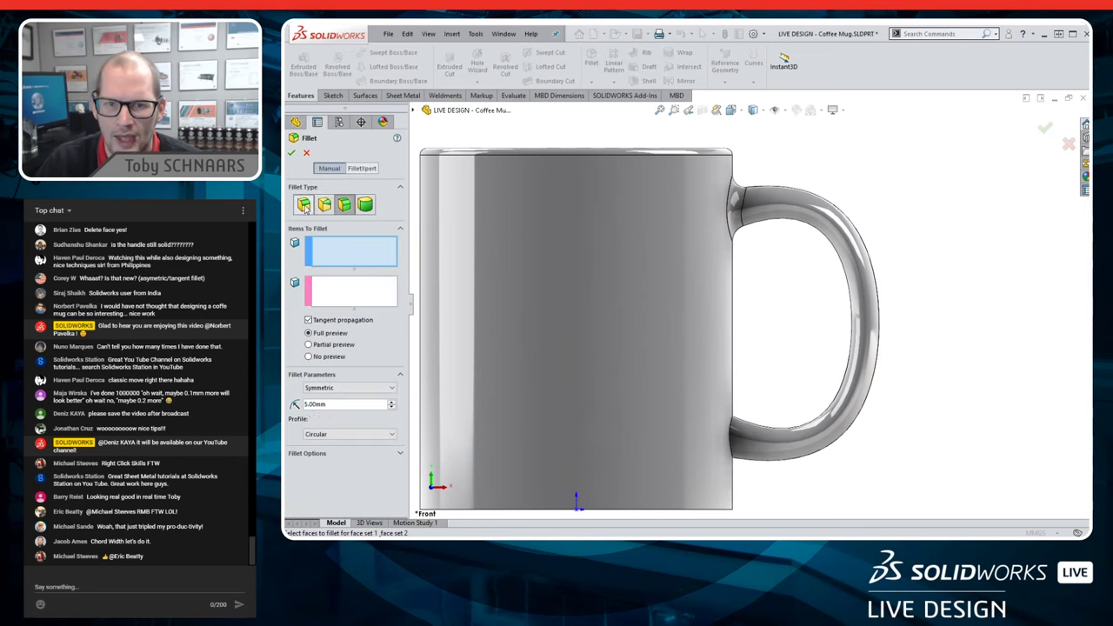
left_click(304, 205)
left_click(732, 445)
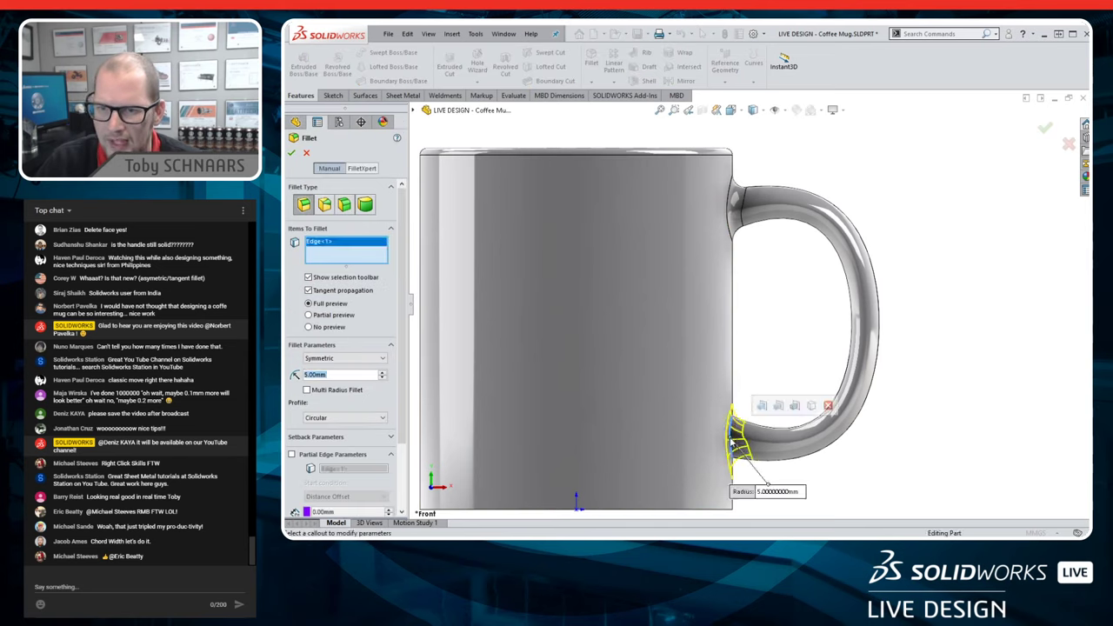
right_click(867, 455)
scroll(810, 459, "down", 2)
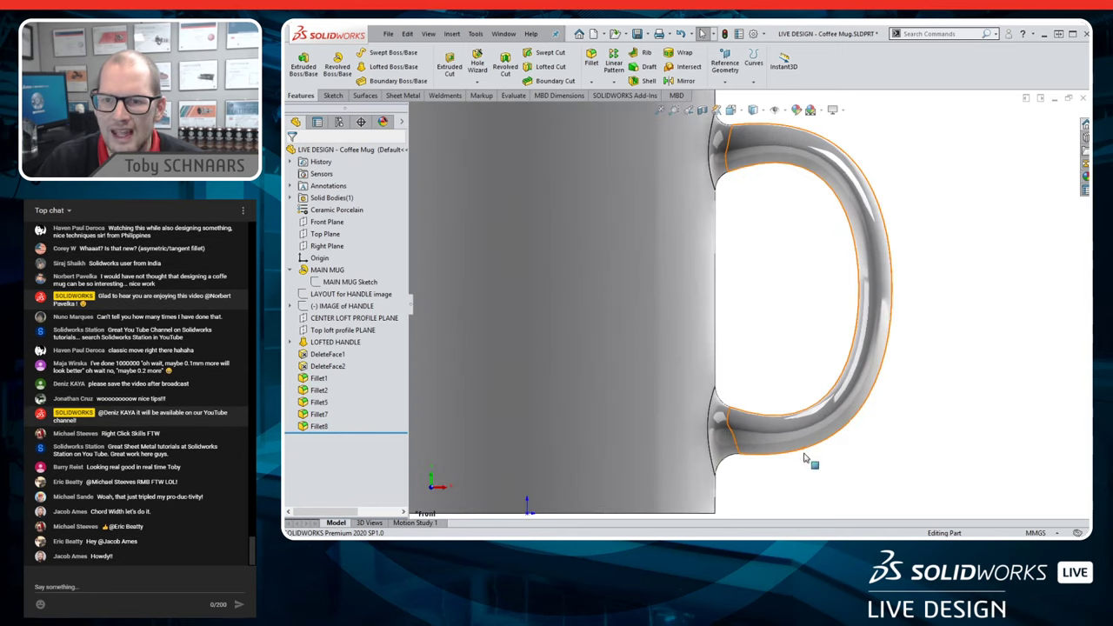
middle_click_drag(748, 250, 750, 269)
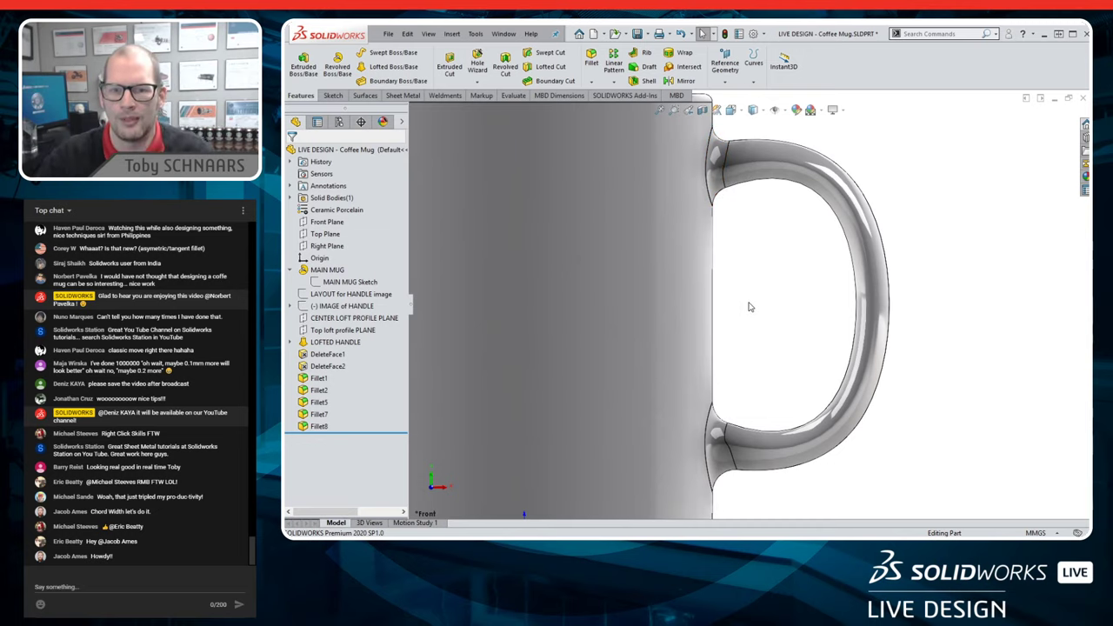
- Delete the constant size fillet at the handle's lower joint and return to the isometric view
left_click(322, 425)
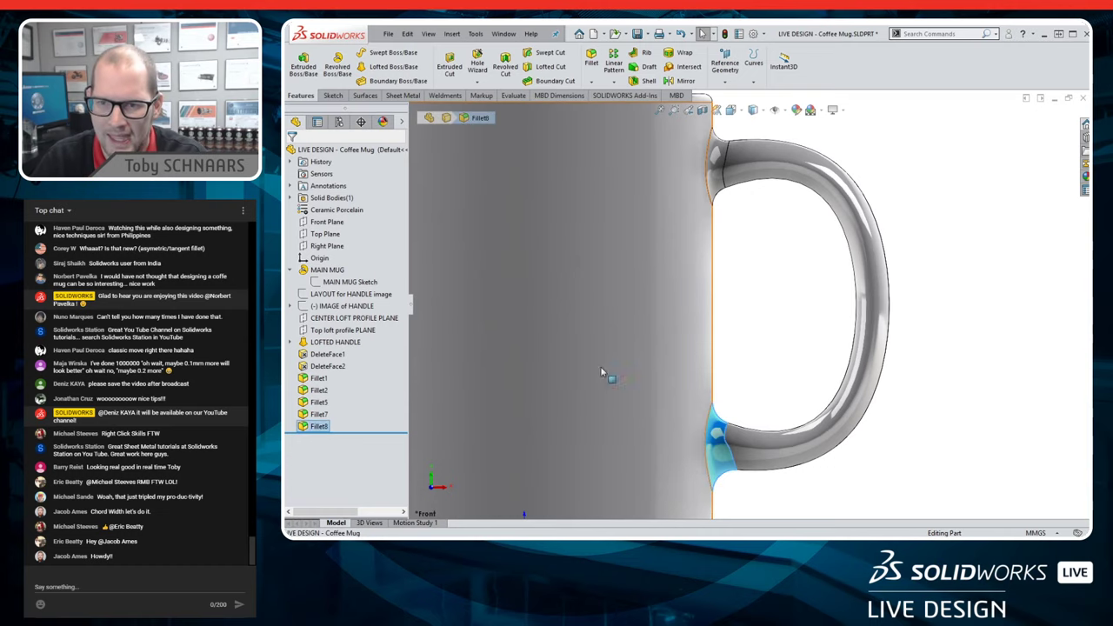
key("Delete")
key("ctrl+7")
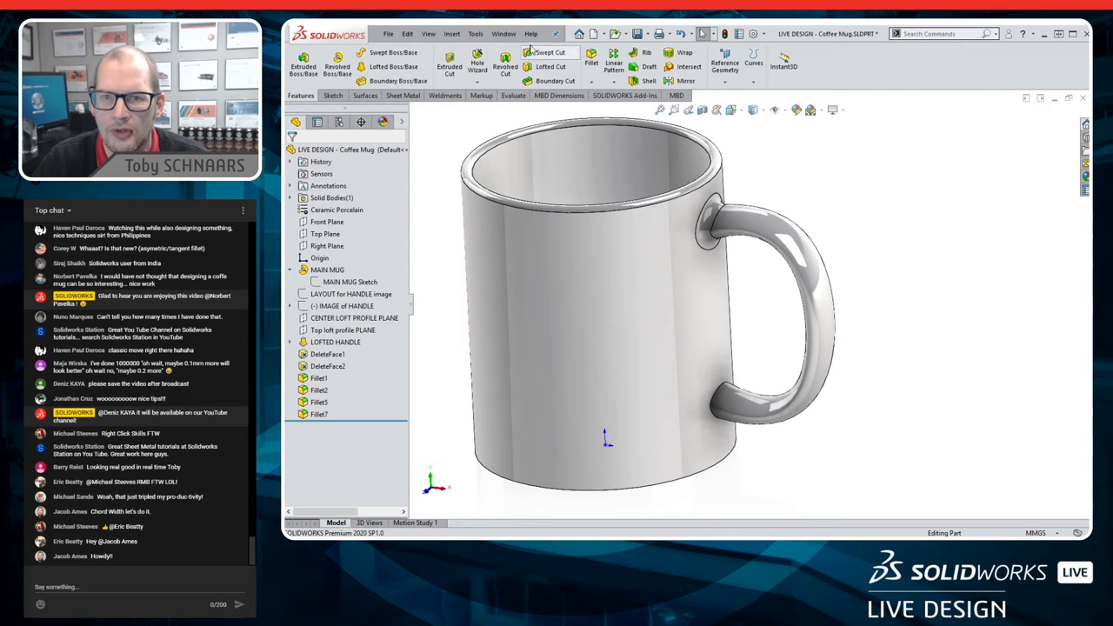
- Create a face fillet between the handle's lower end and the mug's outer wall with a Chord Width of 5 mm
left_click(592, 68)
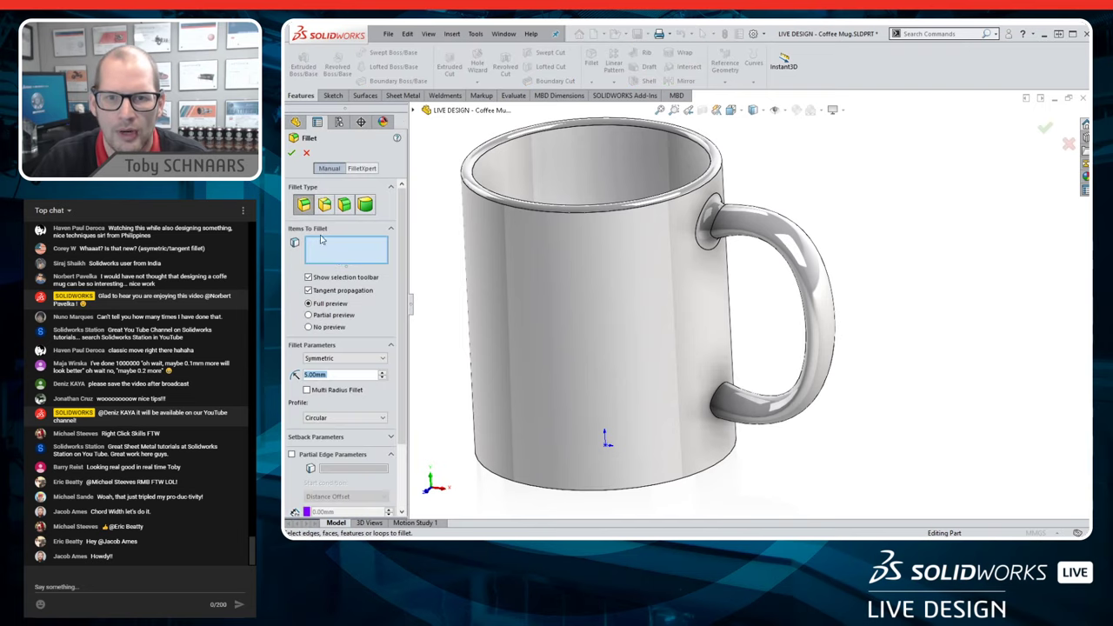
left_click(725, 402)
left_click(687, 356)
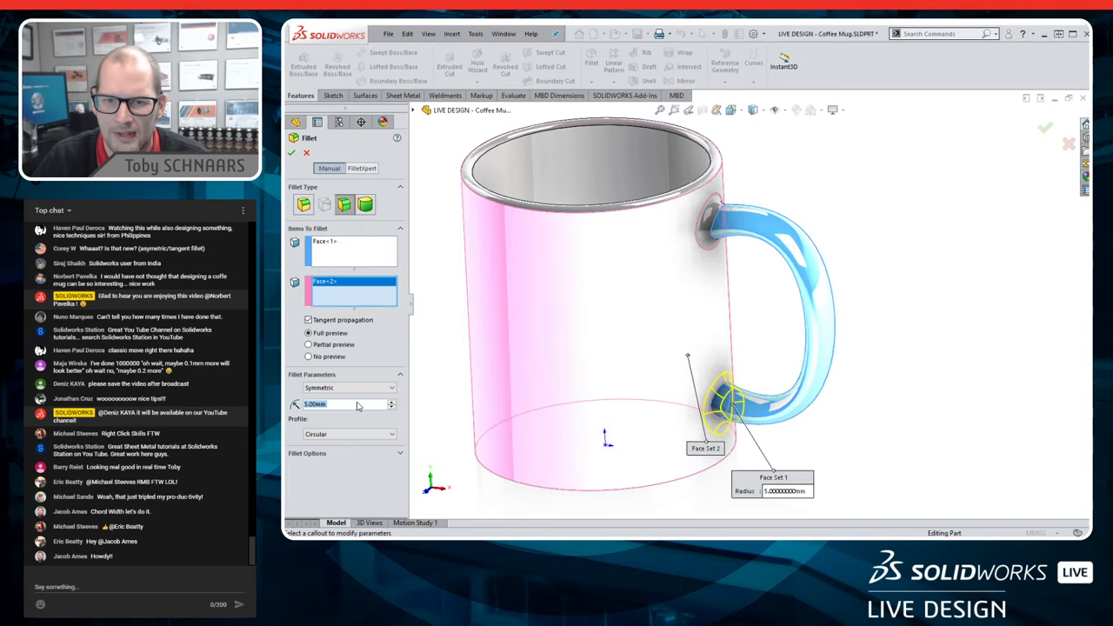
left_click(335, 390)
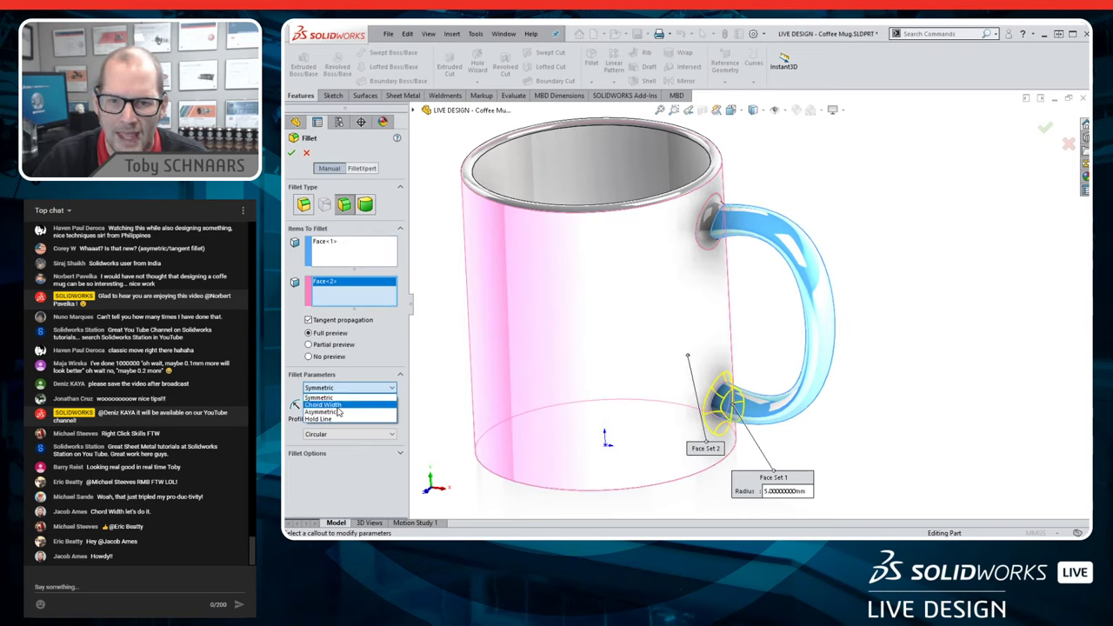
left_click(337, 404)
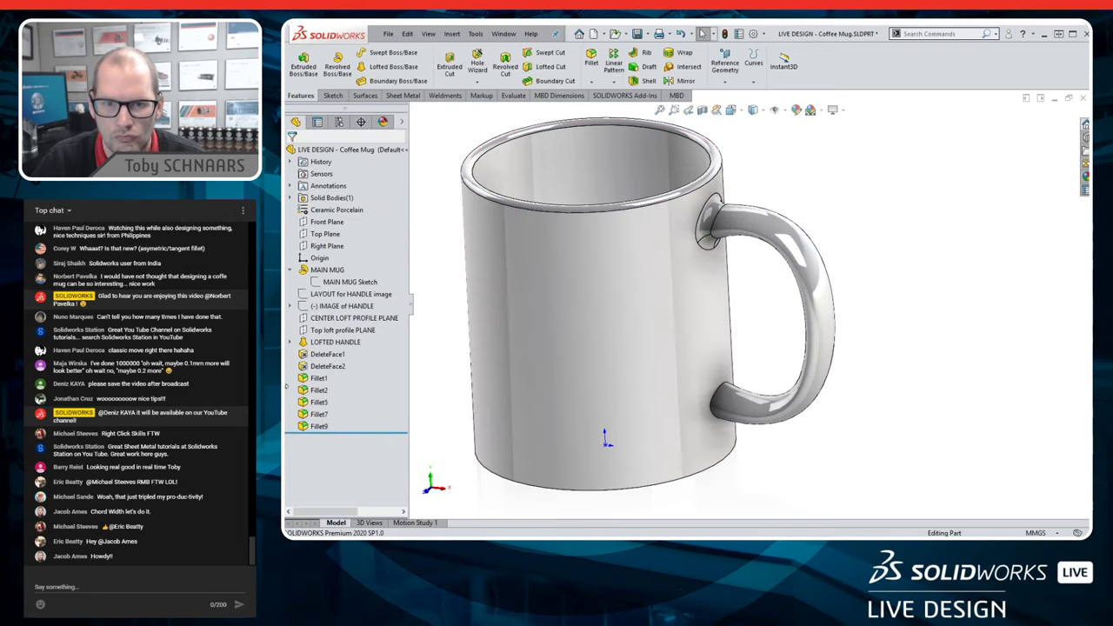
- Delete the last face fillet made between the handle and the mug wall
left_click(708, 233)
key("Delete")
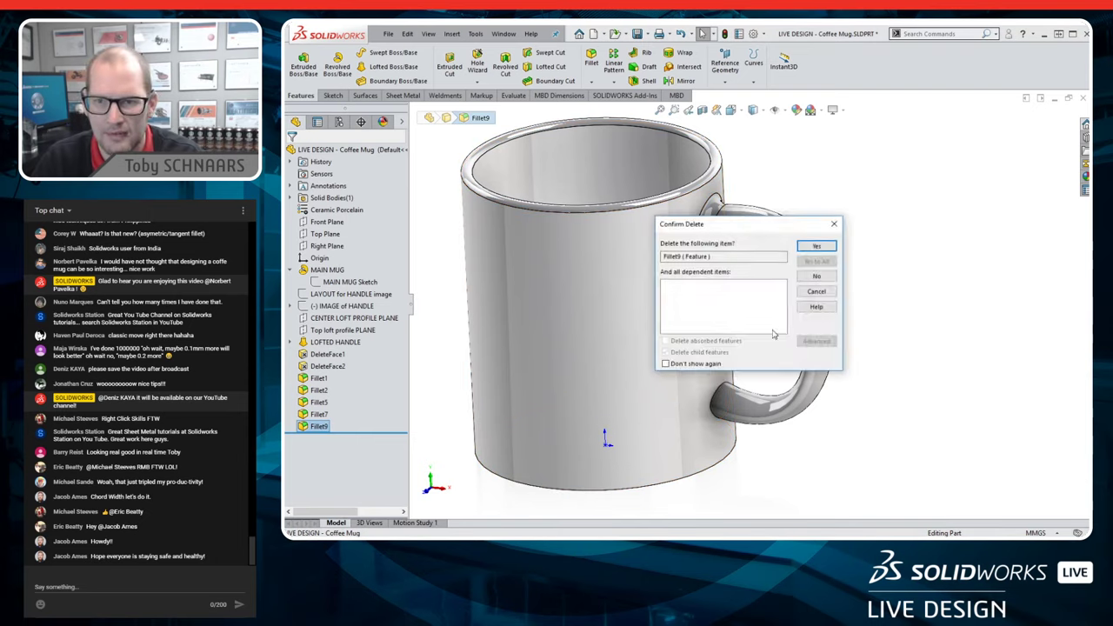
key("Return")
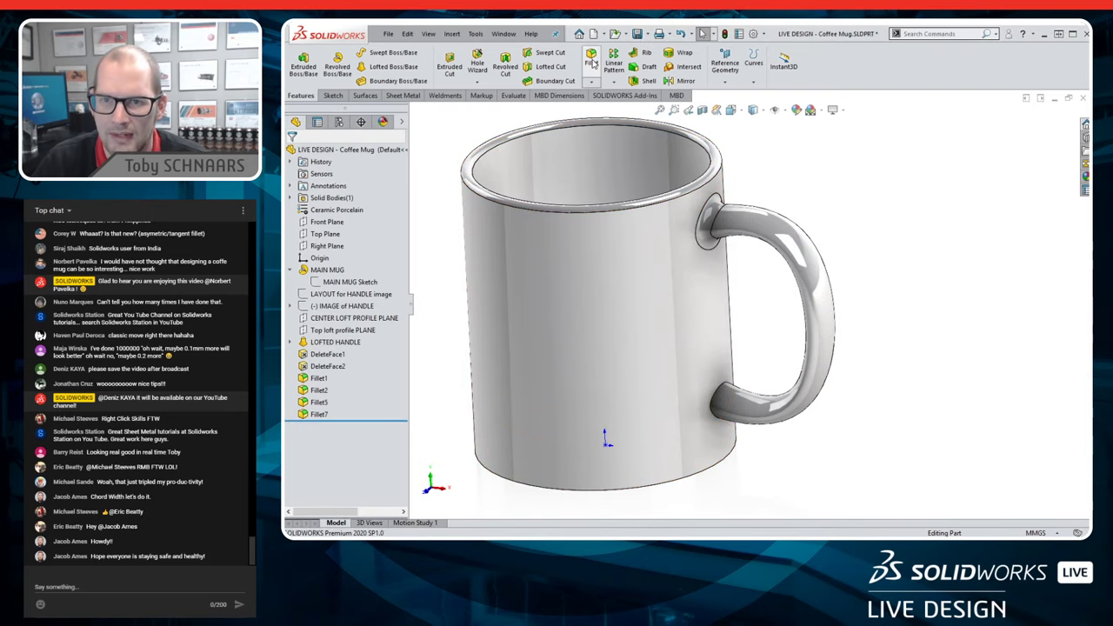
- Create a Symmetric face fillet of 5 mm radius between the handle and the mug's outer wall at the lower joint
left_click(802, 347)
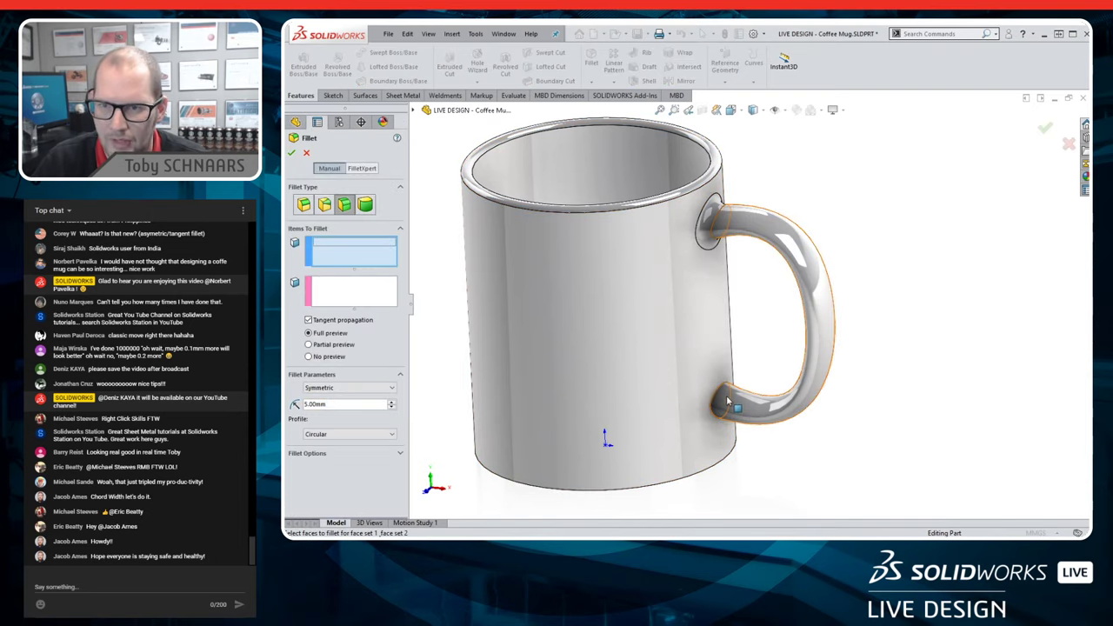
left_click(340, 293)
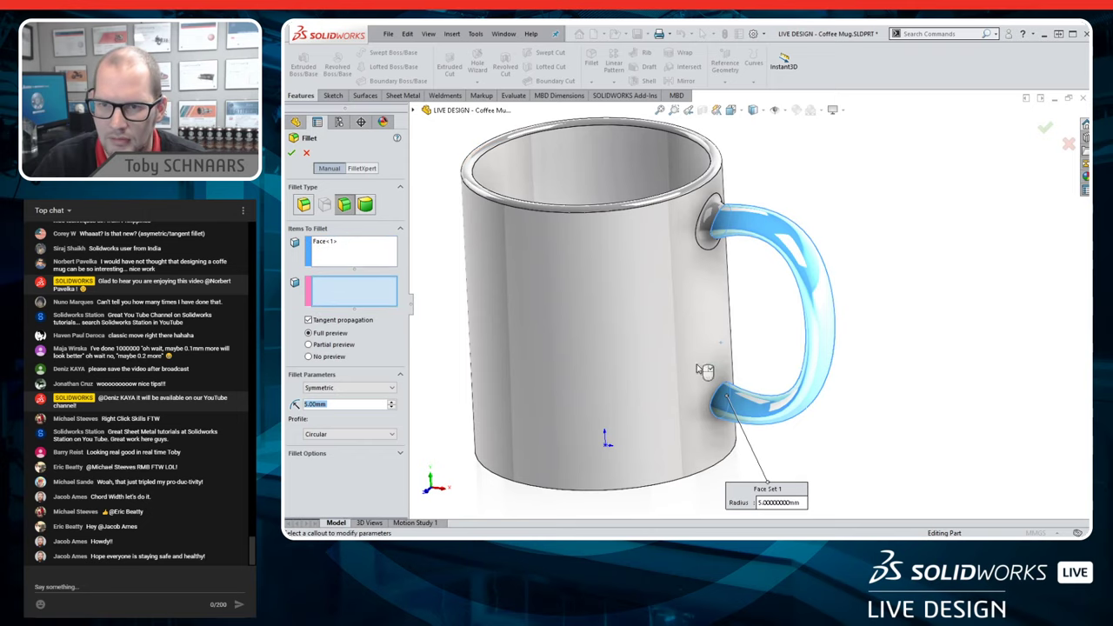
left_click(704, 360)
left_click(332, 389)
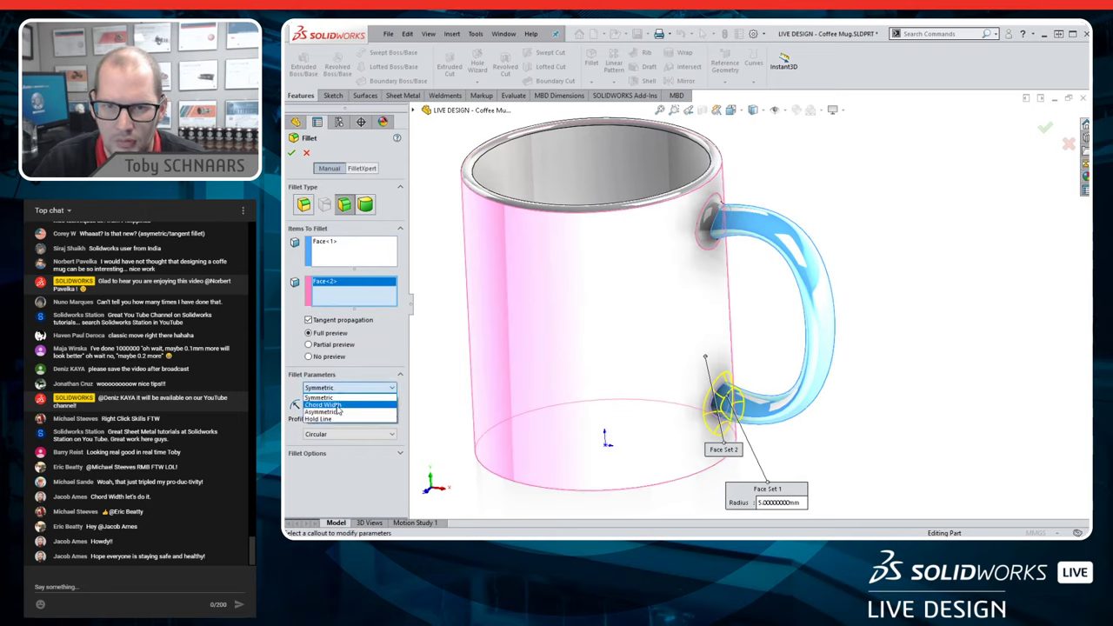
left_click(326, 410)
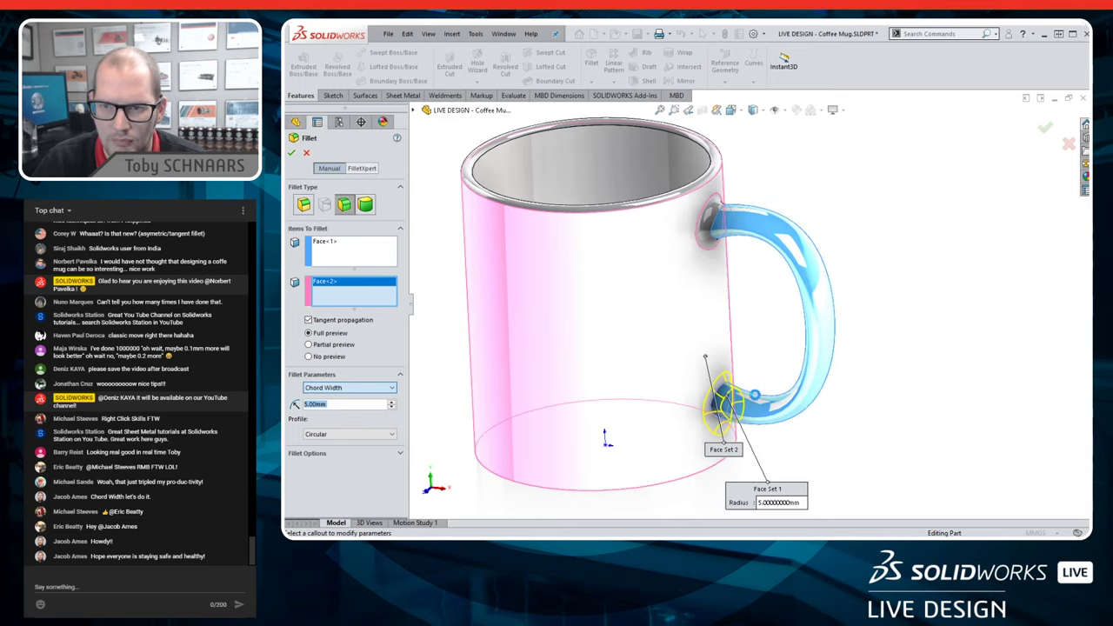
left_click(348, 388)
left_click(348, 388)
left_click(348, 388)
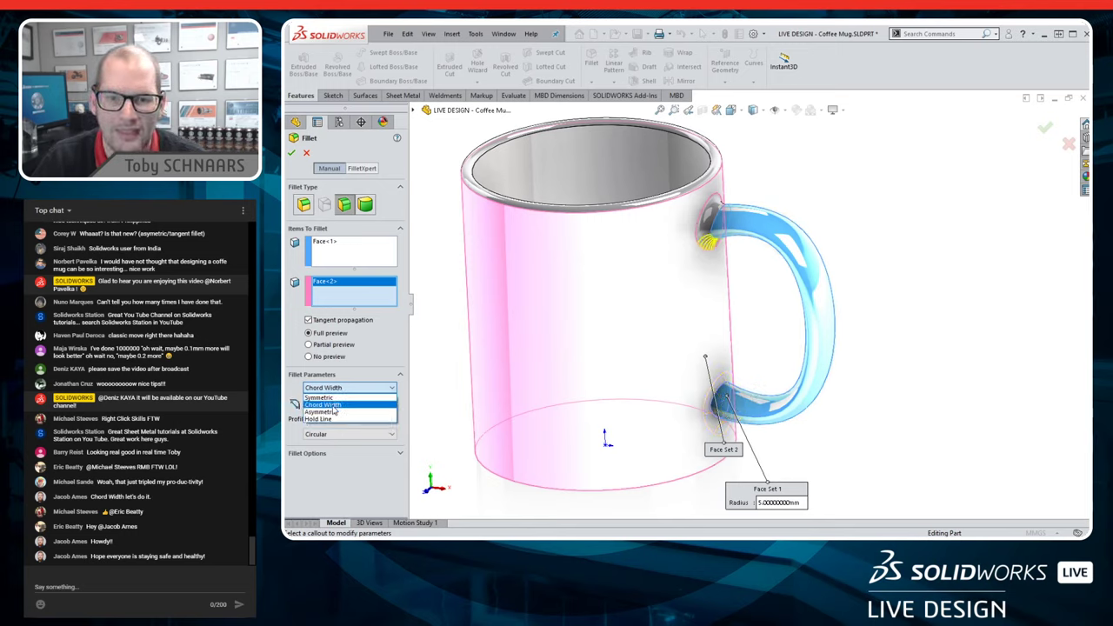
left_click(322, 397)
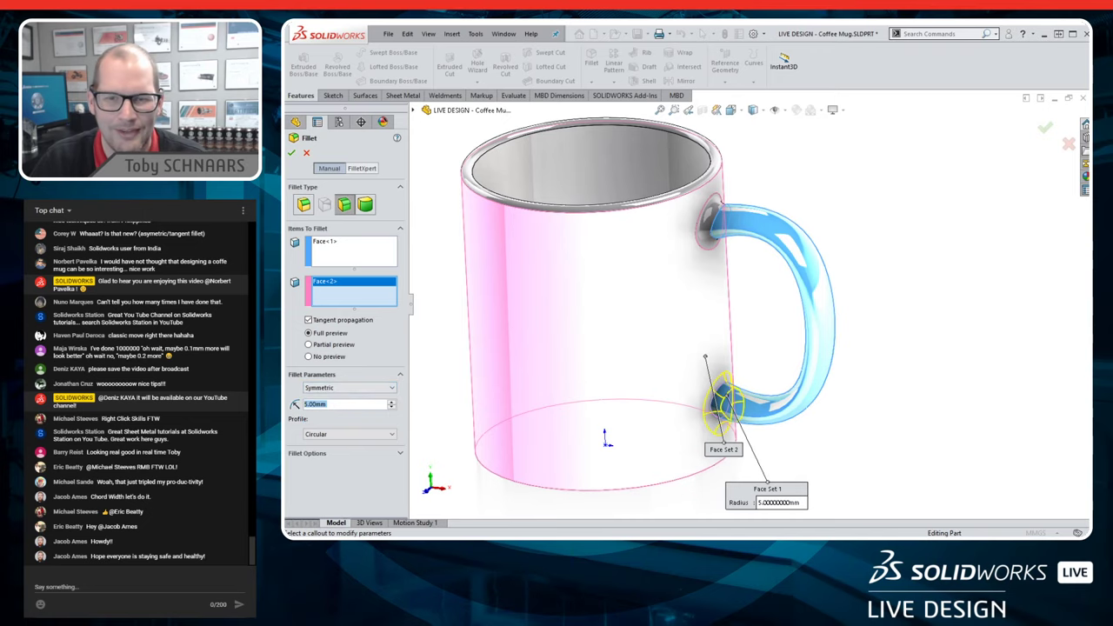
left_click(292, 152)
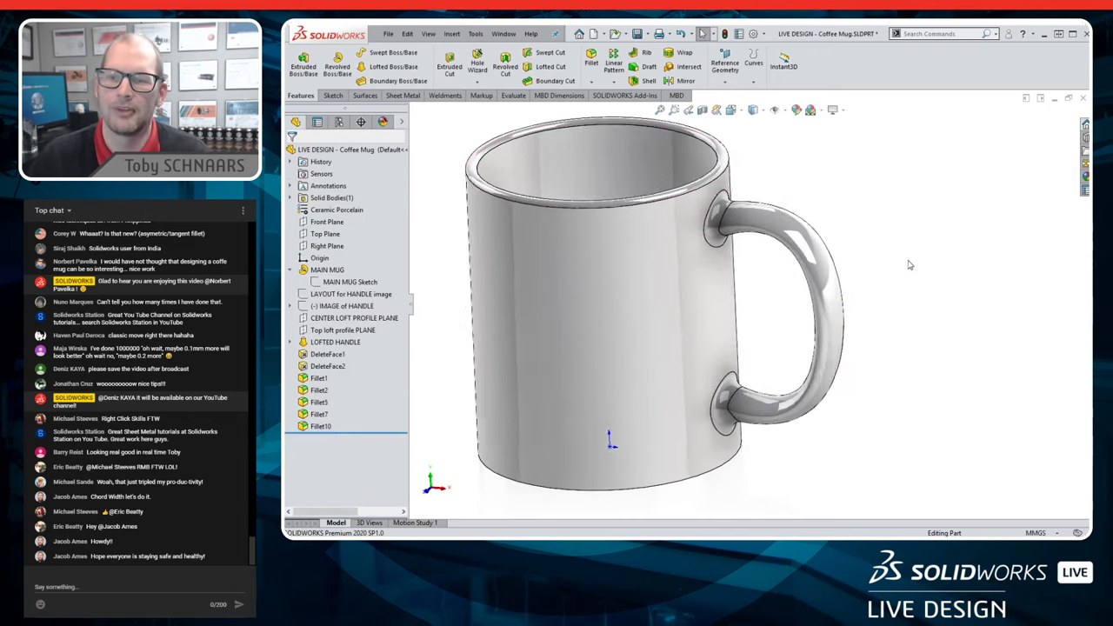
- Delete the symmetric face fillet at the handle's lower joint, working in the front view
key("ctrl+1")
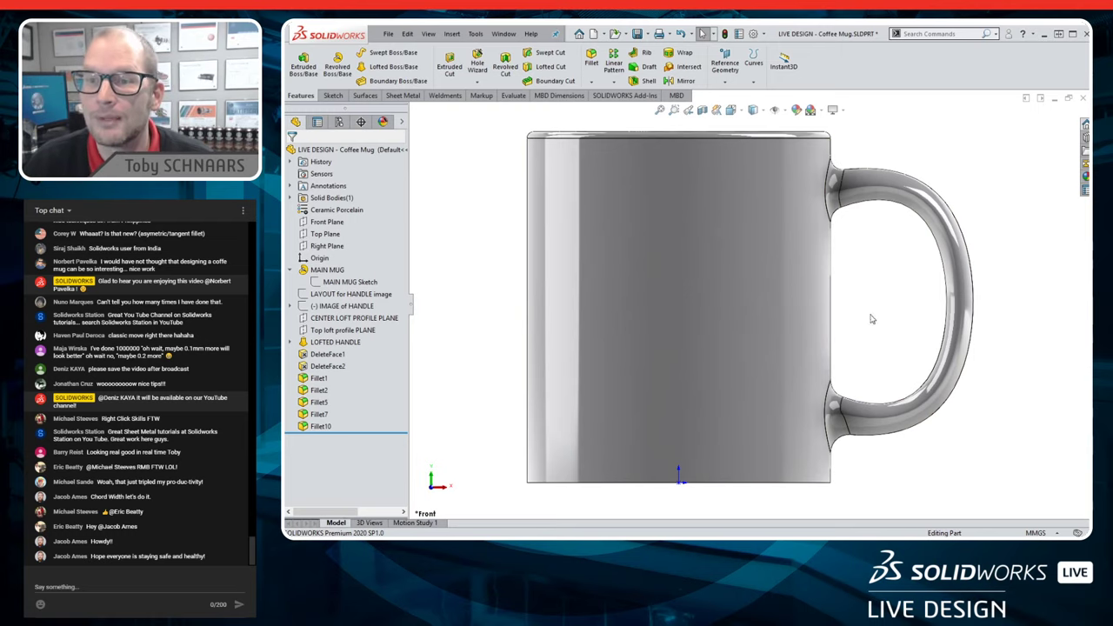
left_click(887, 195)
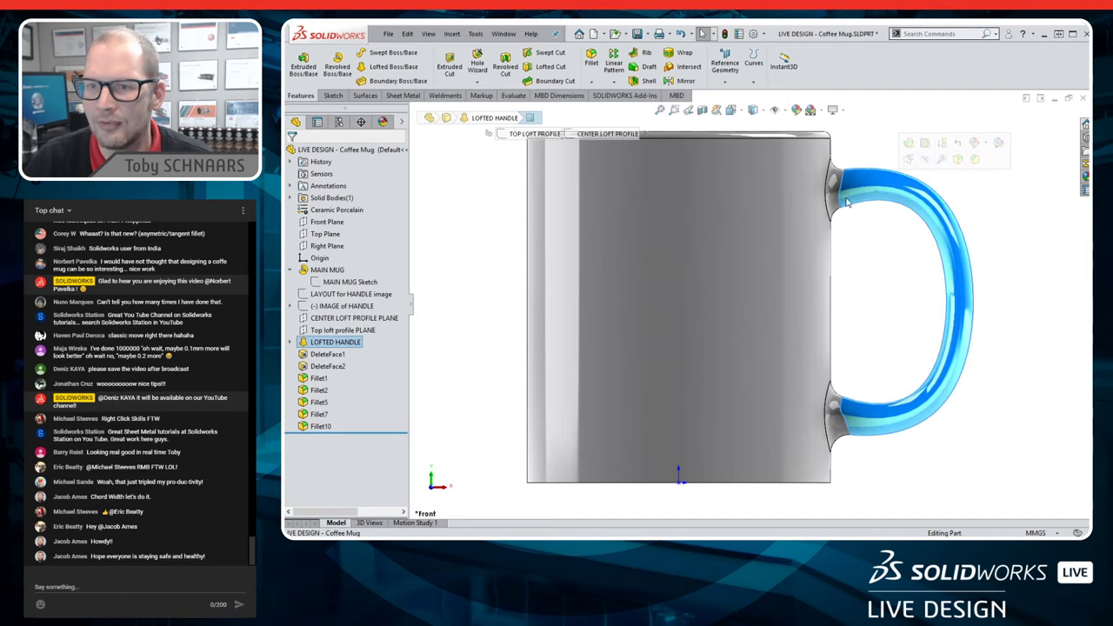
left_click(815, 232)
left_click(869, 296)
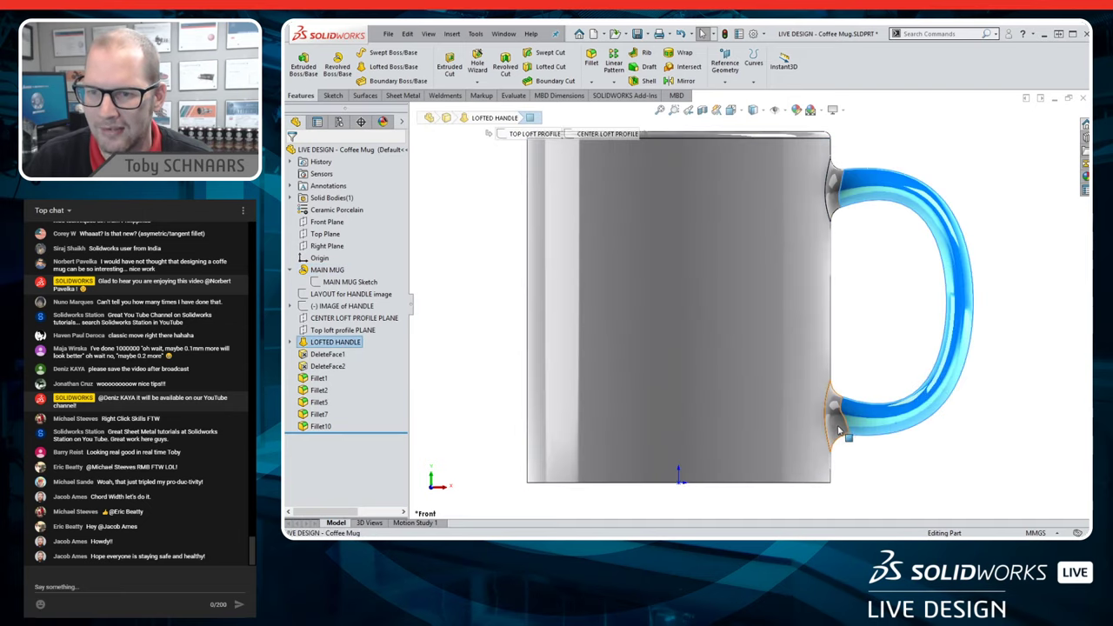
key("Delete")
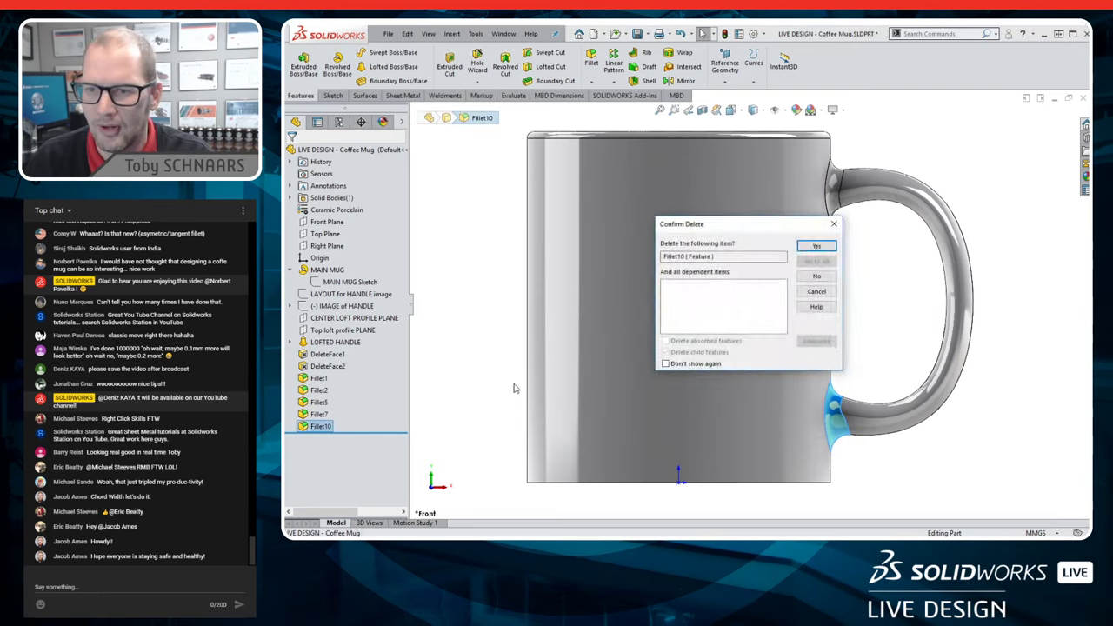
key("Return")
- Split the handle face with an Intersection split line using CENTER LOFT PROFILE PLANE
left_click(322, 223)
left_click(325, 234)
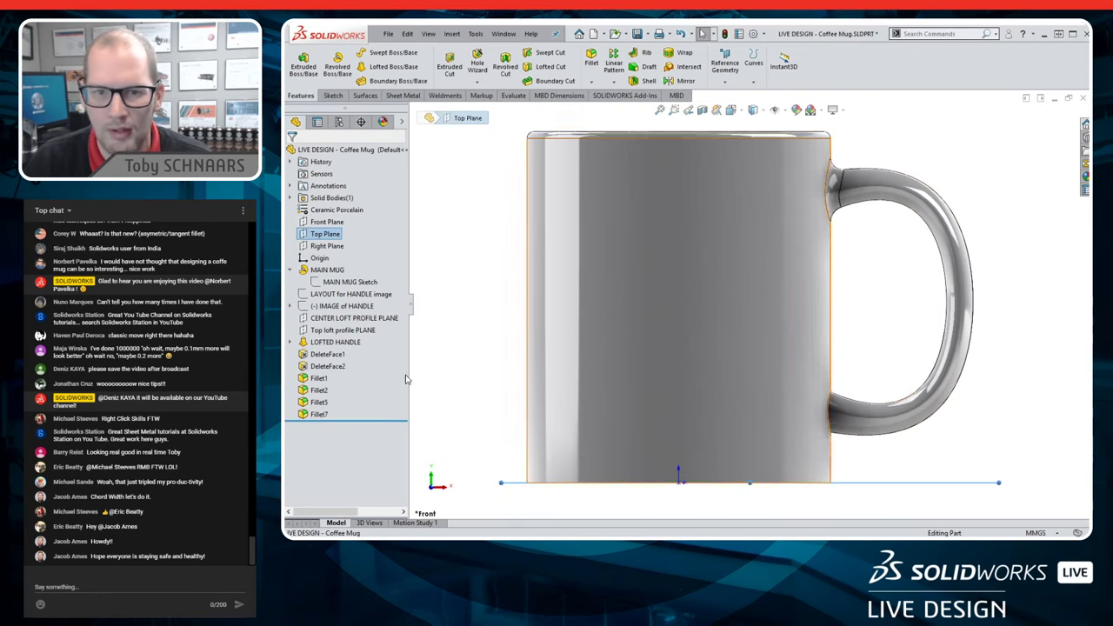
left_click(354, 318)
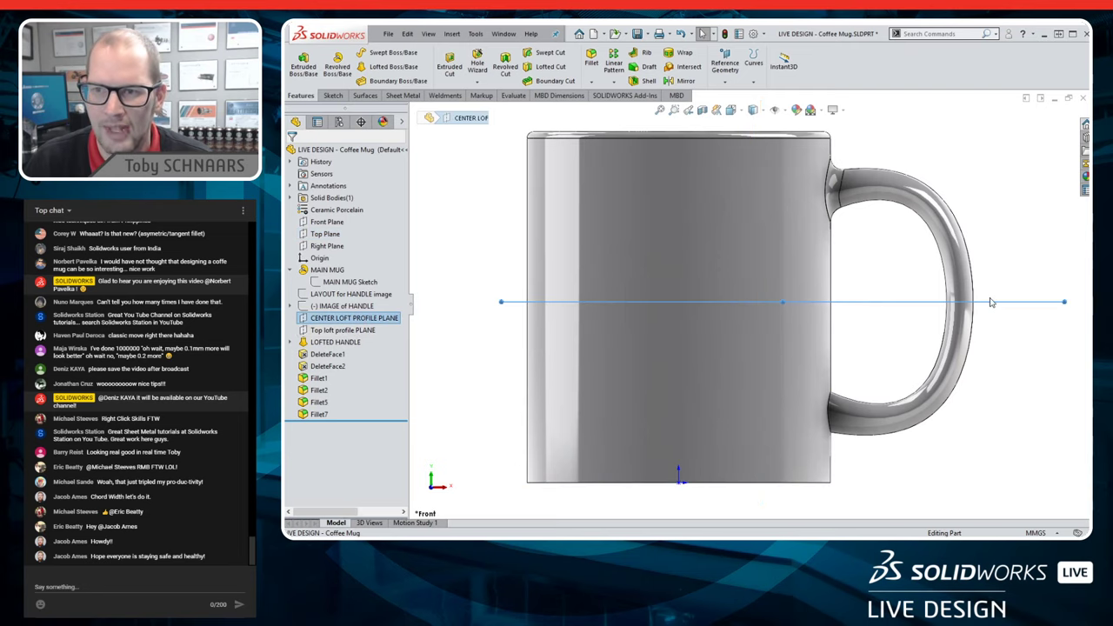
left_click(753, 61)
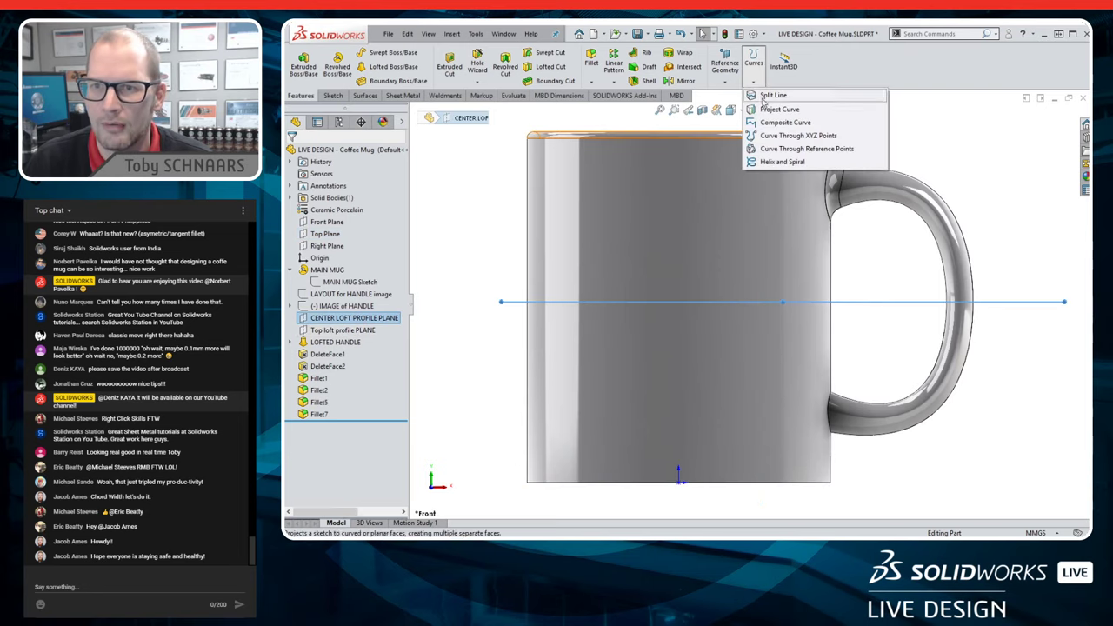
left_click(772, 98)
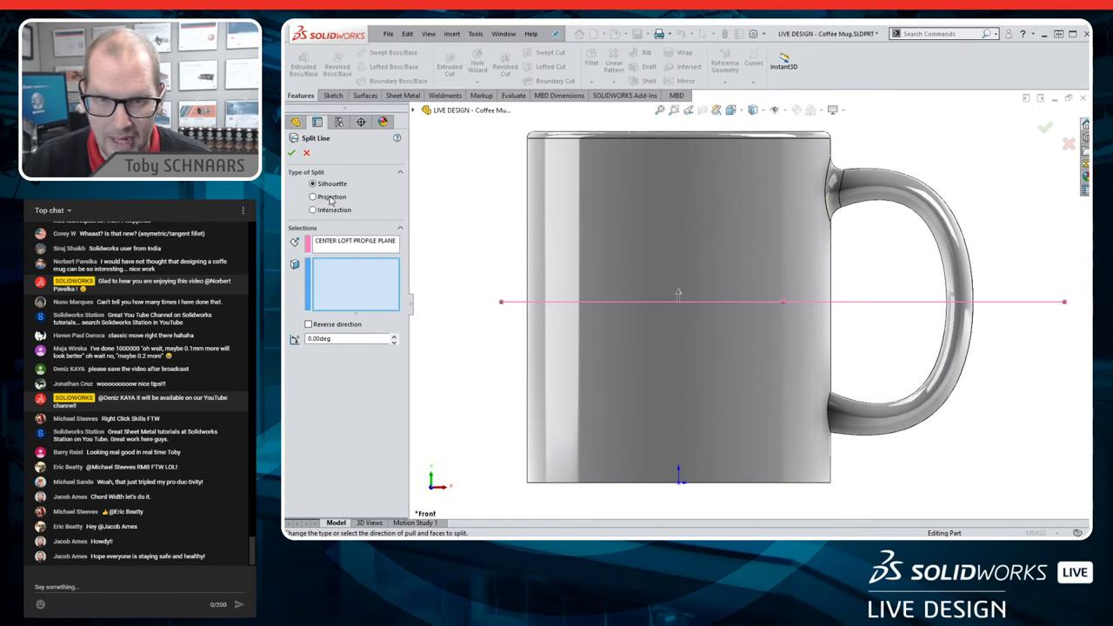
left_click(313, 197)
left_click(331, 212)
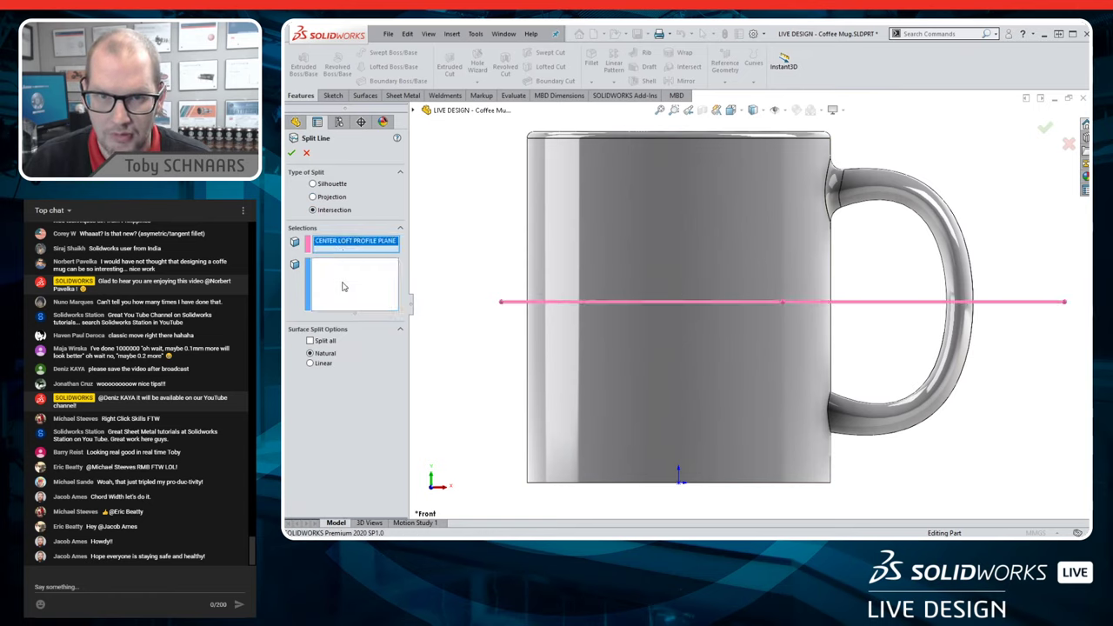
left_click(959, 268)
key("Return")
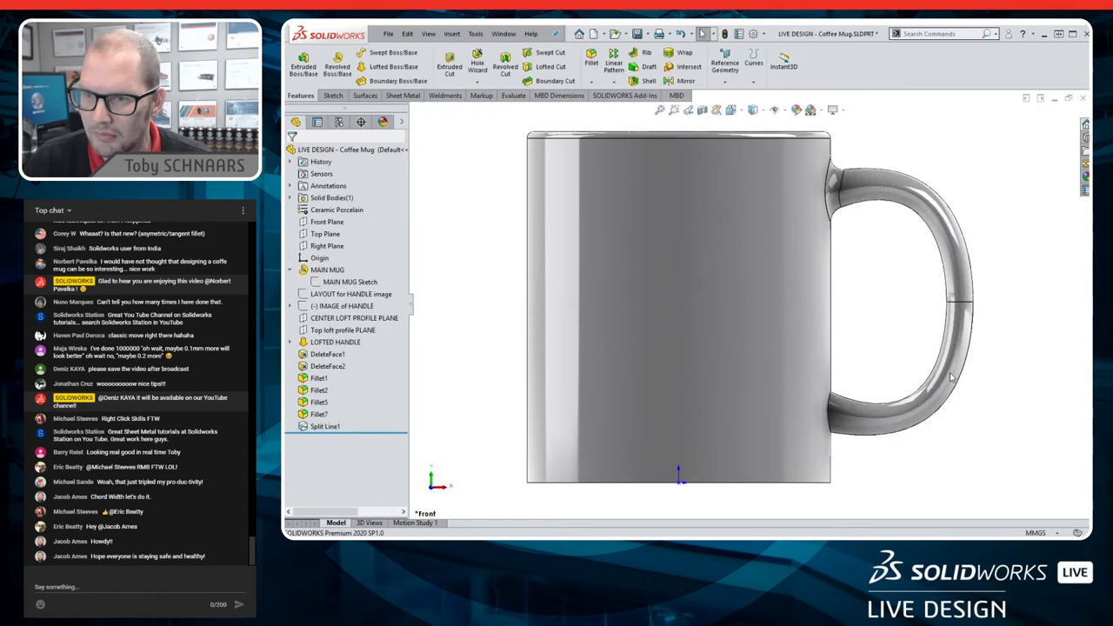
- Create a face fillet between the handle's lower half and the mug's outer wall with a Chord Width of 5 mm
left_click(938, 383)
key("ctrl+7")
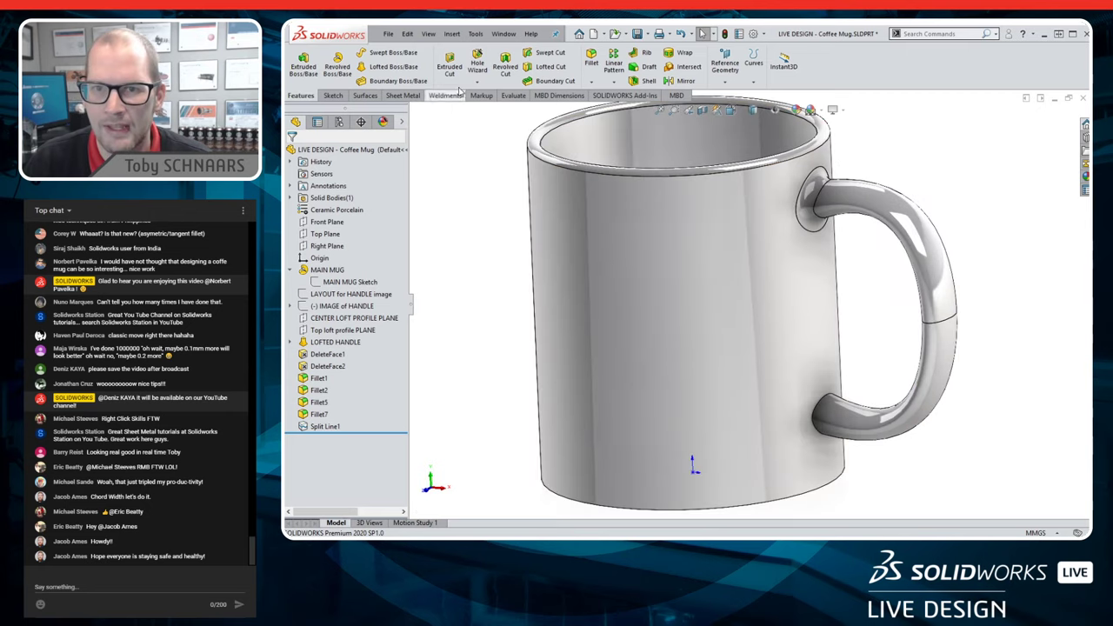
left_click(591, 59)
left_click(935, 374)
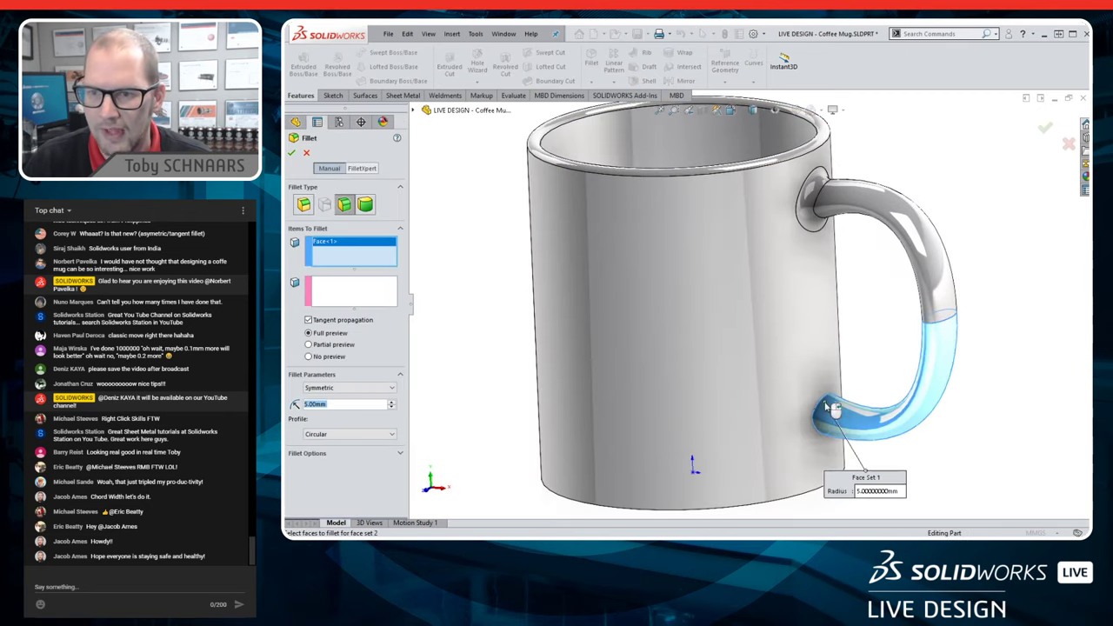
left_click(557, 409)
left_click(324, 387)
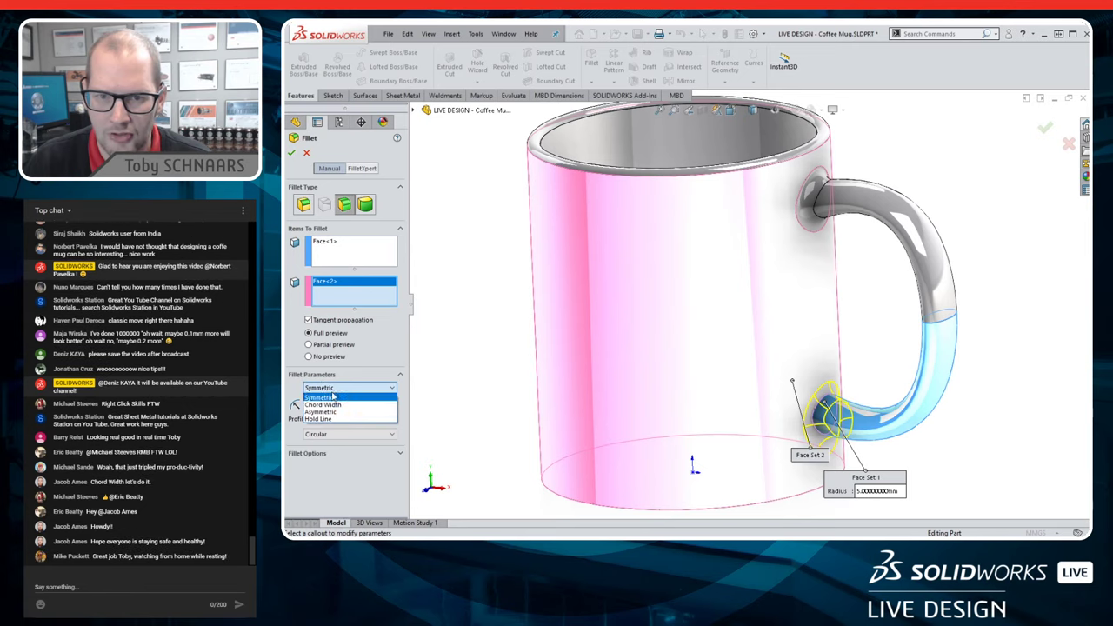
left_click(320, 420)
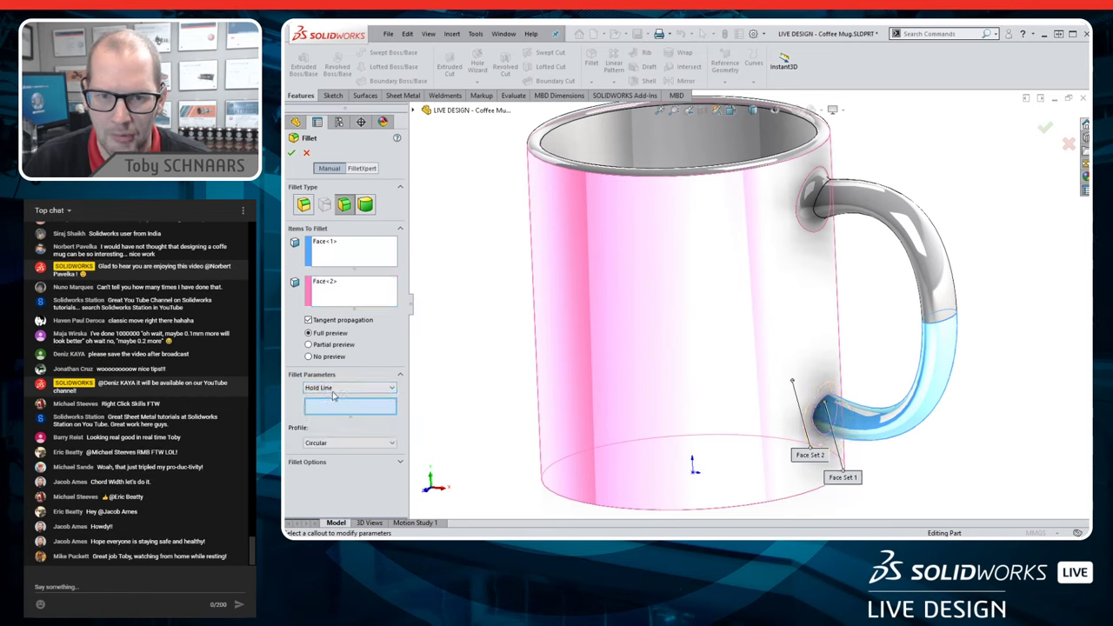
left_click(333, 387)
left_click(331, 404)
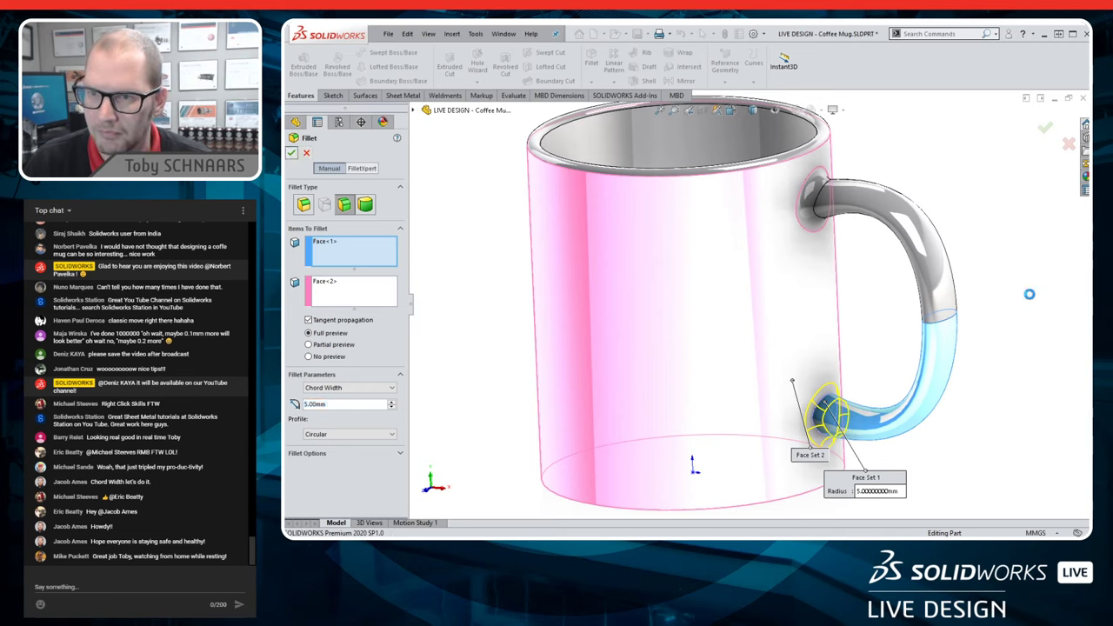
- Set the display to Tangent Edges Removed and fit the whole mug in view
left_click(430, 35)
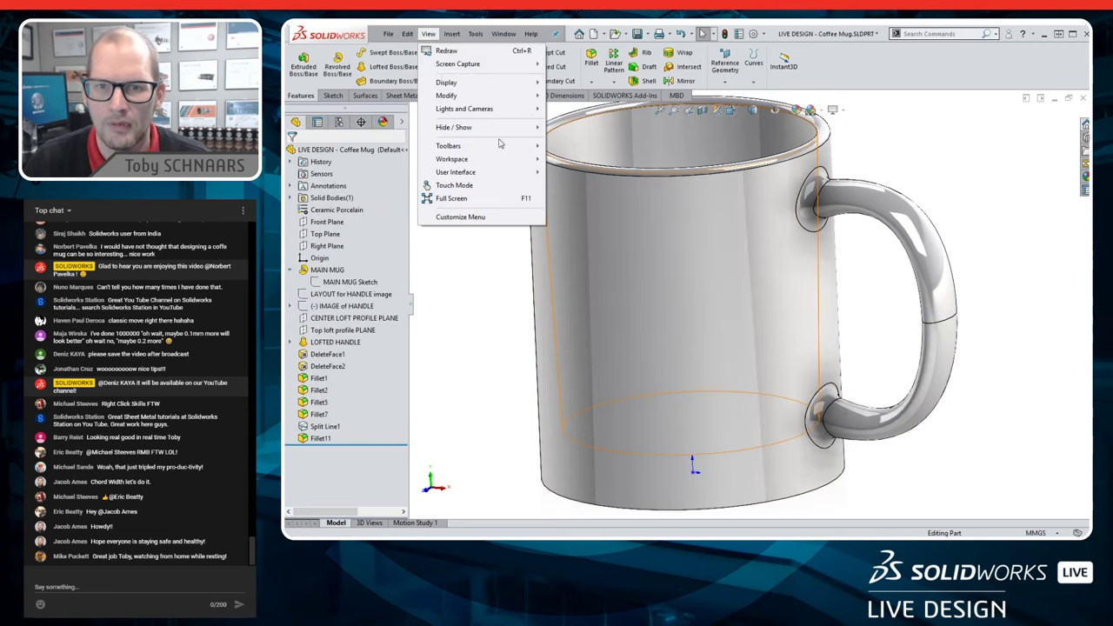
mouse_move(490, 87)
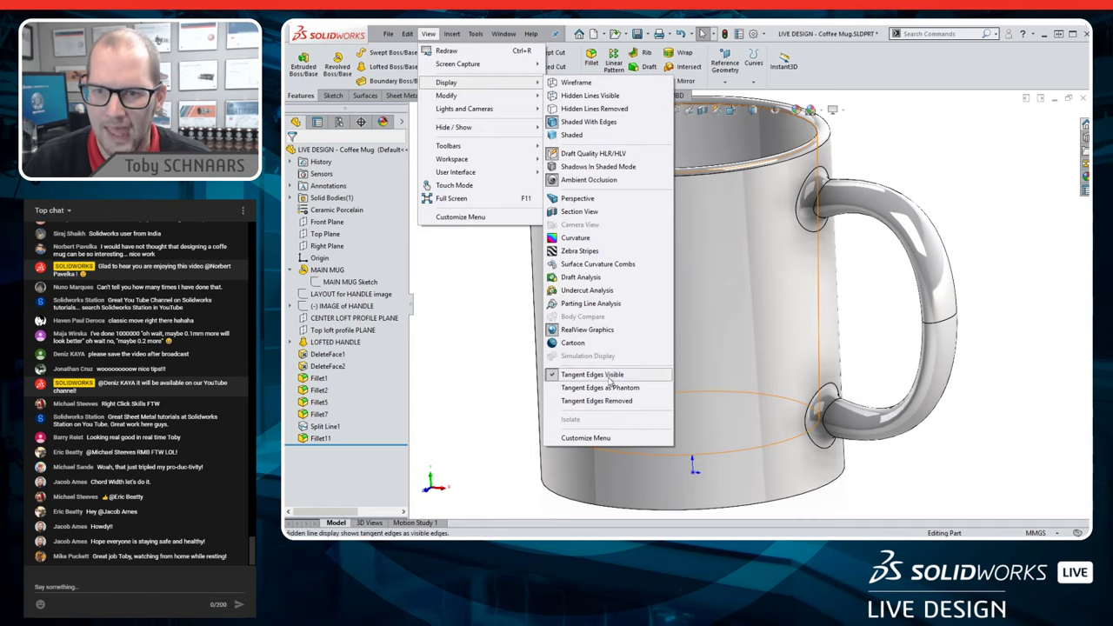
left_click(603, 402)
key("f")
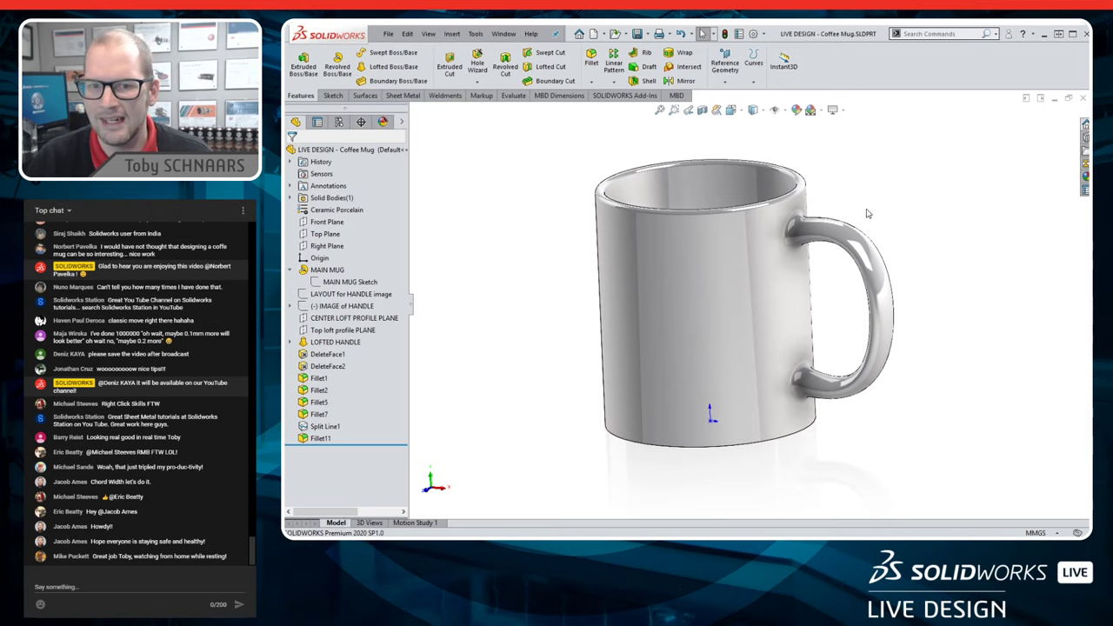
middle_click_drag(867, 213, 876, 227)
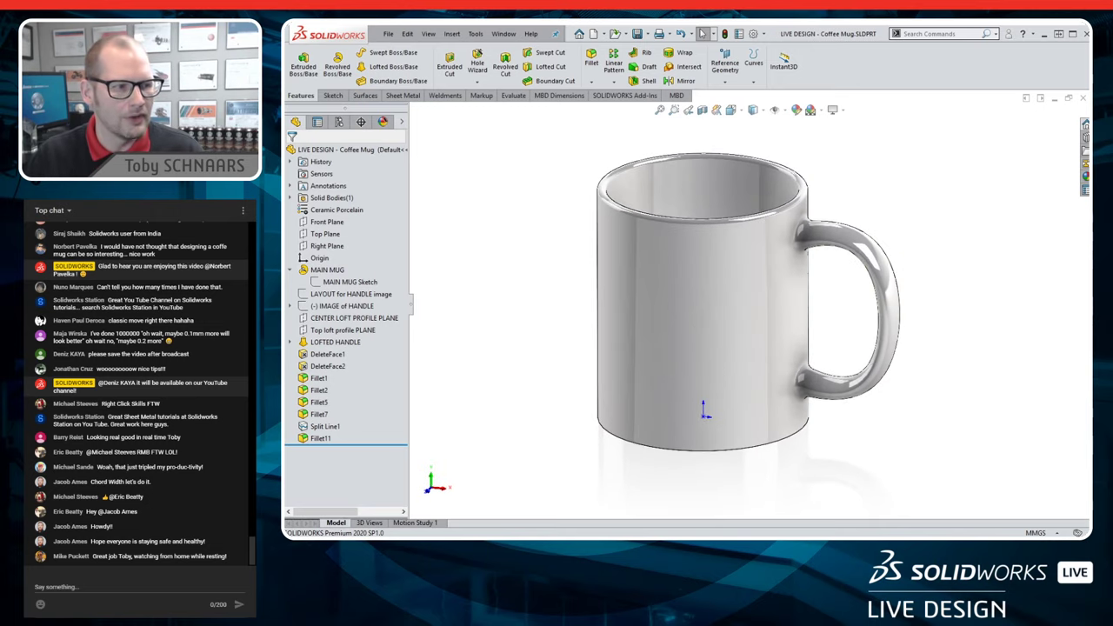